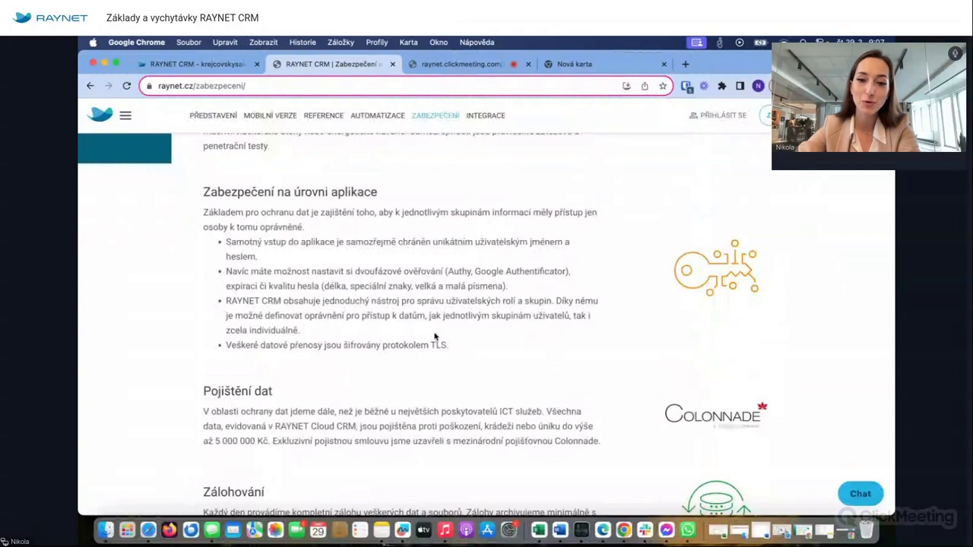
- Switch to the RAYNET CRM browser tab showing the Moje nástěnka dashboard
scroll(417, 312, down, 5)
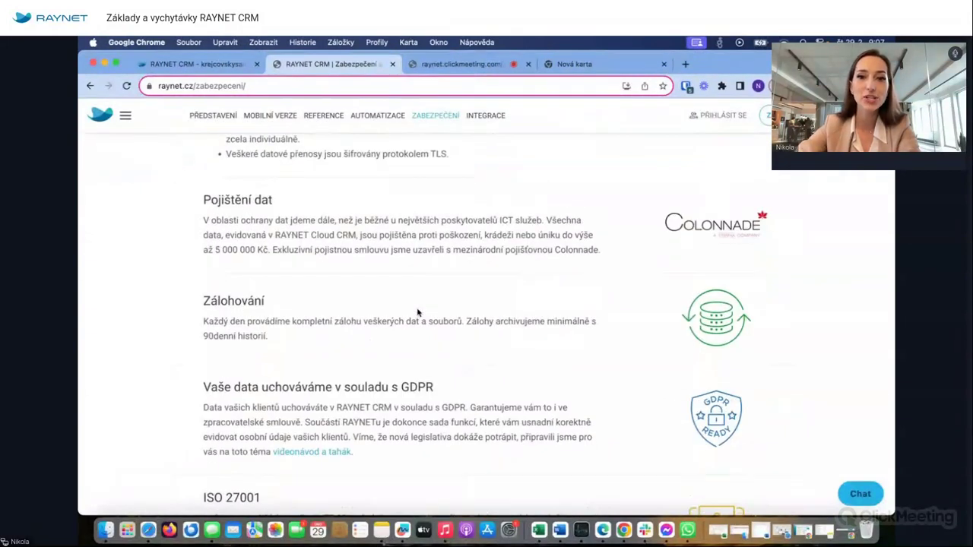
scroll(418, 311, down, 3)
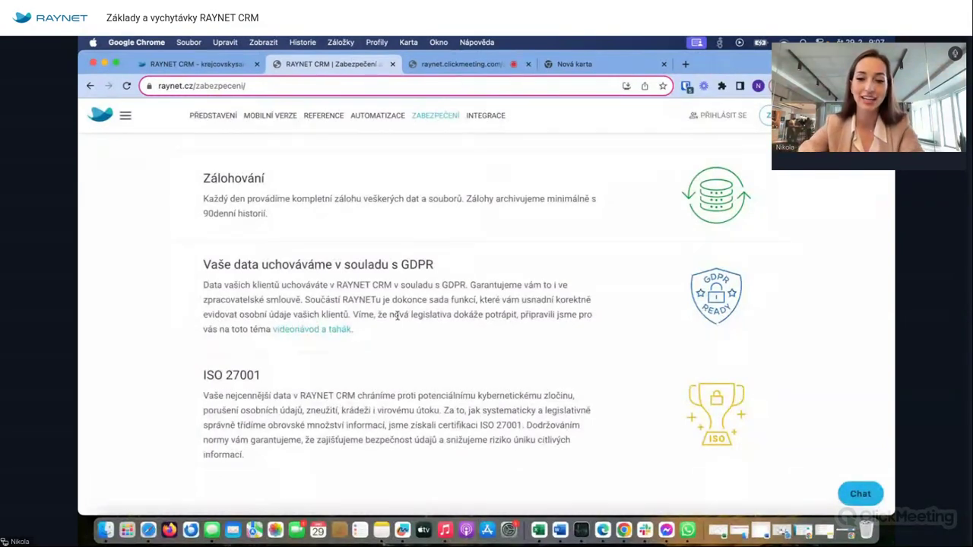
scroll(343, 308, down, 3)
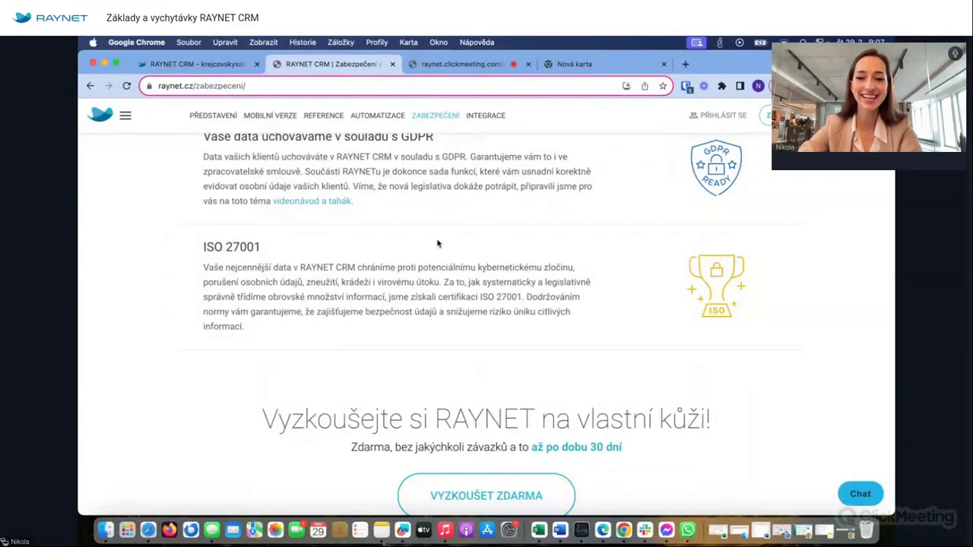
scroll(439, 243, up, 20)
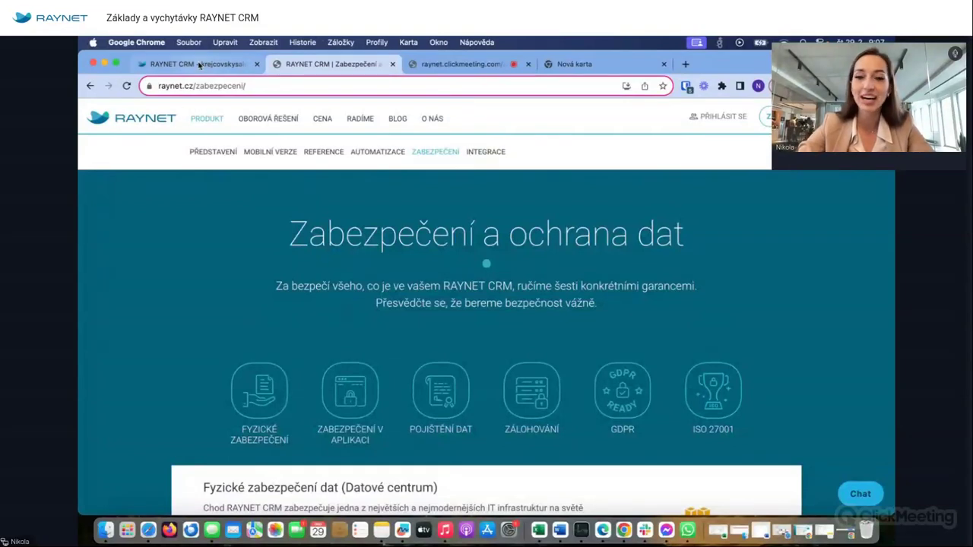
click(199, 65)
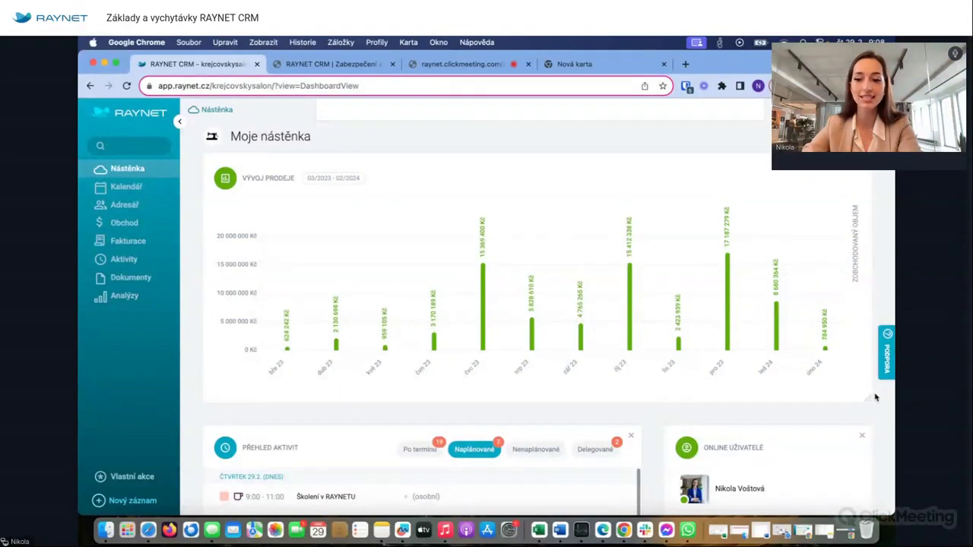
- Resize the sales development chart widget, then open and close its Nastavení analýzy dialog unchanged
drag(869, 400, 871, 400)
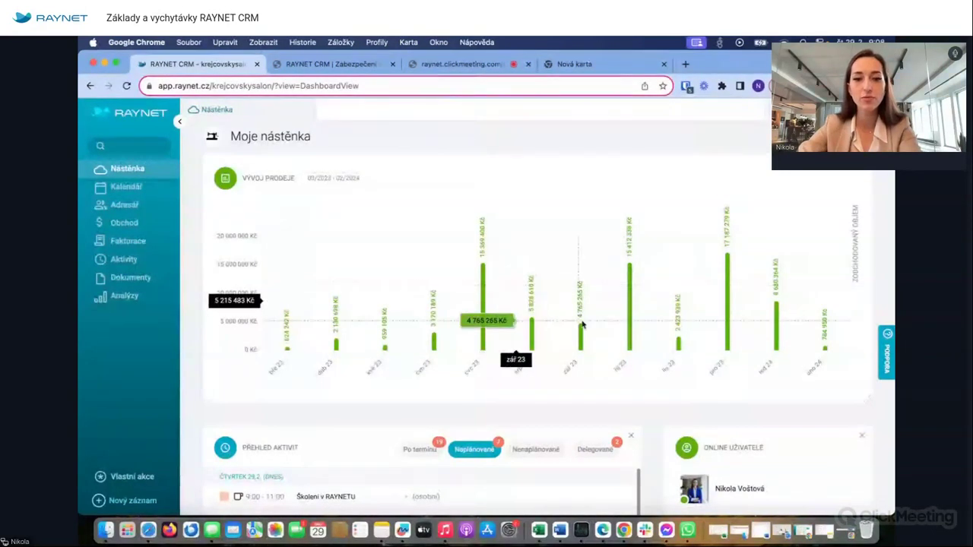
click(338, 183)
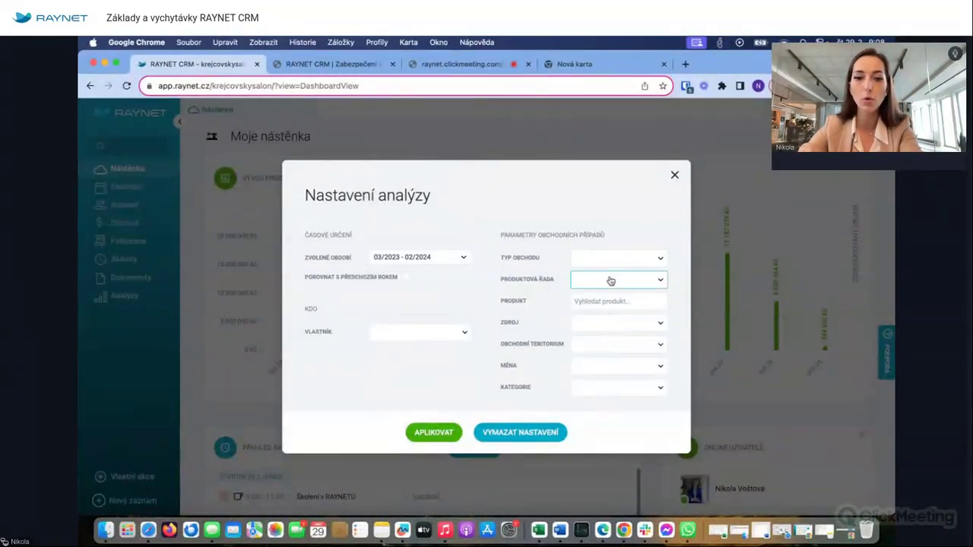
click(674, 175)
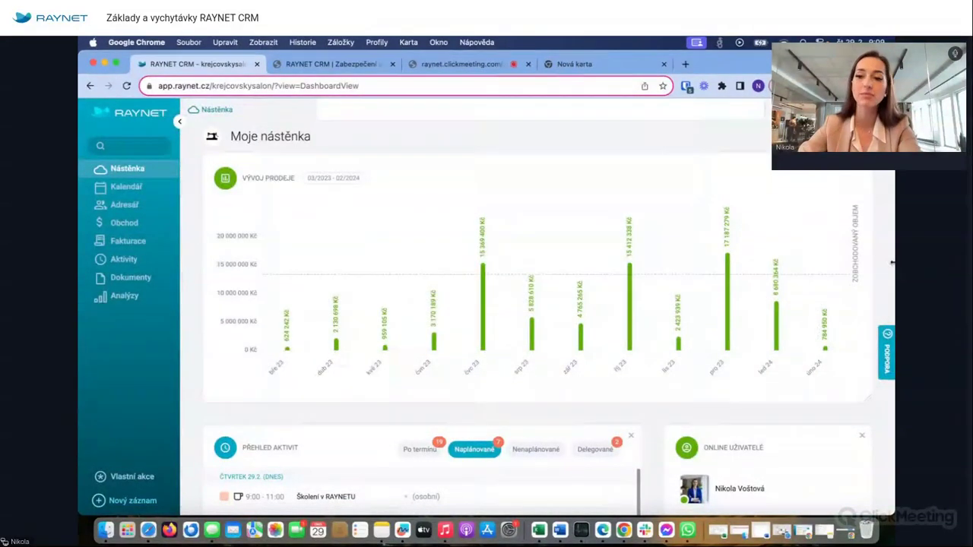
scroll(892, 262, down, 4)
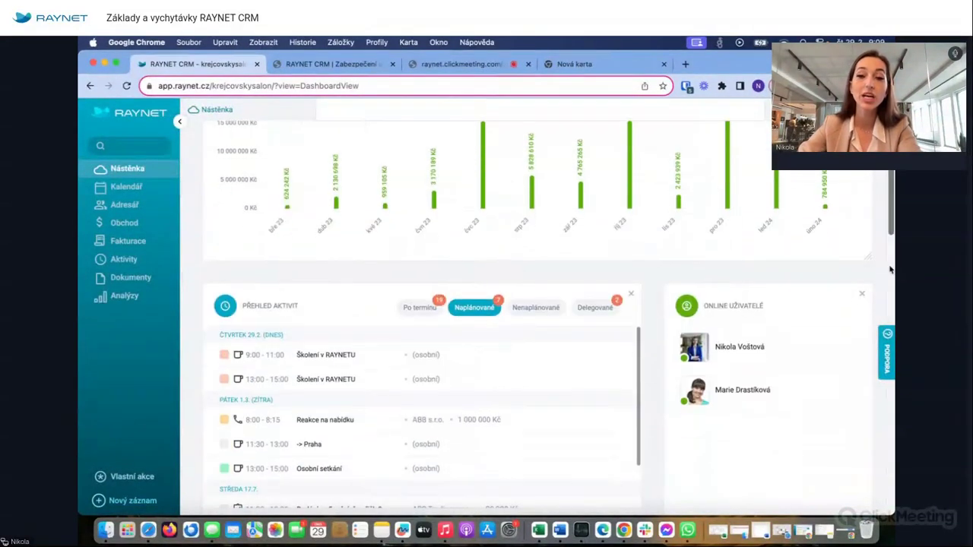
scroll(891, 269, down, 4)
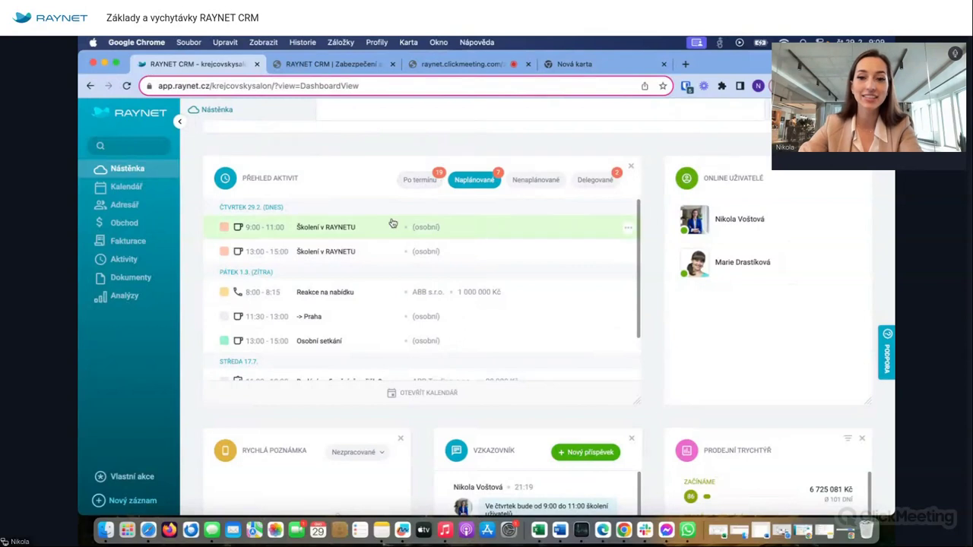
click(418, 183)
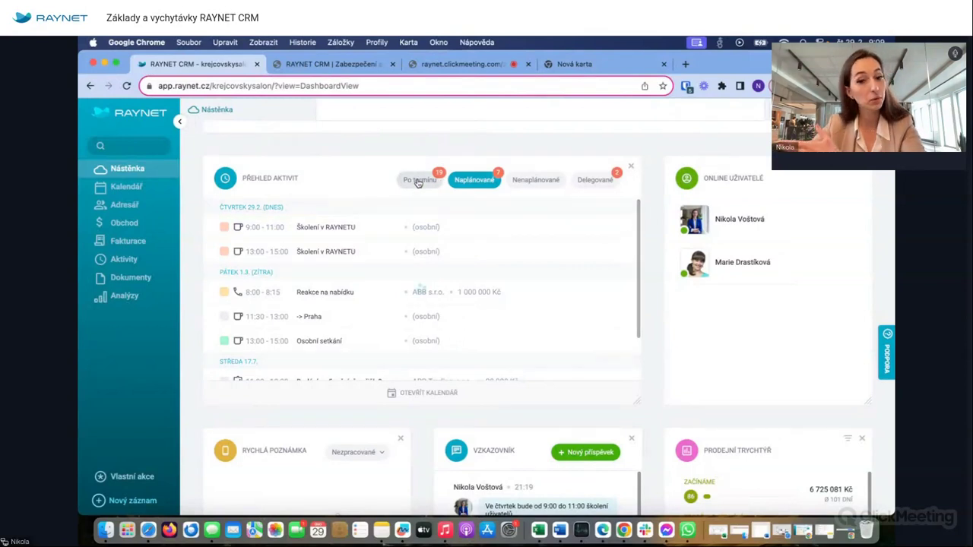
click(606, 183)
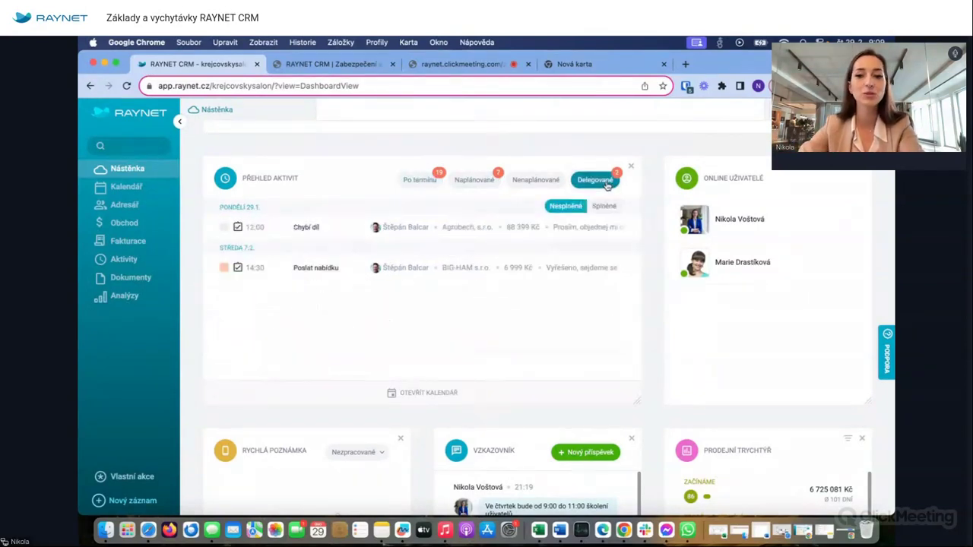
click(474, 185)
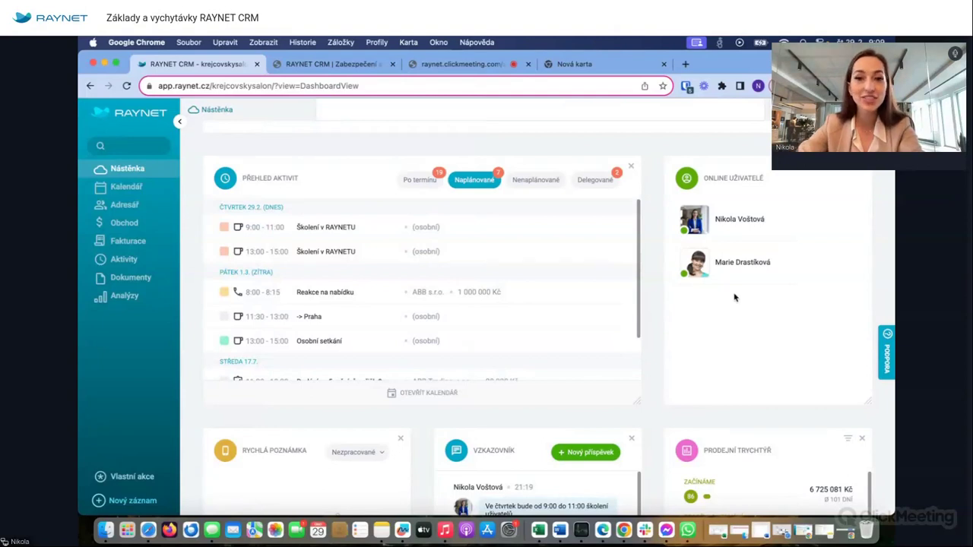
scroll(645, 298, down, 4)
scroll(645, 297, down, 5)
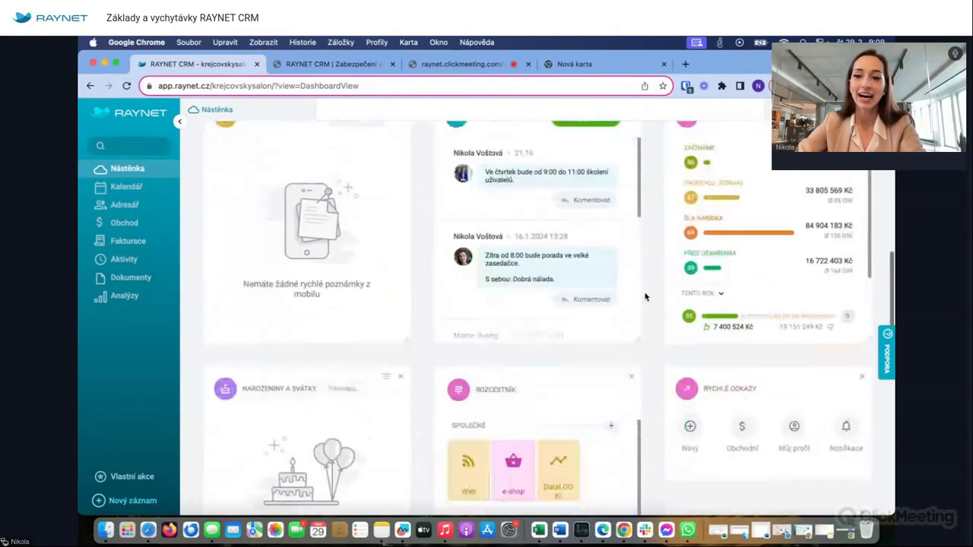
scroll(646, 297, up, 1)
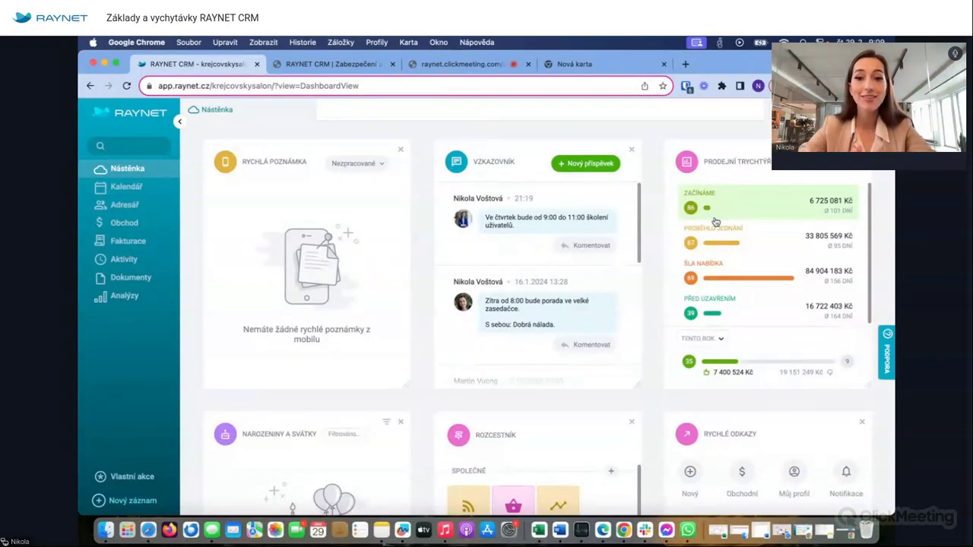
click(715, 212)
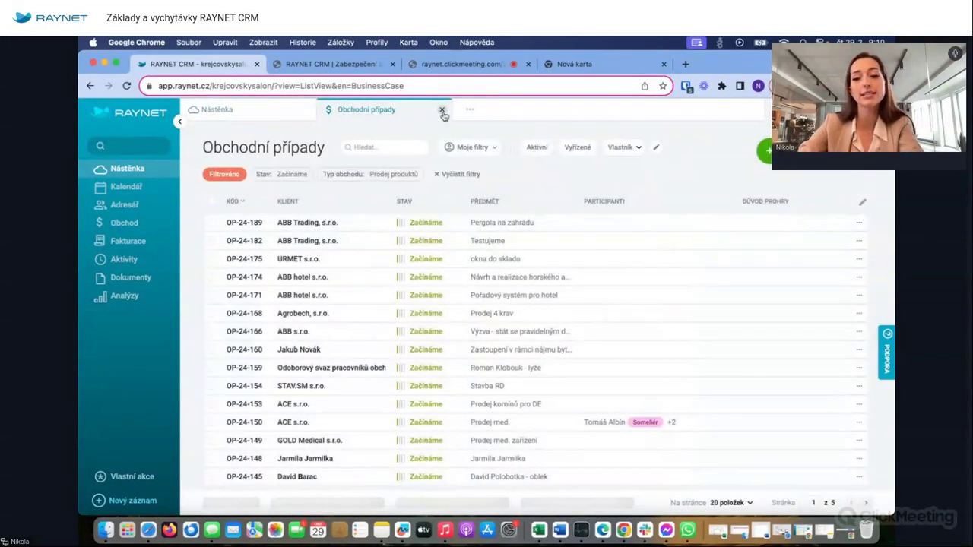
click(442, 110)
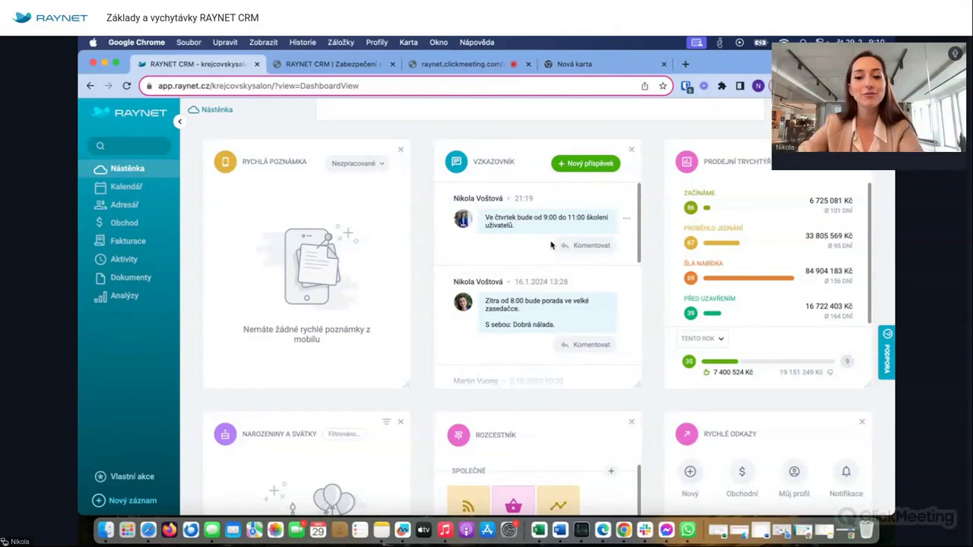
scroll(548, 270, down, 10)
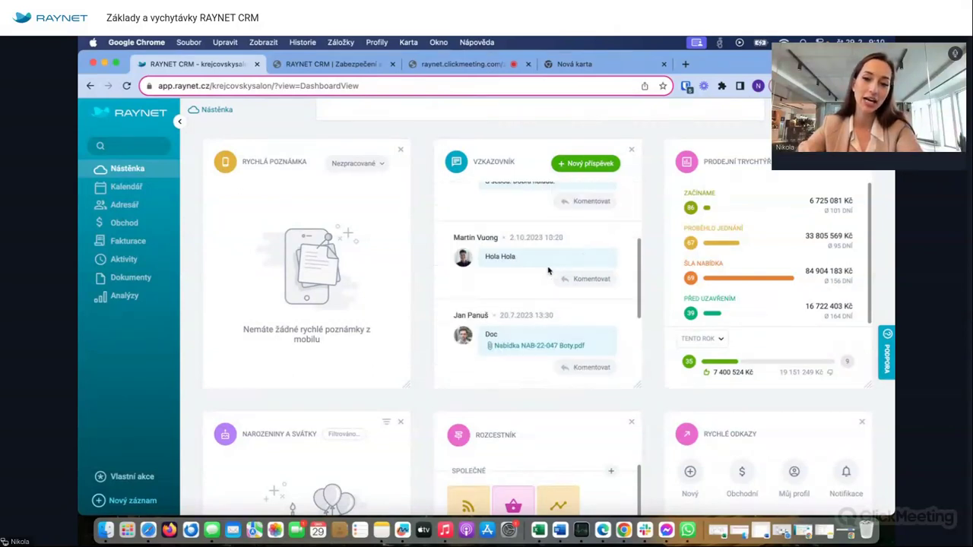
scroll(548, 270, up, 10)
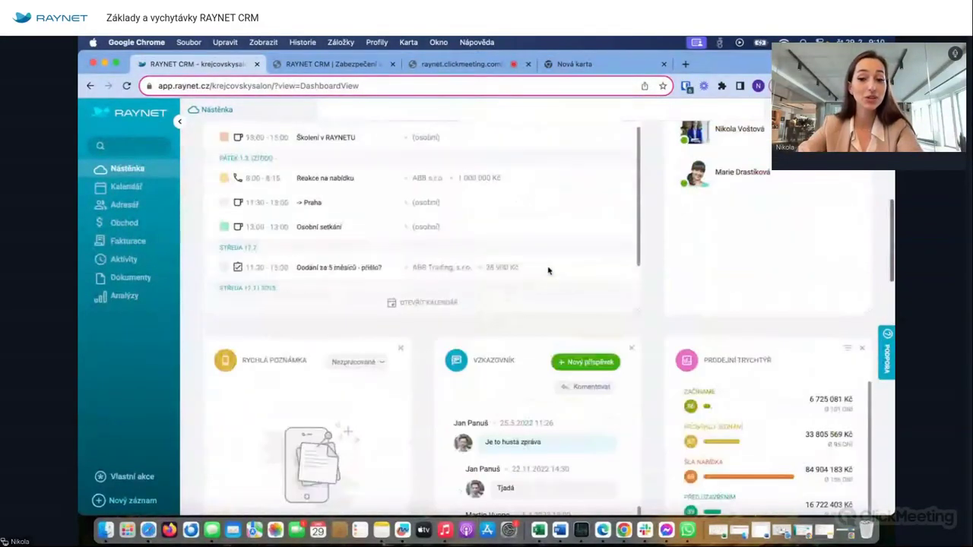
scroll(545, 318, down, 3)
scroll(544, 357, up, 5)
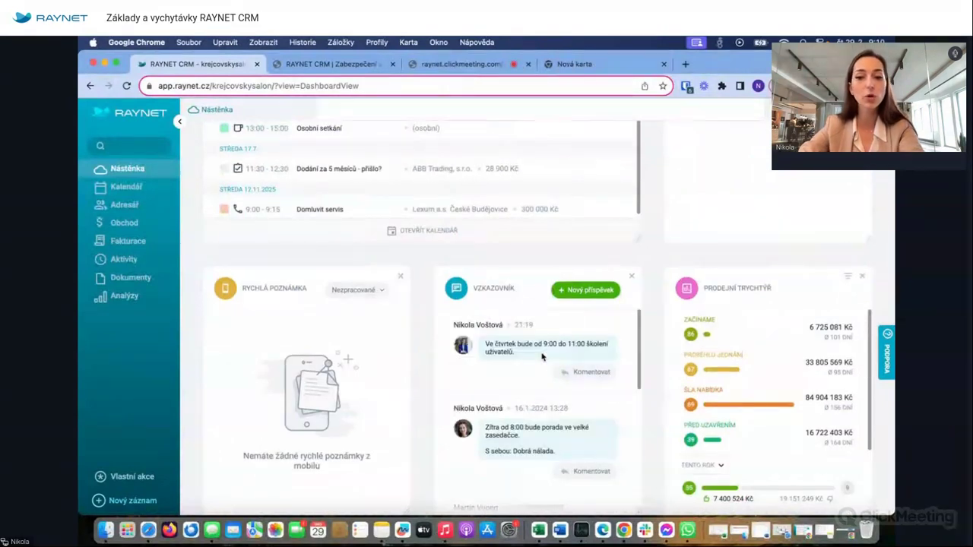
scroll(657, 274, down, 3)
scroll(656, 274, down, 1)
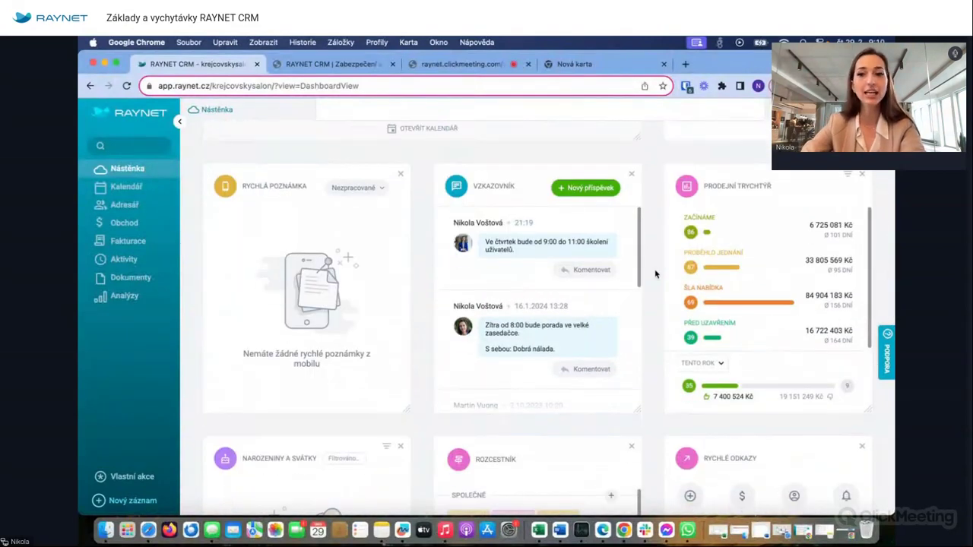
click(783, 109)
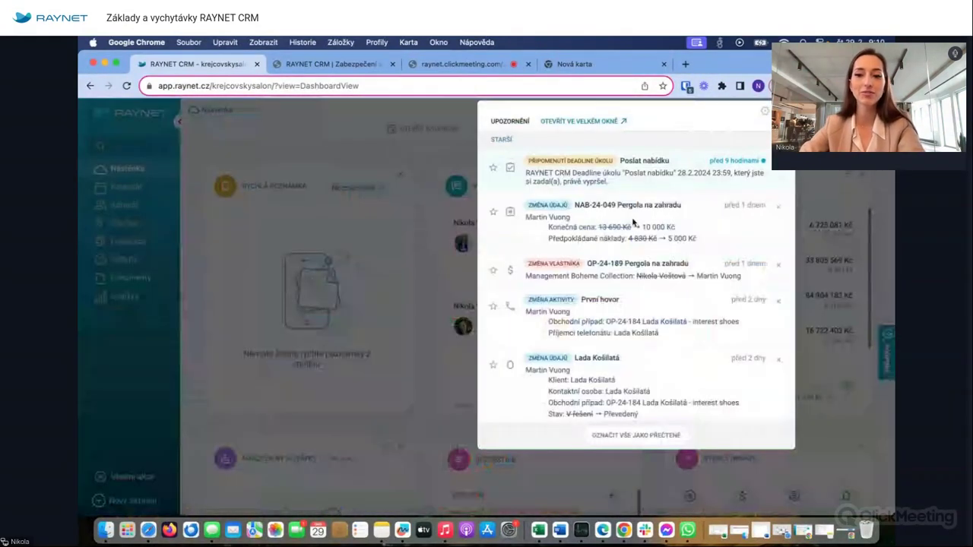
mouse_move(637, 411)
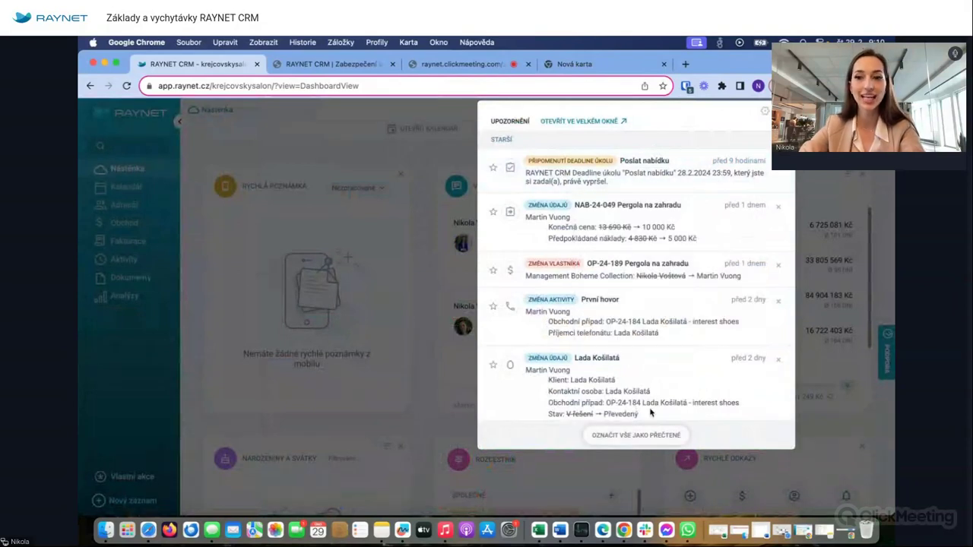
click(783, 109)
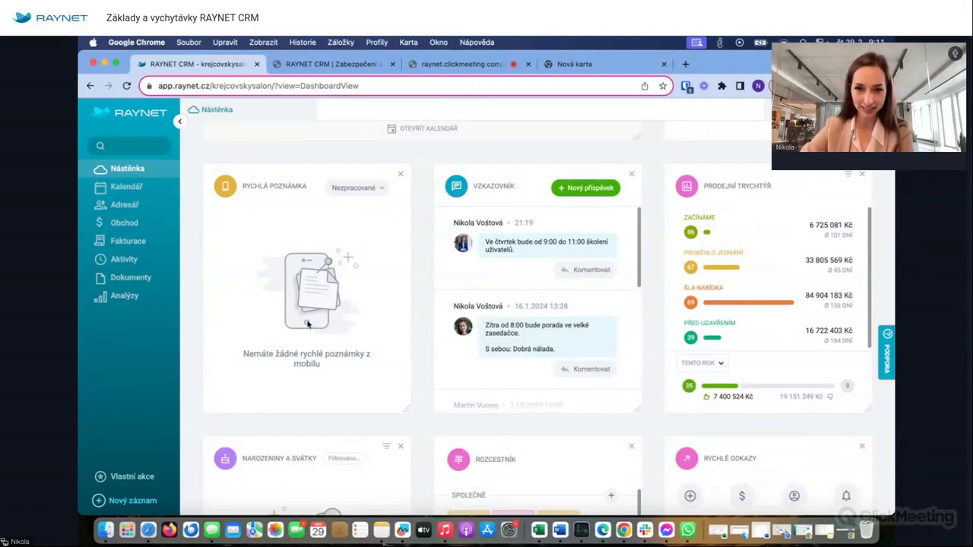
- Open the new shared link form and close it without saving
scroll(430, 263, down, 4)
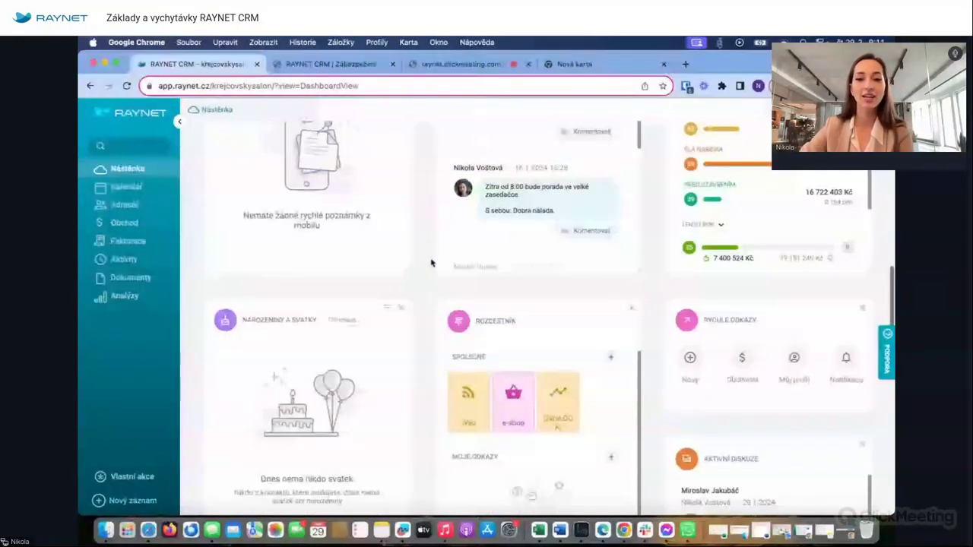
scroll(430, 263, down, 6)
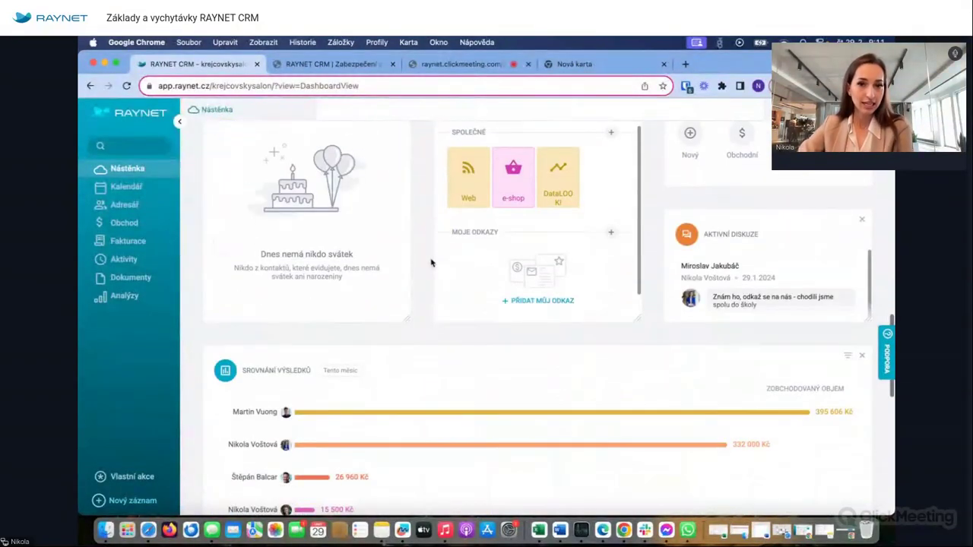
scroll(430, 263, up, 3)
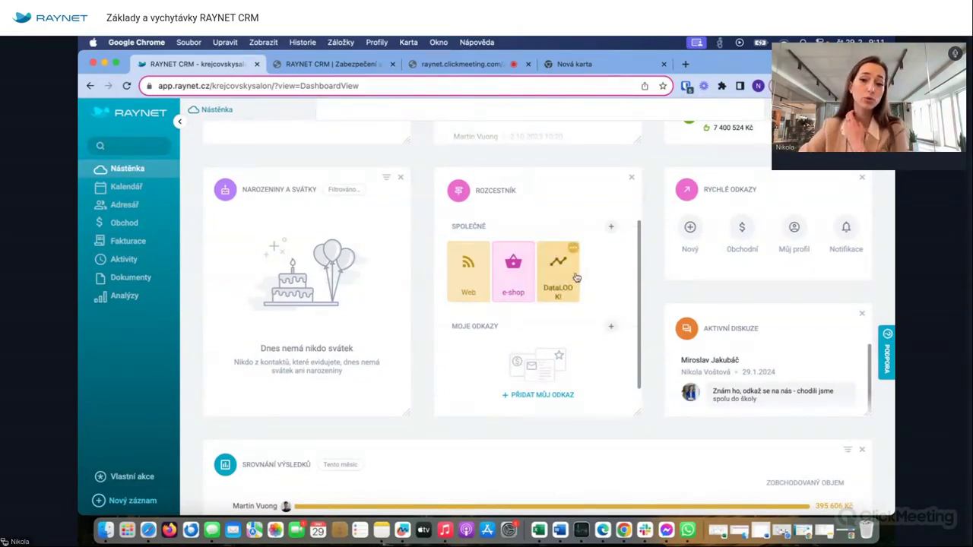
click(612, 225)
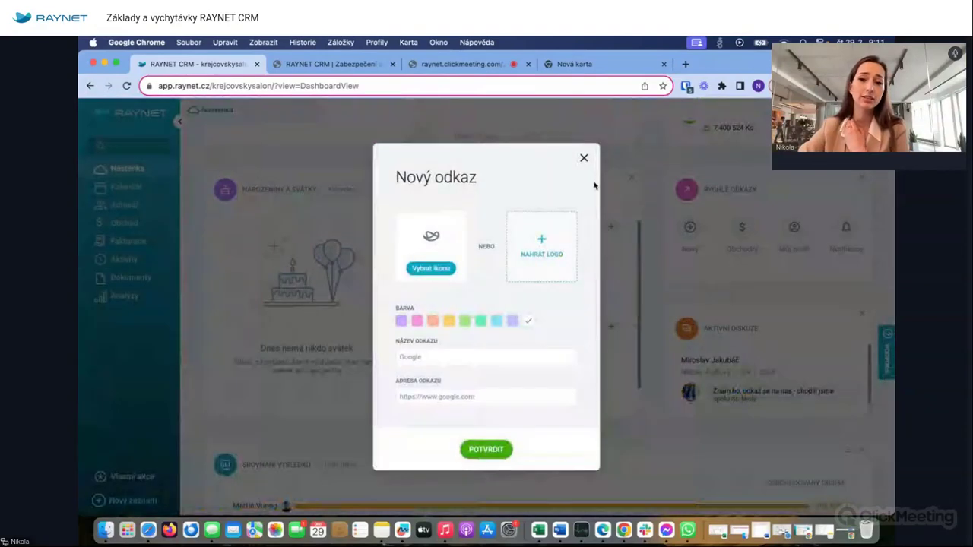
click(583, 158)
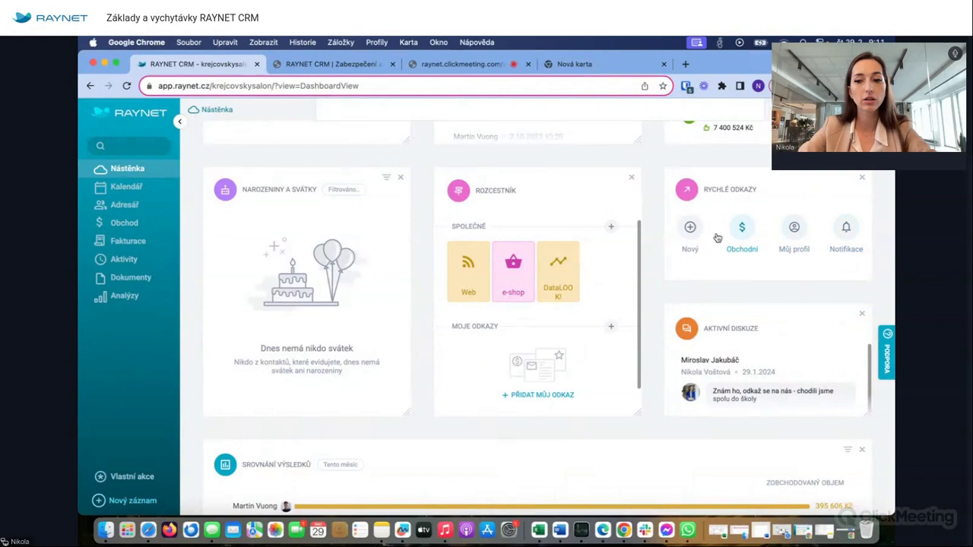
- Open and close the Nový záznam record-type list, then scroll down the dashboard panels
click(690, 229)
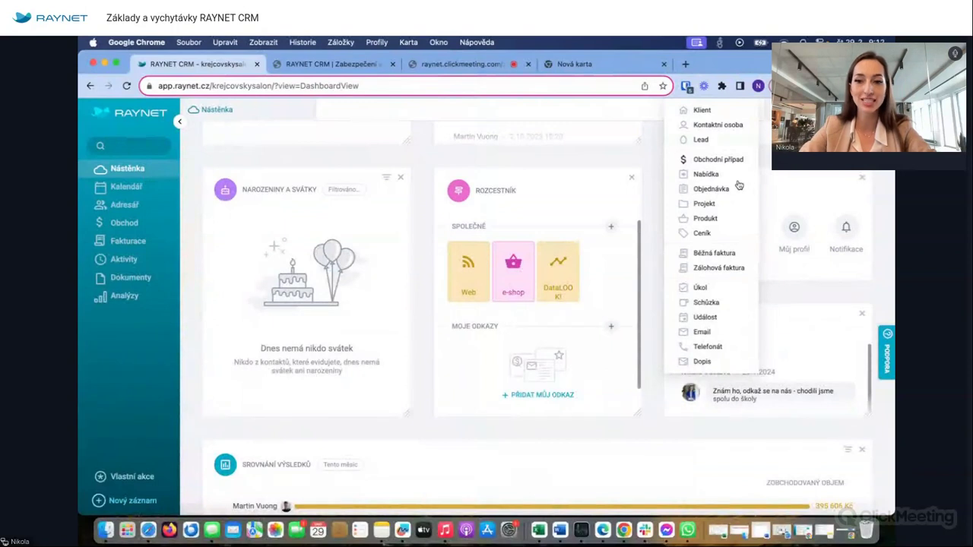
click(734, 295)
scroll(733, 294, down, 3)
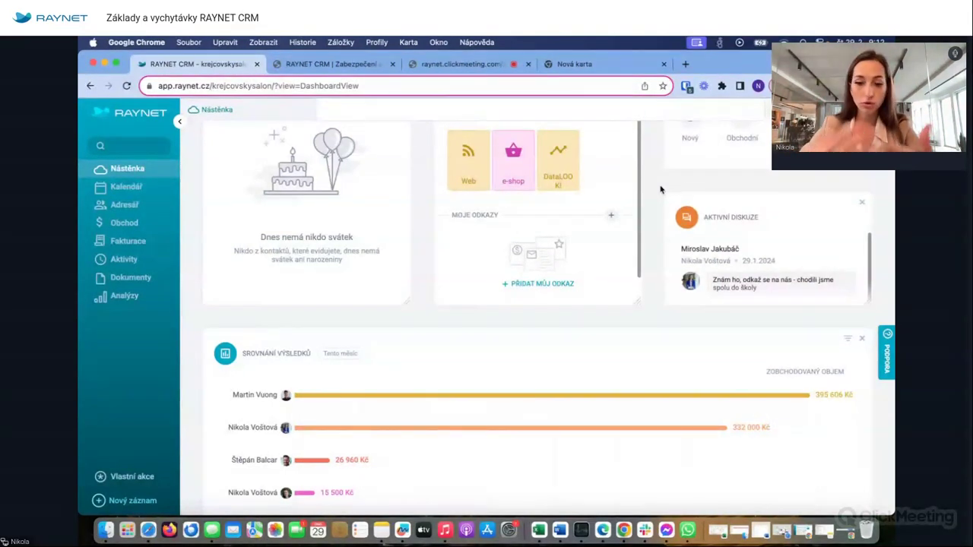
- Select and deselect the page address, then scroll through the dashboard panels
click(382, 86)
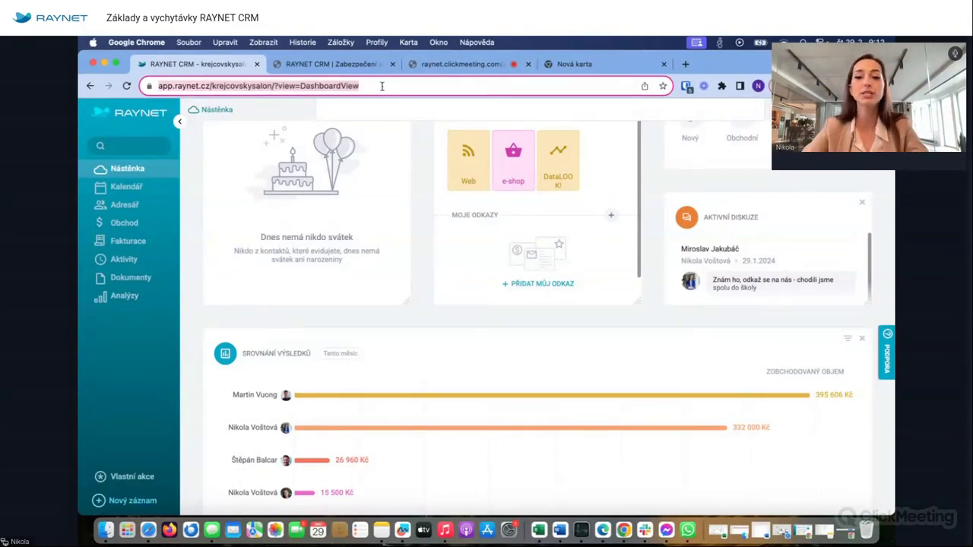
click(654, 175)
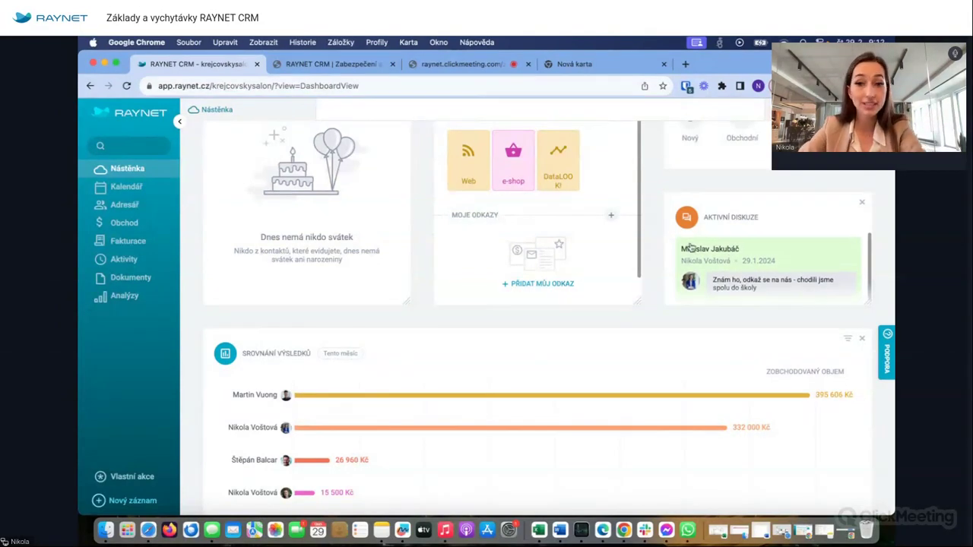
scroll(657, 304, down, 5)
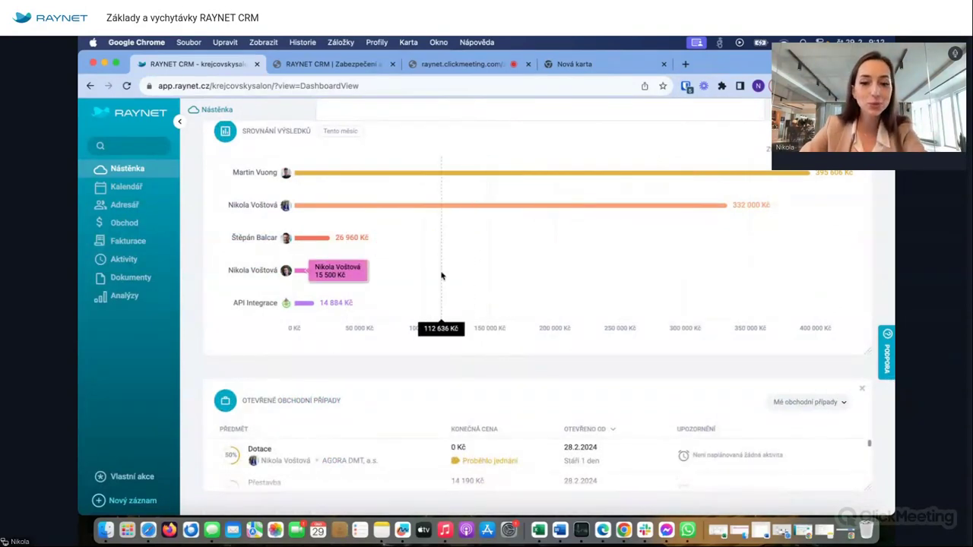
scroll(437, 402, down, 3)
scroll(438, 402, down, 4)
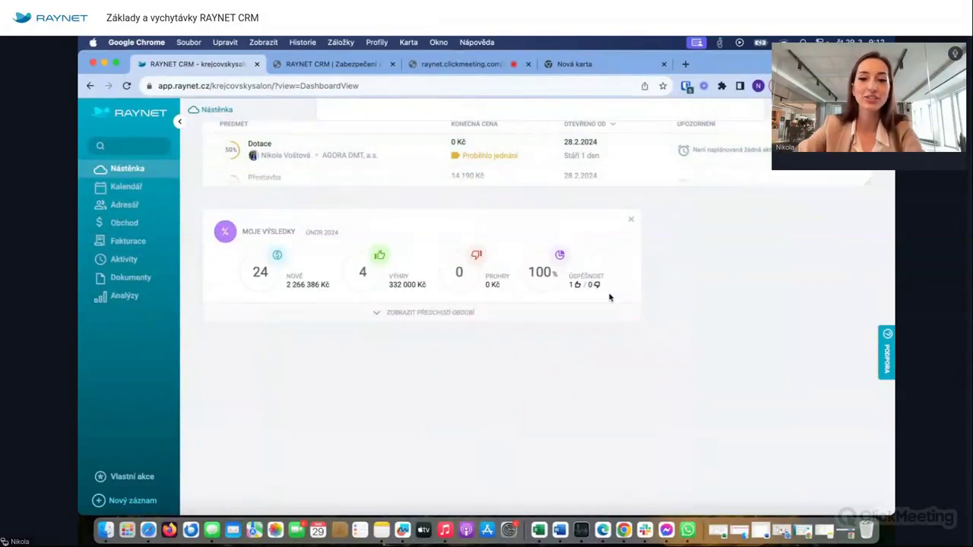
scroll(706, 226, up, 7)
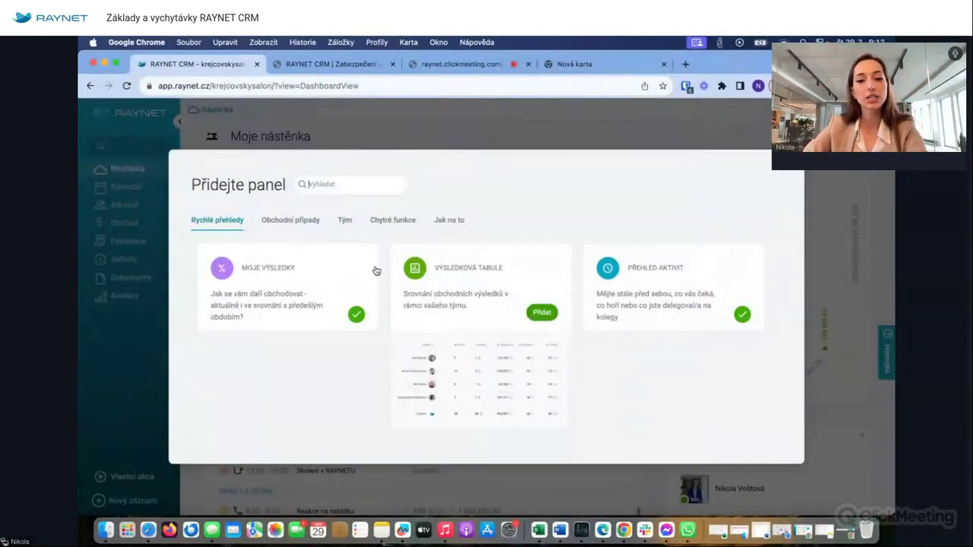
- Add the Prodejní trychtýř panel from the Obchodní případy tab of Přidejte panel
click(297, 220)
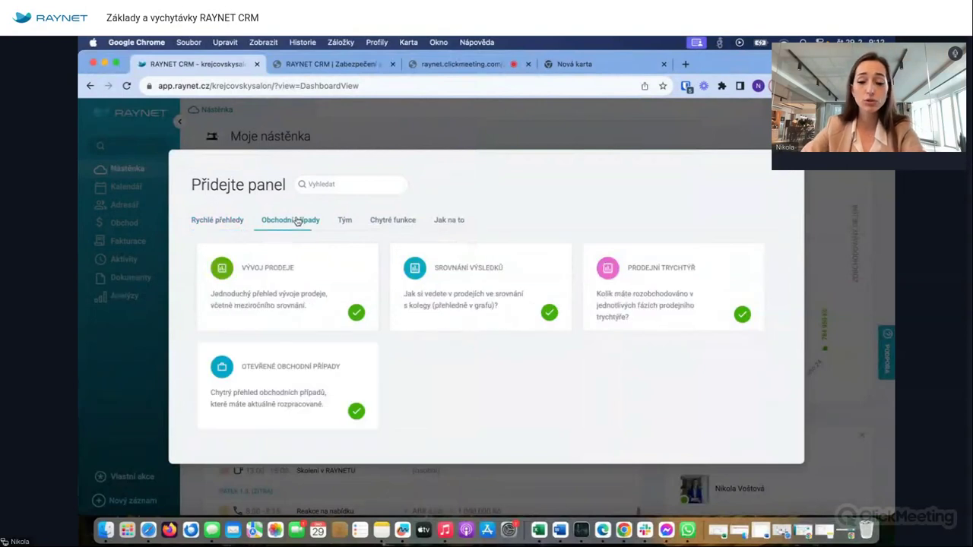
mouse_move(711, 325)
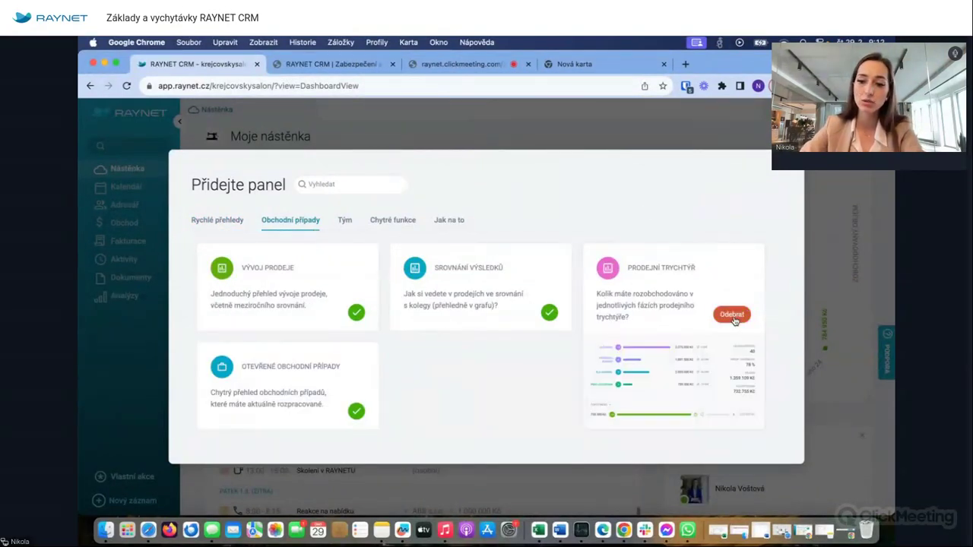
click(734, 318)
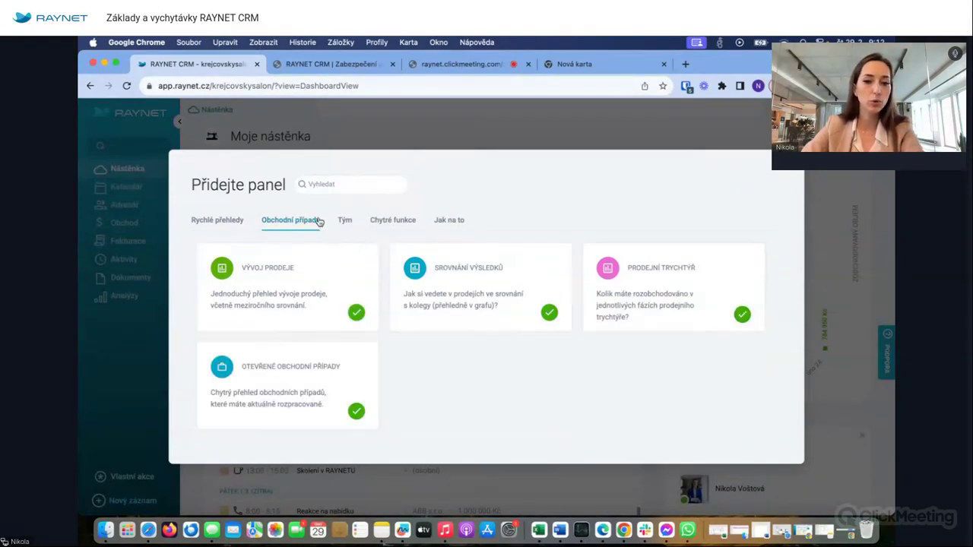
- Browse the Tým, Chytré funkce and Jak na to tabs, close the catalogue, and open help
click(345, 222)
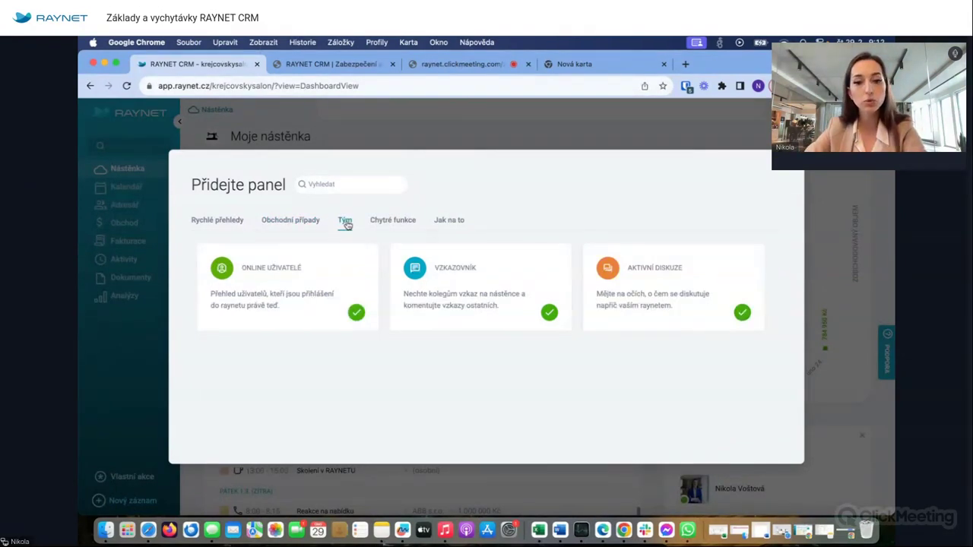
click(395, 223)
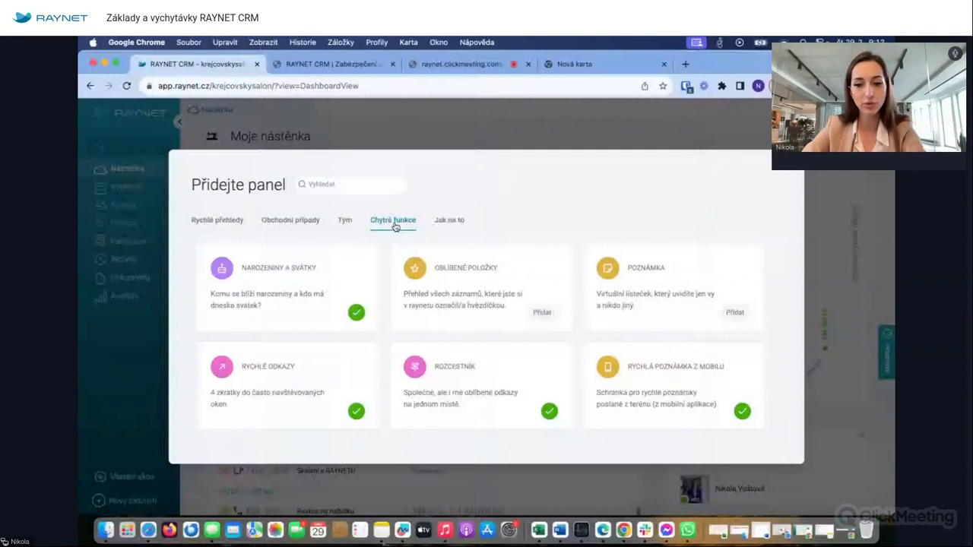
click(450, 220)
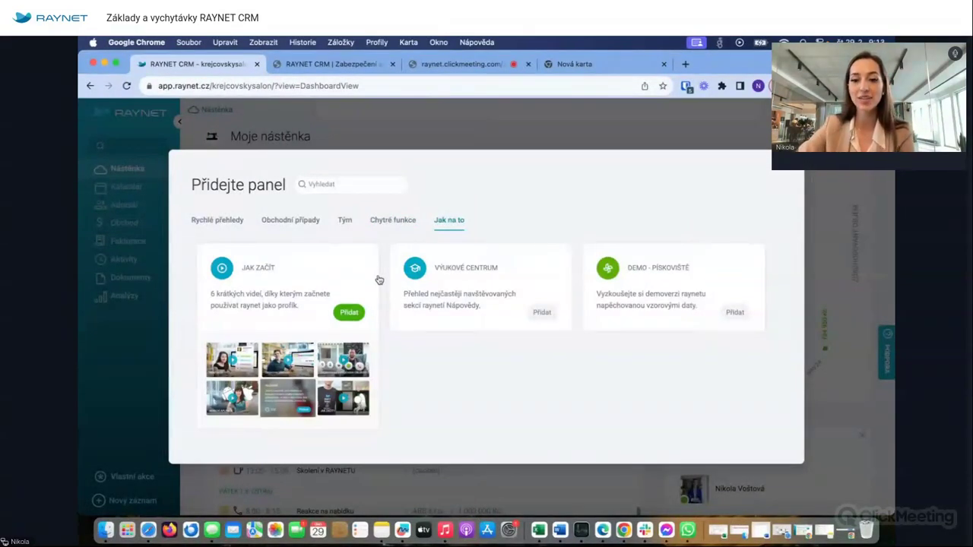
click(790, 178)
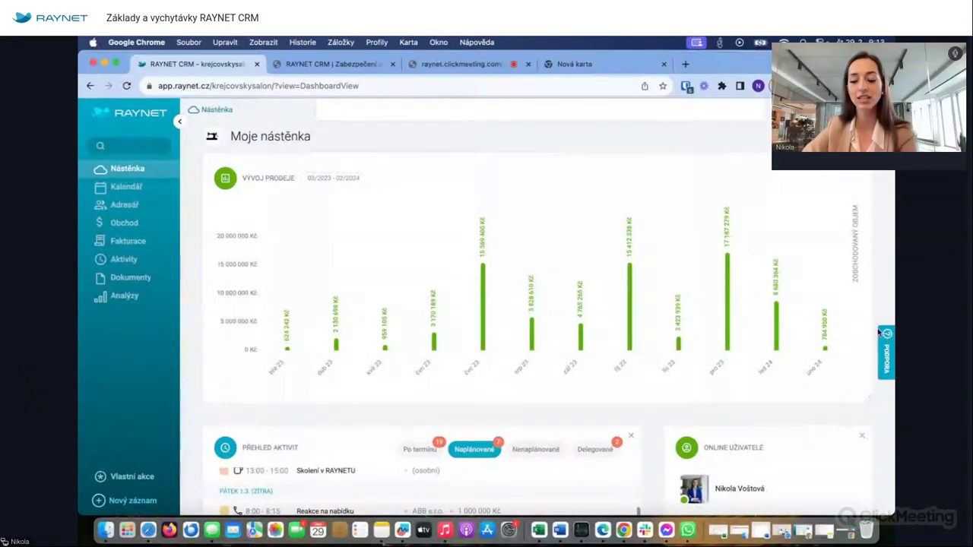
click(884, 353)
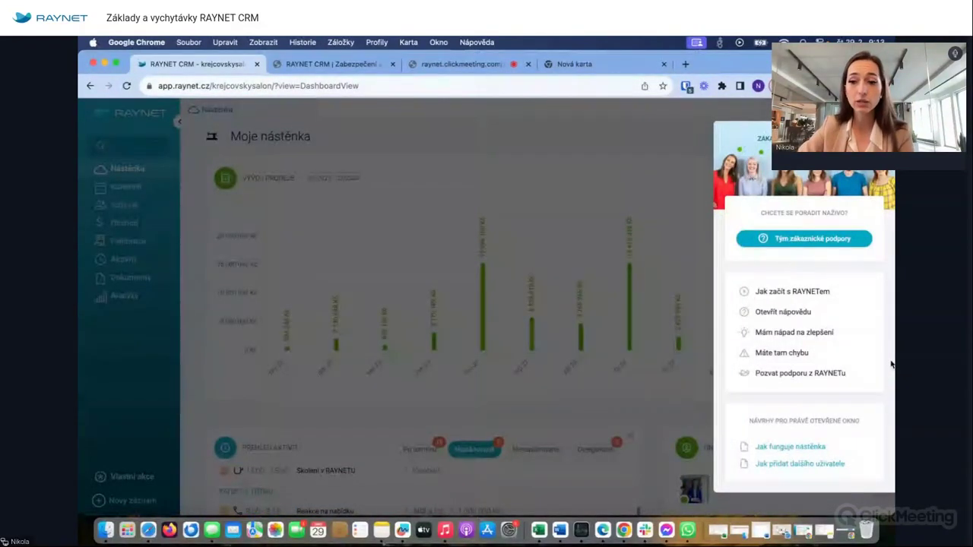
- Open the Tým zákaznické podpory page on raynet.cz and scroll to the chat, phone and e-mail contacts
click(797, 241)
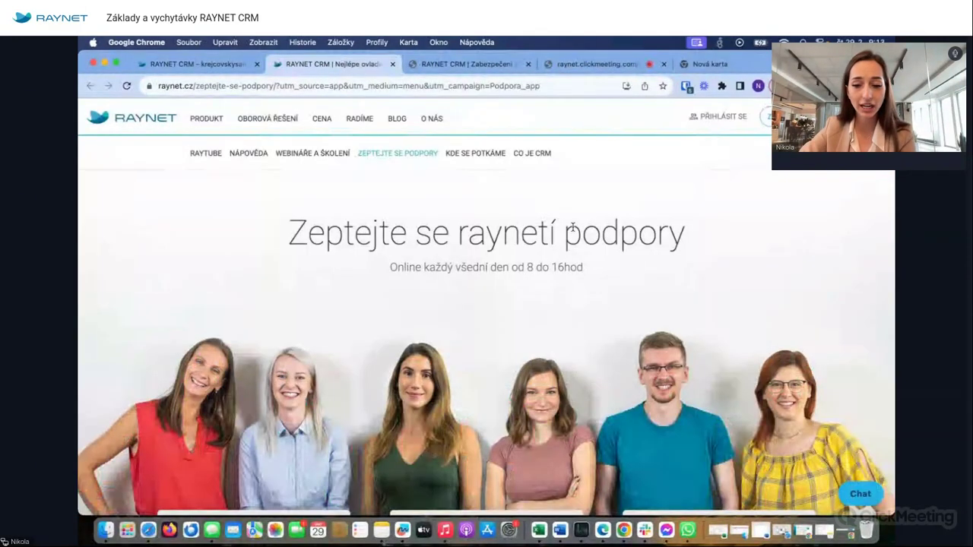
scroll(573, 228, down, 3)
scroll(574, 230, down, 1)
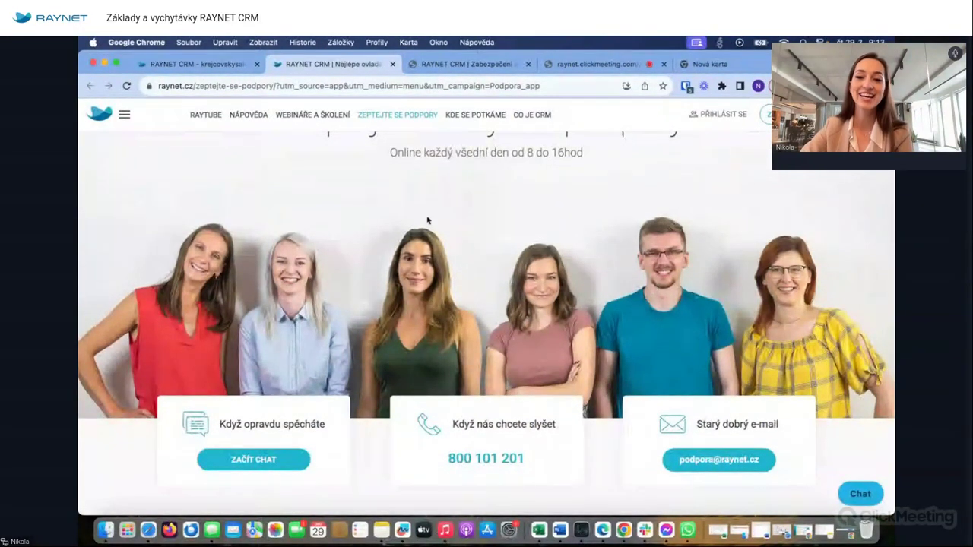
scroll(426, 220, up, 1)
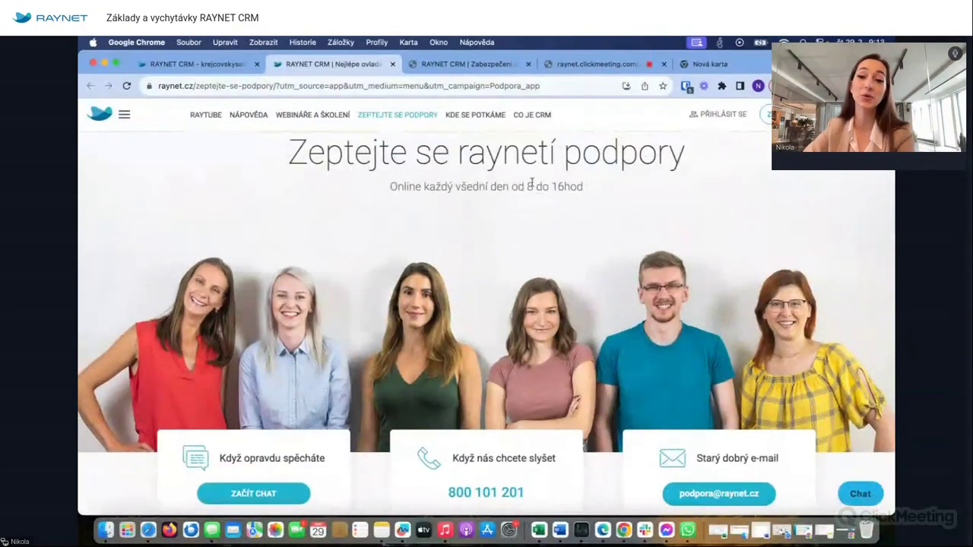
scroll(533, 253, down, 3)
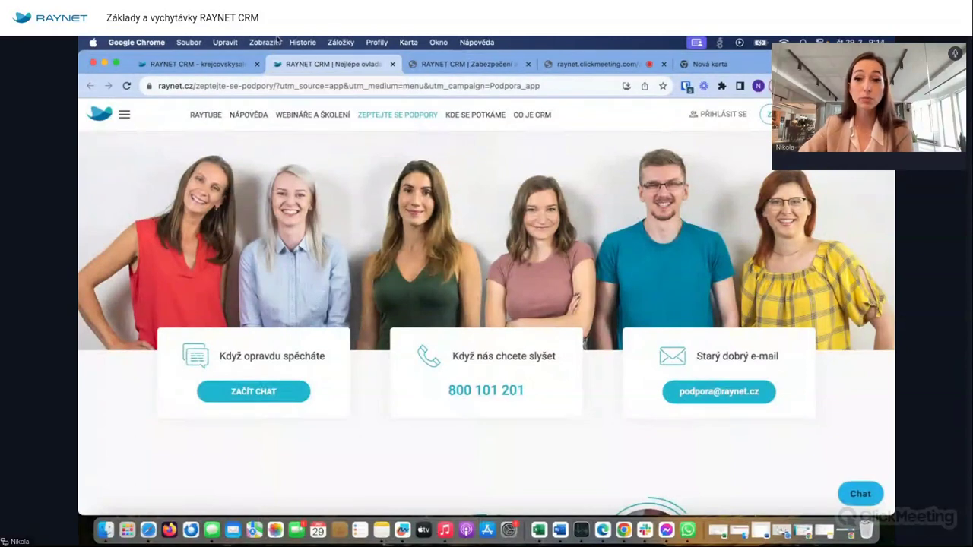
- Back in the CRM tab, look through the Upozornění notifications list and close it
click(219, 67)
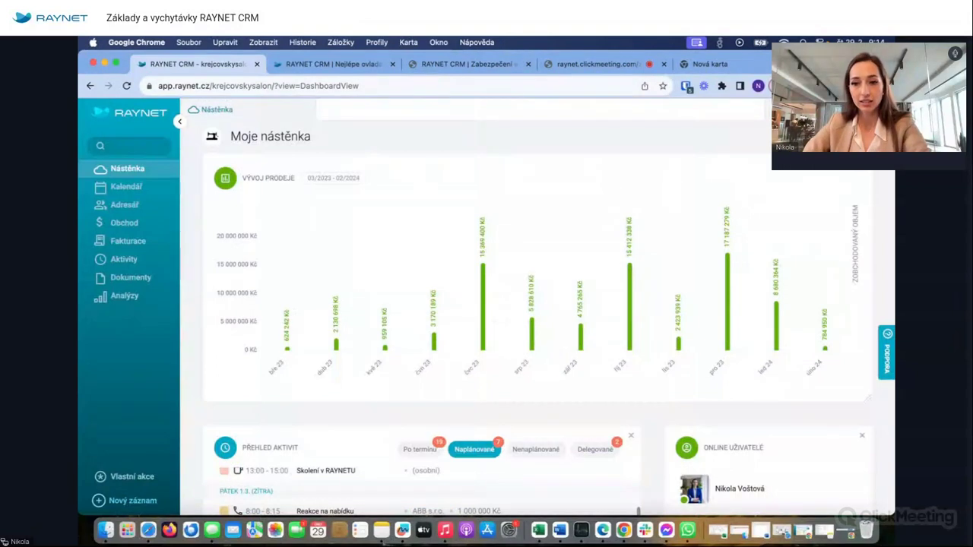
click(791, 109)
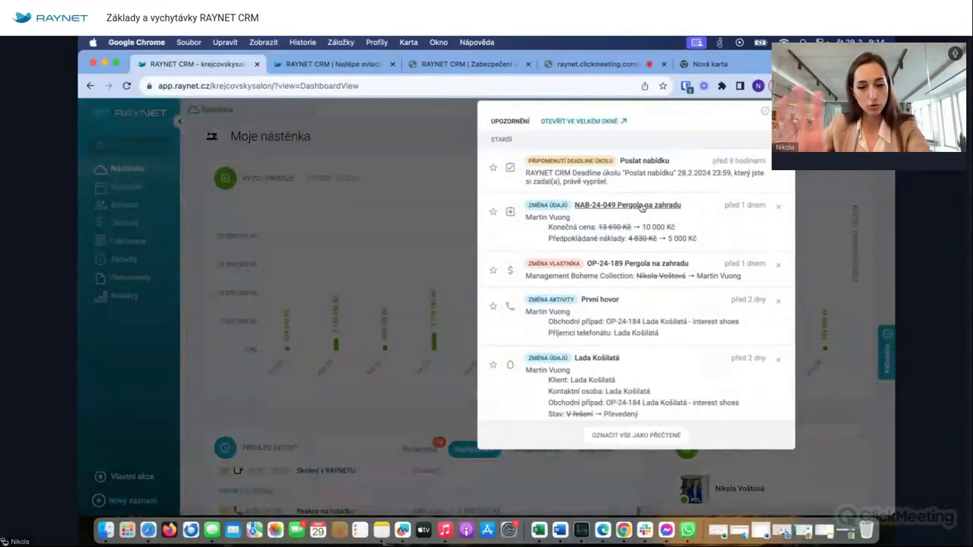
mouse_move(642, 208)
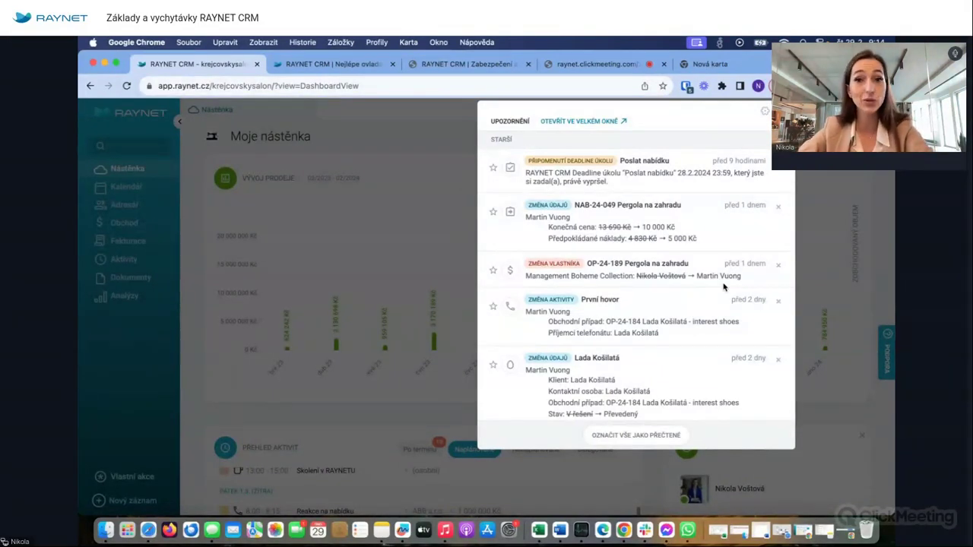
click(829, 173)
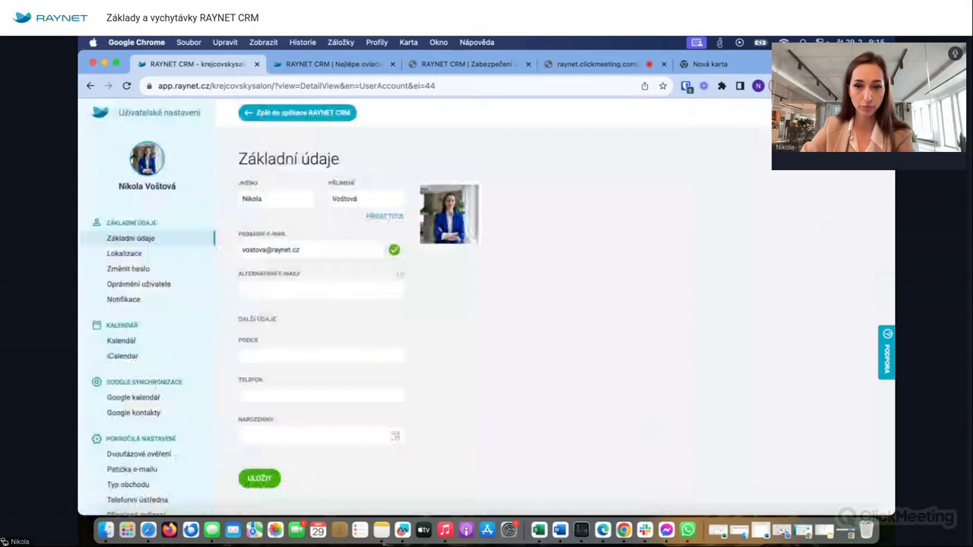
- Inspect the Příjmení, Telefon and primary e-mail fields without changes, then return to the dashboard
click(359, 198)
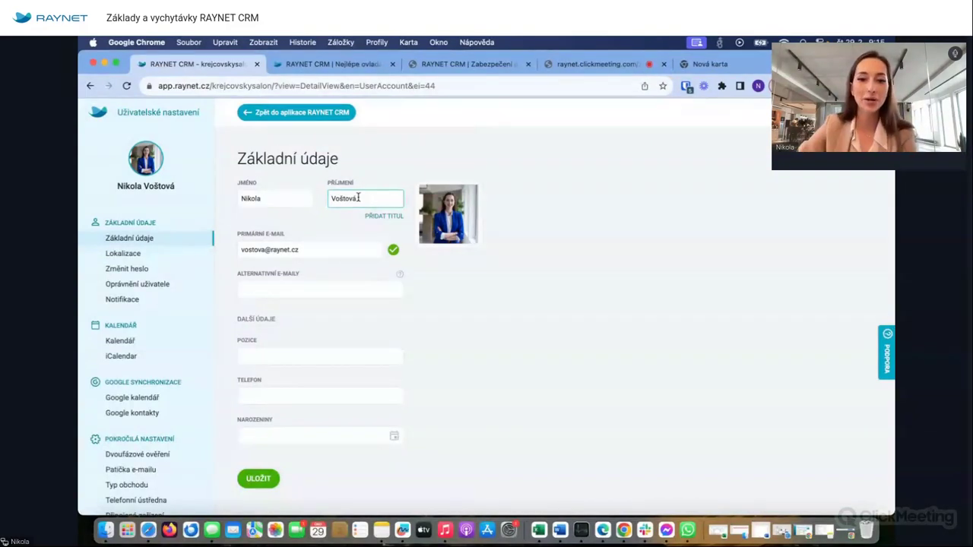
click(275, 225)
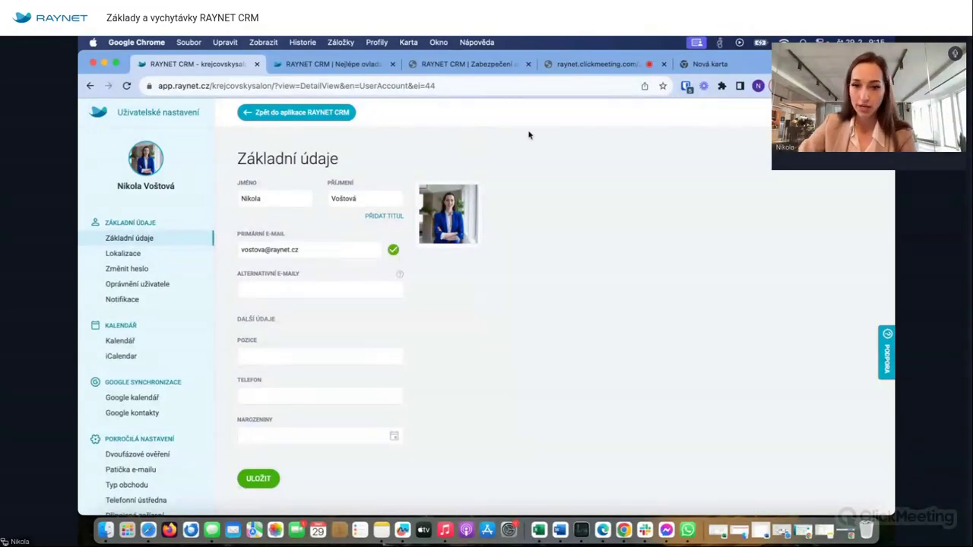
click(334, 391)
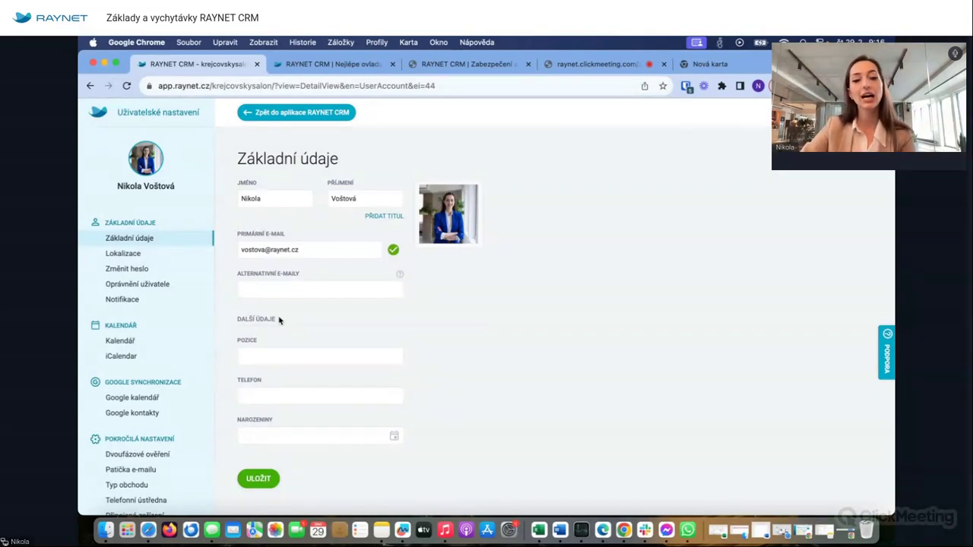
click(246, 249)
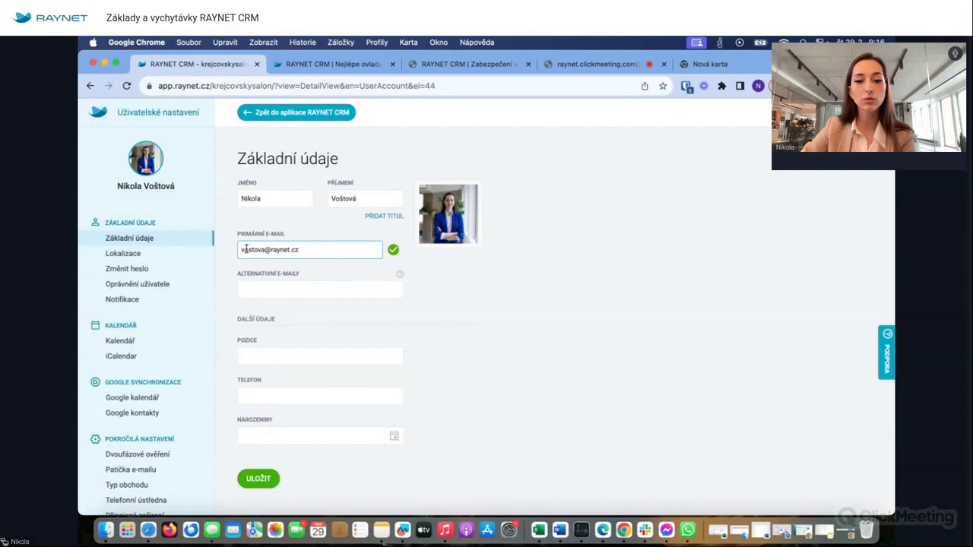
drag(245, 250, 337, 248)
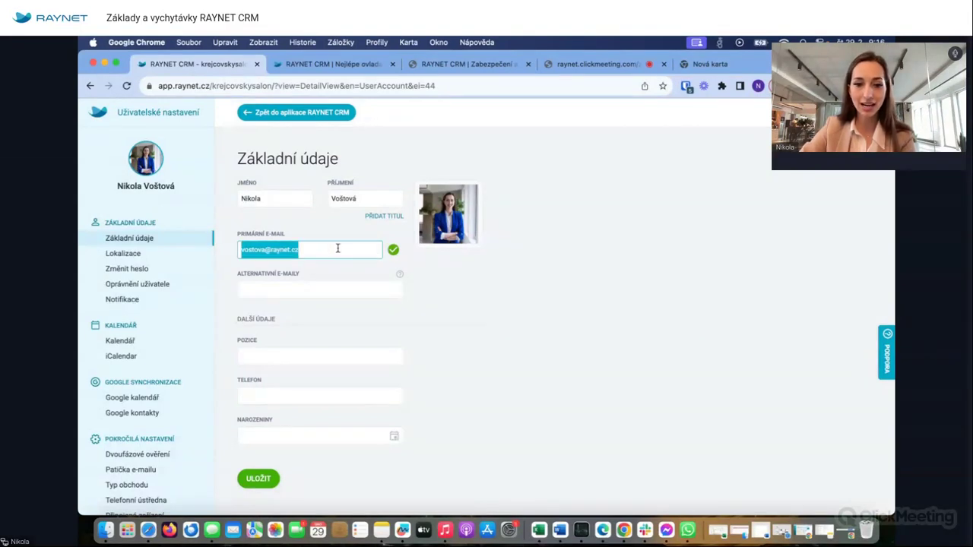
click(337, 248)
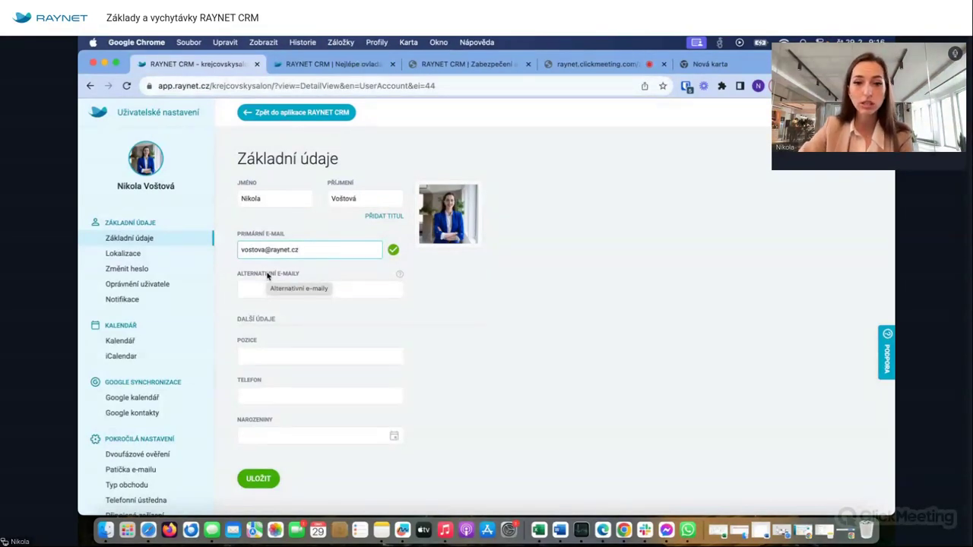
click(273, 114)
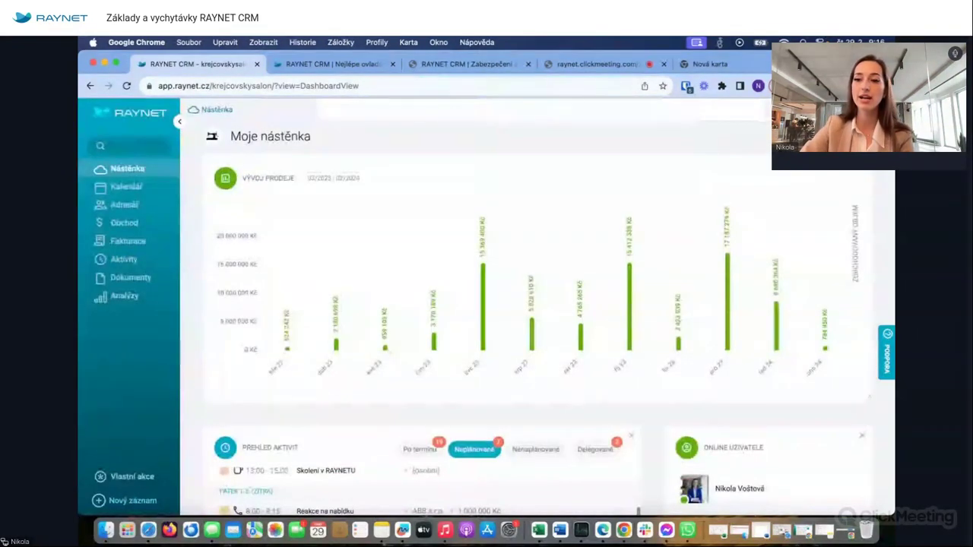
click(874, 110)
click(827, 219)
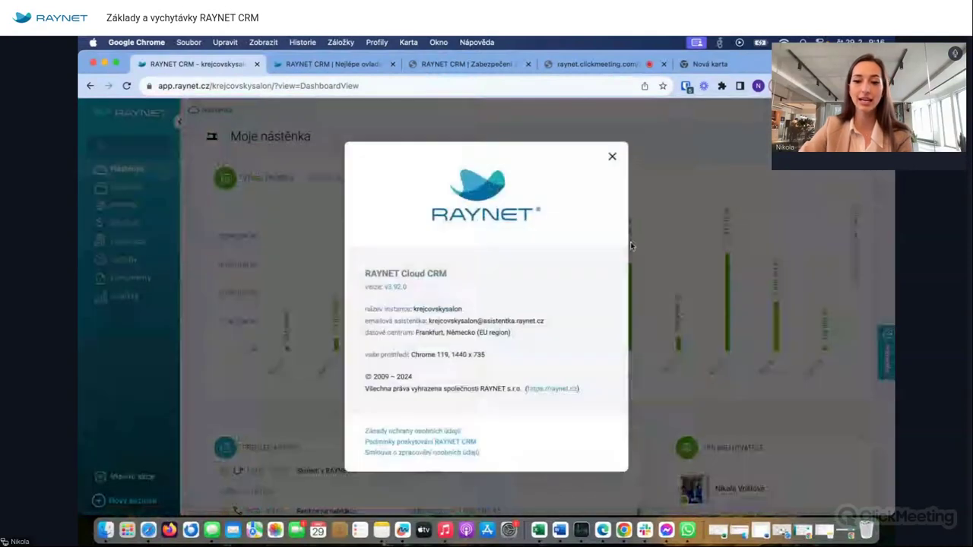
scroll(493, 309, up, 5)
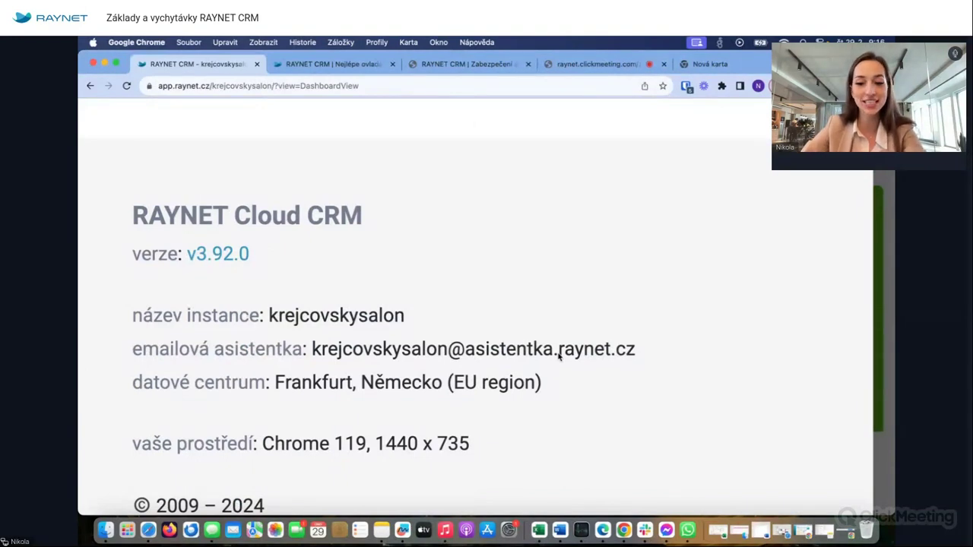
scroll(529, 368, down, 5)
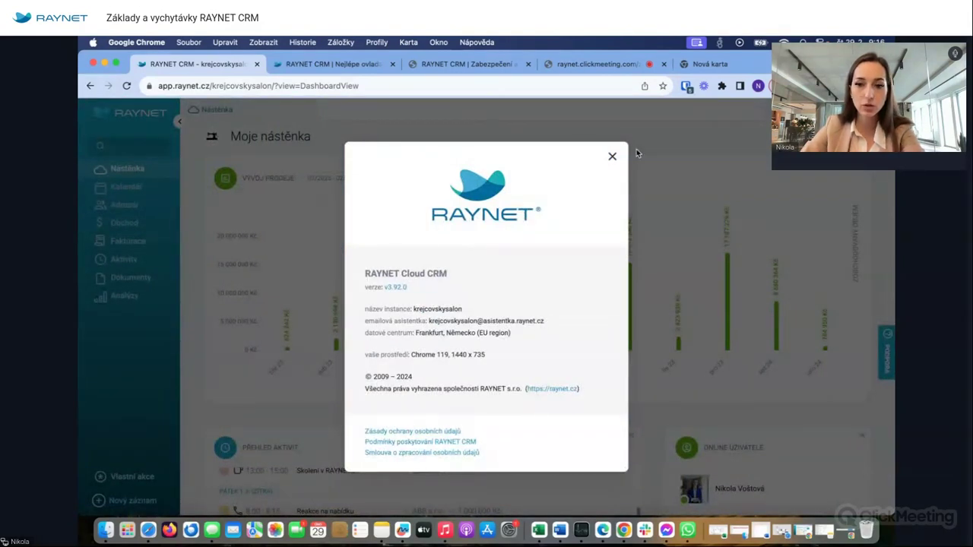
click(614, 157)
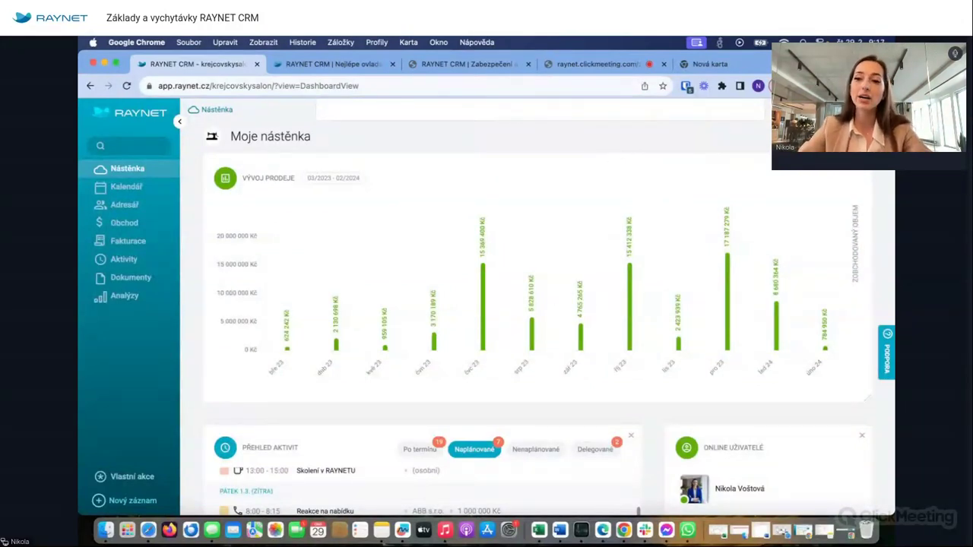
- Open Můj účet from the account menu, leave Alternativní e-maily empty, and go to Lokalizace
click(874, 110)
click(814, 191)
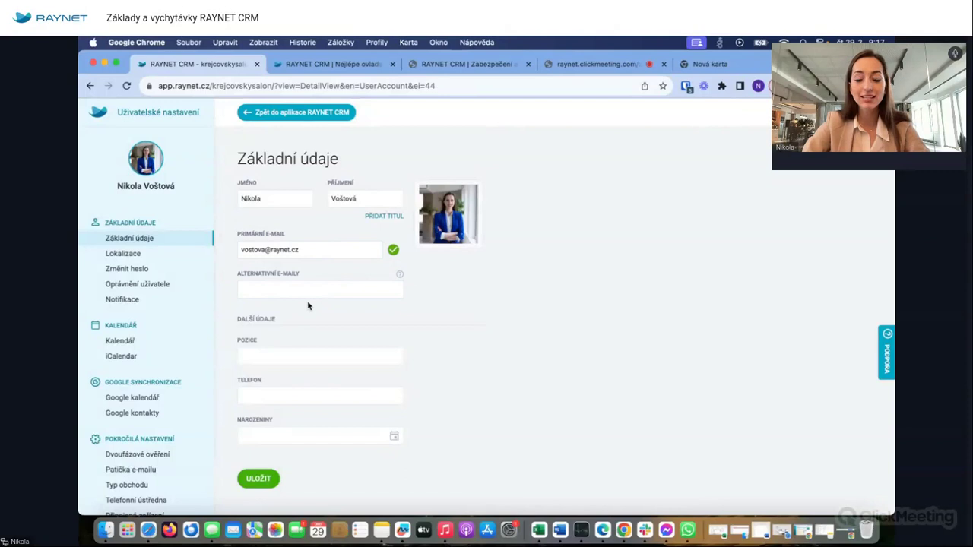
click(270, 295)
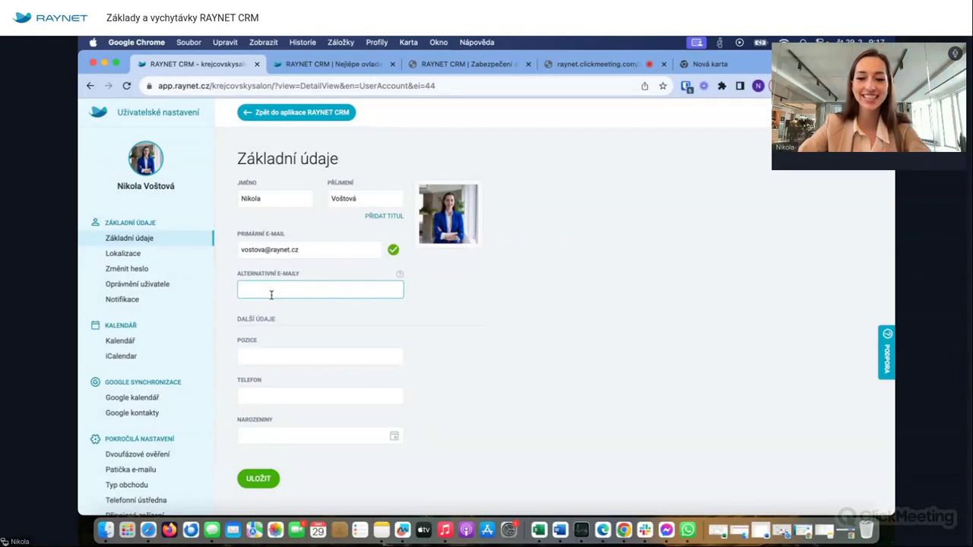
click(181, 325)
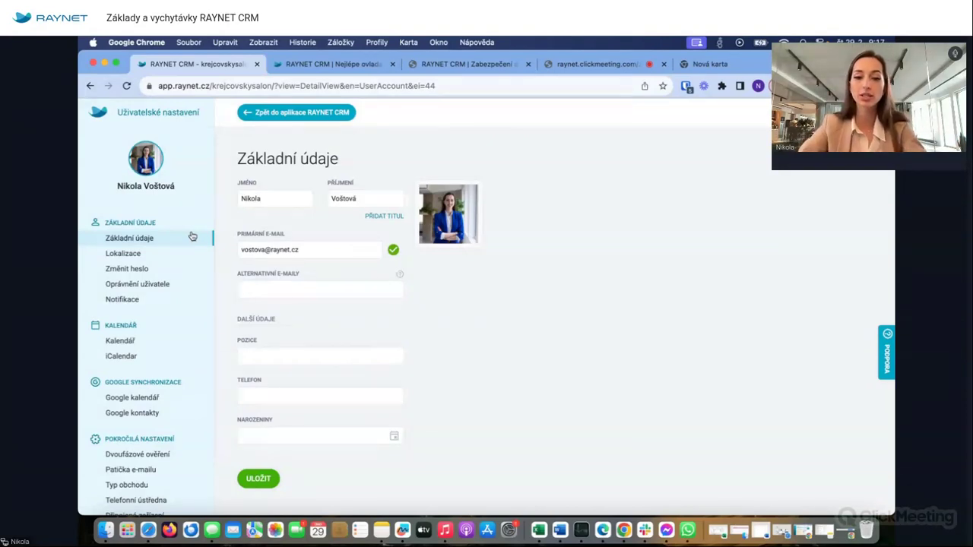
click(124, 253)
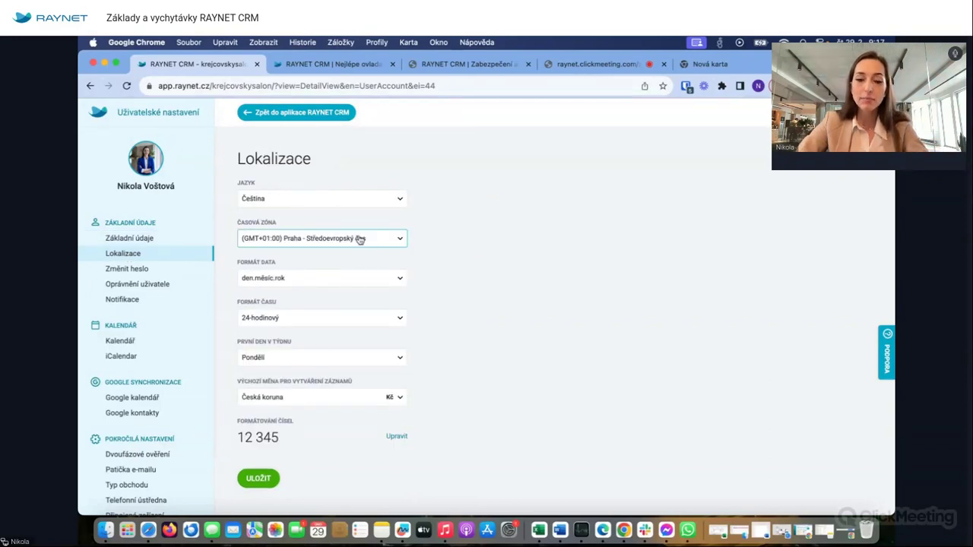
- Keep the interface language as Čeština and bring up the Změnit heslo form
click(317, 196)
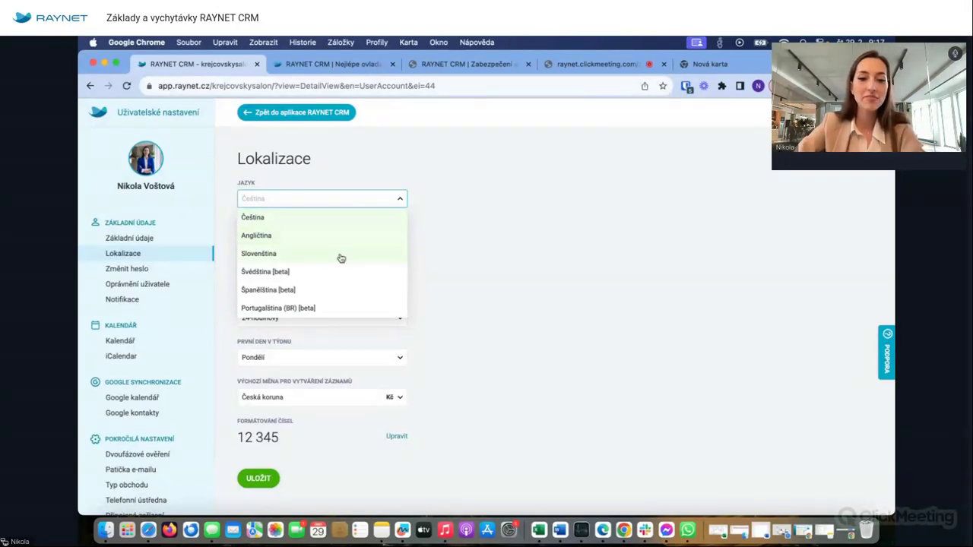
click(486, 242)
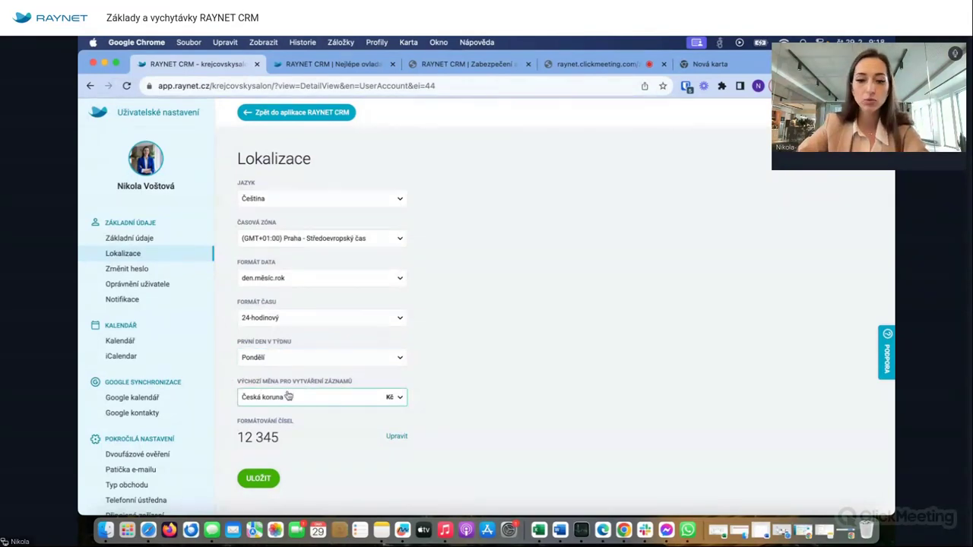
click(159, 275)
- Scroll through the Oprávnění uživatele page, then move on to the notification settings
click(159, 283)
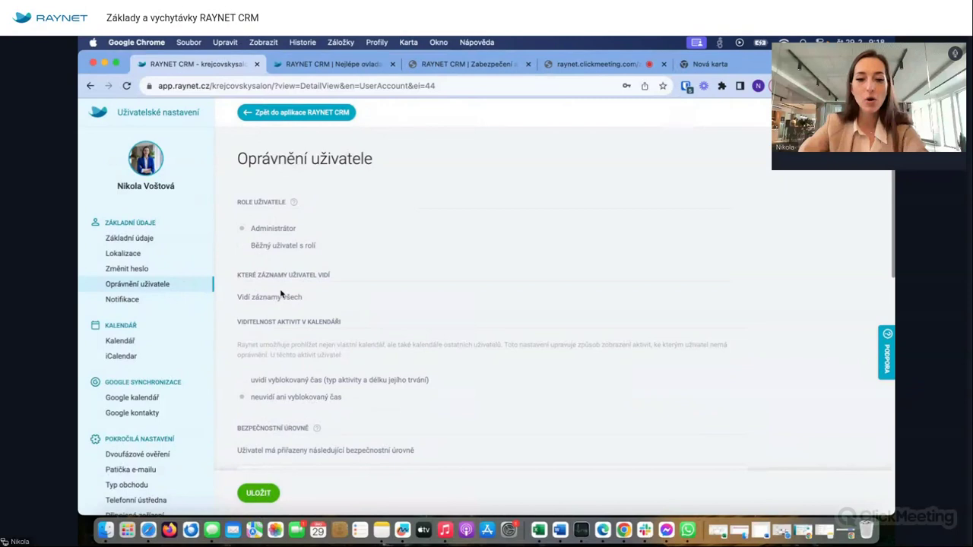
scroll(267, 293, down, 10)
scroll(279, 293, down, 5)
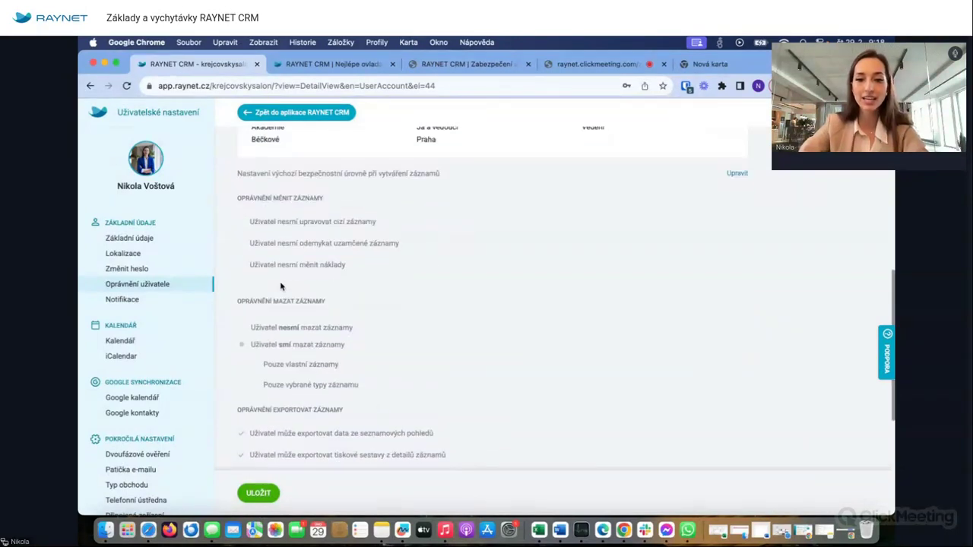
scroll(279, 286, up, 15)
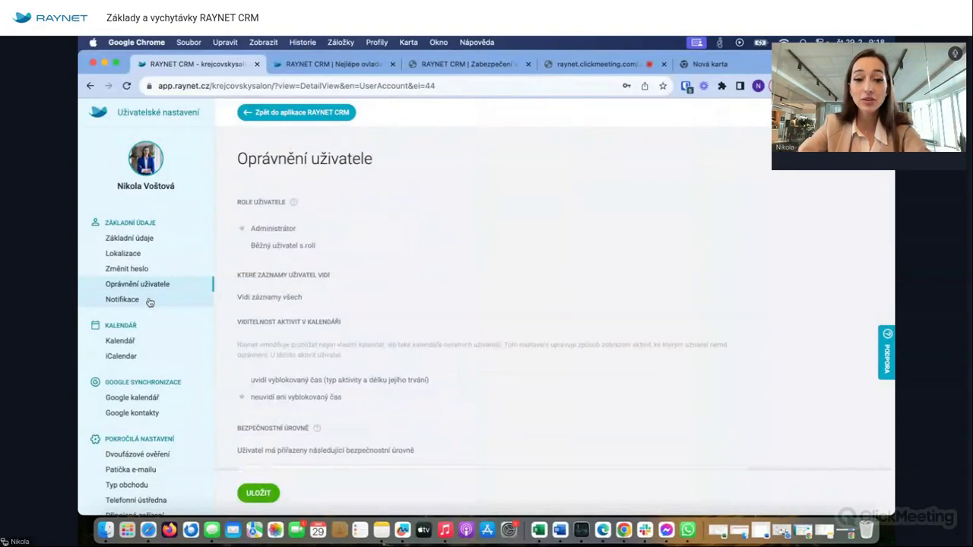
click(123, 299)
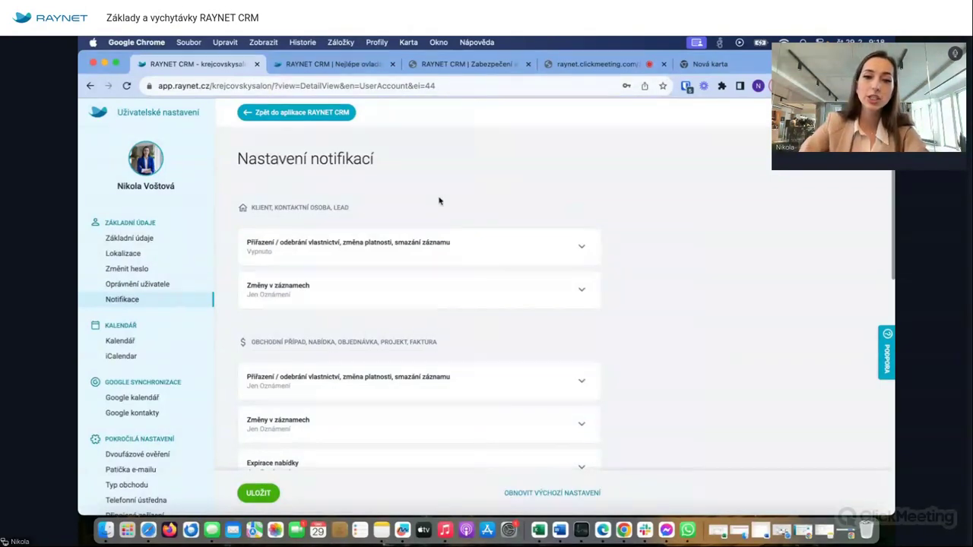
- Turn on in-app, e-mail, mobile and daily-summary notifications for client ownership changes
scroll(331, 210, down, 2)
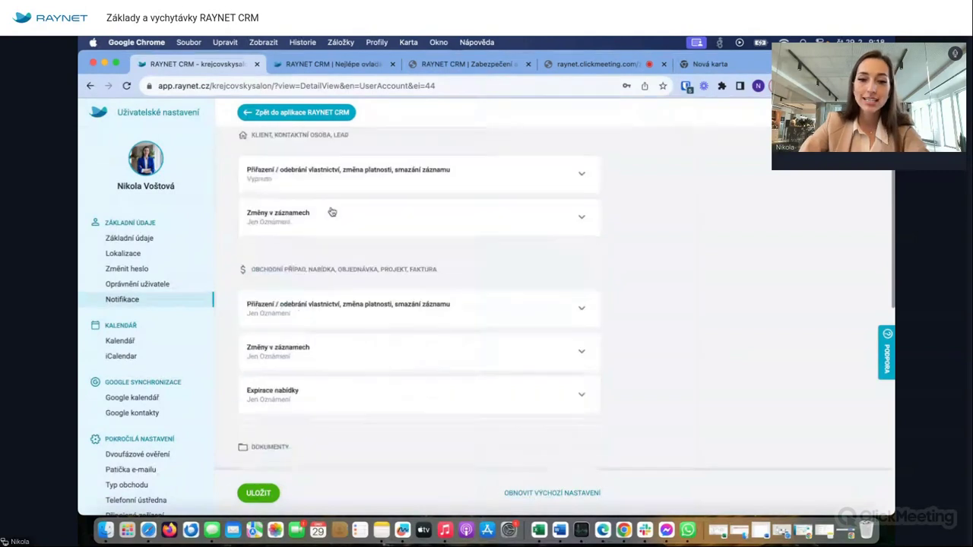
scroll(307, 279, down, 2)
scroll(306, 279, down, 6)
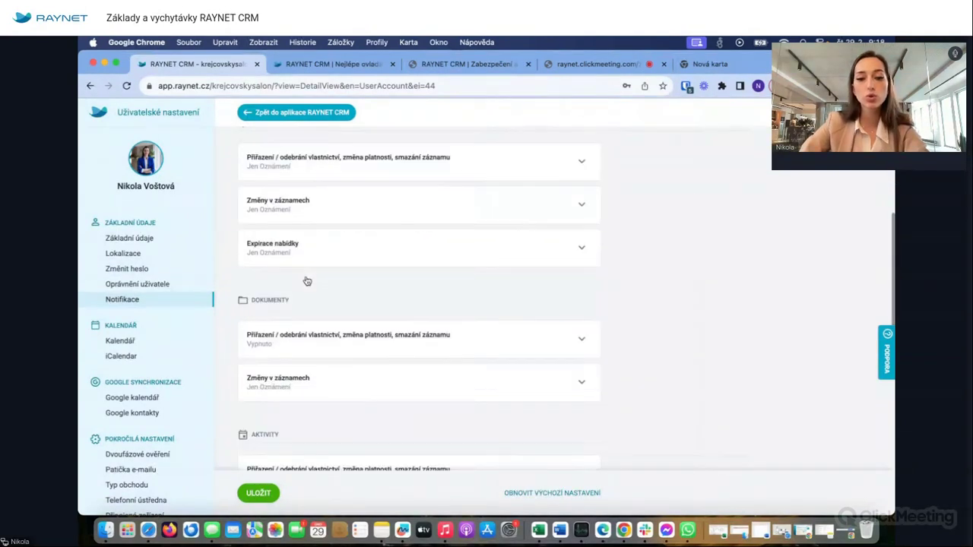
scroll(306, 280, down, 2)
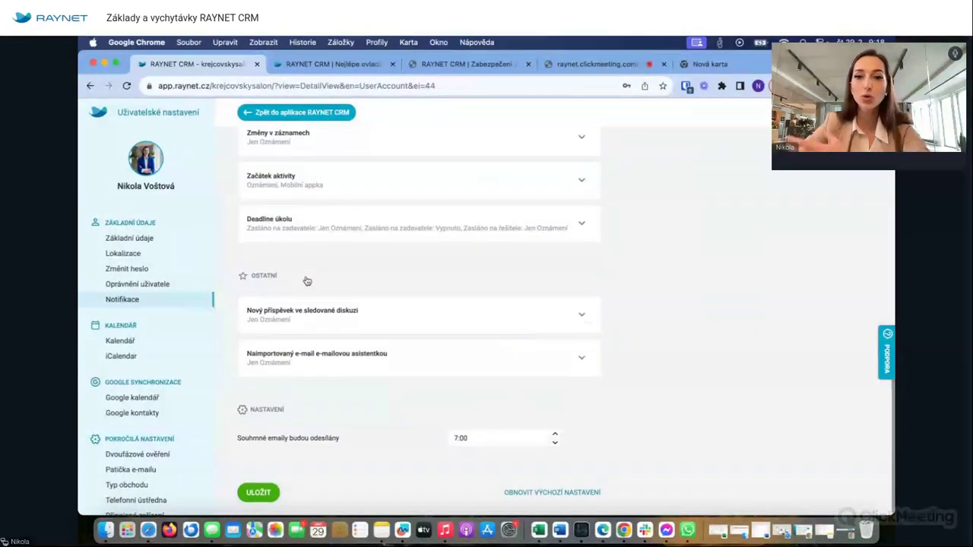
scroll(306, 281, up, 12)
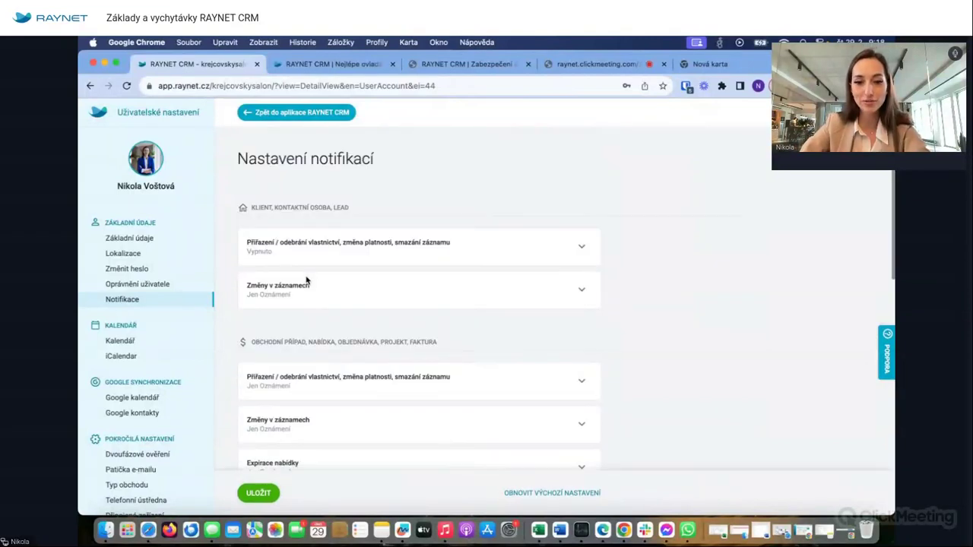
click(554, 250)
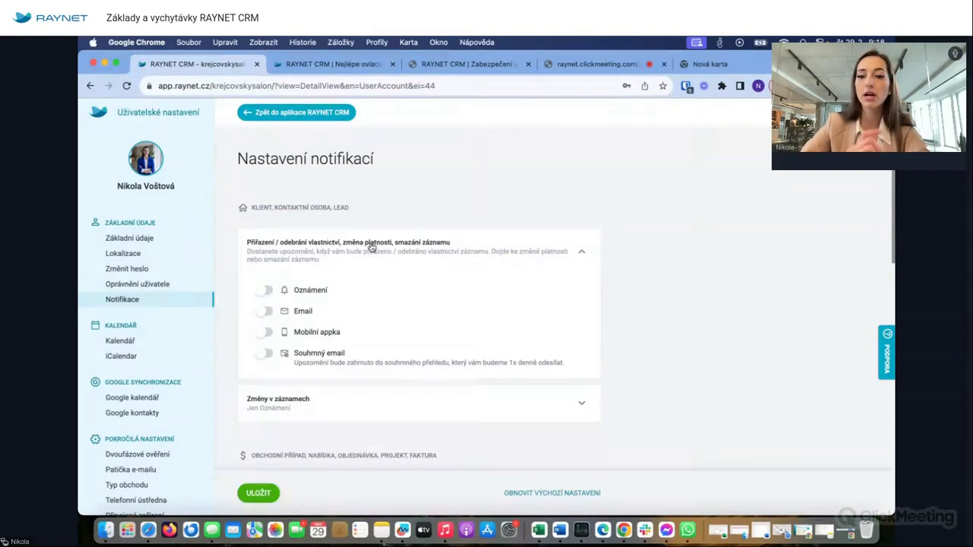
click(266, 289)
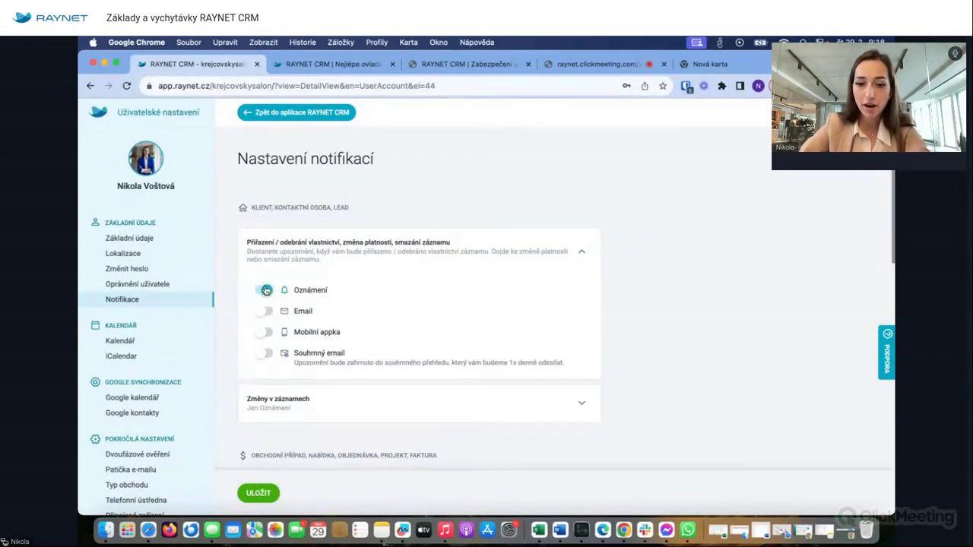
click(265, 313)
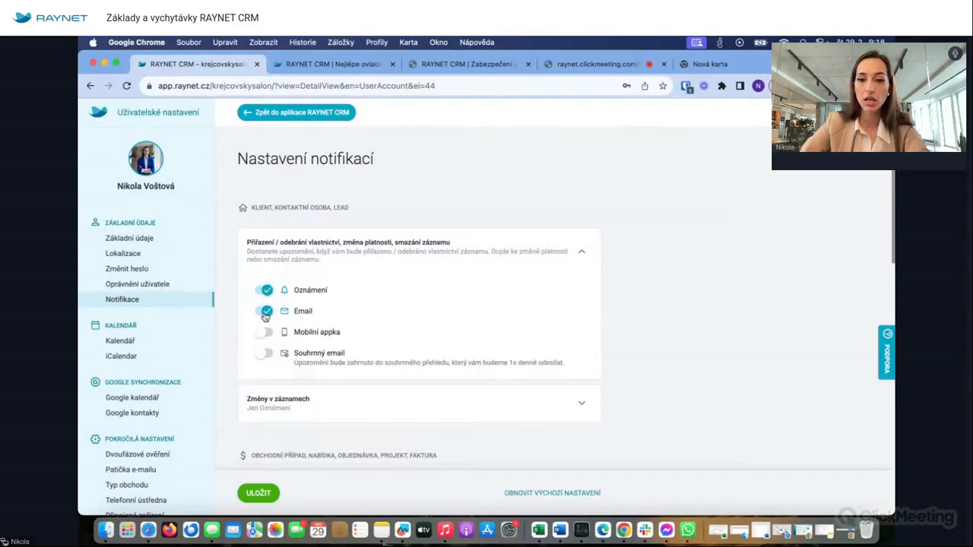
click(265, 333)
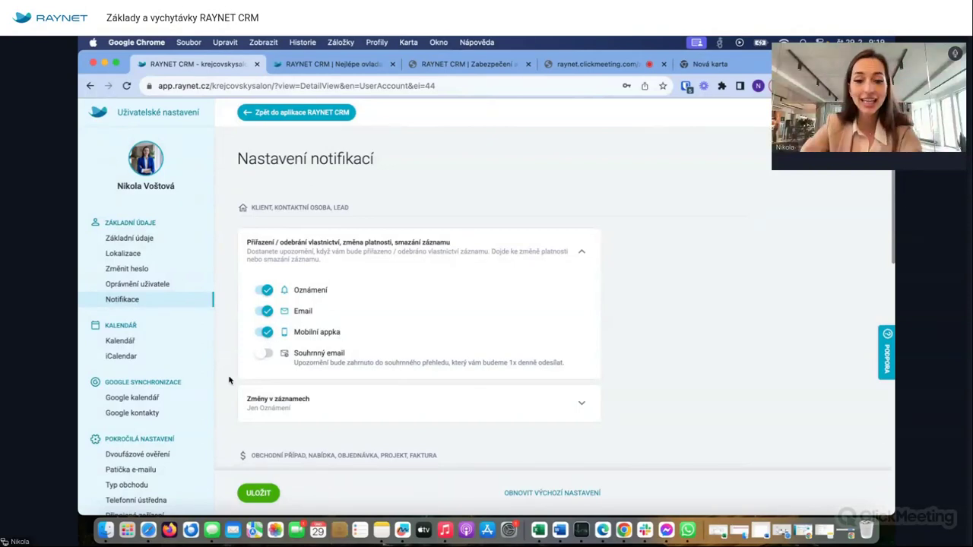
click(264, 353)
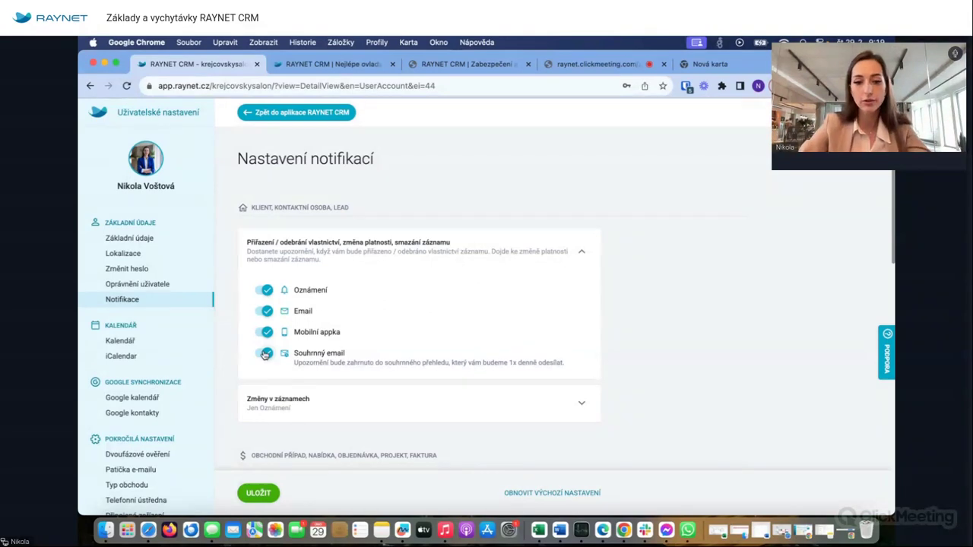
- Go to the Kalendář settings, answering NE to discard the unsaved notification changes
scroll(310, 421, down, 5)
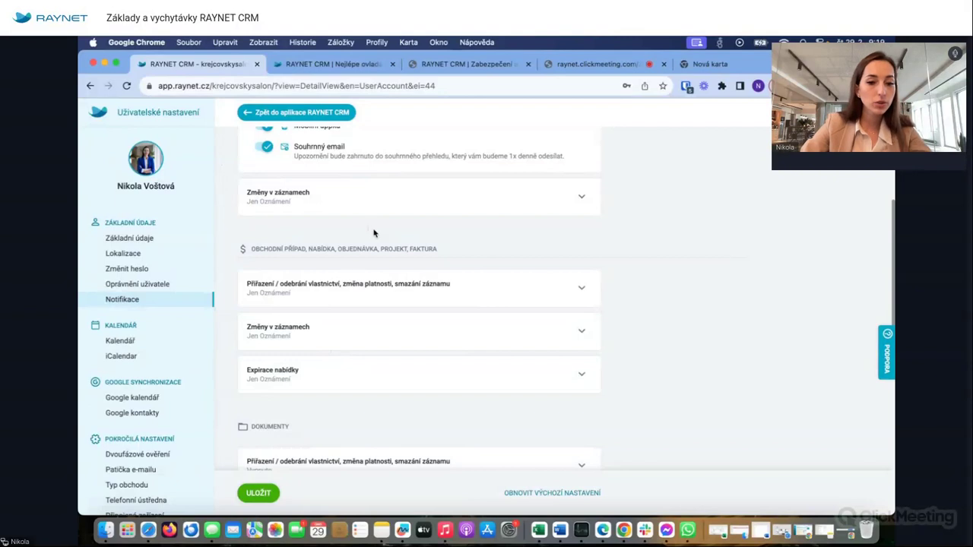
scroll(360, 354, down, 3)
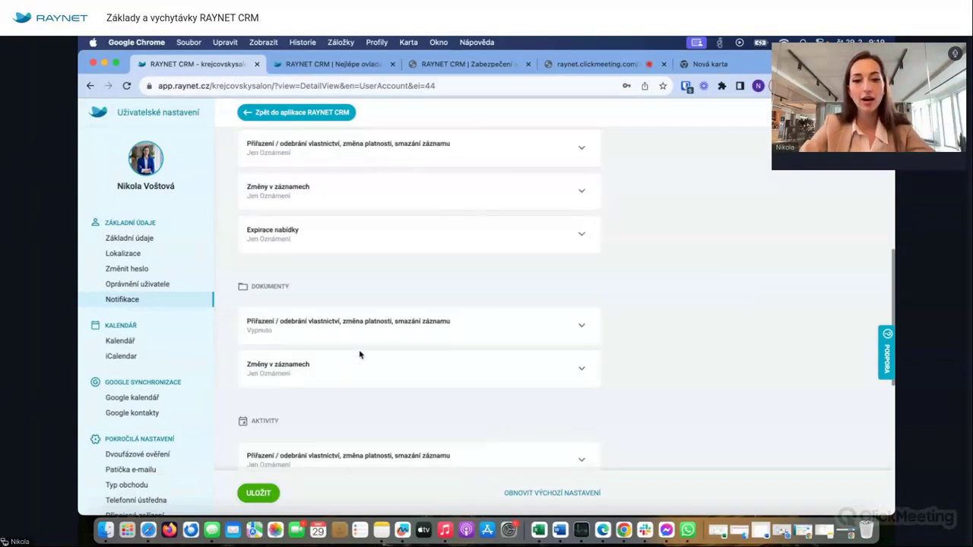
scroll(361, 354, up, 2)
scroll(360, 355, down, 3)
scroll(361, 354, down, 5)
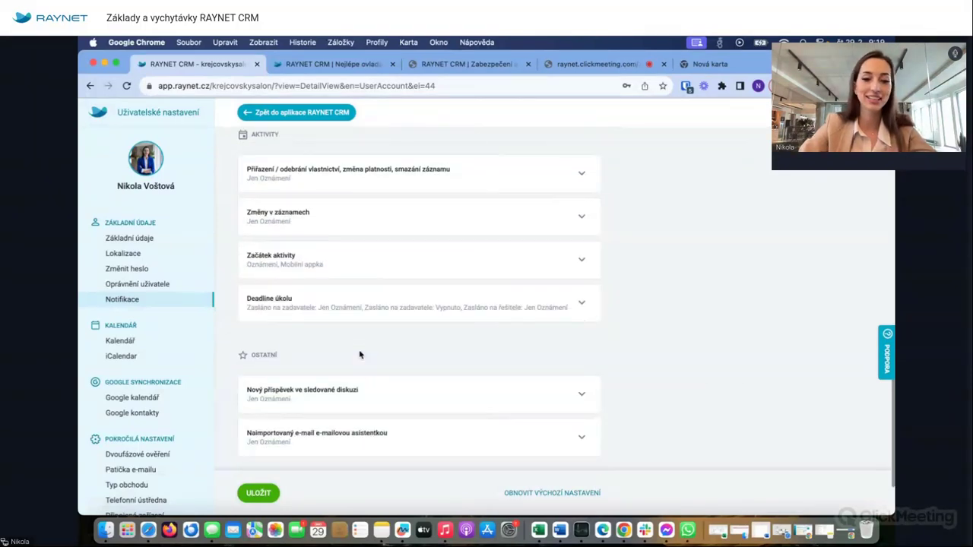
scroll(360, 355, down, 2)
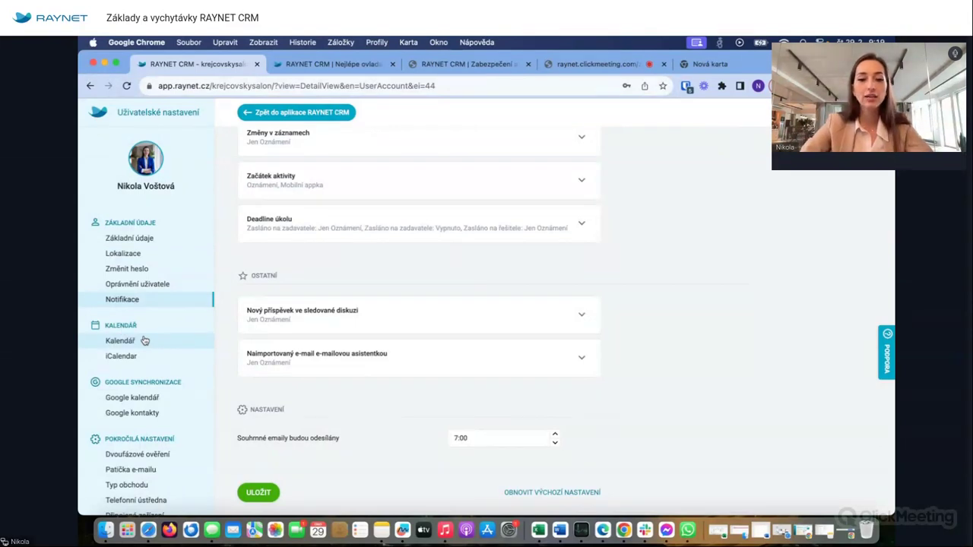
click(144, 340)
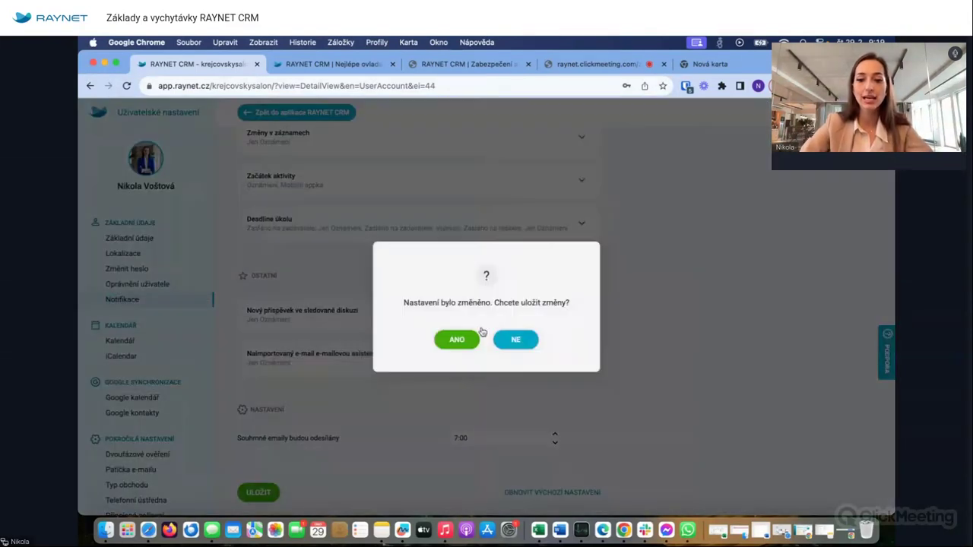
click(507, 341)
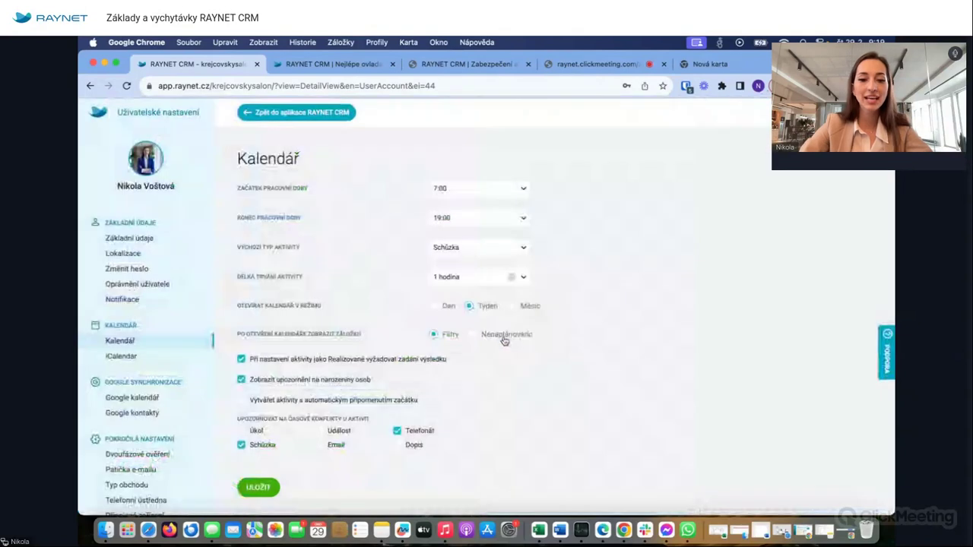
- Look over the iCalendar and Google Calendar synchronisation settings
click(124, 357)
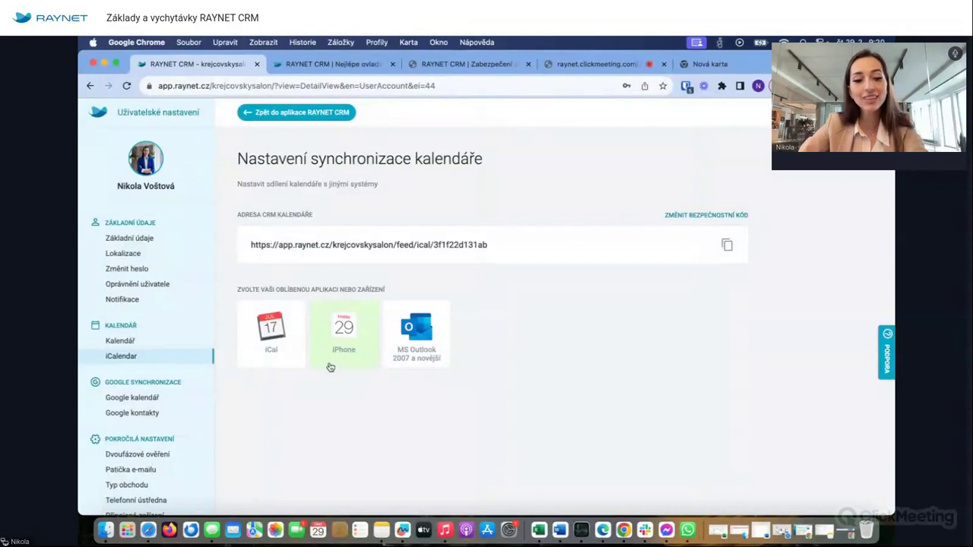
click(112, 399)
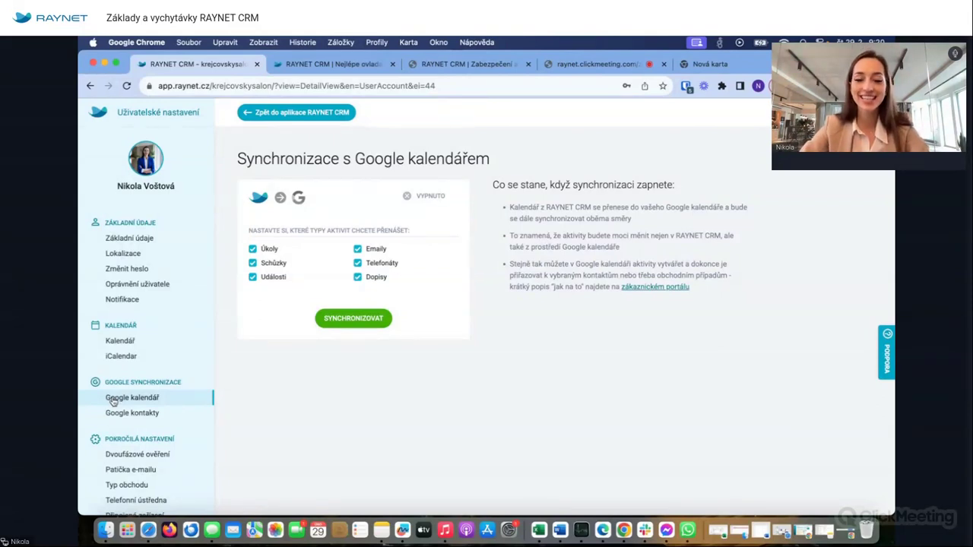
scroll(134, 422, down, 1)
scroll(134, 424, down, 3)
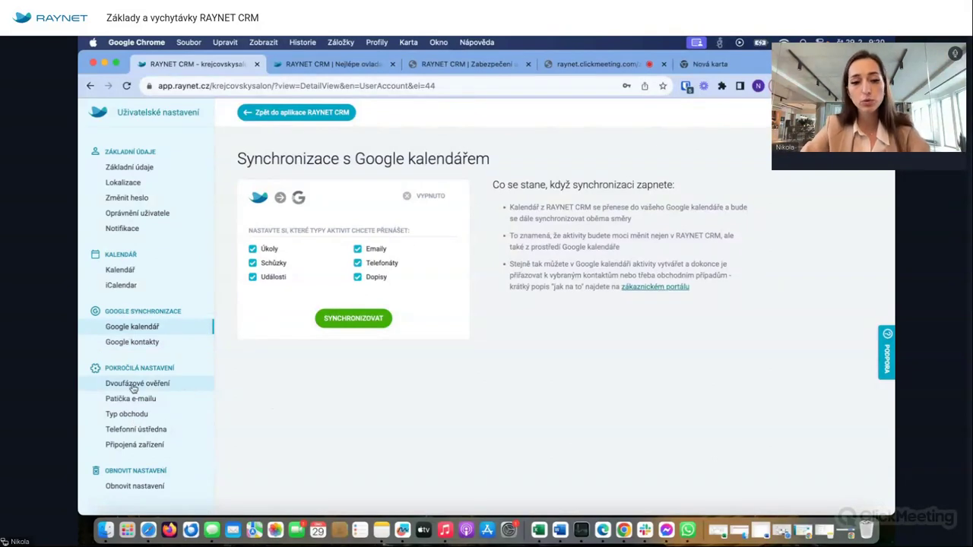
- View the two-factor authentication and e-mail signature settings, and check the default deal types without choosing one
click(134, 385)
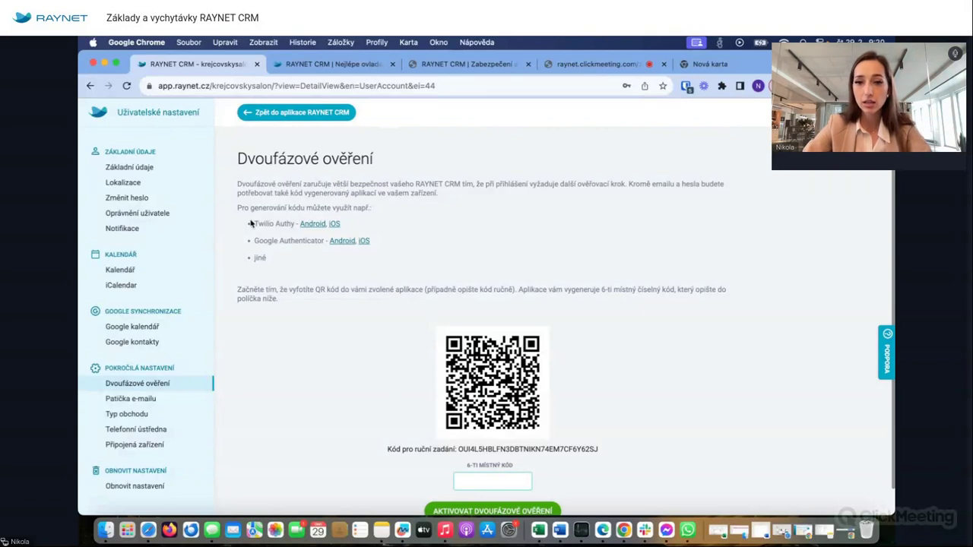
click(141, 399)
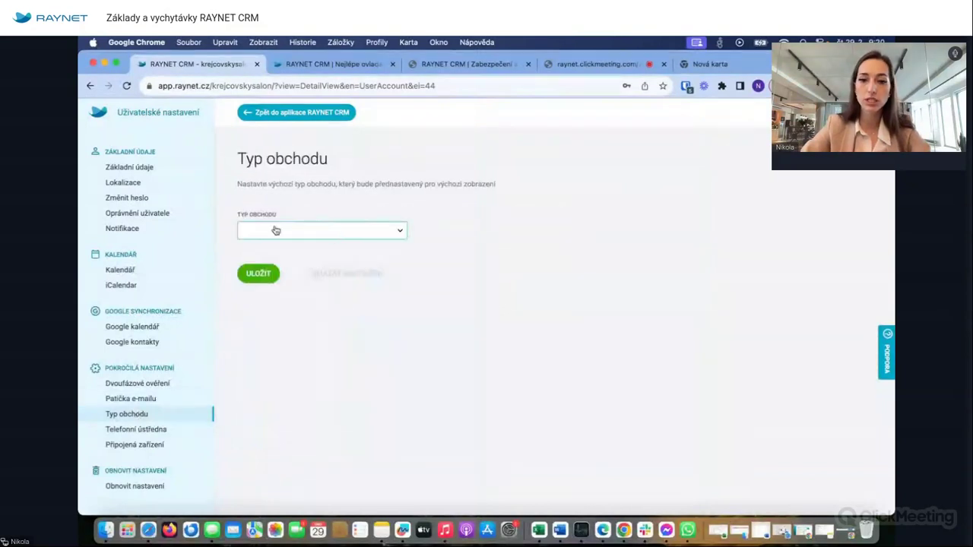
click(348, 233)
click(333, 206)
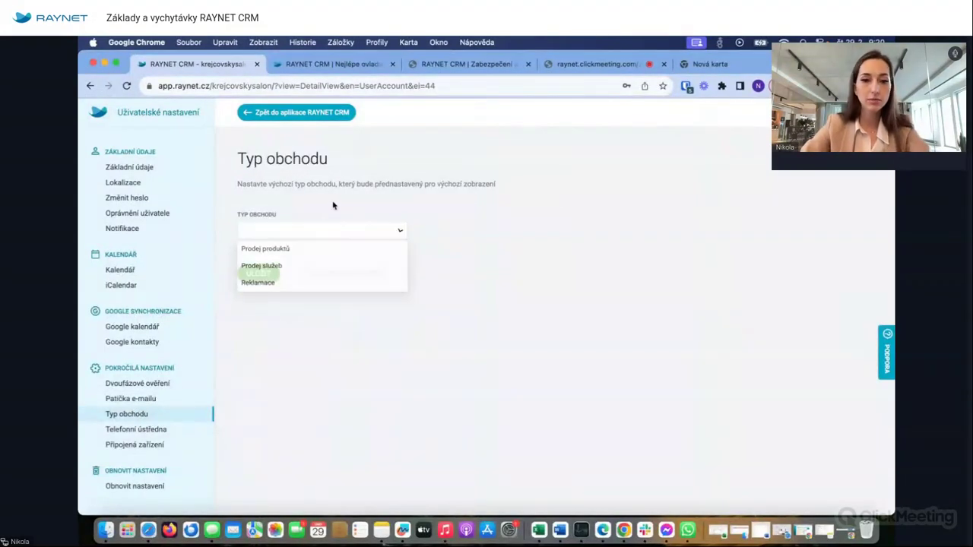
- Check the phone exchange settings and the connected devices list showing two iPhones, maximum 3
click(155, 430)
click(149, 445)
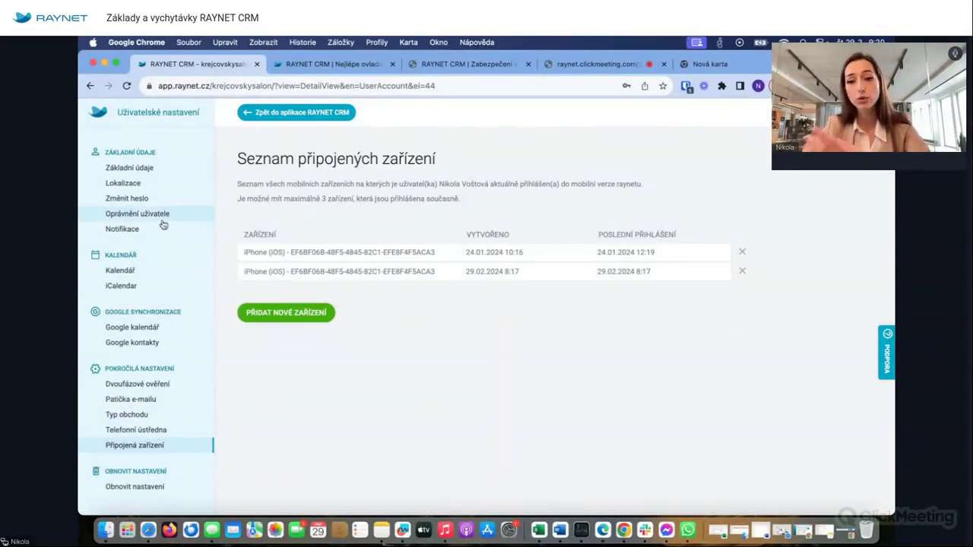
scroll(163, 224, up, 3)
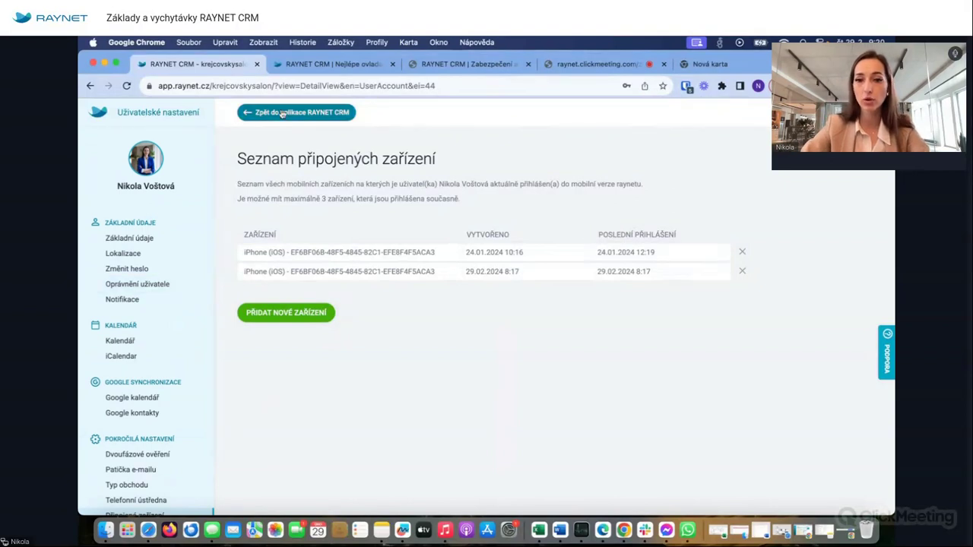
click(282, 113)
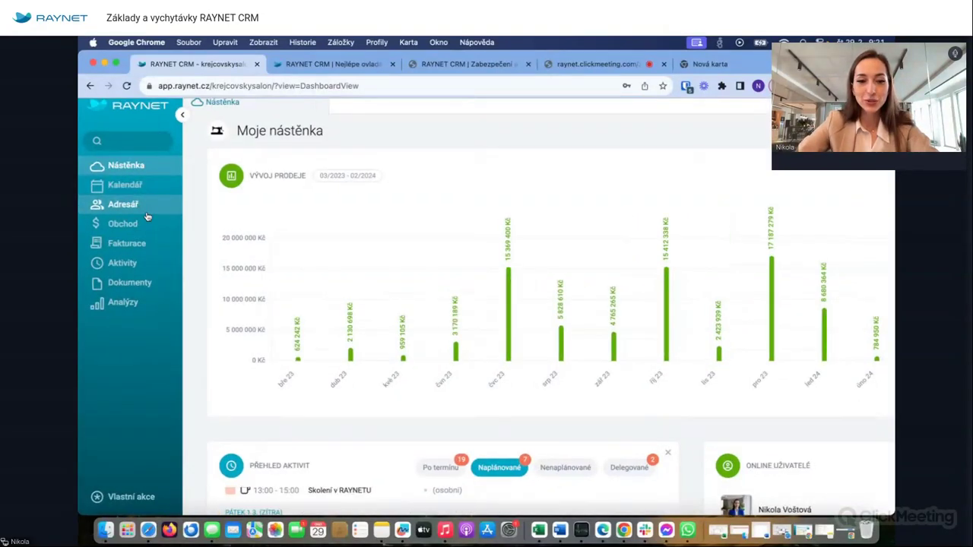
- Return to the Moje nástěnka dashboard and review its sales chart (624 242 Kč and 2 130 698 Kč)
scroll(147, 217, up, 5)
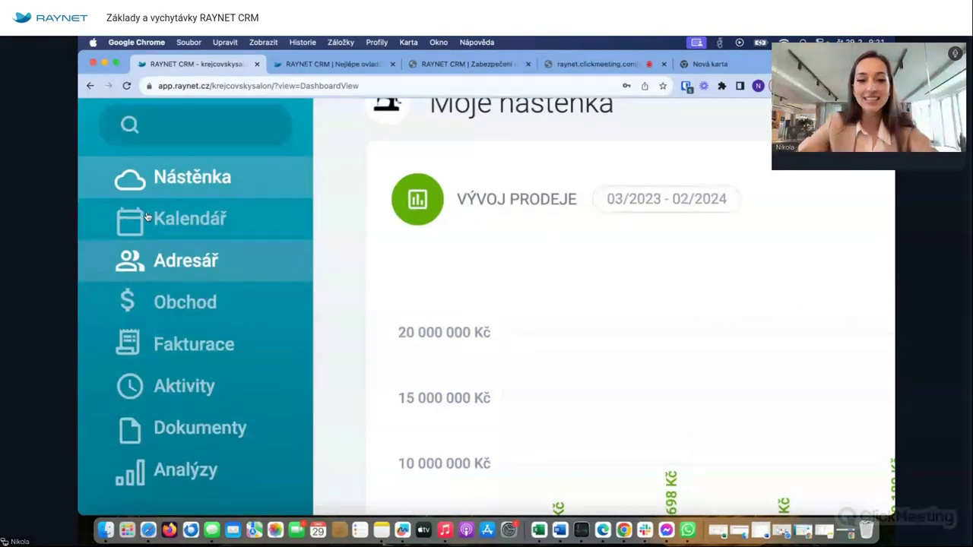
scroll(147, 217, down, 1)
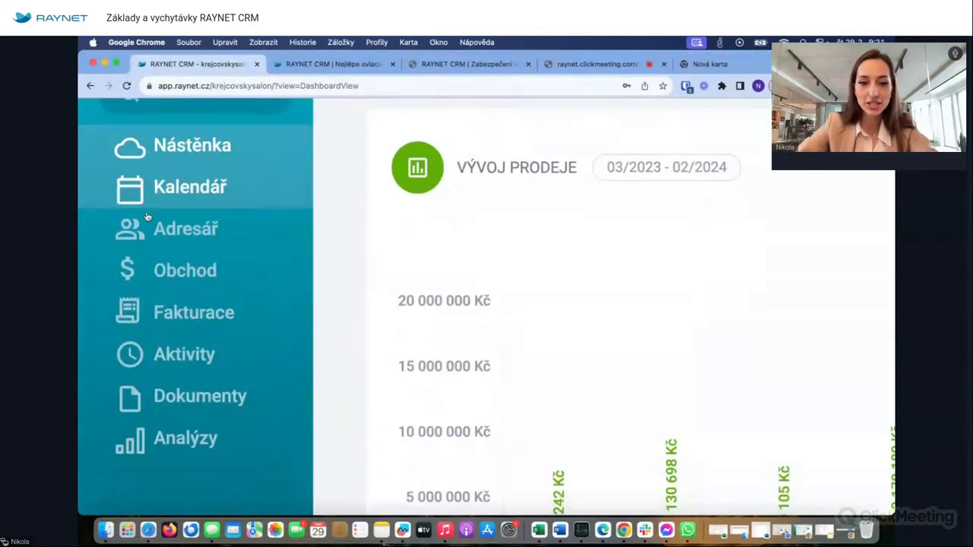
mouse_move(222, 226)
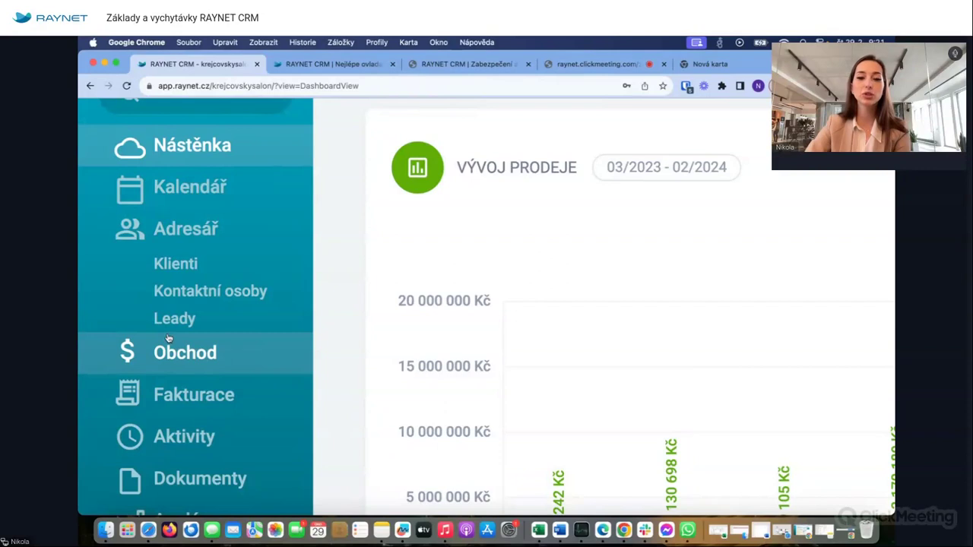
scroll(169, 339, down, 3)
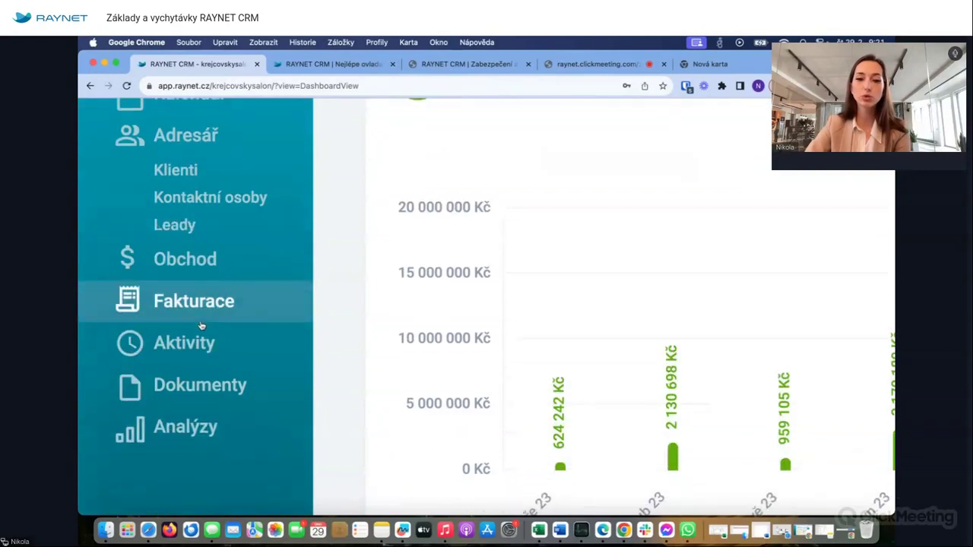
click(187, 275)
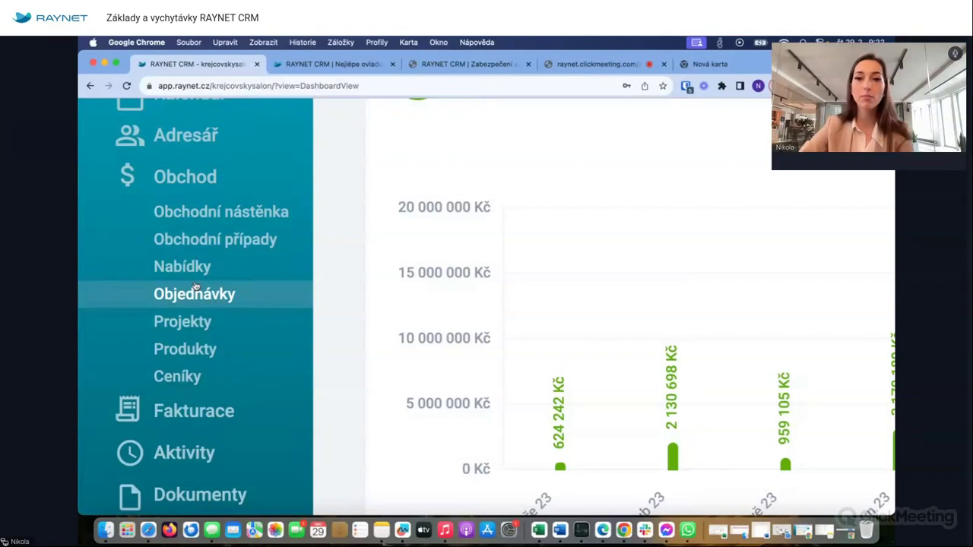
- Scroll through the expanded Obchod subsections, from Obchodní nástěnka down to Ceníky
scroll(195, 286, down, 2)
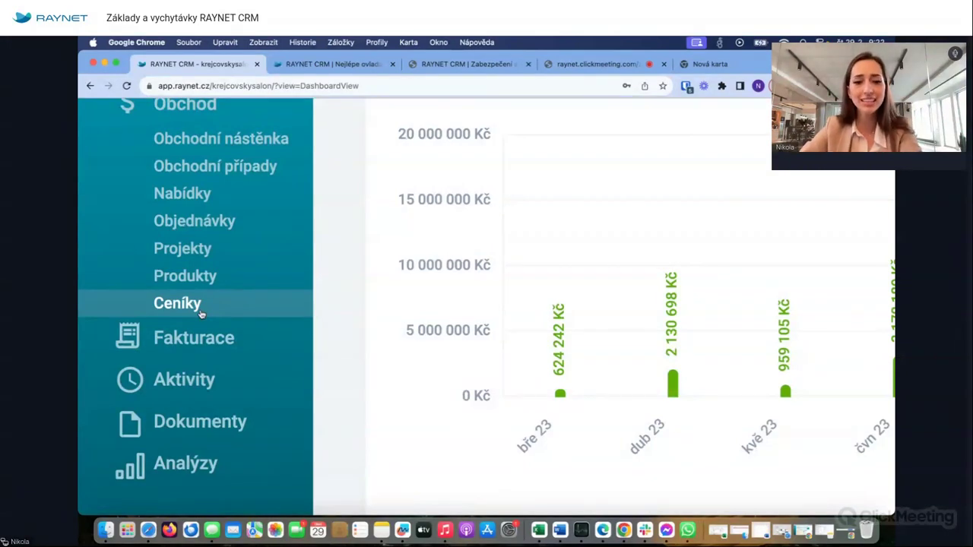
scroll(199, 248, up, 1)
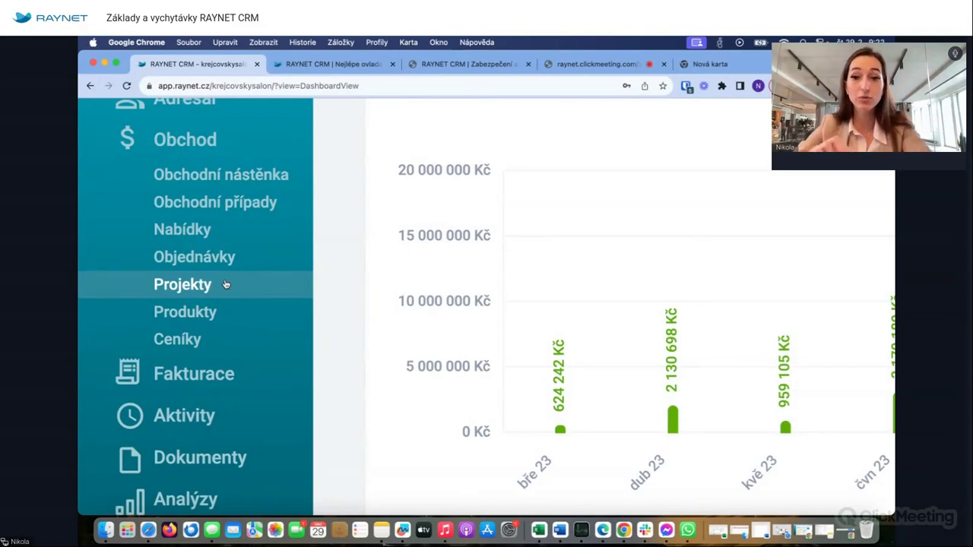
scroll(225, 285, down, 2)
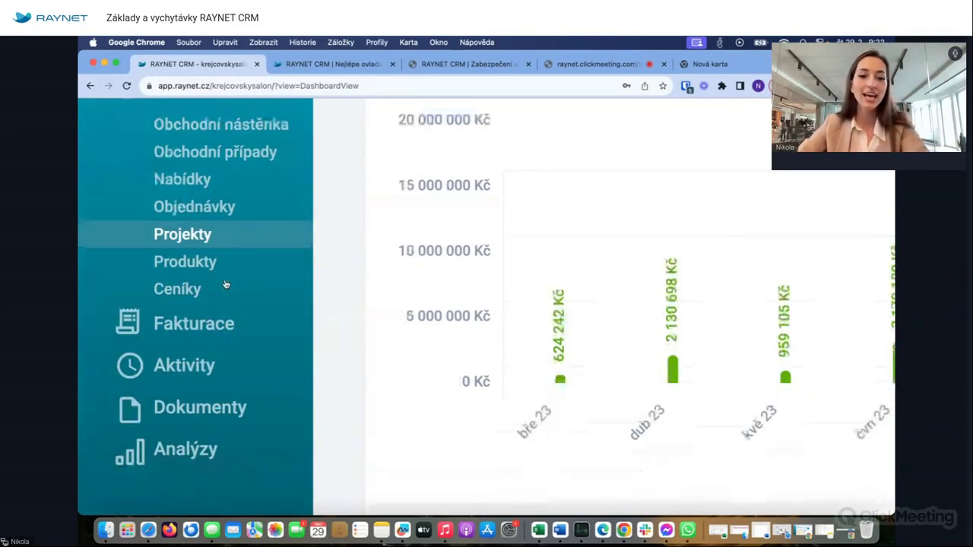
scroll(225, 284, down, 5)
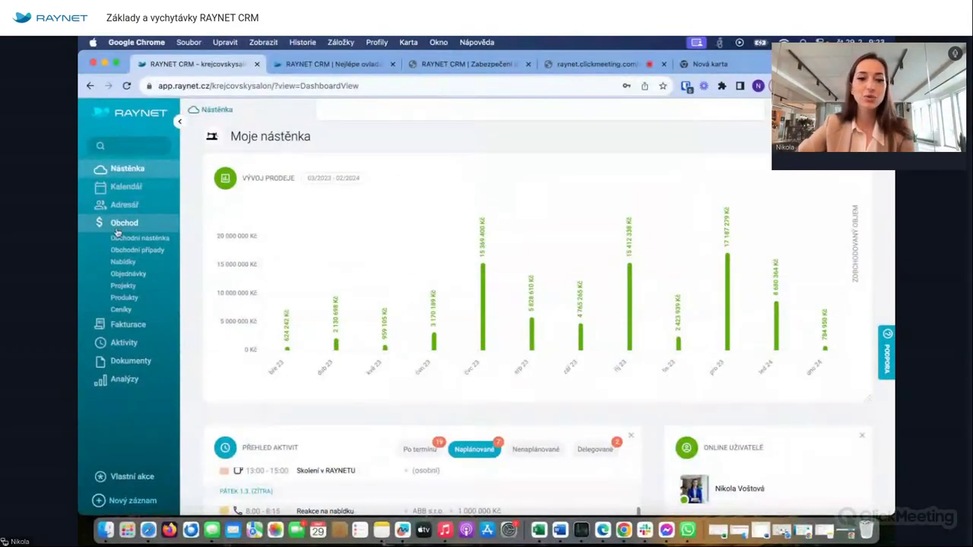
click(136, 348)
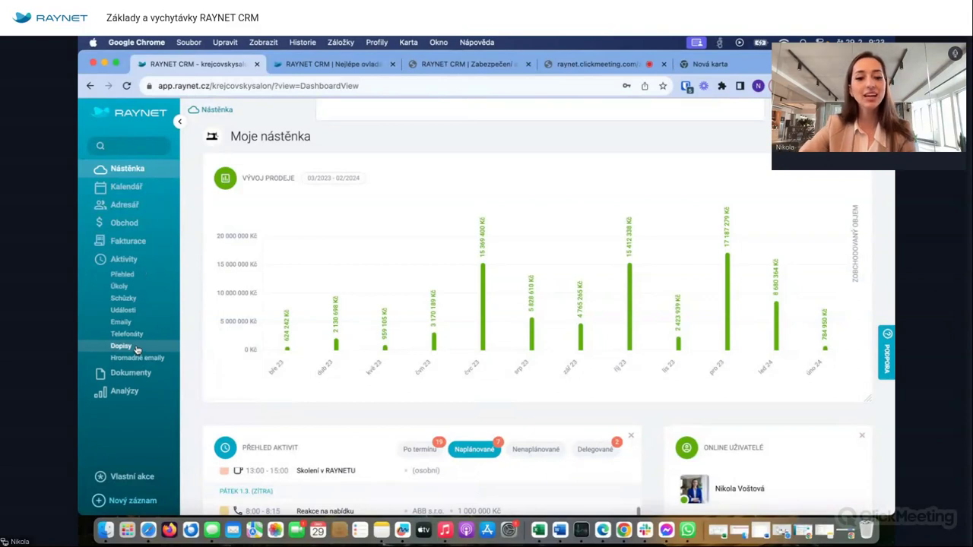
- Go through the Přehled, Úkoly, Schůzky, Telefonáty and Dopisy lists, ending on Emaily with 1 102 e-mails
click(131, 276)
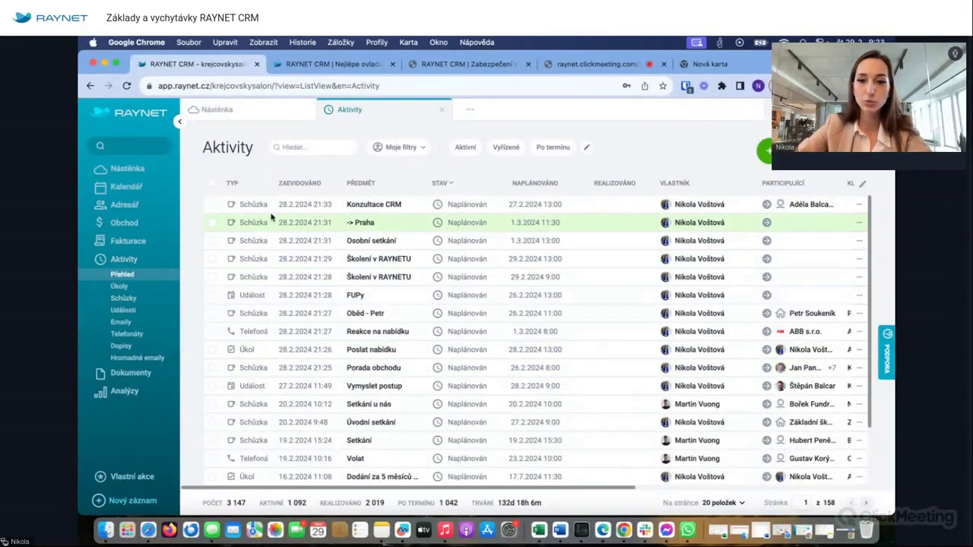
click(131, 291)
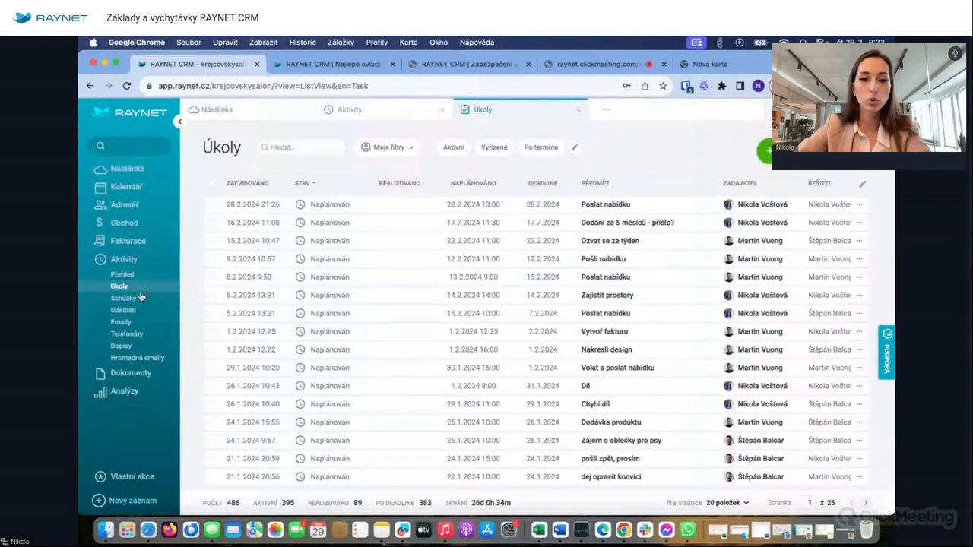
click(136, 298)
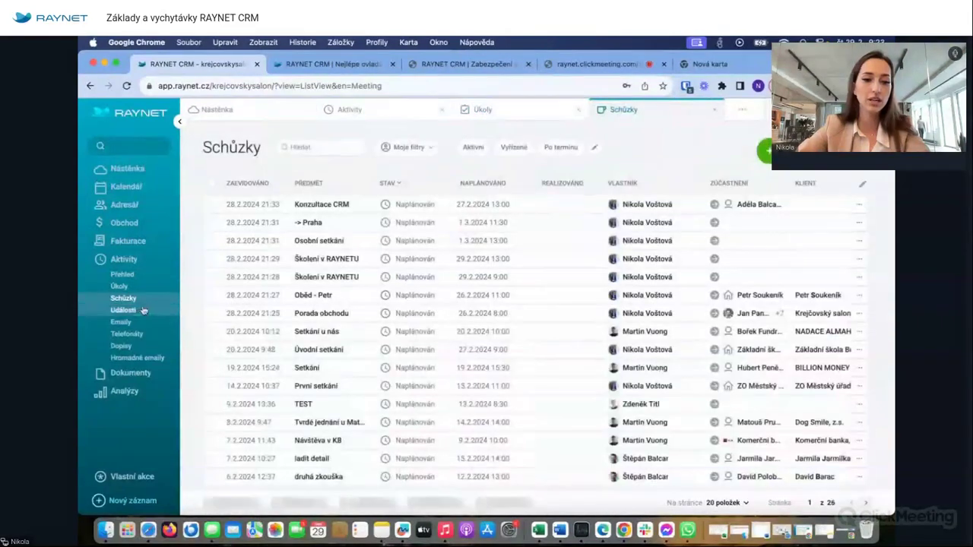
click(132, 337)
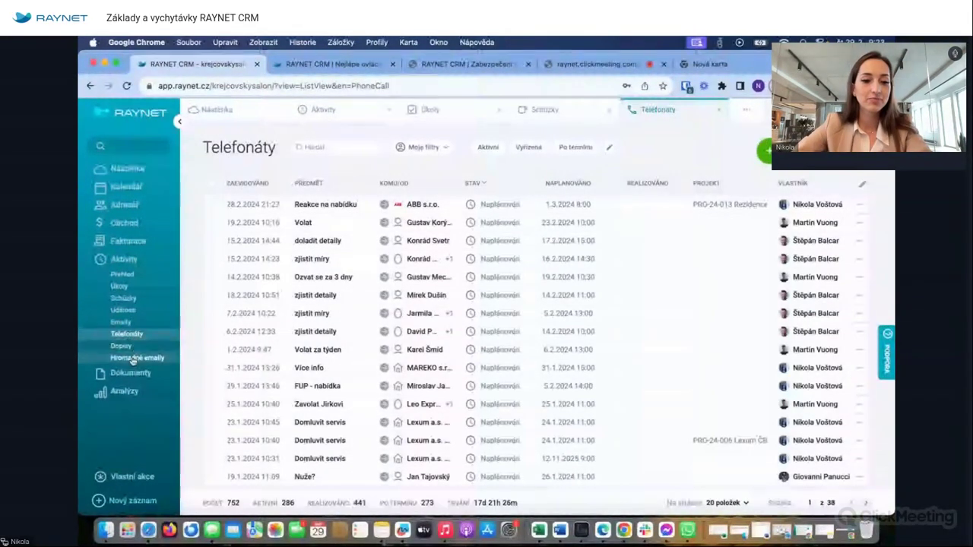
click(123, 346)
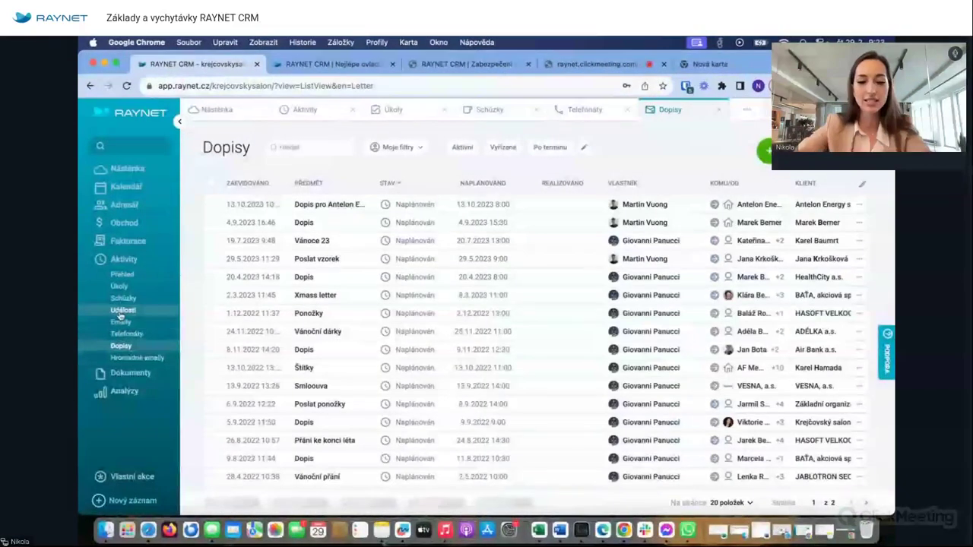
click(121, 322)
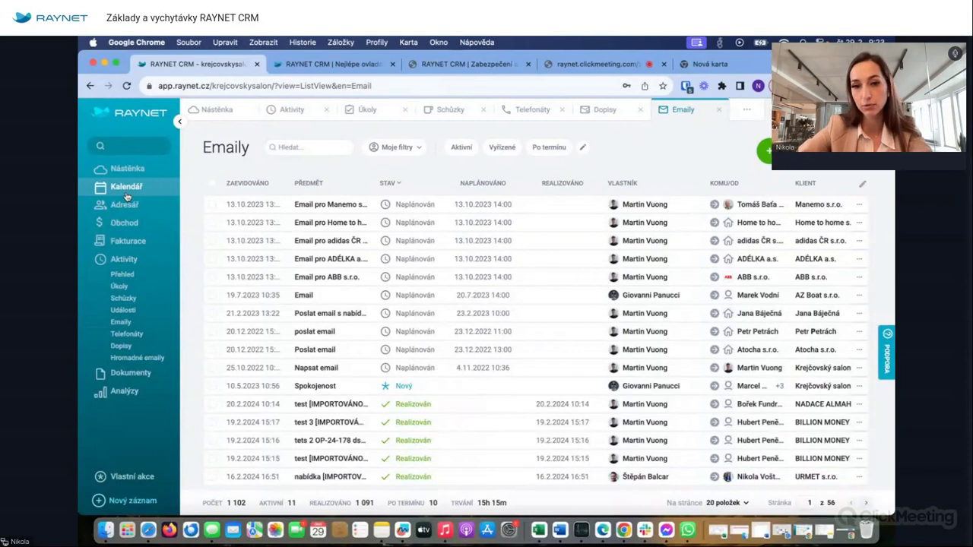
click(126, 195)
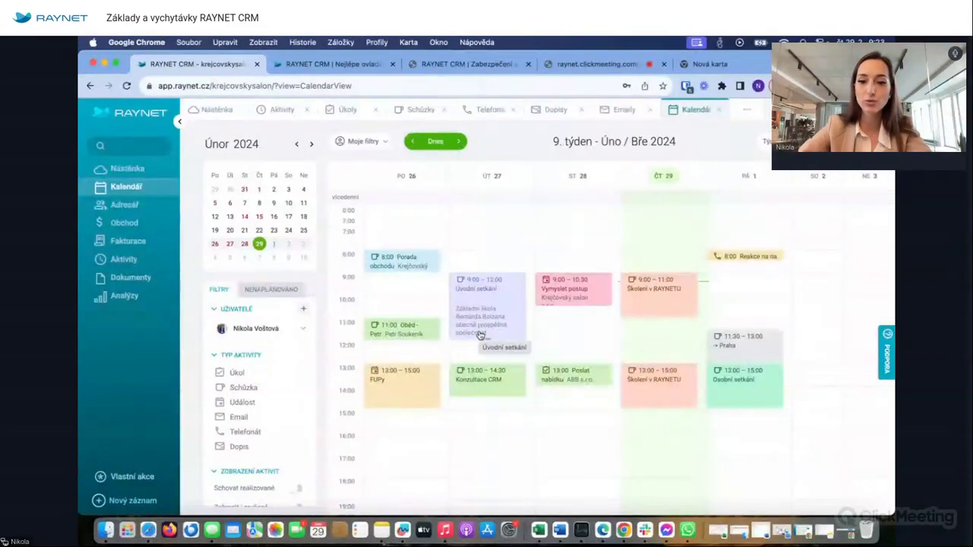
- Check the calendar's Uživatelé selector without changes, then open the Knihovna dokumentů folder list
click(302, 328)
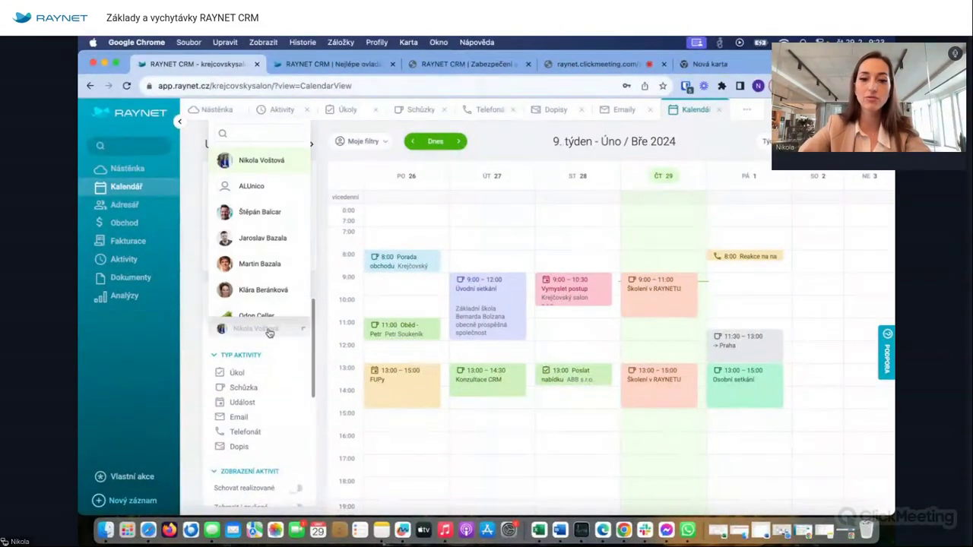
click(544, 134)
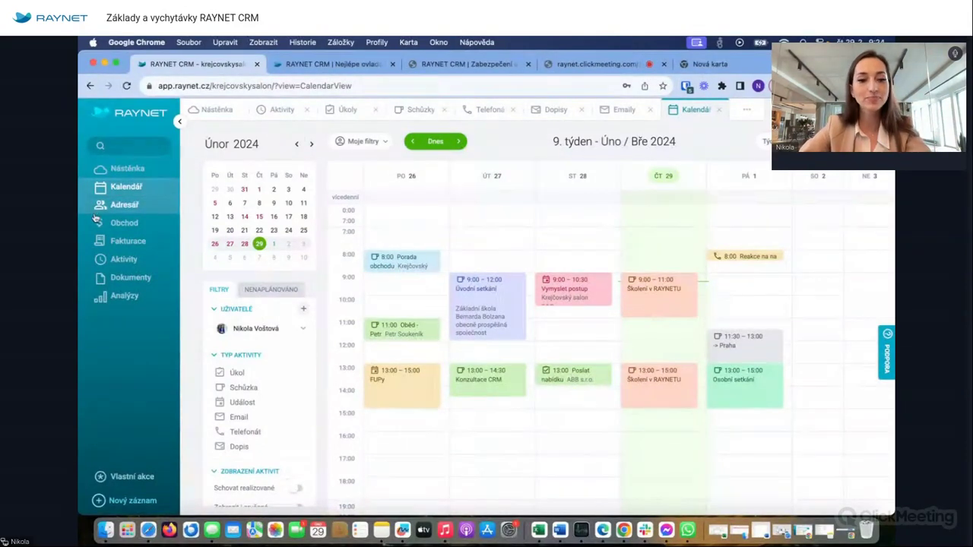
click(121, 280)
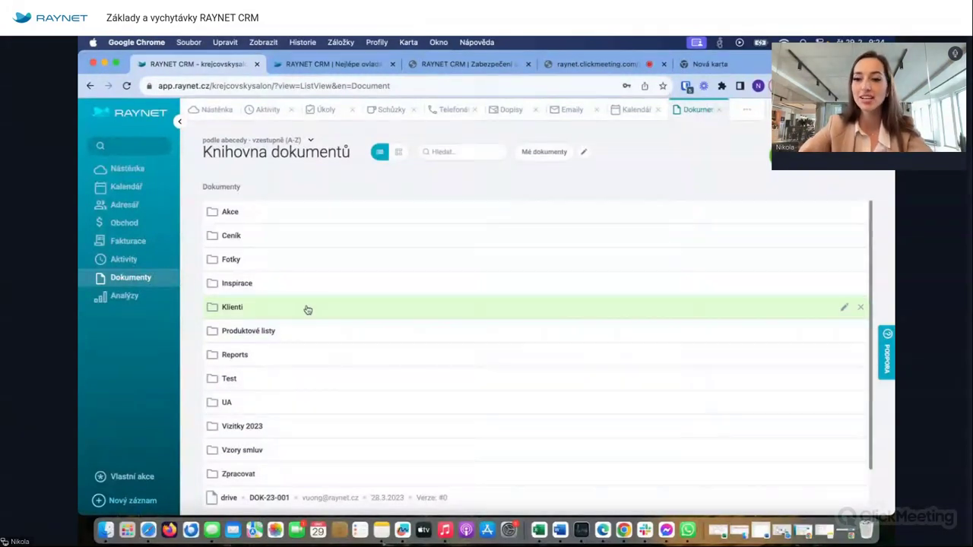
- Check the library's add options, then open the Akce > Vánoční večírek 2022 AirBank folder
click(774, 156)
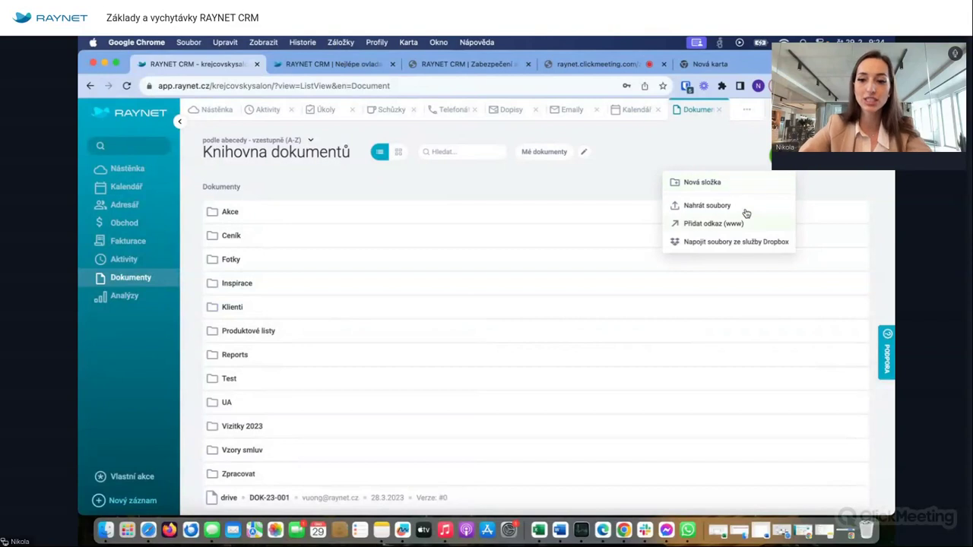
click(561, 186)
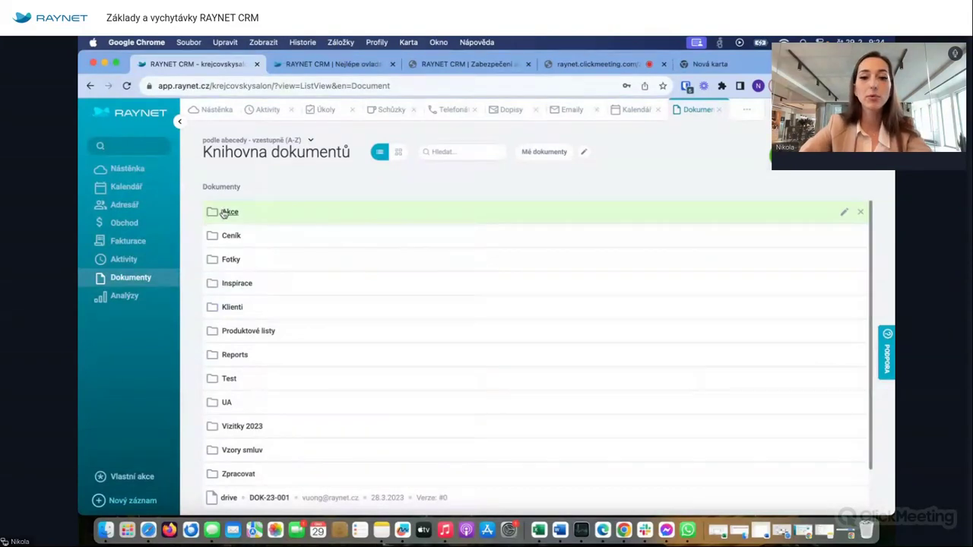
click(272, 213)
click(274, 238)
- Open the Přidat odkaz (www) form and close it unsaved, then go to the Analýzy page
click(773, 155)
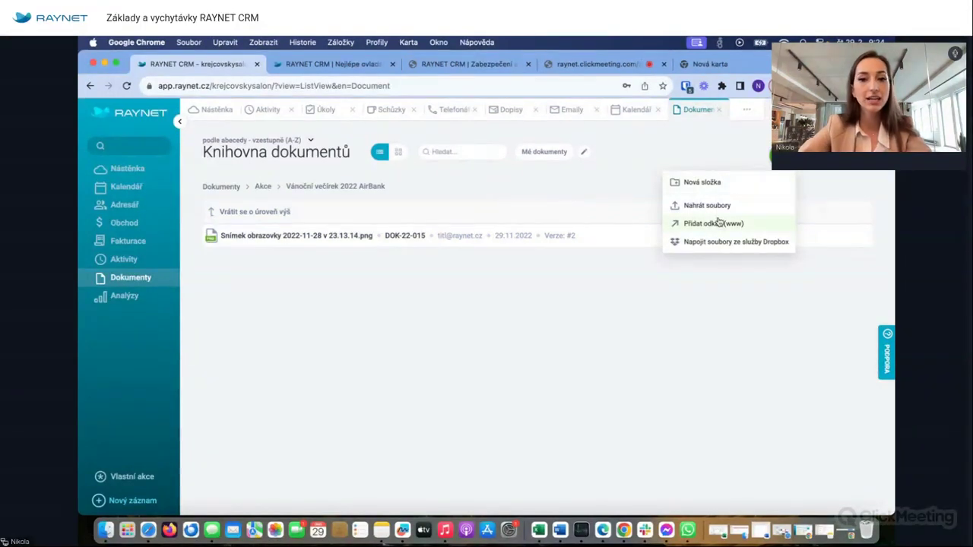
click(714, 223)
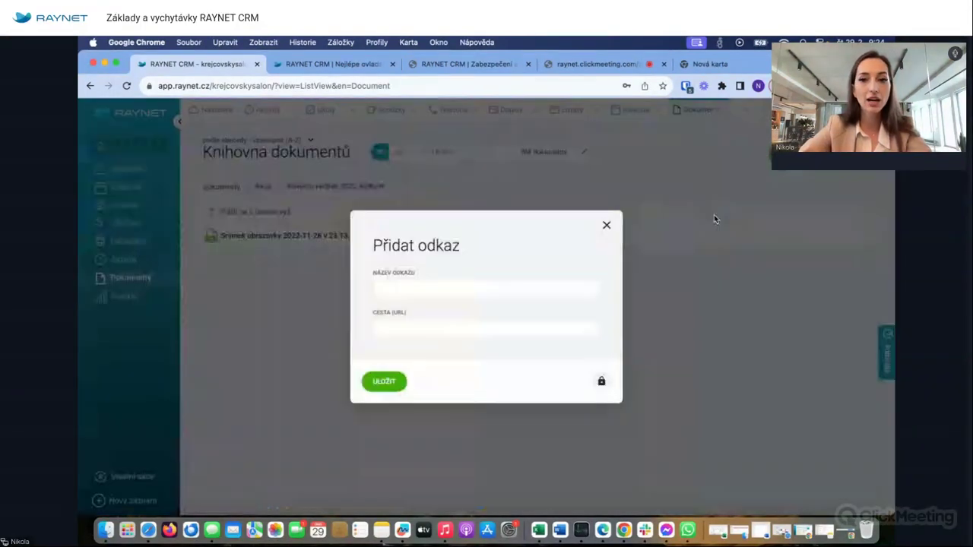
click(608, 227)
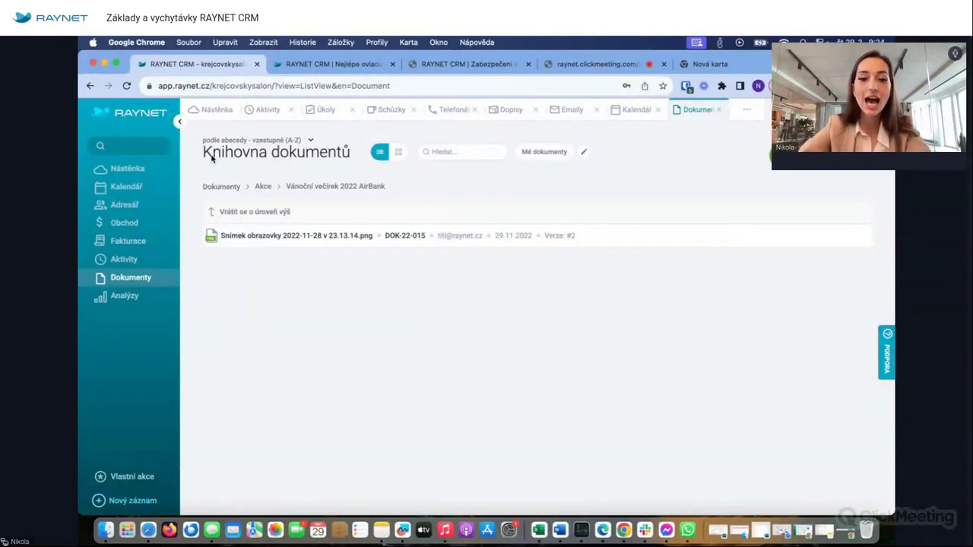
click(128, 296)
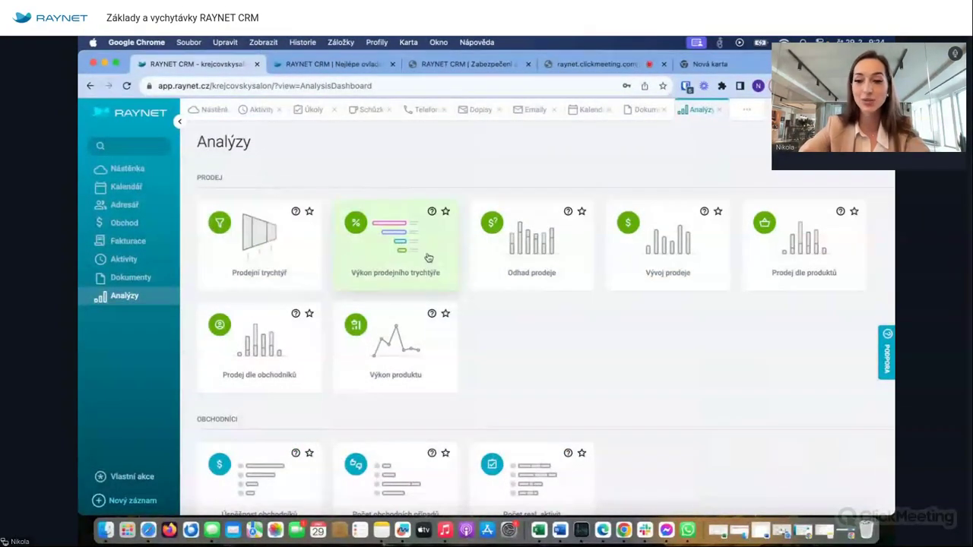
scroll(616, 409, down, 2)
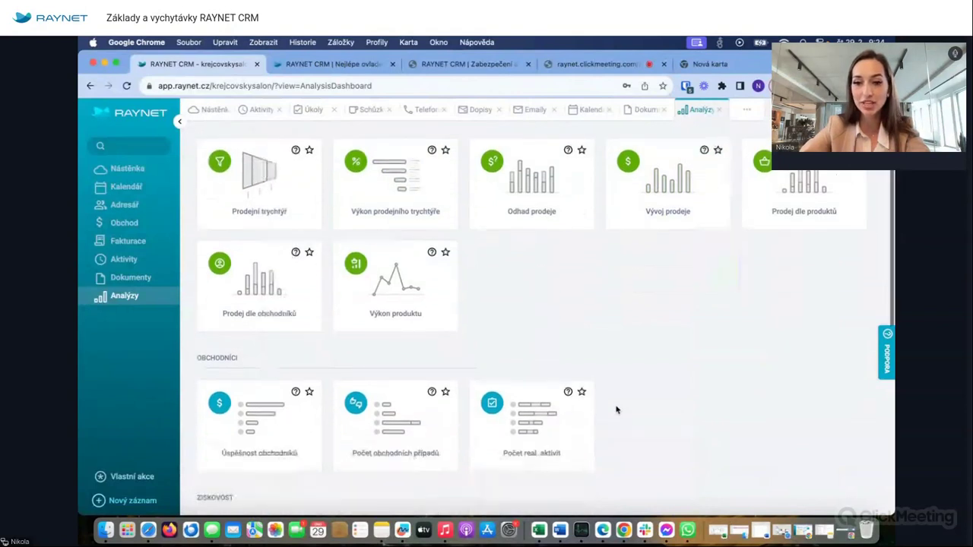
scroll(616, 409, down, 4)
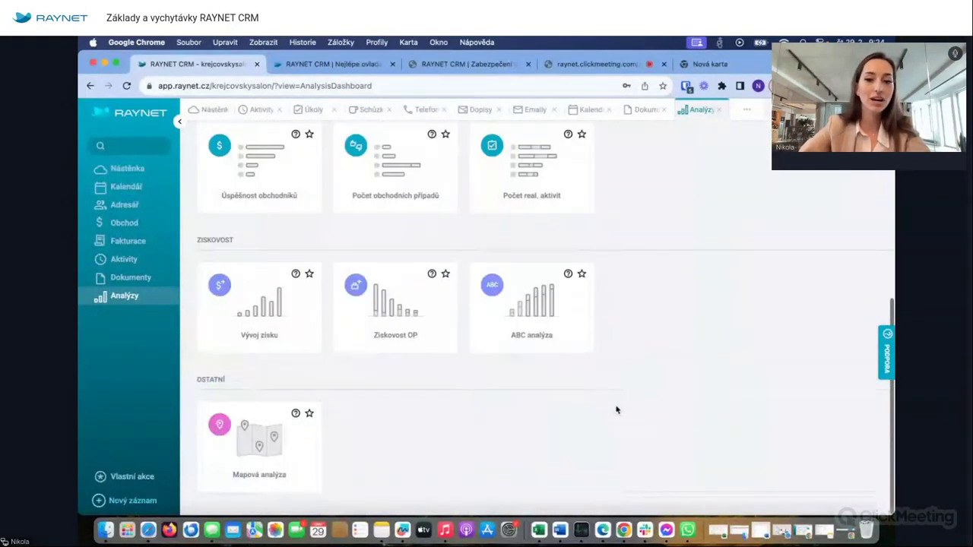
scroll(616, 409, up, 2)
scroll(630, 160, up, 1)
scroll(630, 160, down, 3)
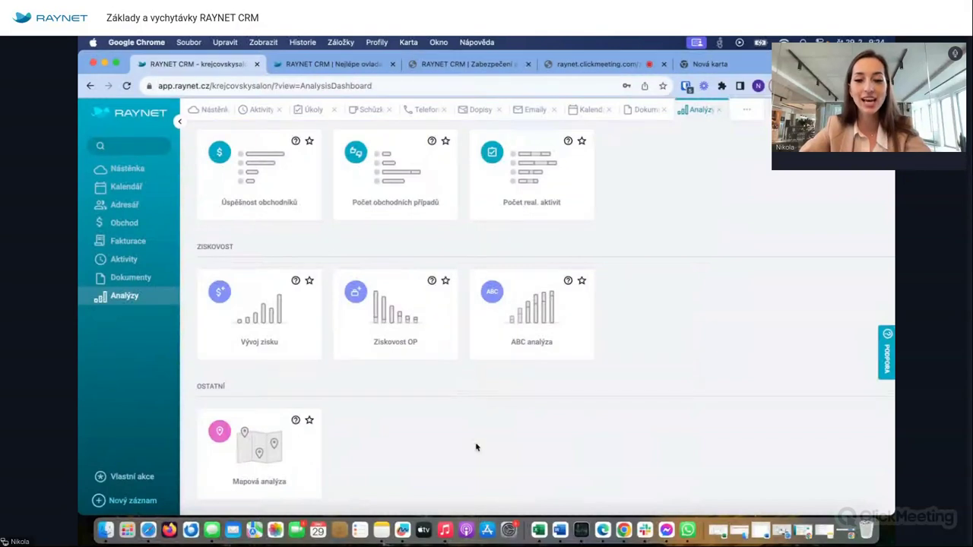
scroll(498, 346, up, 5)
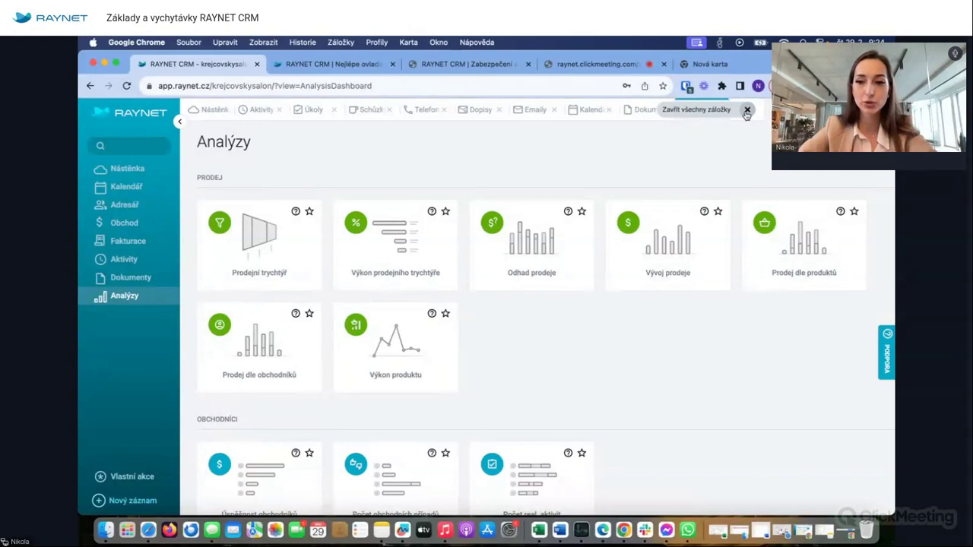
- Close all open record tabs and open the Klienti list of 852 clients across 43 pages
click(747, 111)
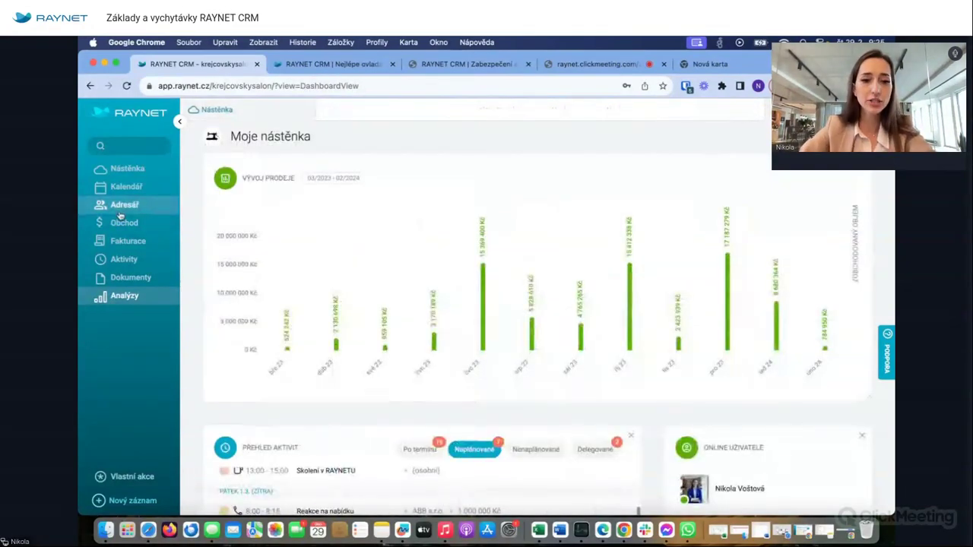
mouse_move(119, 214)
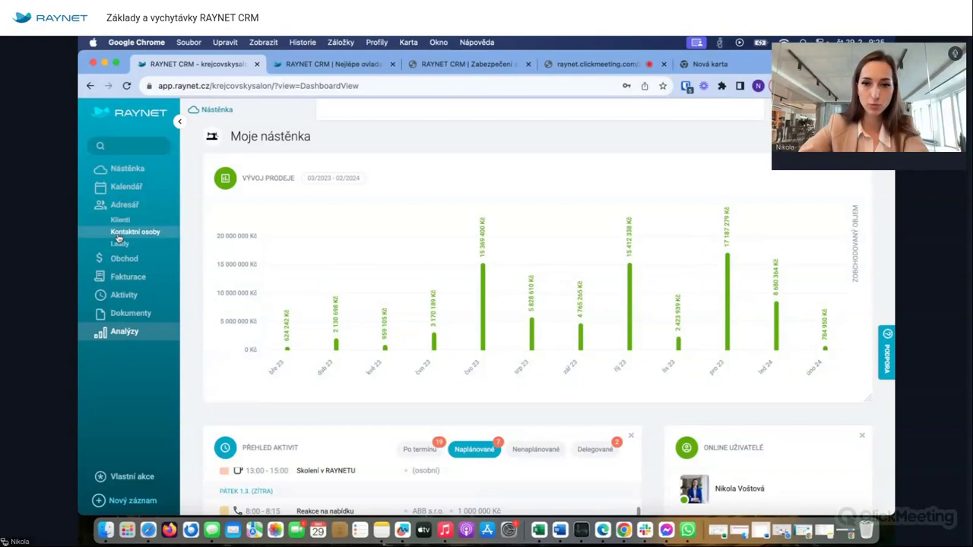
scroll(117, 238, up, 5)
scroll(118, 238, left, 2)
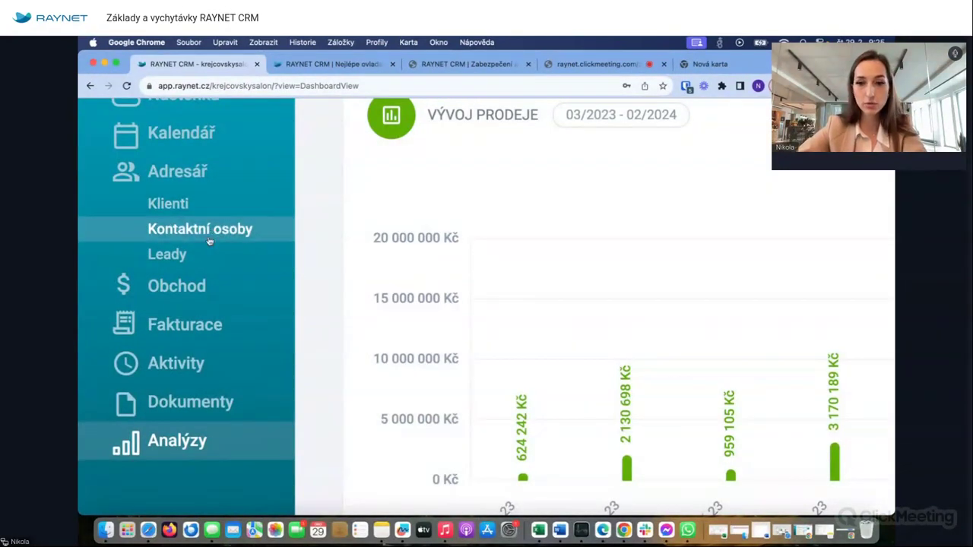
scroll(196, 262, down, 5)
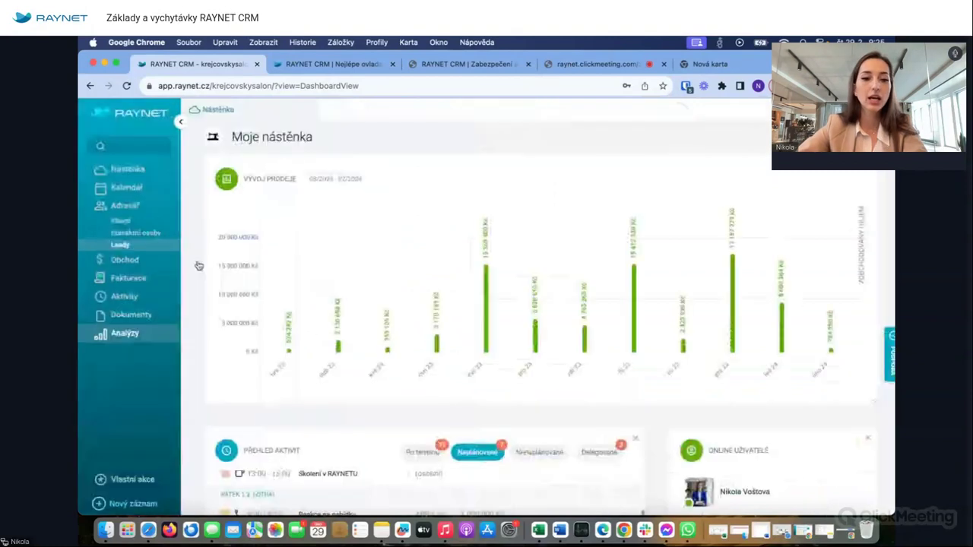
click(117, 220)
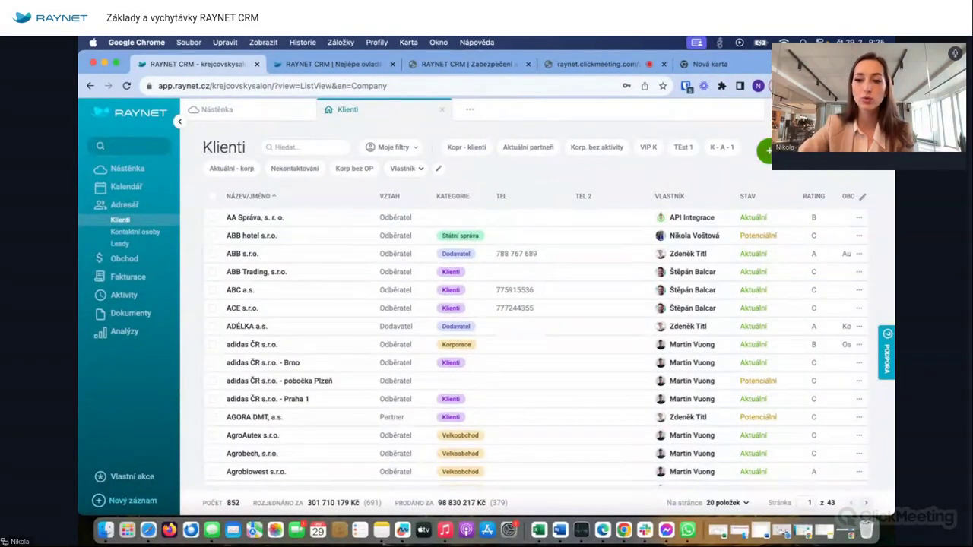
click(767, 151)
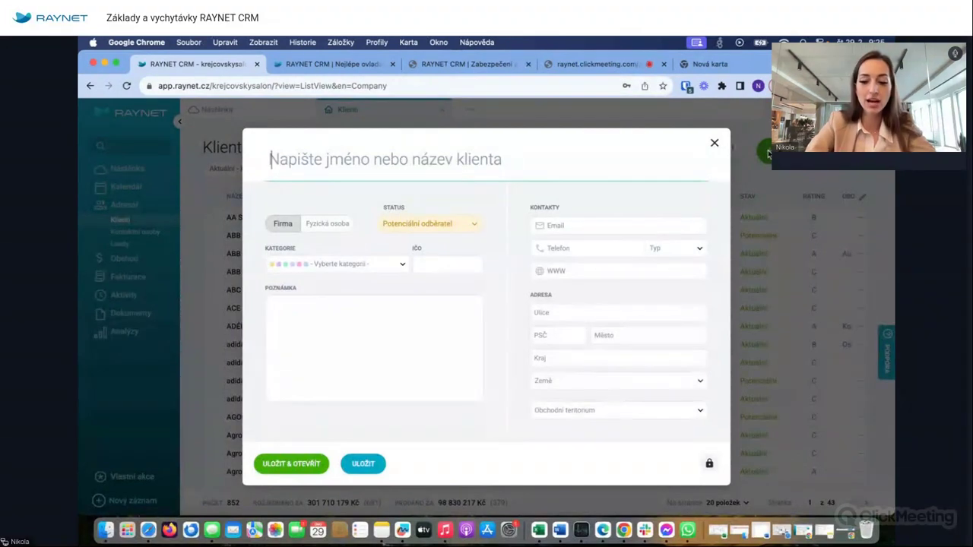
- Enter a private person's name and prefill IČO and address from a matching Merk registry entry
text(Nikolaj)
key(BackSpace)
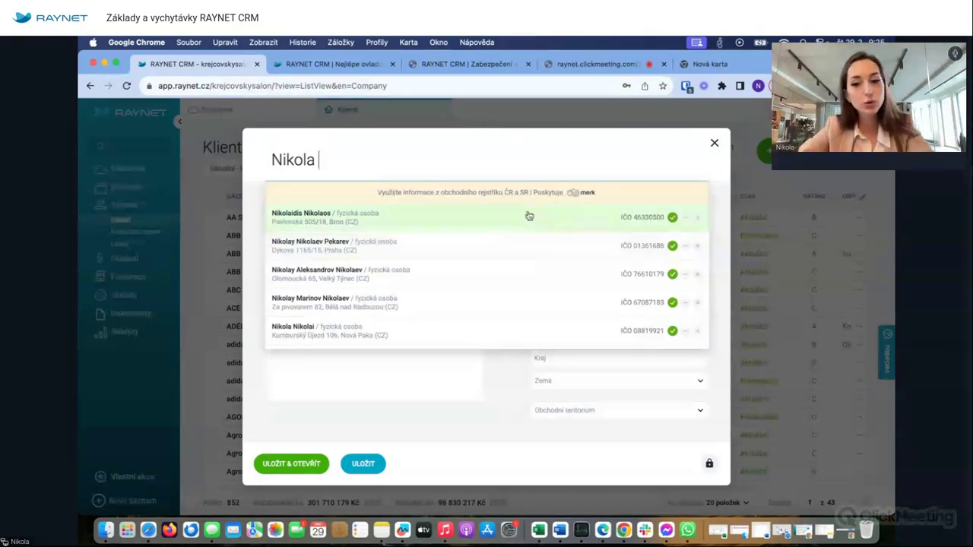
scroll(469, 244, down, 1)
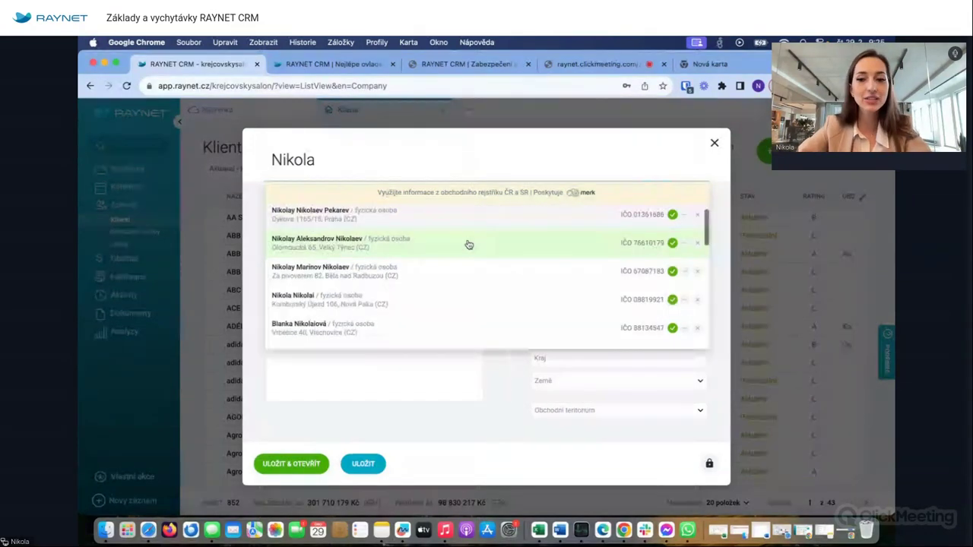
scroll(467, 243, down, 5)
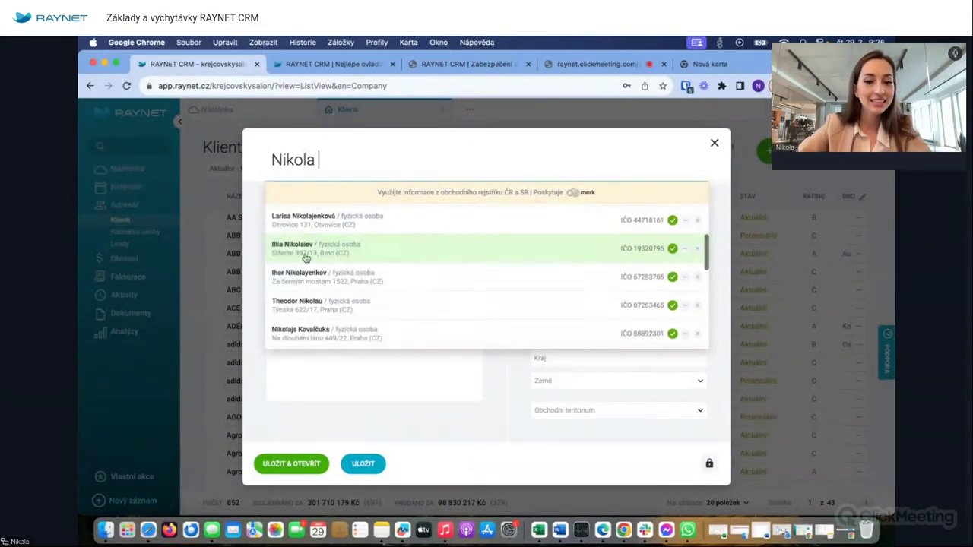
scroll(323, 292, down, 1)
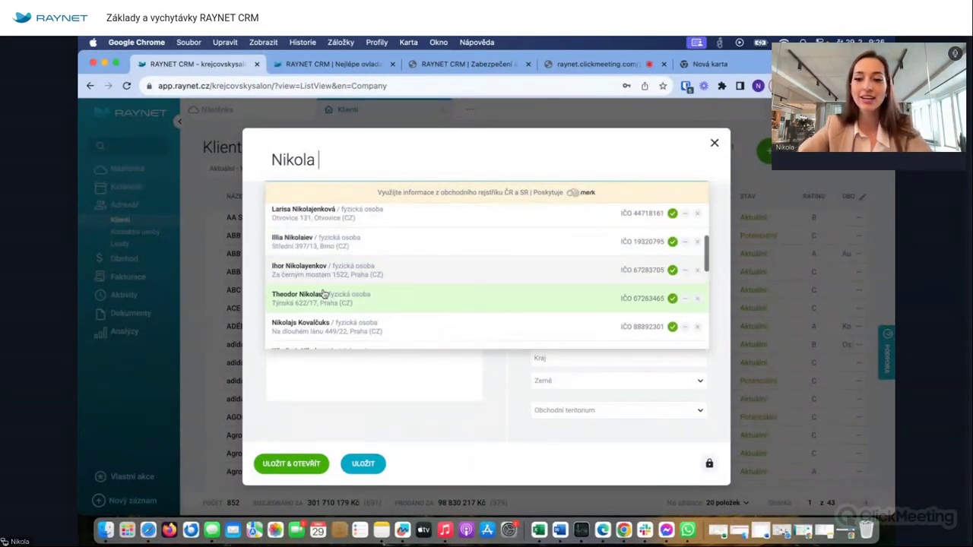
mouse_move(677, 243)
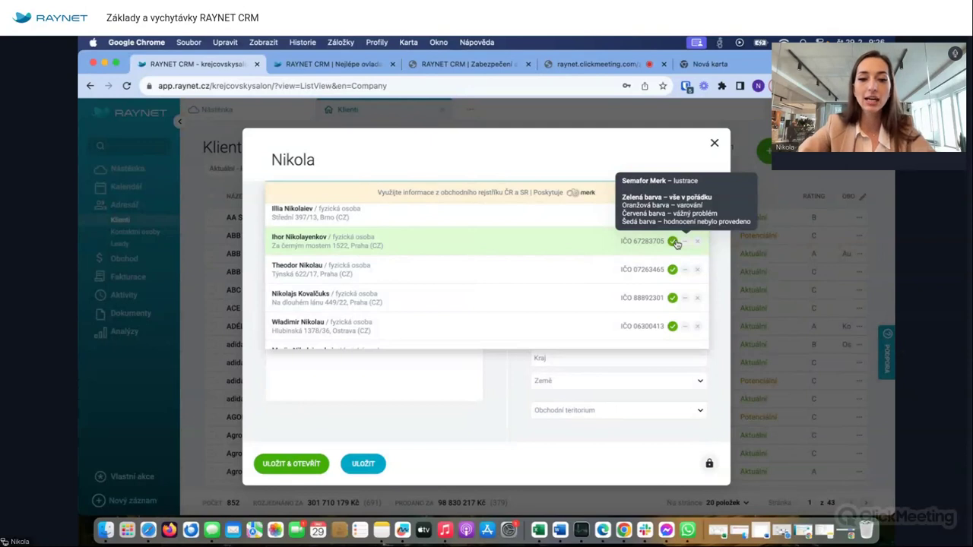
scroll(515, 280, down, 10)
scroll(515, 282, down, 2)
scroll(515, 281, down, 10)
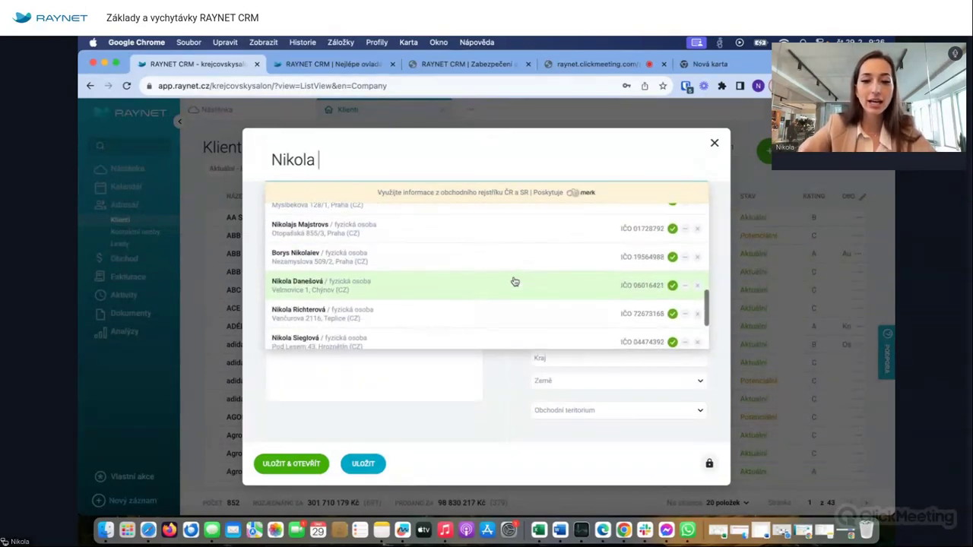
scroll(514, 281, down, 6)
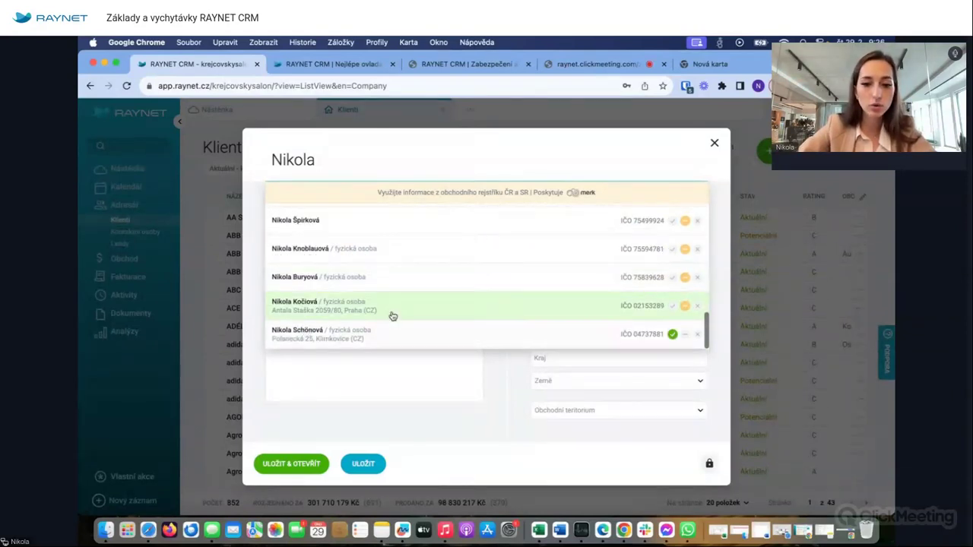
click(379, 339)
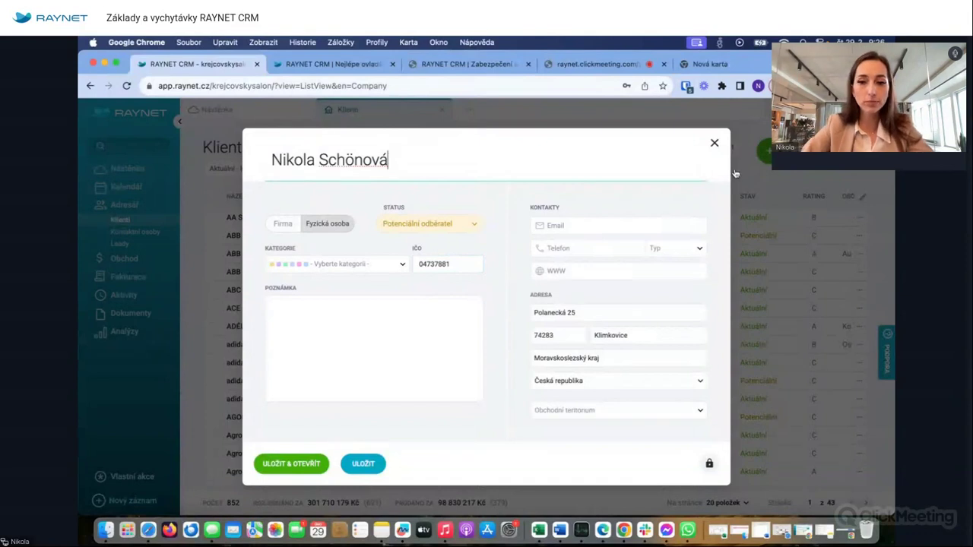
- Discard the prefilled form and start a fresh client record with the person's full name and IČO field
click(715, 143)
click(767, 151)
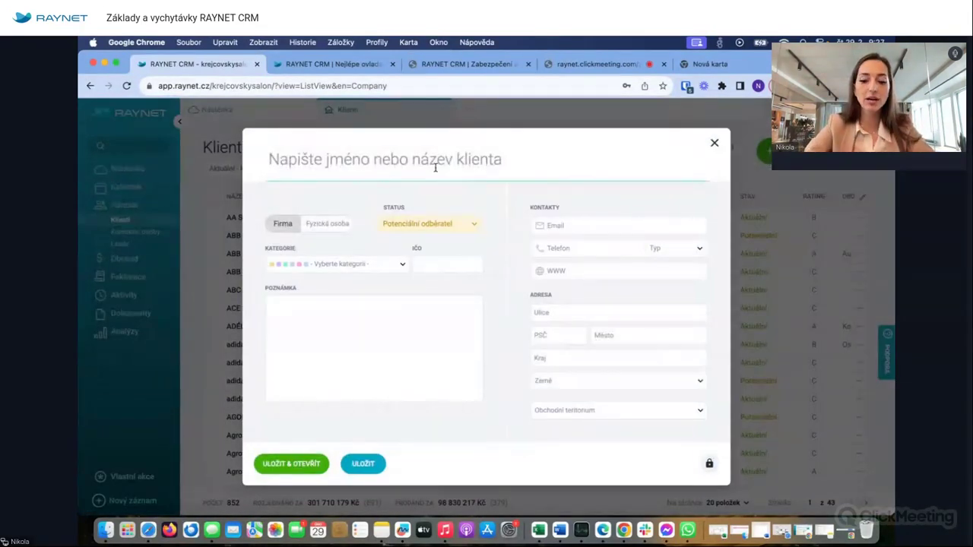
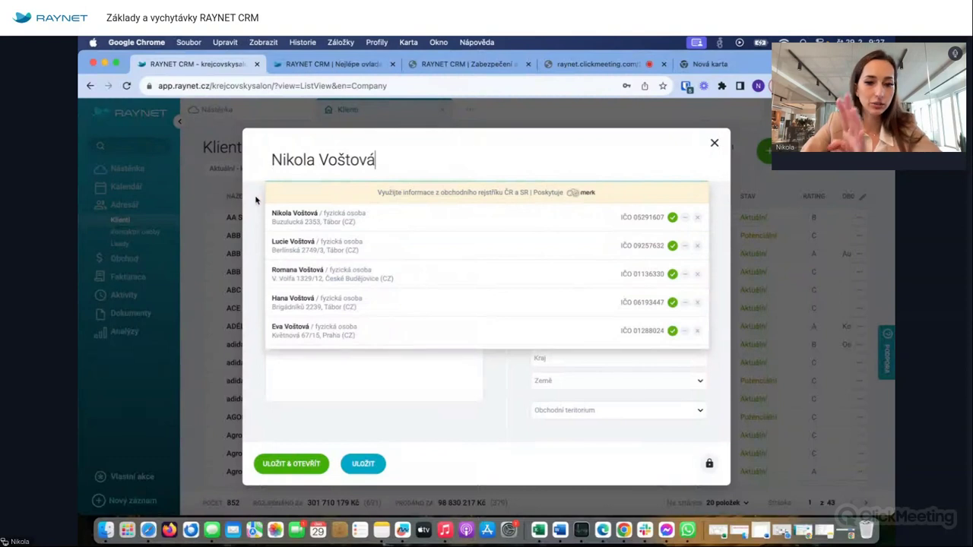
click(255, 203)
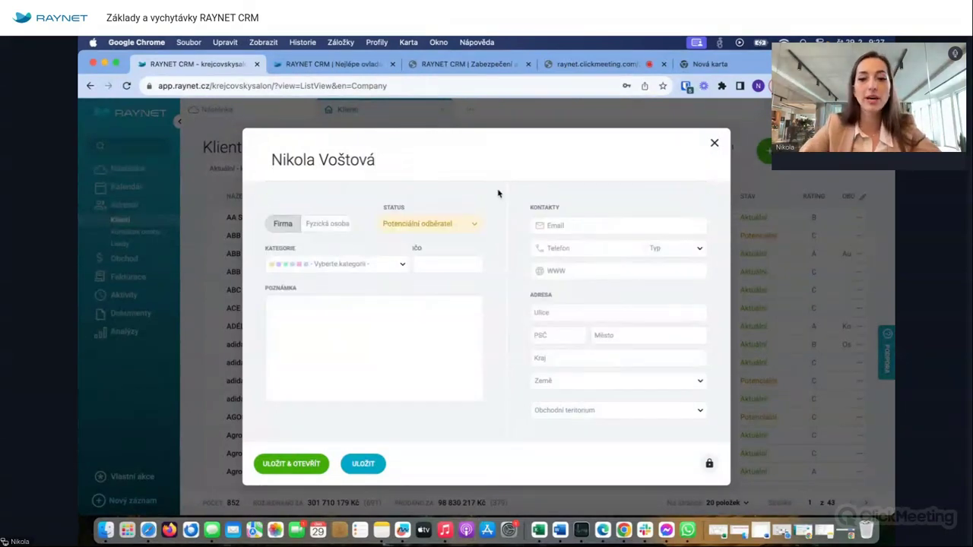
click(428, 268)
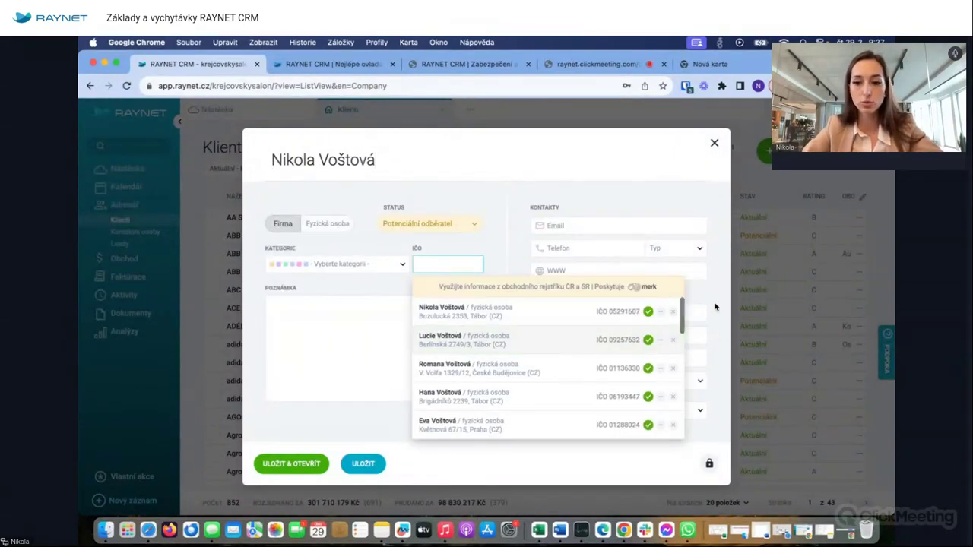
click(712, 299)
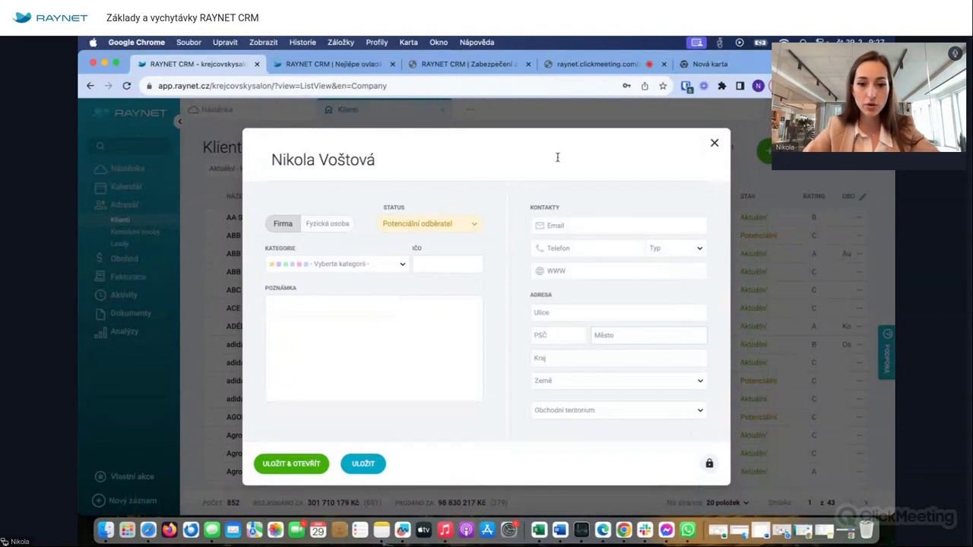
- Switch the client type between private person and Firma, then close the form without saving
click(393, 225)
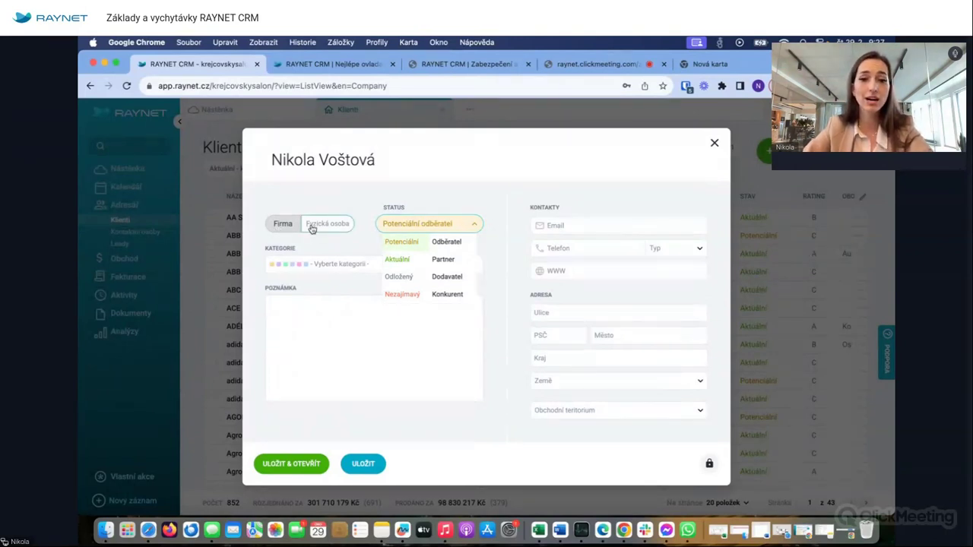
click(312, 229)
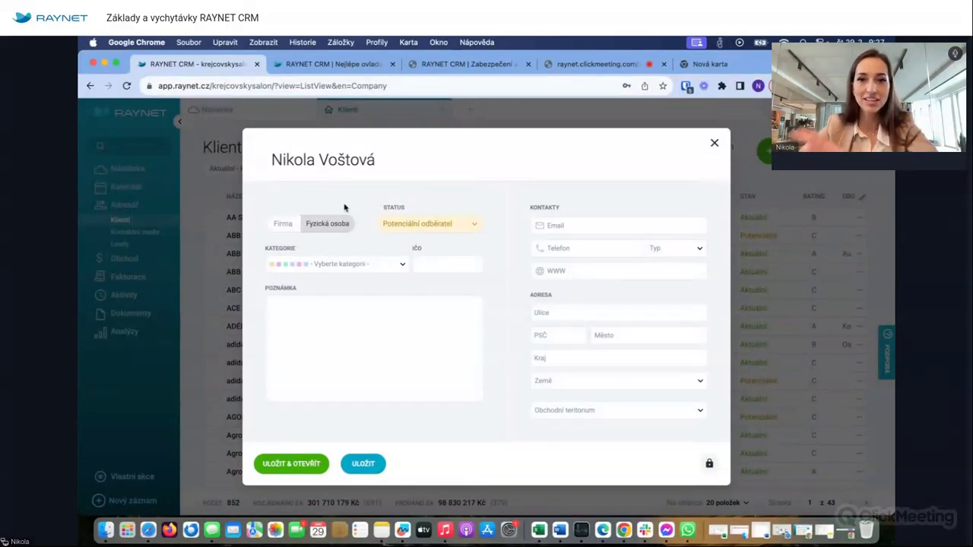
click(282, 225)
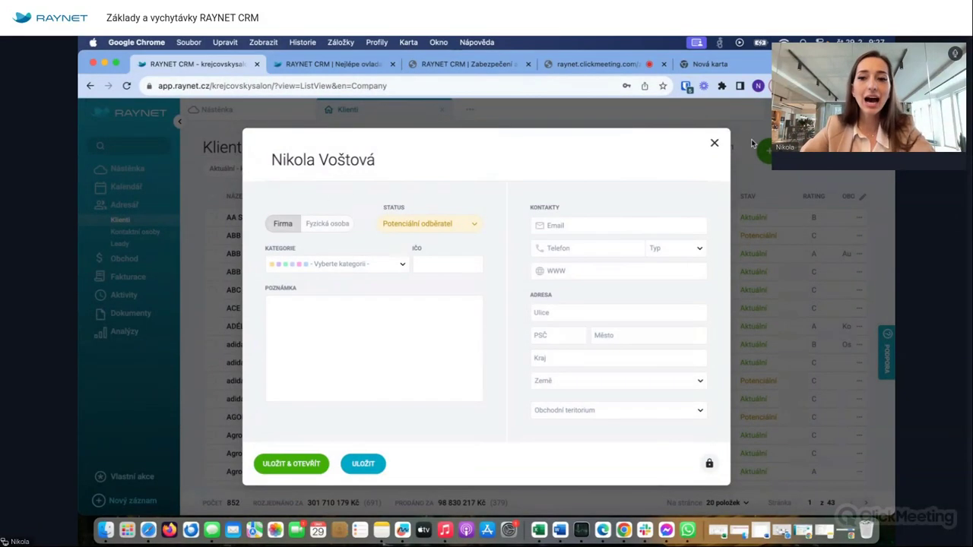
click(713, 143)
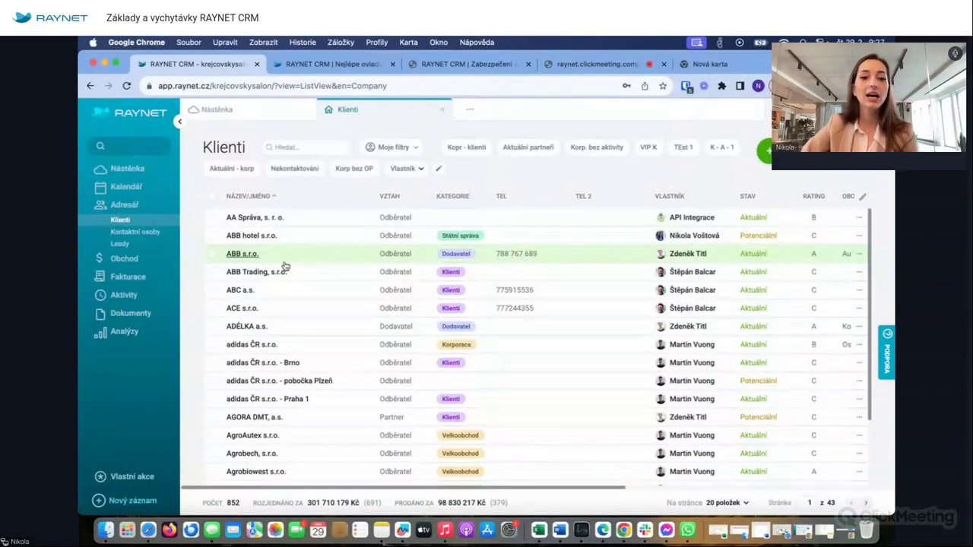
click(241, 236)
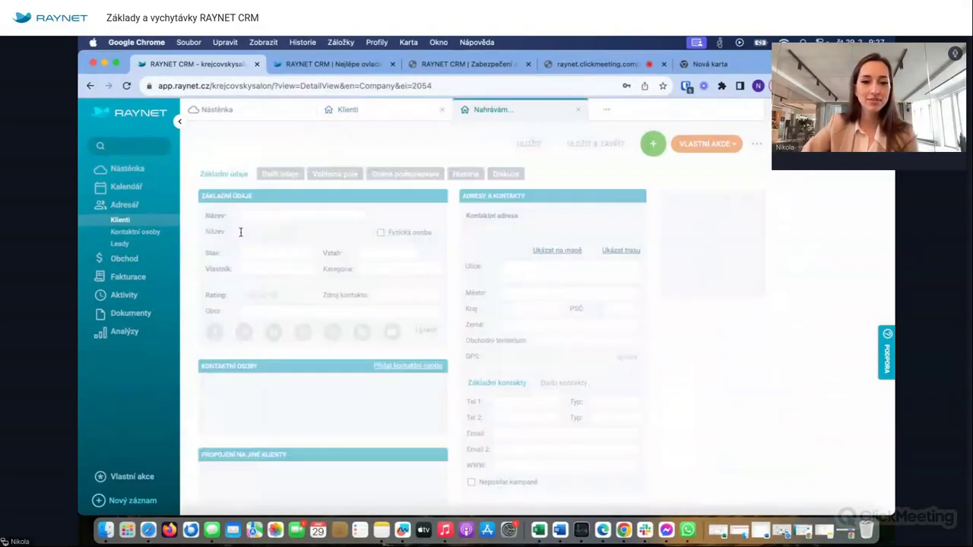
drag(197, 149, 305, 157)
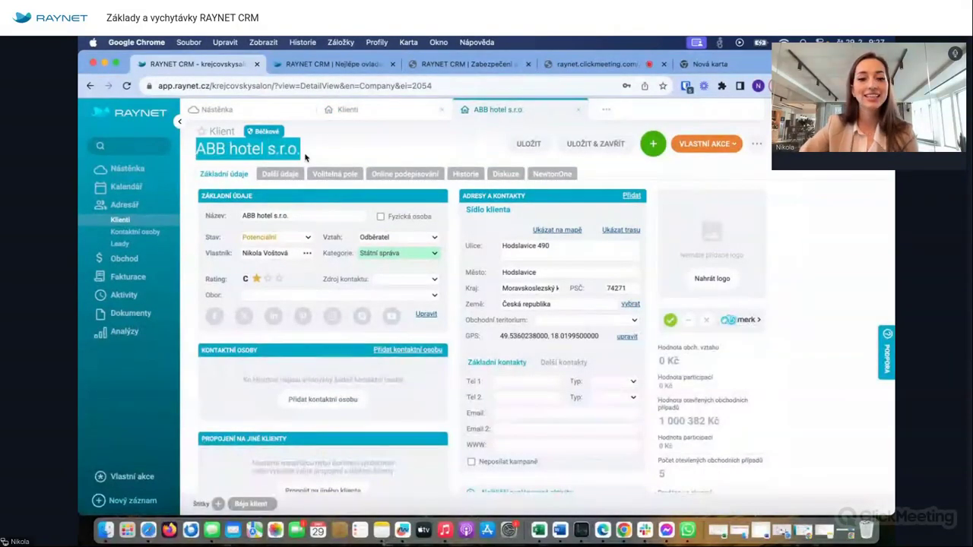
click(311, 399)
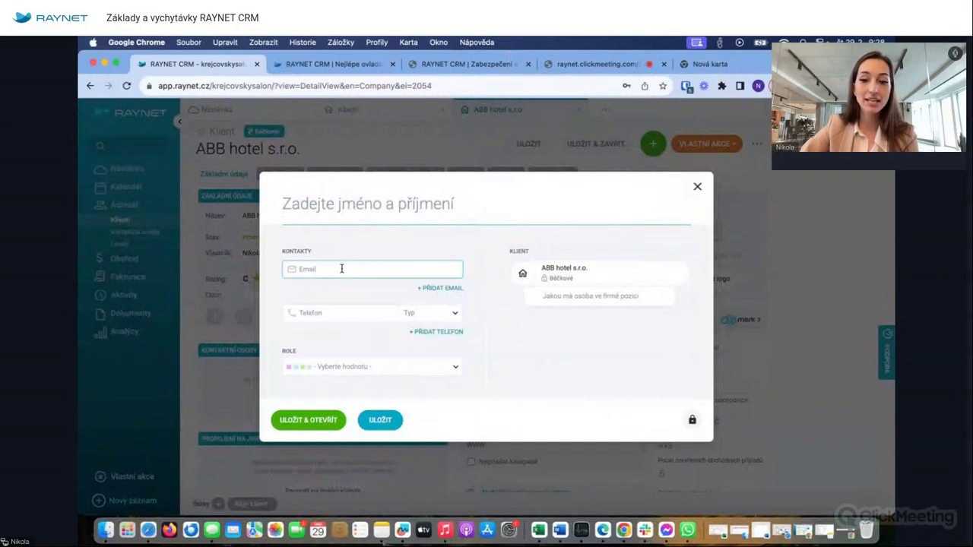
click(698, 187)
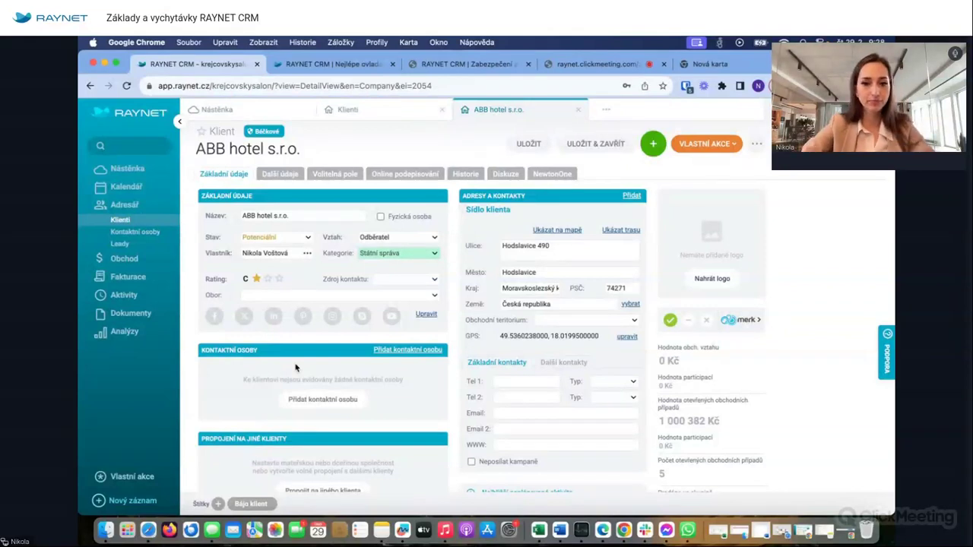
click(578, 110)
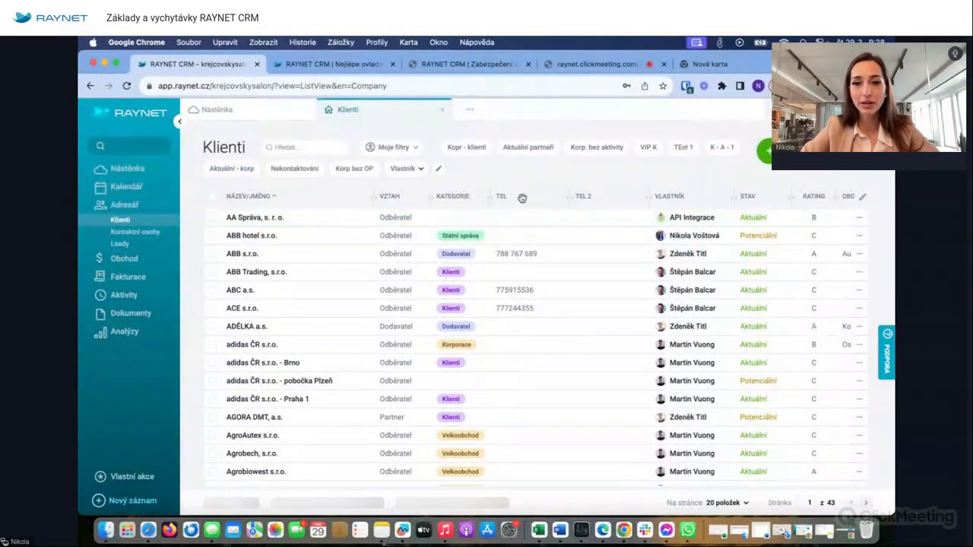
- Move the TEL, VLASTNÍK, RATING and STAV columns to sit right after NÁZEV/JMÉNO
drag(523, 197, 385, 199)
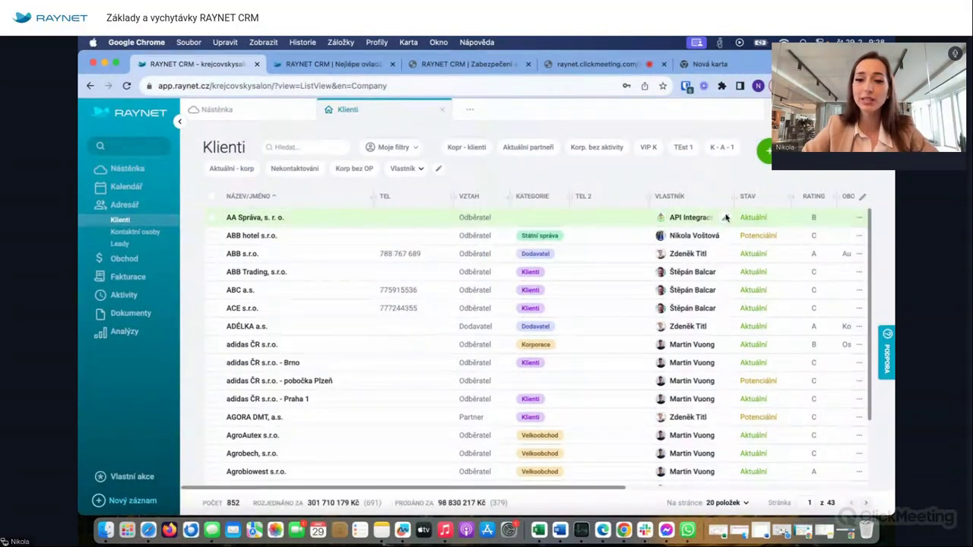
drag(669, 196, 464, 197)
drag(819, 200, 552, 202)
drag(806, 199, 553, 201)
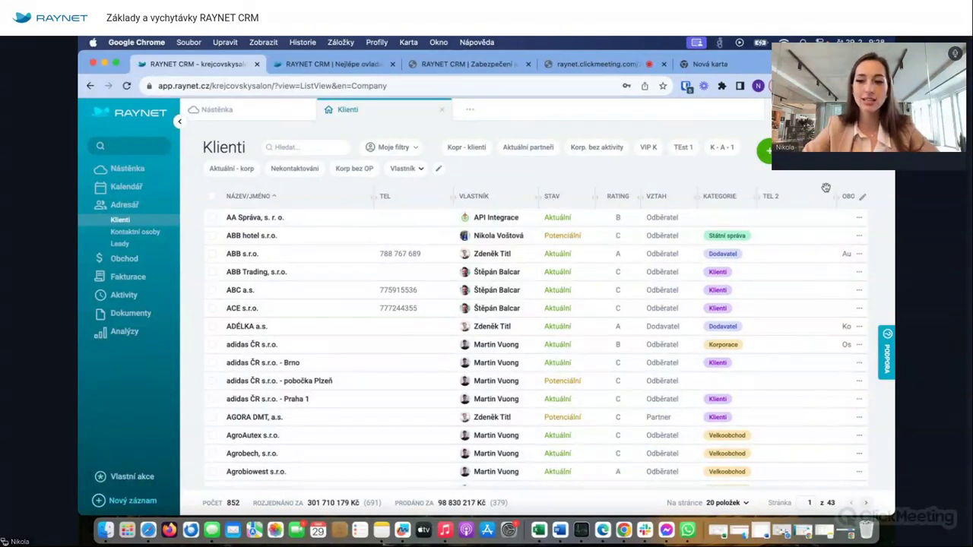
scroll(685, 289, right, 5)
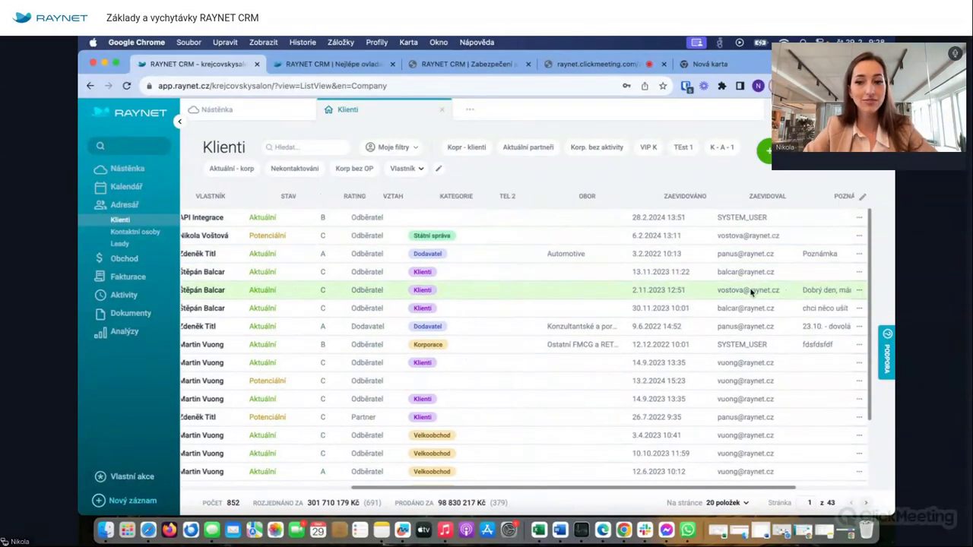
scroll(749, 291, left, 5)
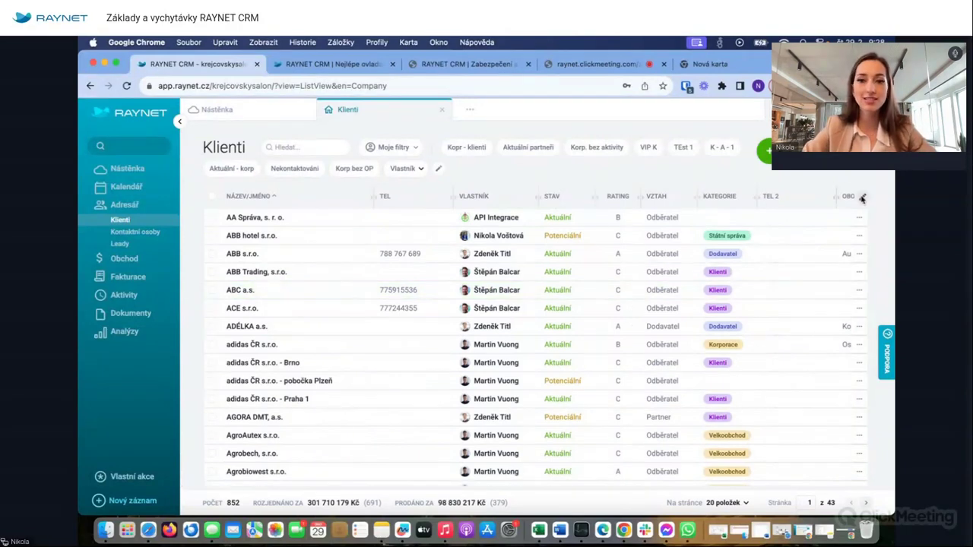
- Open the column chooser and close it unchanged, then dismiss the export options
click(862, 198)
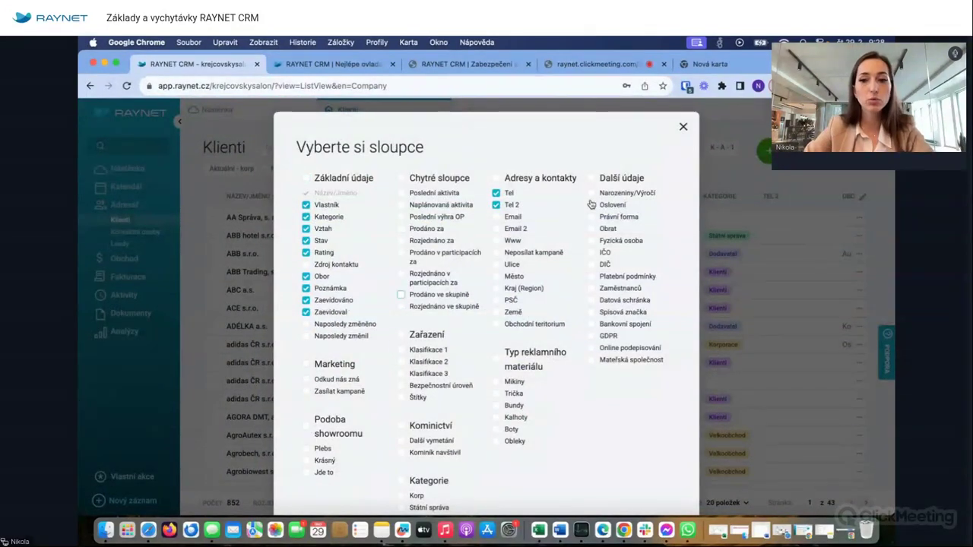
click(683, 128)
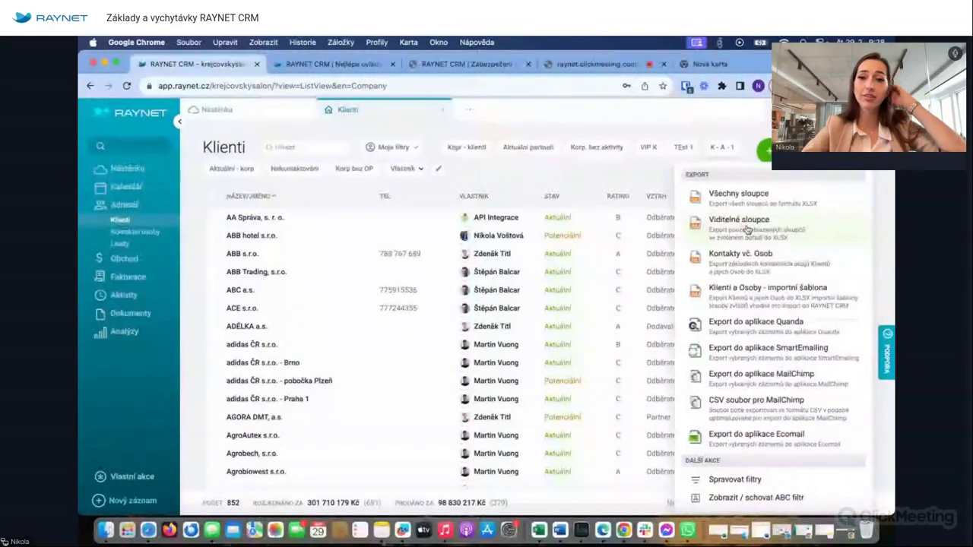
click(659, 184)
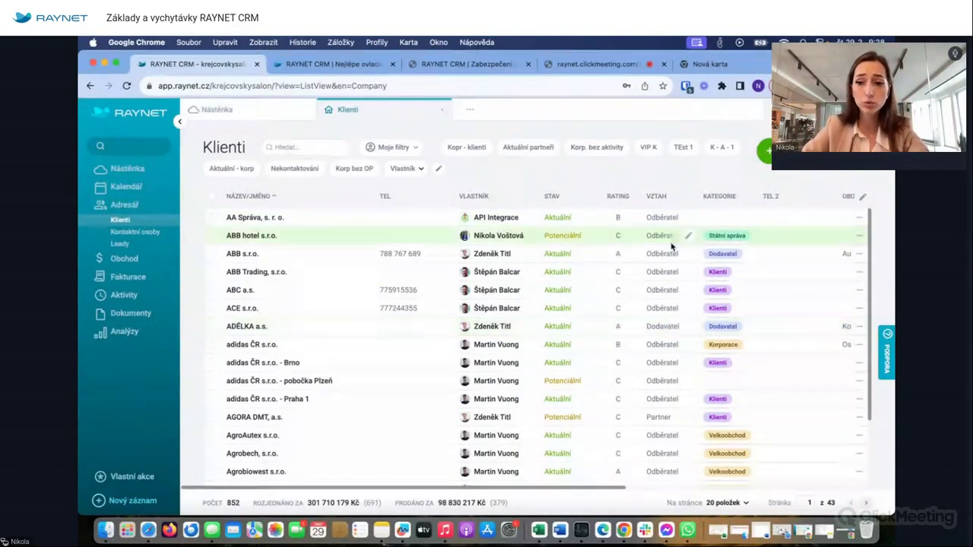
- Glance at the Export menu and the new-client form, then open the account settings (Nastavení)
click(859, 147)
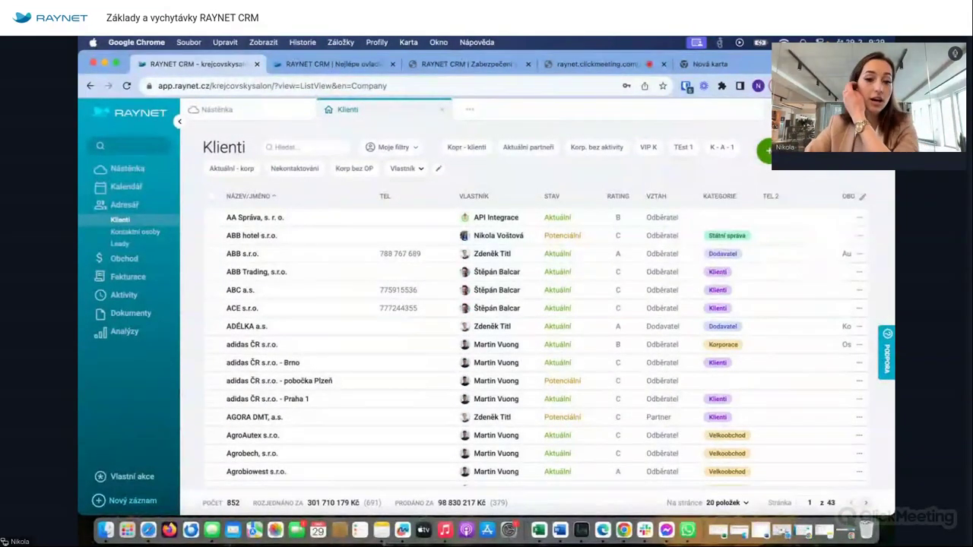
click(764, 151)
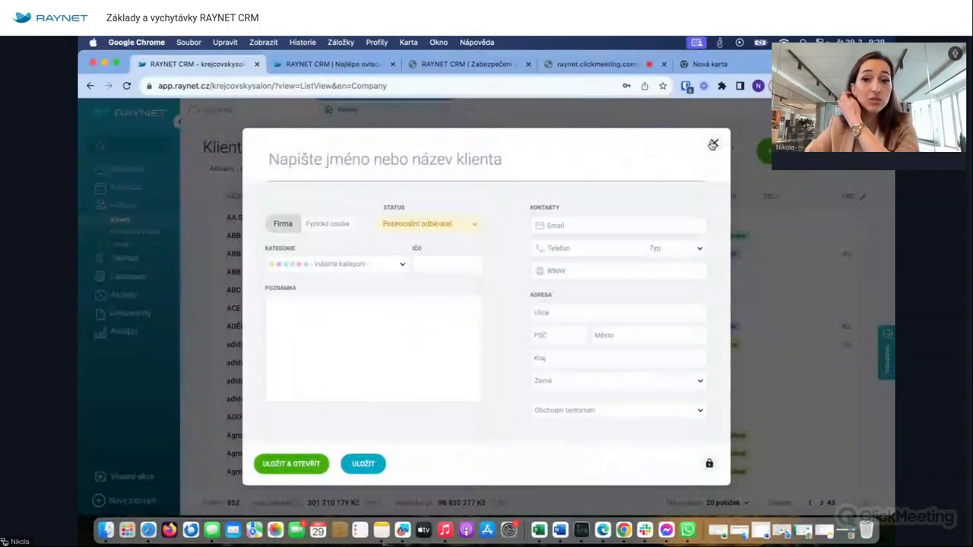
click(714, 143)
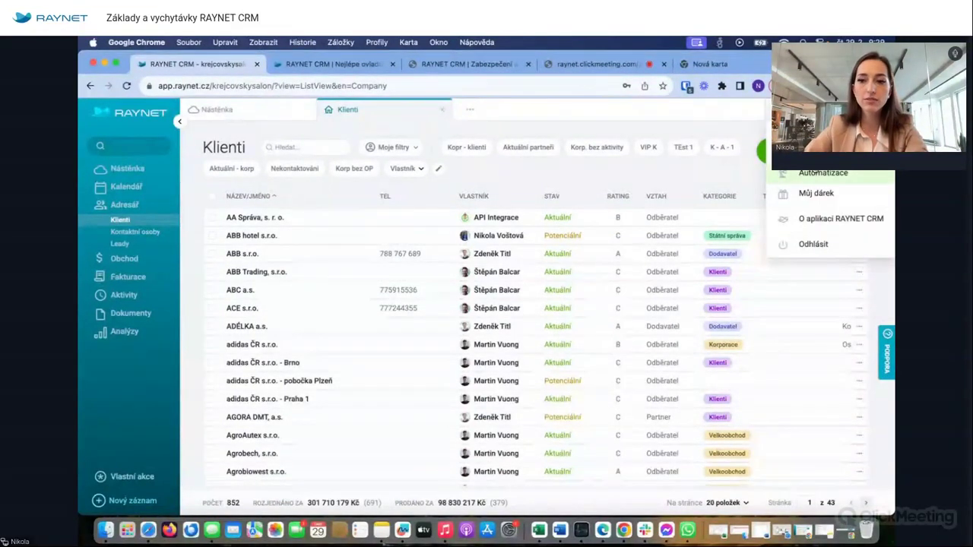
click(773, 173)
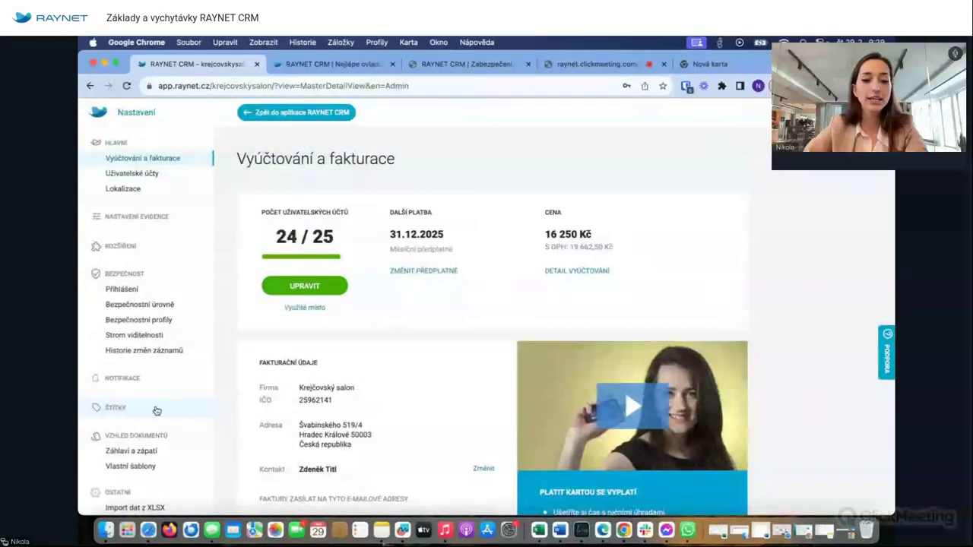
- Look at Import dat z XLSX and Import Klientů a Osob, then return to the CRM
scroll(155, 405, down, 3)
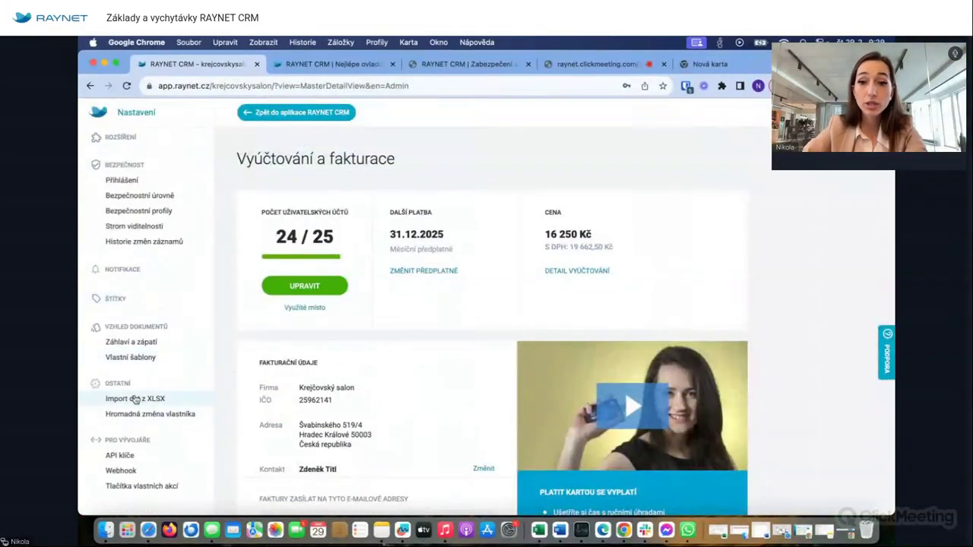
click(134, 399)
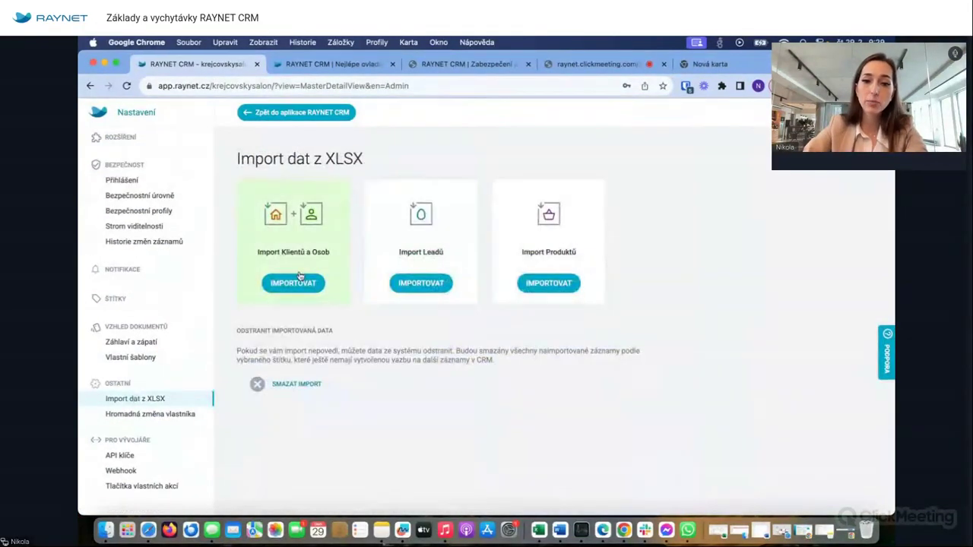
click(299, 277)
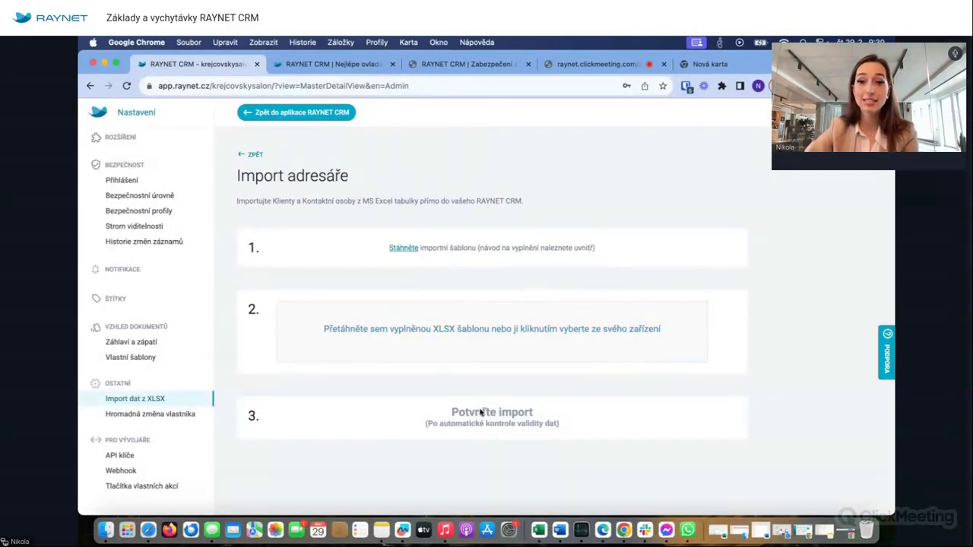
click(284, 109)
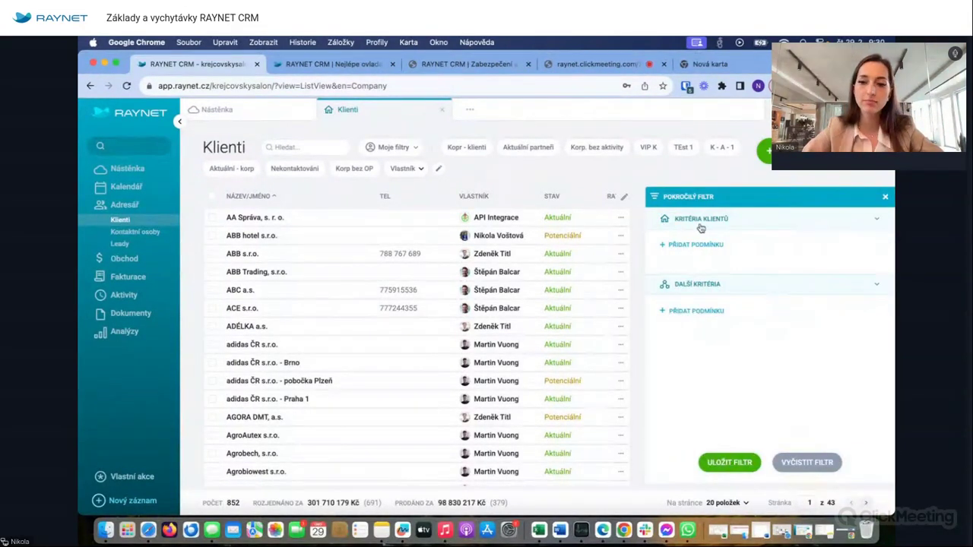
- Add the client condition 'Klienti s aktivitou po termínu' to the advanced filter
click(701, 245)
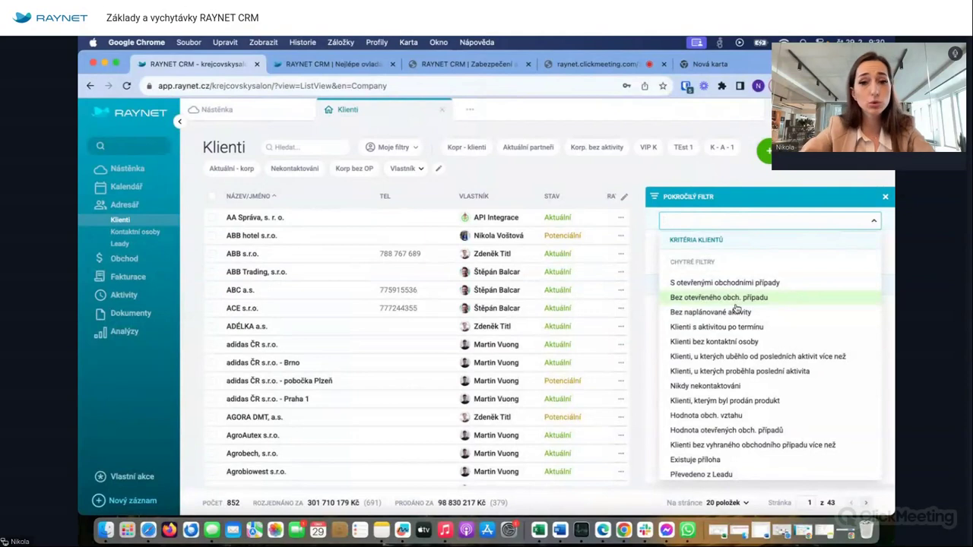
scroll(728, 352, down, 1)
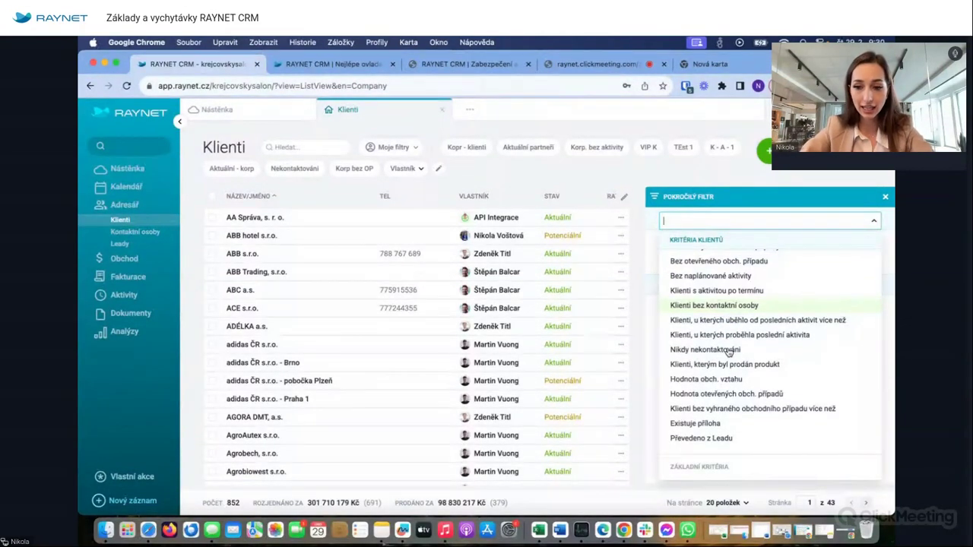
click(755, 291)
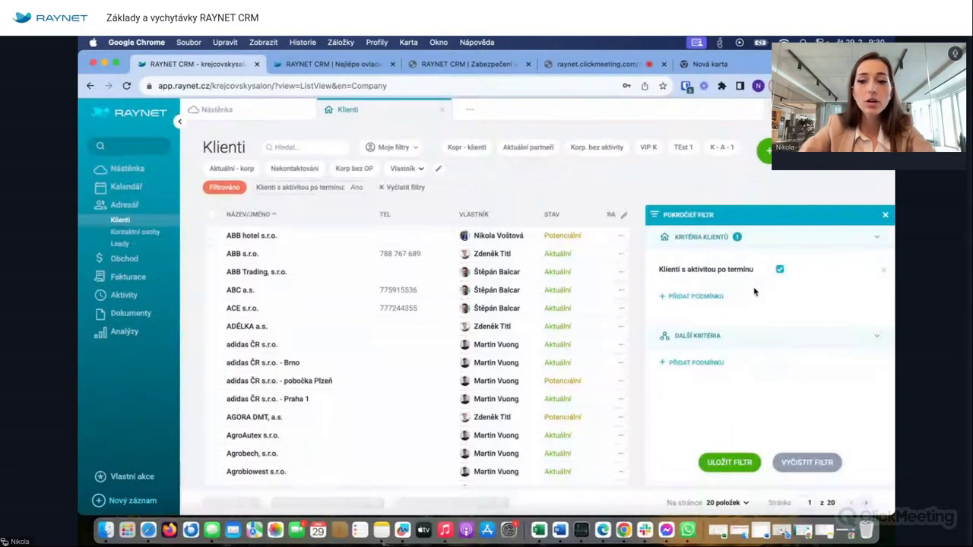
- Add a Kategorie is VIP condition, narrowing to 5 clients, and start saving the filter
click(696, 298)
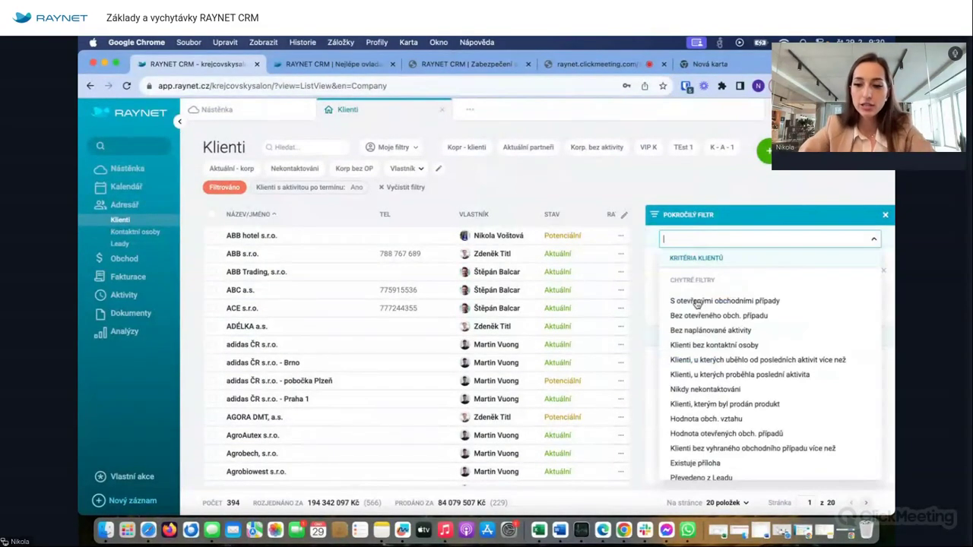
scroll(701, 361, down, 10)
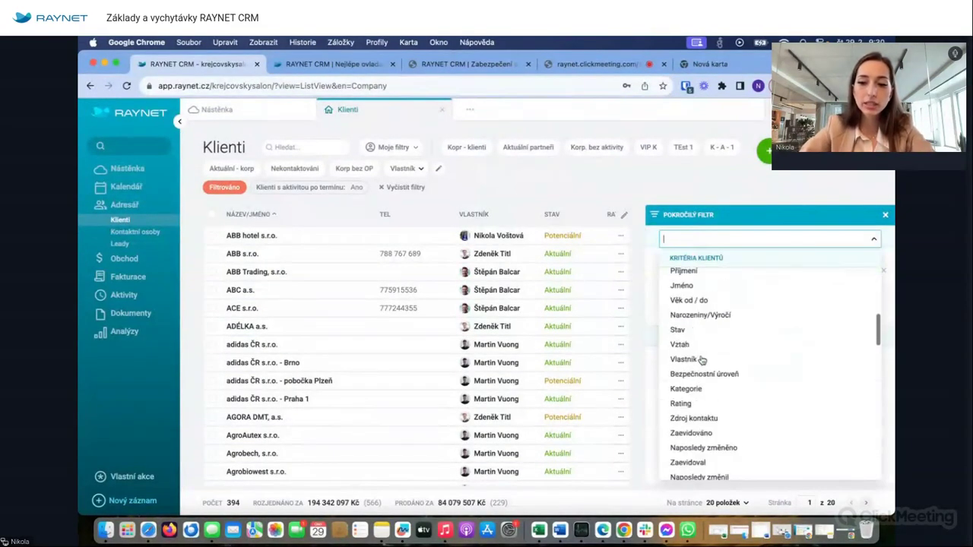
click(688, 383)
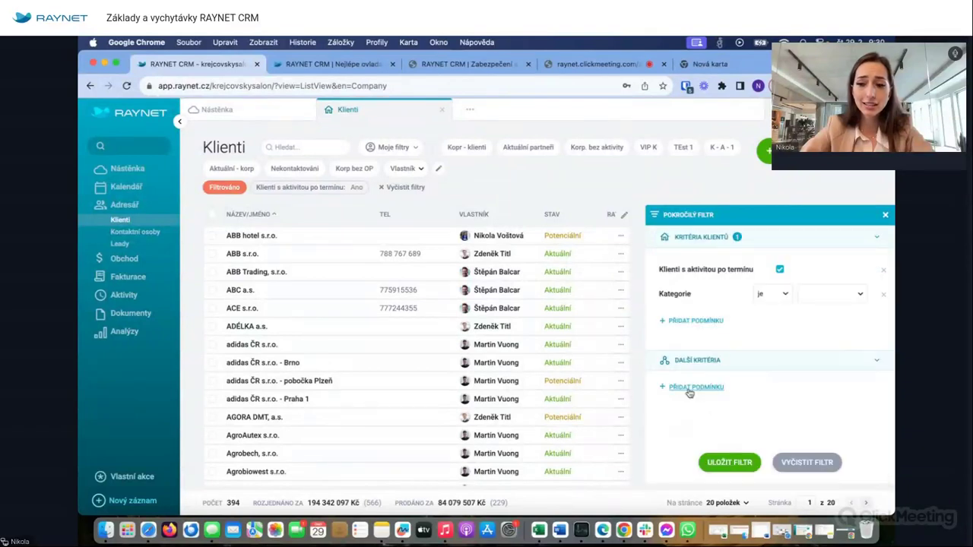
click(816, 297)
scroll(820, 411, down, 5)
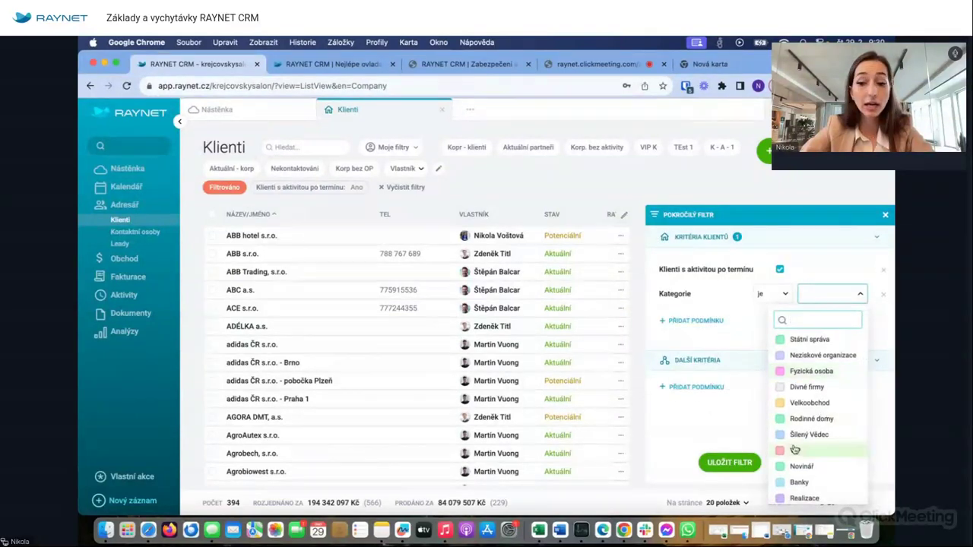
click(795, 450)
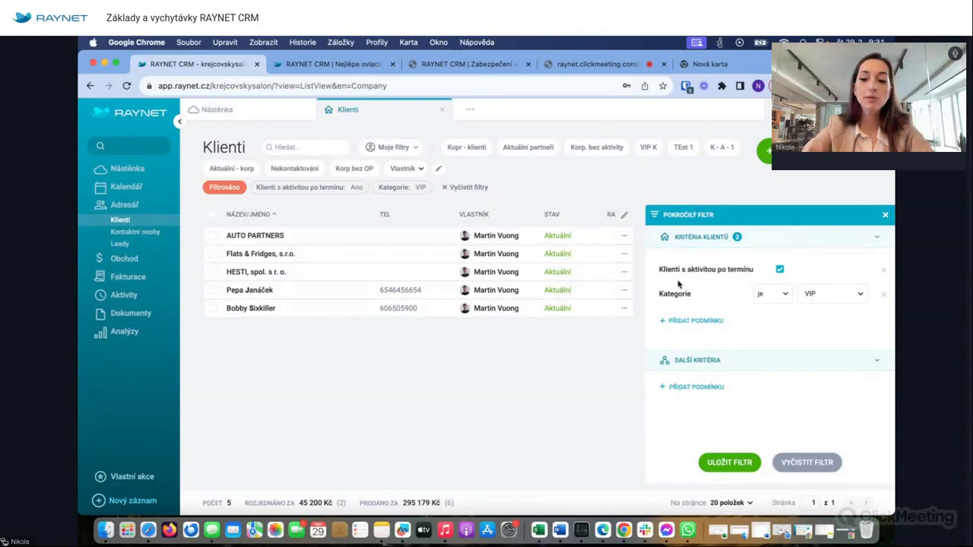
click(743, 464)
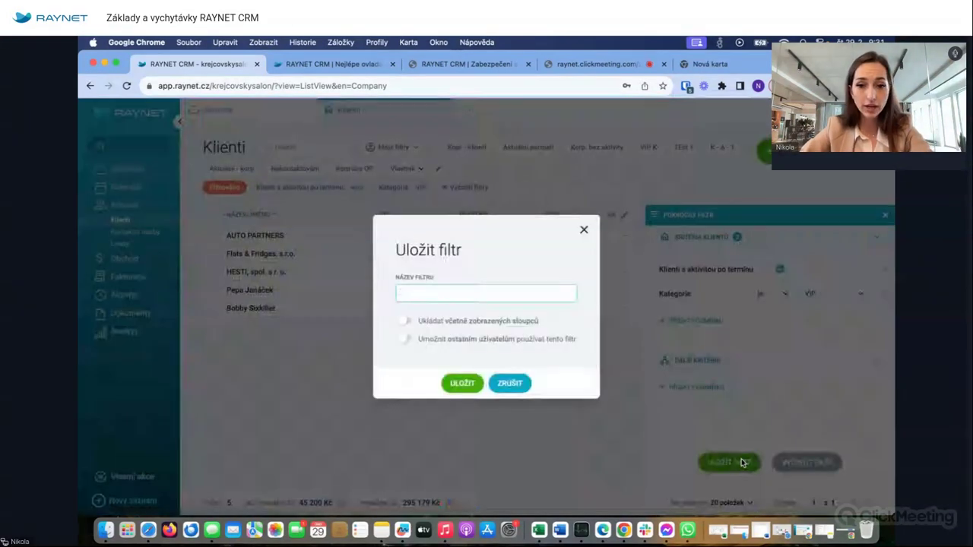
- Name the filter 'Klienti s aktivitou po termínu - VIP' and save it
click(430, 299)
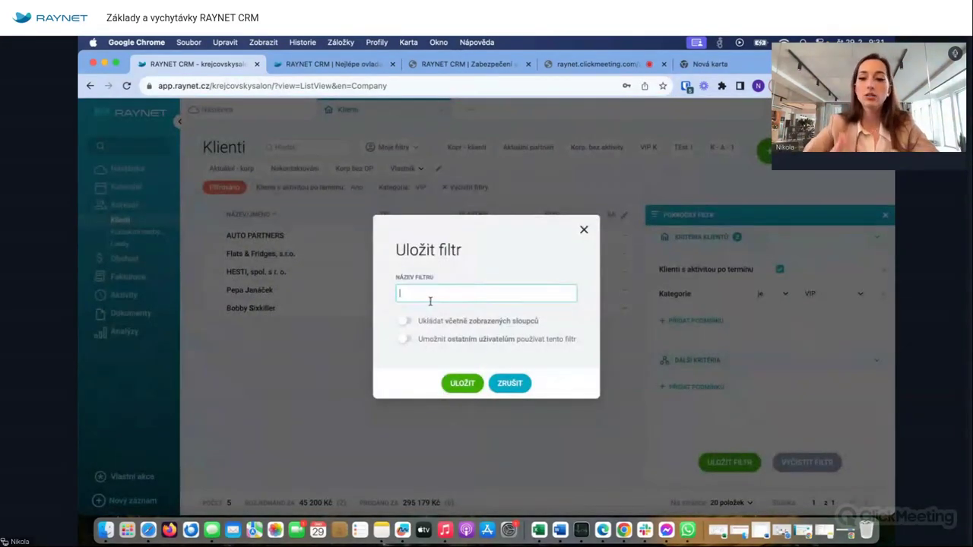
text(Klient)
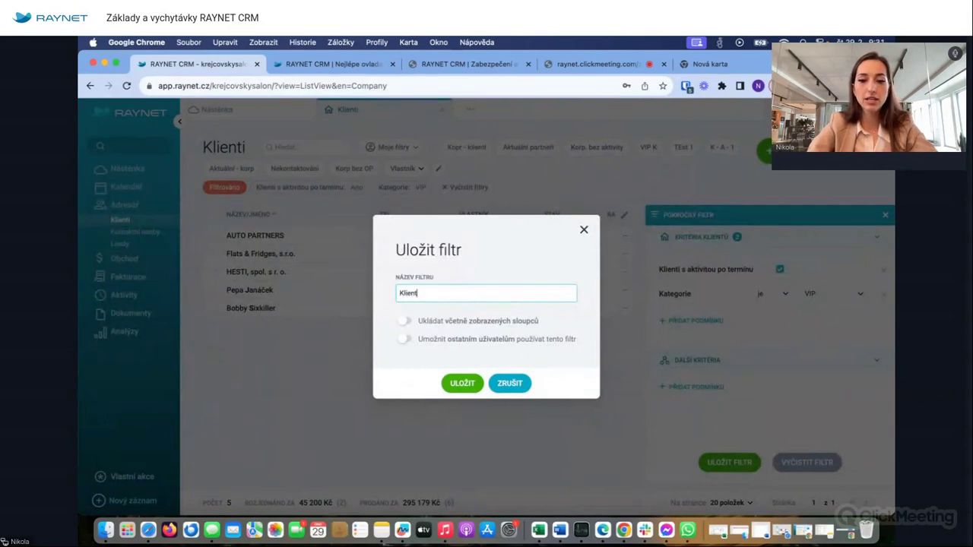
text(i s a)
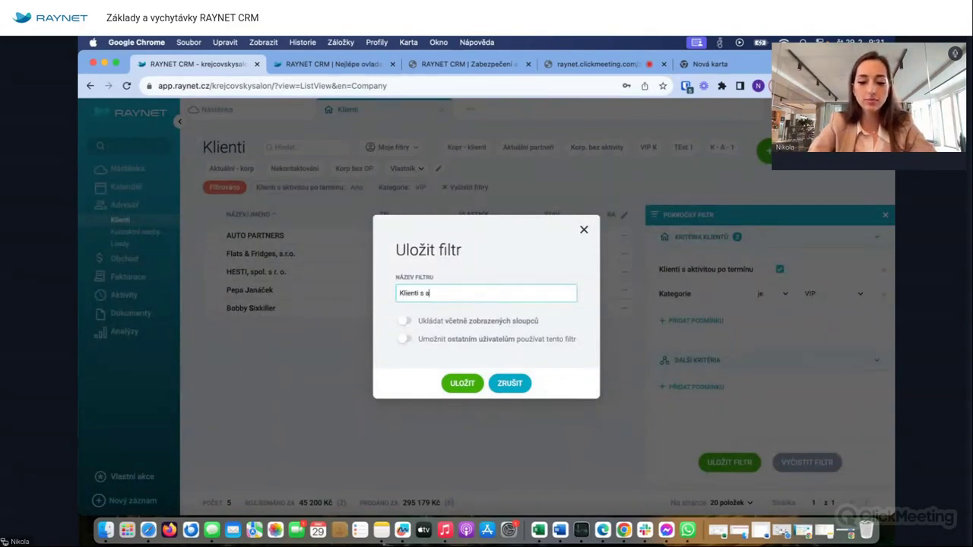
text(ktivi)
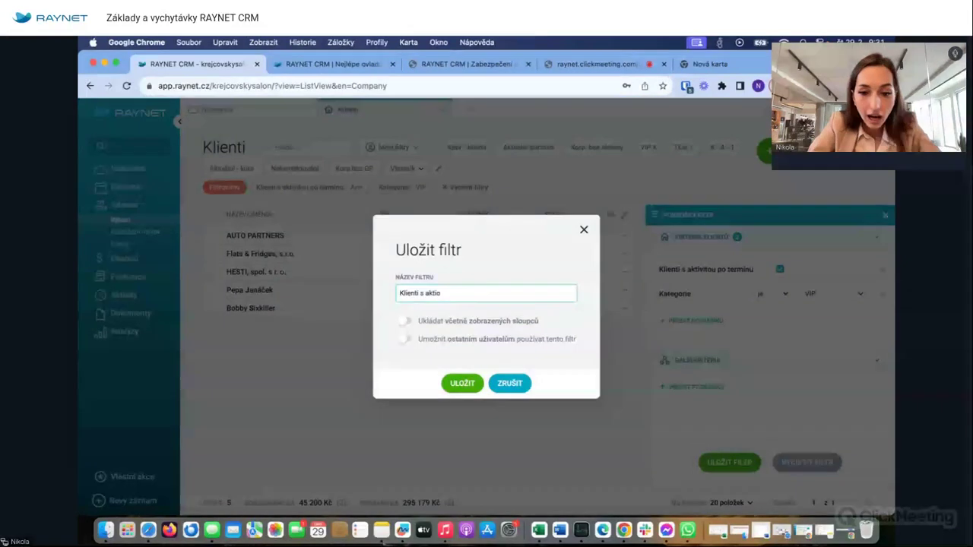
text(to)
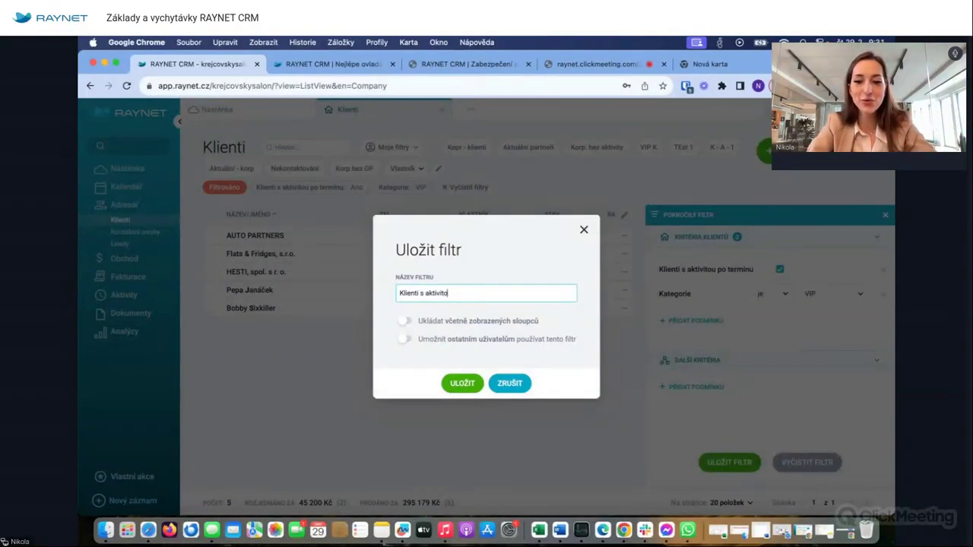
text(u po termínu)
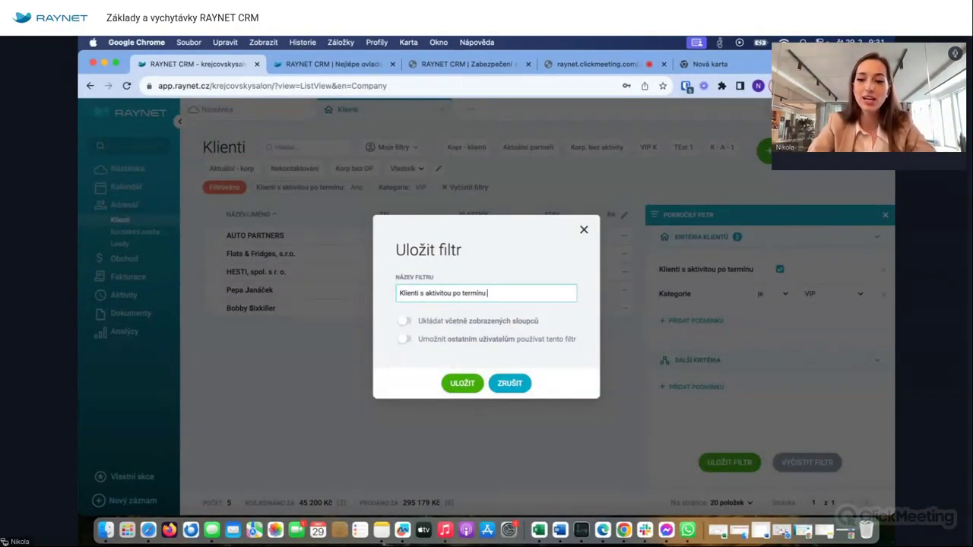
text( - VIP)
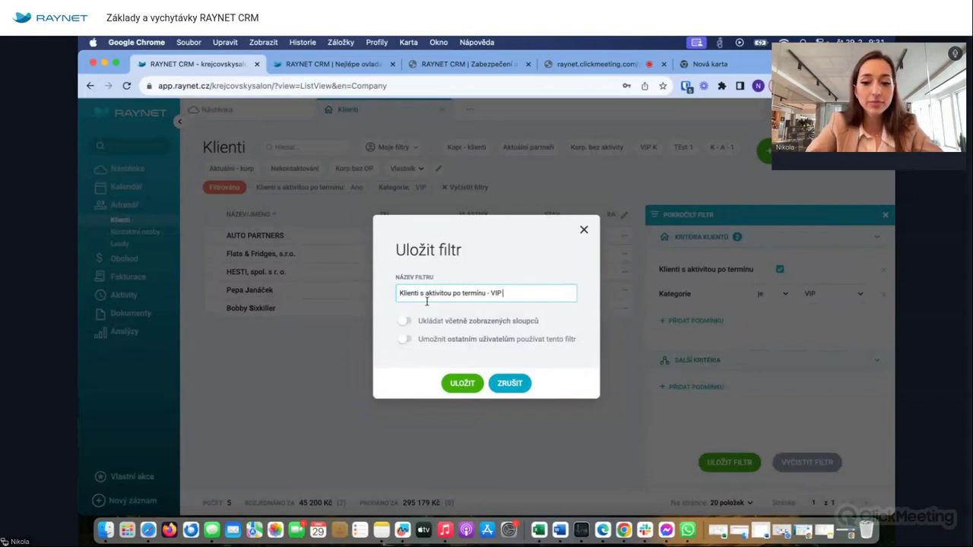
click(463, 383)
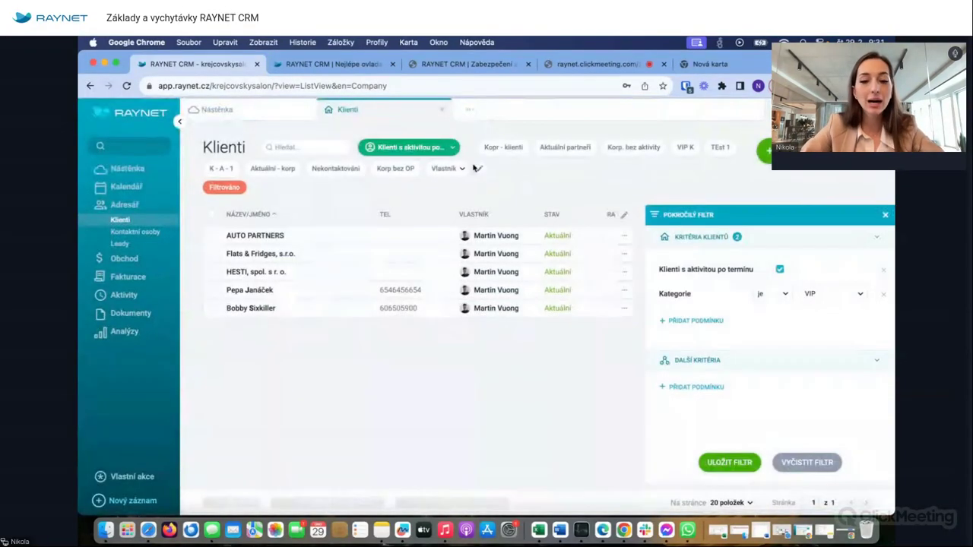
- Check the new filter in Moje filtry, reset filters, and close the filter panel and Klienti tab
click(448, 146)
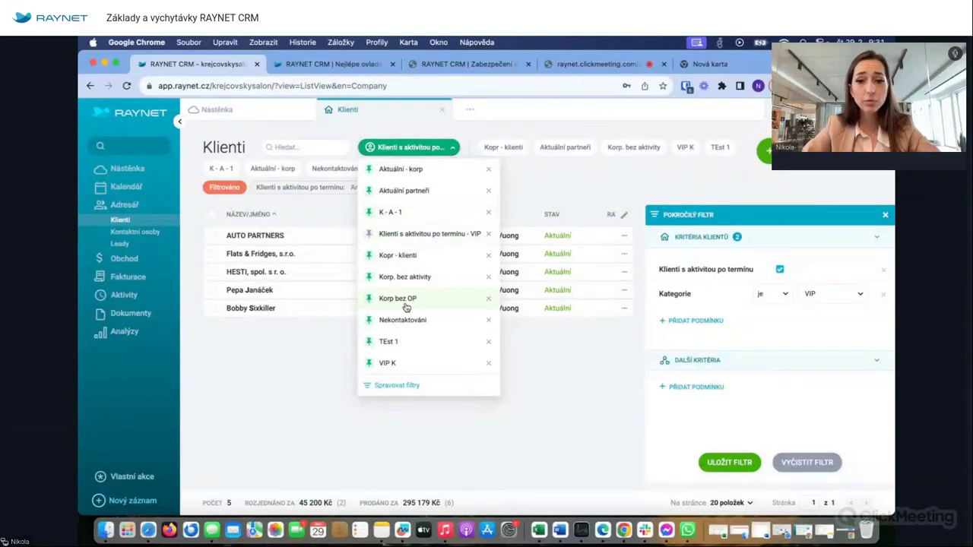
click(535, 173)
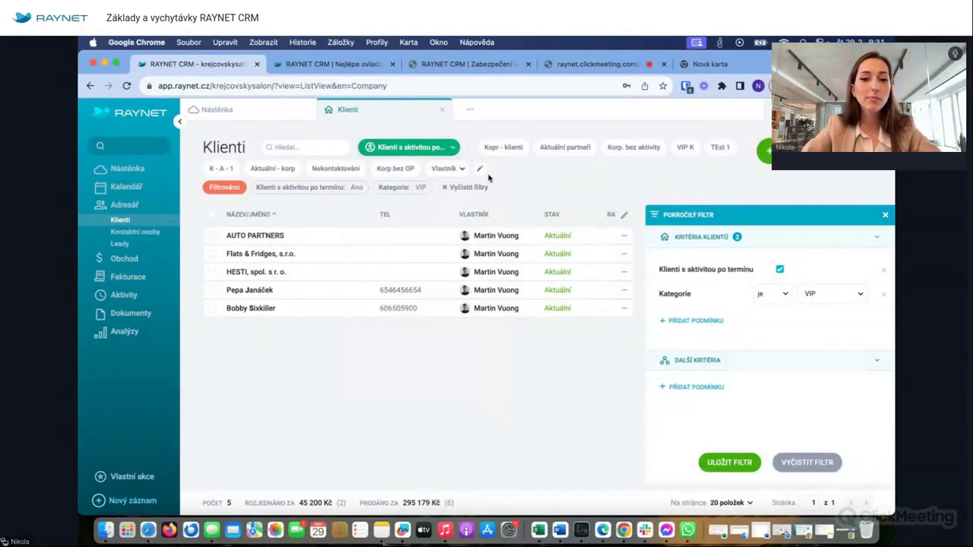
click(478, 188)
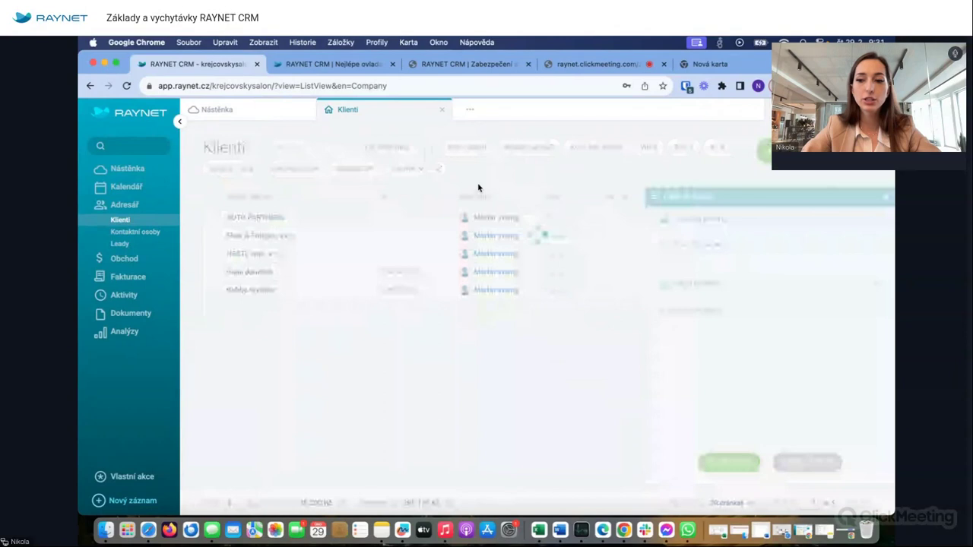
click(886, 199)
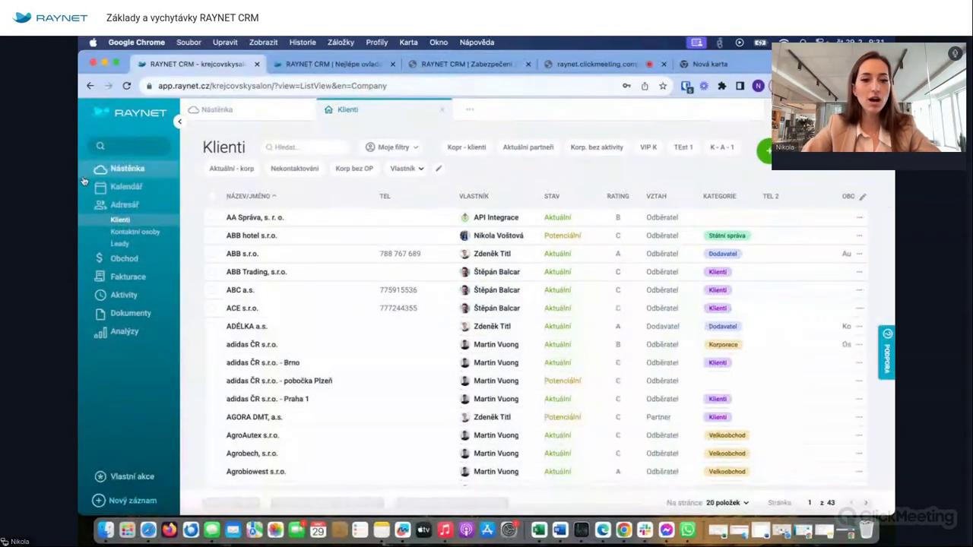
click(440, 114)
- Reopen Klienti, apply the saved VIP filter, then clear it to show all 852 clients
click(119, 219)
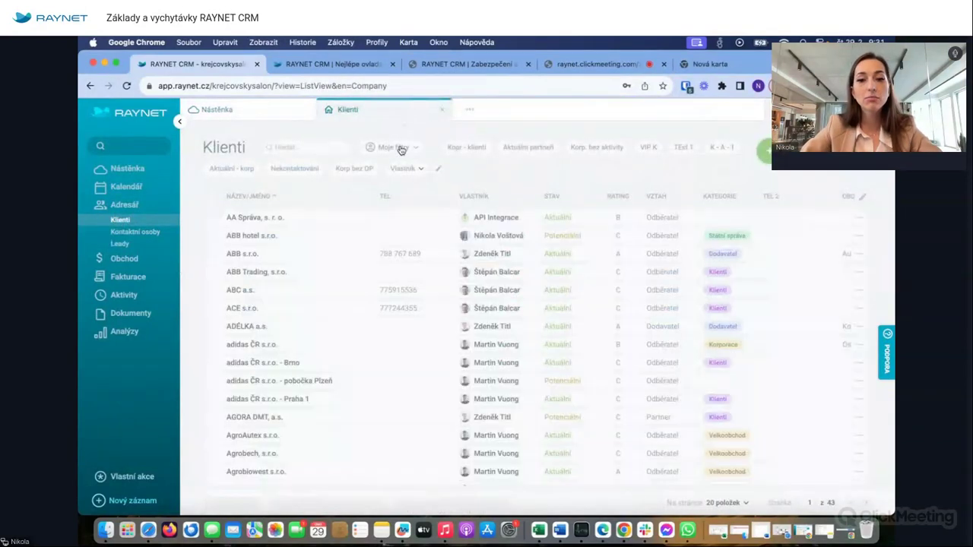
click(399, 147)
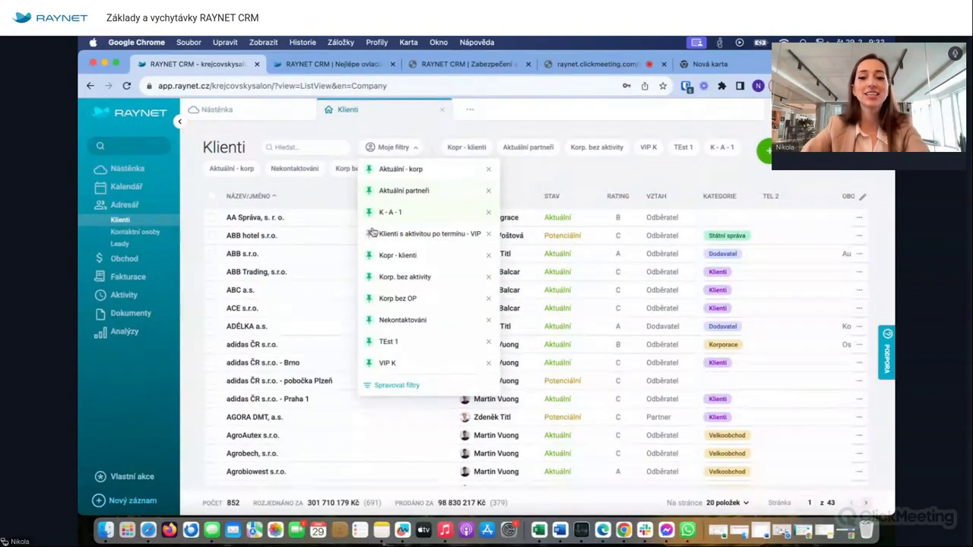
click(409, 234)
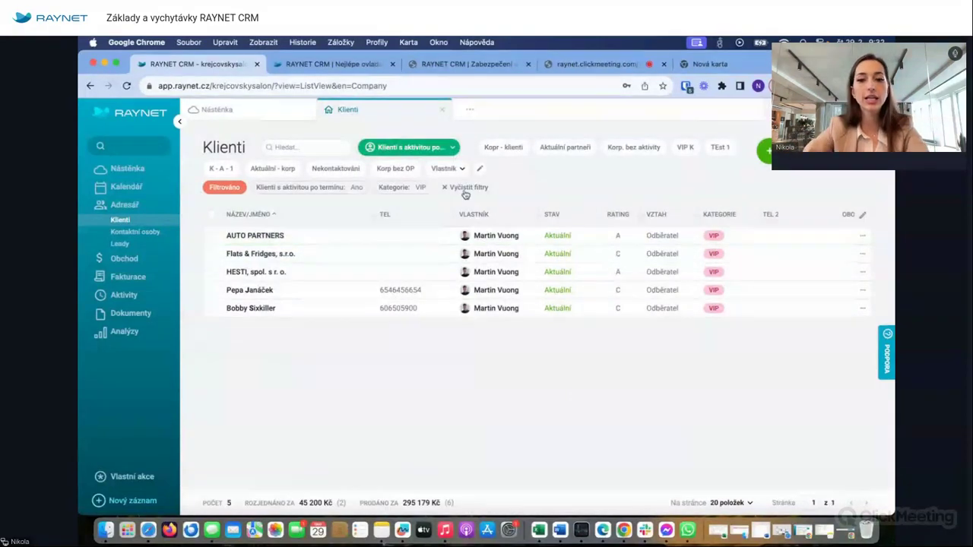
click(461, 187)
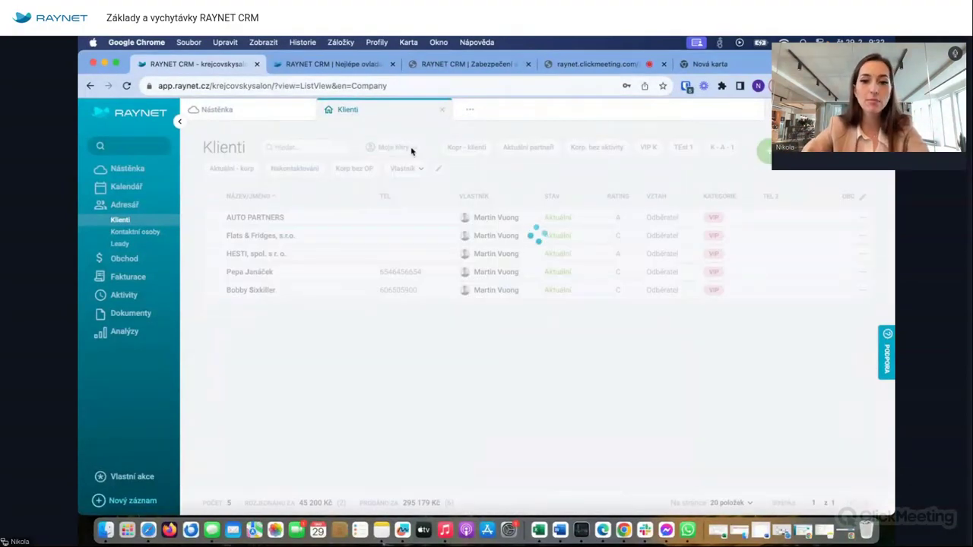
click(411, 148)
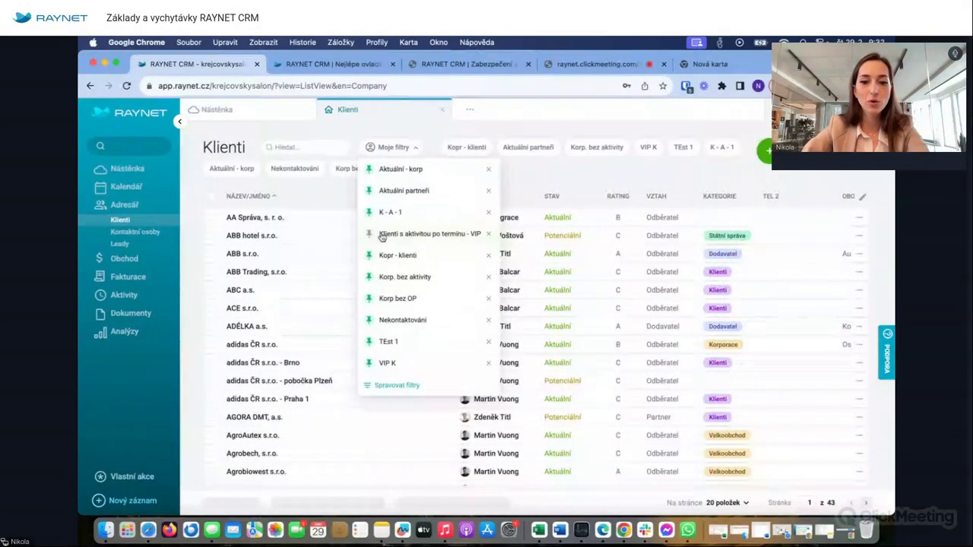
click(576, 169)
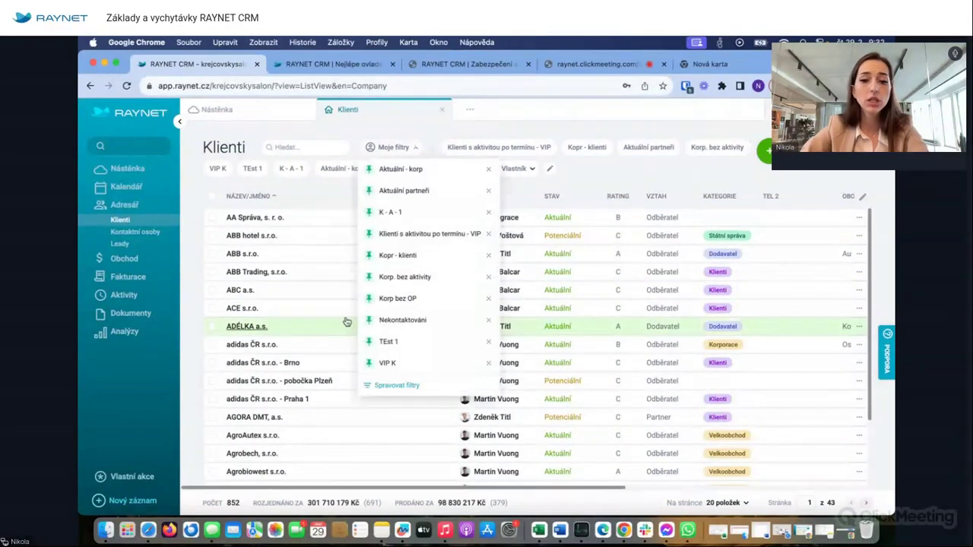
- In Spravovat filtry, share the VIP overdue-activity filter and tick four colleagues
click(390, 385)
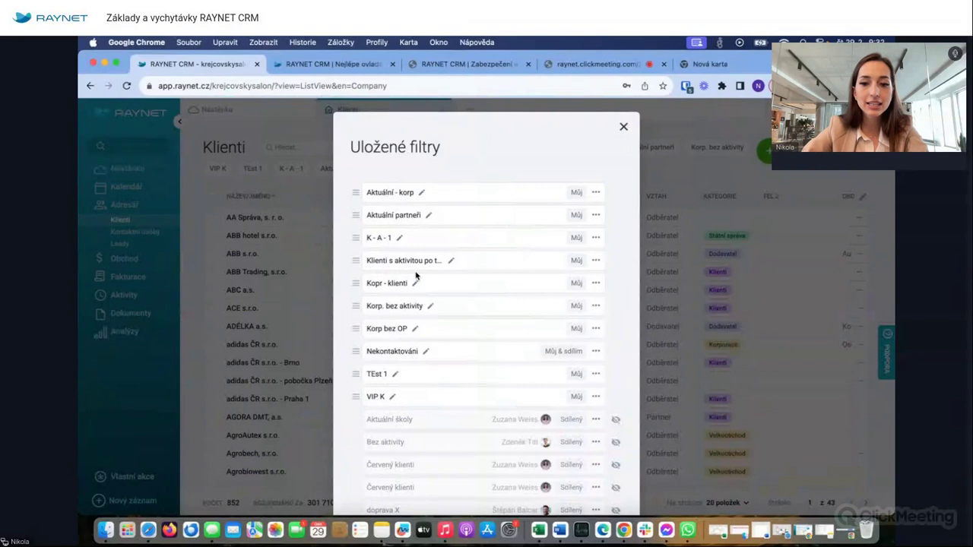
click(596, 260)
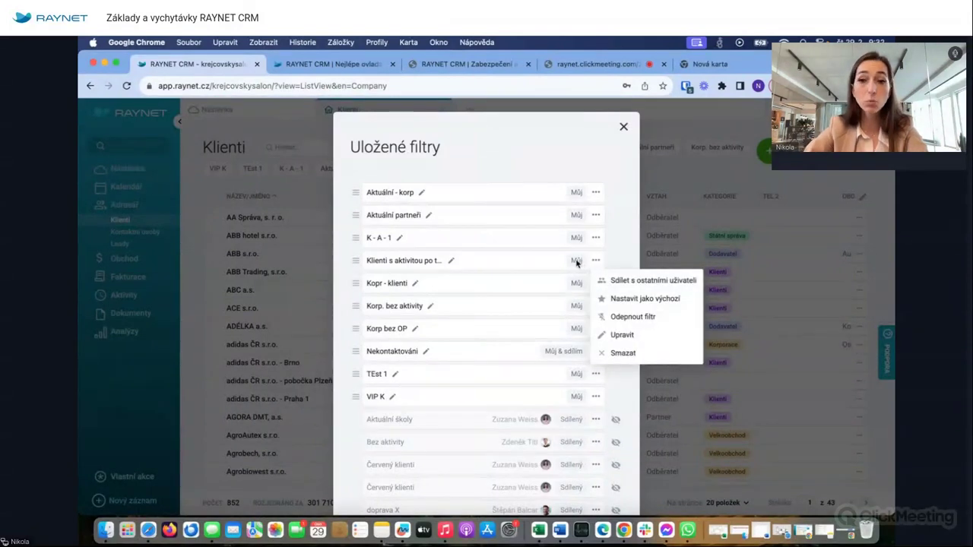
click(634, 288)
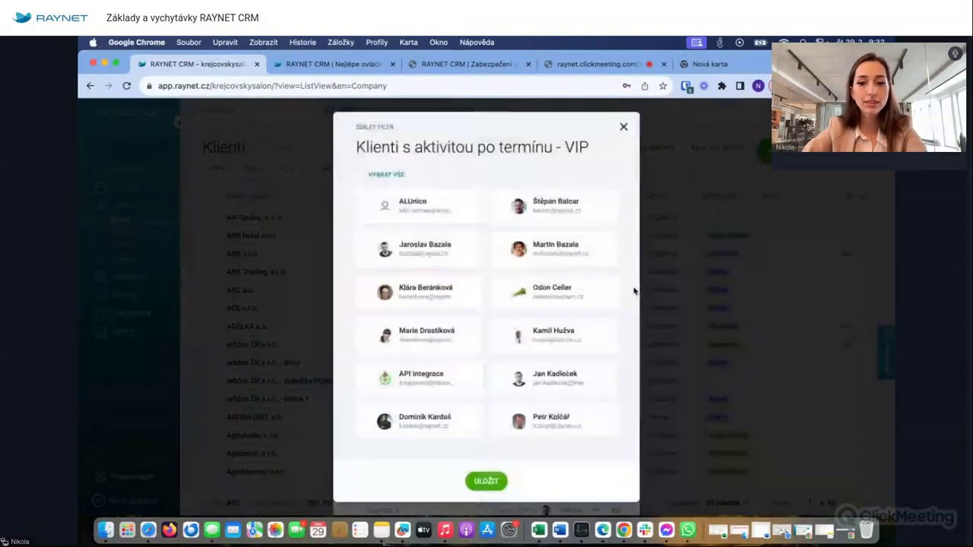
click(500, 205)
click(501, 249)
click(367, 292)
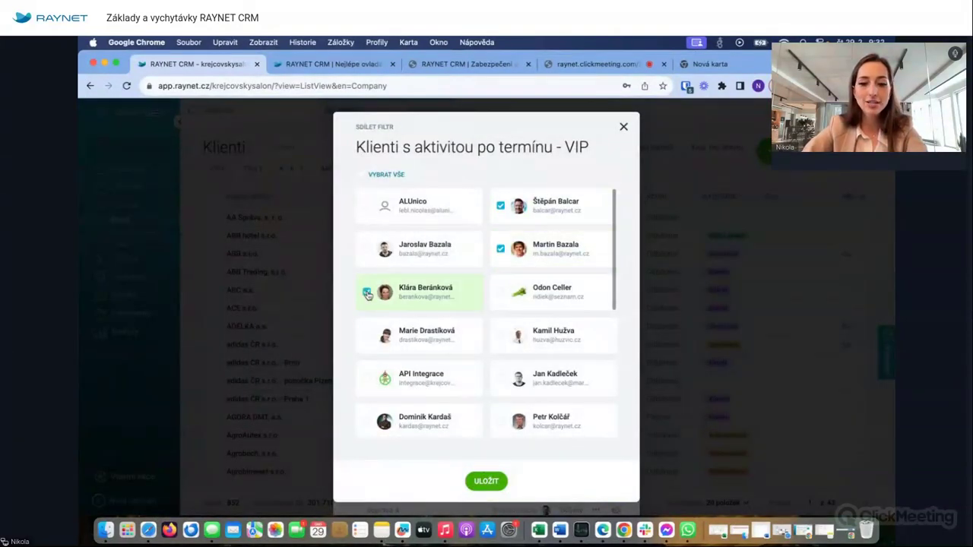
scroll(399, 350, down, 1)
scroll(384, 358, down, 1)
click(367, 357)
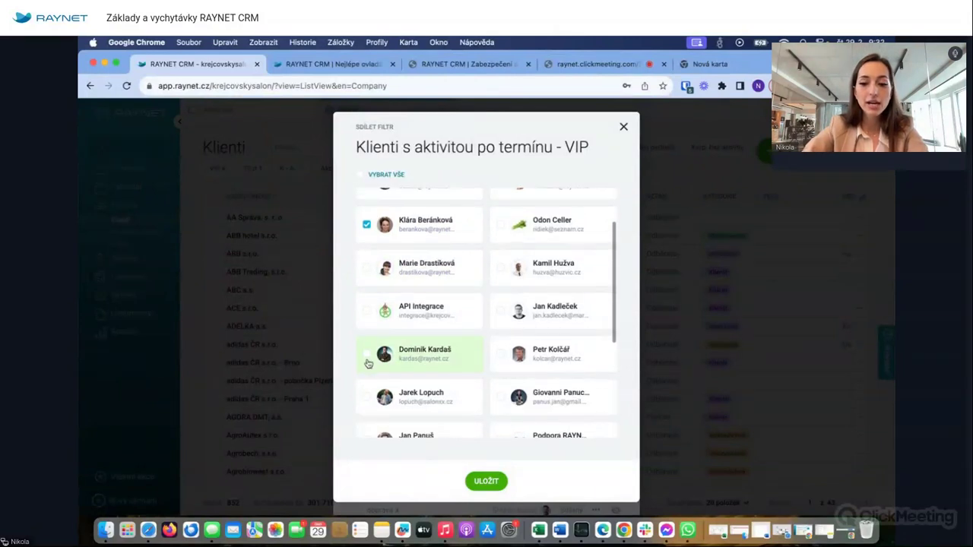
- Confirm the sharing, review the filter's options, and close filter management
click(486, 481)
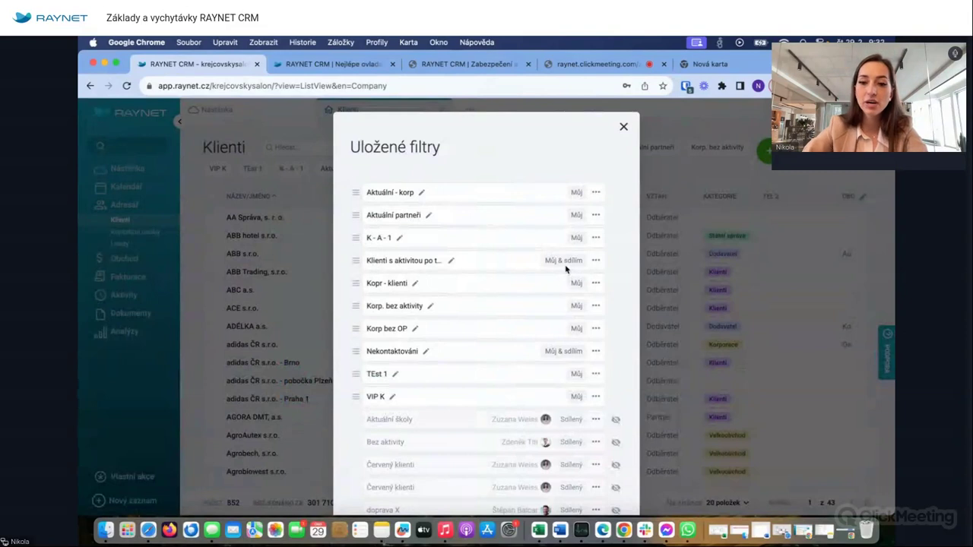
click(596, 261)
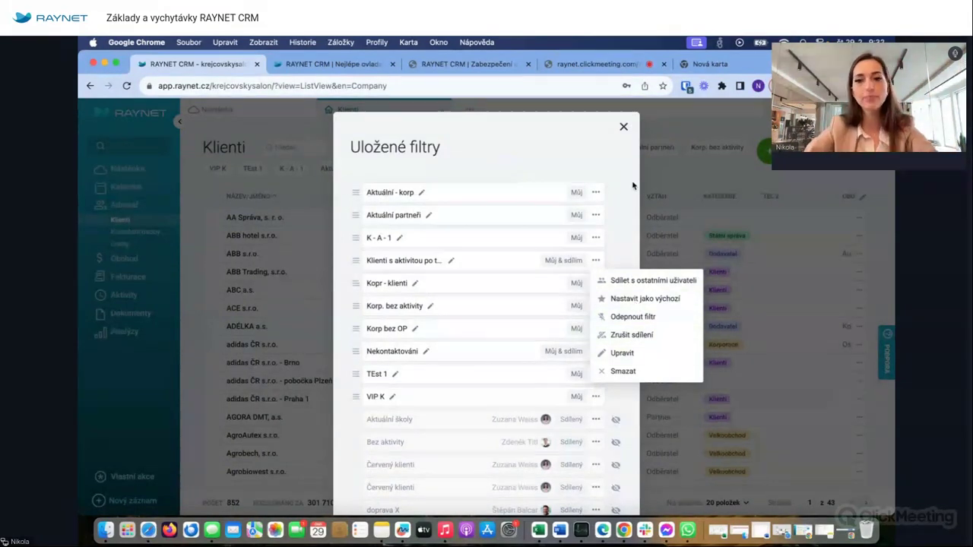
click(626, 127)
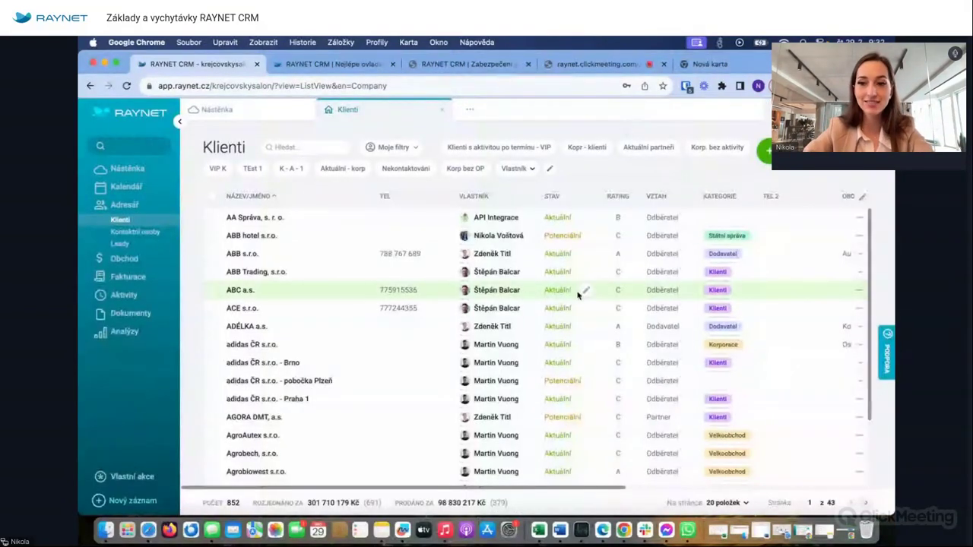
scroll(579, 293, right, 5)
- Open the ABB hotel s.r.o. client record from the Klienti list
scroll(579, 295, left, 5)
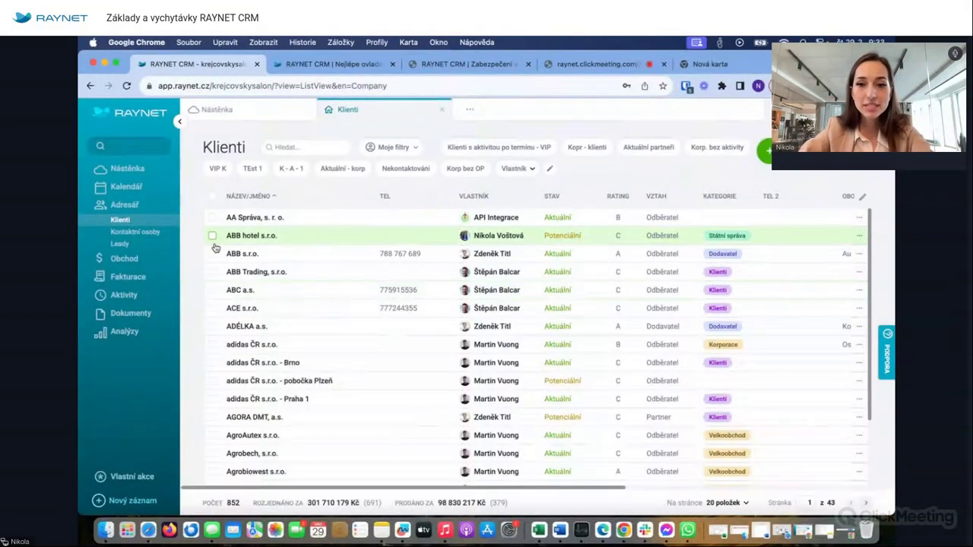
click(258, 238)
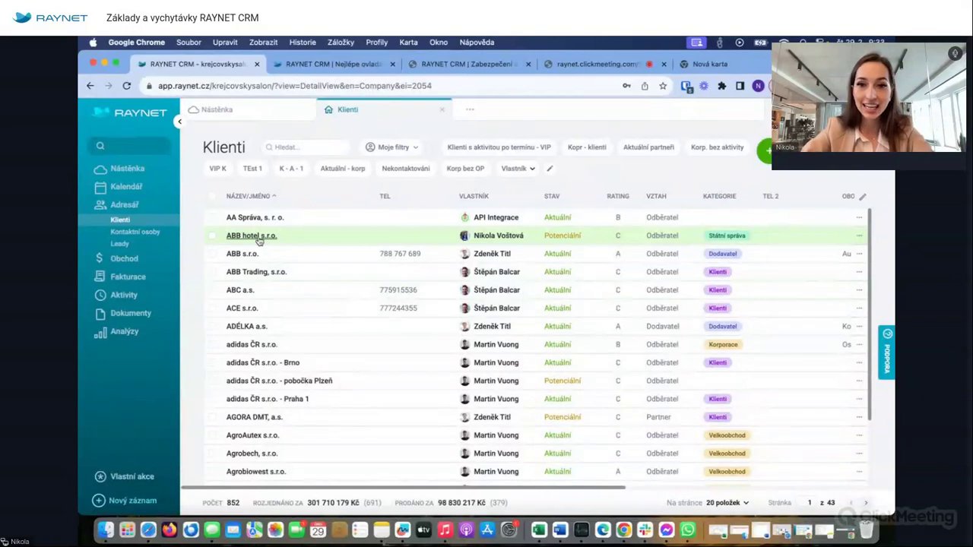
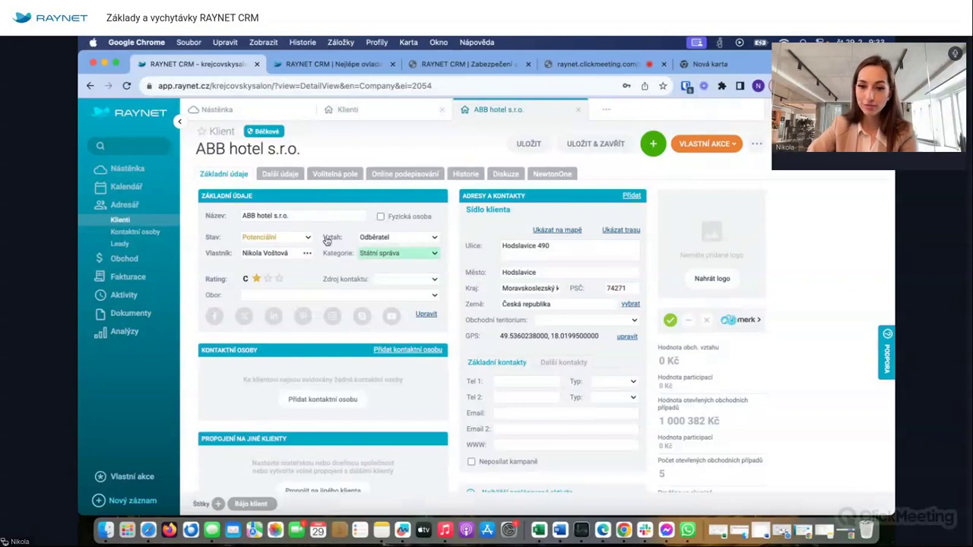
- Review the Vztah, Stav and Vlastník options of ABB hotel s.r.o., keeping the current values
click(396, 242)
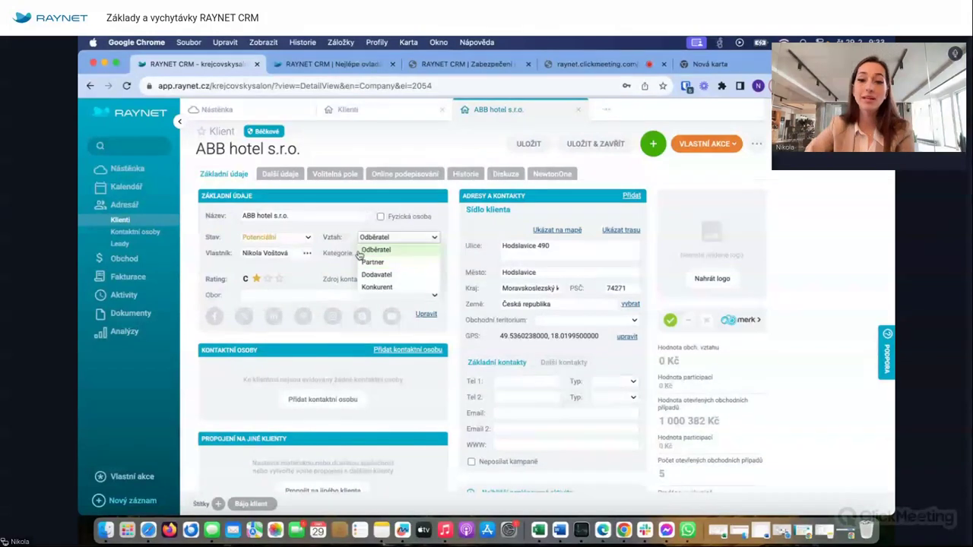
click(293, 240)
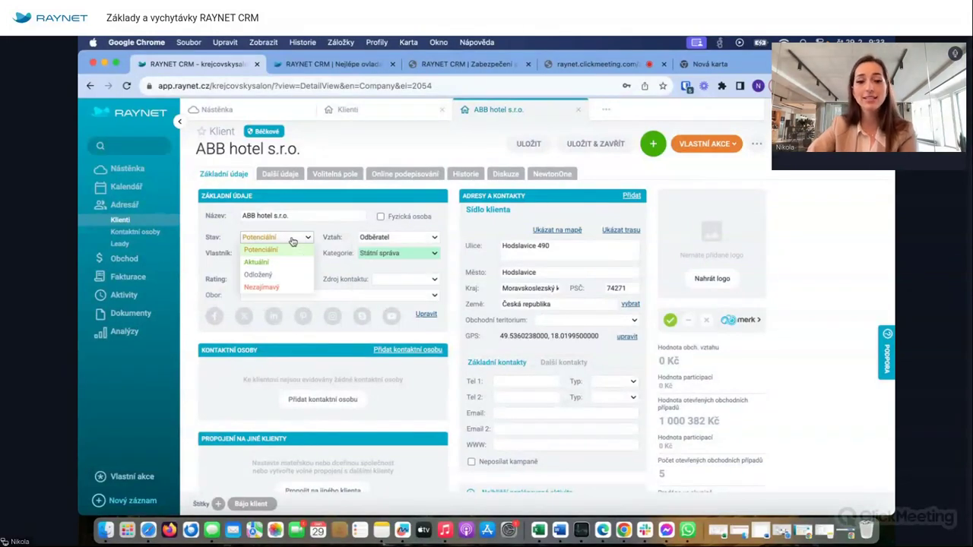
click(323, 236)
click(285, 257)
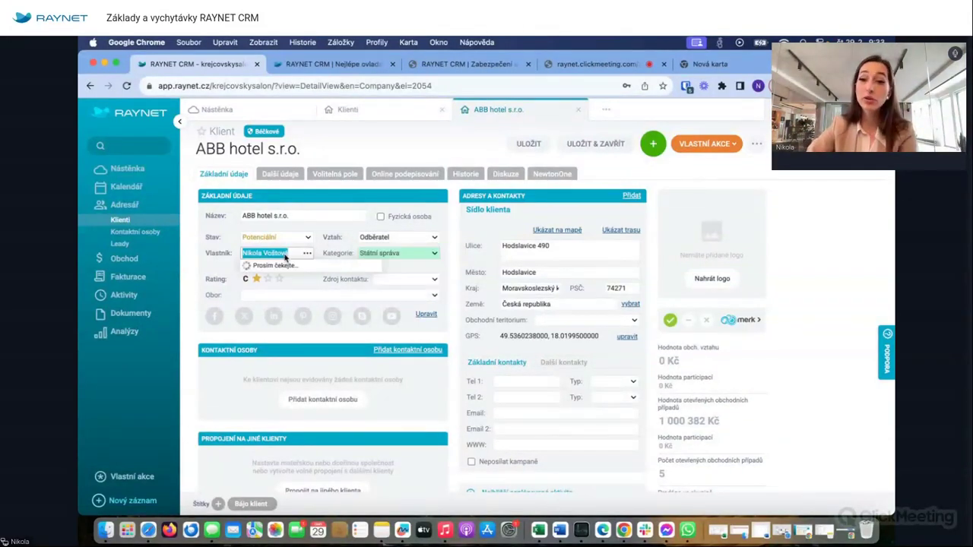
click(321, 244)
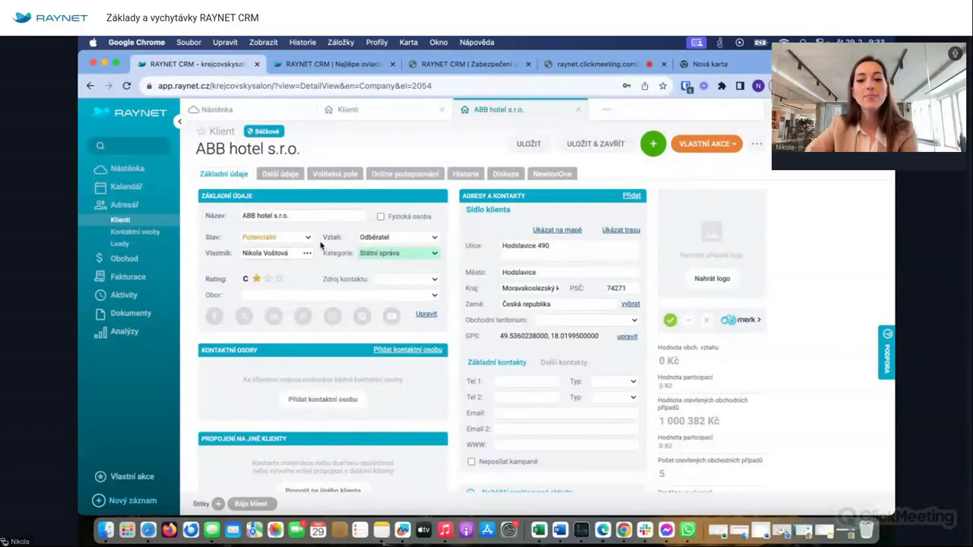
- Open the Kategorie list and its 'Editovat položky' category editor
click(427, 253)
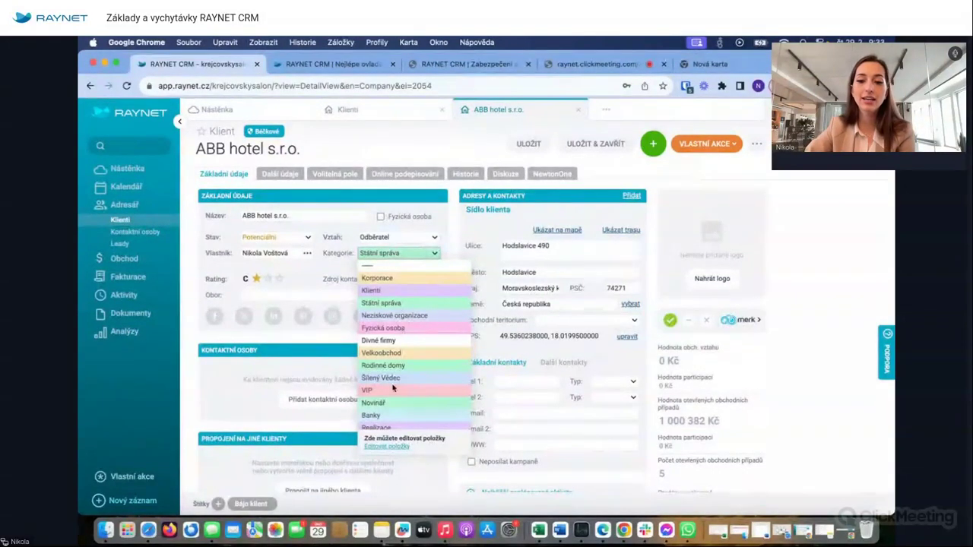
scroll(389, 394, down, 2)
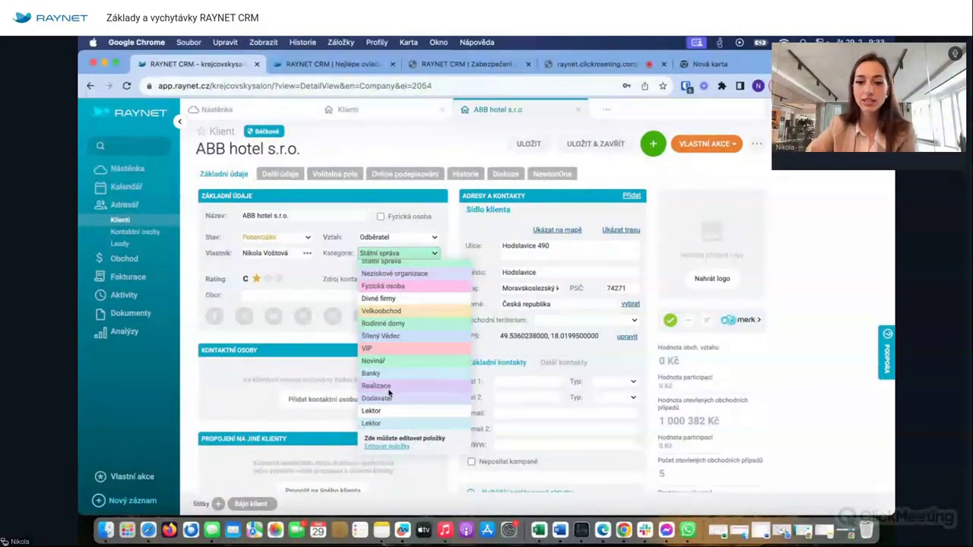
click(376, 447)
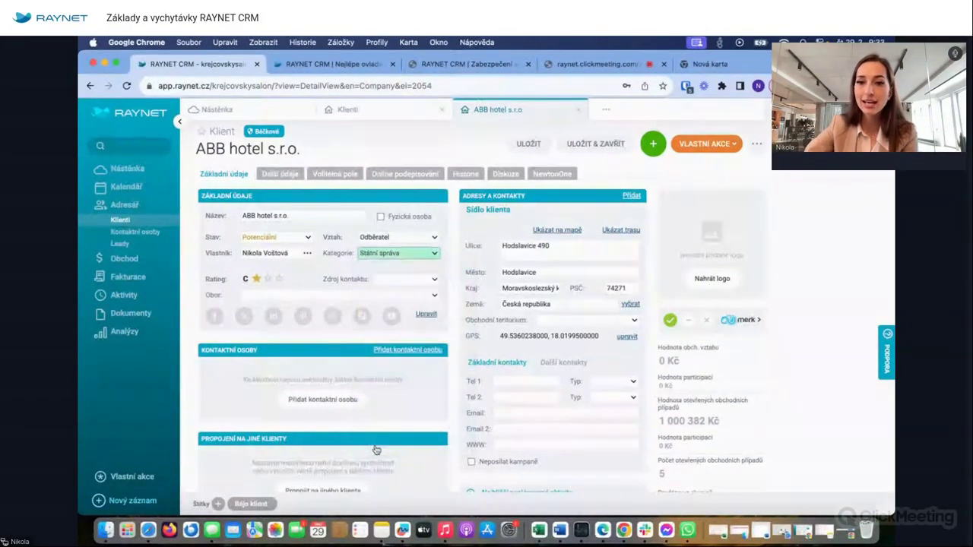
- Add a new category item 'Film' with its own colour and close the Kategorie editor
scroll(471, 343, down, 5)
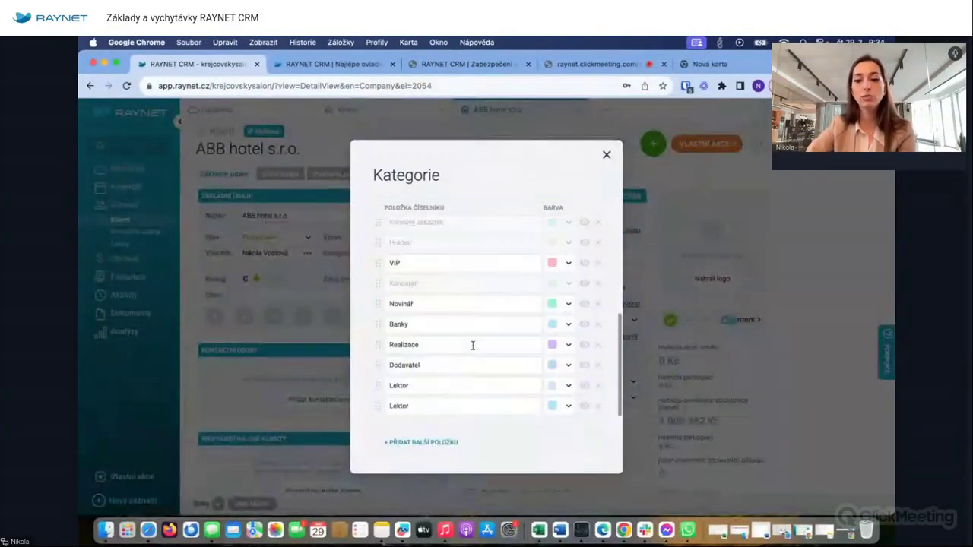
click(430, 444)
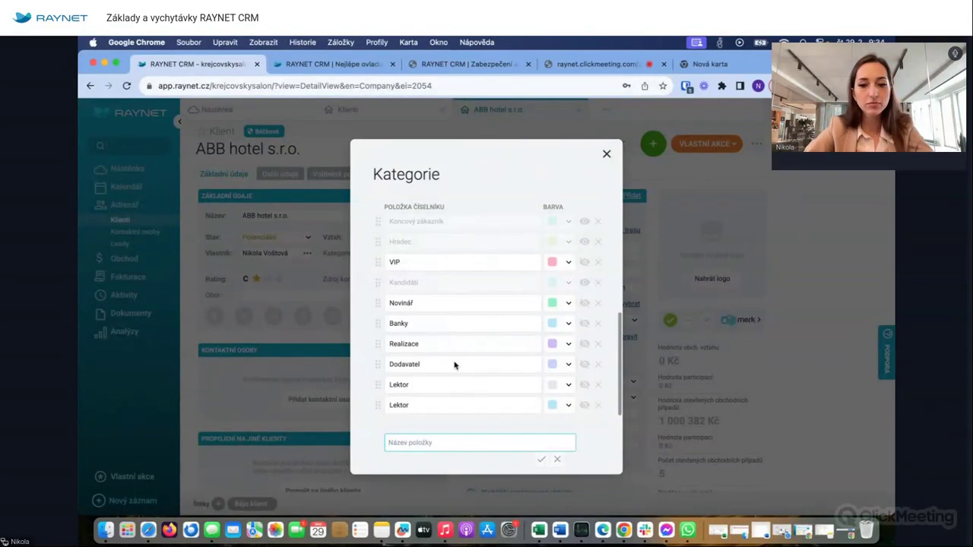
scroll(456, 350, up, 3)
scroll(452, 361, down, 5)
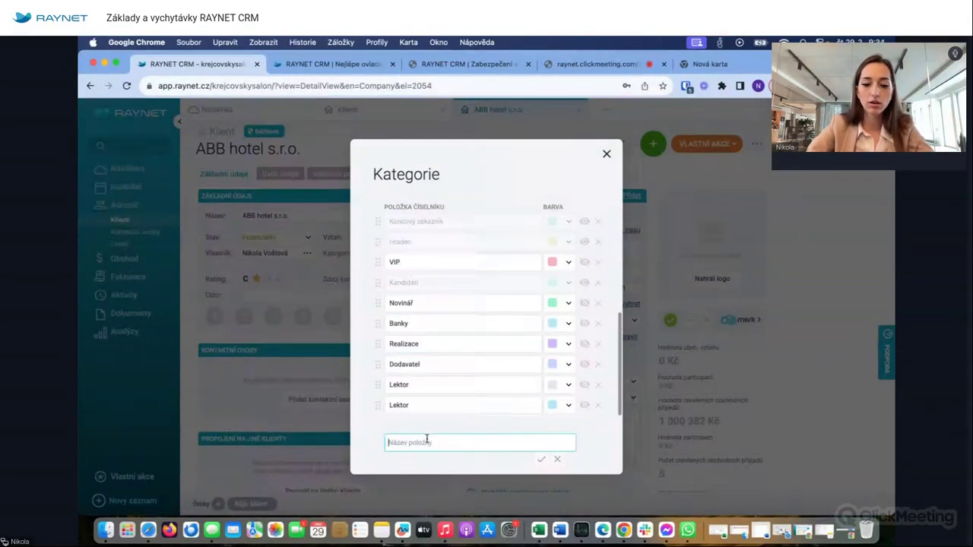
text(Film)
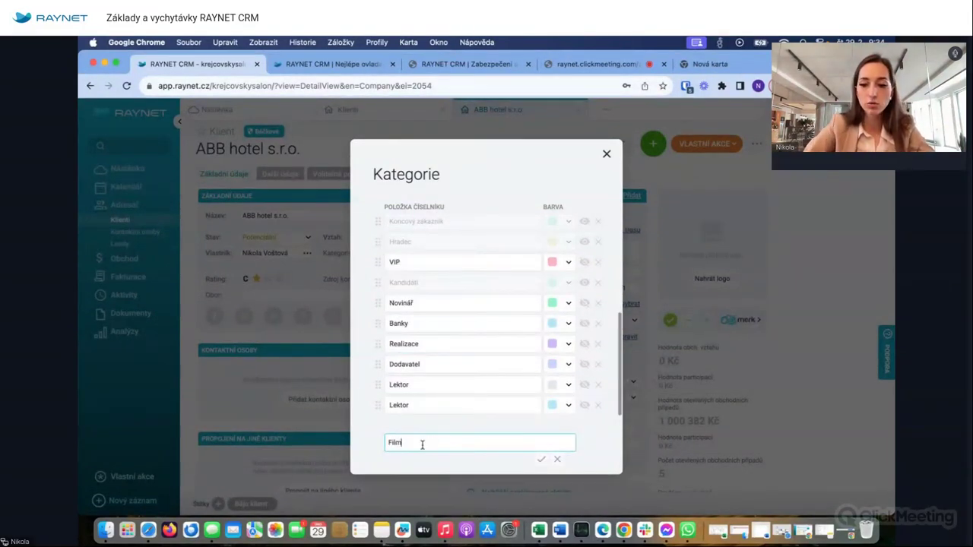
click(541, 459)
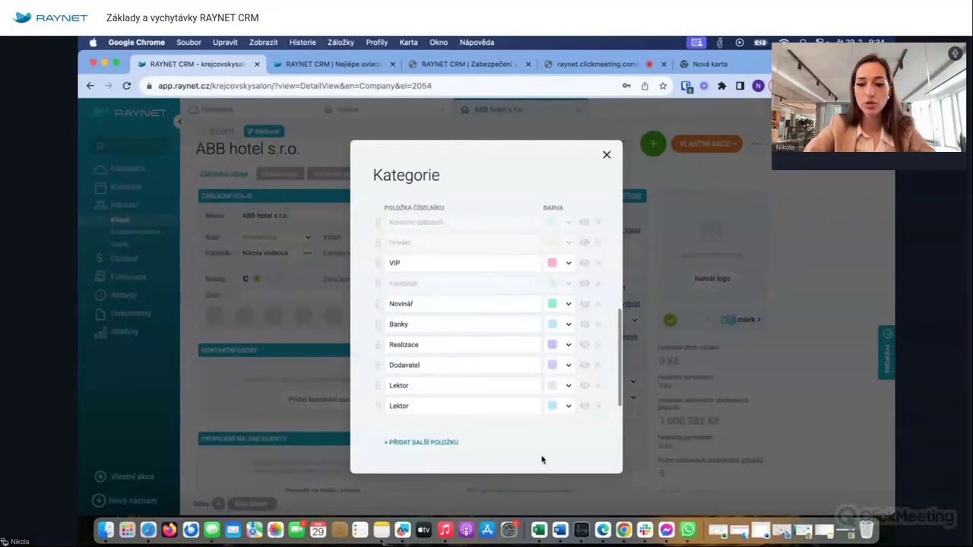
click(560, 406)
click(554, 289)
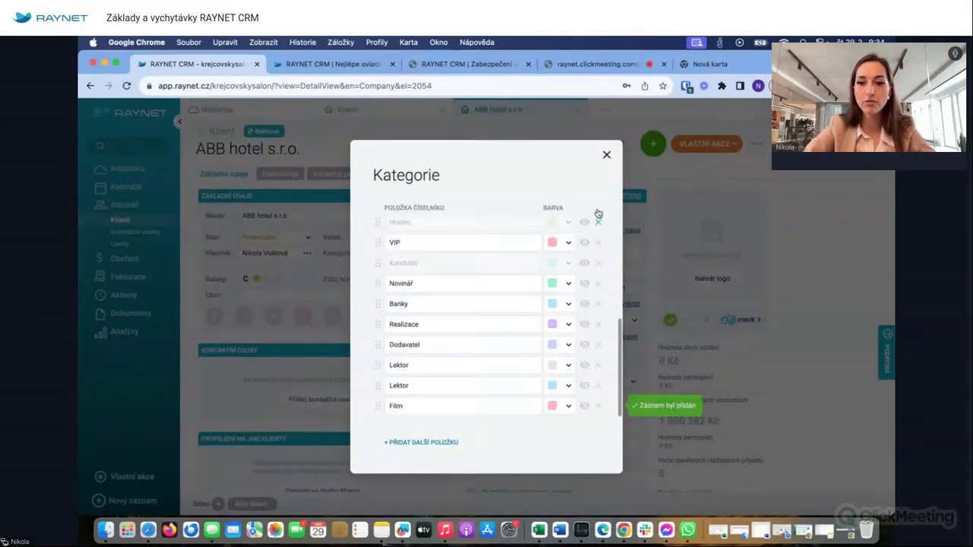
click(608, 156)
scroll(389, 410, down, 2)
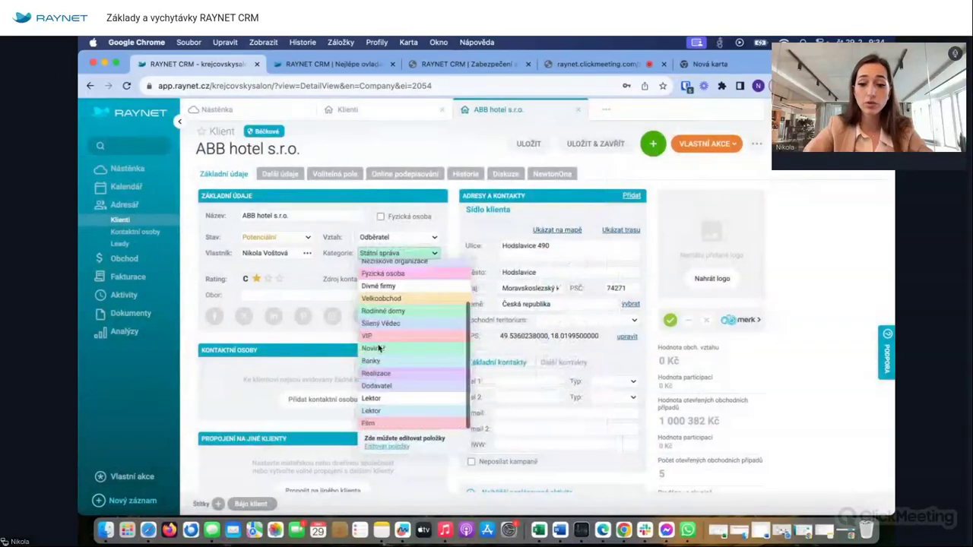
- Set the client's category to Film and save the record
click(390, 428)
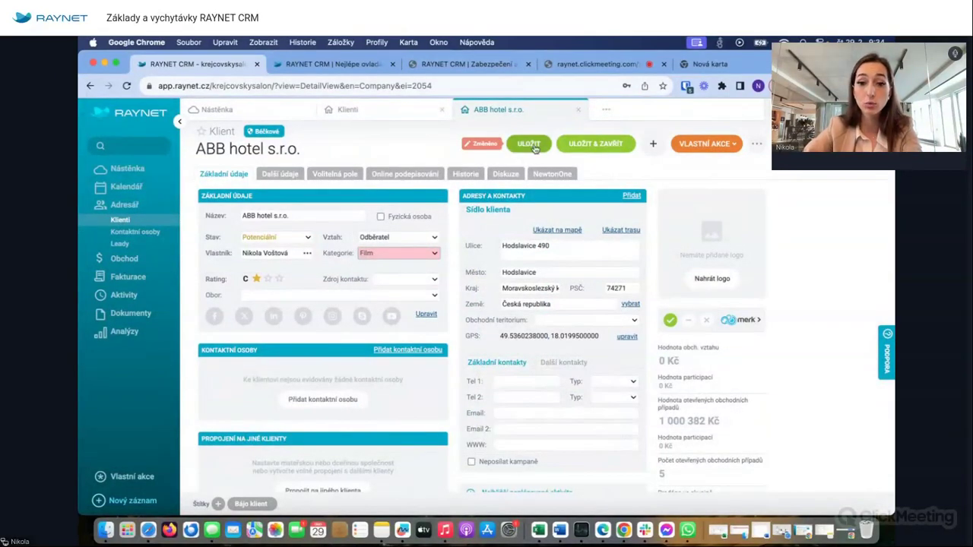
click(398, 279)
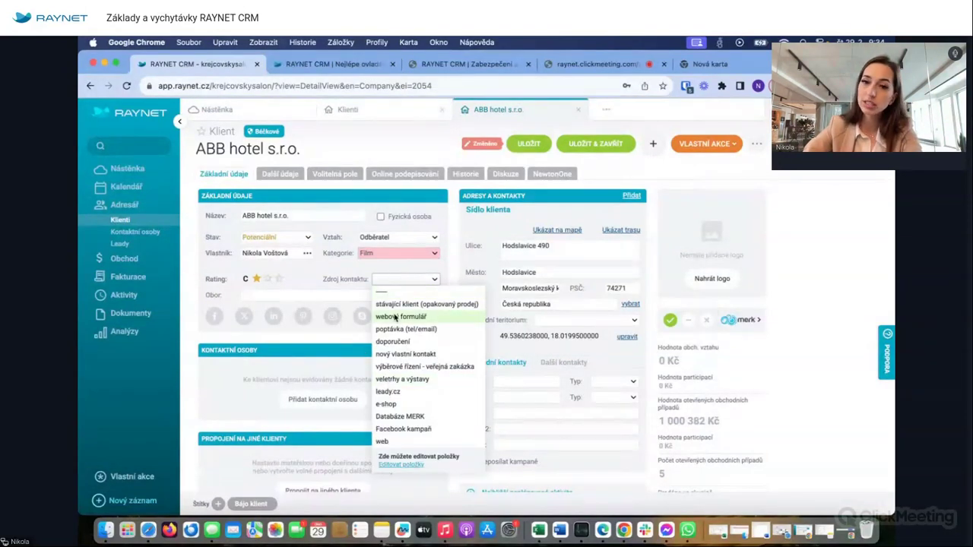
click(313, 279)
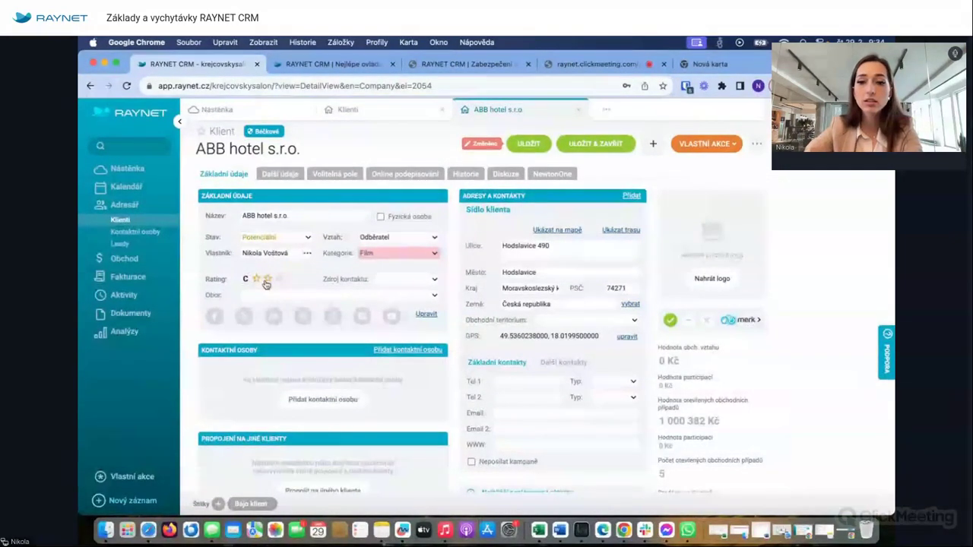
click(528, 144)
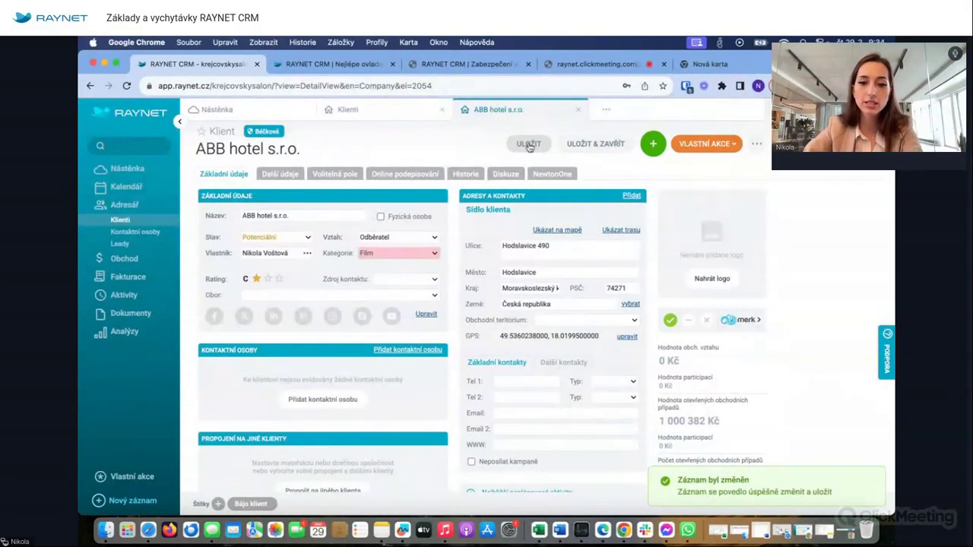
- Raise the client rating to A and save, leaving Obor and Sociální sítě unchanged
click(280, 279)
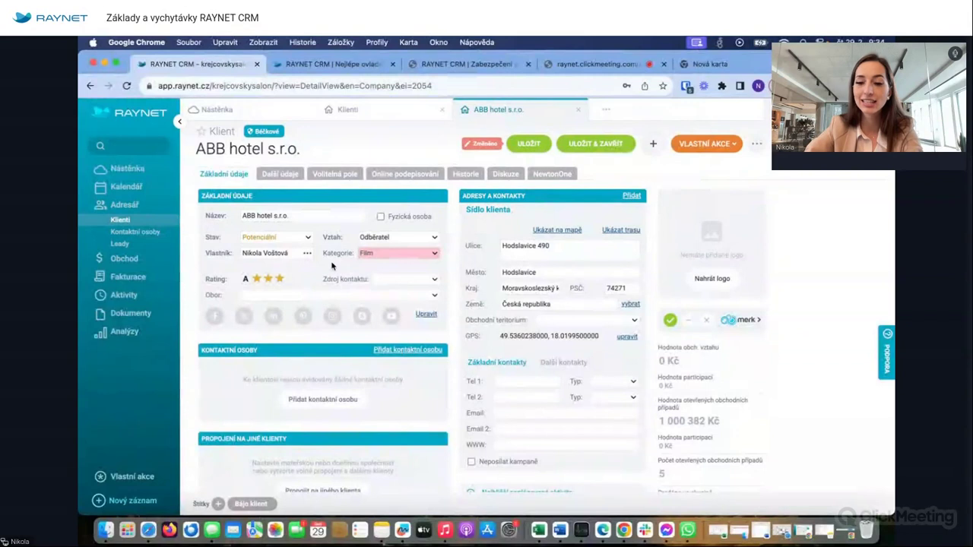
click(541, 144)
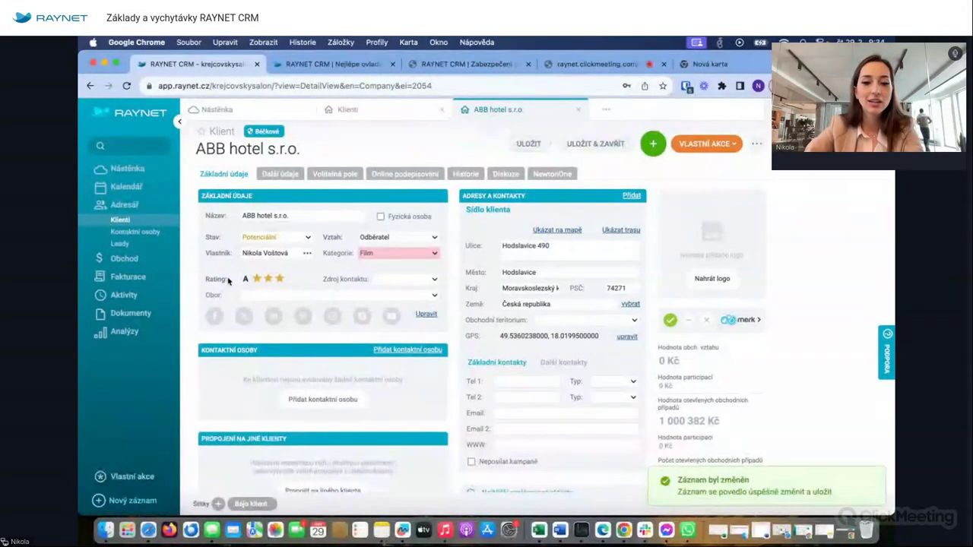
click(273, 295)
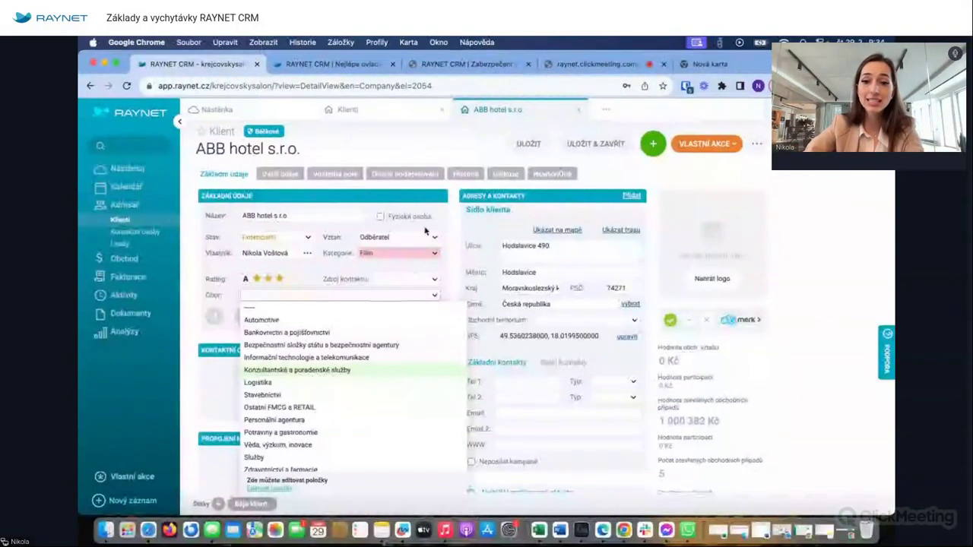
key(Escape)
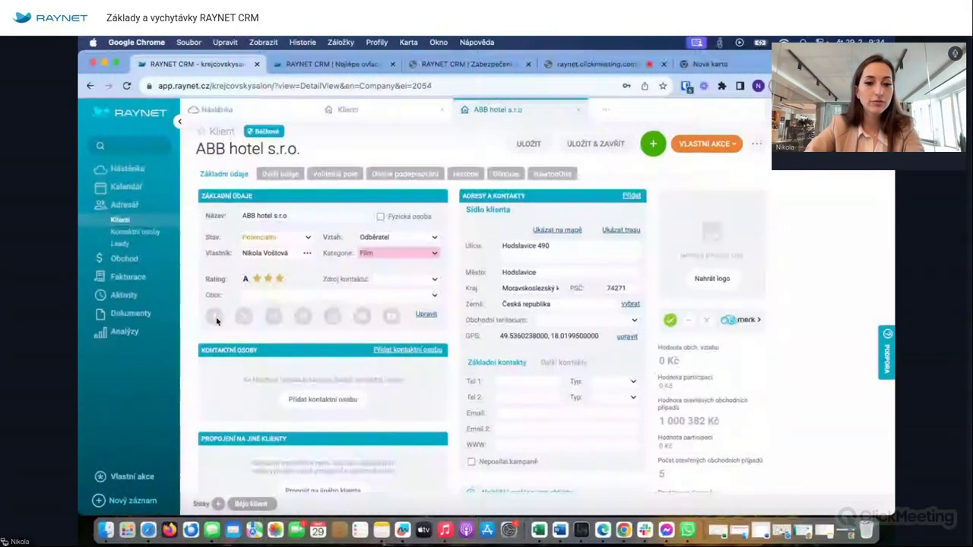
click(426, 314)
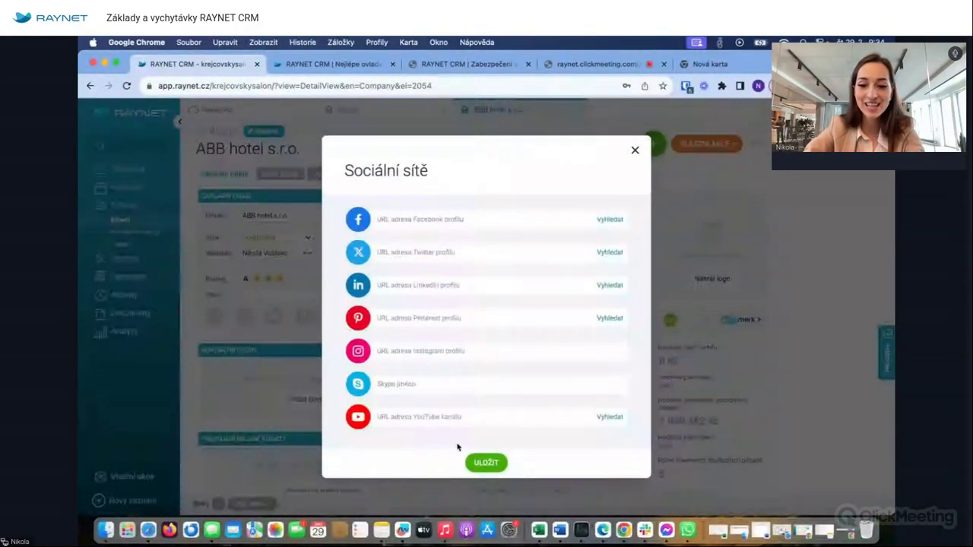
click(635, 151)
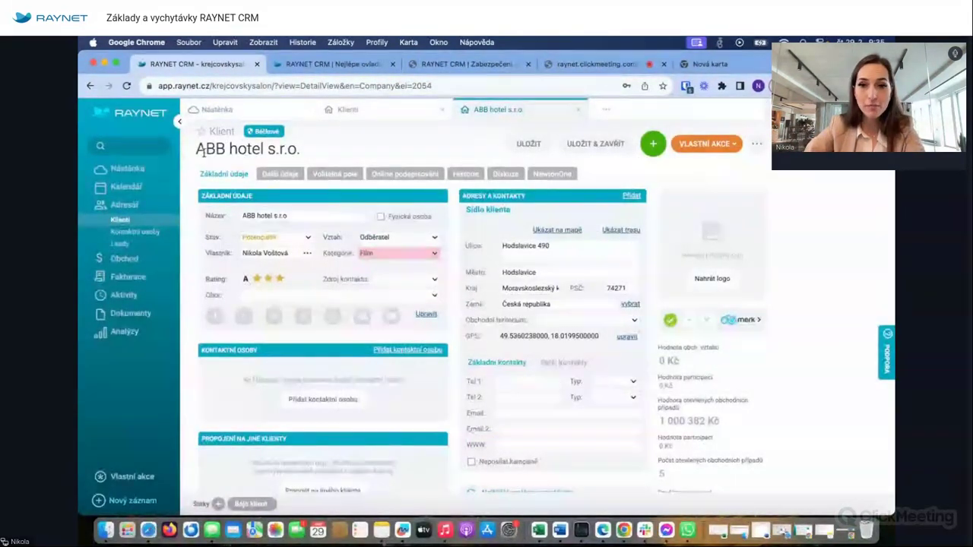
- Start a new contact person for ABB hotel and enter the contact's full name
click(325, 399)
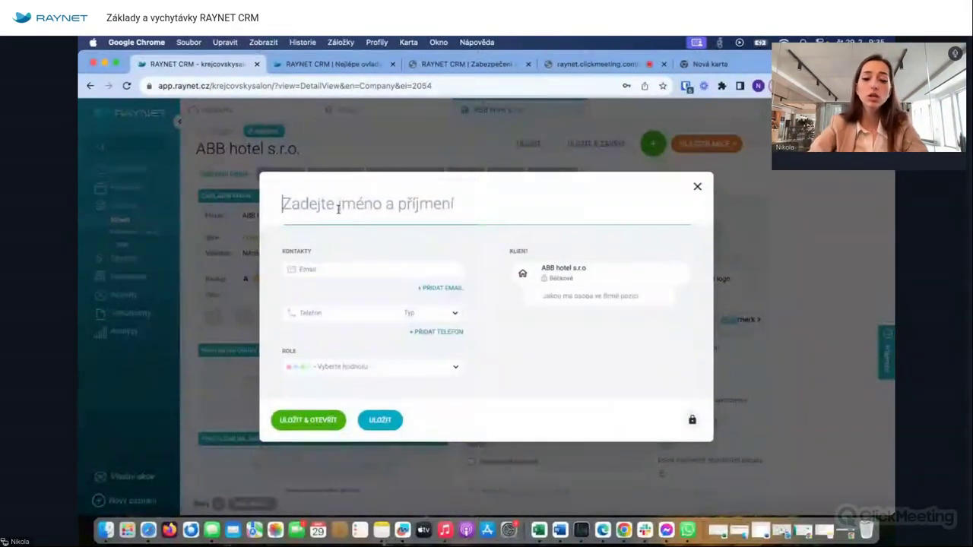
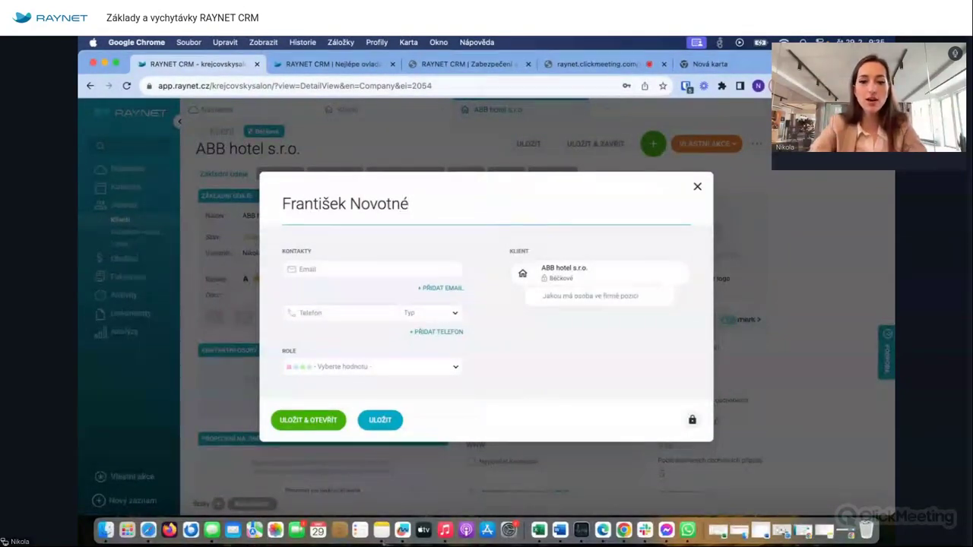
click(344, 270)
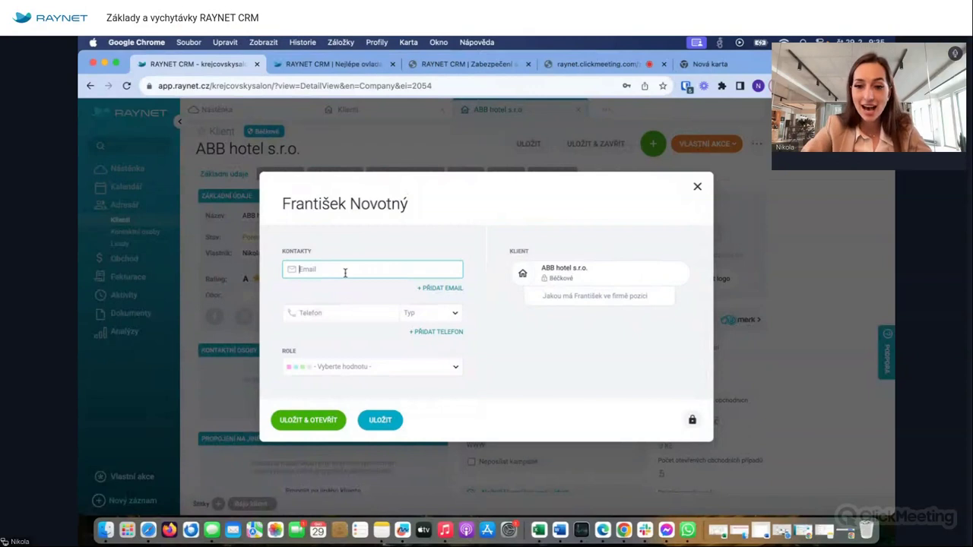
- Give the contact the position 'Ředitel marketingu' and save it
click(346, 313)
click(586, 296)
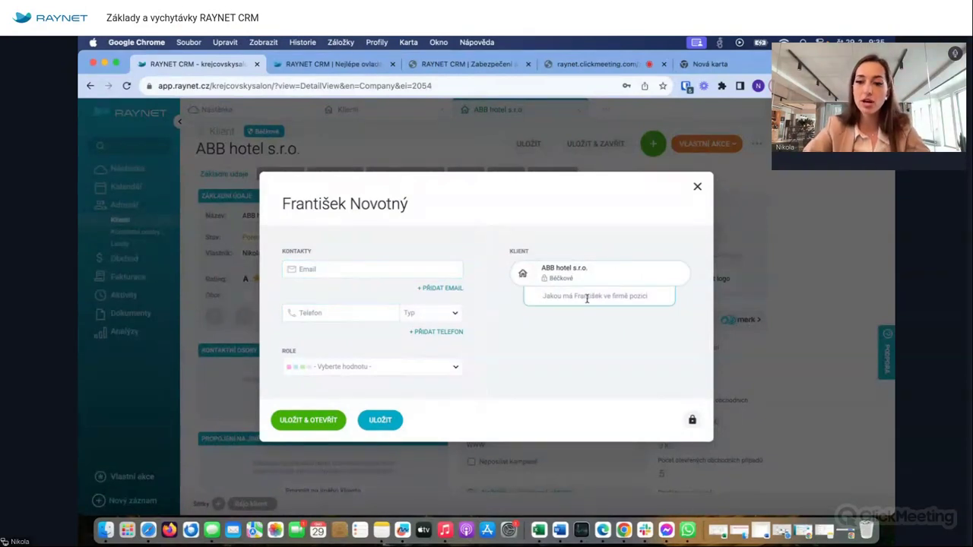
text(Ředitel marketin)
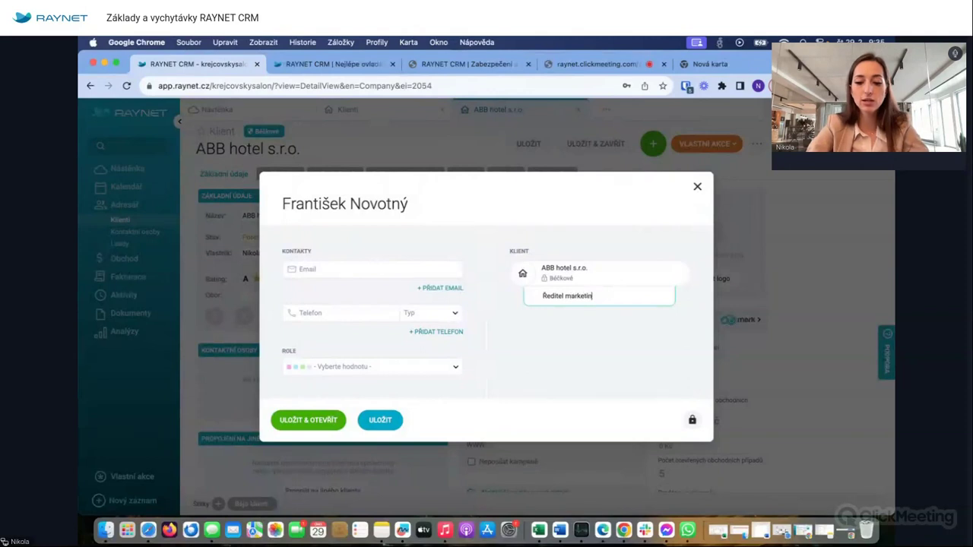
text(gu)
click(368, 418)
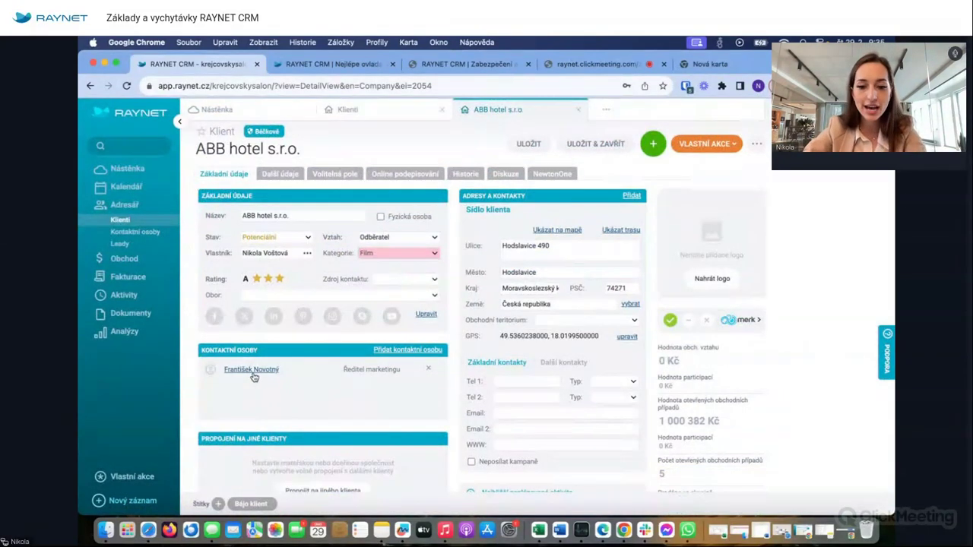
scroll(333, 399, down, 3)
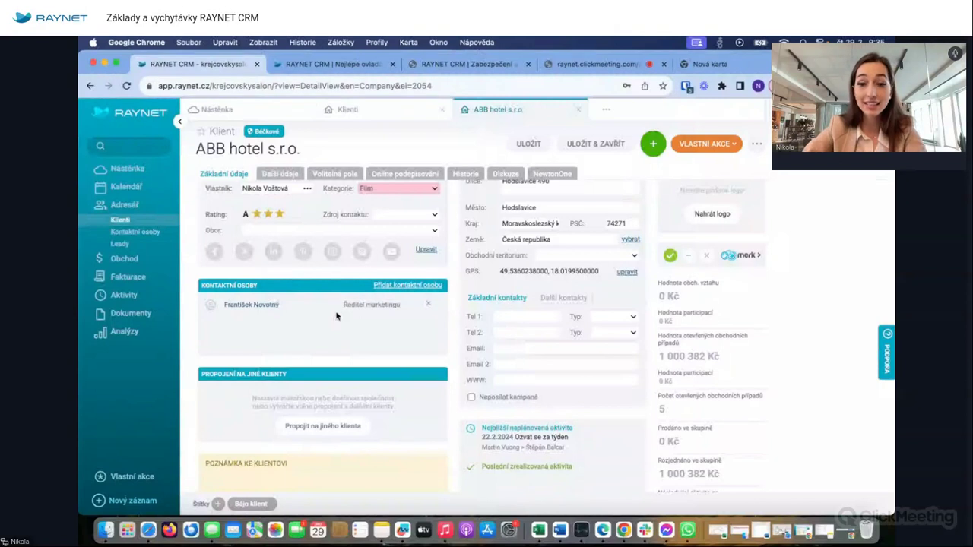
scroll(339, 320, down, 4)
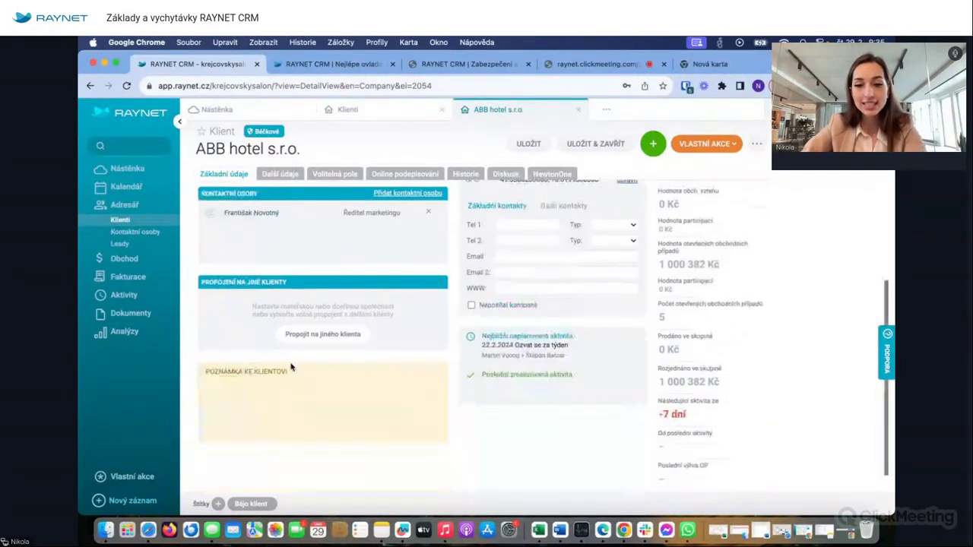
click(343, 331)
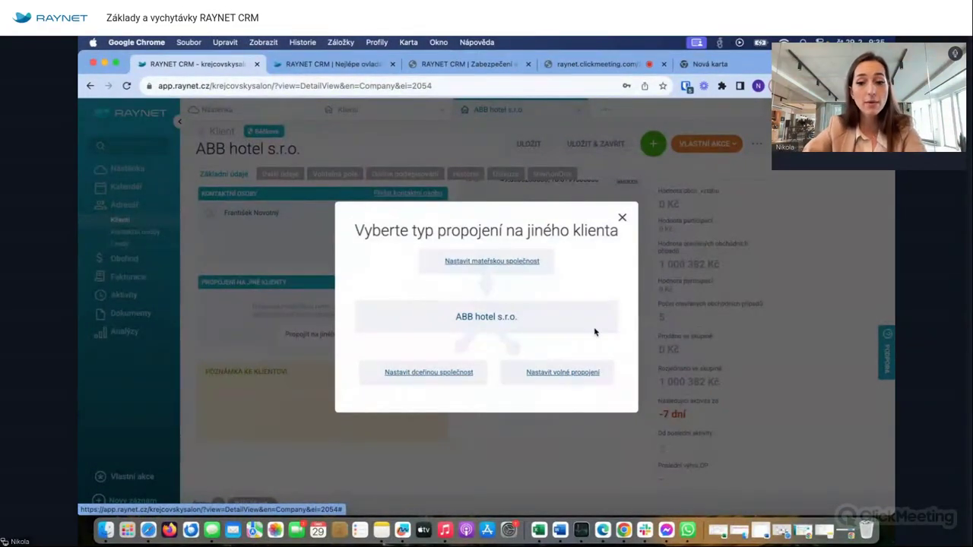
click(621, 219)
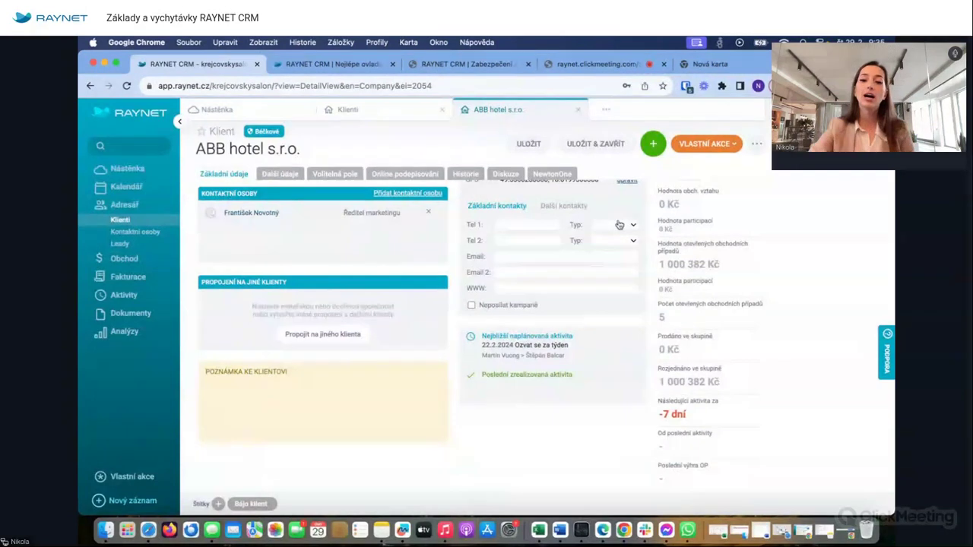
scroll(539, 226, up, 3)
scroll(539, 226, up, 1)
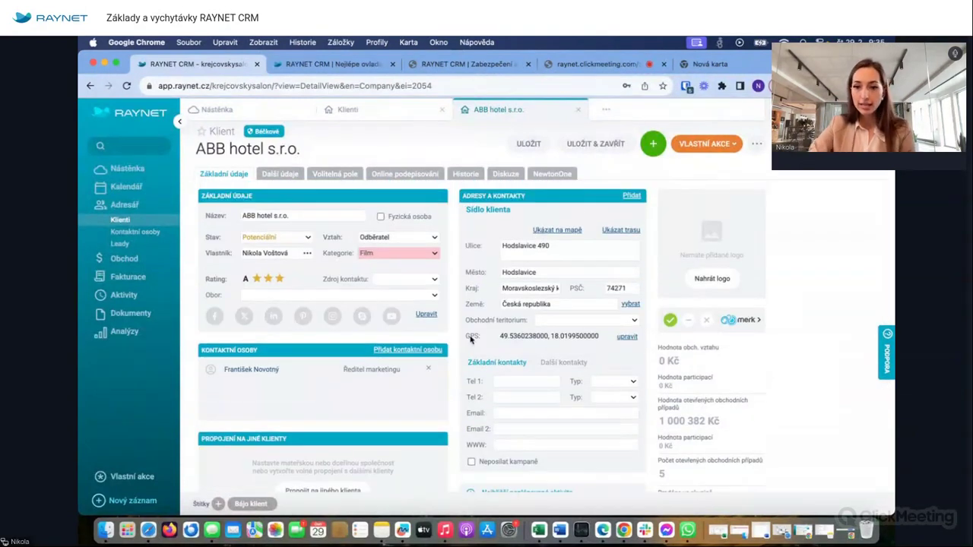
scroll(513, 330, down, 1)
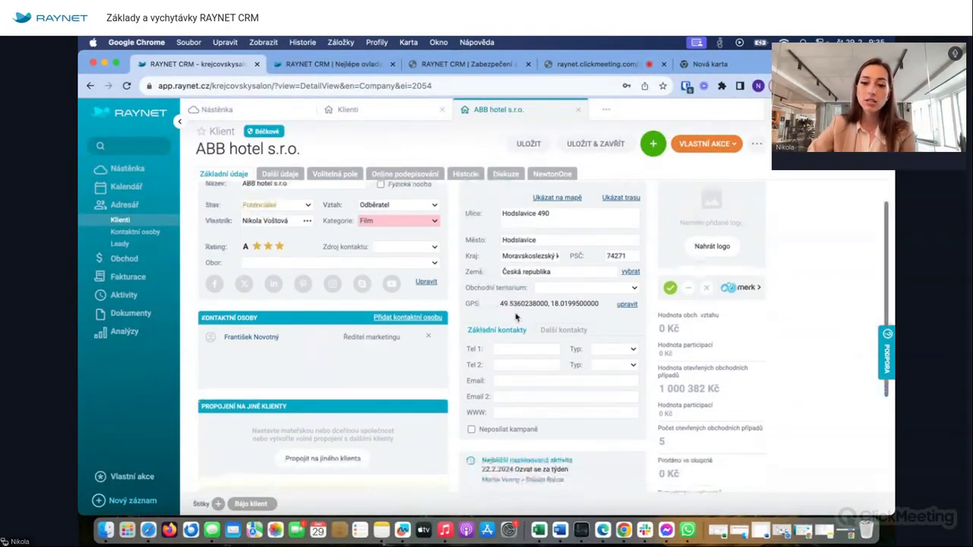
scroll(462, 381, up, 1)
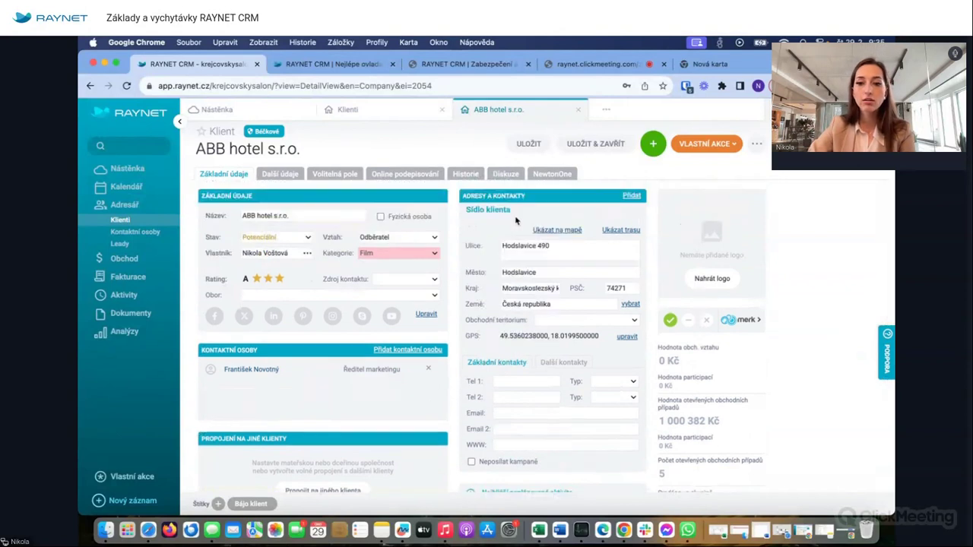
click(631, 196)
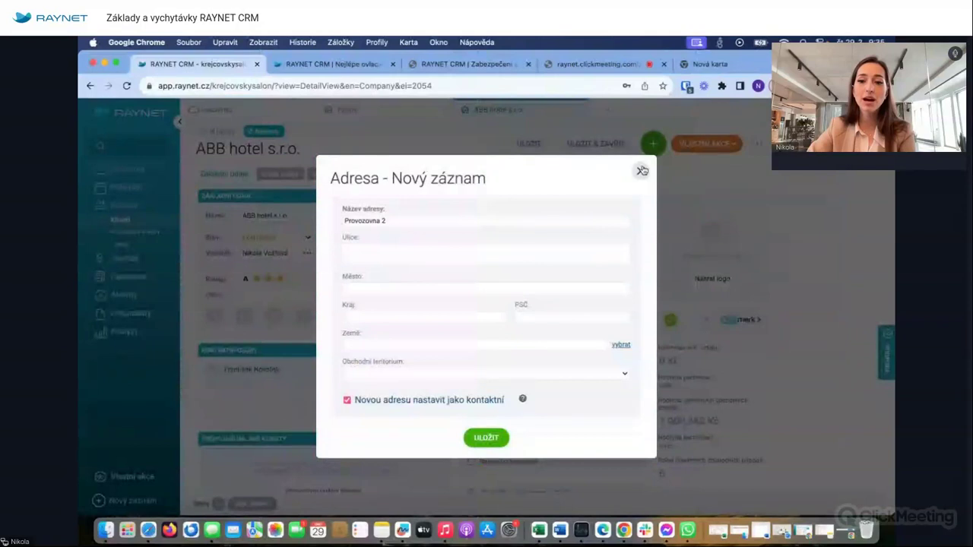
click(641, 168)
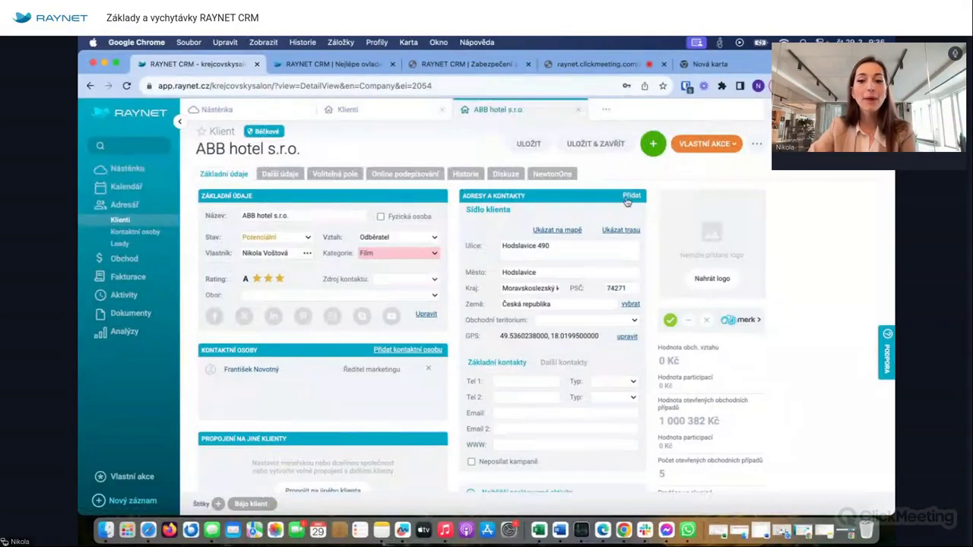
click(632, 196)
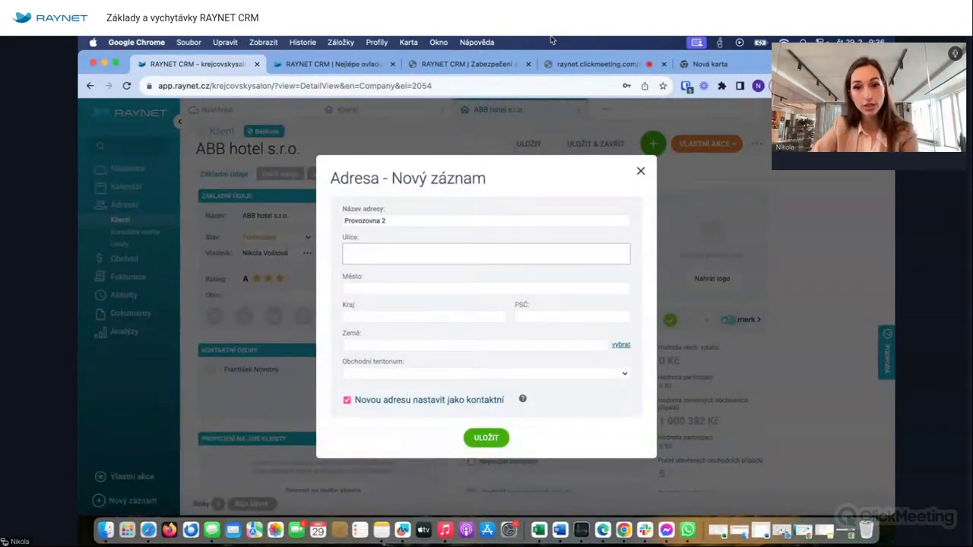
click(641, 171)
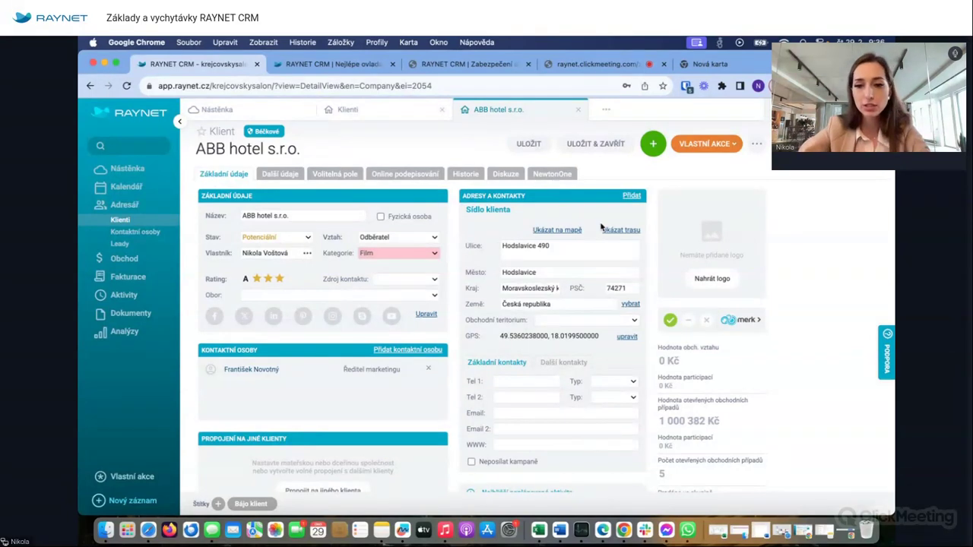
click(632, 198)
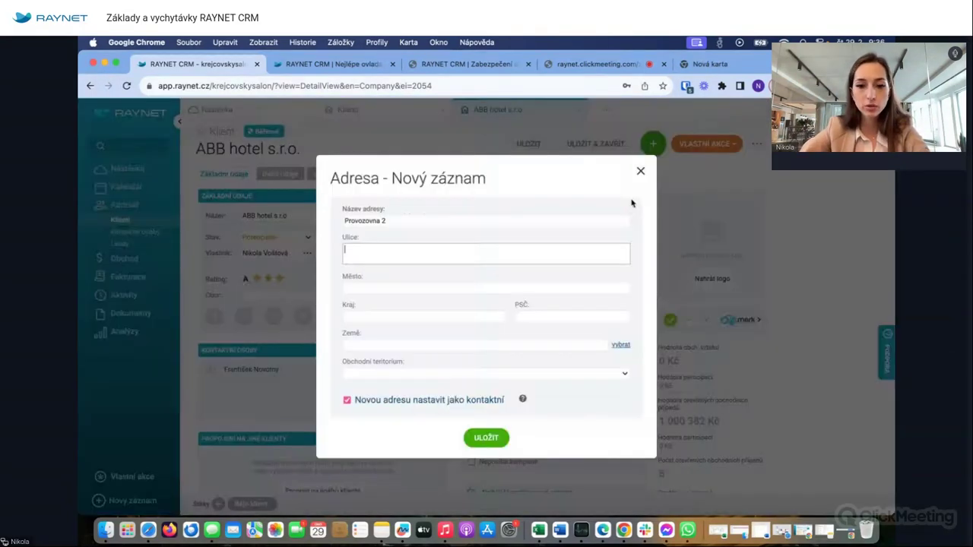
click(641, 171)
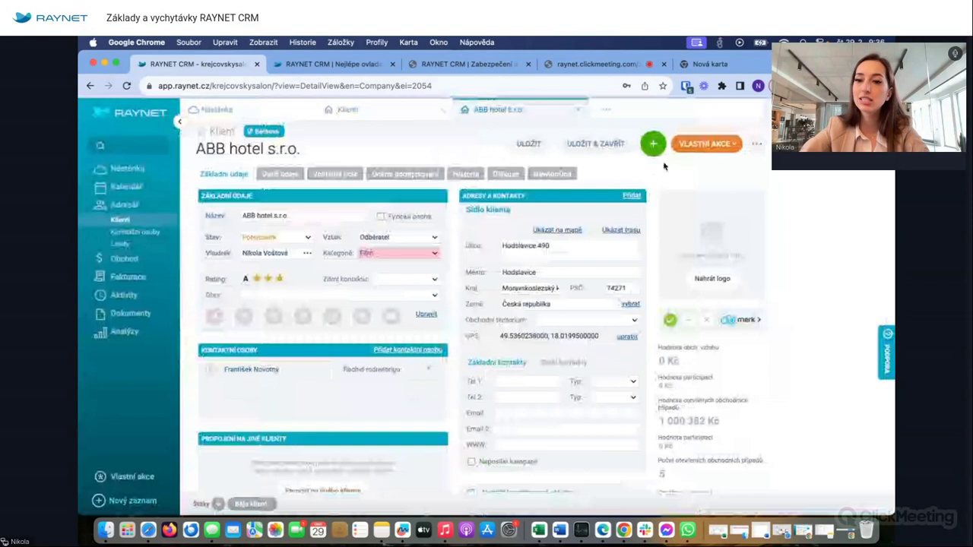
click(659, 140)
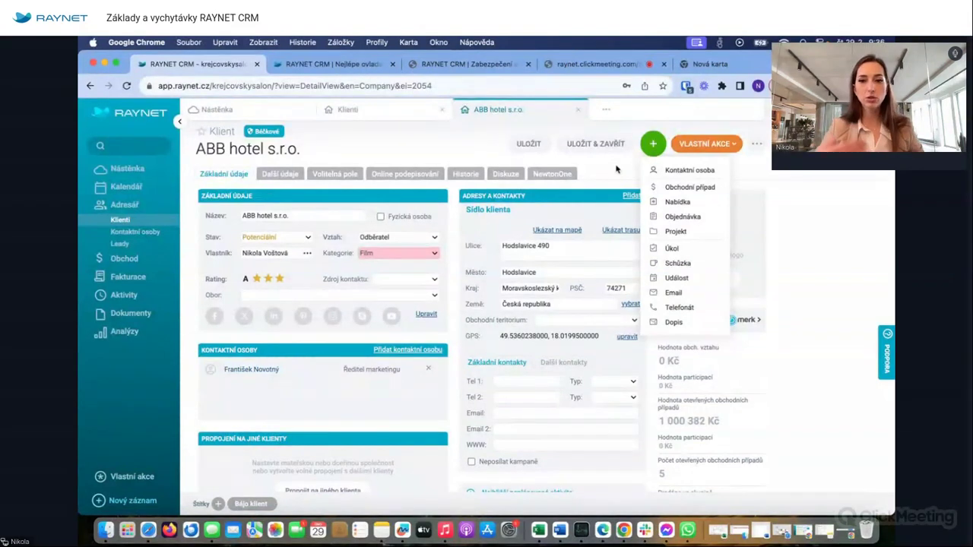
- Open the Historie tab of the ABB hotel s.r.o. client record
click(465, 174)
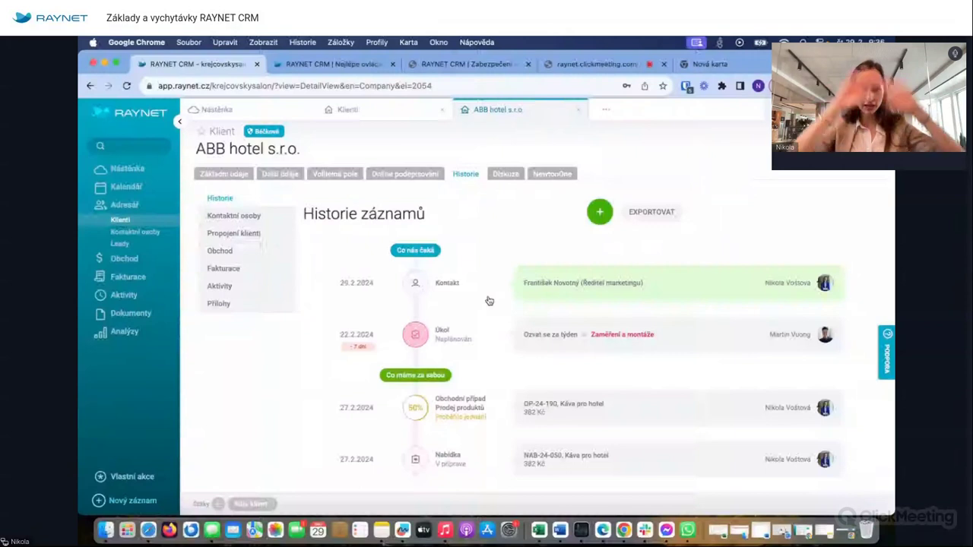
- Return to the client's Základní údaje, then switch to the Klienti list of all clients
drag(197, 149, 266, 149)
click(265, 149)
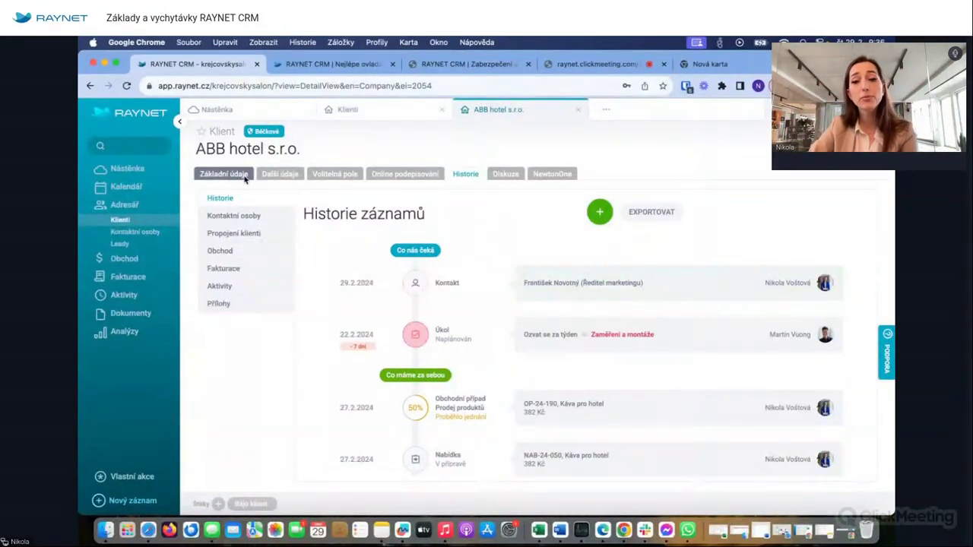
click(225, 174)
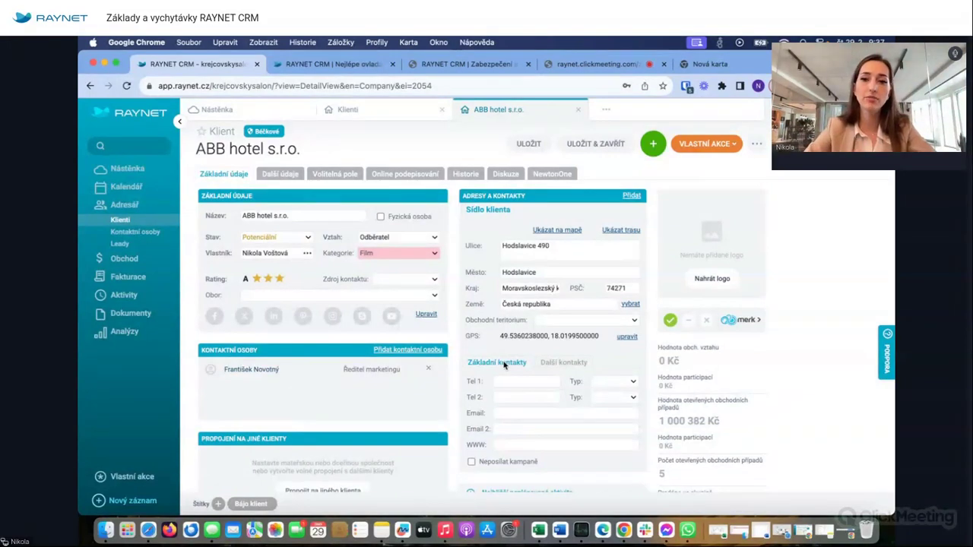
click(382, 106)
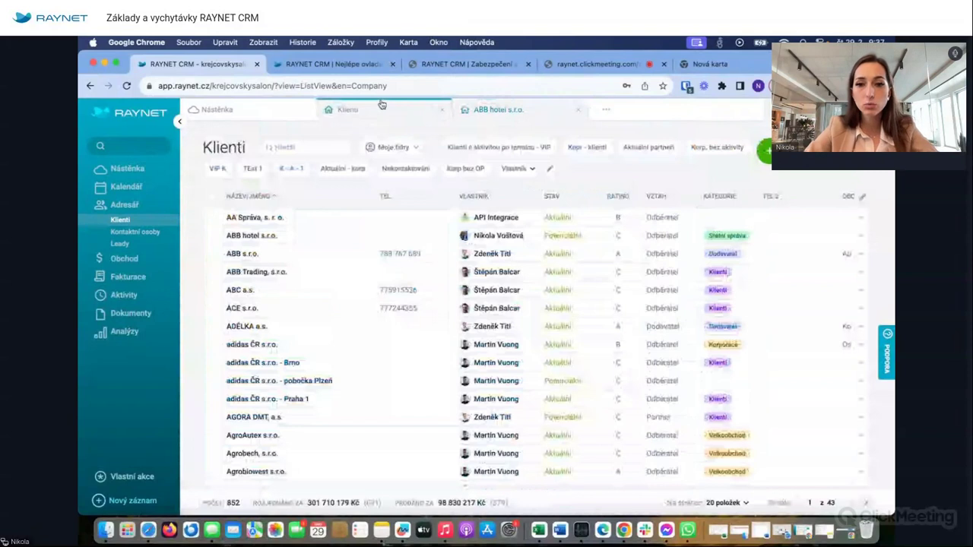
- Start a new client 'ABB' and fill it from the ABB s.r.o. register data
click(764, 150)
click(383, 157)
text(ABB)
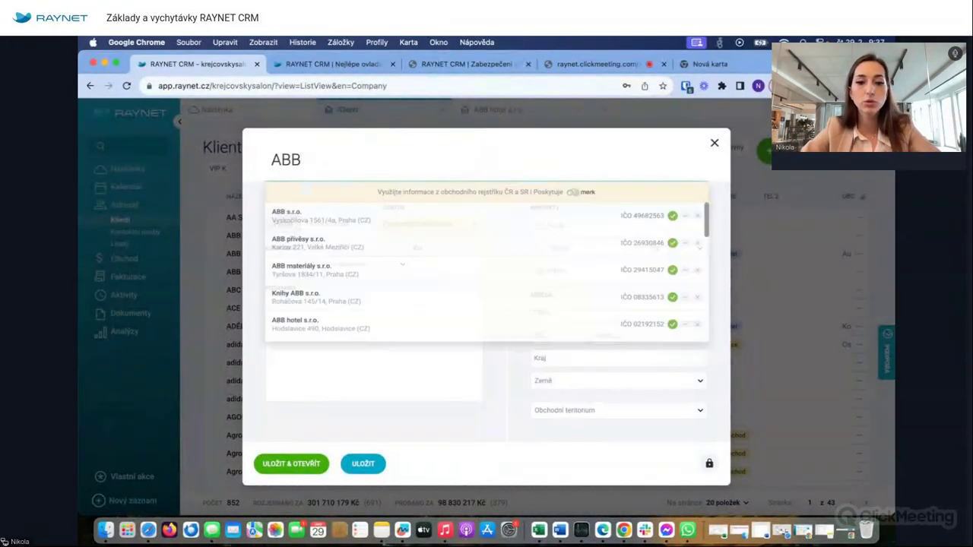
click(346, 217)
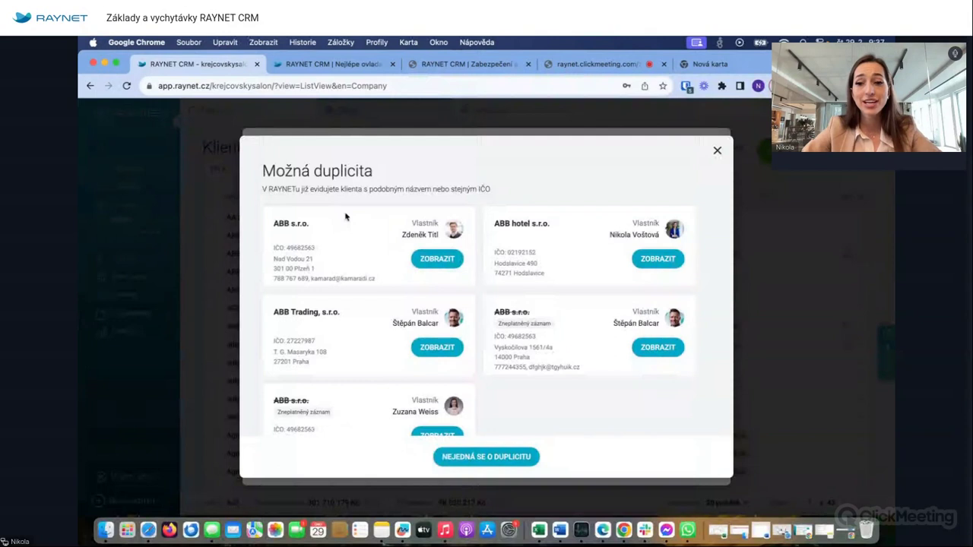
- Dismiss the possible-duplicate warning, discard the new client form, and reopen ABB hotel's Další údaje
click(717, 149)
click(715, 145)
scroll(355, 392, down, 3)
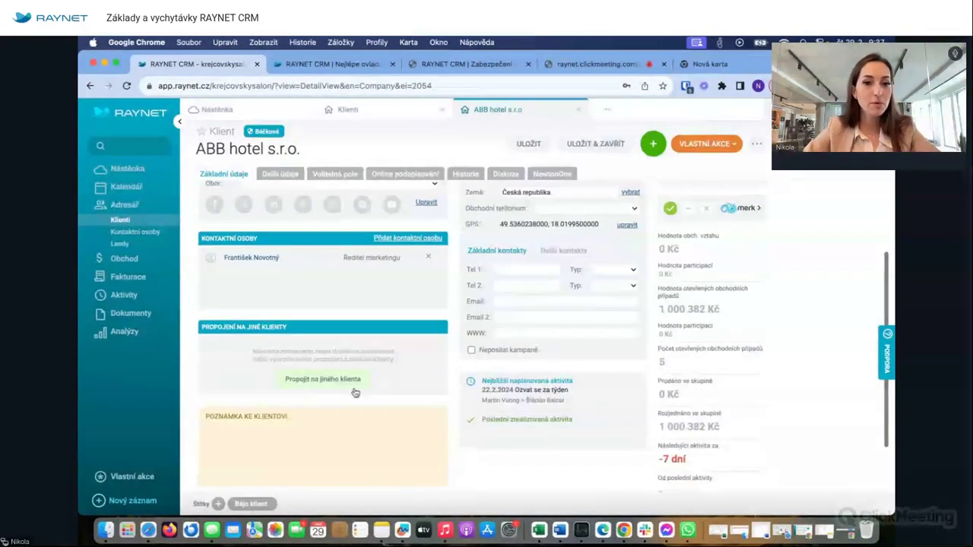
scroll(470, 296, up, 3)
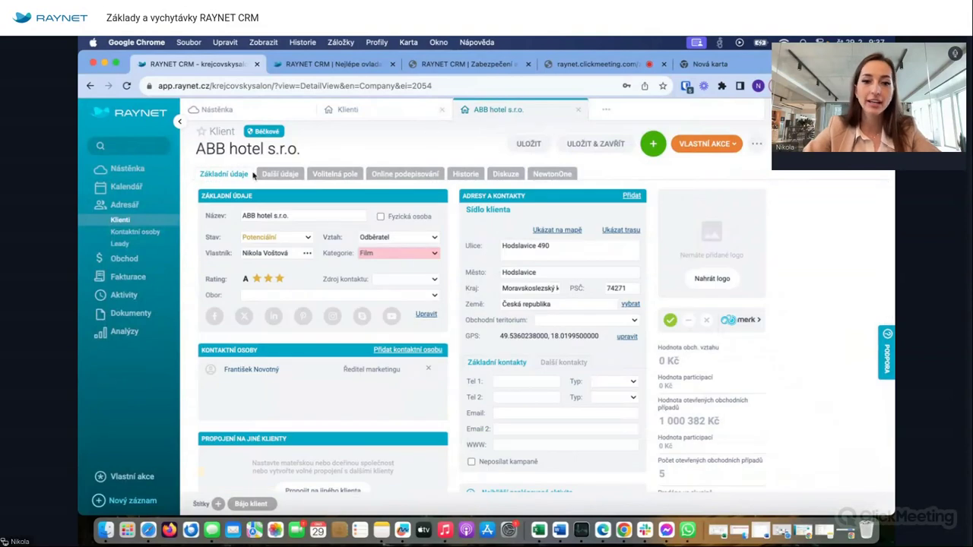
click(274, 173)
- Scroll through the IČO/DIČ details, then view ABB hotel's Historie záznamů
scroll(322, 358, down, 3)
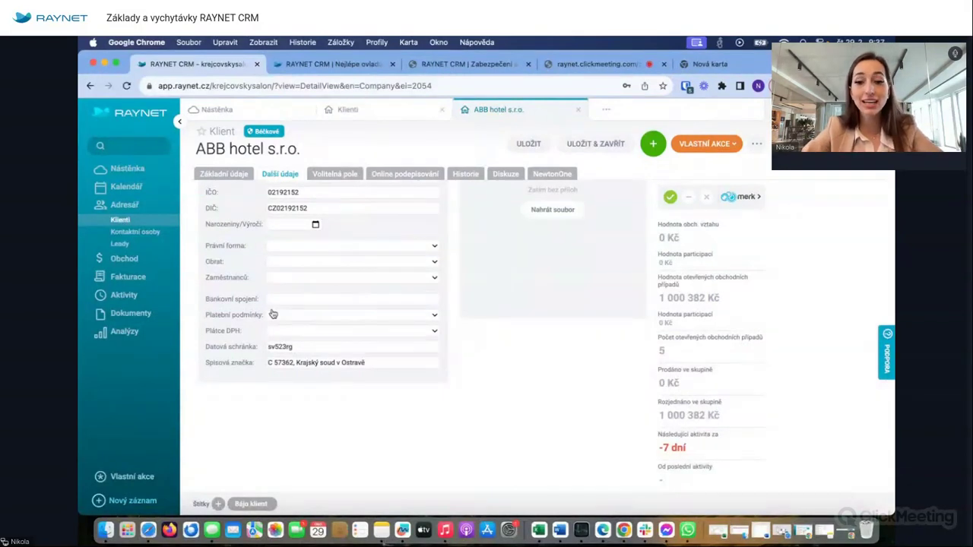
scroll(273, 314, up, 3)
click(465, 173)
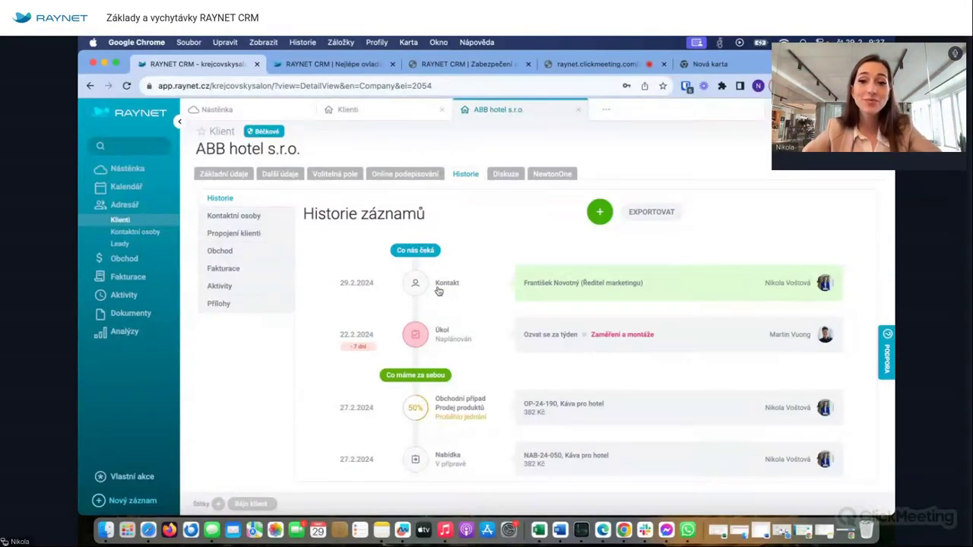
scroll(438, 291, down, 10)
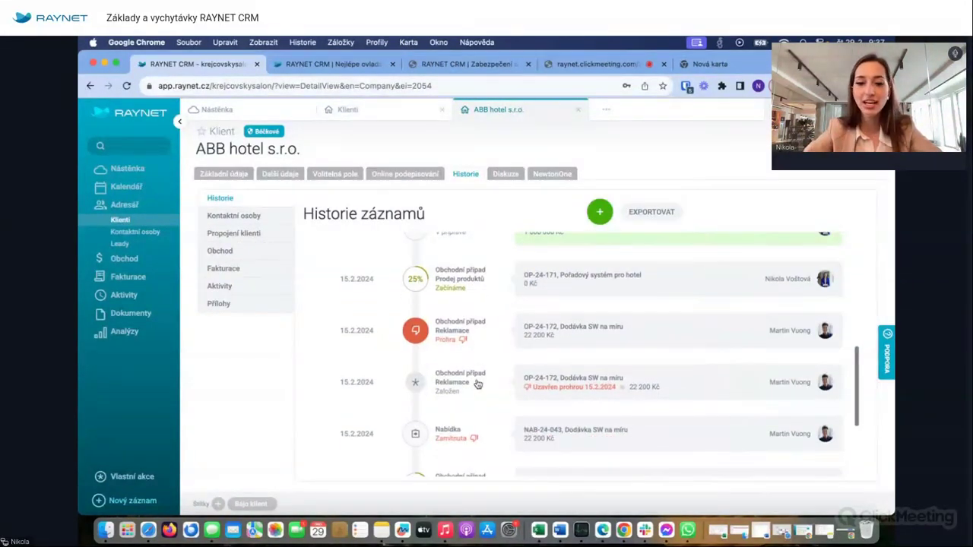
scroll(477, 384, down, 4)
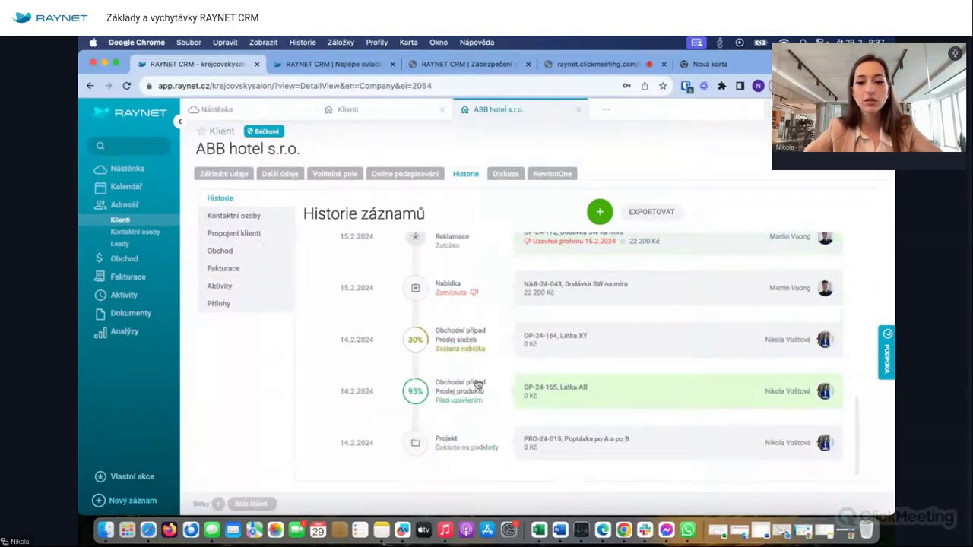
click(220, 252)
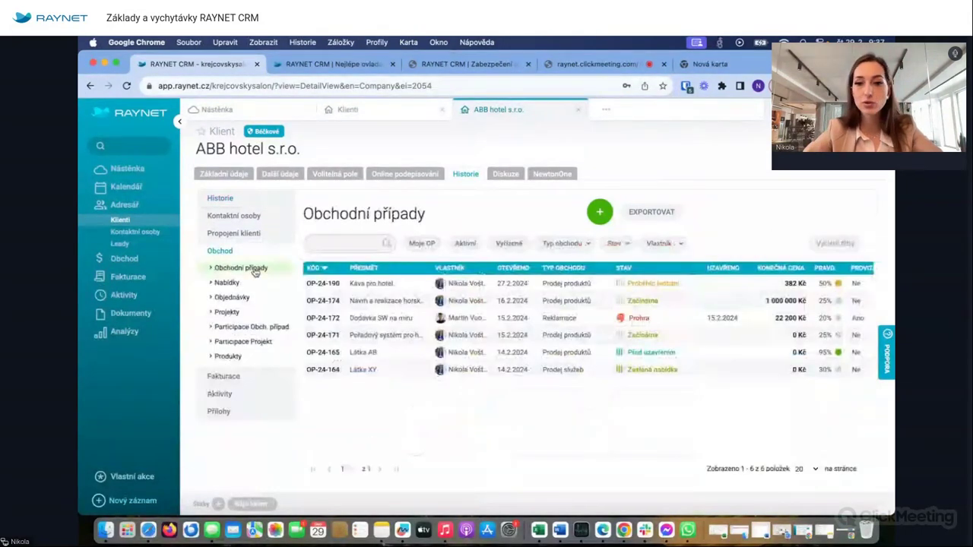
click(231, 283)
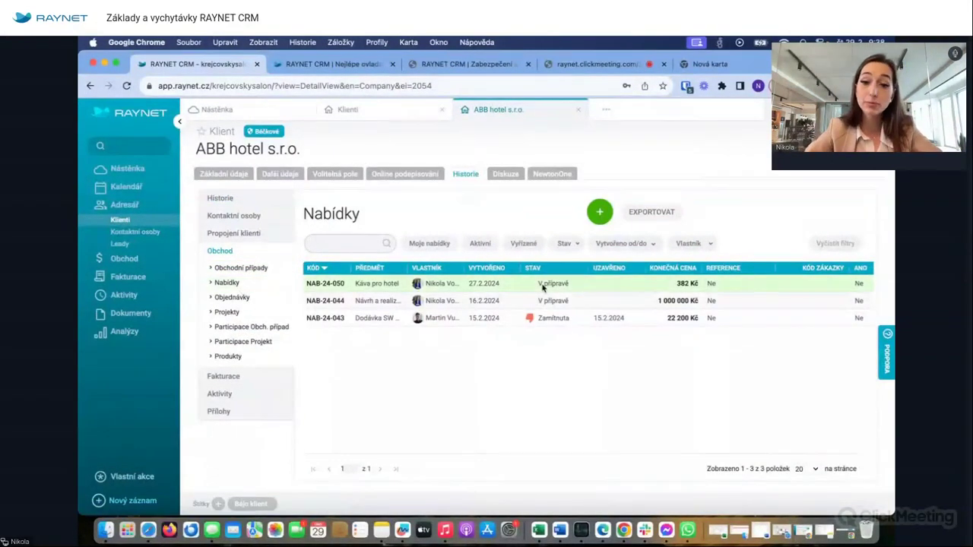
click(220, 393)
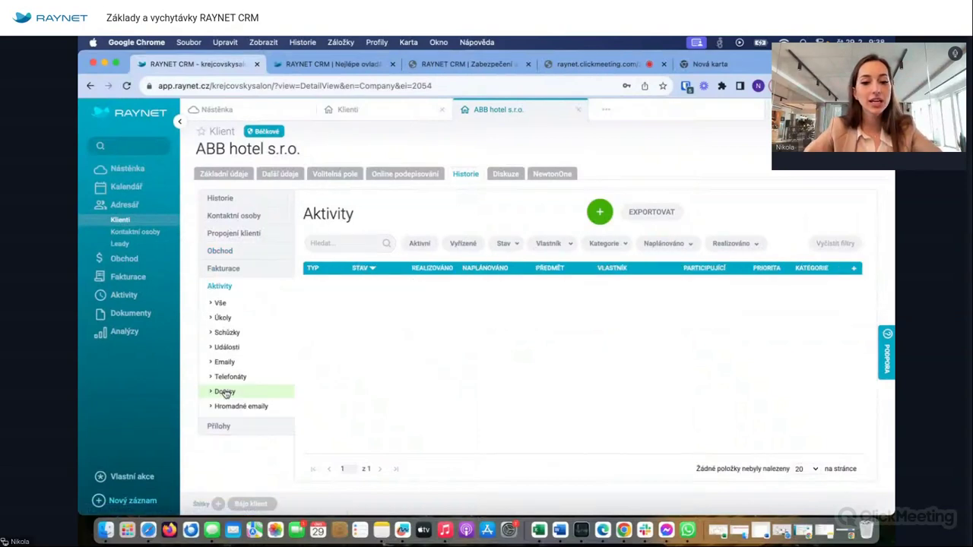
click(252, 332)
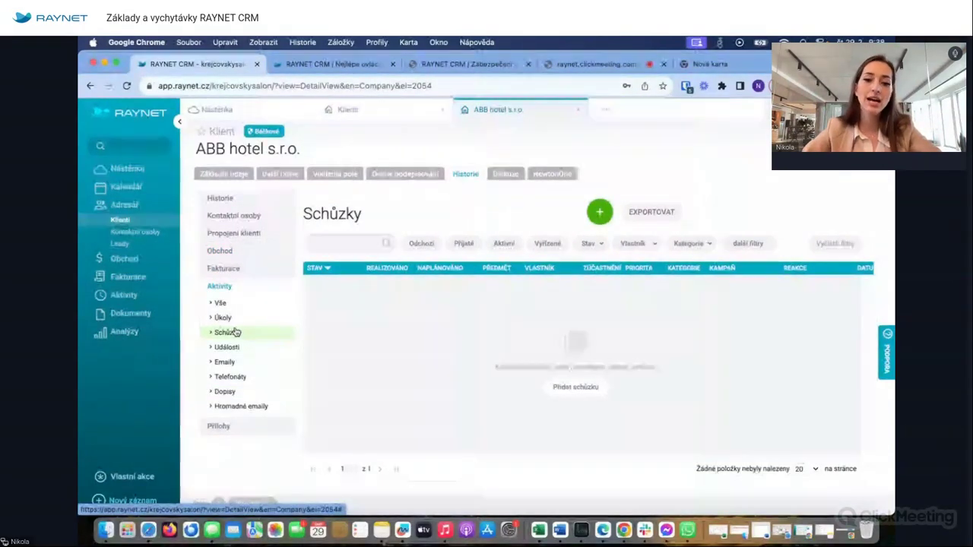
click(242, 377)
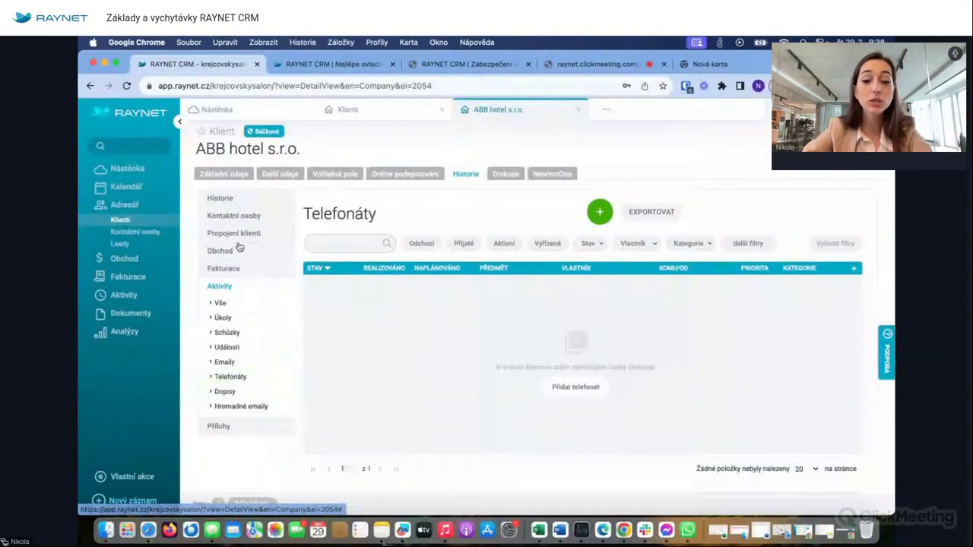
click(220, 198)
scroll(380, 374, up, 10)
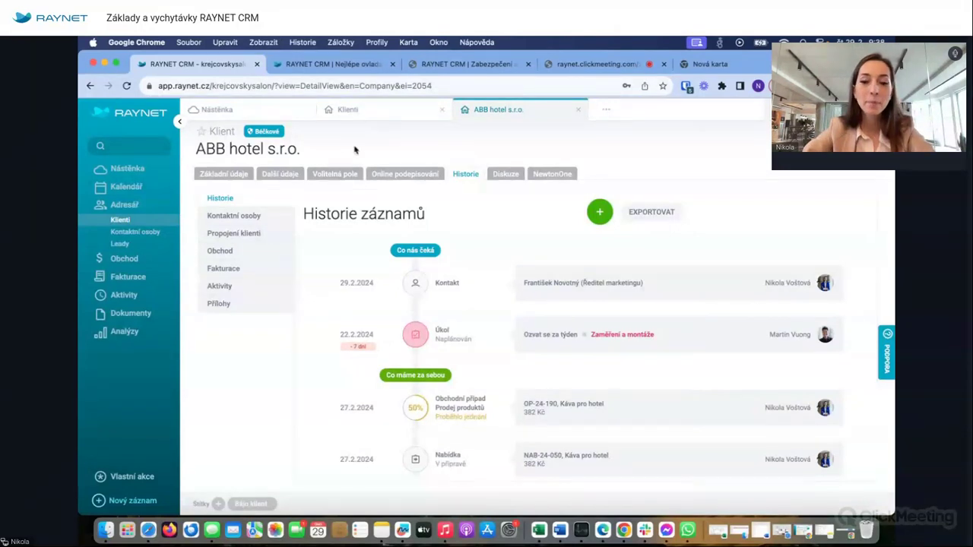
- Check the Online podepisování page without signing, then go to Nastavení via the user menu
click(405, 174)
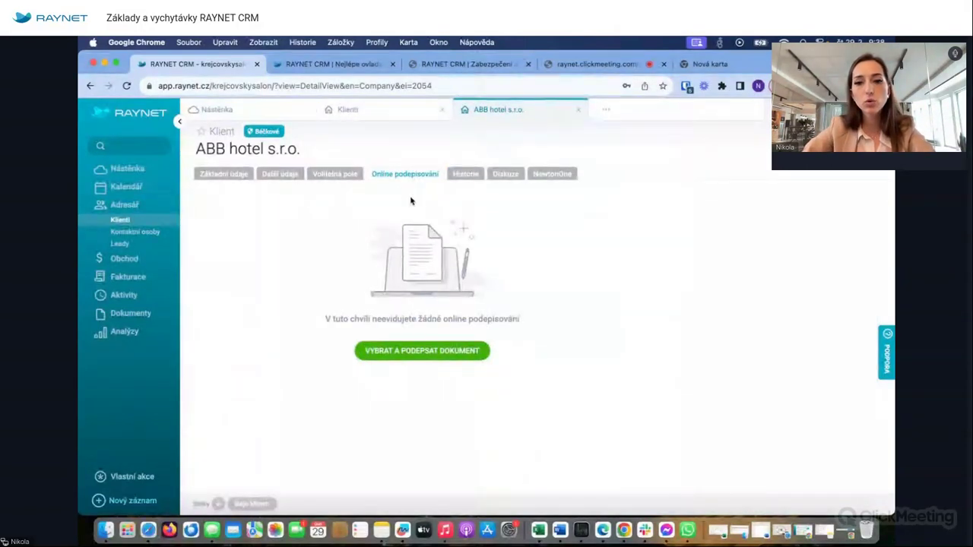
click(426, 352)
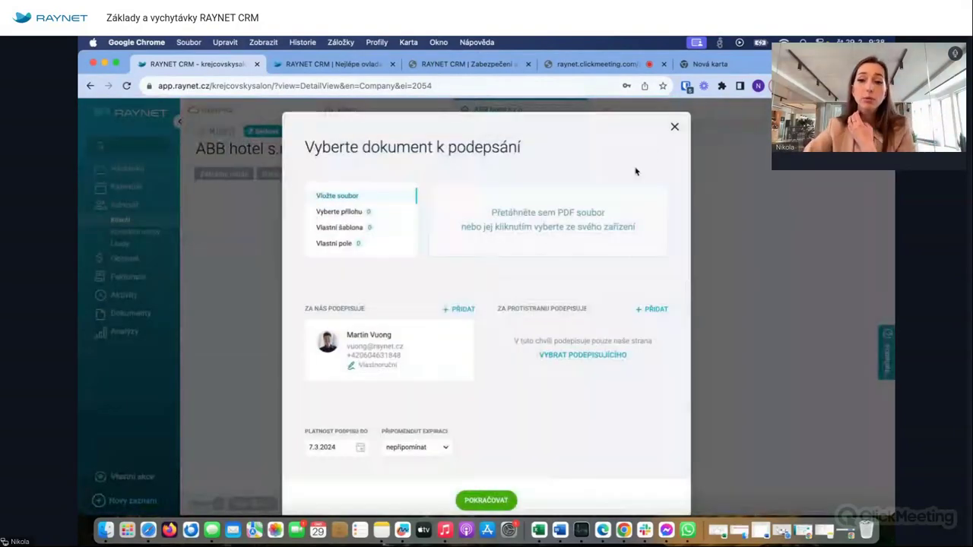
click(674, 127)
click(874, 109)
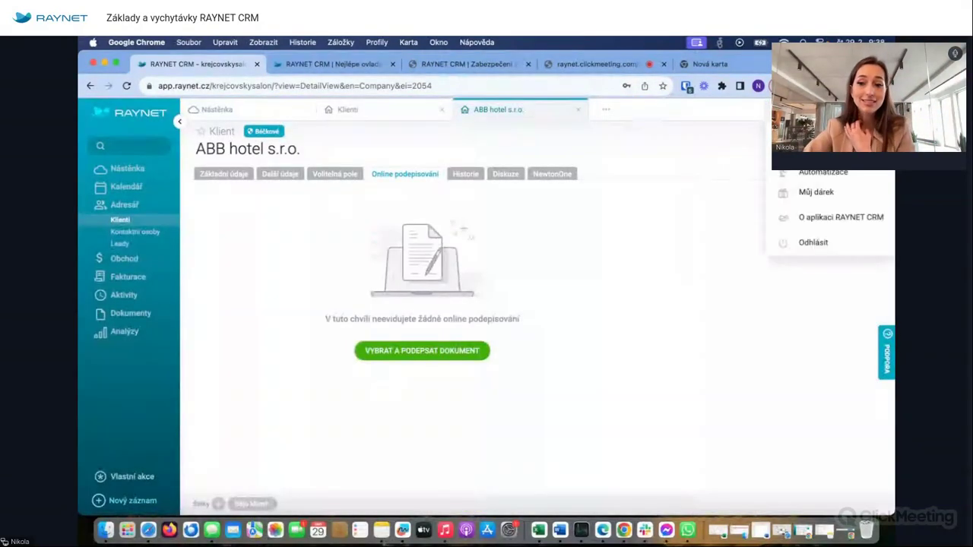
click(825, 171)
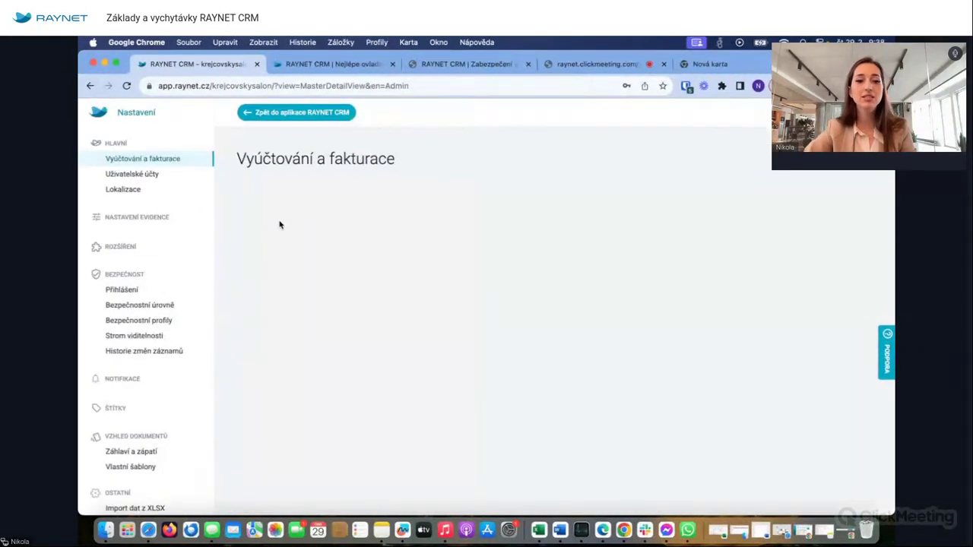
- Browse the Rozšíření extension tiles, then return to the ABB hotel client record
click(131, 247)
scroll(390, 306, down, 2)
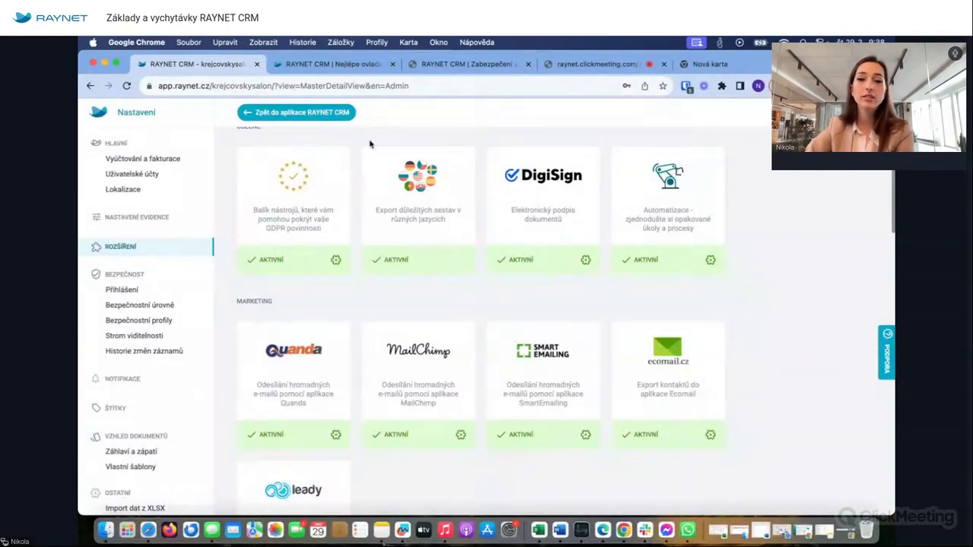
click(291, 113)
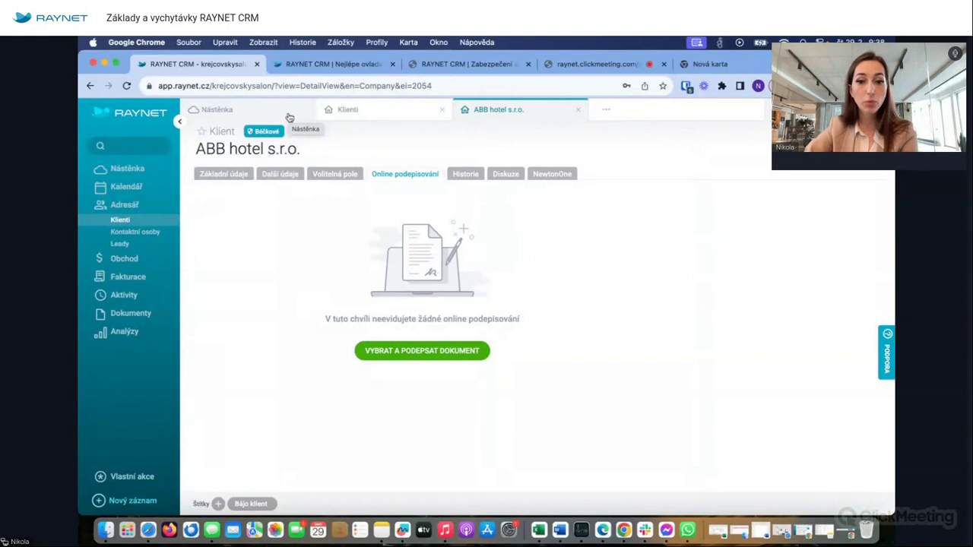
click(335, 173)
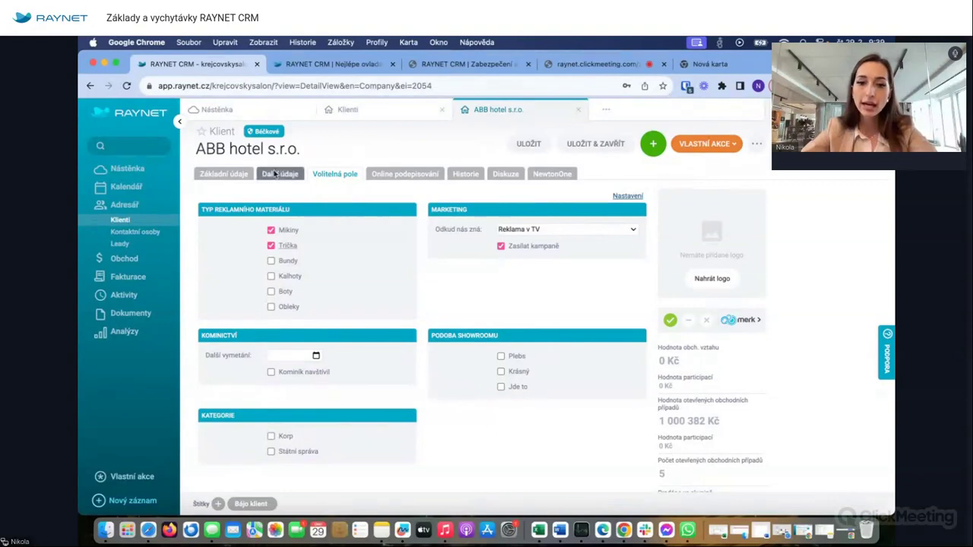
- Browse ABB hotel s.r.o.'s custom fields and additional details, then return to its basic details
click(336, 174)
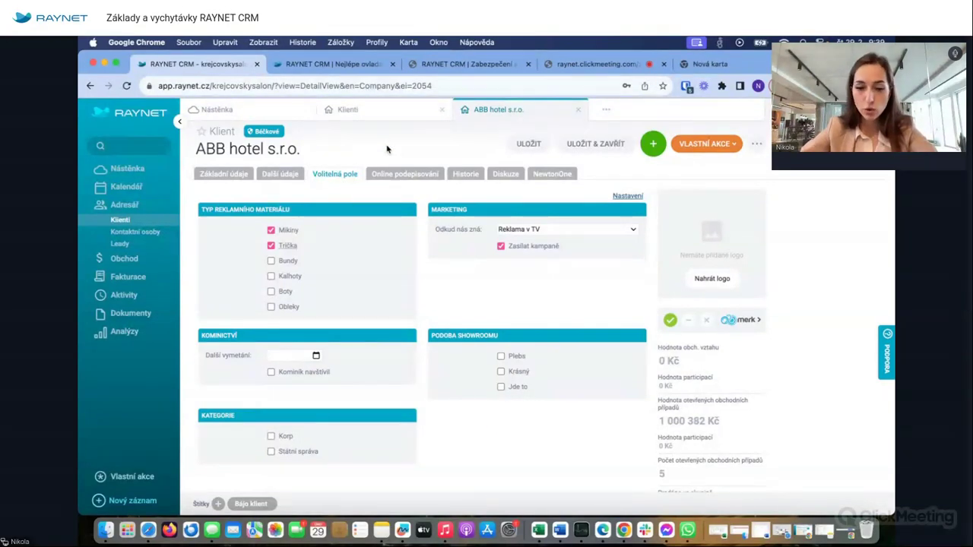
click(214, 176)
click(268, 175)
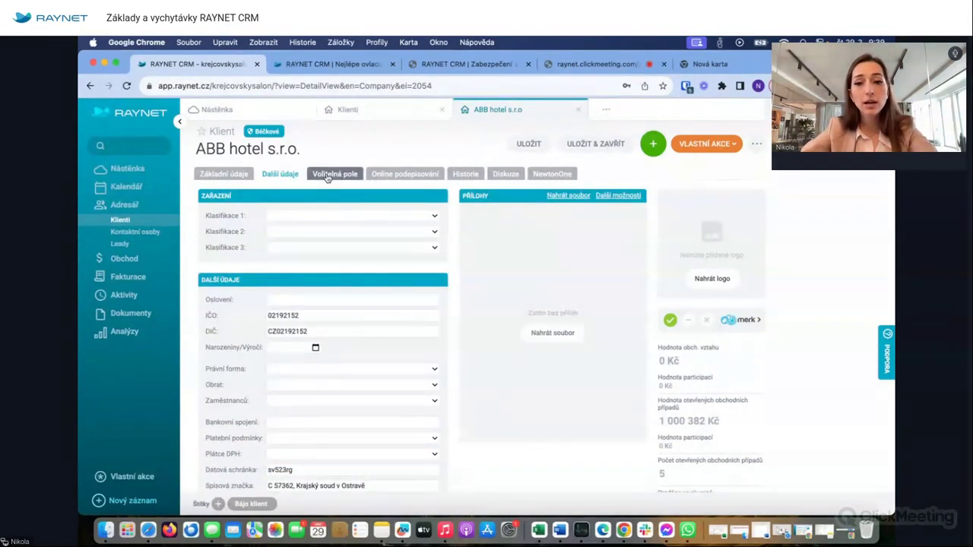
click(236, 182)
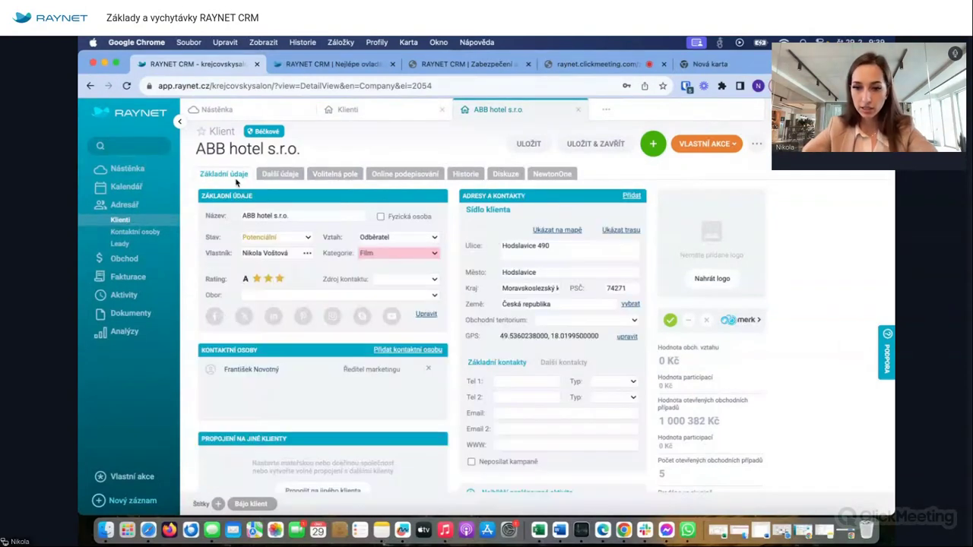
scroll(457, 327, down, 5)
scroll(458, 326, up, 5)
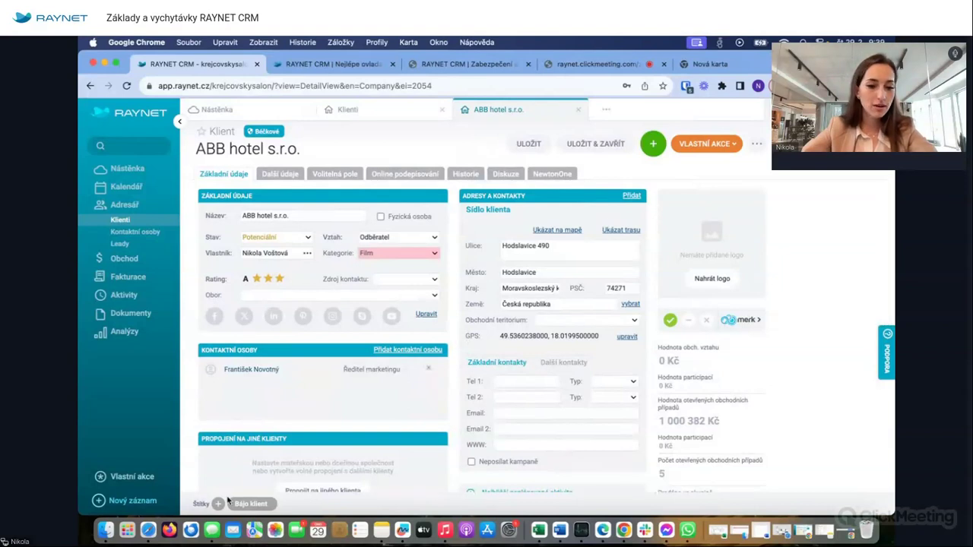
click(218, 504)
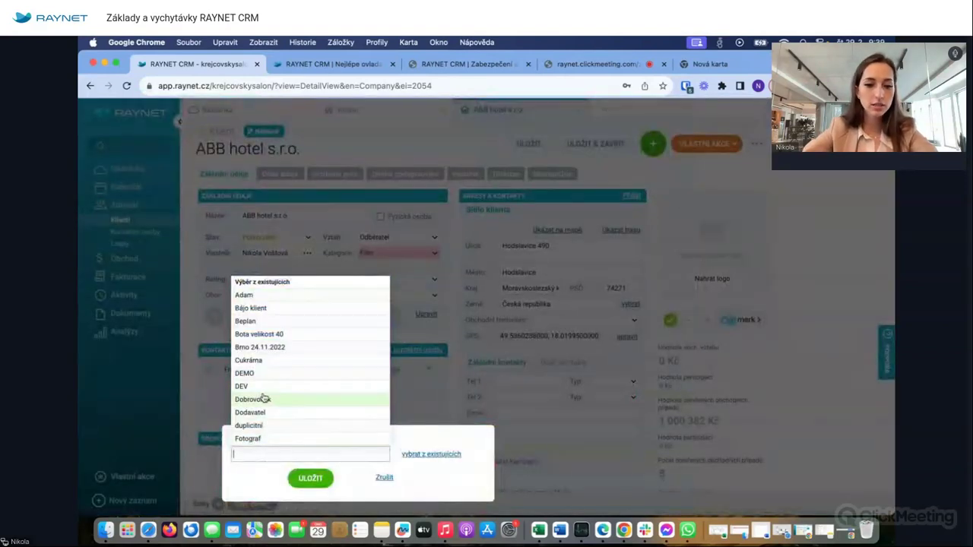
- Add the existing tag Cukrárna to ABB hotel s.r.o. and save the record
click(278, 362)
click(310, 478)
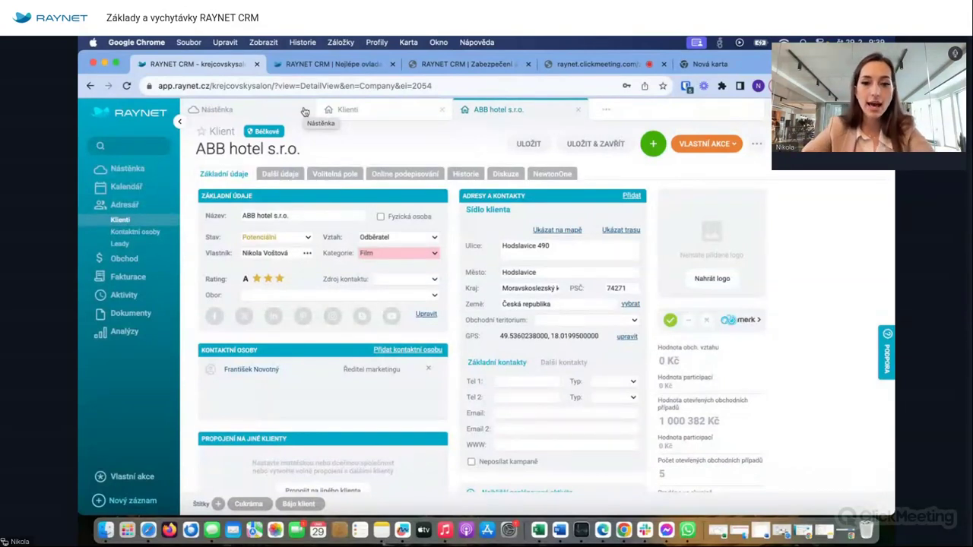
click(335, 174)
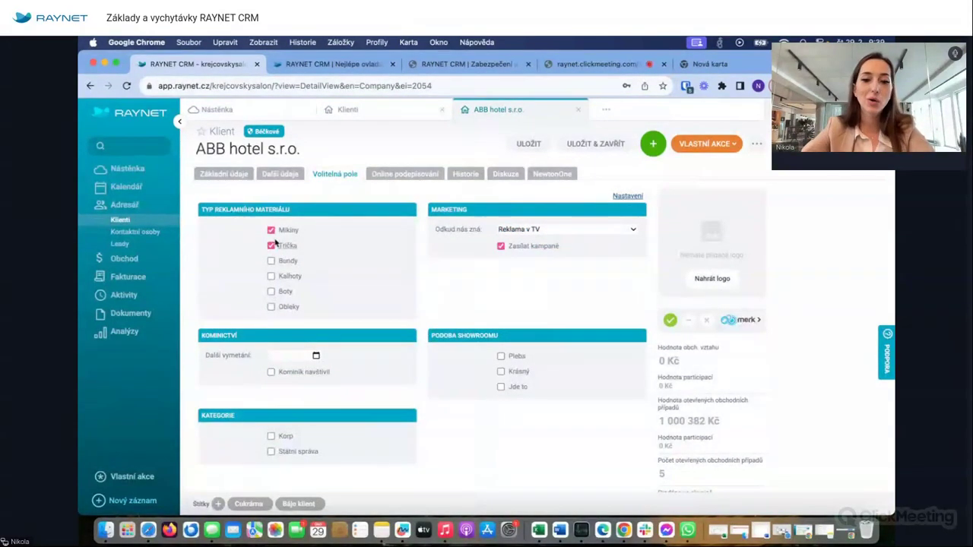
scroll(340, 320, down, 4)
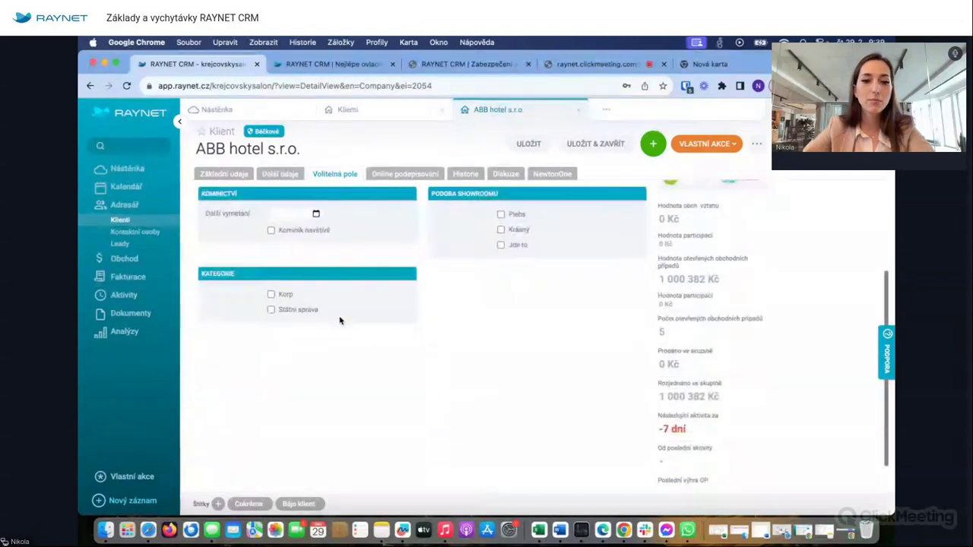
scroll(278, 291, down, 1)
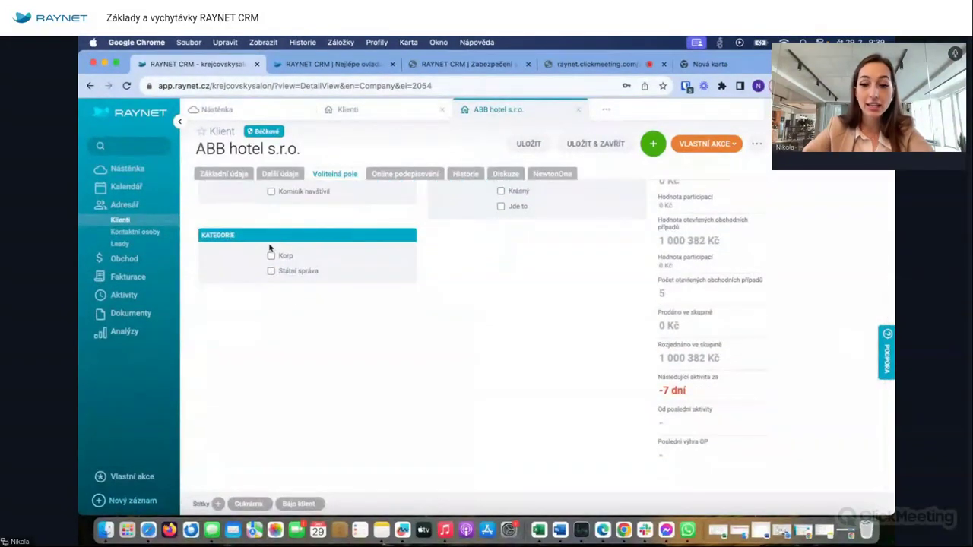
scroll(269, 247, up, 1)
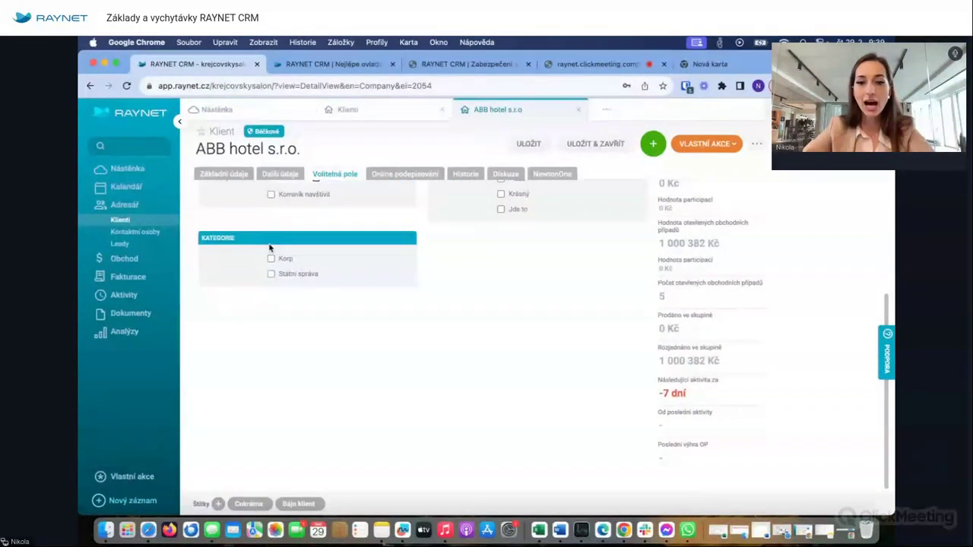
scroll(269, 247, up, 5)
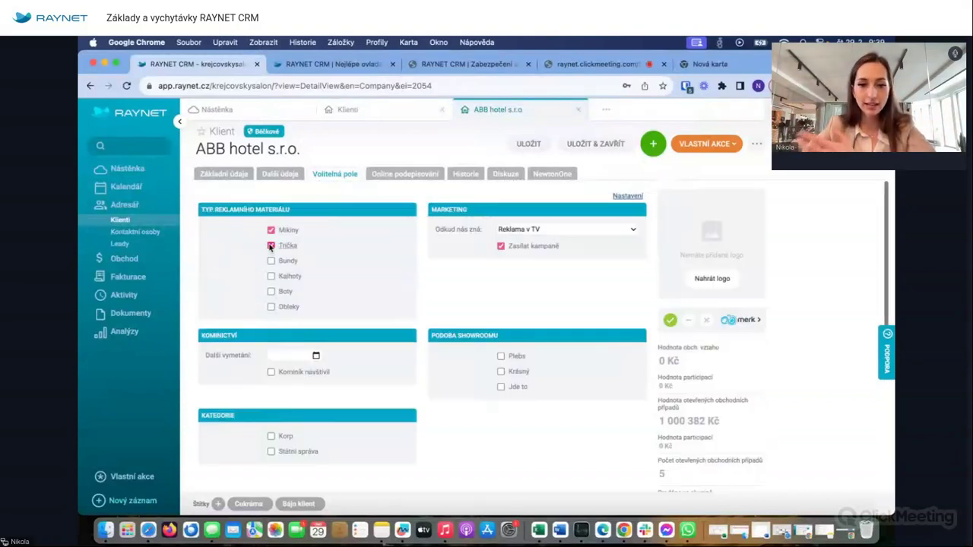
click(229, 175)
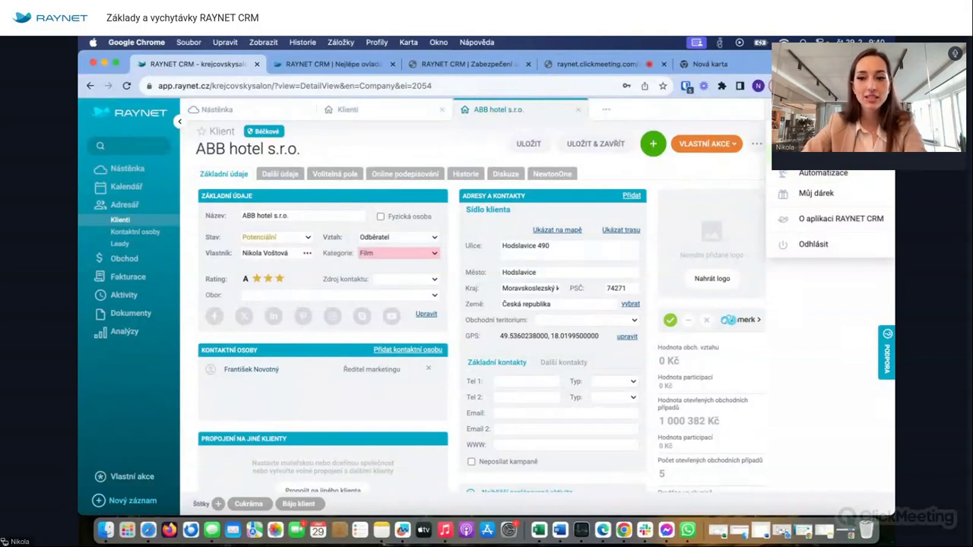
- Open the client custom-field configuration in Nastavení
click(824, 149)
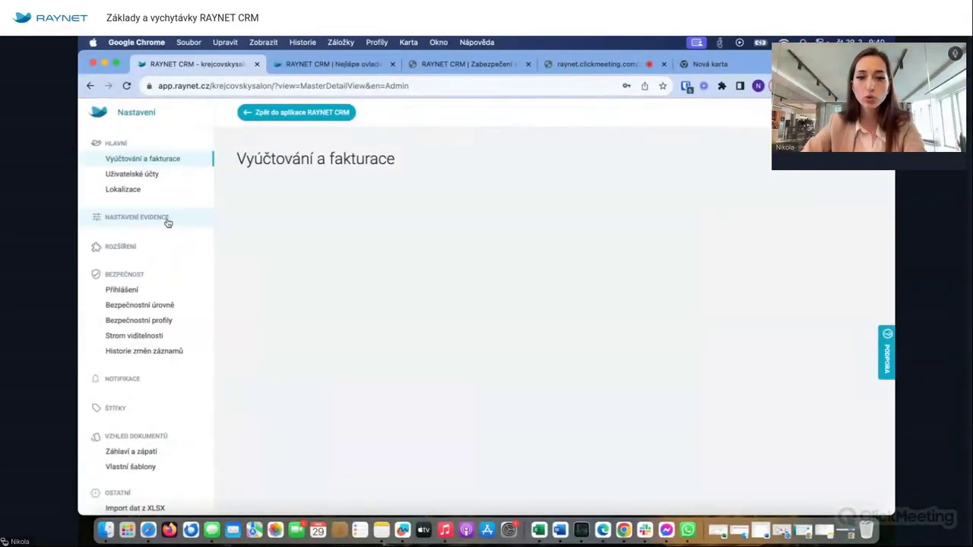
click(168, 219)
click(304, 349)
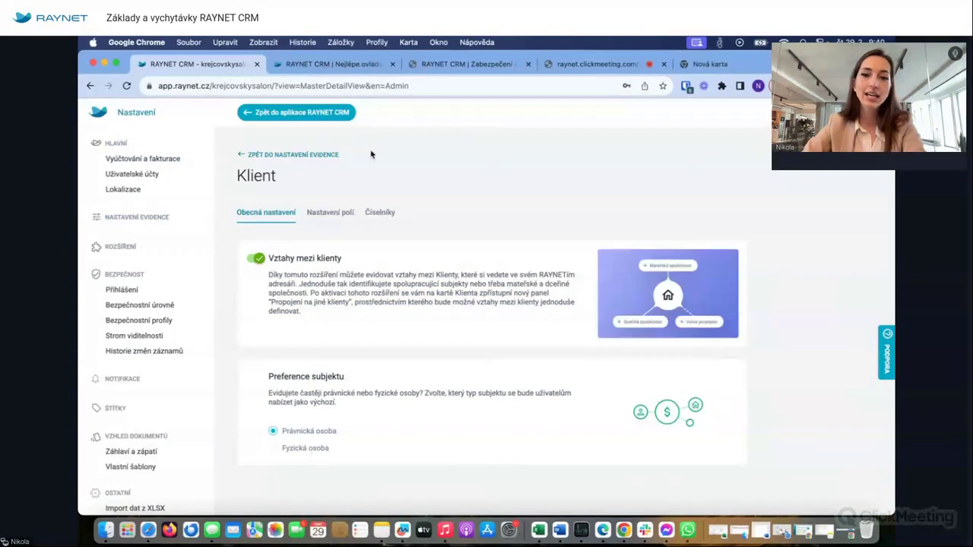
click(332, 216)
click(559, 287)
- Start a new client field, review the field types enlarged, then close the chooser unused
scroll(426, 366, down, 3)
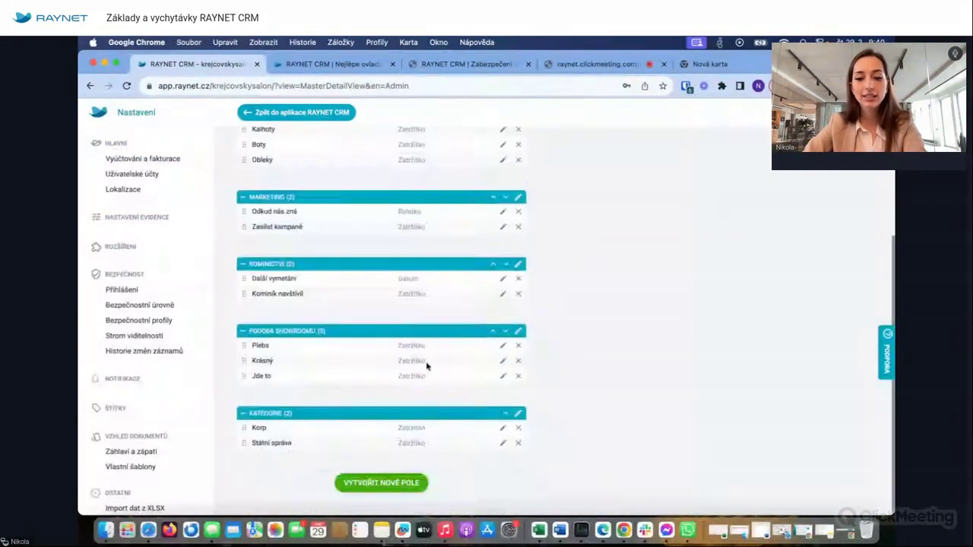
click(388, 482)
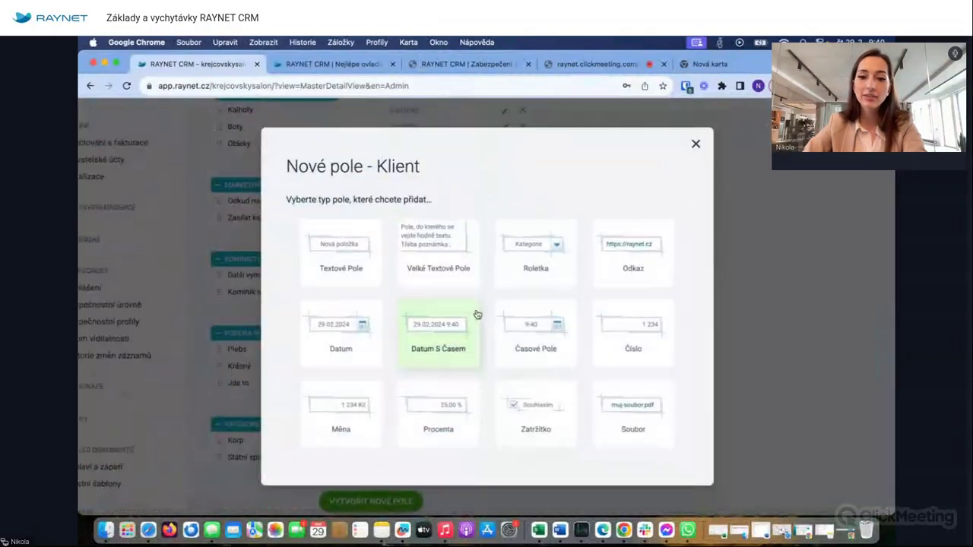
key(super+equal)
key(super+equal)
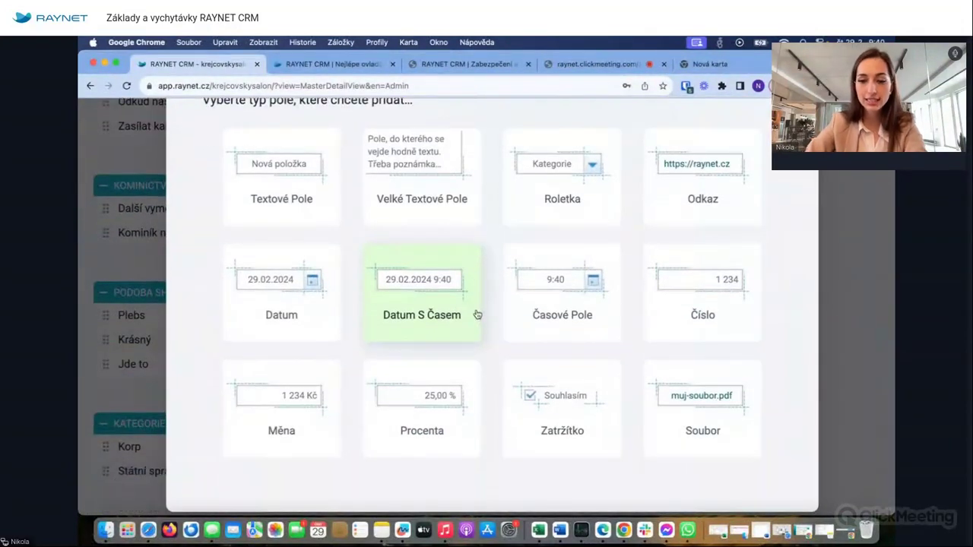
scroll(477, 315, down, 1)
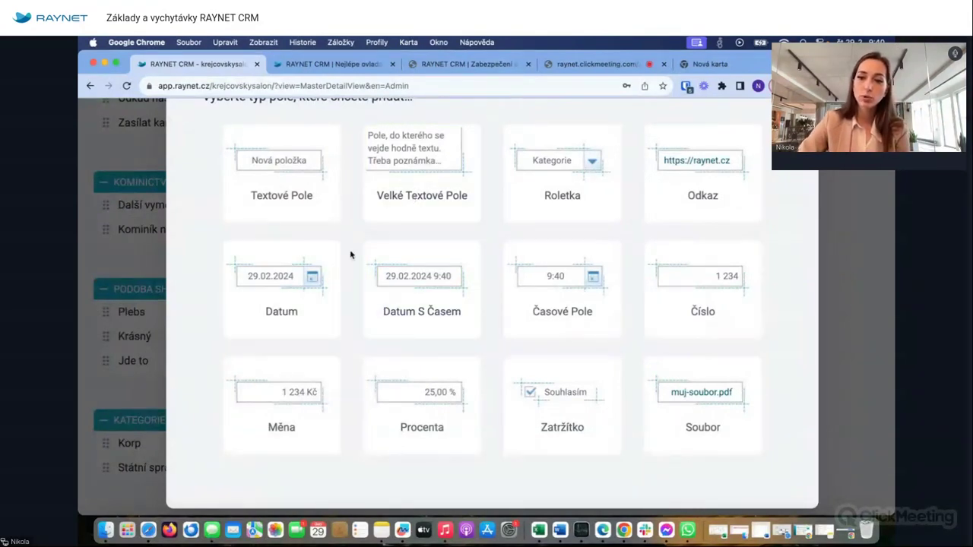
key(super+0)
click(675, 162)
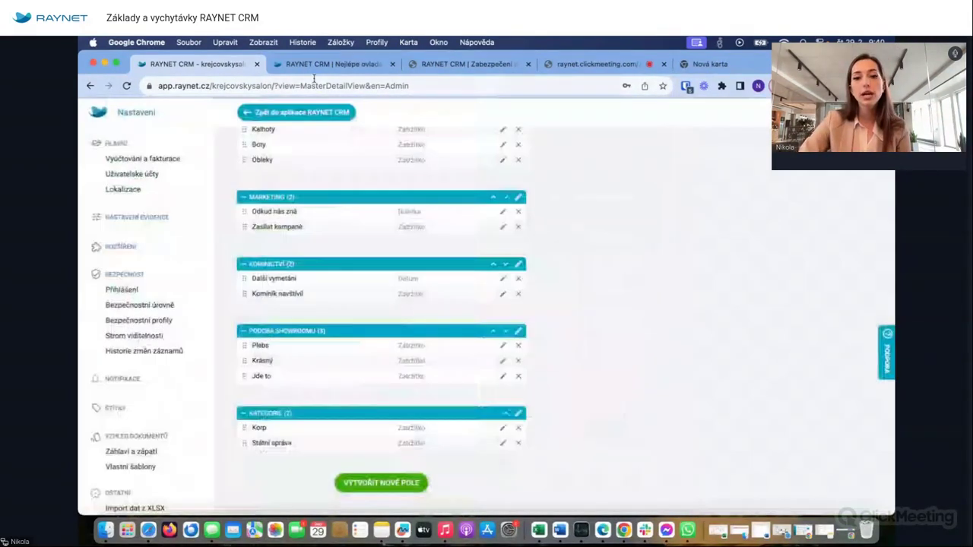
- Return to ABB hotel s.r.o. and open its Ředitel marketingu contact person's detail
click(281, 113)
scroll(314, 358, down, 5)
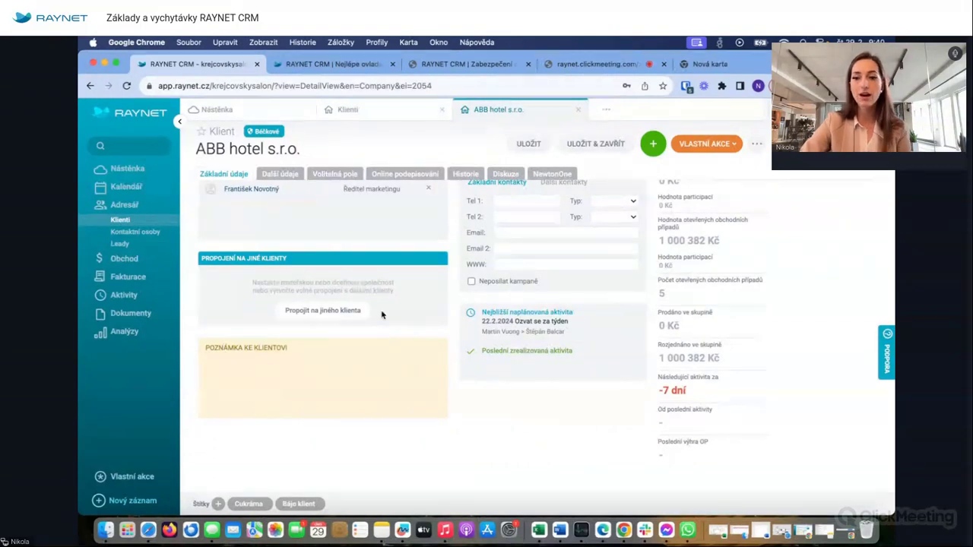
scroll(382, 315, up, 5)
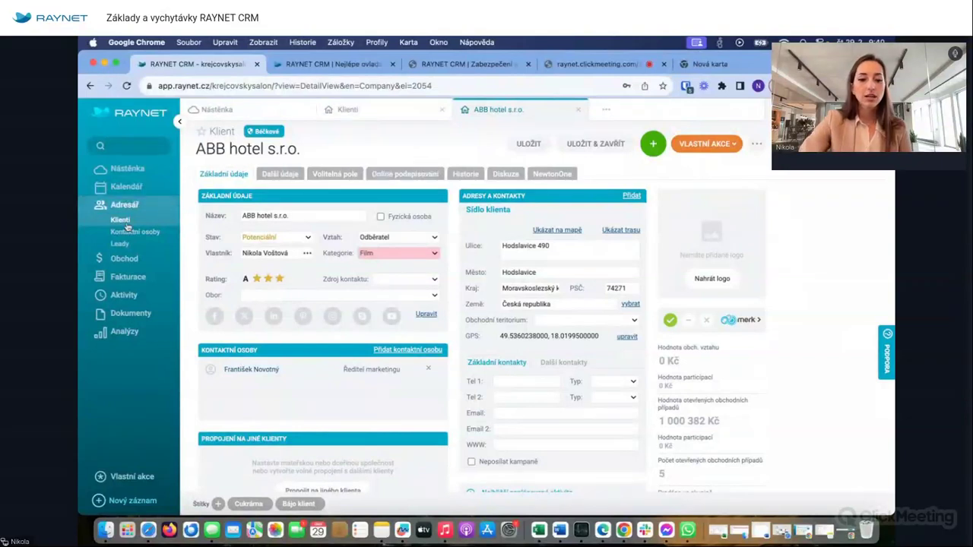
click(251, 370)
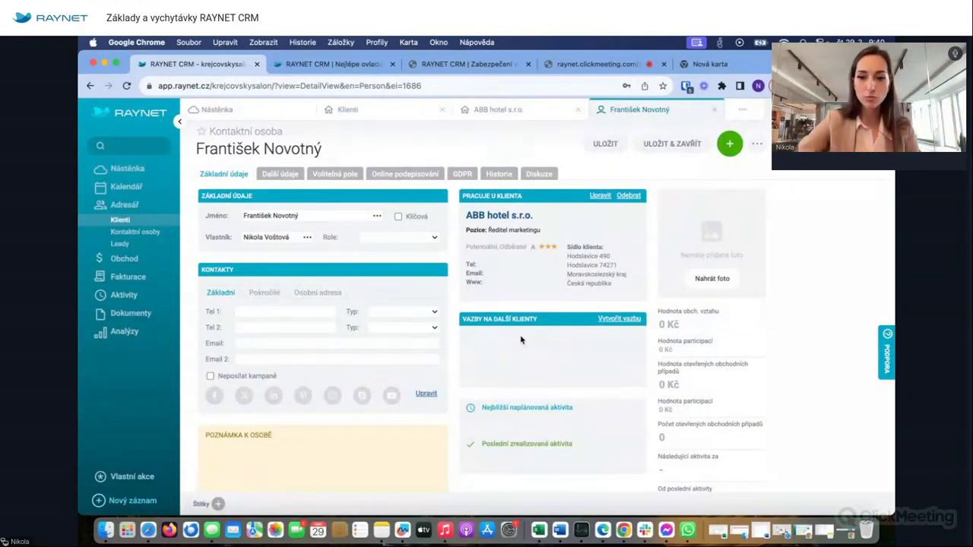
- Review the contact's Další údaje, Volitelná pole and Historie, then open the Kontaktní osoby list
click(286, 174)
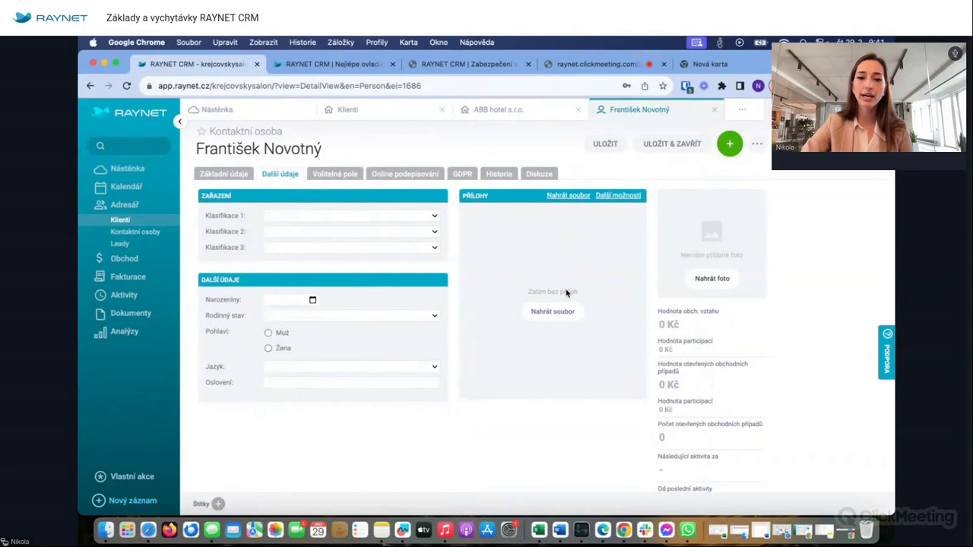
click(327, 174)
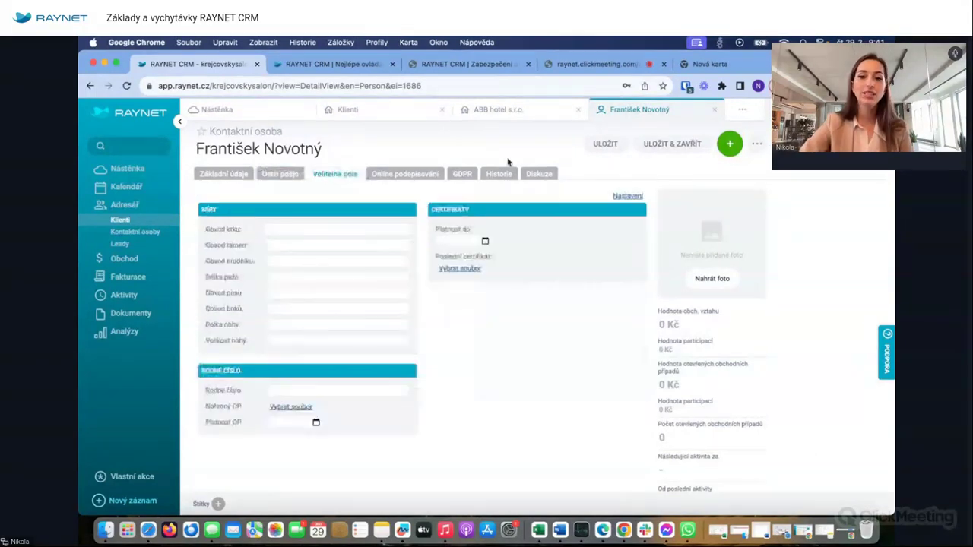
click(508, 178)
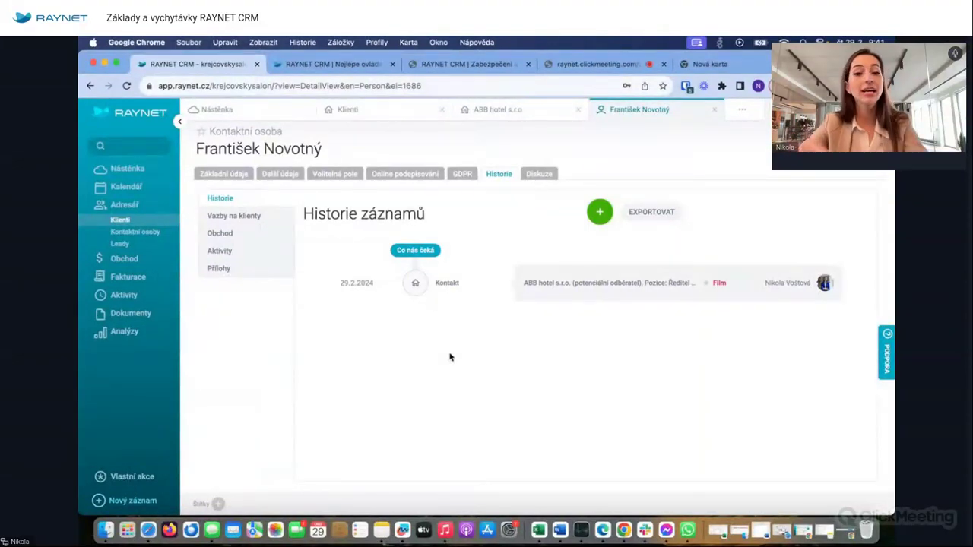
click(126, 235)
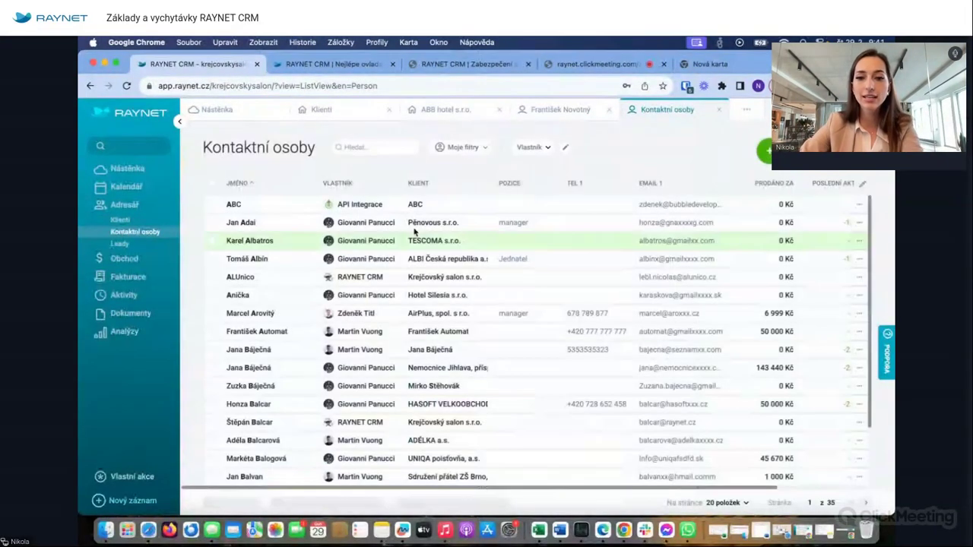
mouse_move(424, 289)
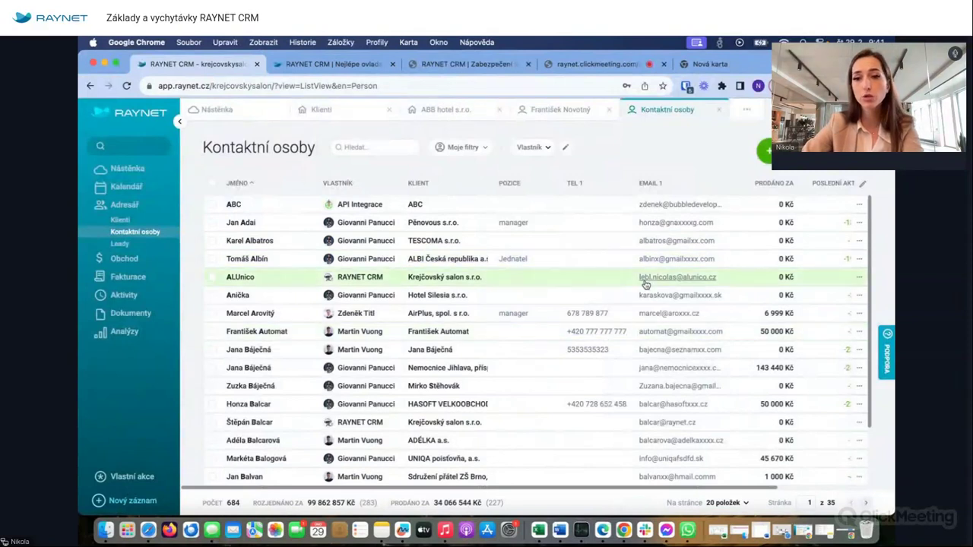
- Open Pokročilý filtr for contact persons, then switch back to the 852-client Klienti list
click(862, 183)
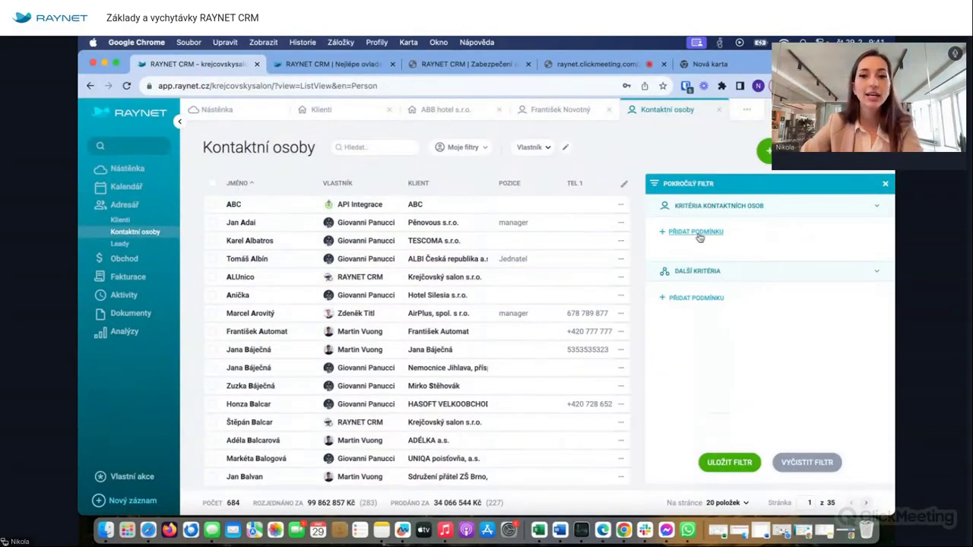
click(321, 110)
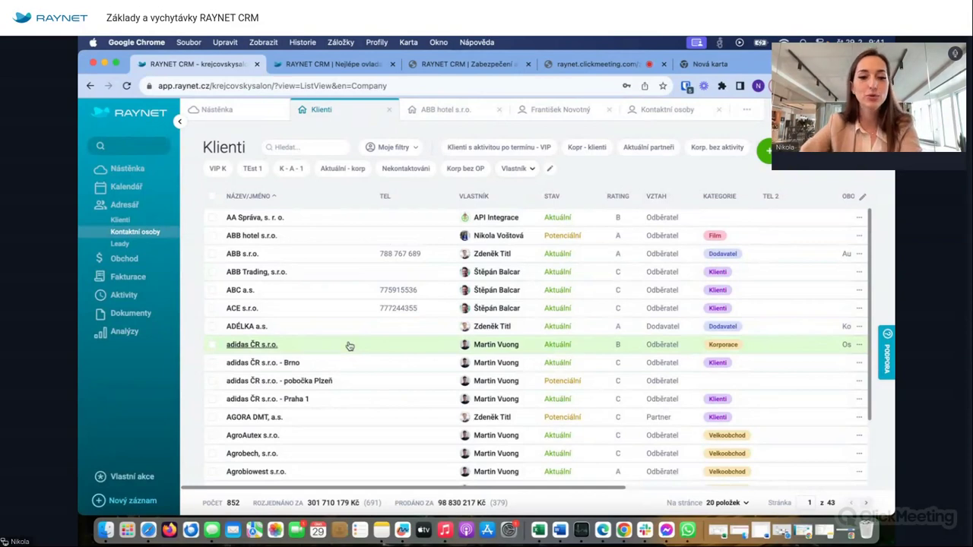
- Show the Leady list of 71 leads from the Adresář sidebar
click(143, 232)
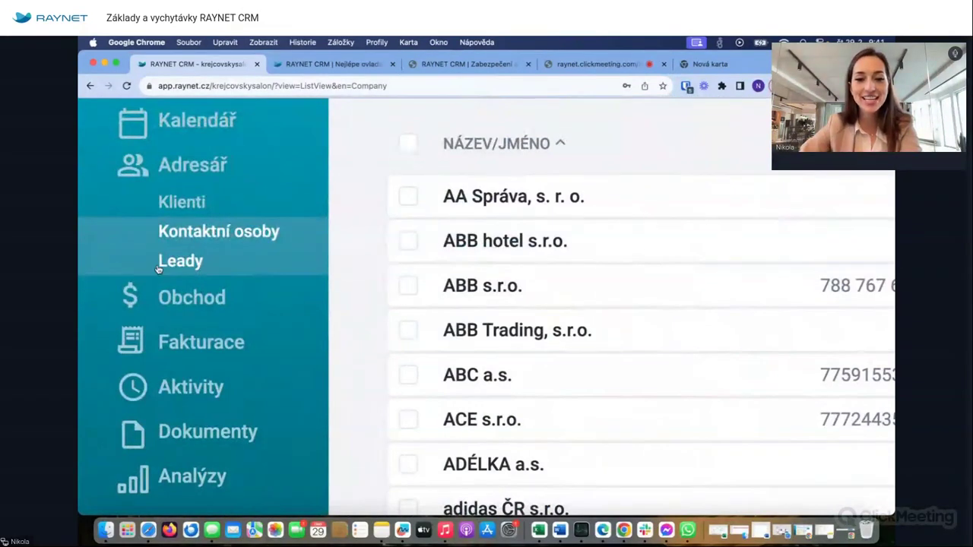
click(159, 266)
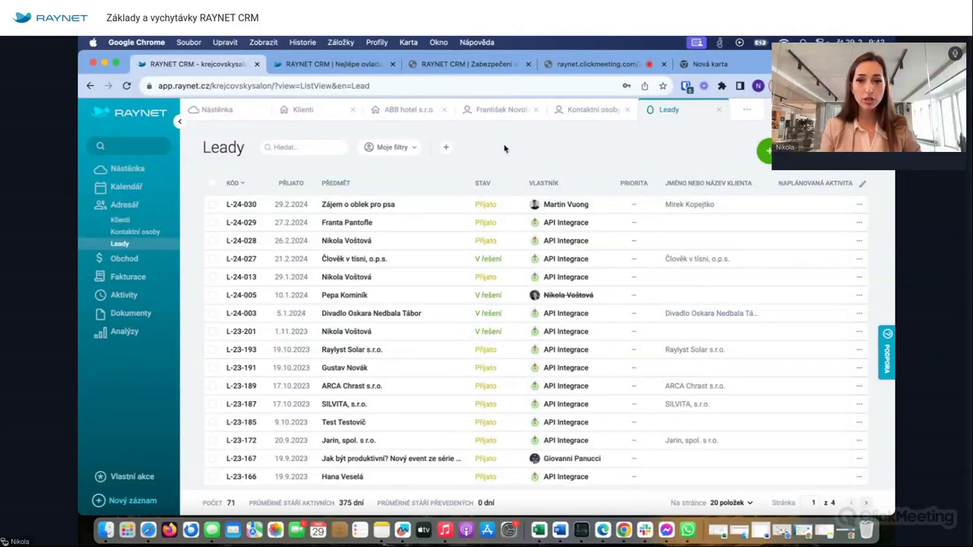
- Open lead L-24-030 'Zájem o oblek pro psa' and review its Stav options
click(309, 111)
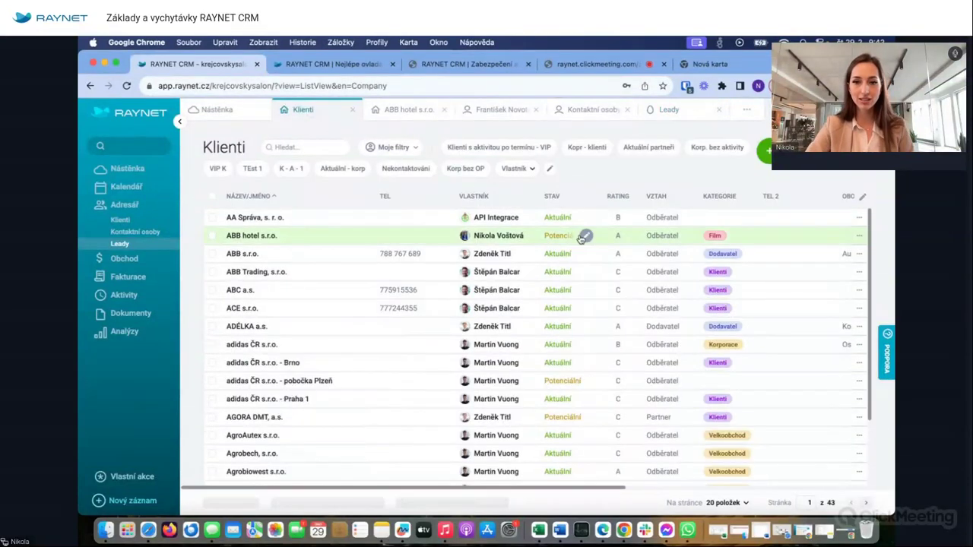
click(669, 110)
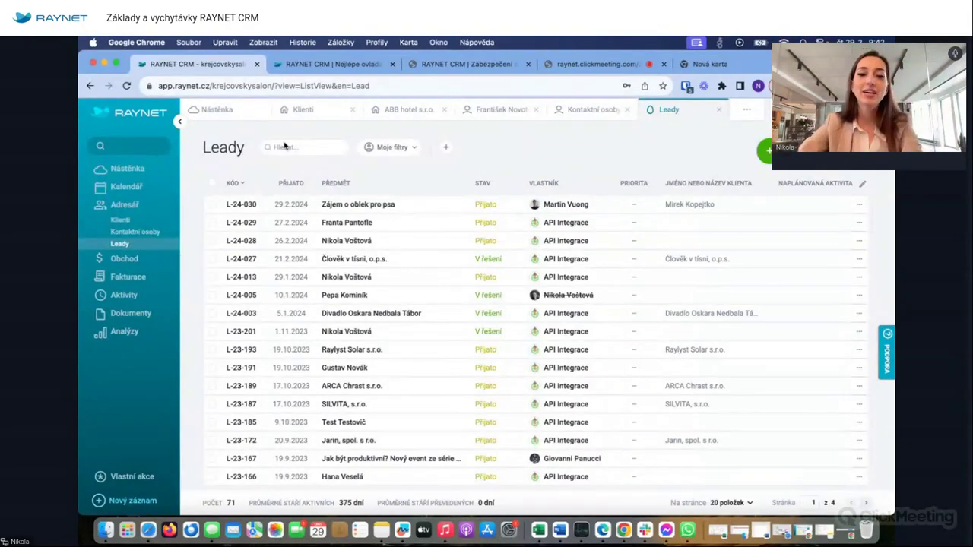
click(239, 205)
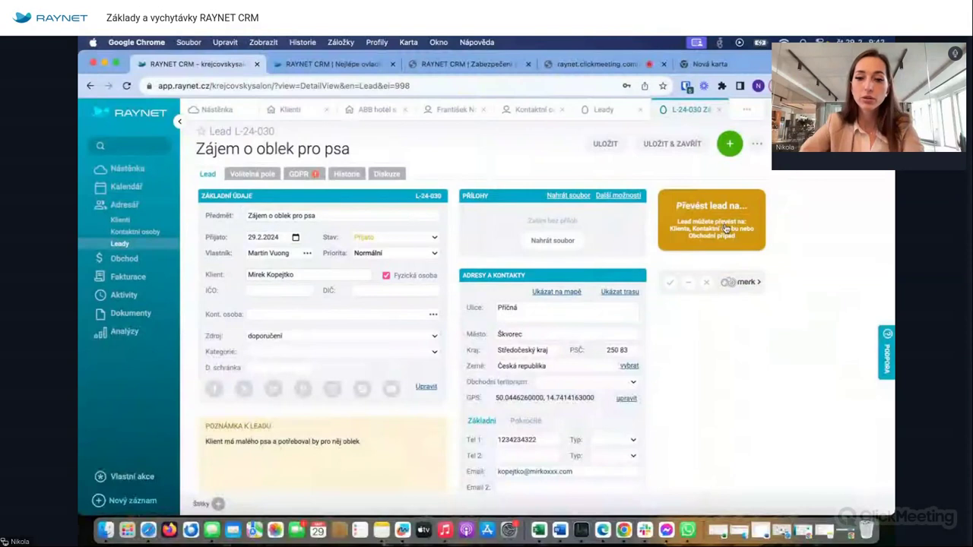
click(384, 238)
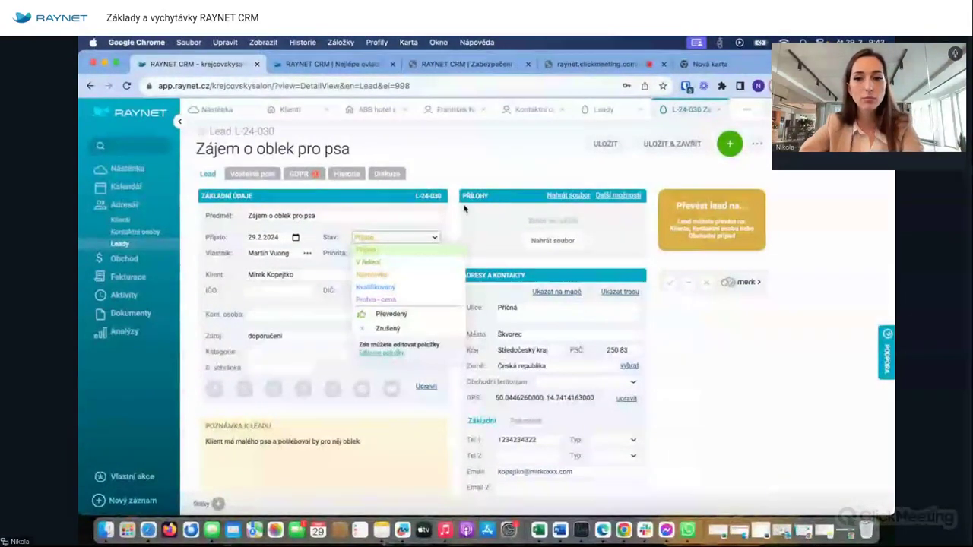
click(601, 107)
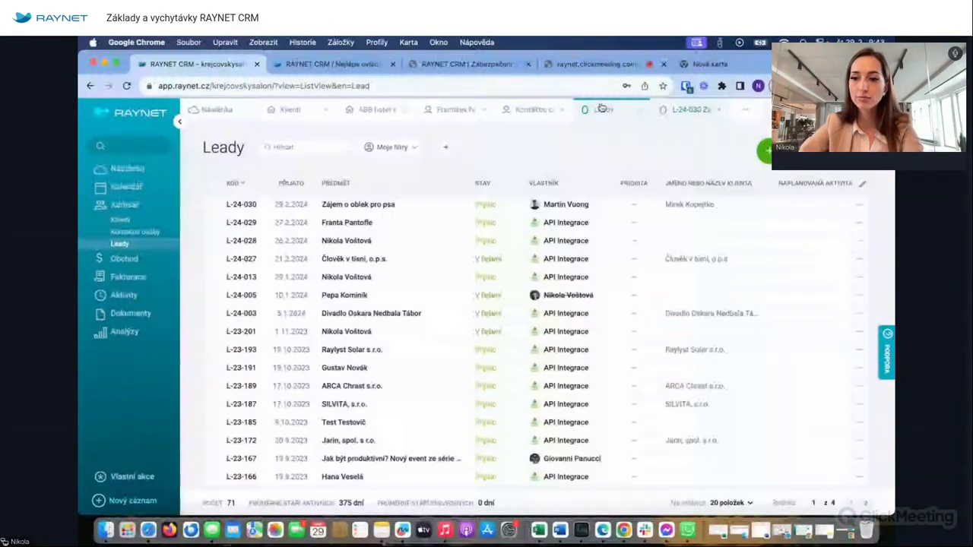
- Open and cancel a new lead form, then go to the Vyúčtování a fakturace settings page
click(767, 149)
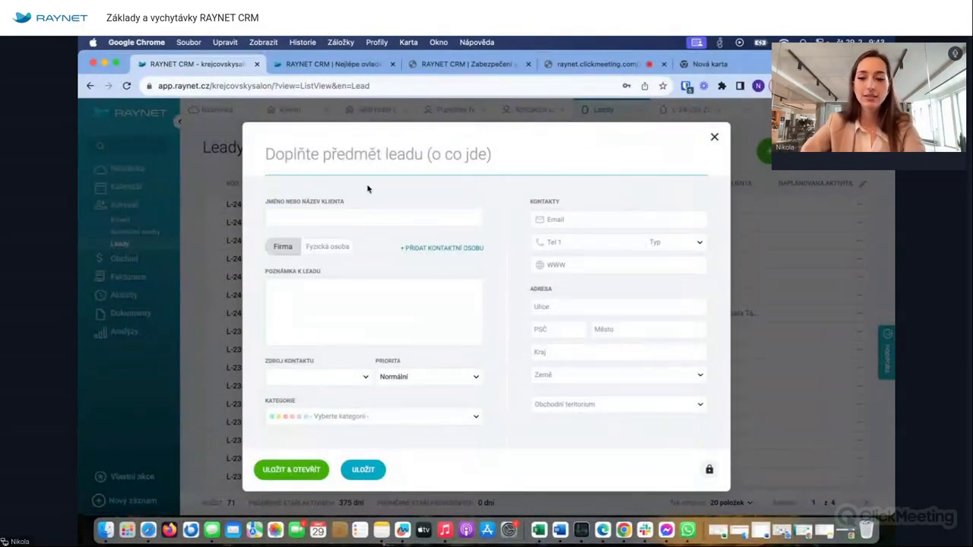
click(716, 137)
click(875, 147)
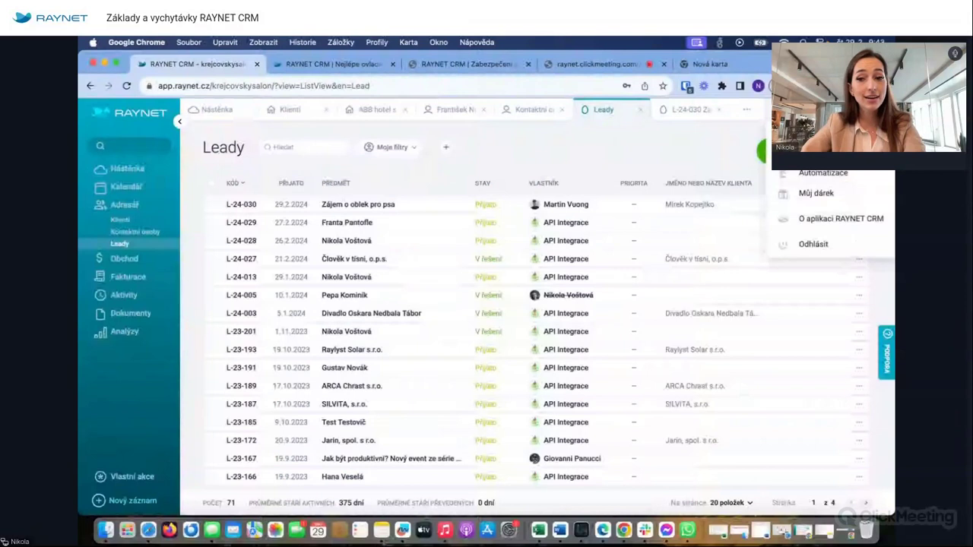
click(821, 149)
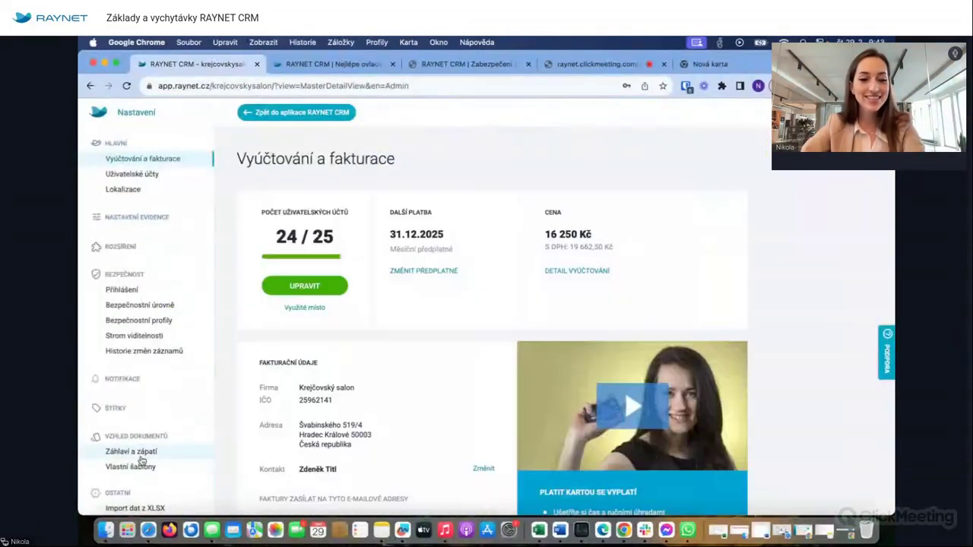
scroll(142, 460, down, 3)
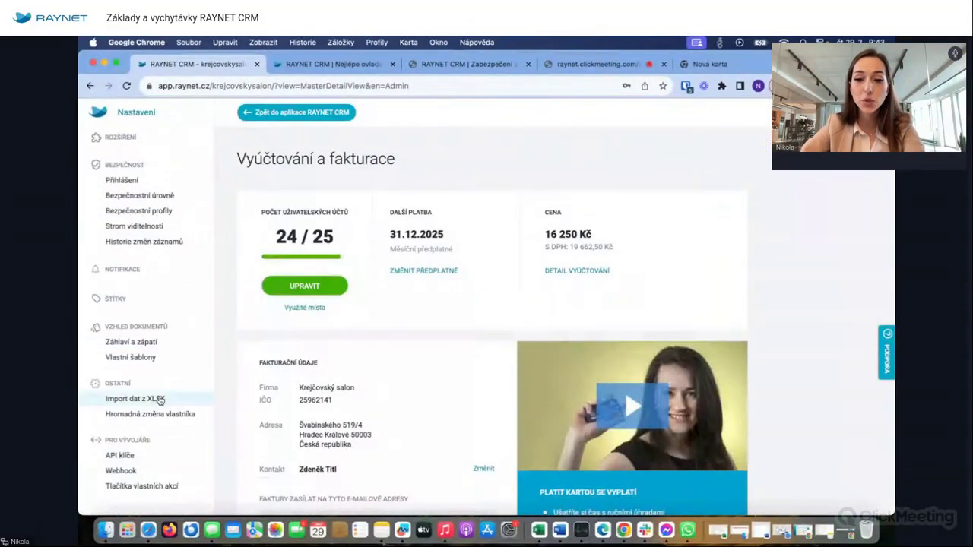
- View the Import Leadů steps under Import dat z XLSX, then return to the leads list
click(160, 399)
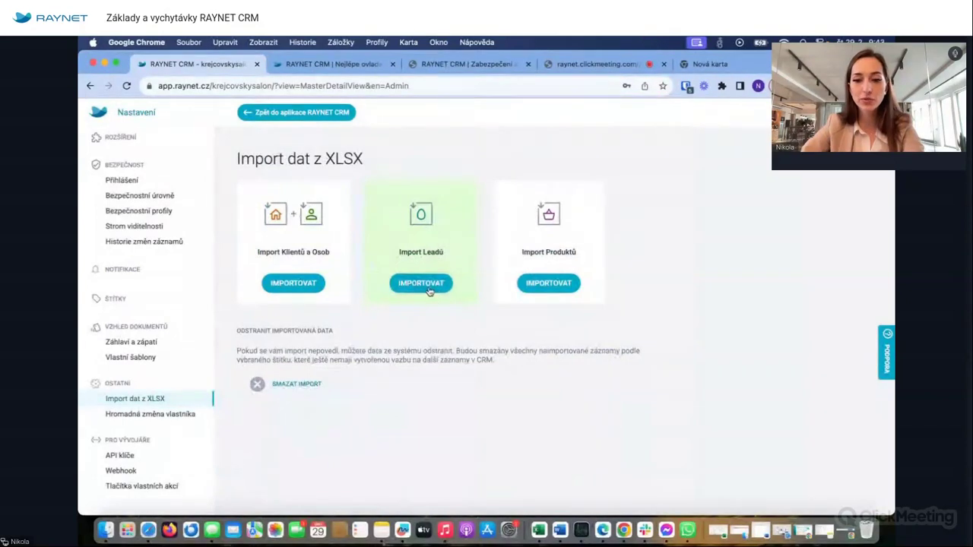
click(427, 287)
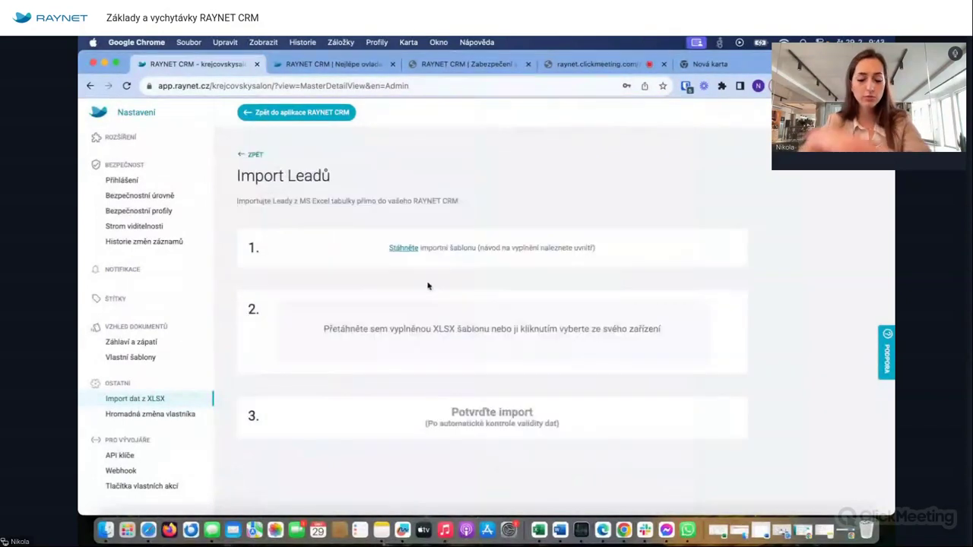
click(288, 117)
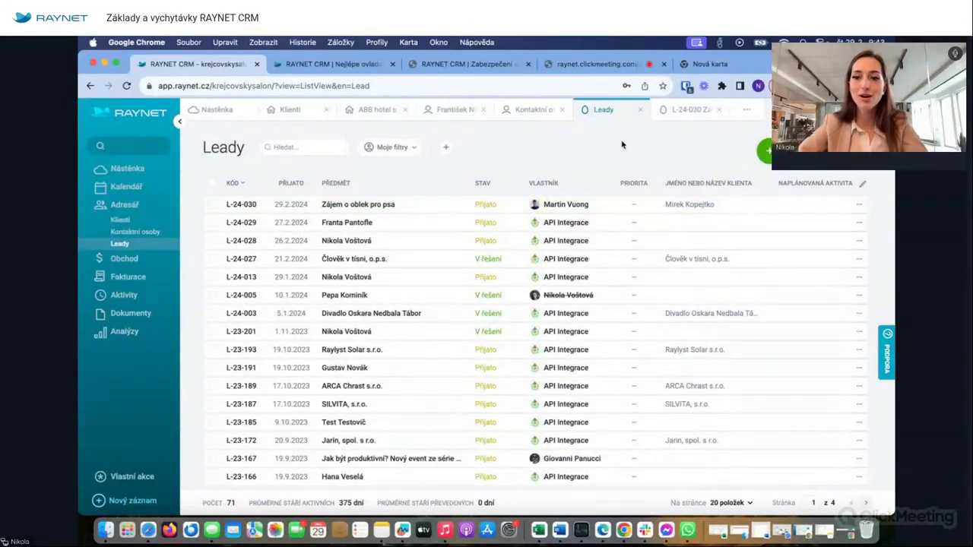
- Open the Krejčovský salón website's order form from a new tab via 'krej'
click(710, 64)
text(krej)
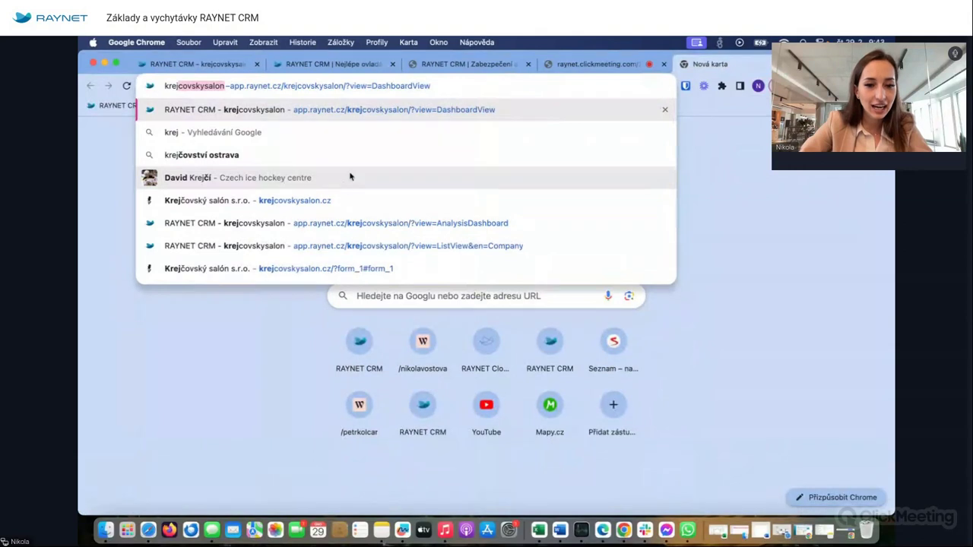
click(295, 270)
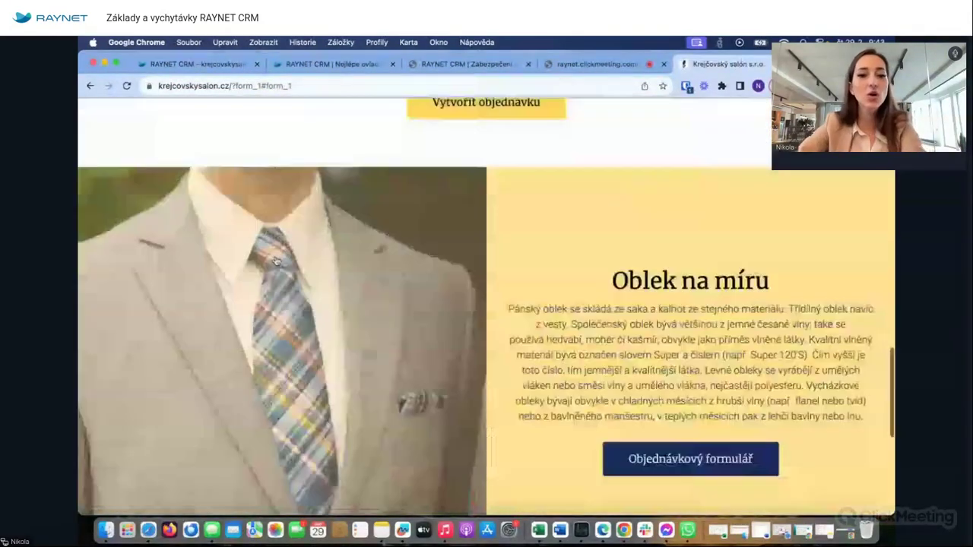
scroll(406, 153, down, 1)
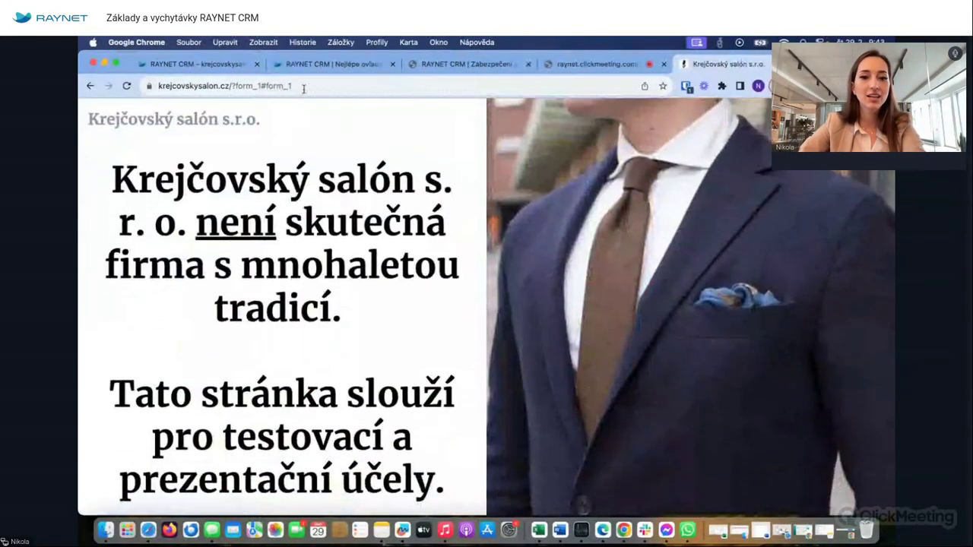
- Strip ?form_1 from the address, load krejcovskysalon.cz and scroll to the footer contact form
click(332, 84)
key(Right)
key(BackSpace)
key(BackSpace)
key(BackSpace)
key(BackSpace)
key(BackSpace)
key(BackSpace)
key(BackSpace)
key(BackSpace)
key(BackSpace)
key(BackSpace)
key(BackSpace)
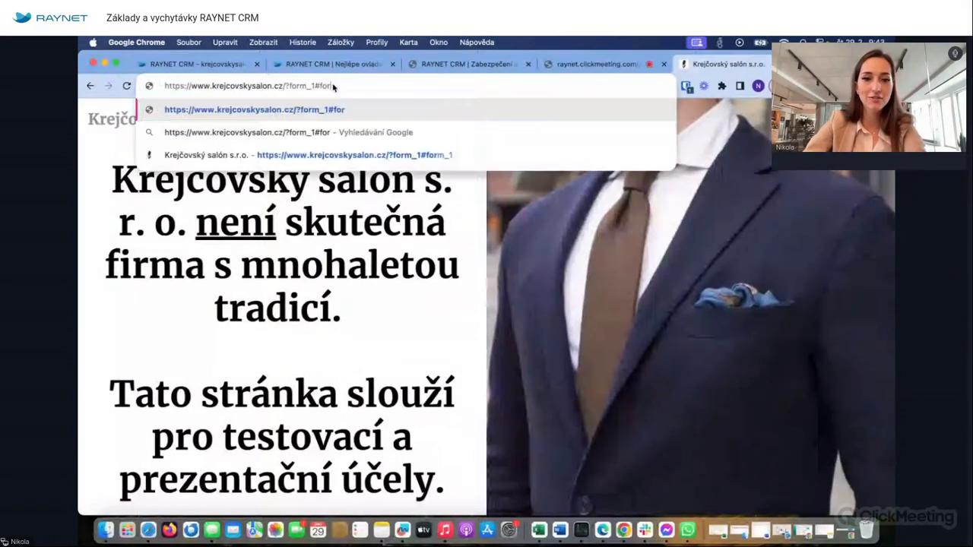
key(BackSpace)
key(BackSpace)
key(BackSpace)
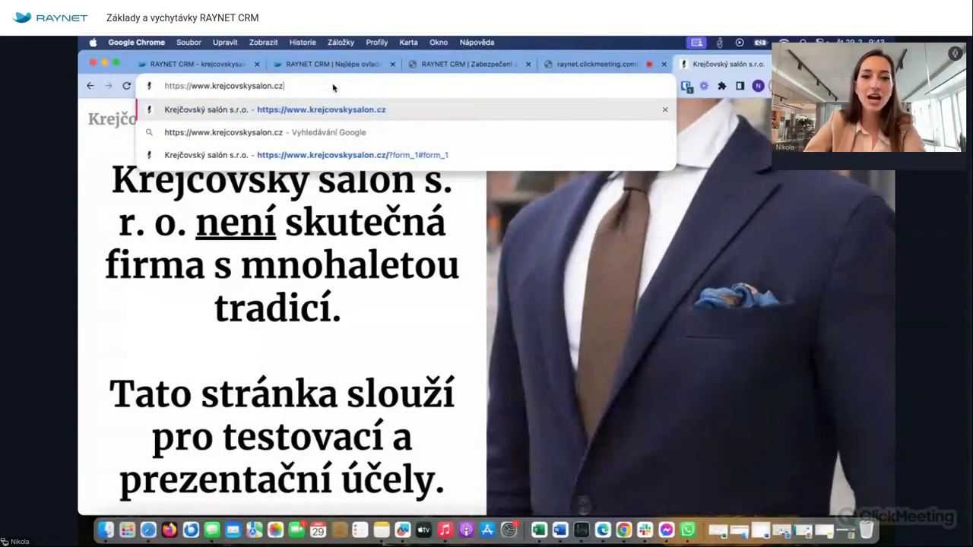
key(Return)
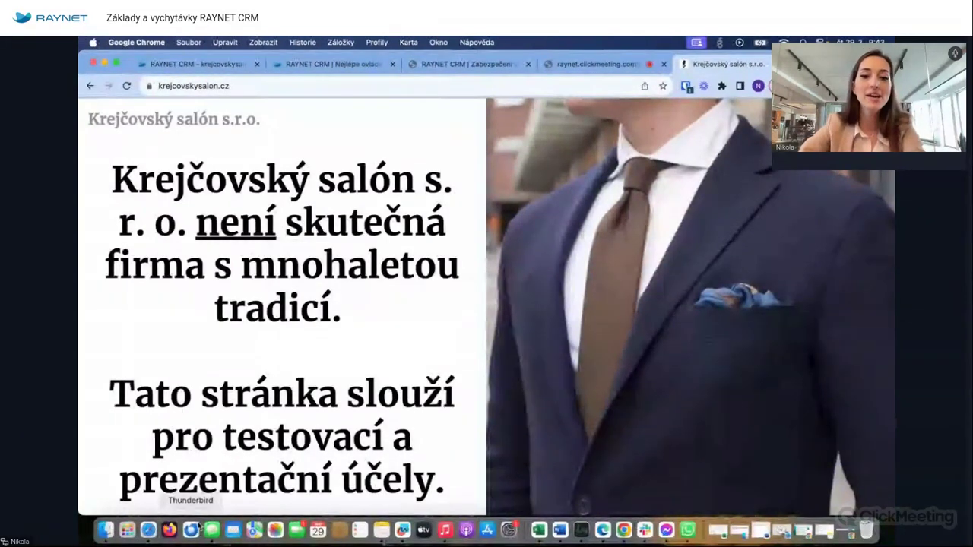
scroll(303, 418, down, 15)
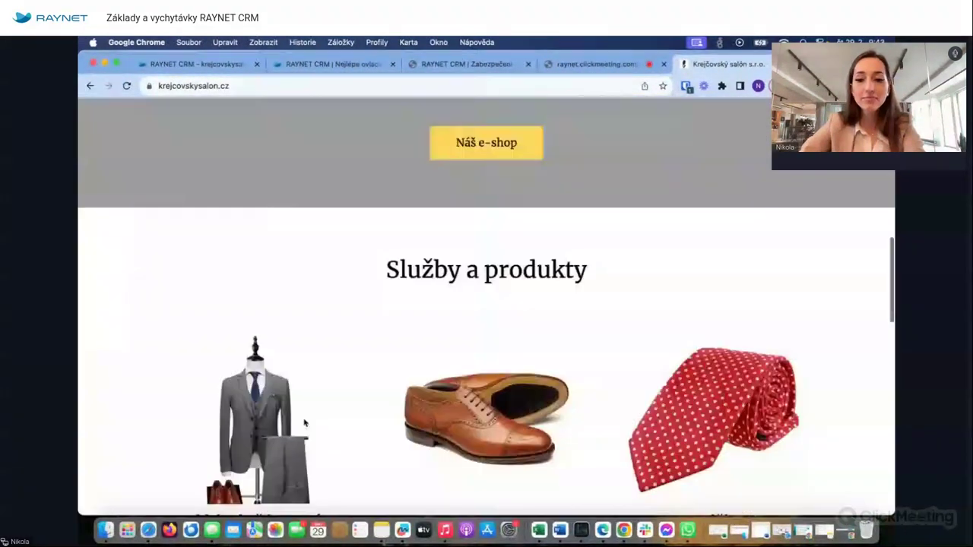
click(531, 219)
- Fill in the contact's first name, surname, e-mail address and phone number on the salon form
key(Tab)
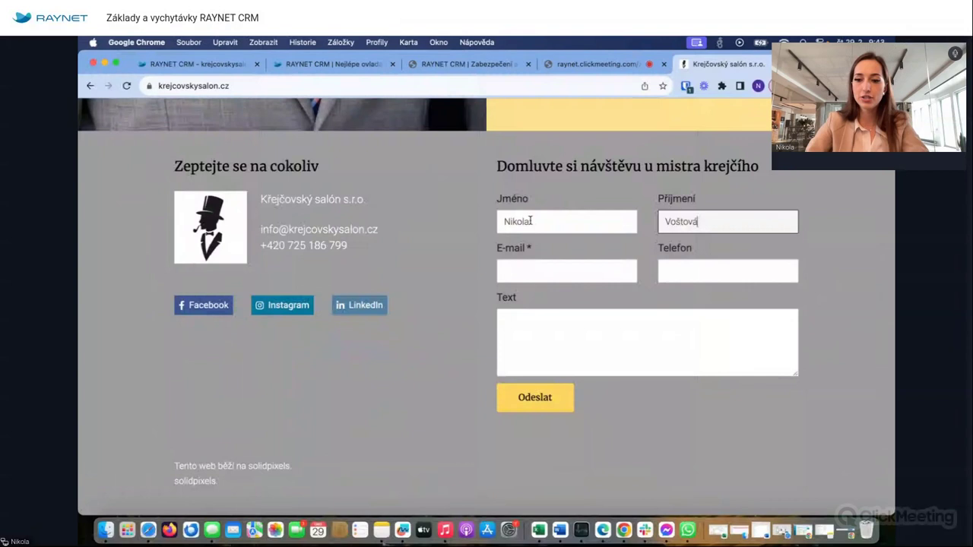
click(568, 268)
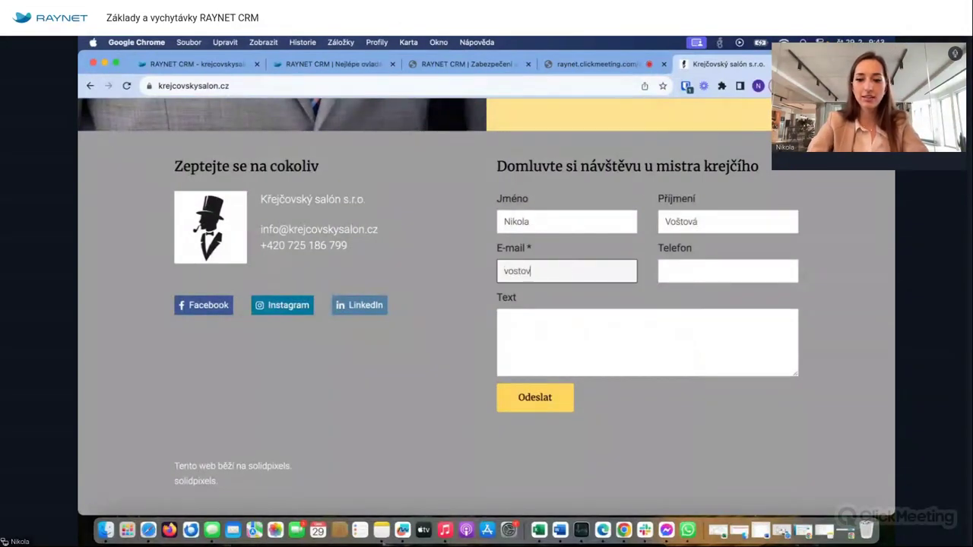
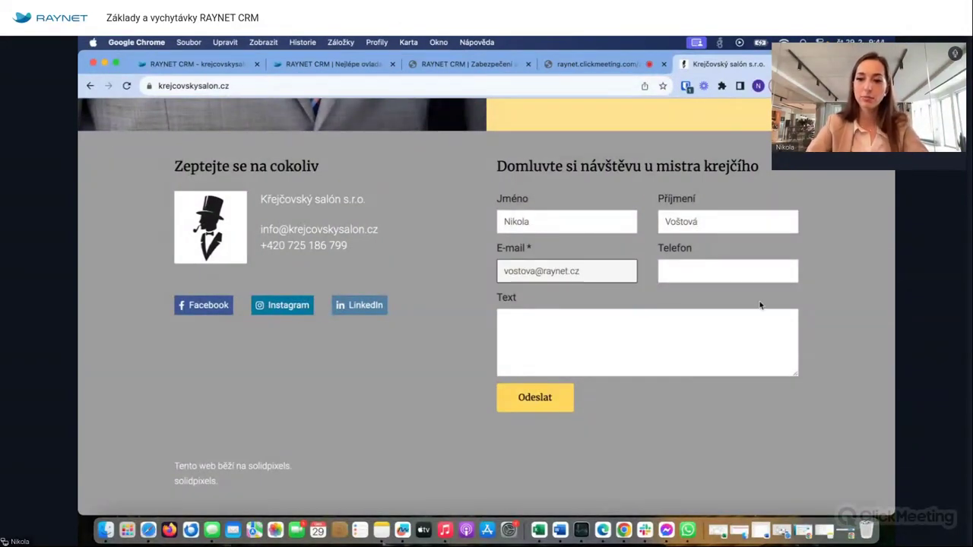
click(713, 267)
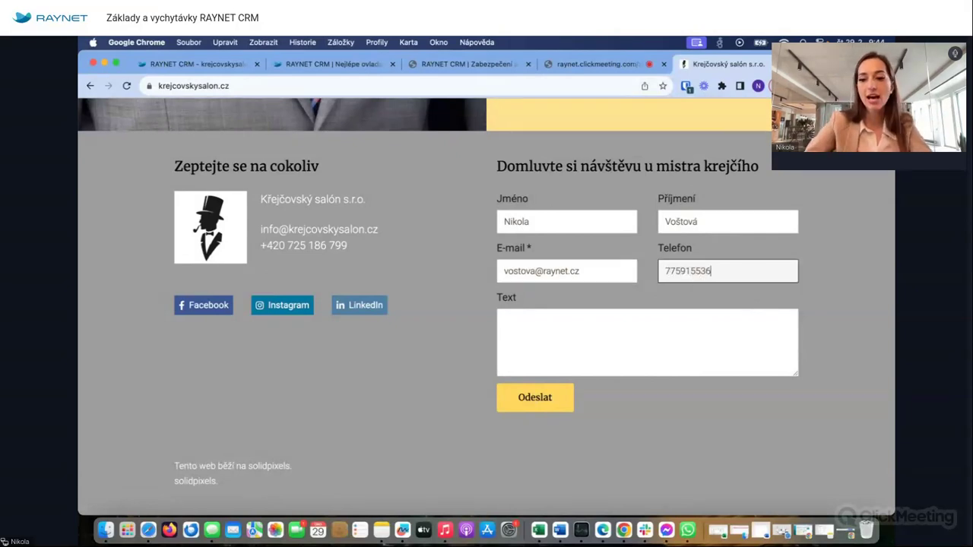
- Write a message requesting 100 custom shirts for men and women, then send the form
click(645, 334)
text(Dobrý den,)
key(Return)
key(Return)
text(měl)
key(BackSpace)
key(BackSpace)
text(ám zájem o 100 ks košil na míru pro muže a ženy v naší firmě.)
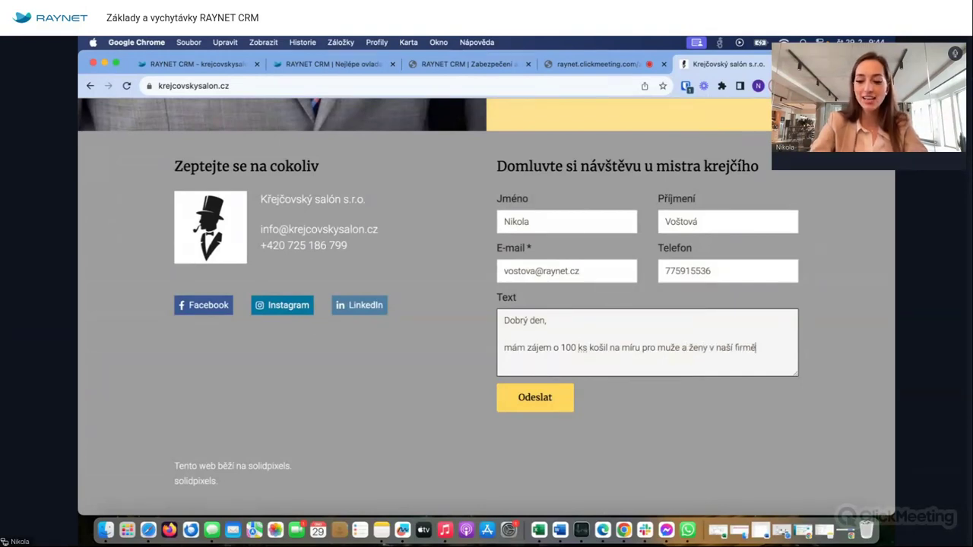
key(Return)
key(Return)
text(Prosím )
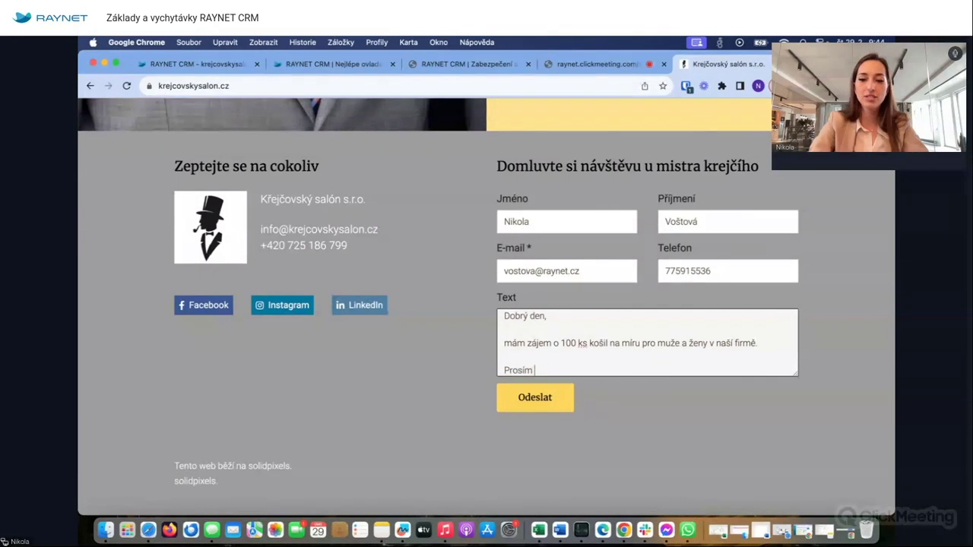
text(, kontkak)
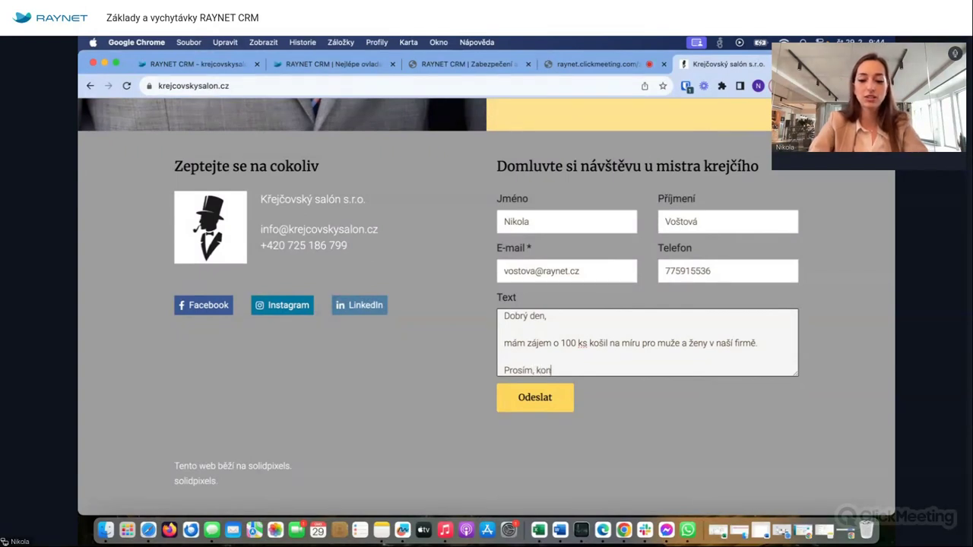
key(BackSpace)
key(BackSpace)
key(BackSpace)
text(aktuj)
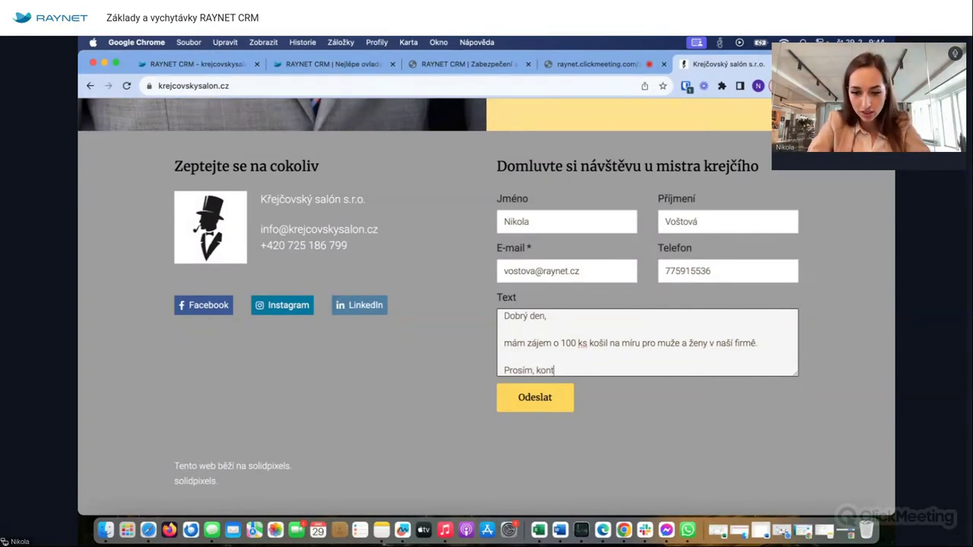
text(te)
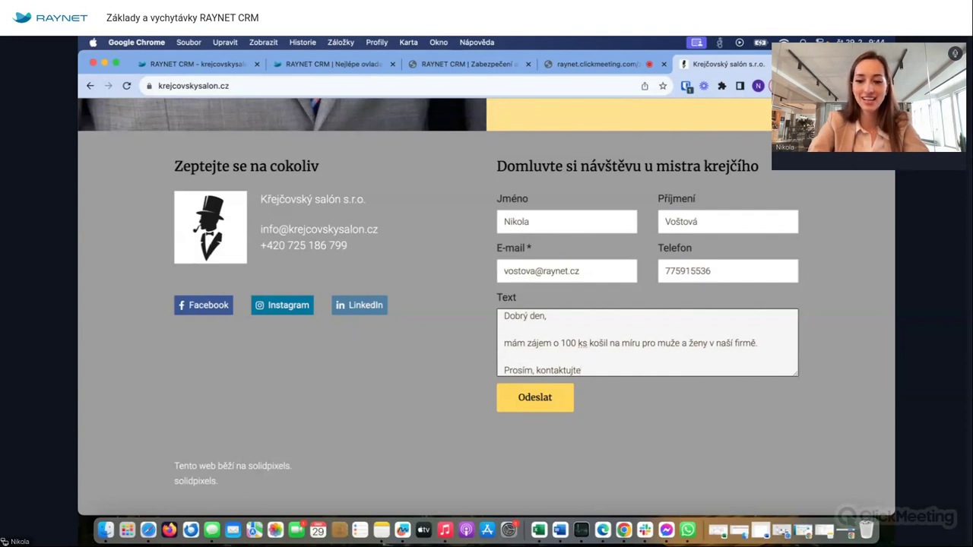
text(e nás co)
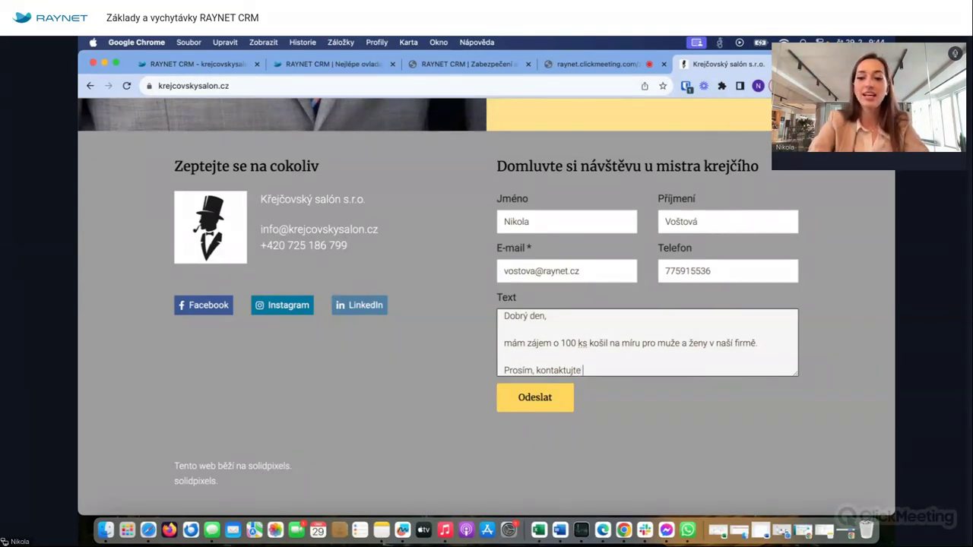
text( nejdř)
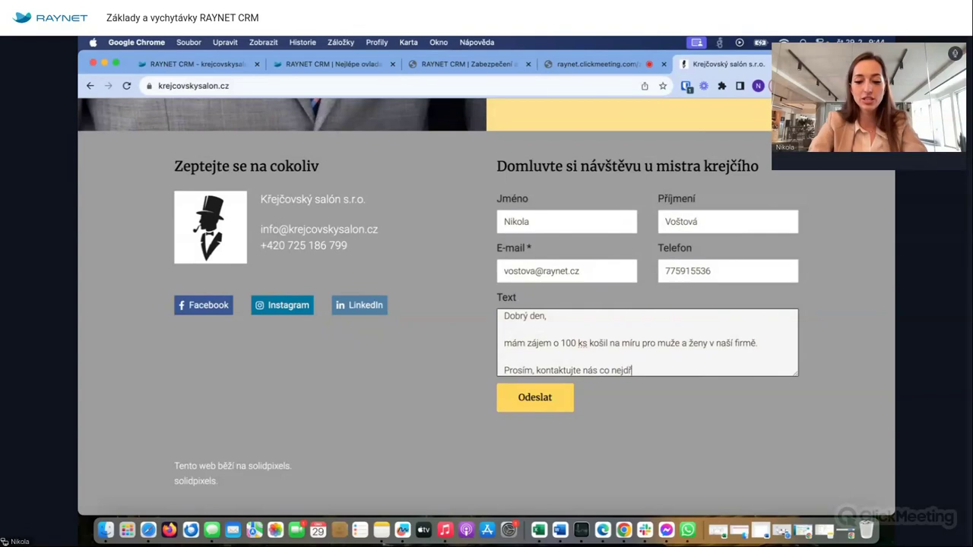
text(íve.)
key(Return)
key(Return)
text(Děkuji,)
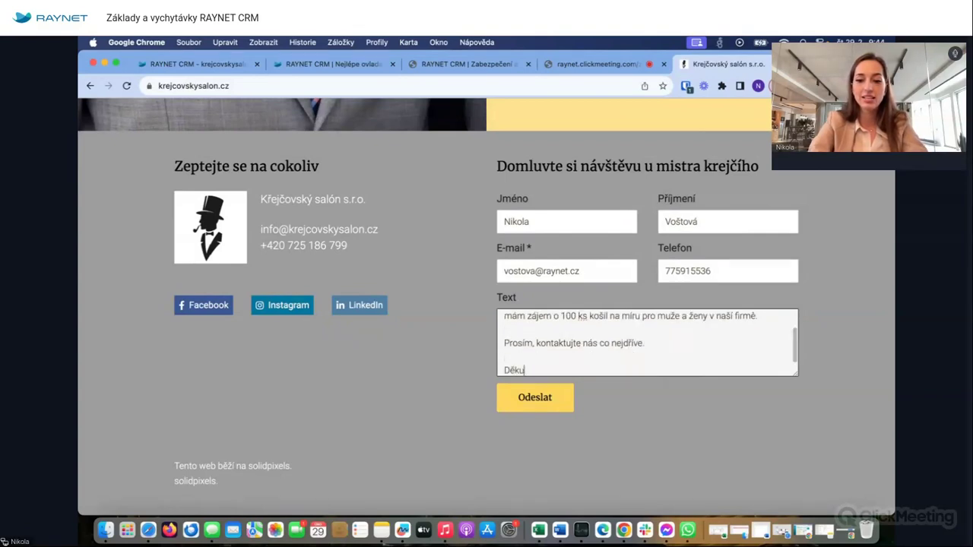
key(Return)
key(Return)
text(Nikola)
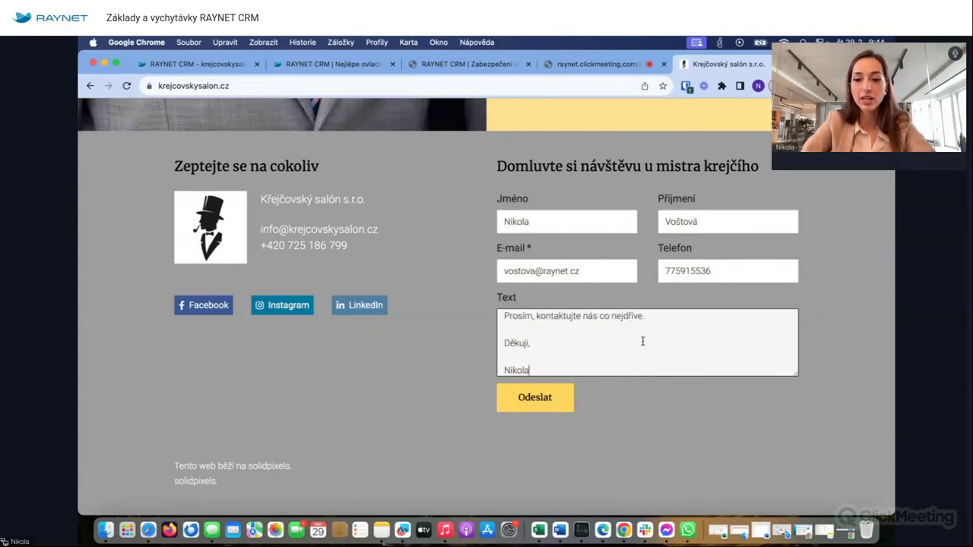
click(546, 401)
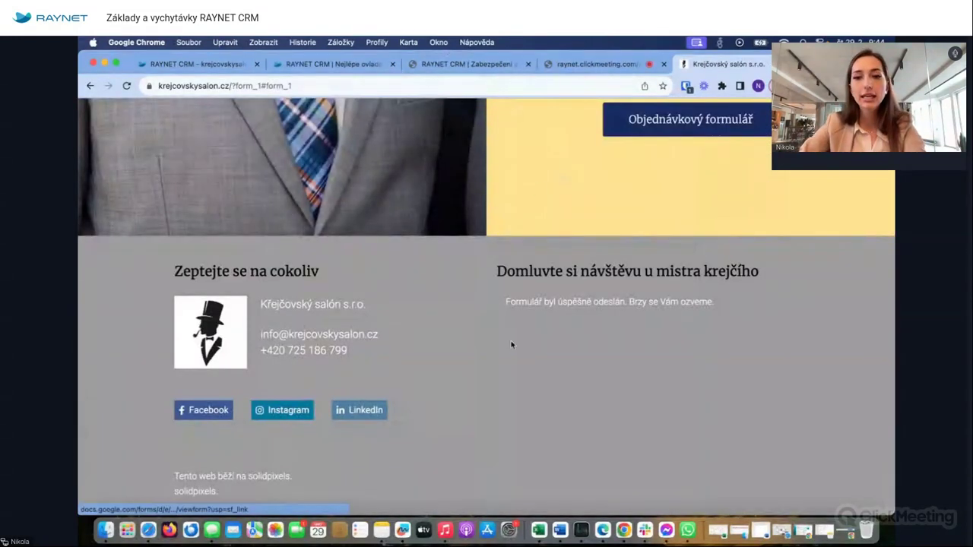
- Reload RAYNET CRM and open the newly arrived web-form lead L-24-031
click(194, 66)
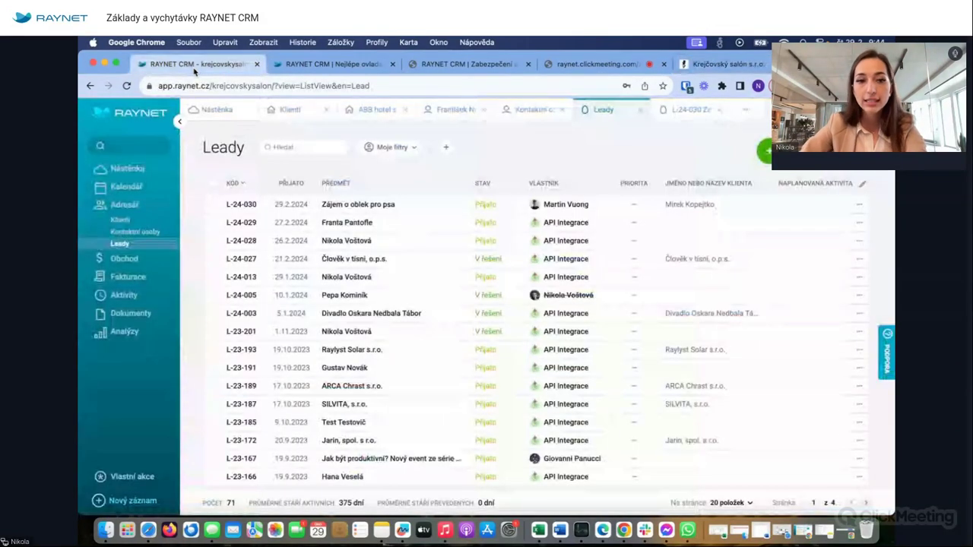
click(126, 87)
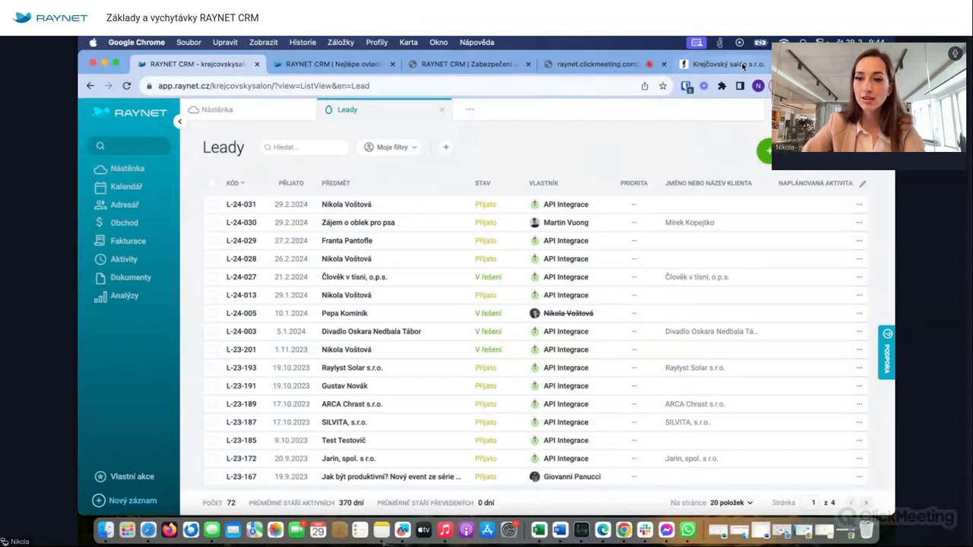
click(242, 205)
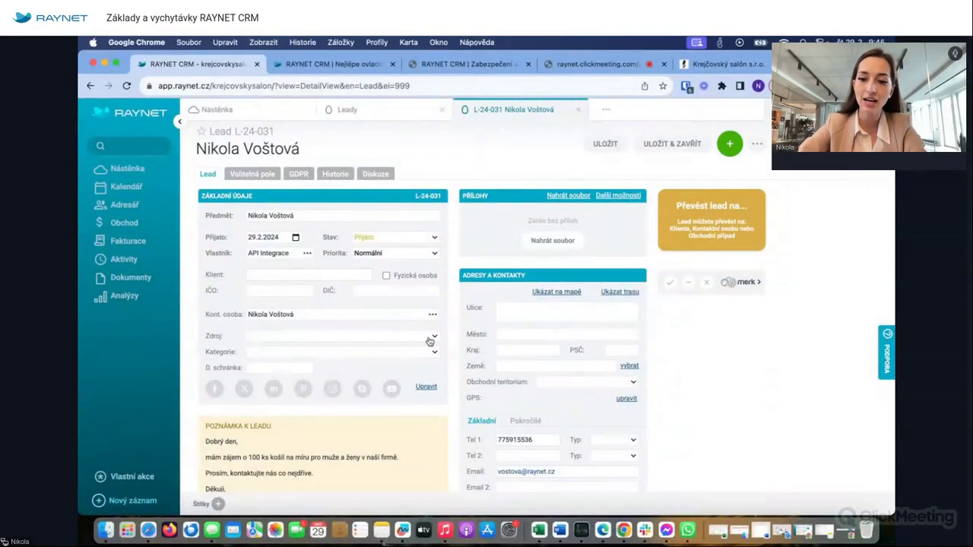
scroll(430, 342, down, 2)
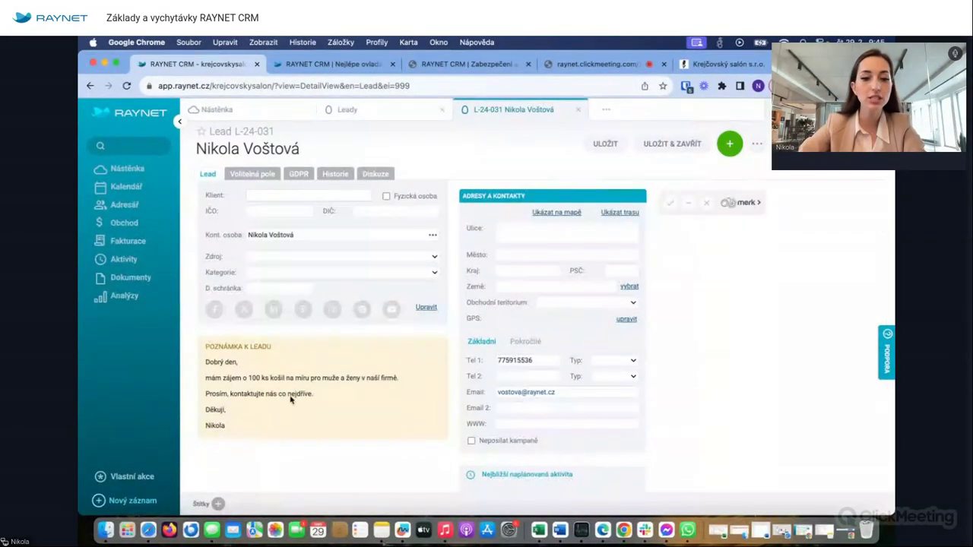
scroll(290, 400, up, 5)
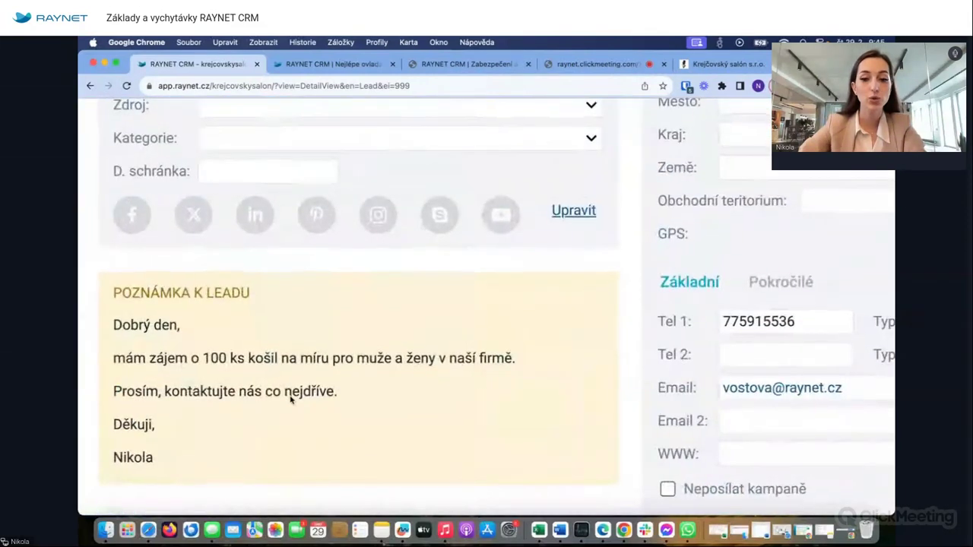
scroll(289, 400, down, 5)
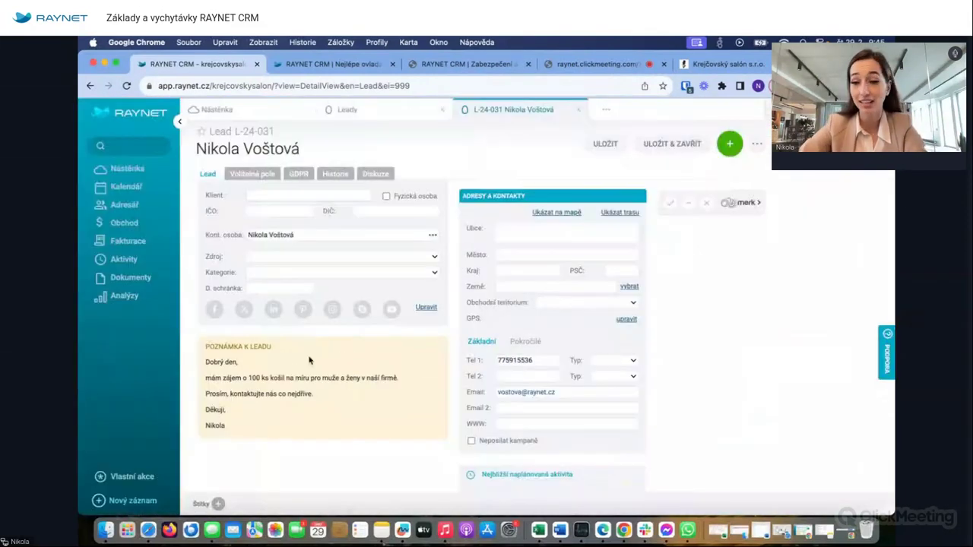
scroll(392, 308, up, 2)
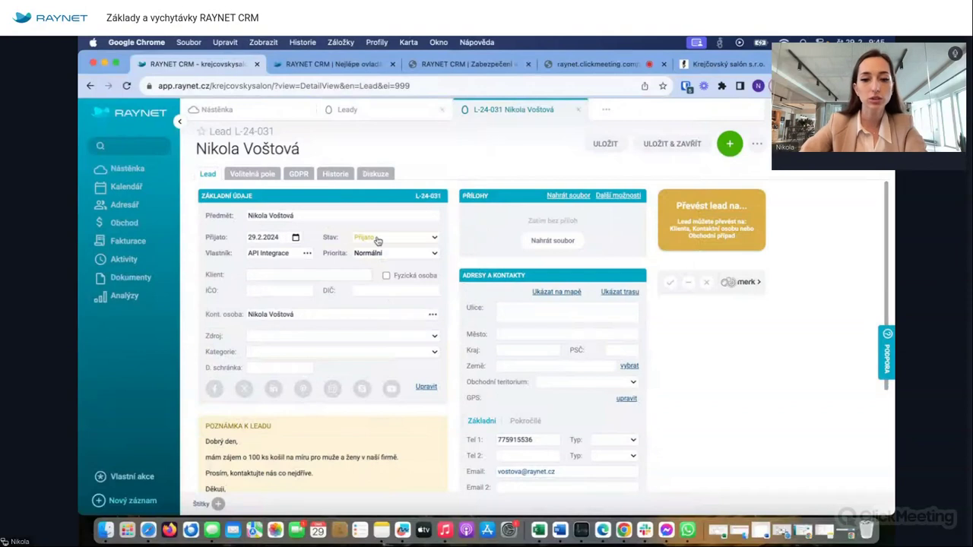
- Set lead L-24-031's status to V řešení and save it
click(387, 237)
click(386, 263)
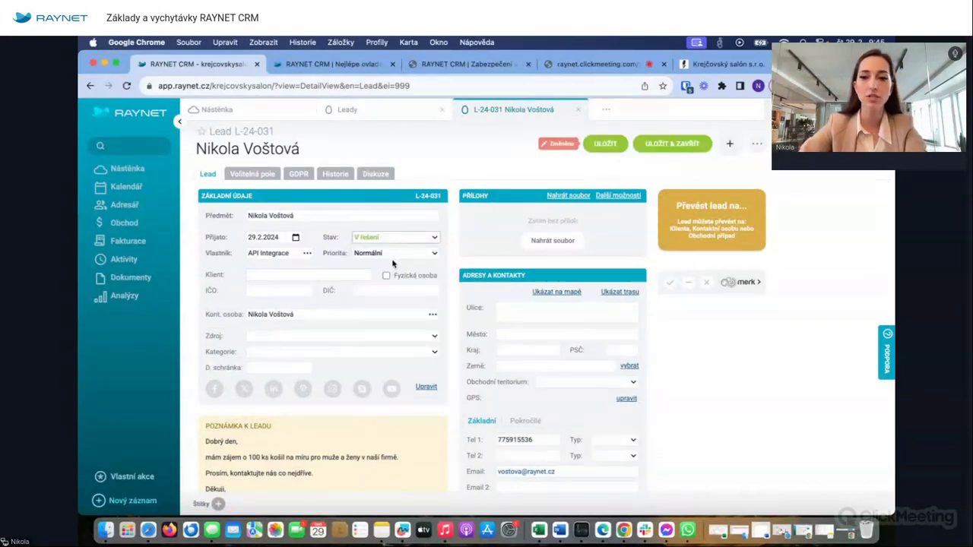
click(600, 144)
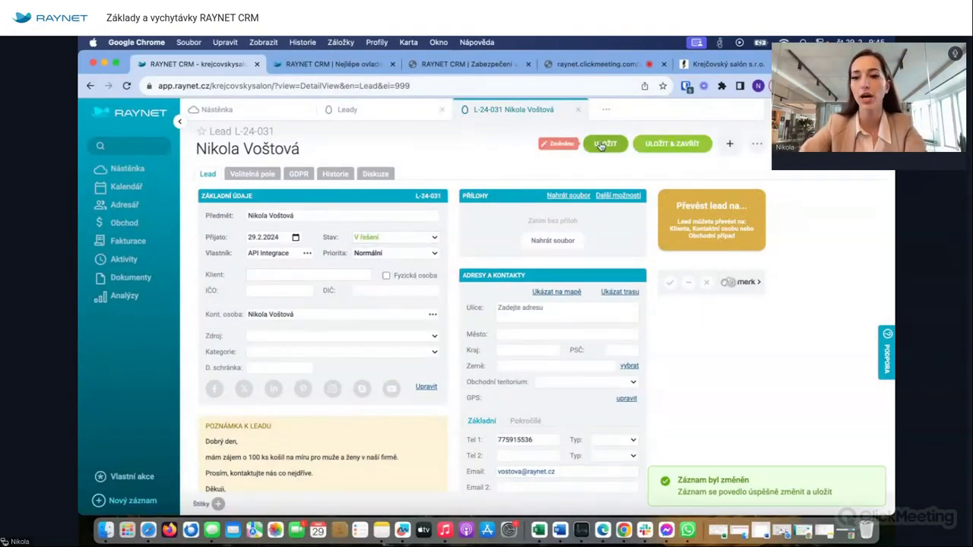
click(728, 144)
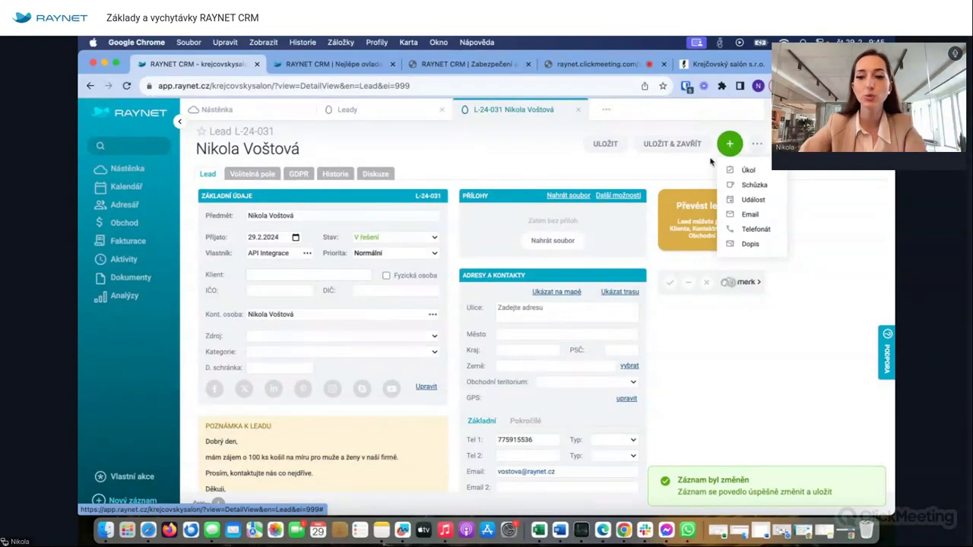
- Start a phone call record for lead L-24-031 marked as already completed
click(755, 229)
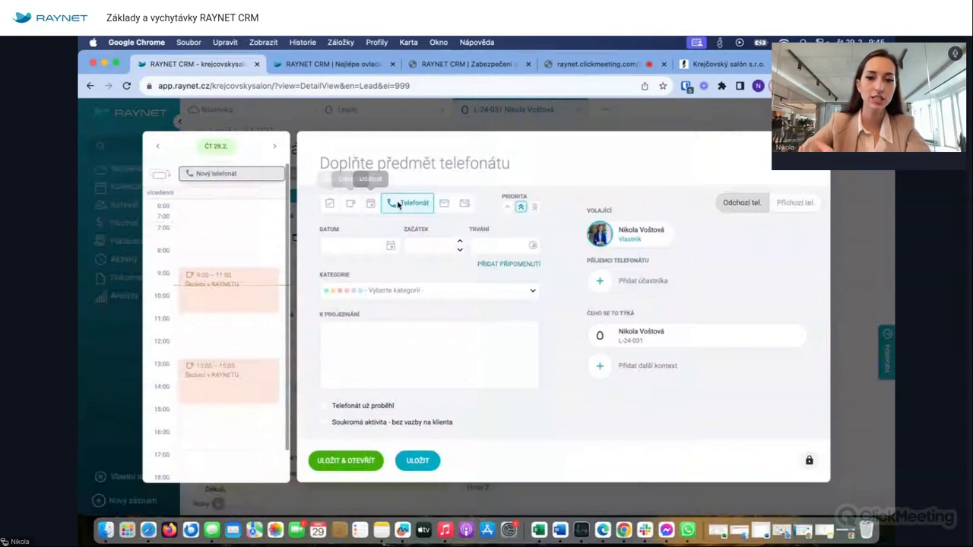
click(324, 406)
click(422, 346)
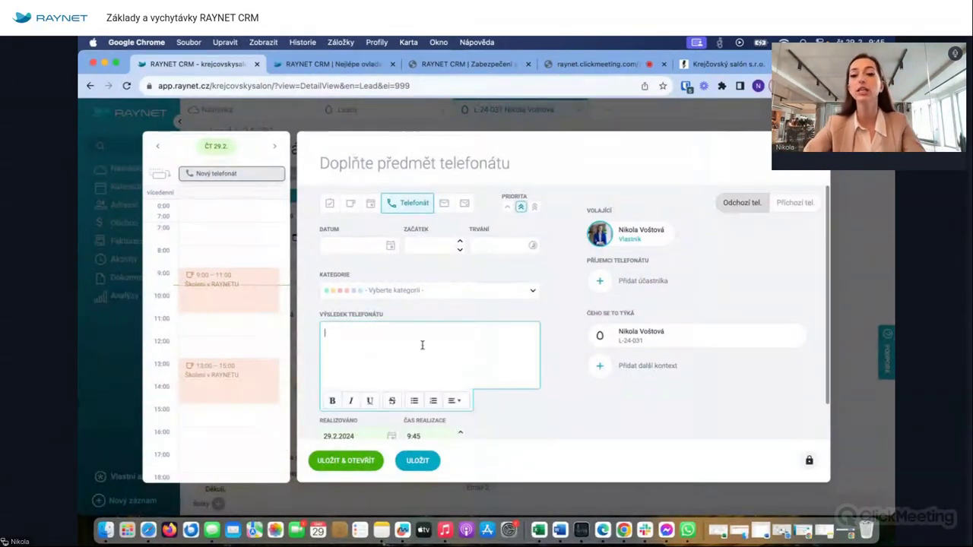
click(696, 298)
scroll(282, 433, down, 5)
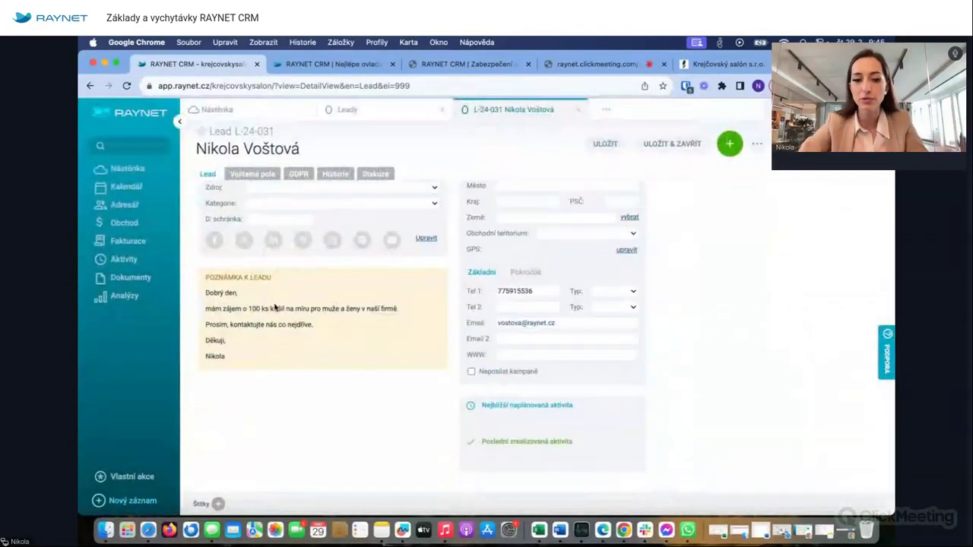
scroll(269, 323, up, 3)
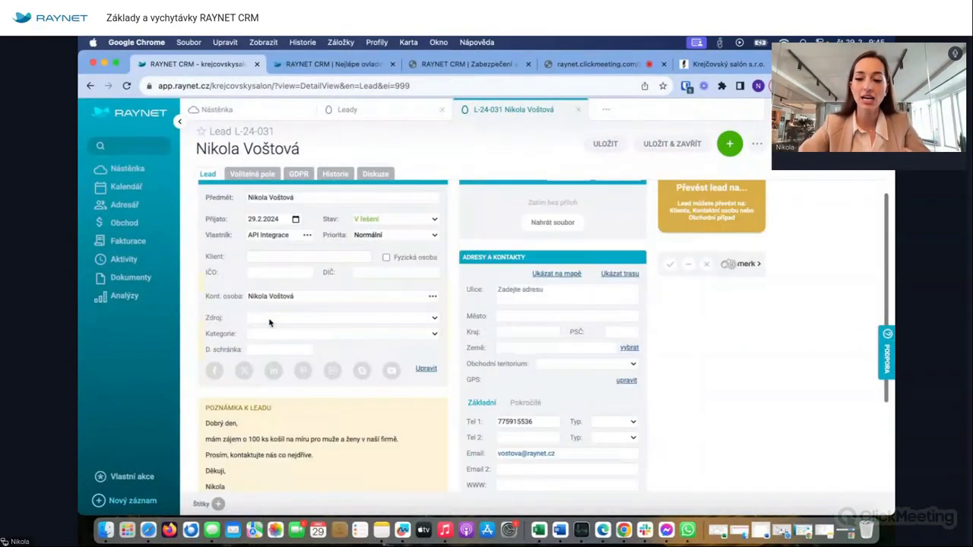
scroll(269, 324, up, 1)
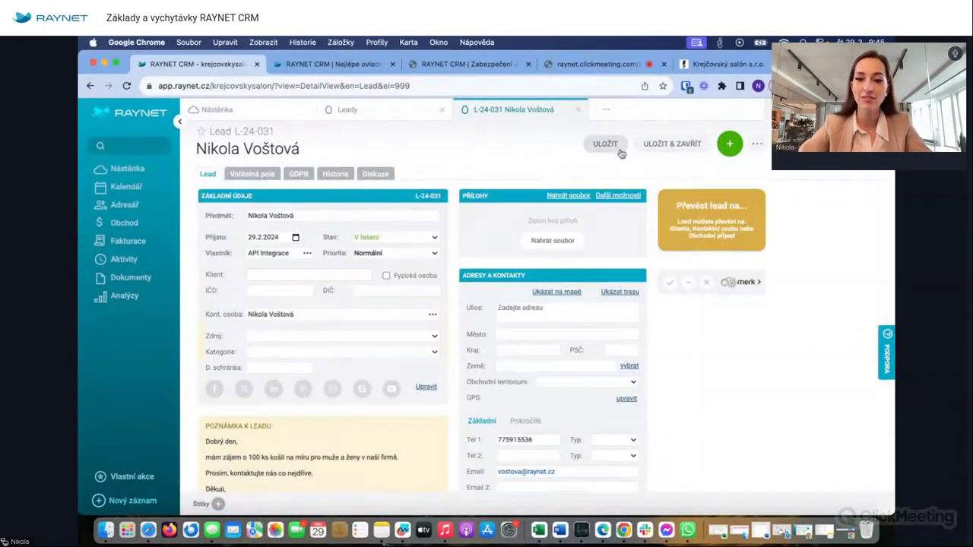
- Open the lead conversion options and close them without converting the lead
click(705, 234)
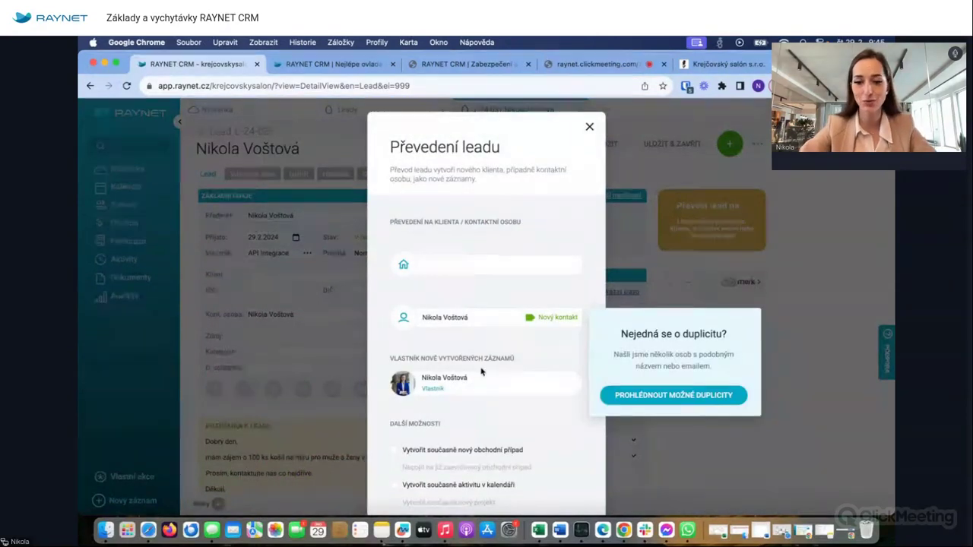
scroll(468, 403, down, 2)
scroll(487, 319, up, 2)
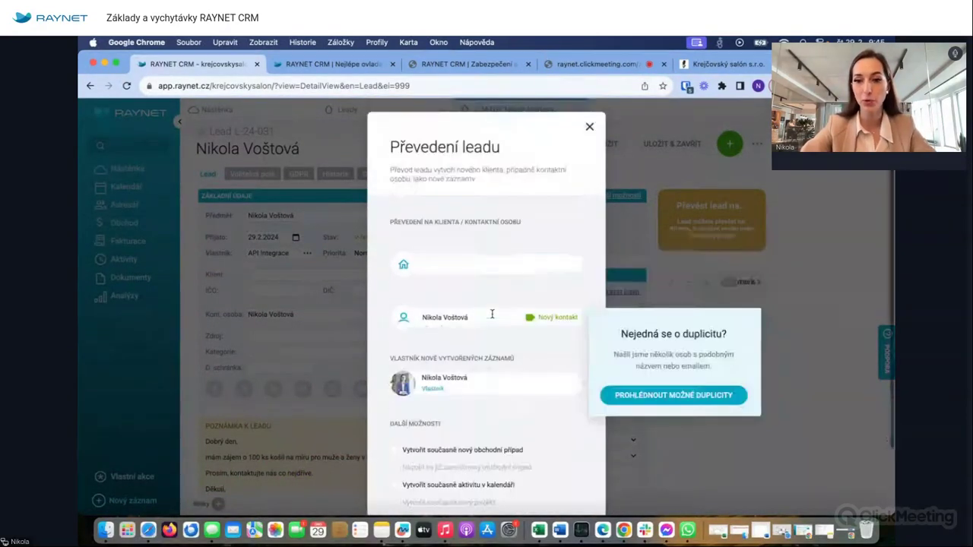
click(590, 126)
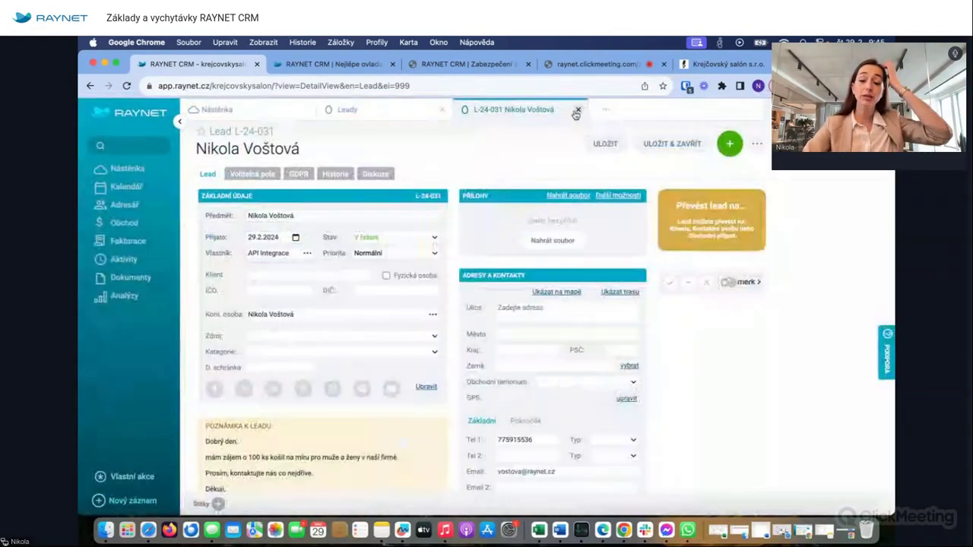
- Close the L-24-031 lead record and expand the Adresář section
click(578, 111)
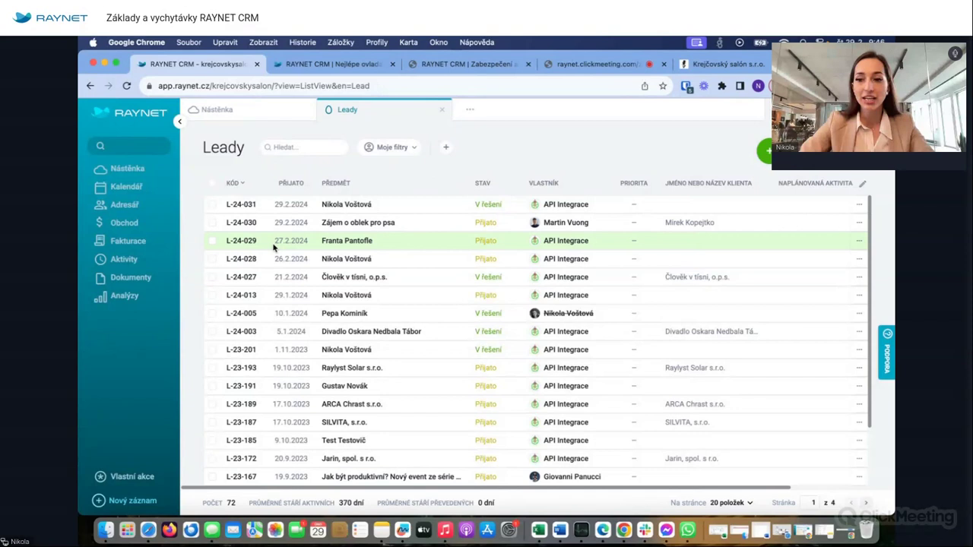
click(155, 212)
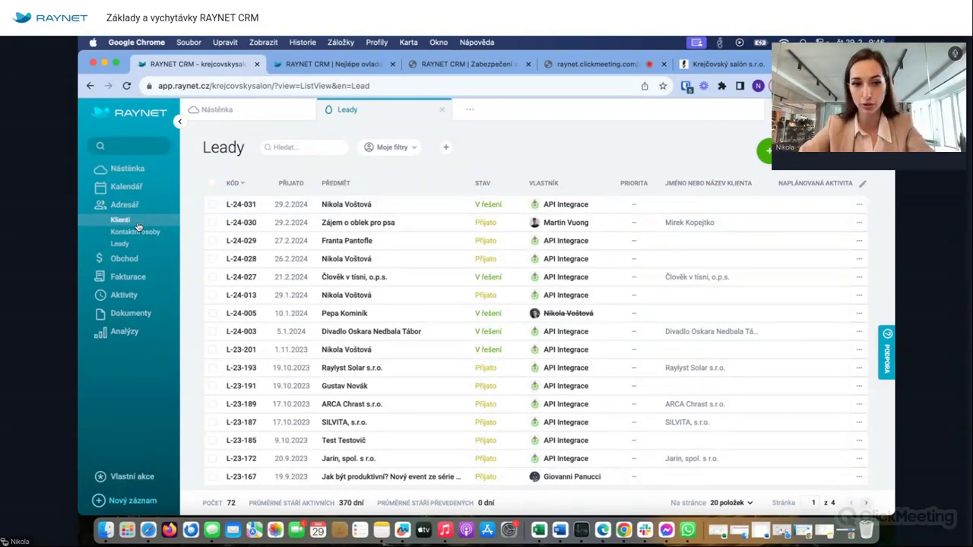
- Open client ABB hotel s.r.o. from Klienti, then start and cancel a new meeting
click(137, 225)
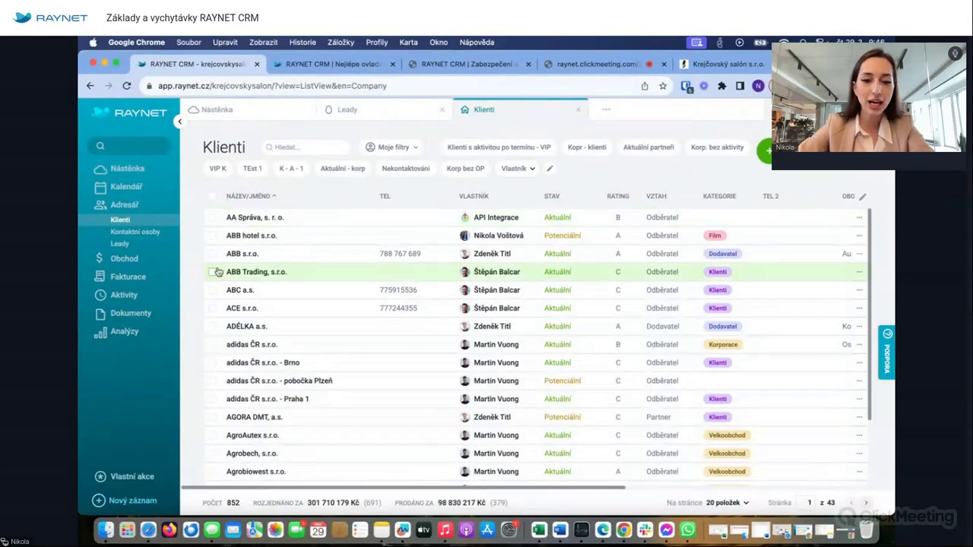
click(251, 237)
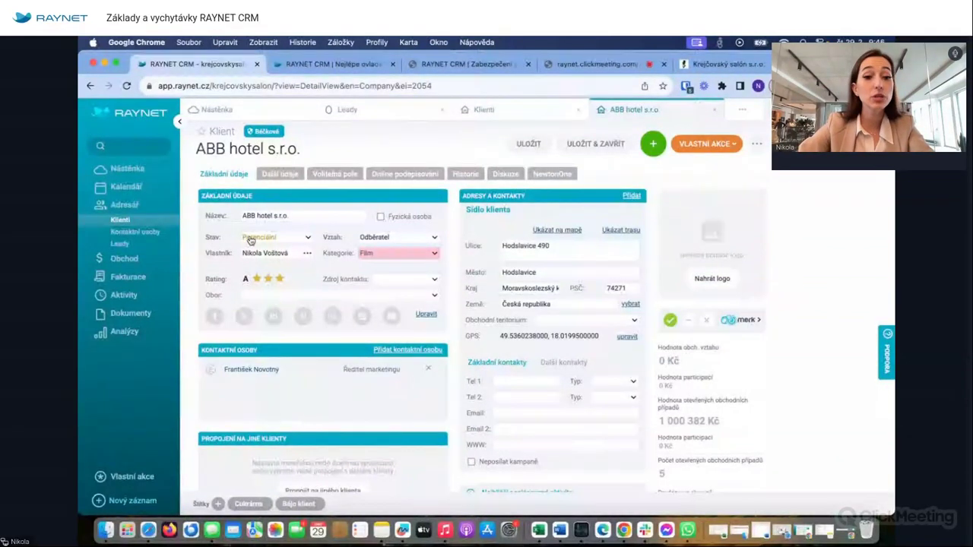
click(662, 144)
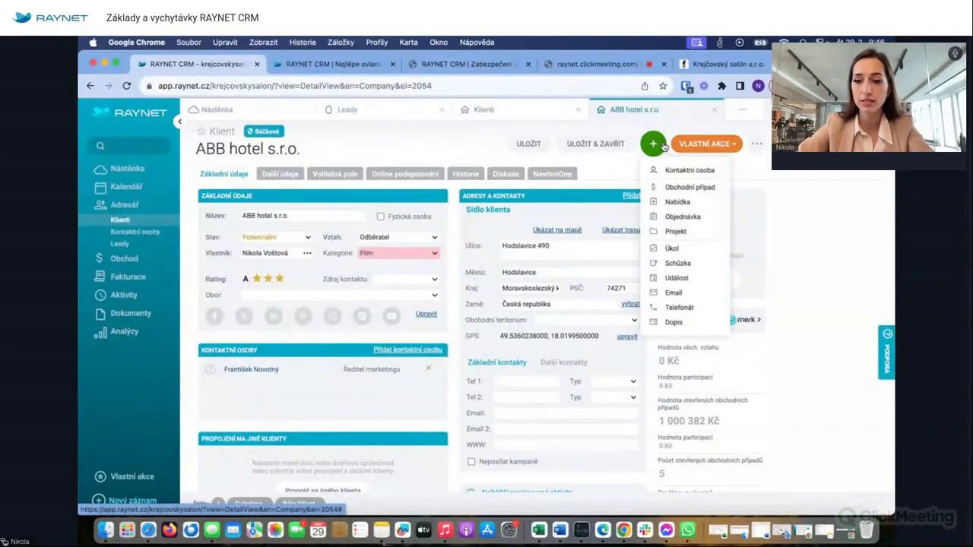
scroll(680, 254, up, 5)
scroll(697, 259, up, 3)
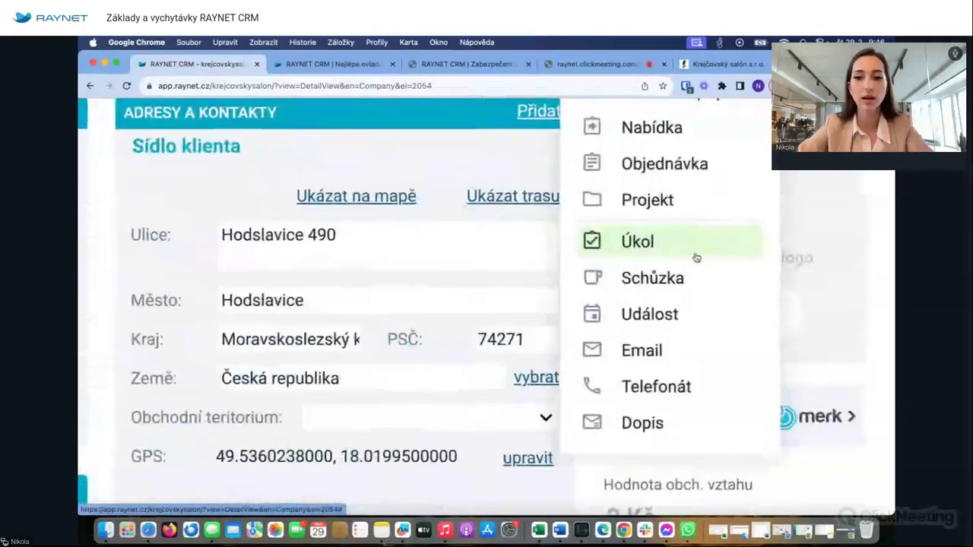
scroll(696, 258, down, 5)
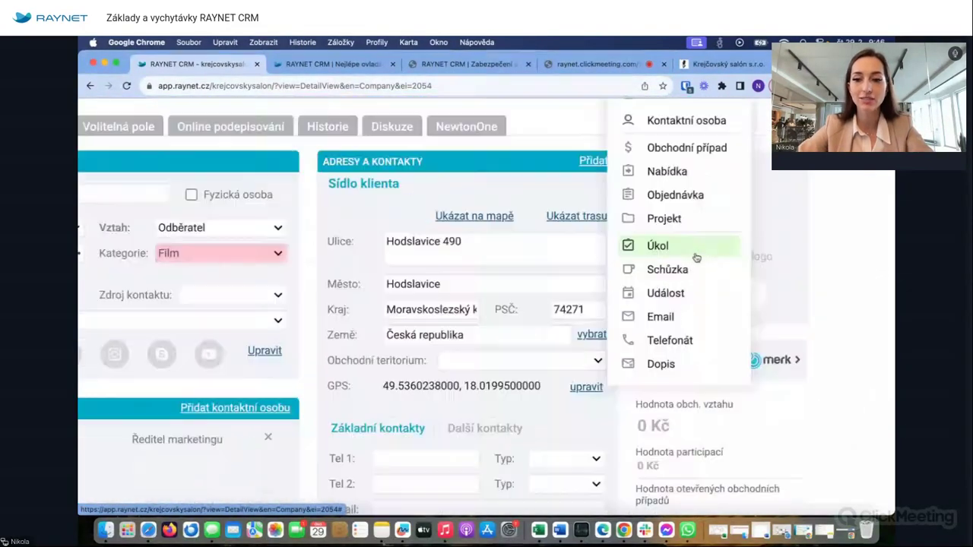
scroll(696, 258, down, 5)
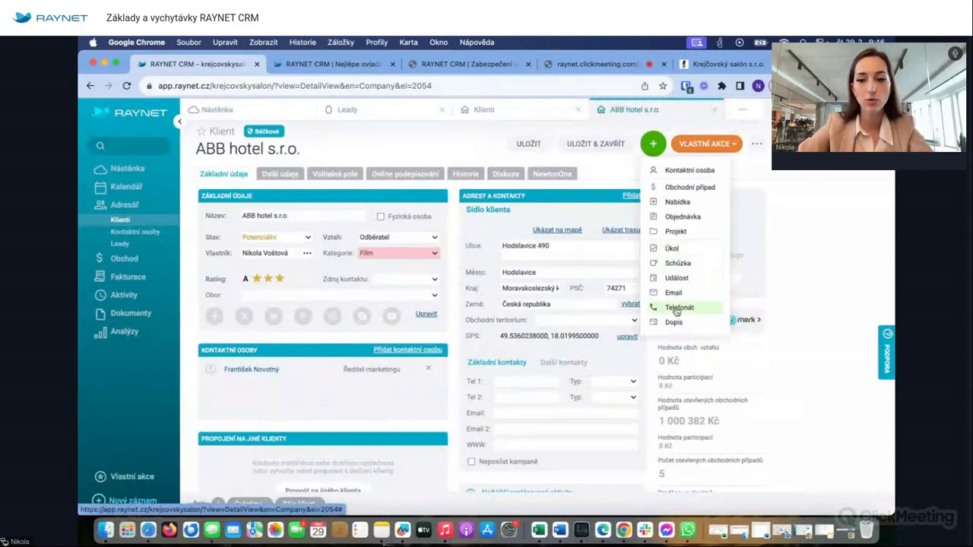
click(675, 265)
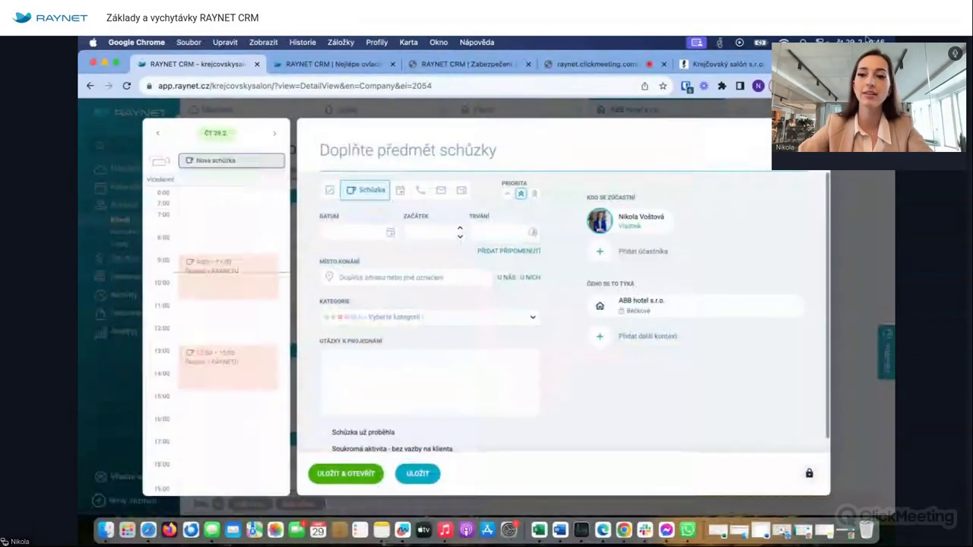
key(Escape)
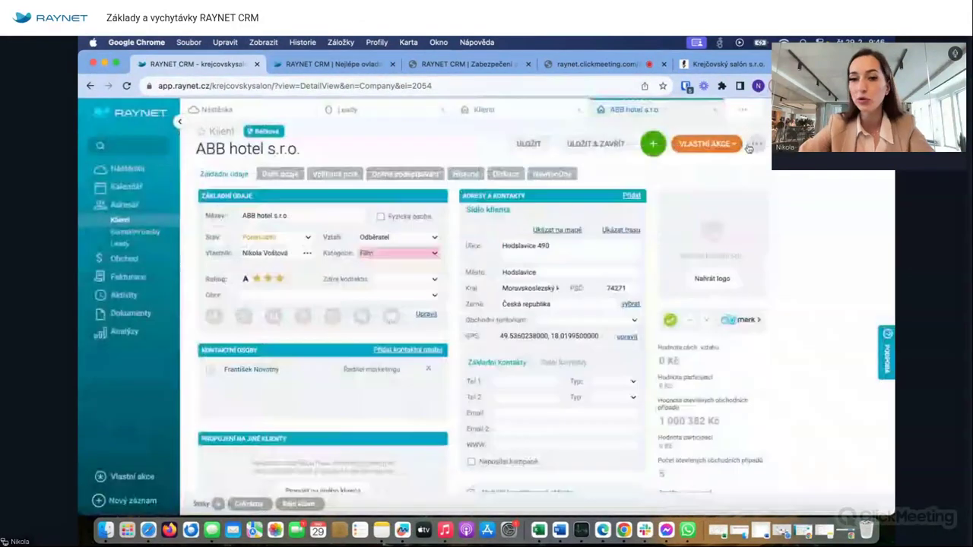
- Open the add menu for ABB hotel s.r.o., expand Obchod, and bring the add menu back
click(653, 143)
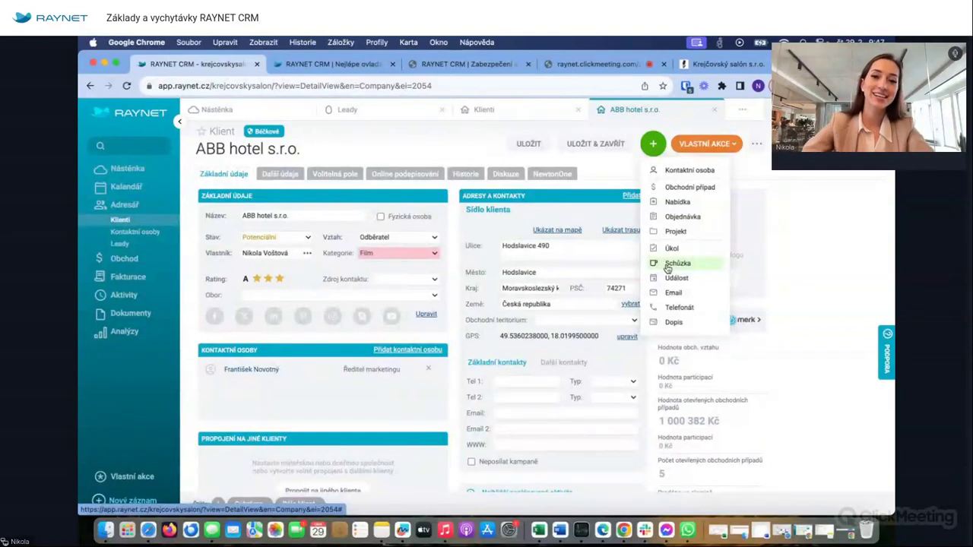
click(158, 262)
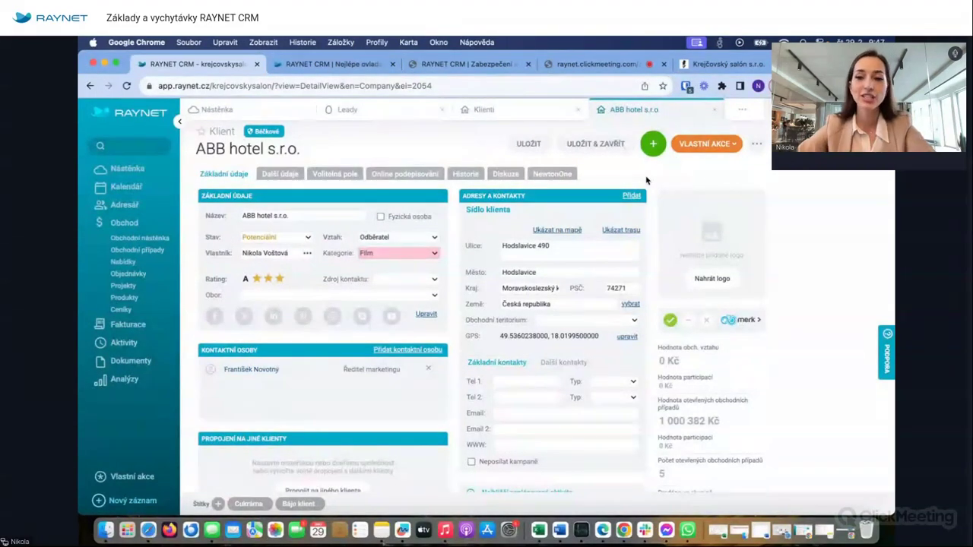
mouse_move(655, 143)
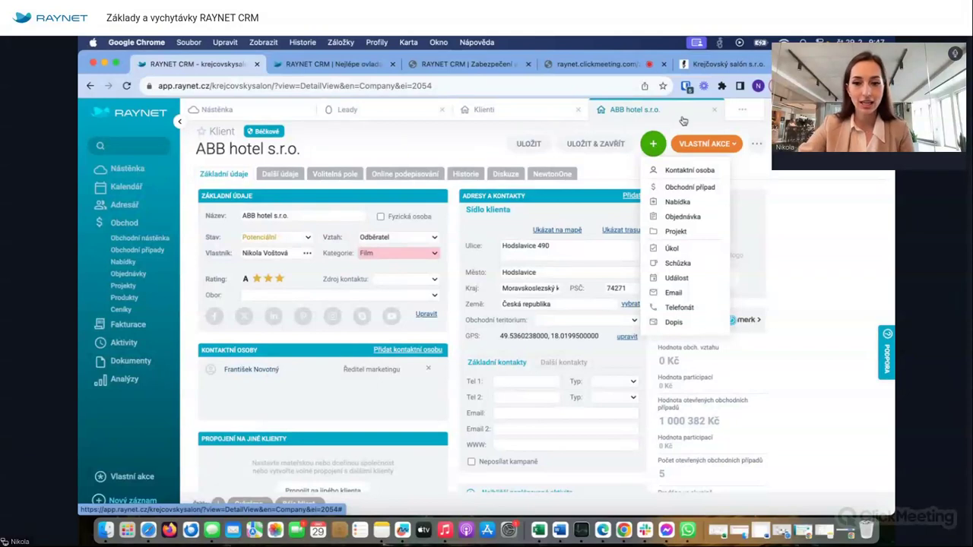
- Create business case '100 ks košil' of type Prodej produktů for ABB hotel s.r.o. and open it
click(688, 188)
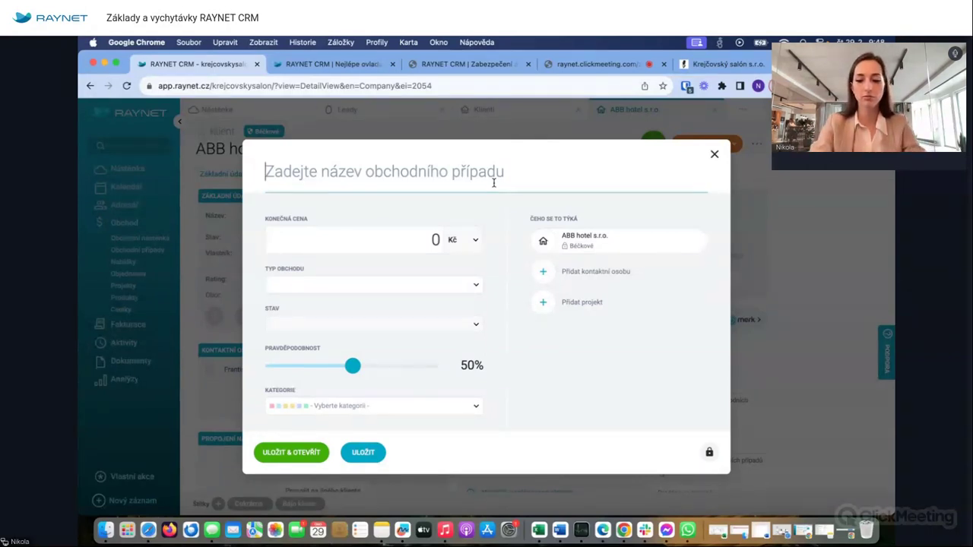
text(100 ks košil)
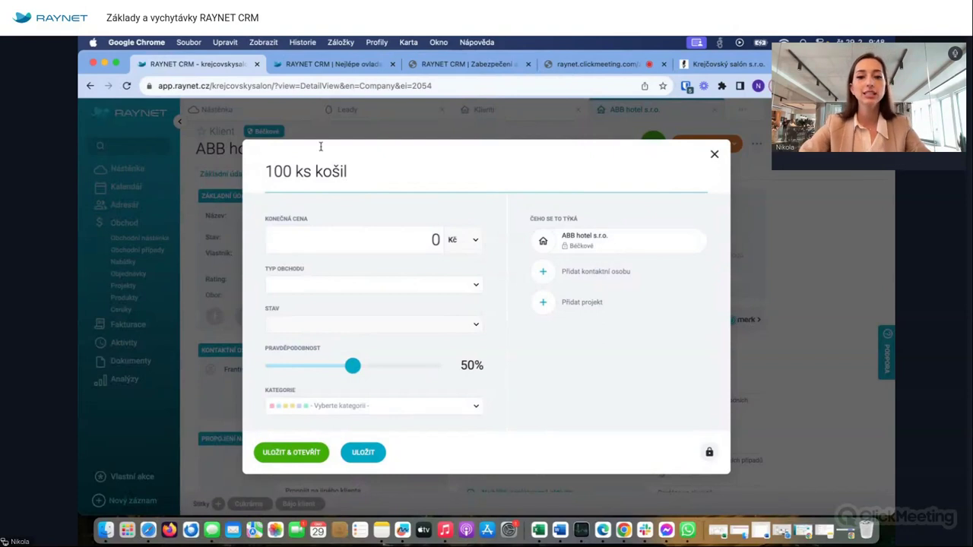
click(415, 245)
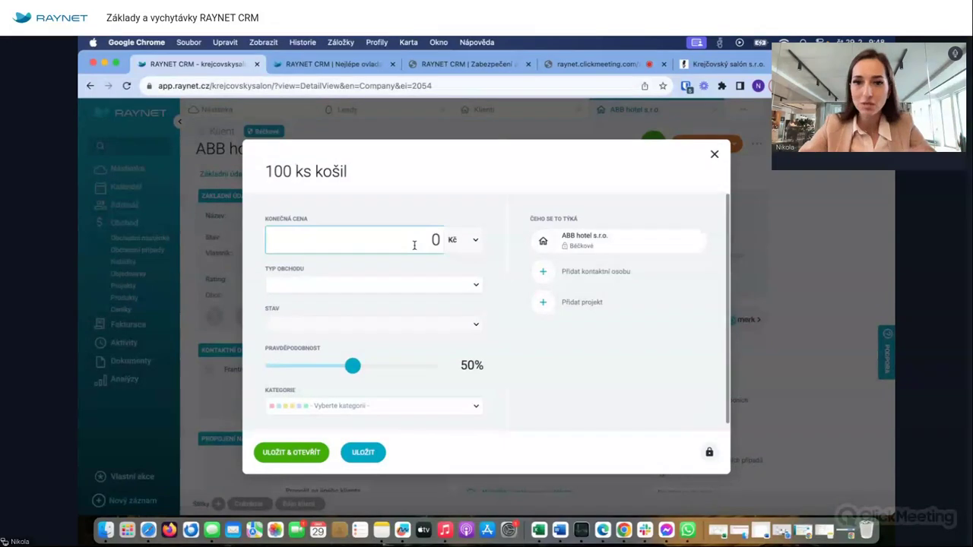
click(307, 285)
click(299, 303)
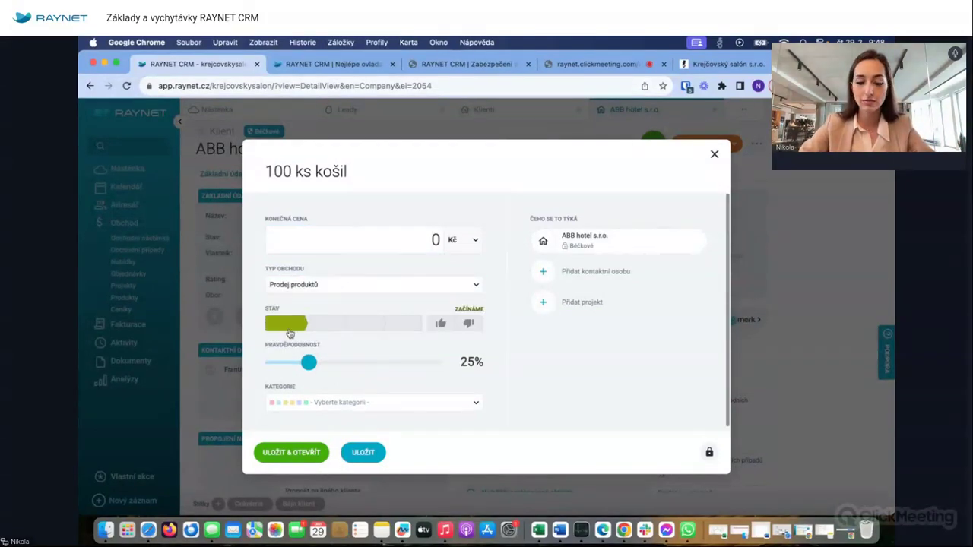
click(296, 453)
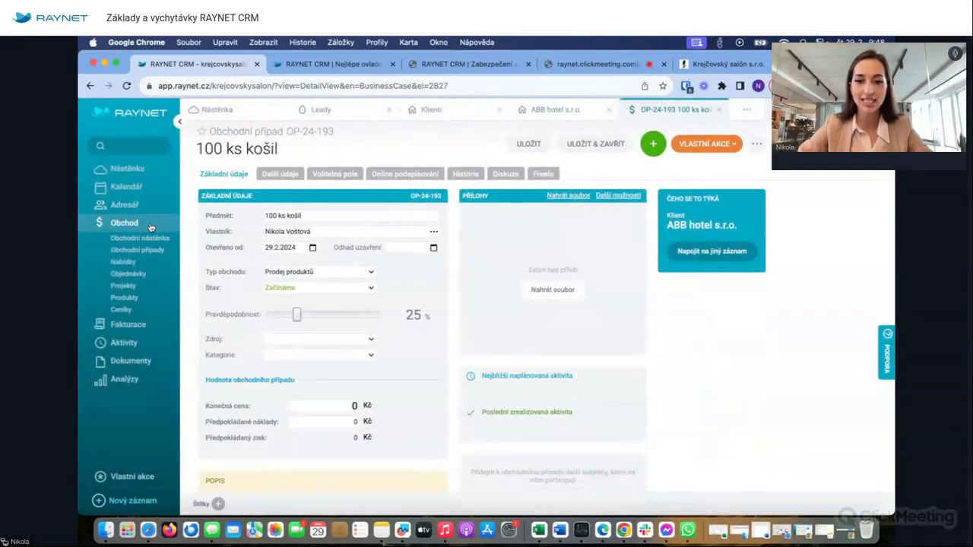
- Look over the deal stage list for OP-24-193 and close it, keeping Prodej produktů
click(294, 287)
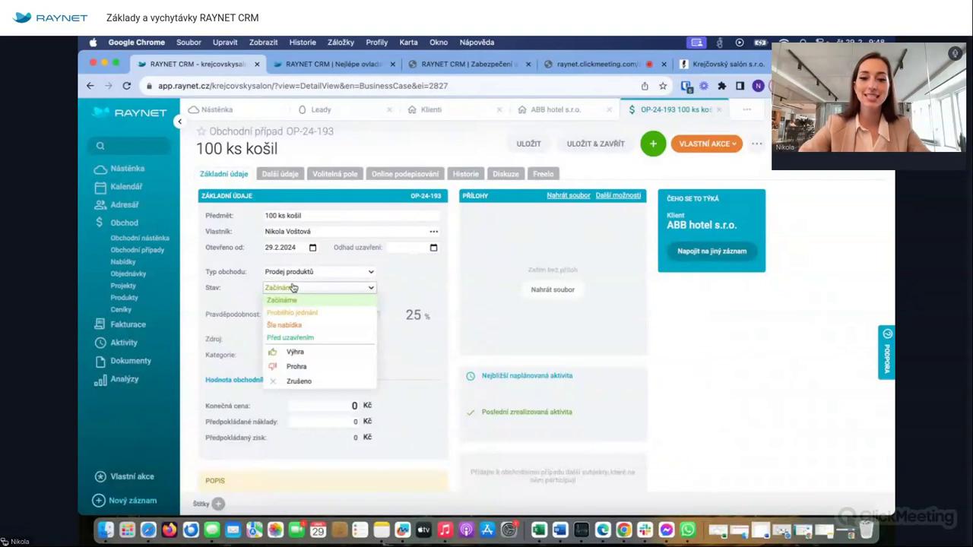
scroll(288, 311, up, 5)
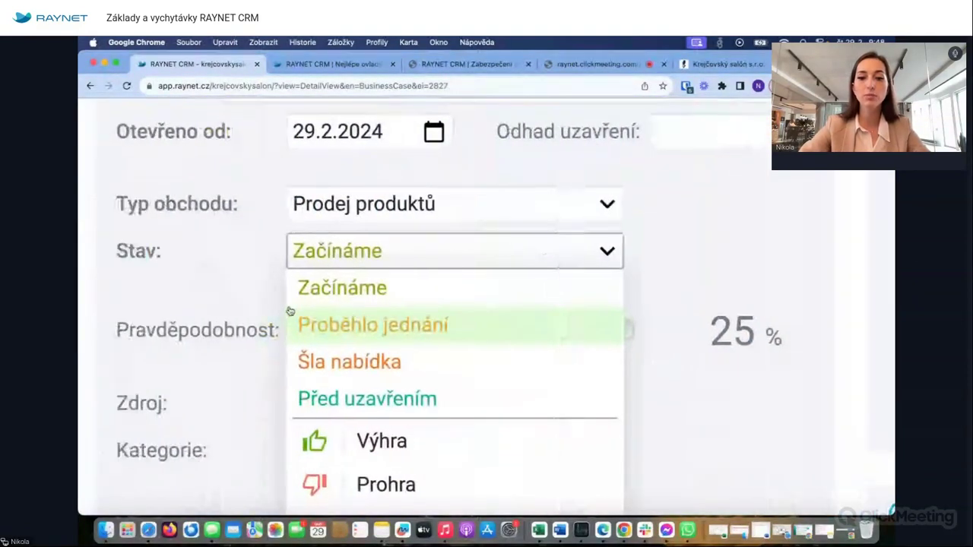
scroll(290, 311, down, 1)
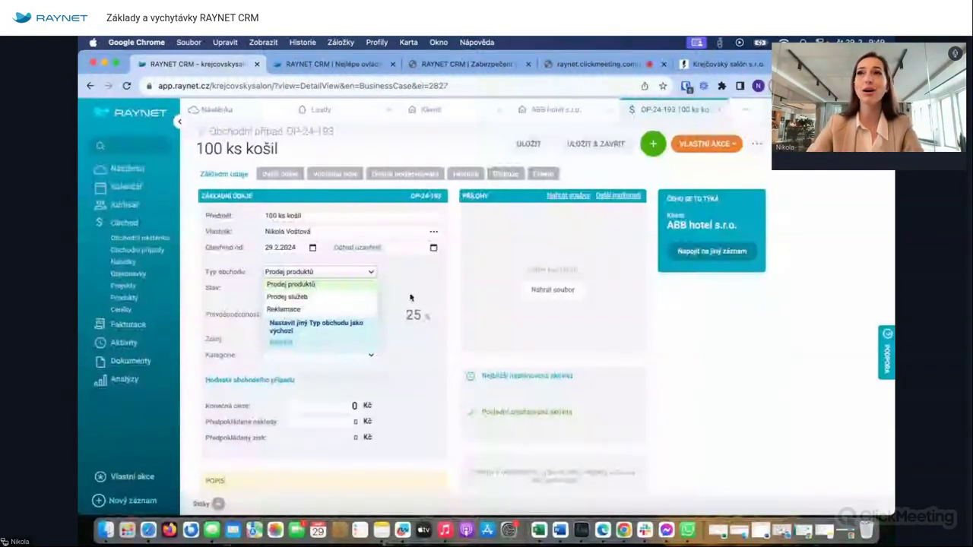
click(411, 297)
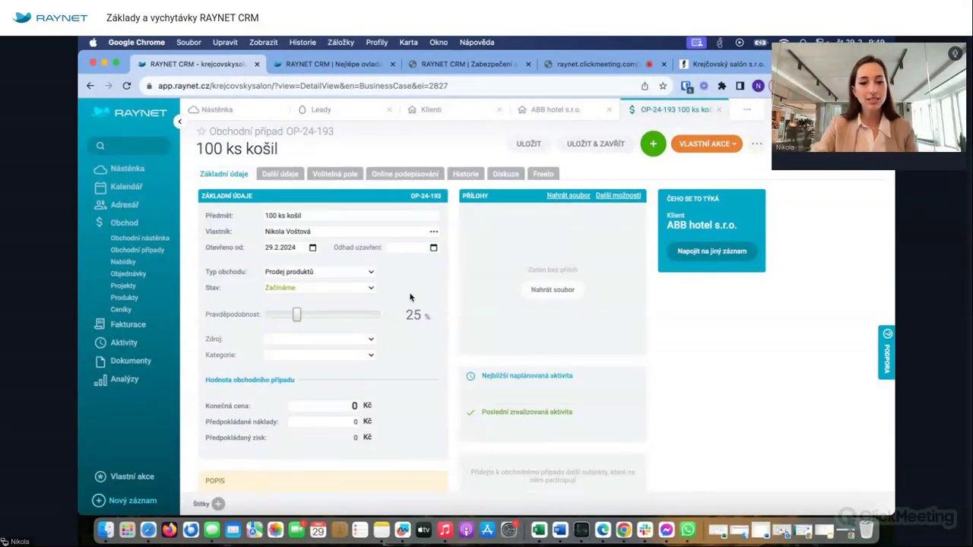
click(311, 289)
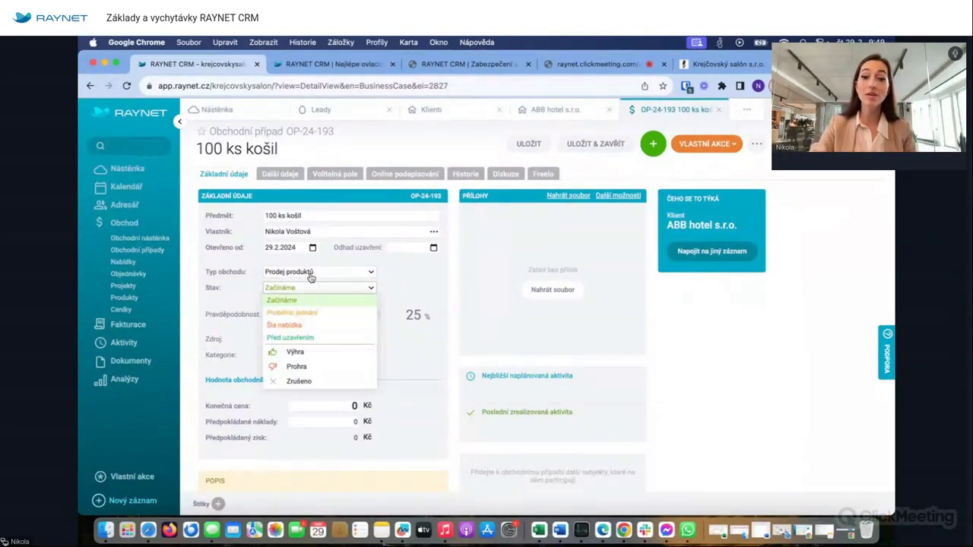
click(312, 277)
click(281, 296)
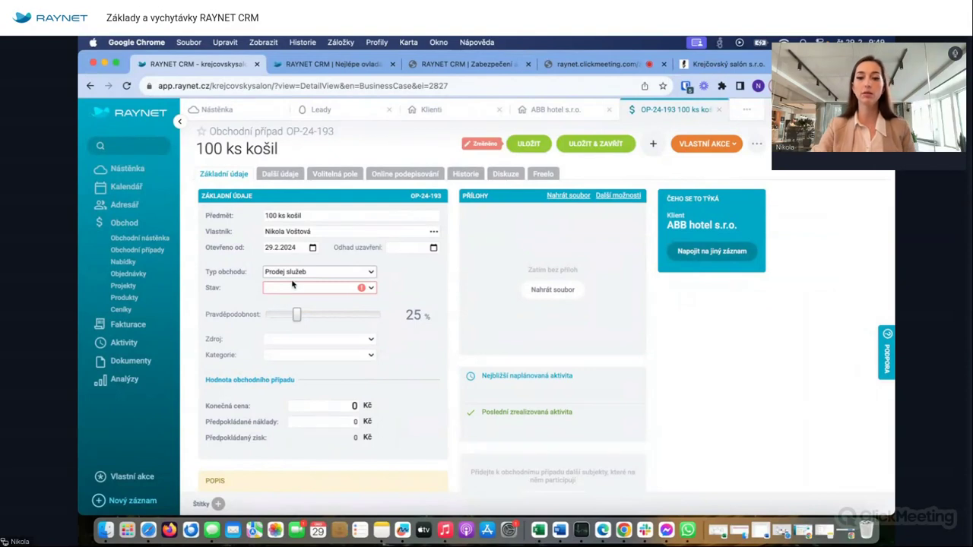
click(279, 290)
click(307, 275)
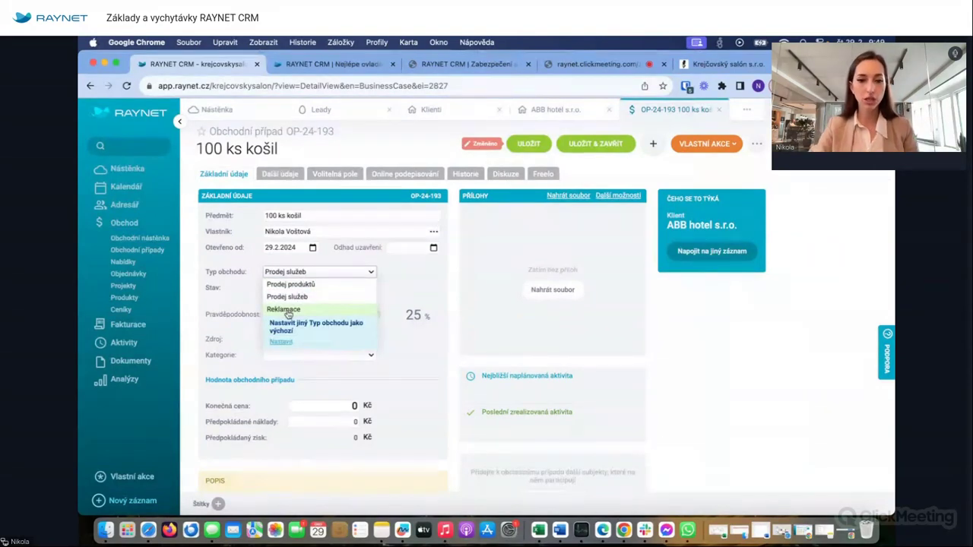
click(284, 309)
click(304, 288)
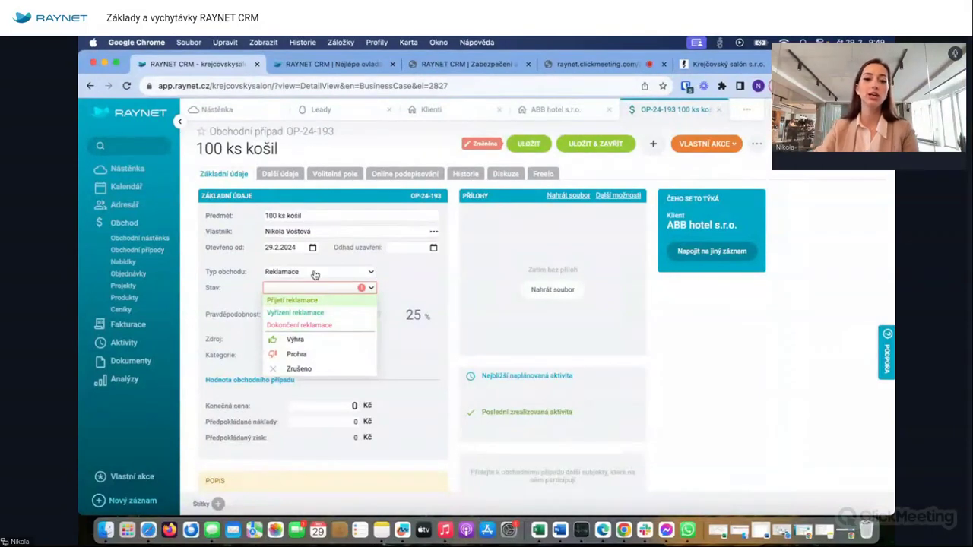
click(311, 275)
click(308, 288)
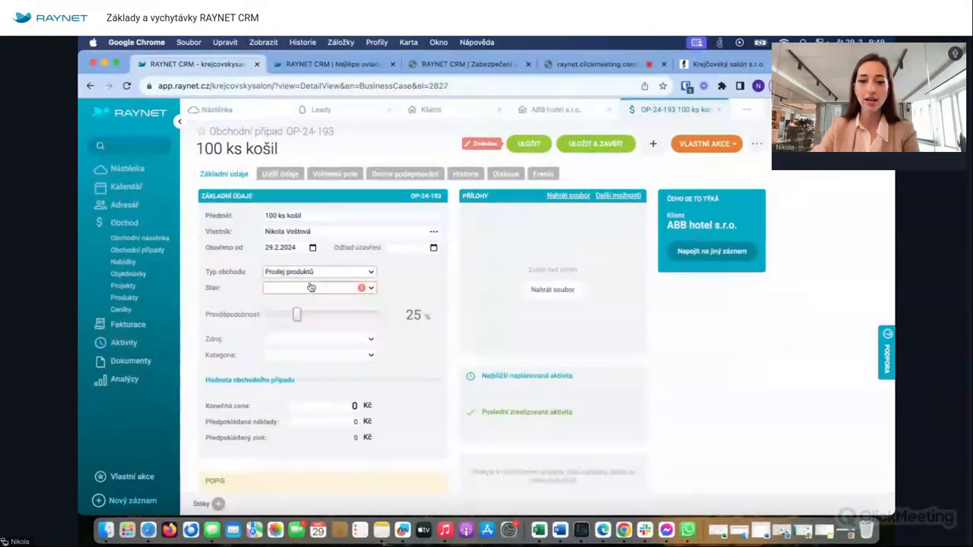
click(301, 287)
click(279, 303)
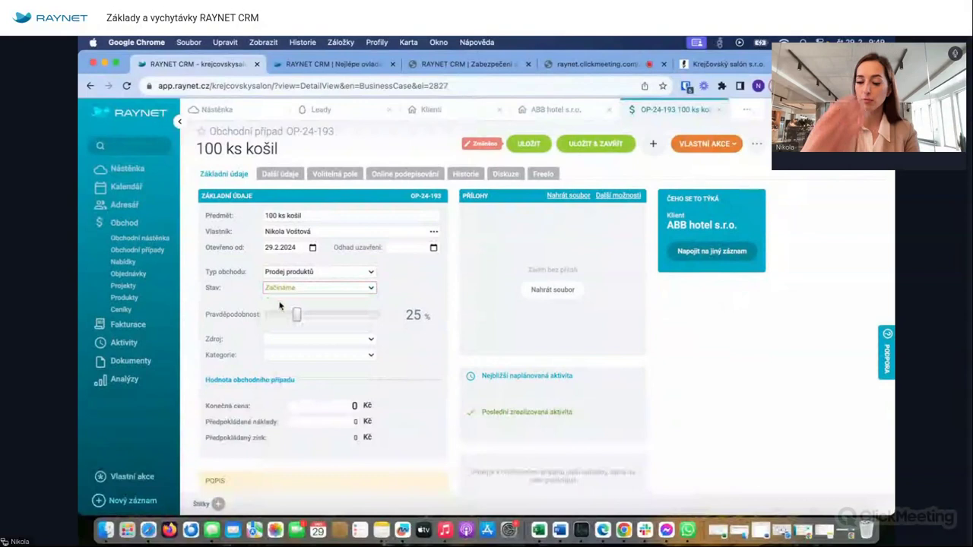
click(344, 288)
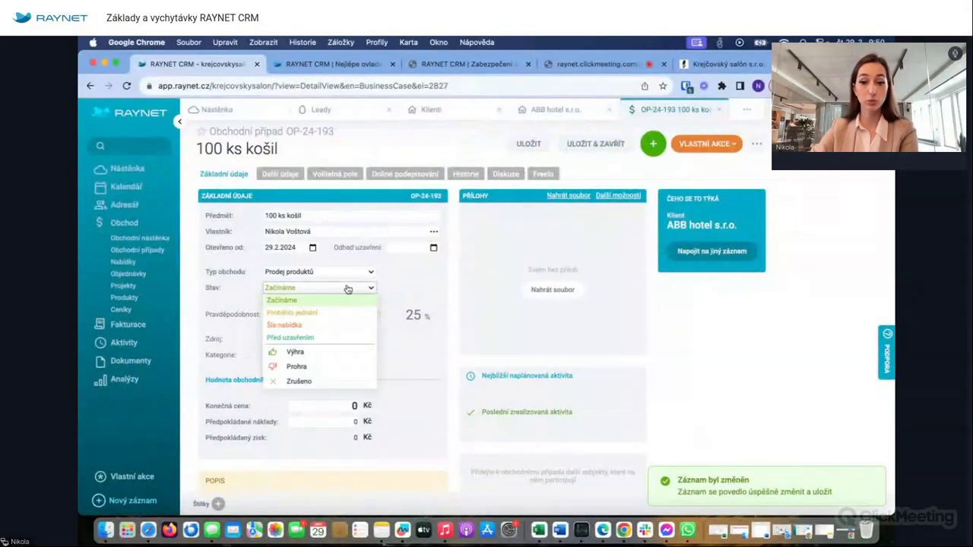
click(445, 280)
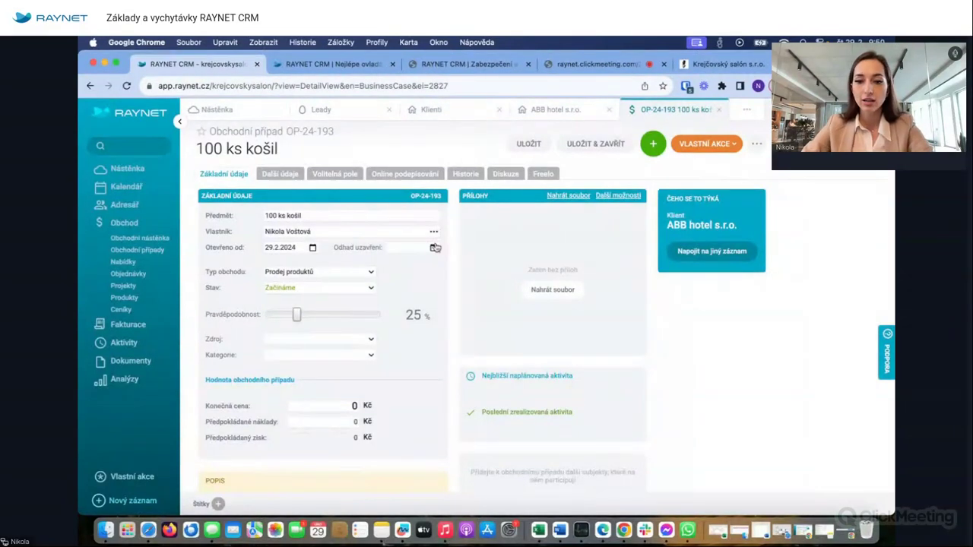
click(434, 248)
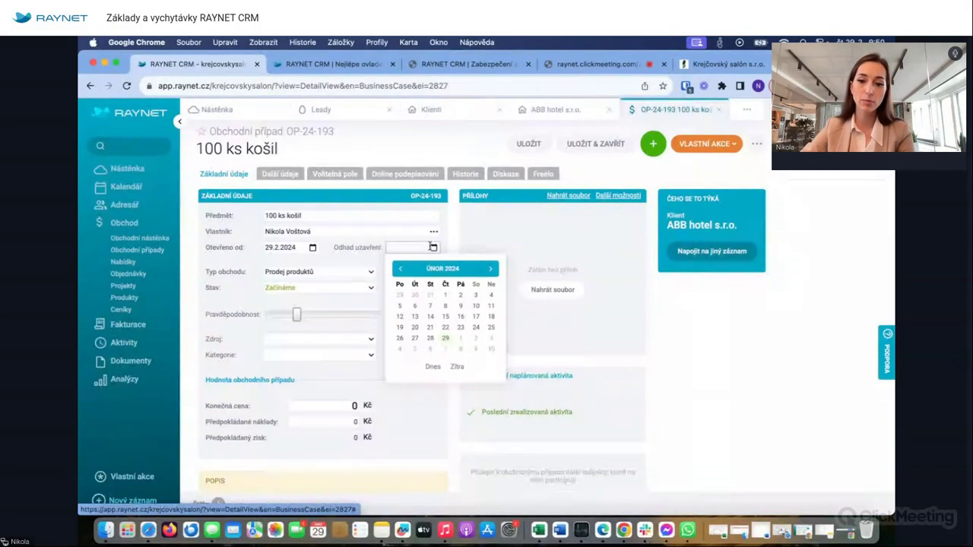
- Set OP-24-193's estimated close date to 31 March 2024 and save
click(491, 271)
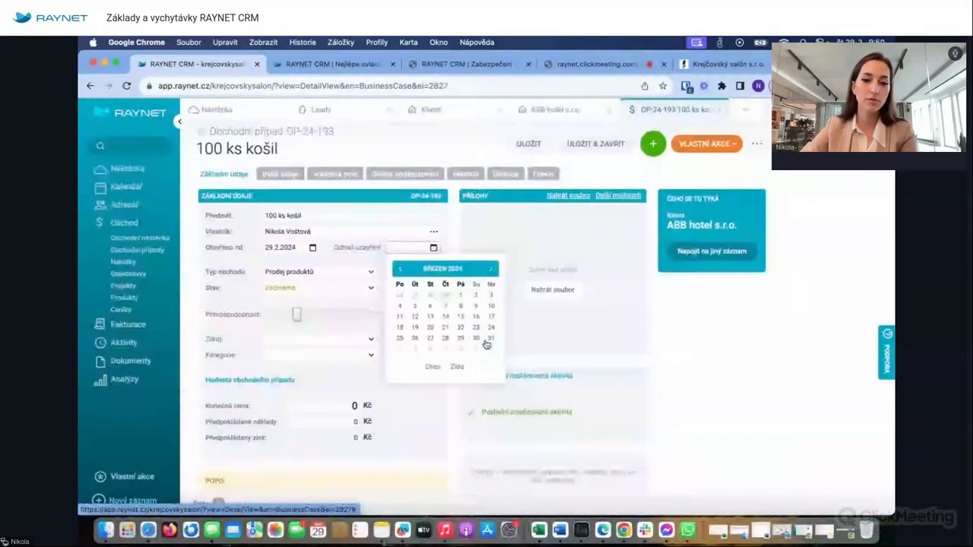
click(488, 342)
click(535, 144)
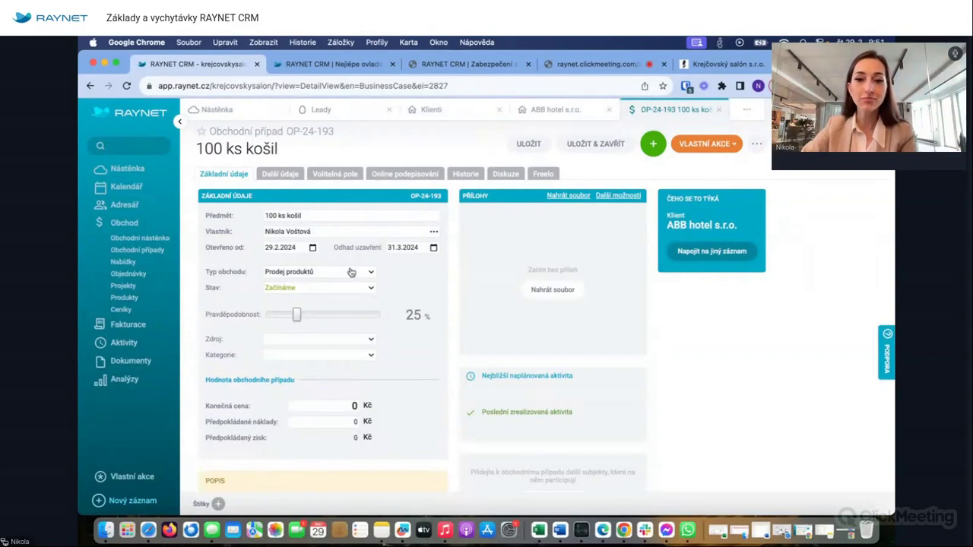
- Review the stage, source and category options without changes, then start adding a tag
click(325, 289)
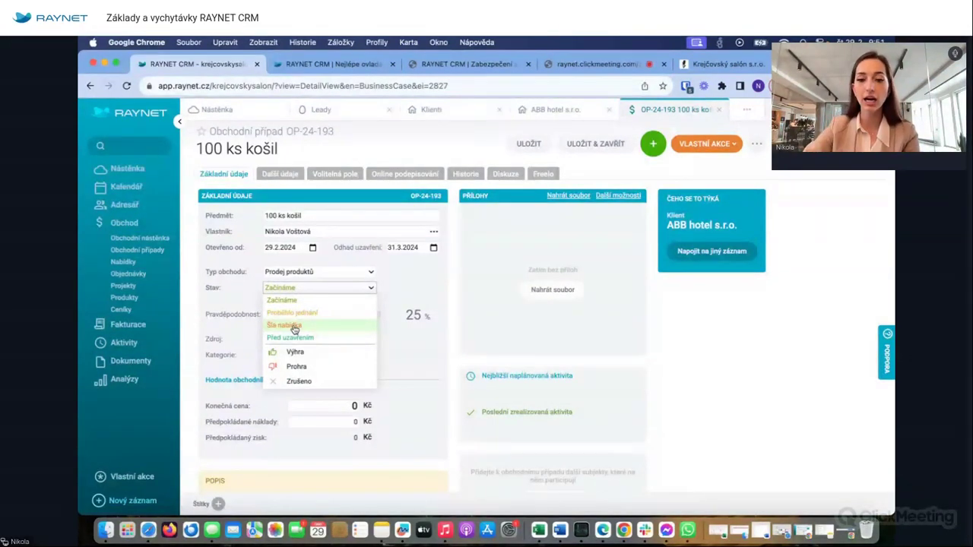
click(419, 280)
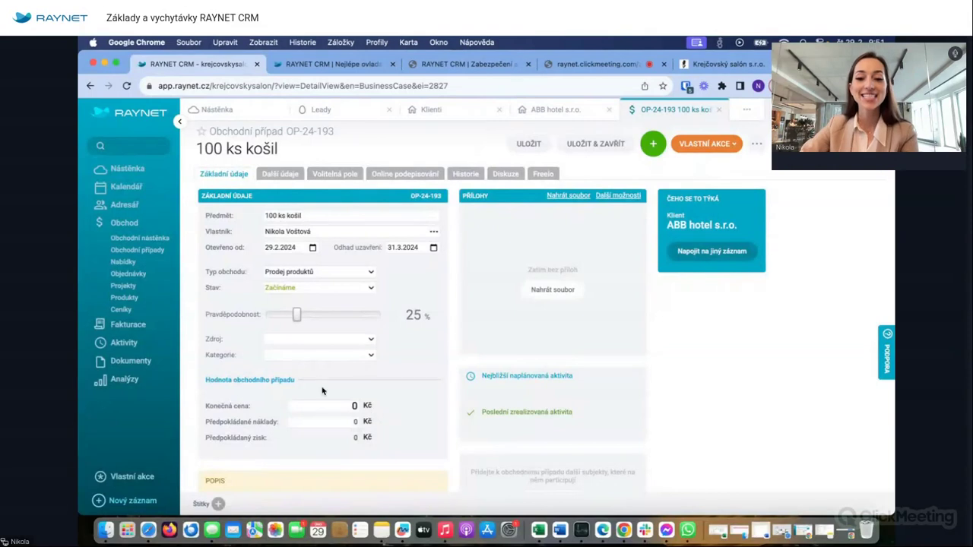
click(362, 342)
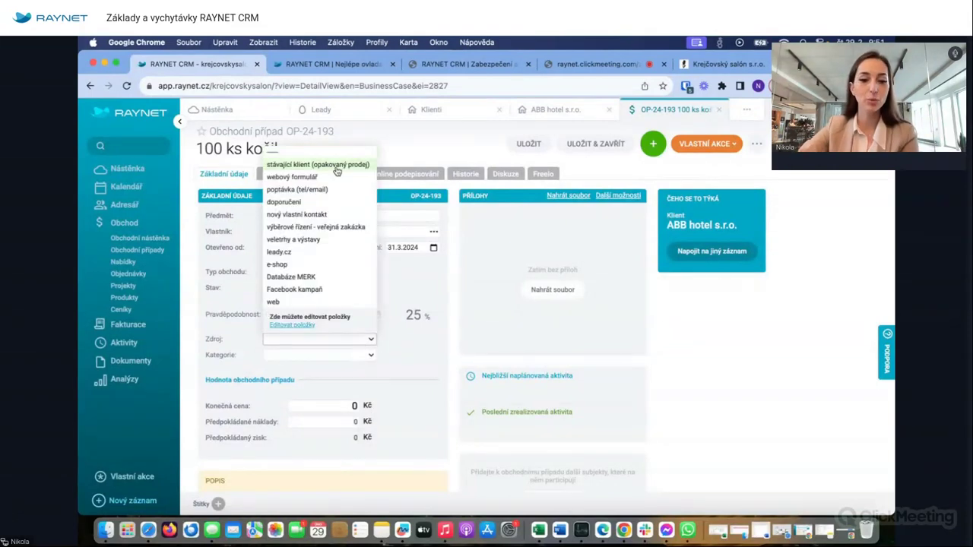
click(317, 361)
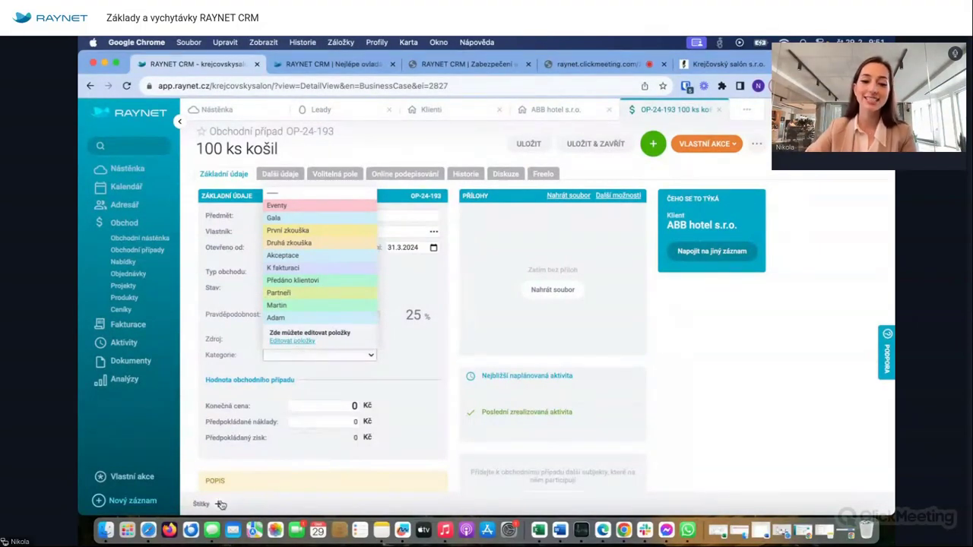
click(294, 341)
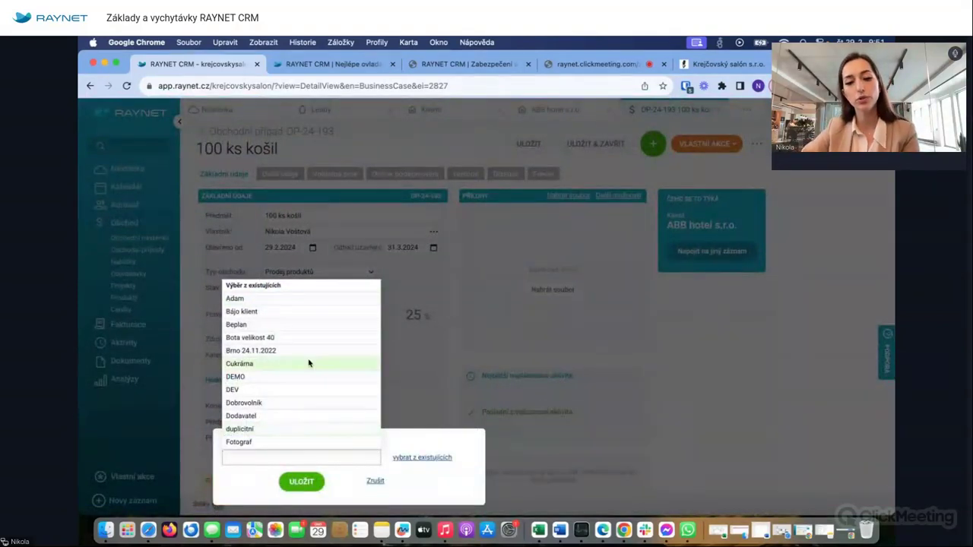
- Pick the Bájo klient tag from the Štítky list and save it
scroll(309, 363, down, 3)
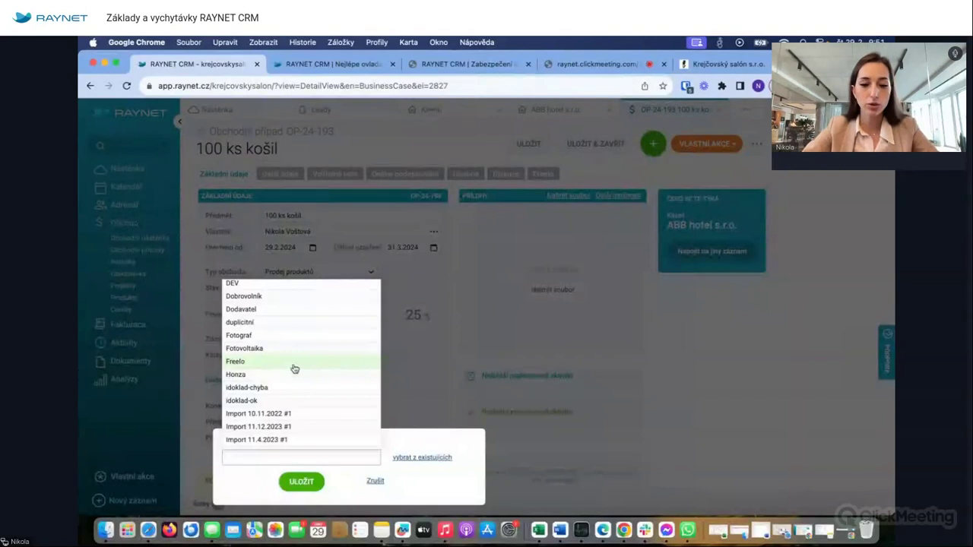
scroll(295, 369, down, 5)
scroll(295, 369, down, 3)
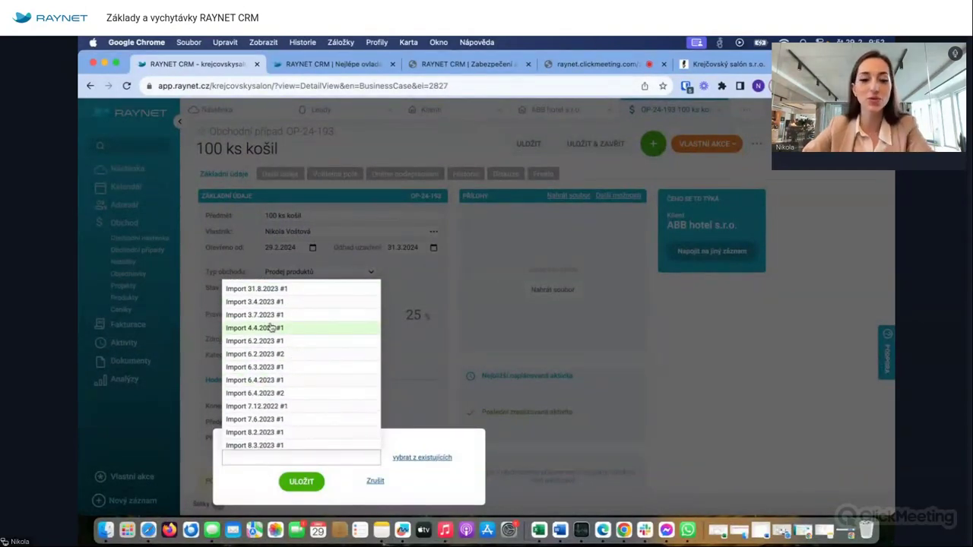
scroll(277, 339, up, 1)
scroll(278, 344, up, 10)
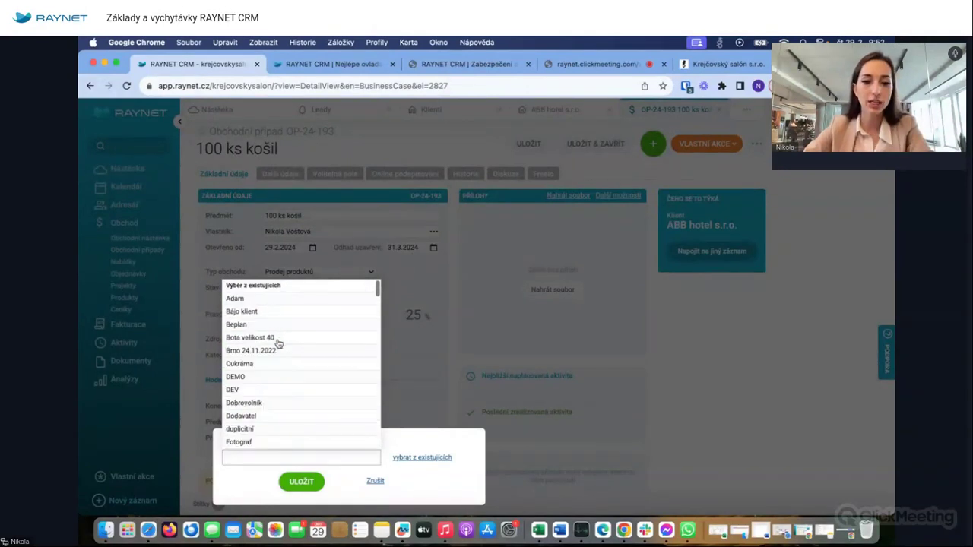
click(272, 324)
click(304, 482)
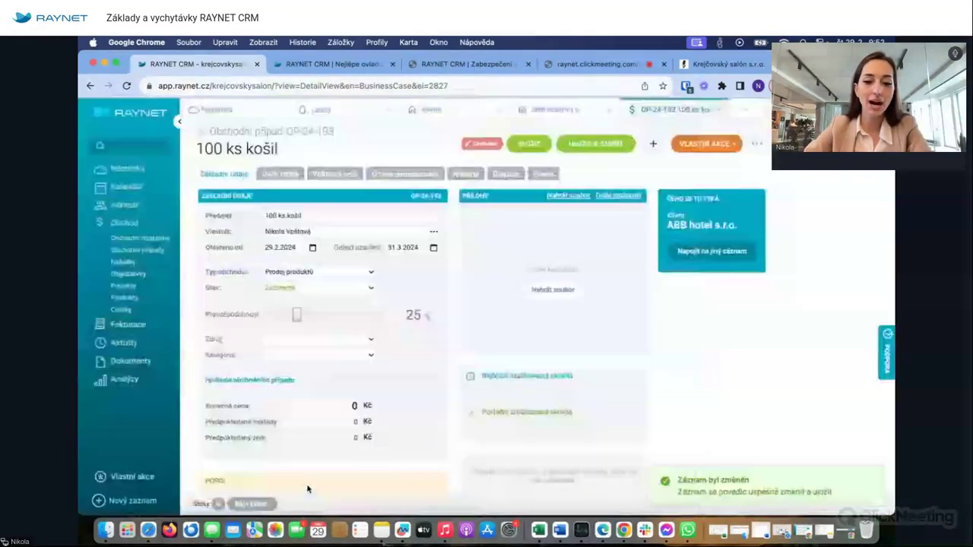
- Add a second tag, Cukrárna, to the business case and save it
click(219, 505)
click(243, 456)
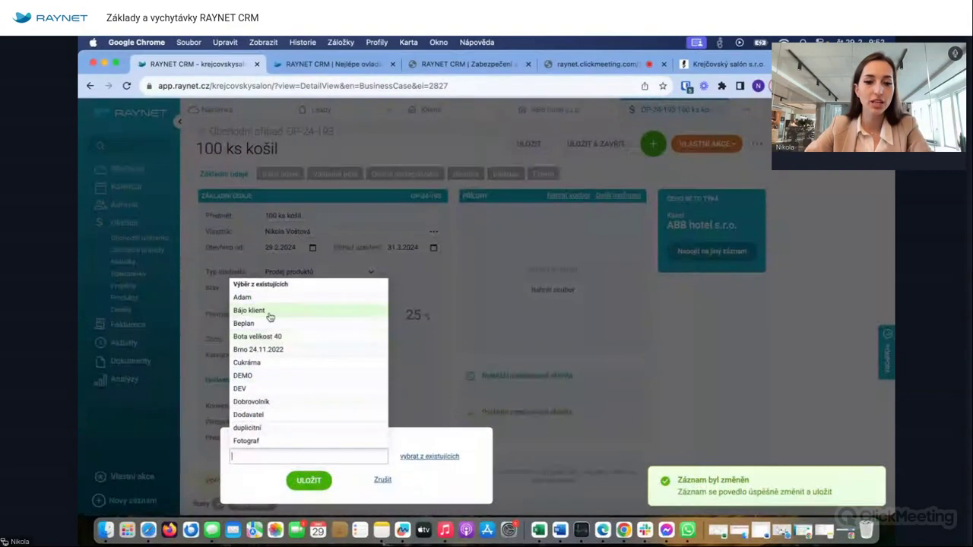
scroll(256, 351, down, 2)
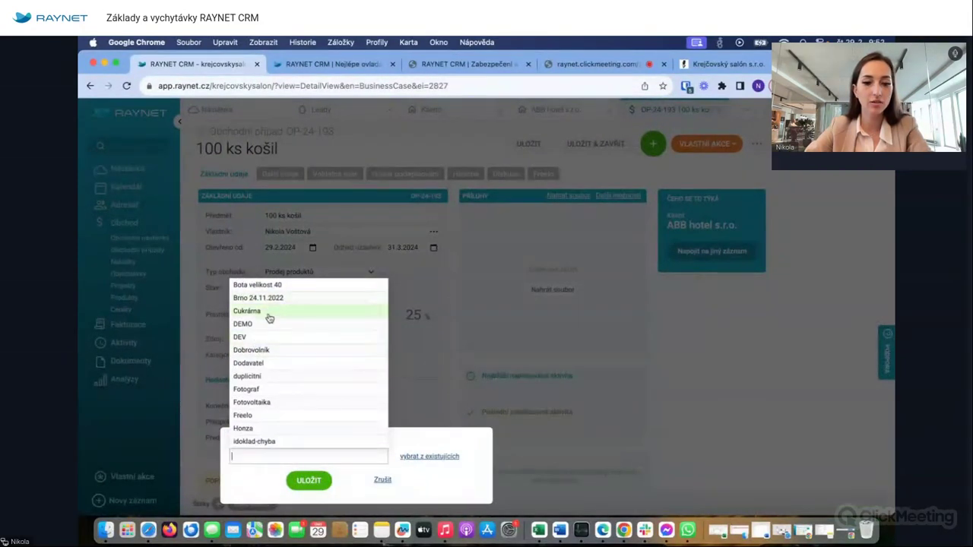
click(269, 315)
click(316, 485)
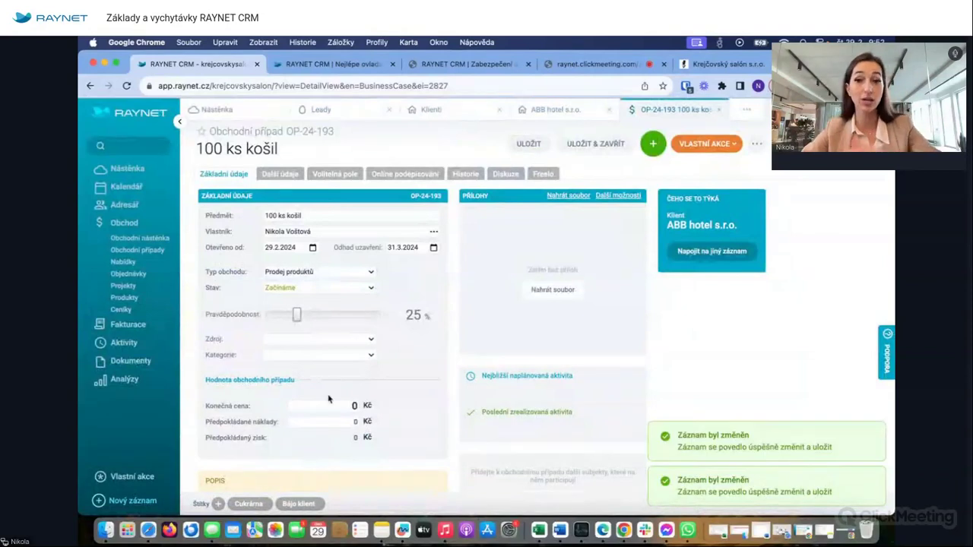
- Look over the ABB hotel s.r.o. client's additional details, then return to OP-24-193's attachment options
scroll(685, 320, down, 2)
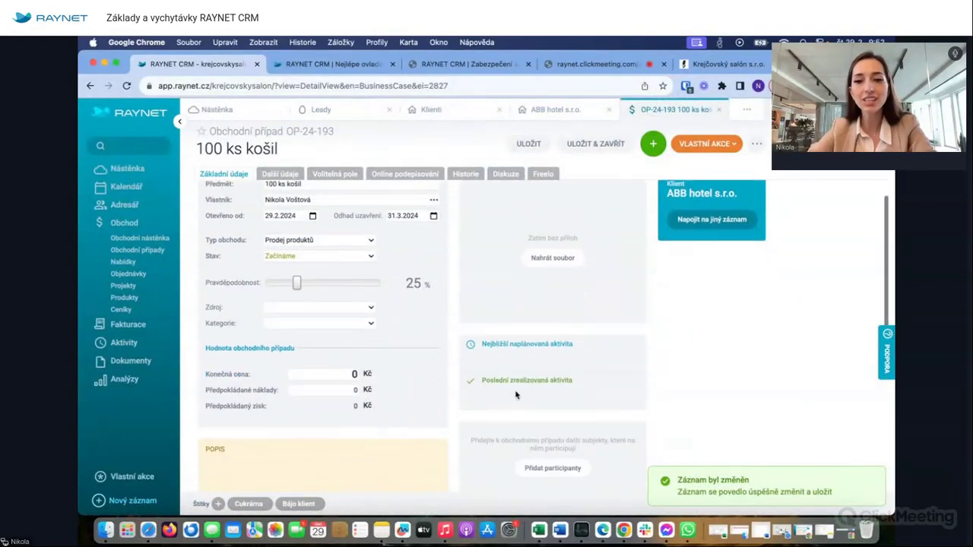
scroll(695, 271, up, 2)
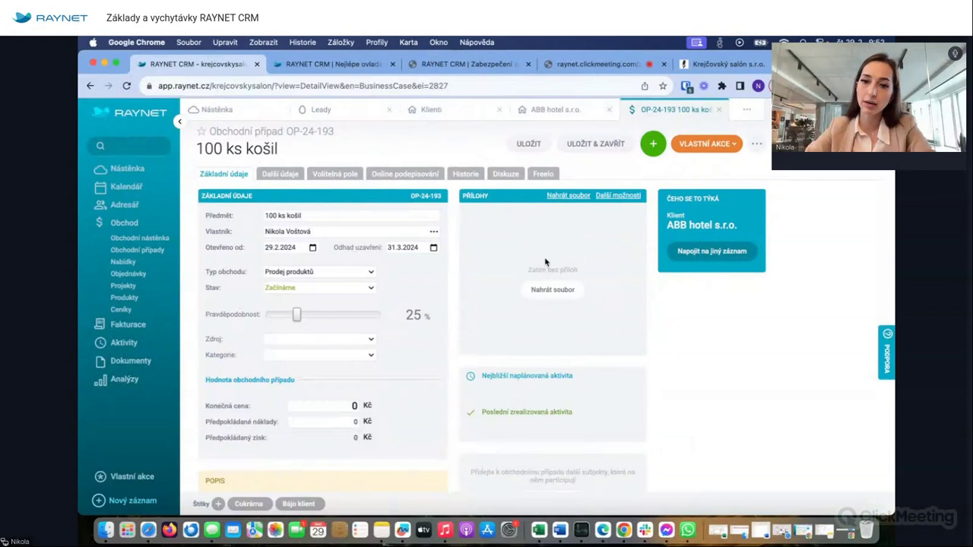
click(549, 110)
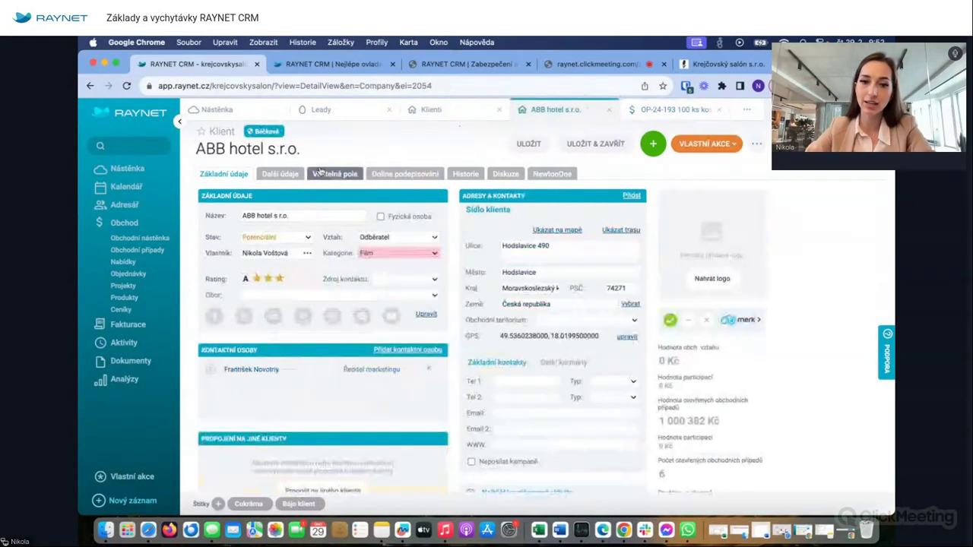
click(281, 174)
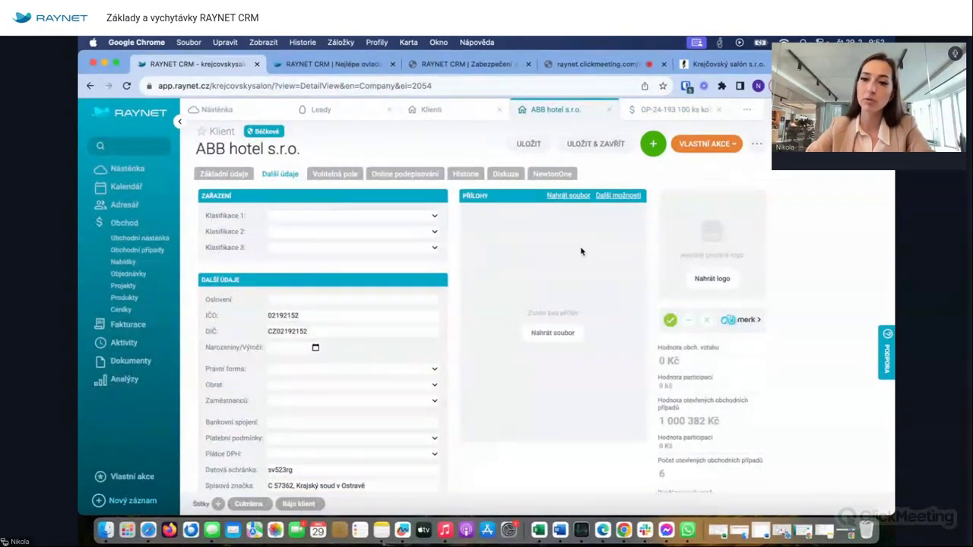
click(661, 114)
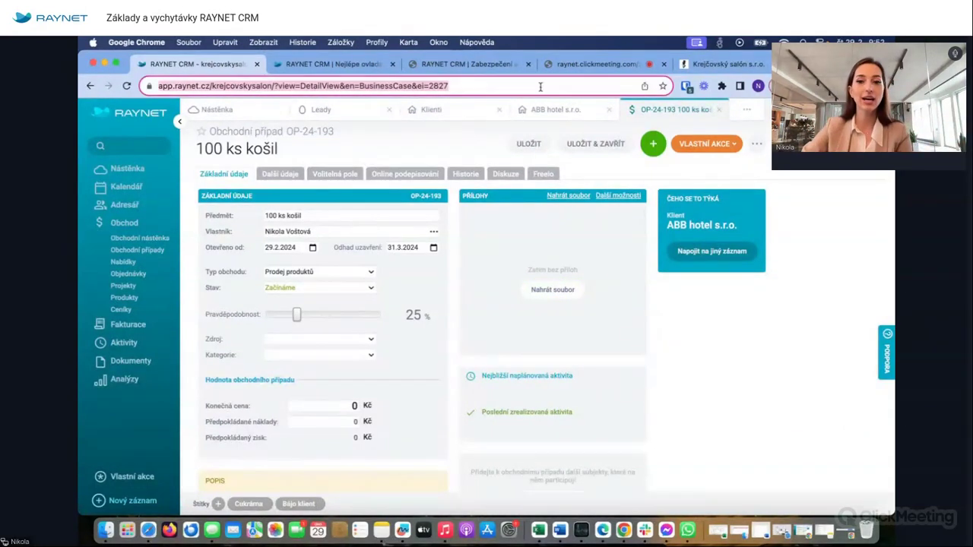
click(551, 110)
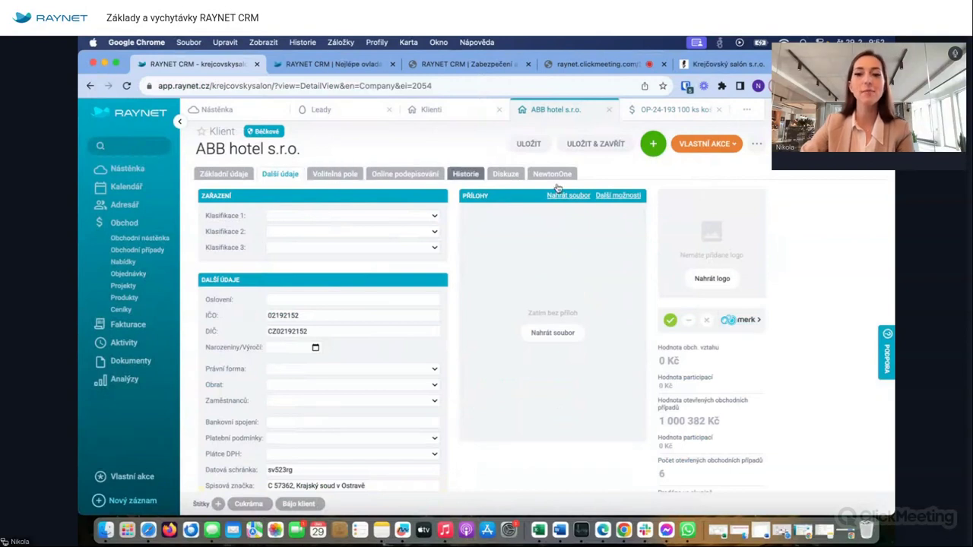
click(684, 114)
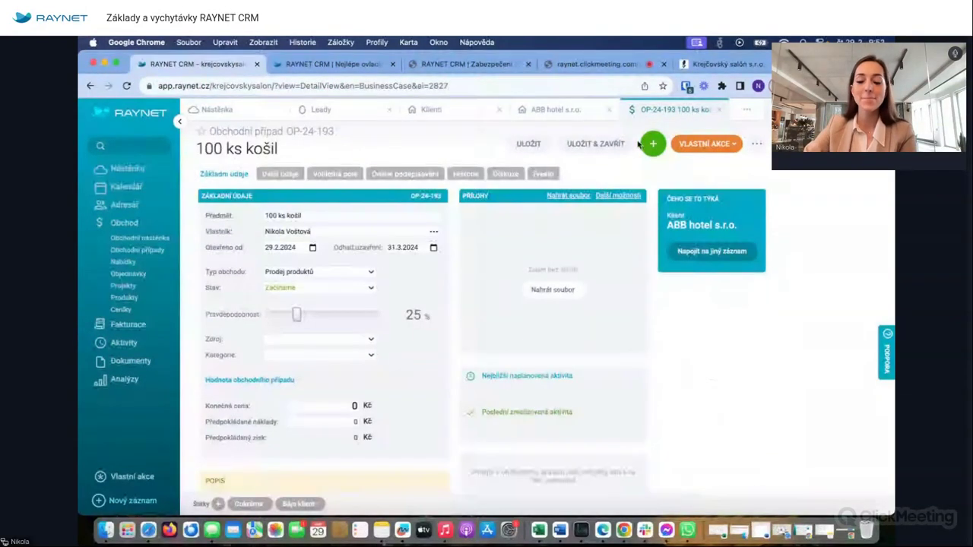
click(618, 195)
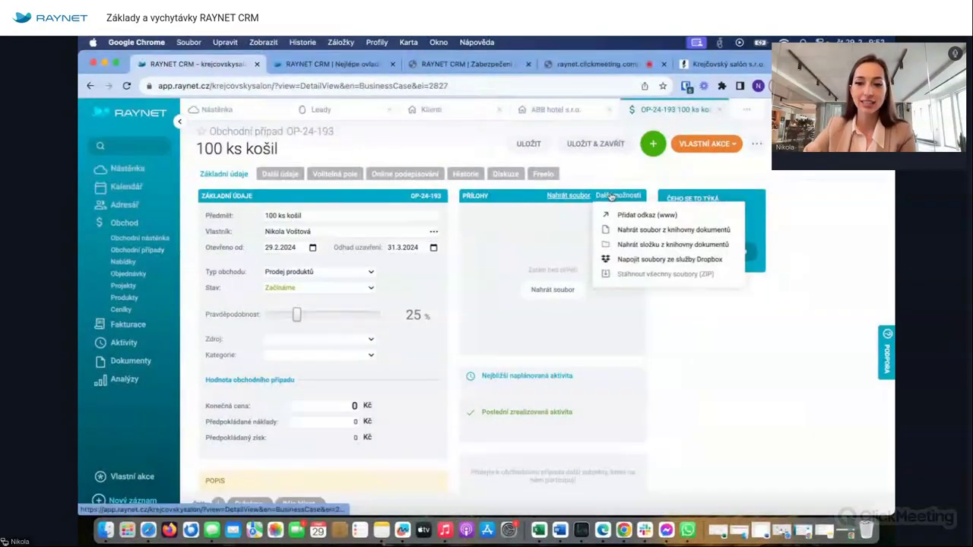
click(660, 220)
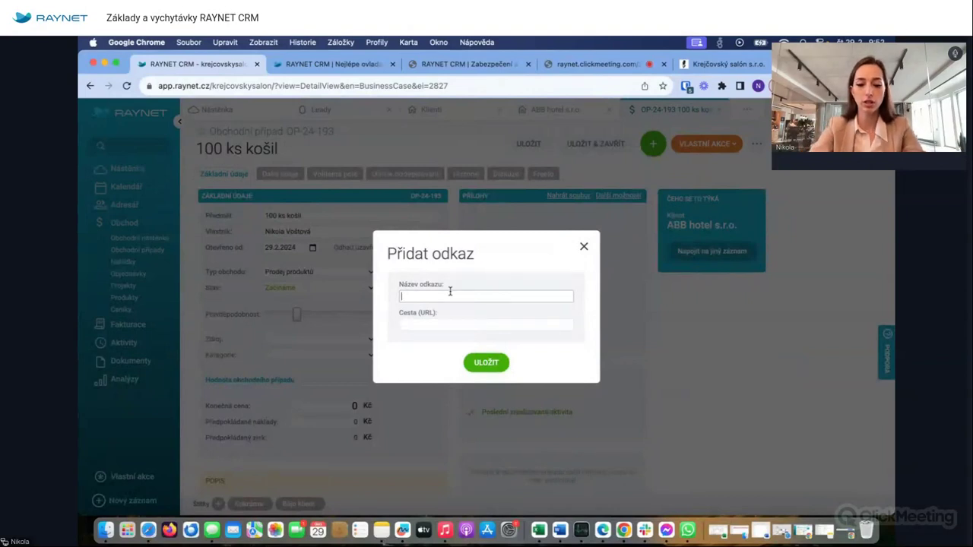
text(Smlouva -)
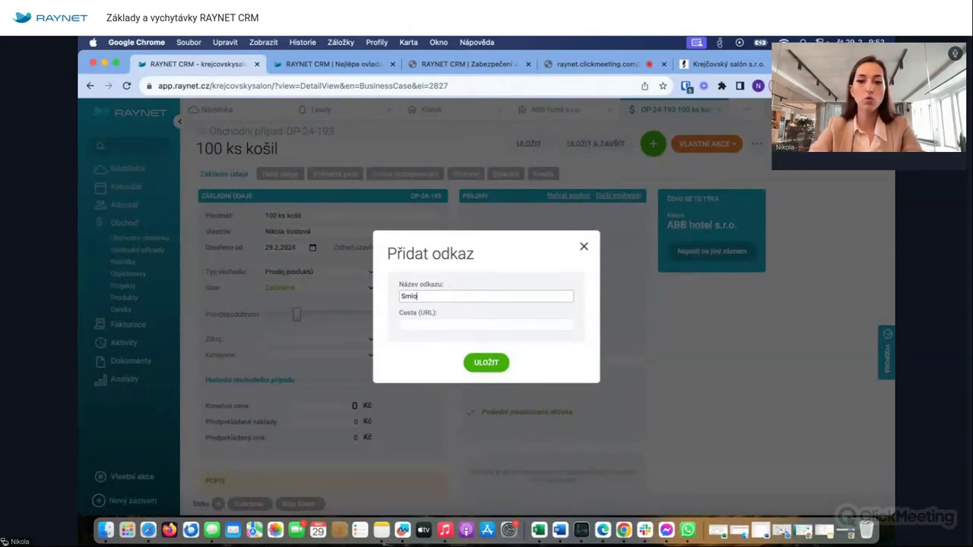
key(BackSpace)
key(BackSpace)
key(BackSpace)
key(BackSpace)
key(BackSpace)
key(BackSpace)
key(BackSpace)
key(BackSpace)
key(BackSpace)
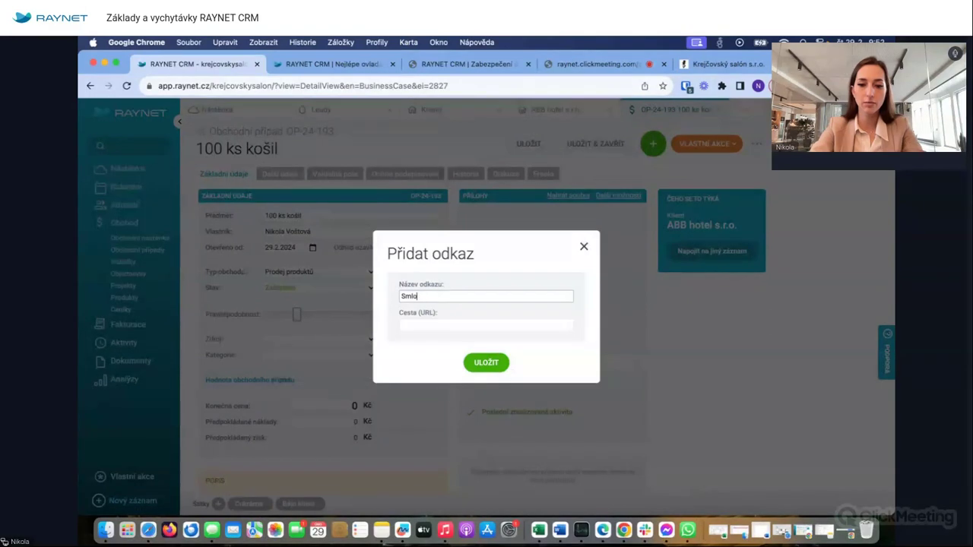
text(ložka - drive)
click(455, 328)
text(www.google.cz)
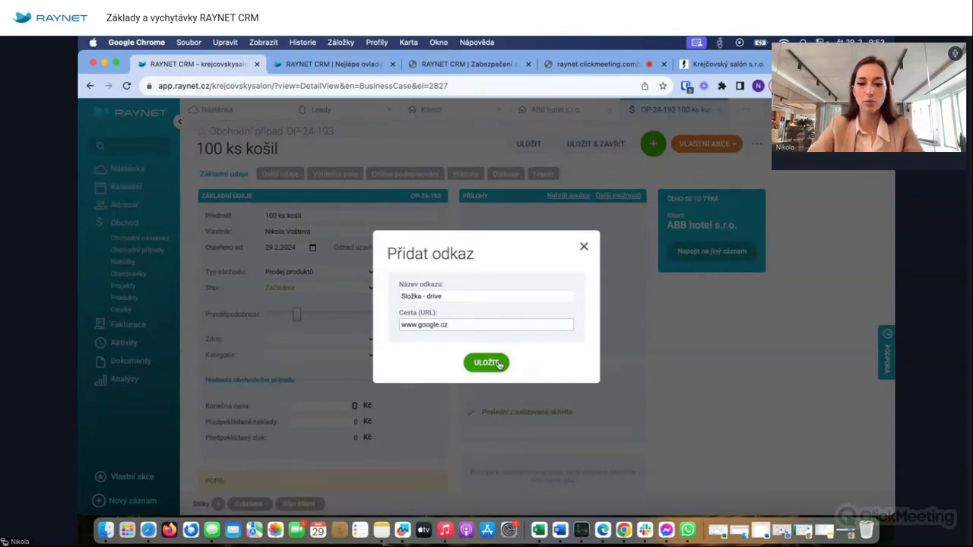
click(491, 363)
- Save the business case, test the Složka - drive link, and close the Google page
click(528, 144)
click(494, 216)
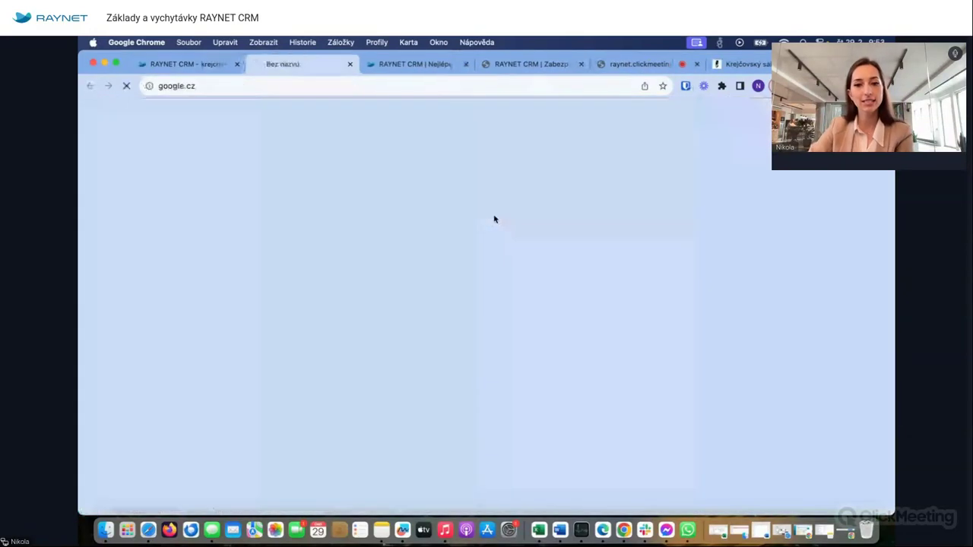
click(352, 64)
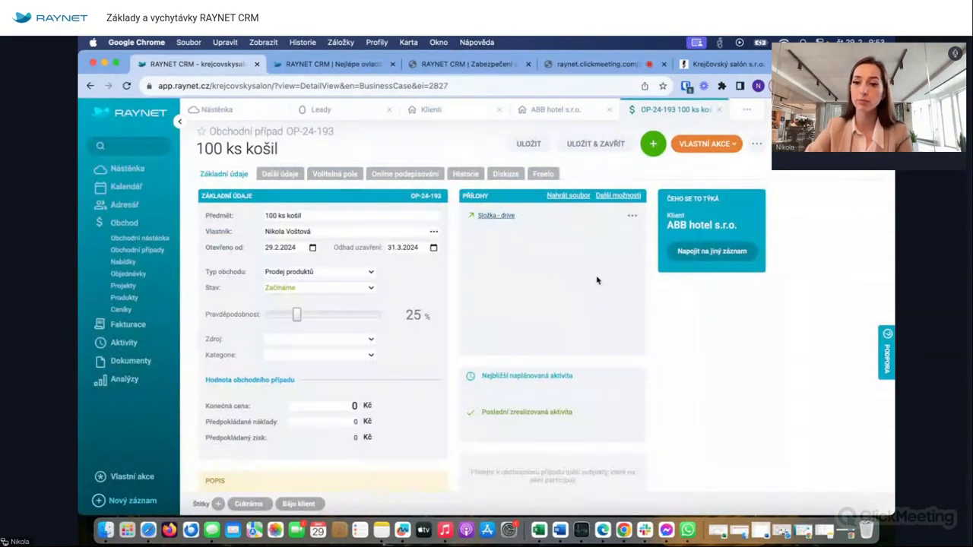
- Open the document library and browse Akce > Vánoční večírek 2022 AirBank
click(617, 203)
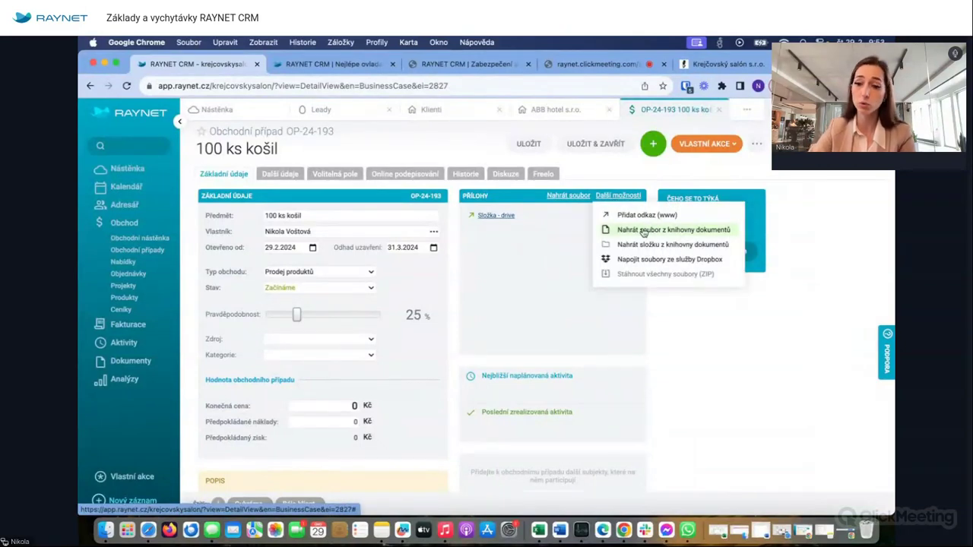
click(644, 231)
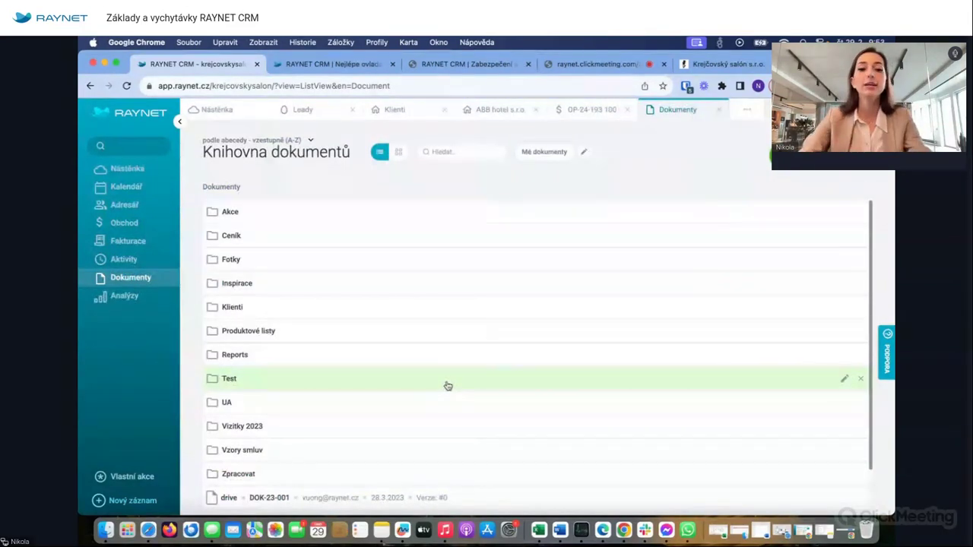
click(234, 213)
click(251, 234)
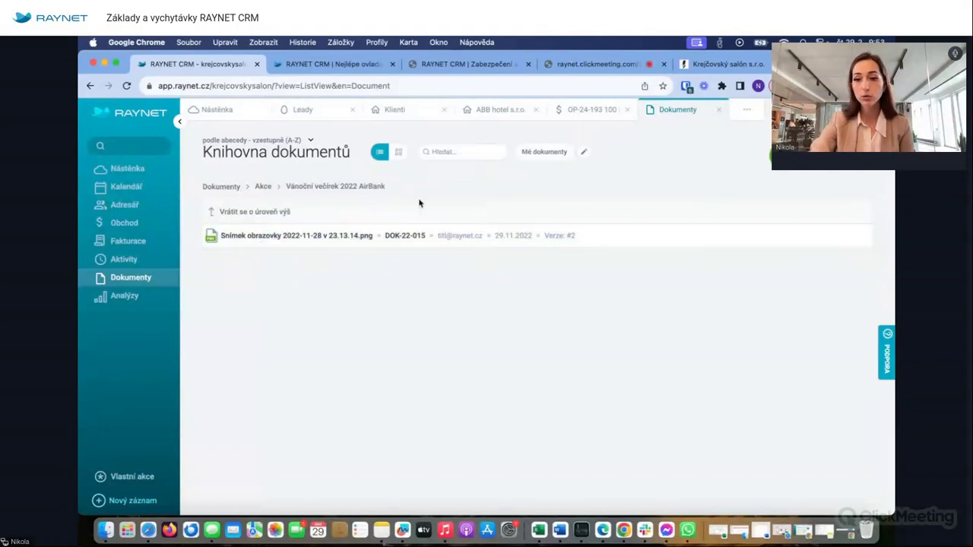
- Return to the 100 ks košil deal and dismiss its attachment options
click(586, 111)
click(610, 197)
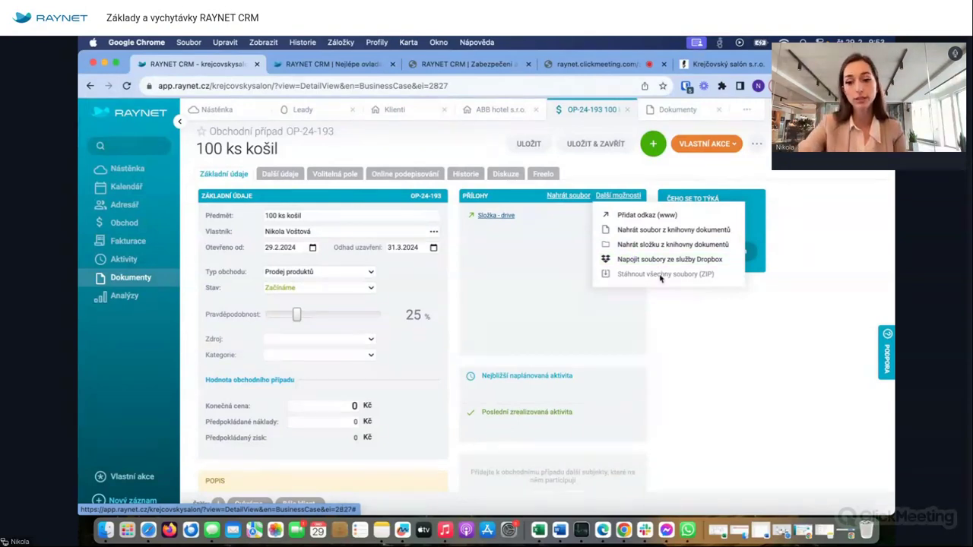
click(690, 338)
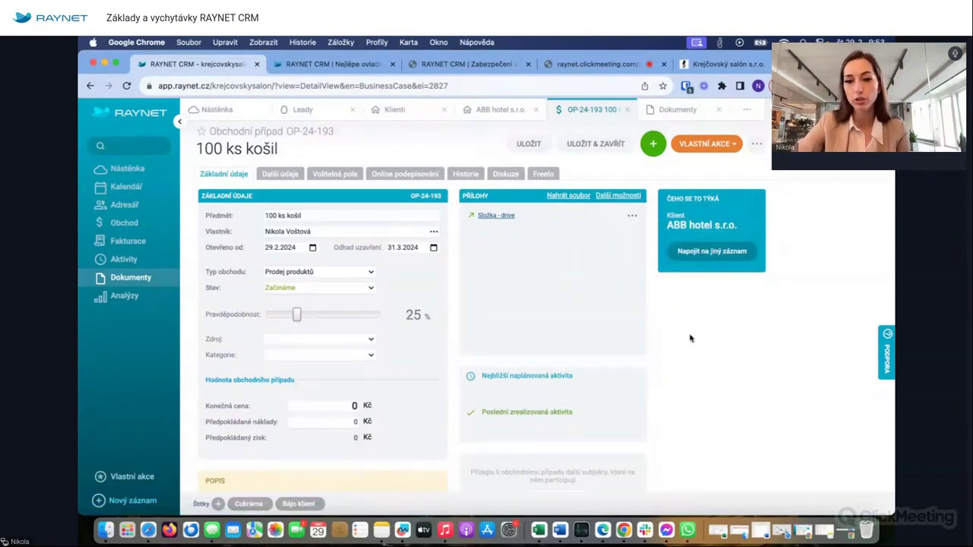
scroll(579, 332, down, 3)
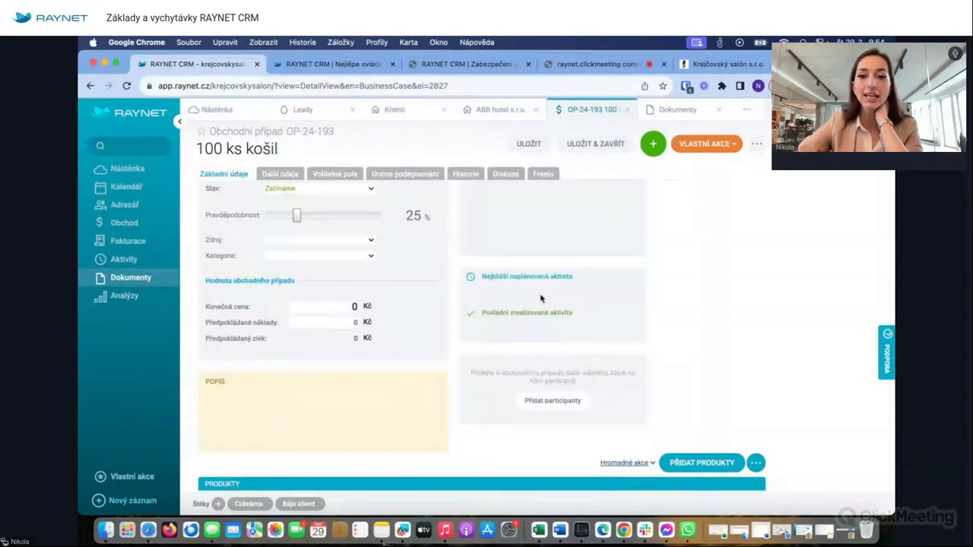
- Review the Historie tab, go back to Základní údaje, and show the green + record menu
click(474, 176)
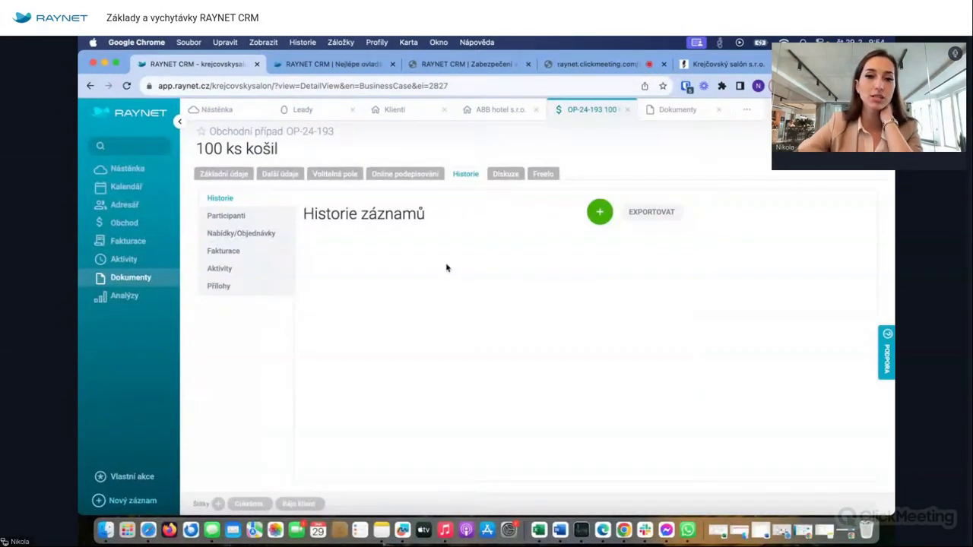
click(224, 173)
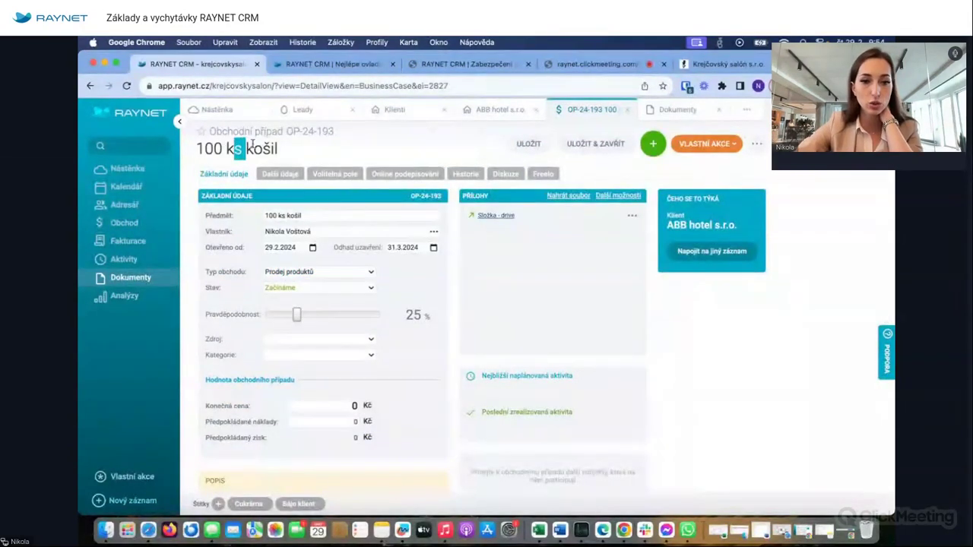
click(651, 143)
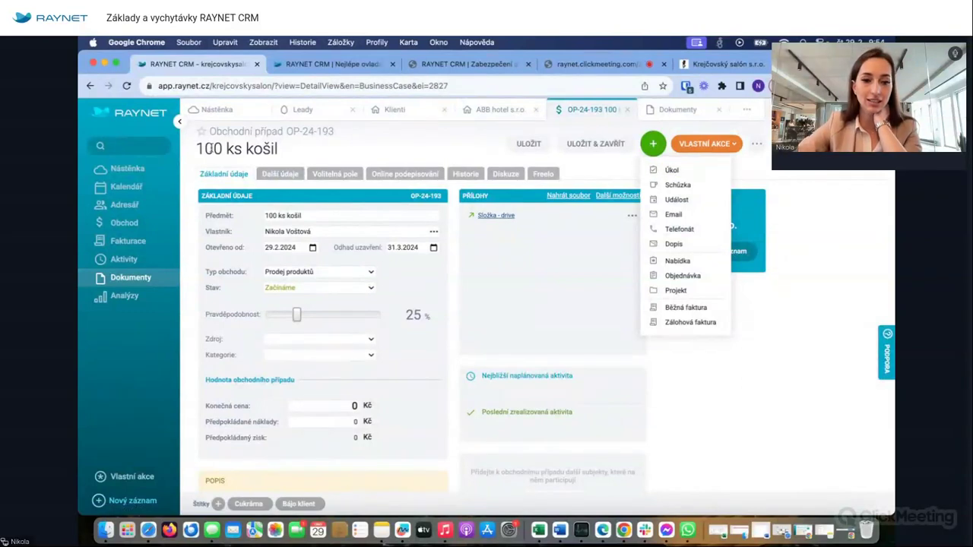
- Close the new-record menu, then show the deal's Další údaje and Volitelná pole pages
double_click(209, 148)
triple_click(210, 149)
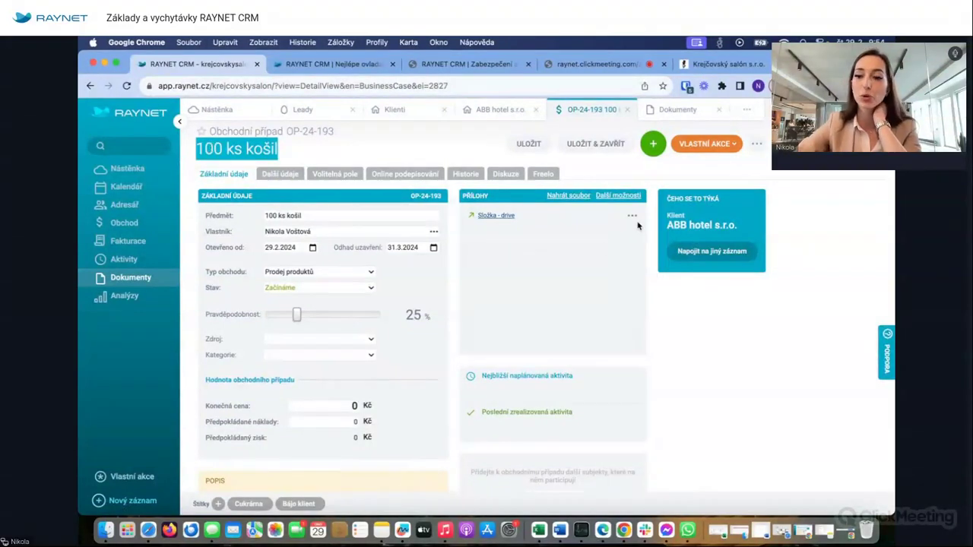
click(654, 144)
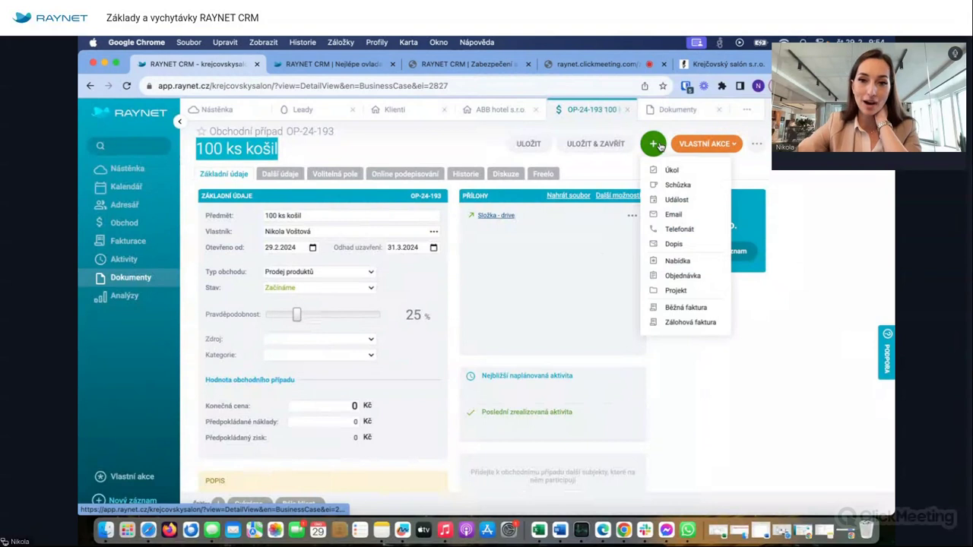
click(621, 174)
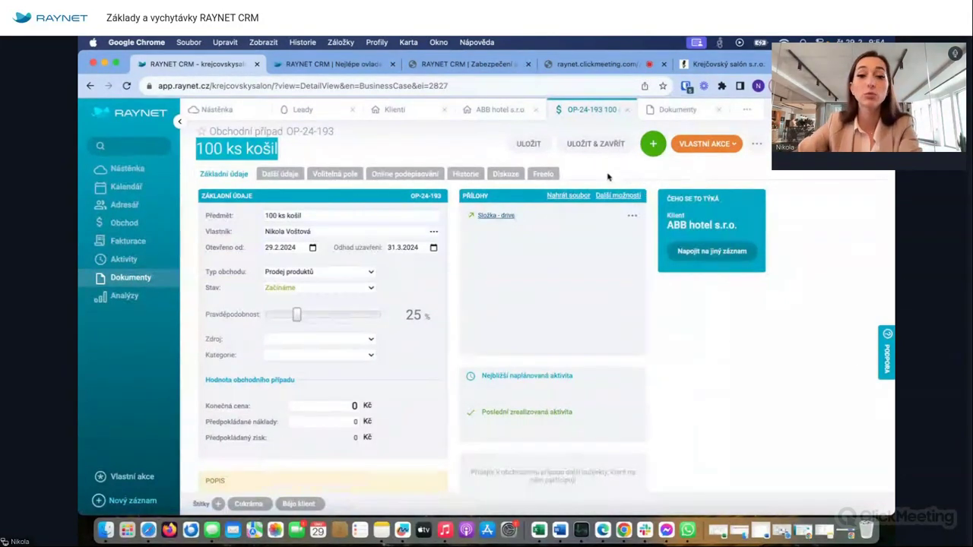
click(264, 155)
click(654, 146)
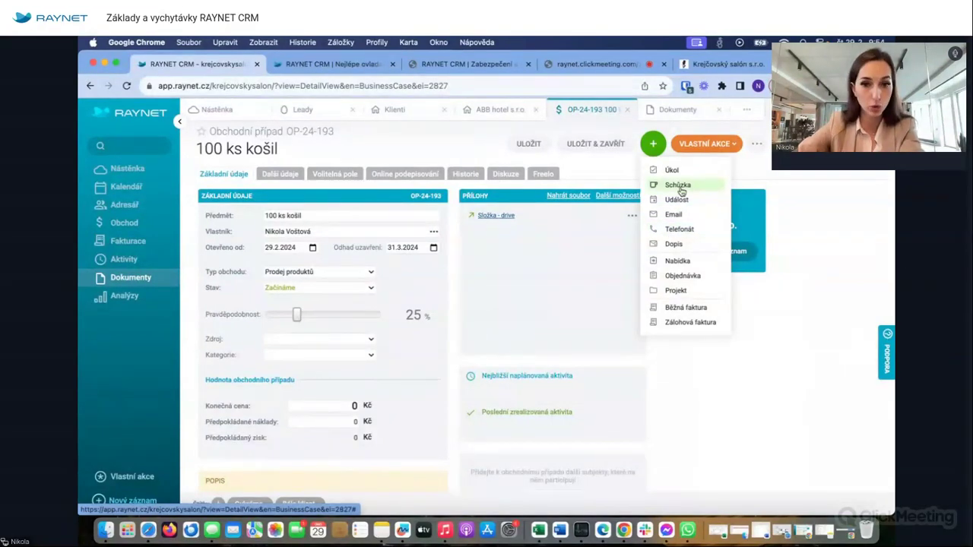
click(473, 347)
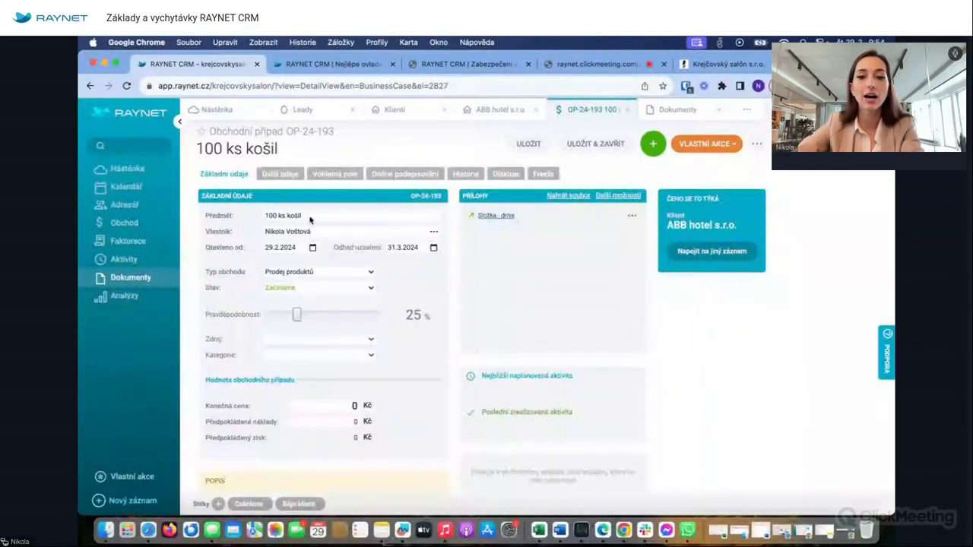
click(274, 175)
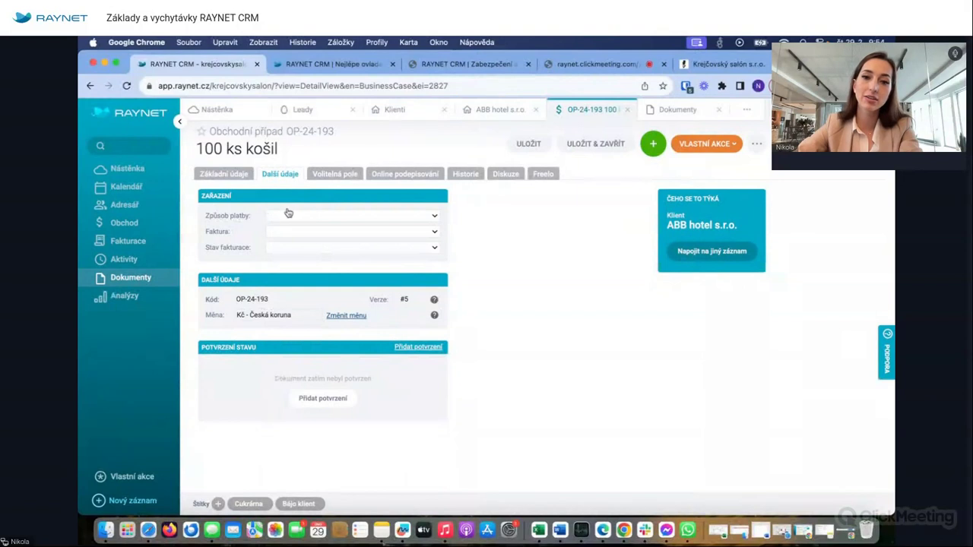
click(333, 176)
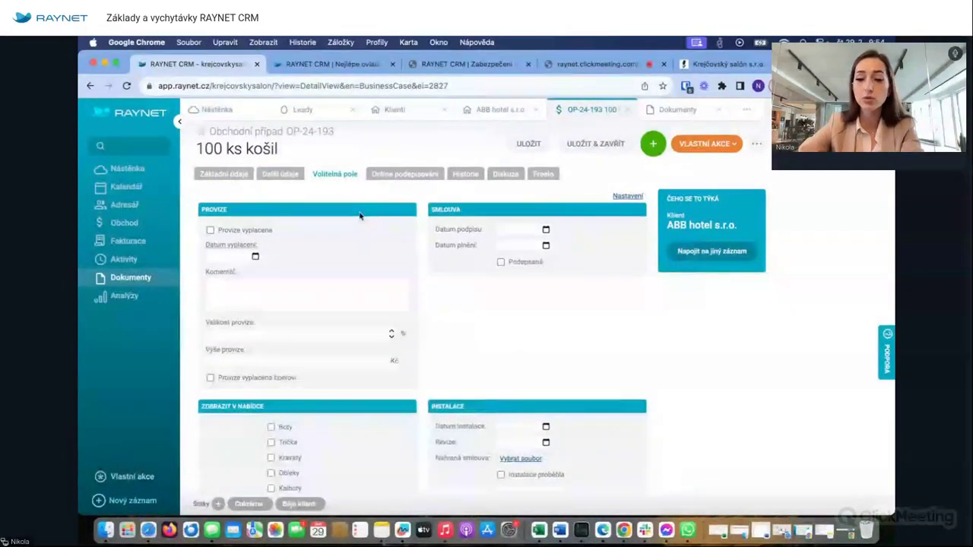
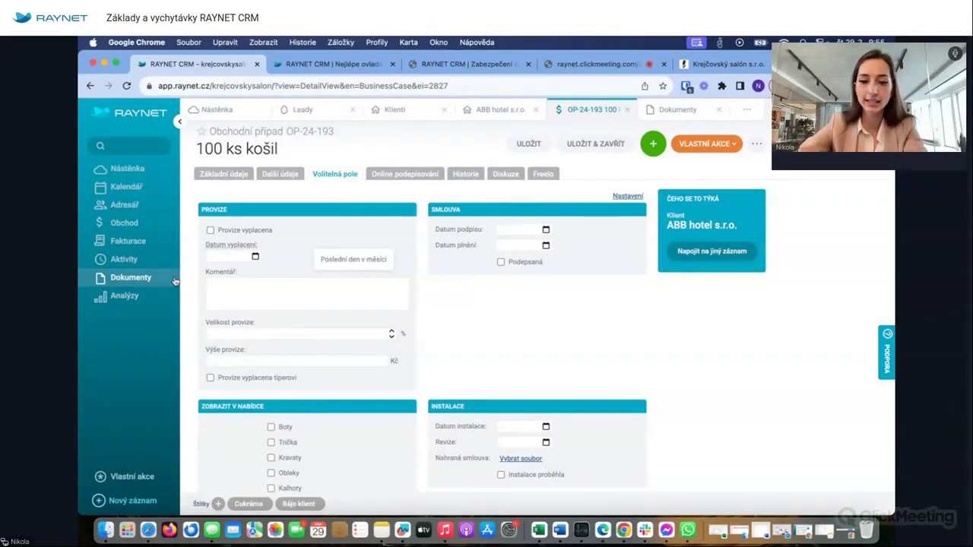
- Add a colleague to the 100 ks košil business case discussion
scroll(212, 319, down, 5)
scroll(213, 319, up, 5)
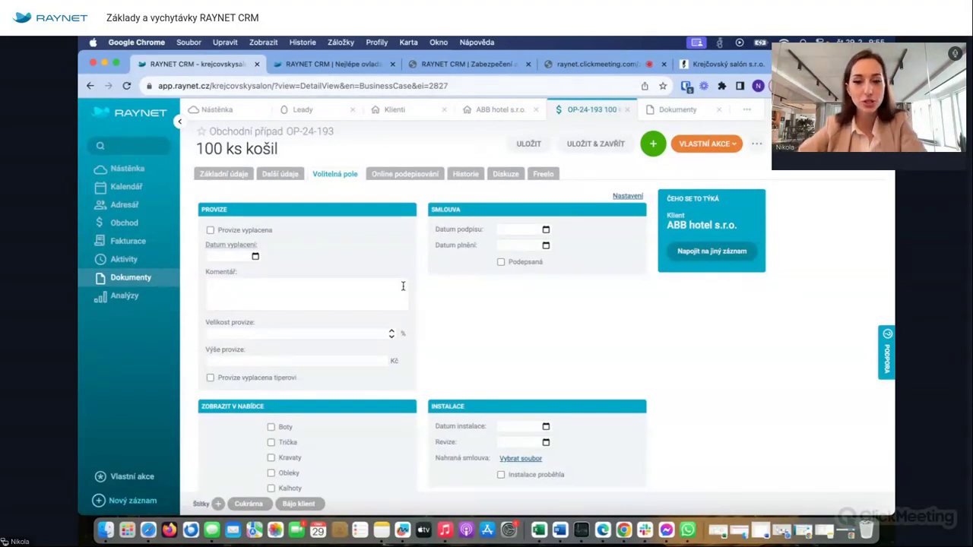
click(520, 173)
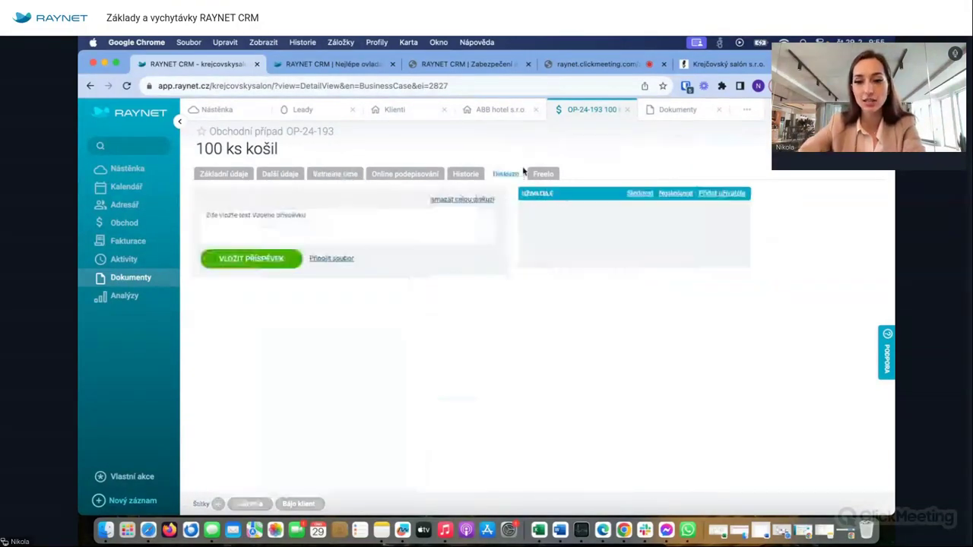
click(721, 192)
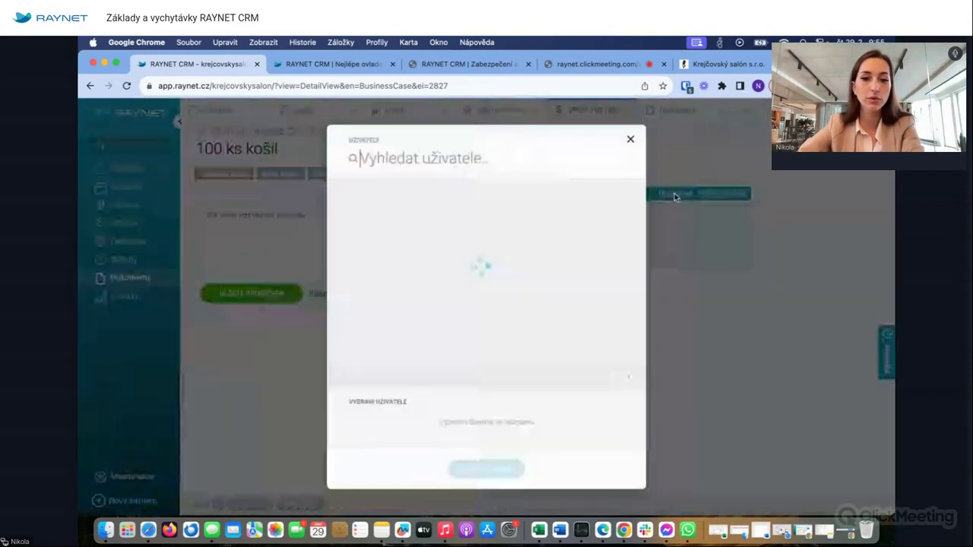
click(338, 226)
click(502, 462)
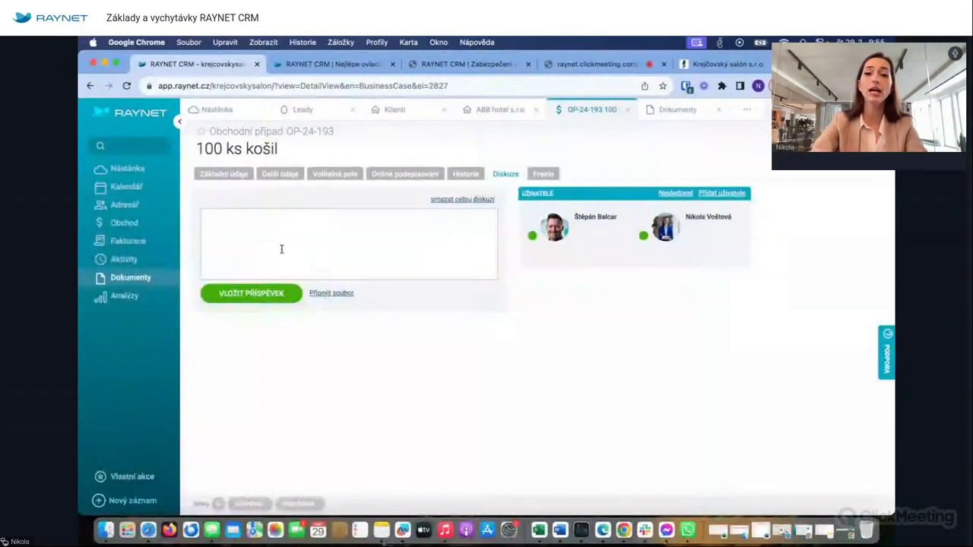
- Post a message asking the colleague, who has hotel experience, to call back
text(Štěpáne, prosím)
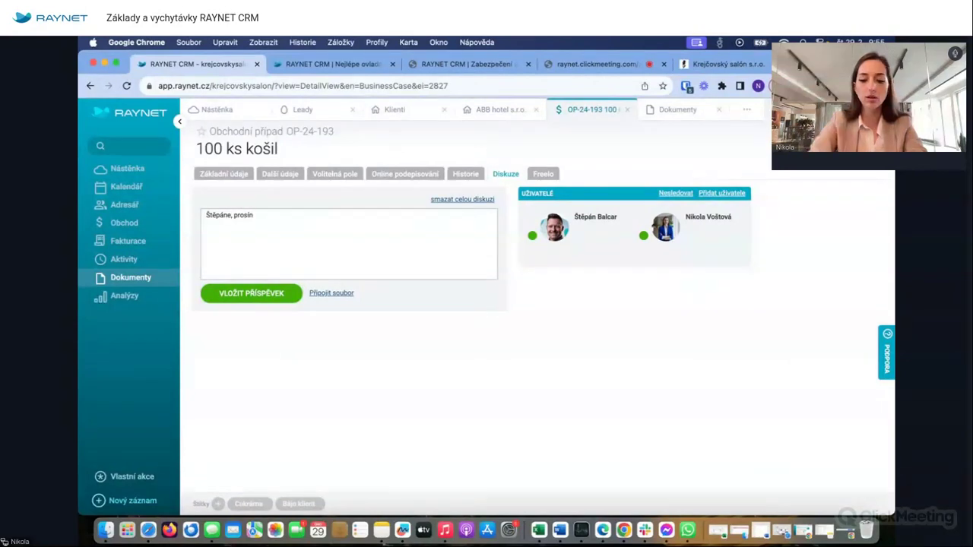
text(, ty máš zkušenost)
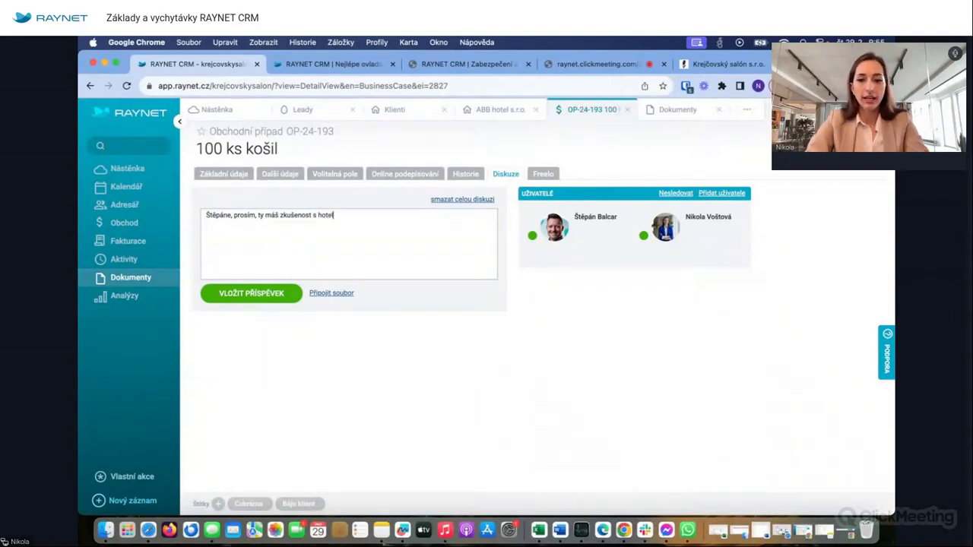
text(s hotely, zavolej m)
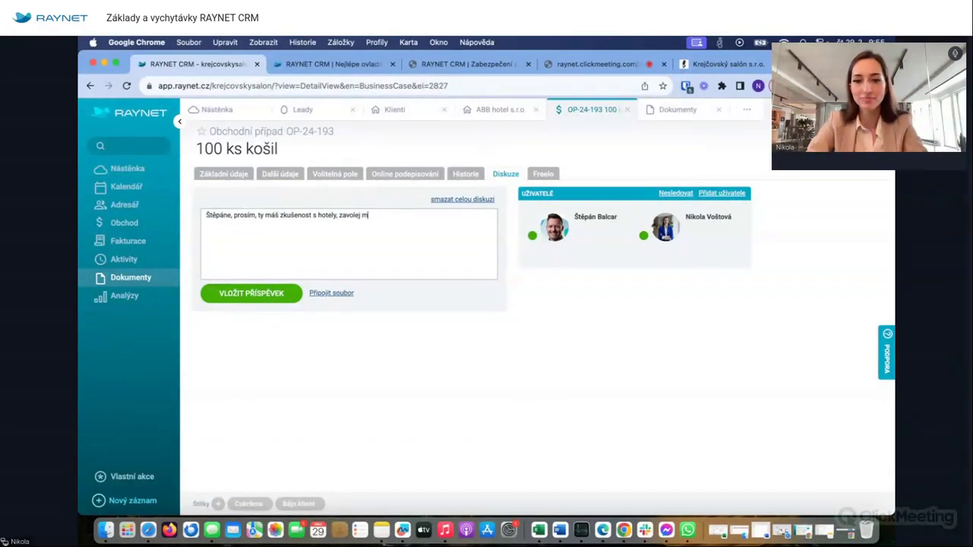
text(i)
click(254, 293)
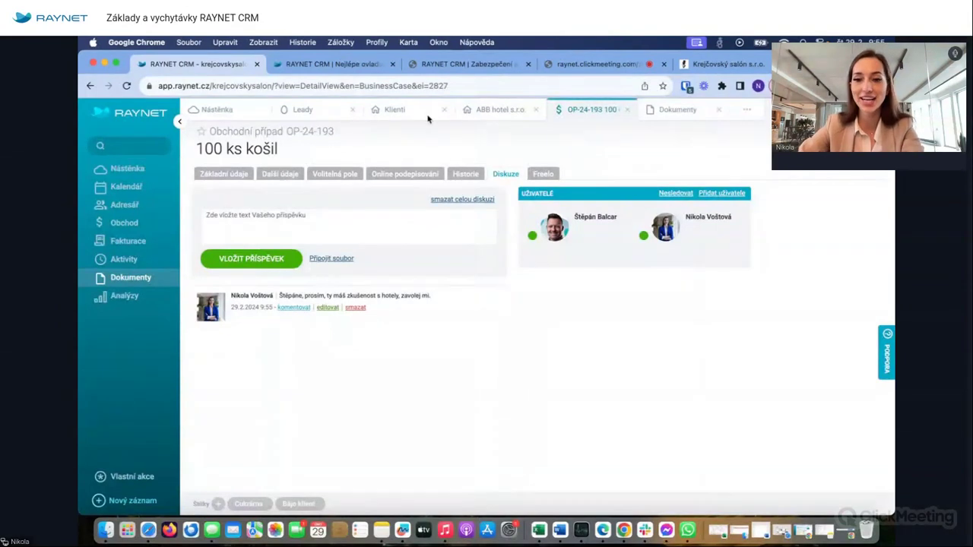
click(221, 175)
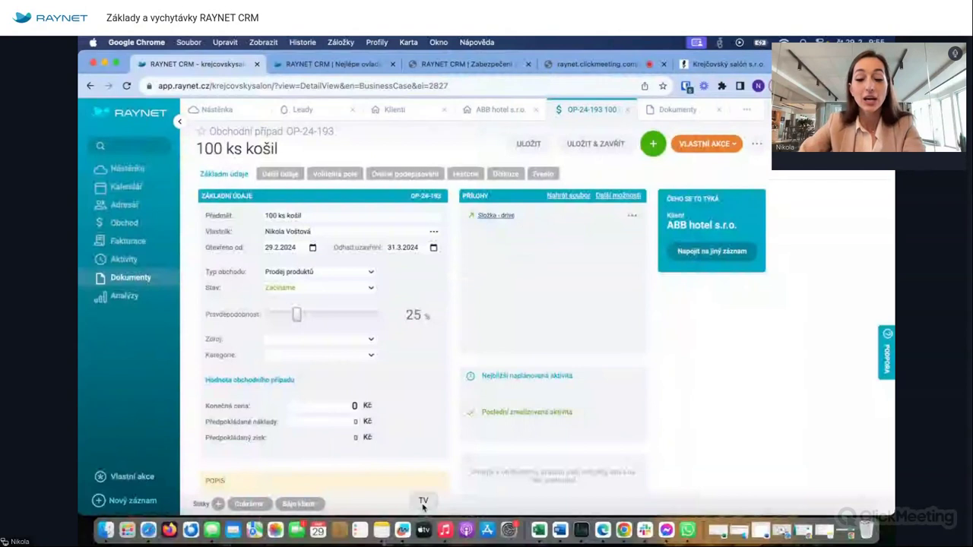
- Choose to add a client as a participant on the business case
scroll(334, 307, down, 5)
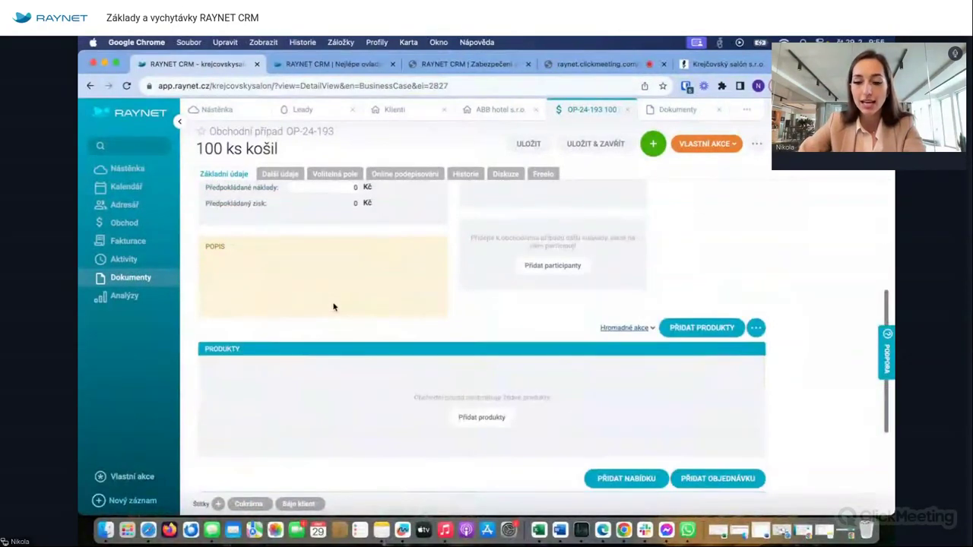
scroll(482, 392, down, 3)
click(555, 364)
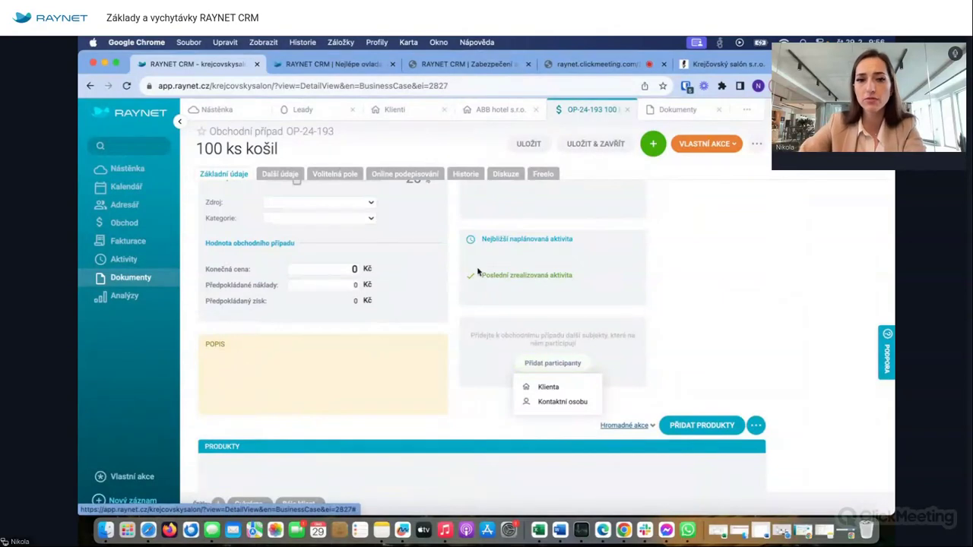
scroll(478, 271, up, 4)
click(195, 134)
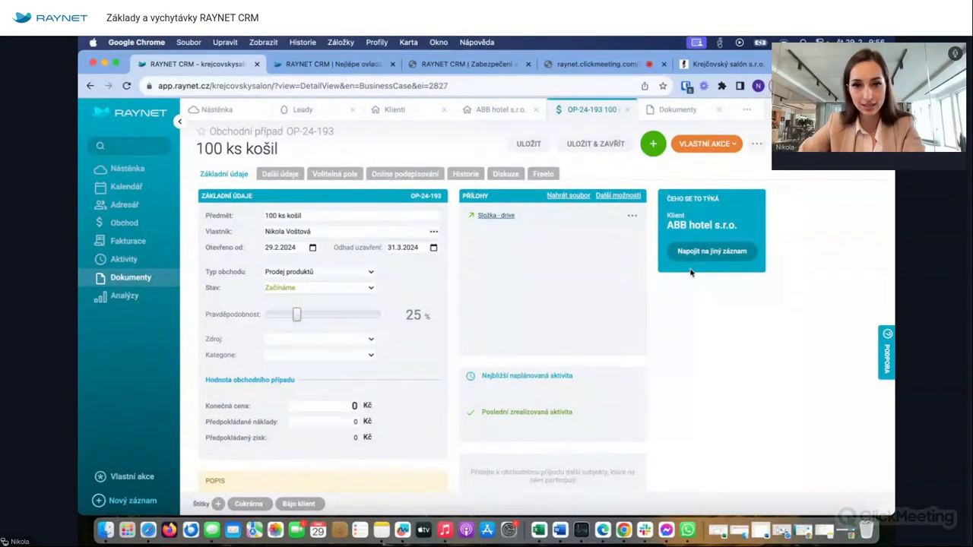
scroll(578, 330, down, 3)
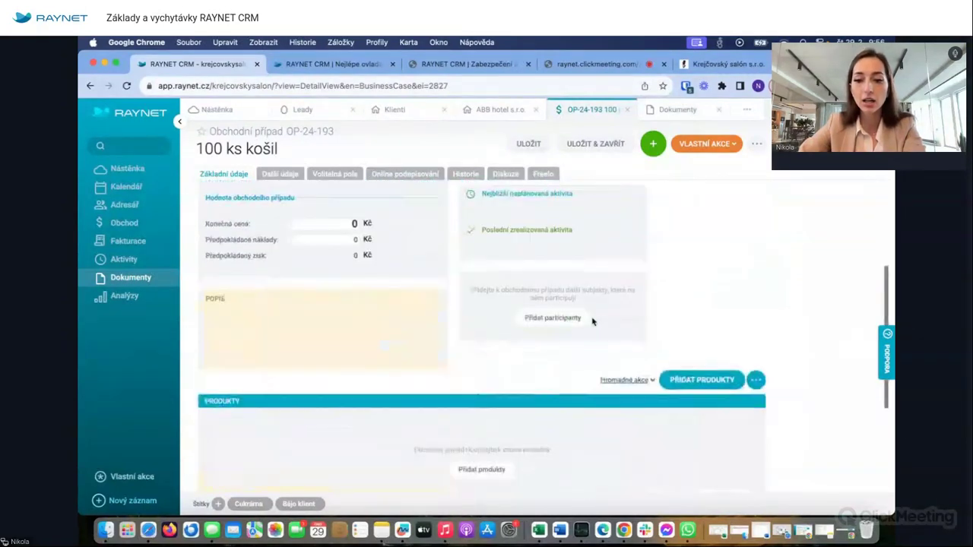
click(549, 320)
click(557, 344)
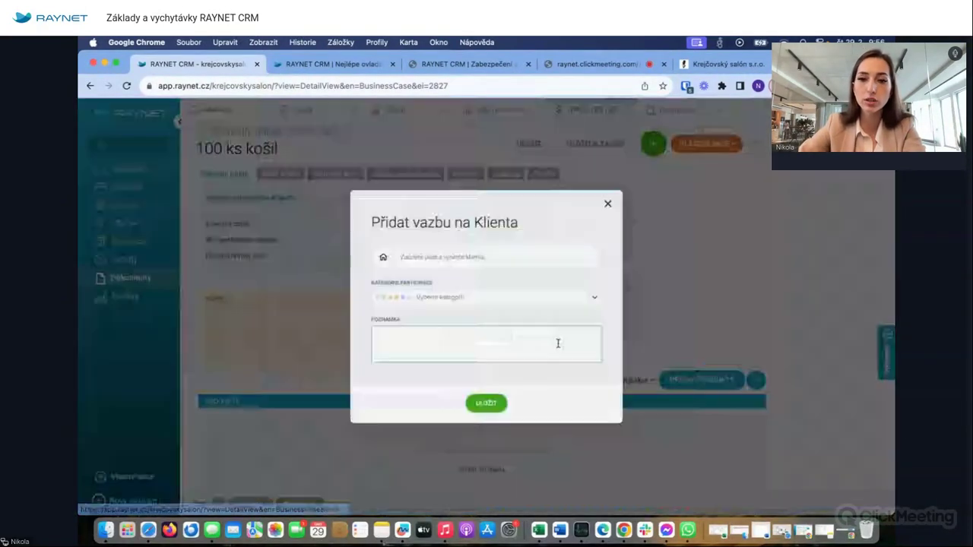
- Select Air France from the client list and save it as a participant
click(455, 249)
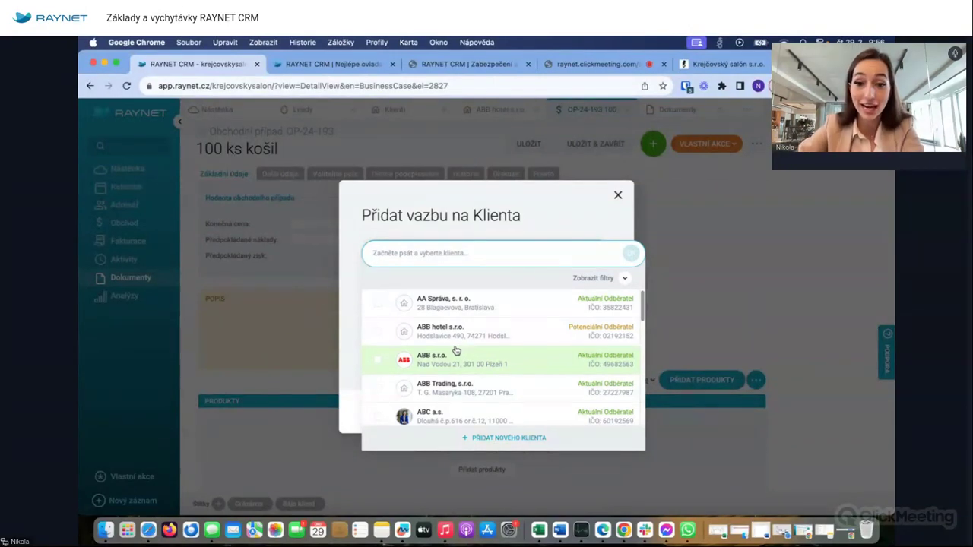
scroll(445, 366, down, 5)
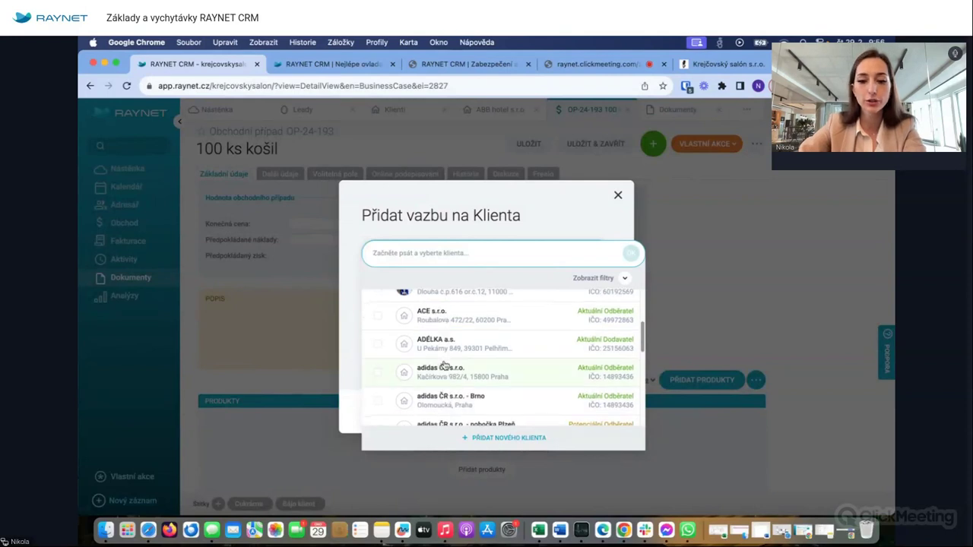
scroll(445, 366, down, 5)
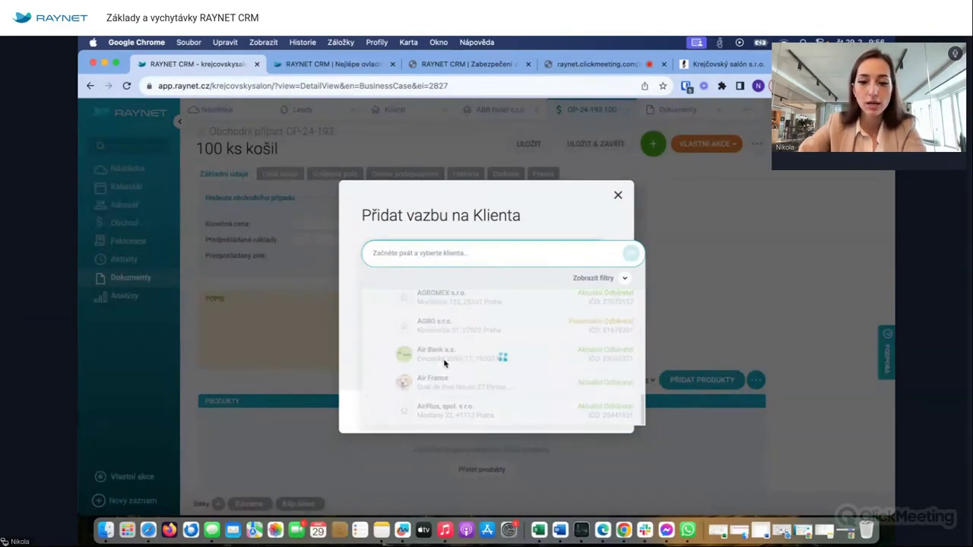
scroll(450, 368, down, 2)
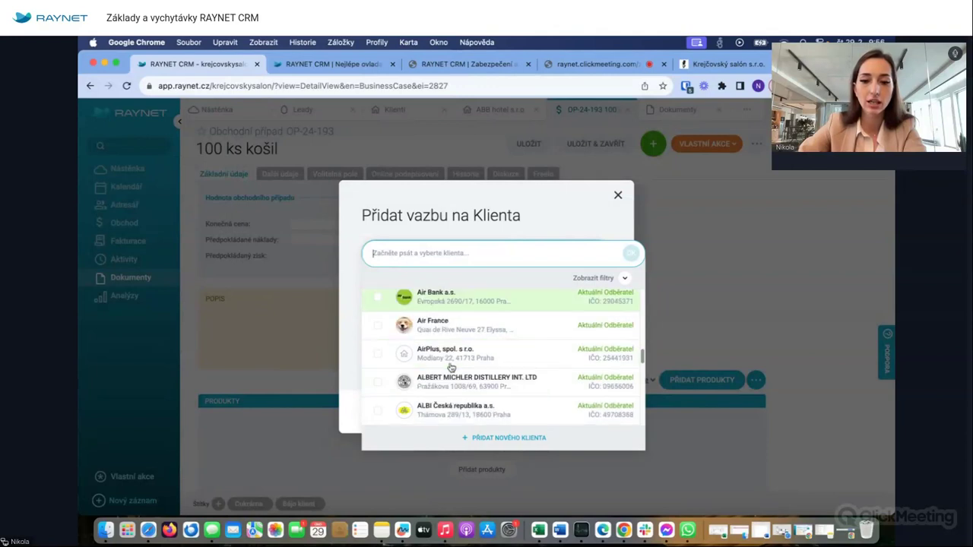
click(379, 325)
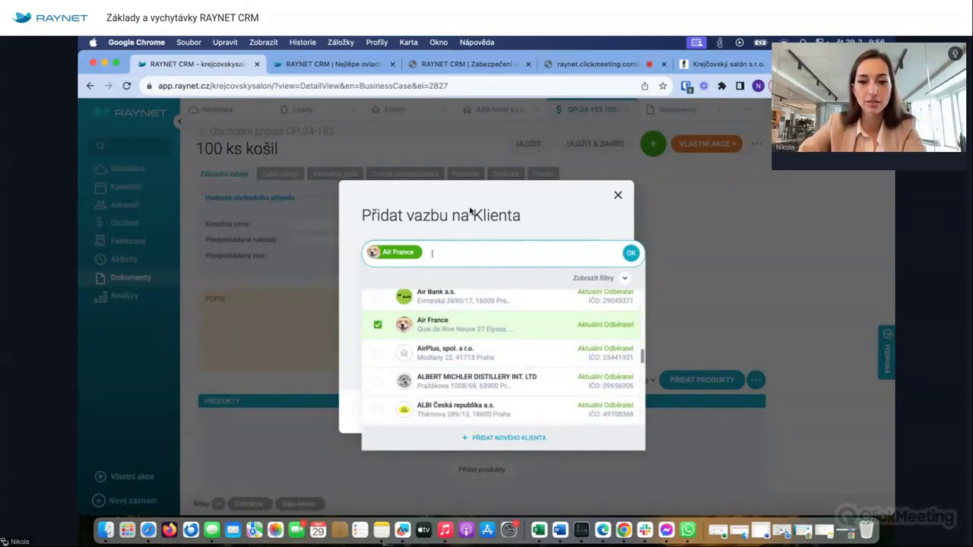
click(514, 194)
click(496, 428)
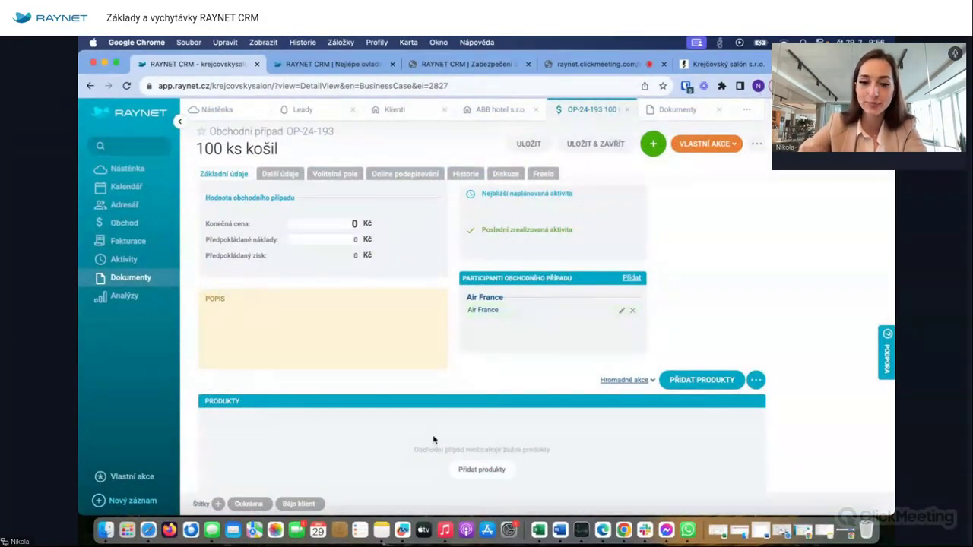
scroll(434, 440, down, 2)
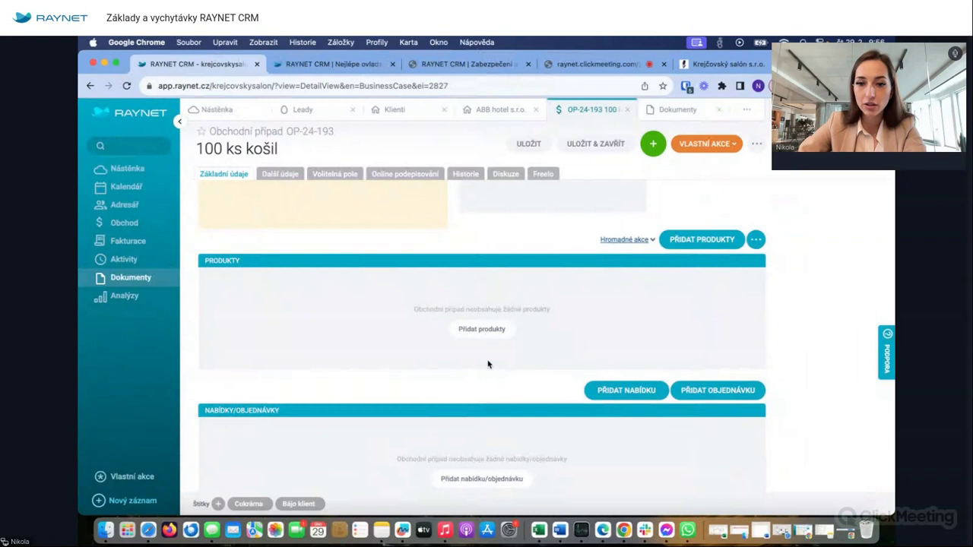
scroll(488, 364, up, 2)
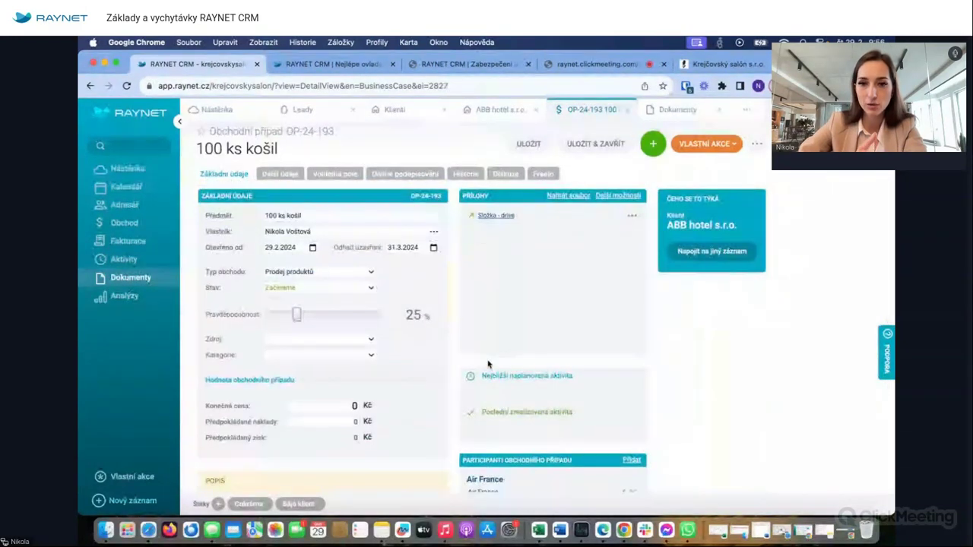
- Set the business case's final price to 250 000 Kč
scroll(488, 364, down, 2)
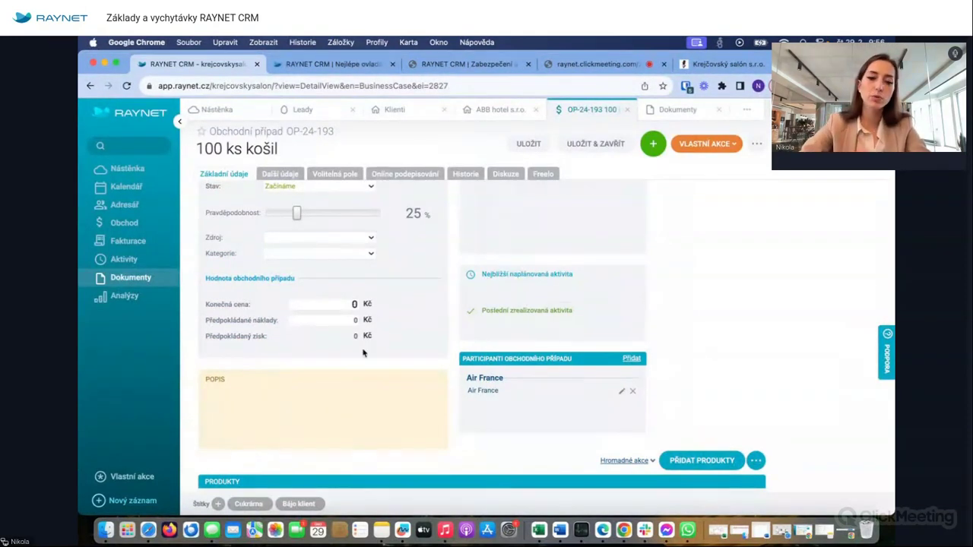
scroll(362, 350, down, 5)
scroll(364, 353, up, 5)
scroll(362, 352, up, 3)
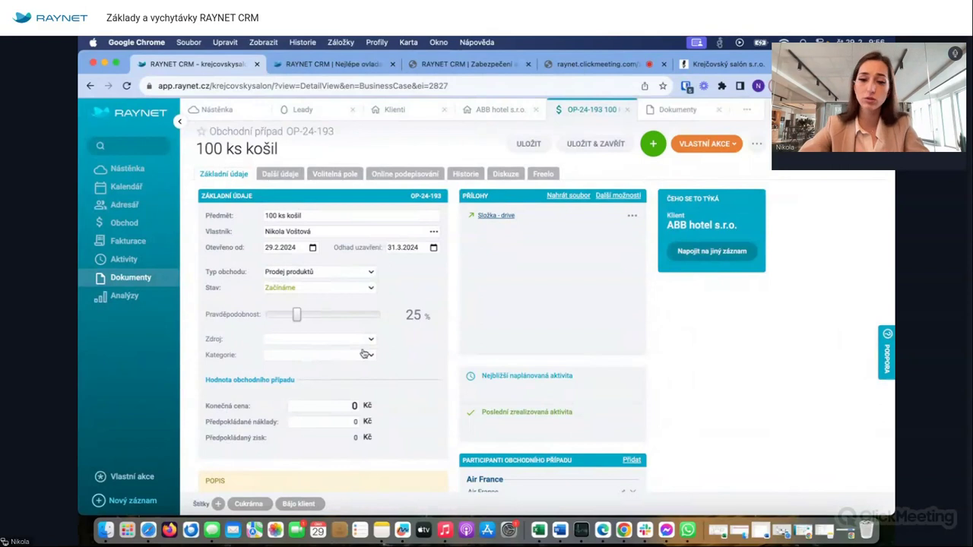
click(352, 406)
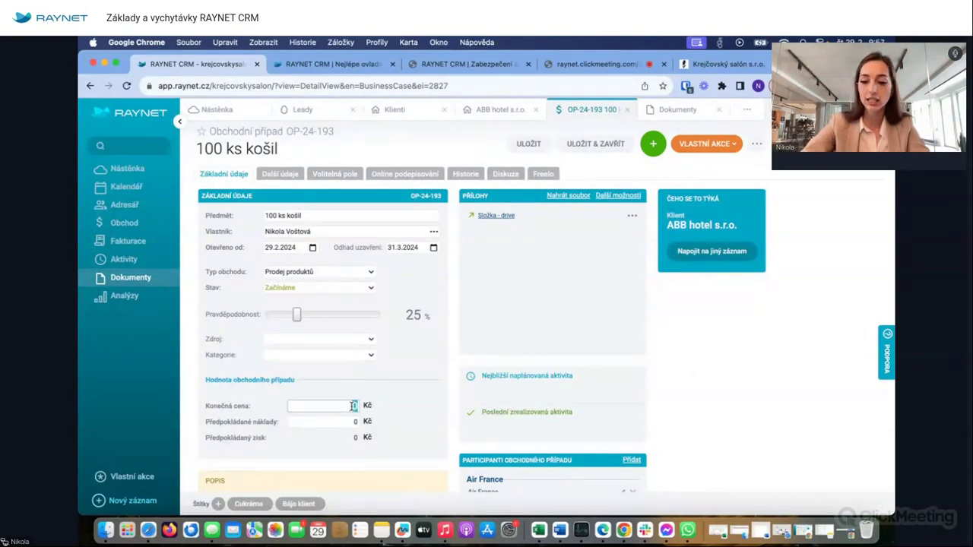
key(BackSpace)
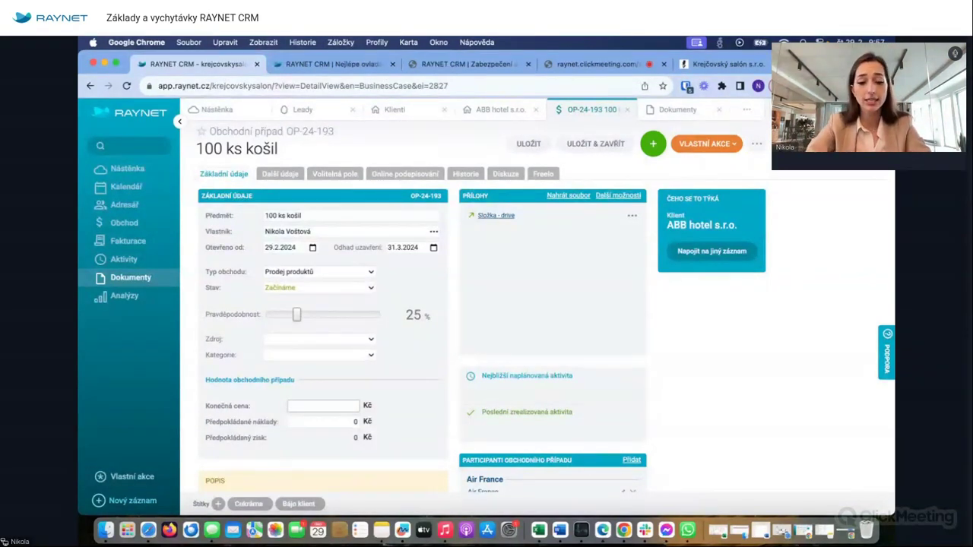
text(350)
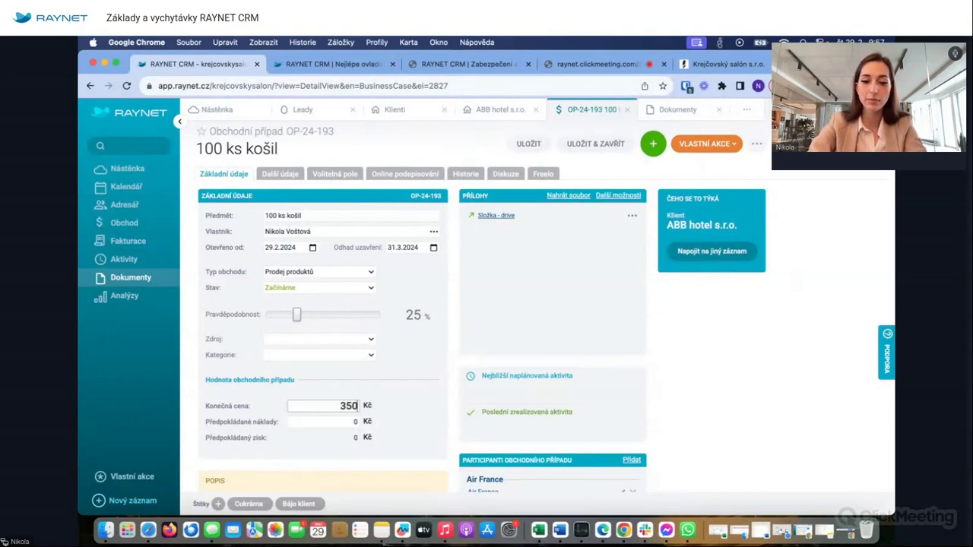
key(BackSpace)
key(BackSpace)
key(BackSpace)
text(250000)
click(405, 421)
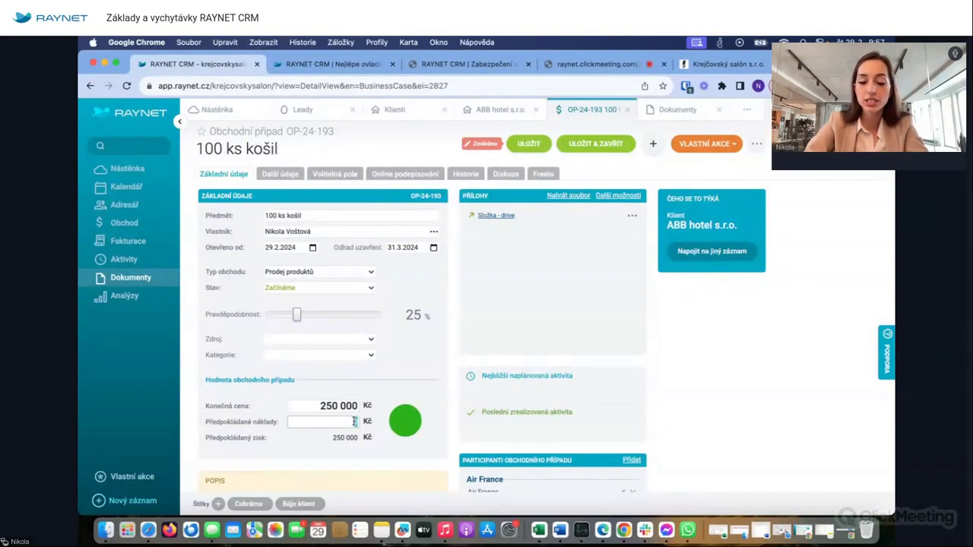
- Enter 100 000 Kč expected costs and save the business case
click(354, 421)
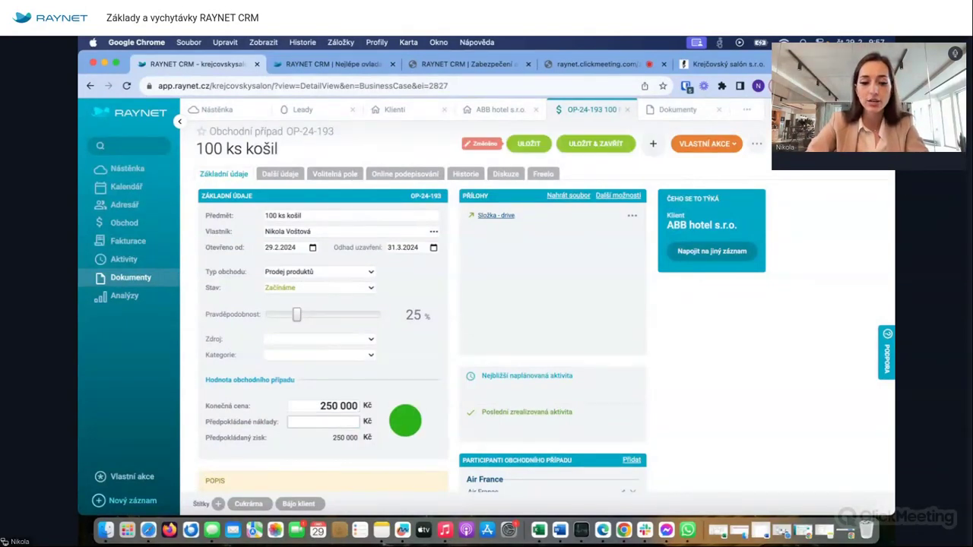
text(100 000)
click(396, 416)
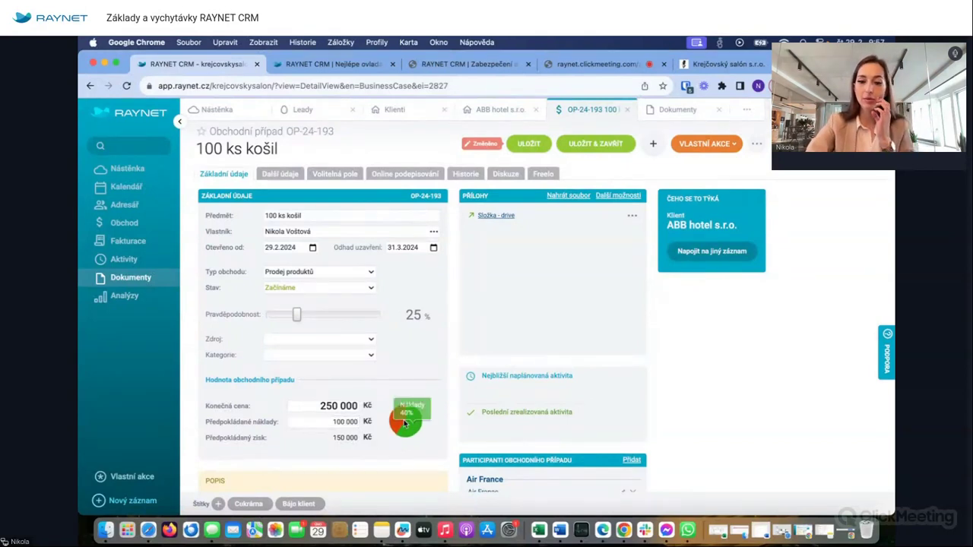
mouse_move(409, 423)
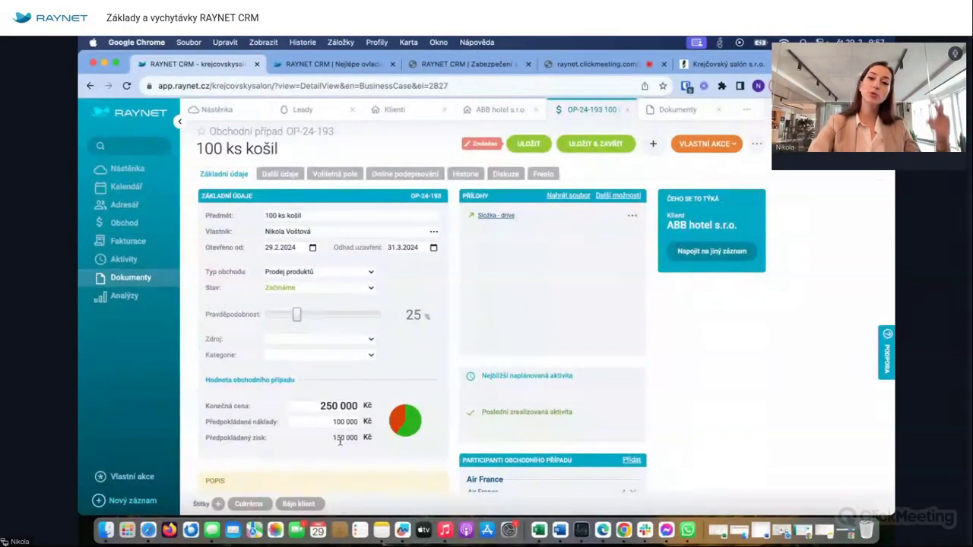
click(528, 144)
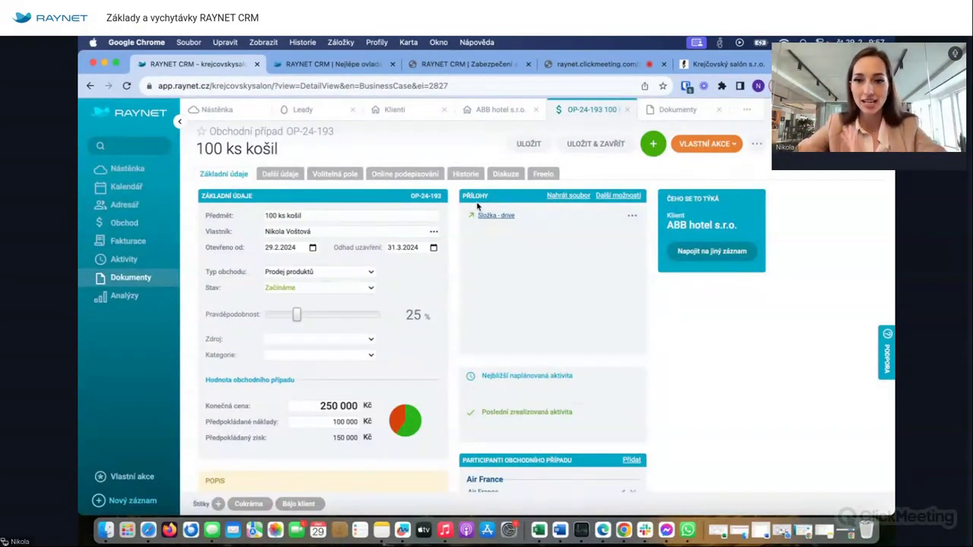
click(509, 115)
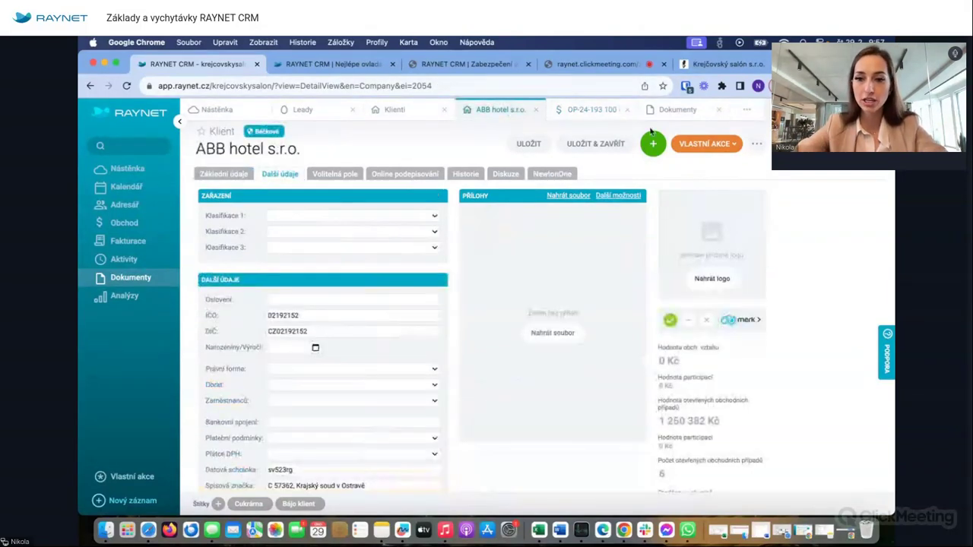
- Start a phone call on the 100 ks košil deal titled 'Zavolat a domluvit schůzku'
click(562, 109)
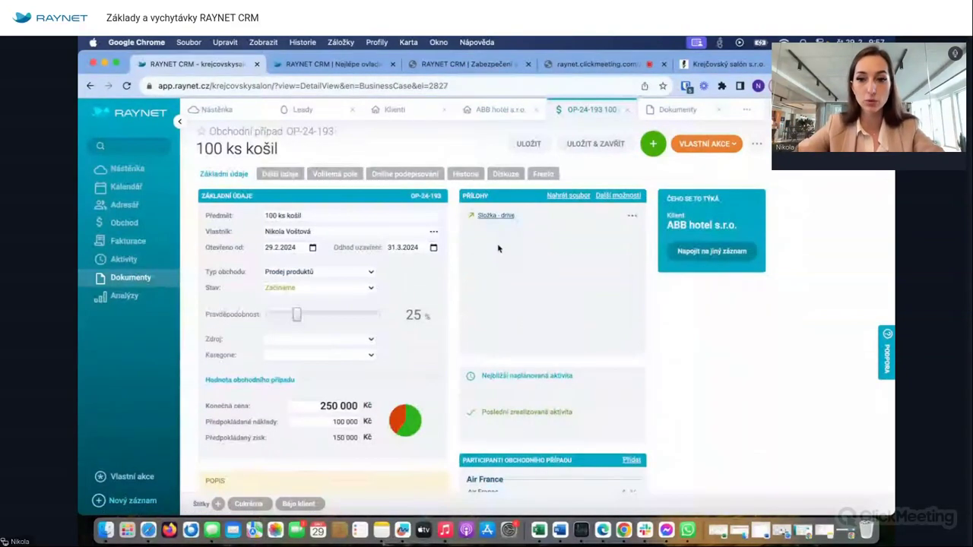
mouse_move(650, 137)
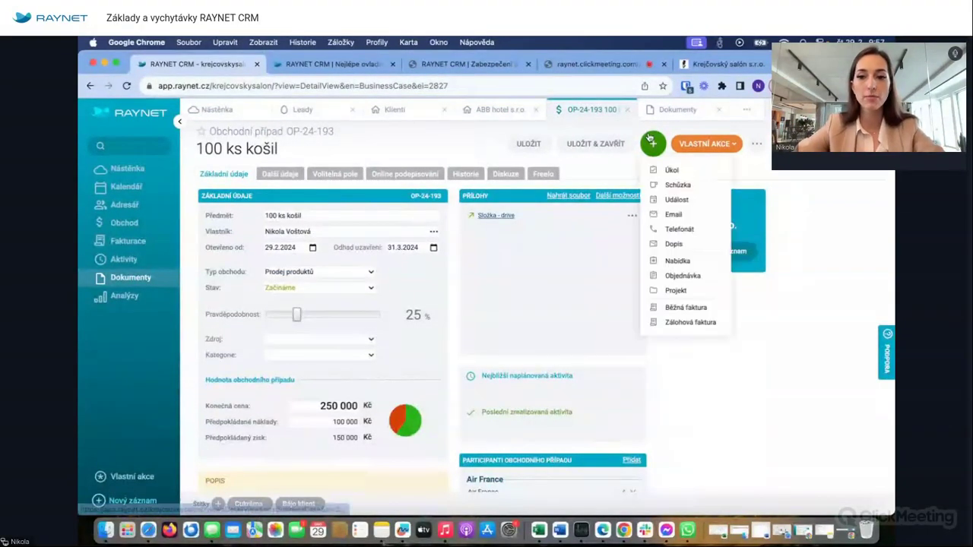
click(676, 229)
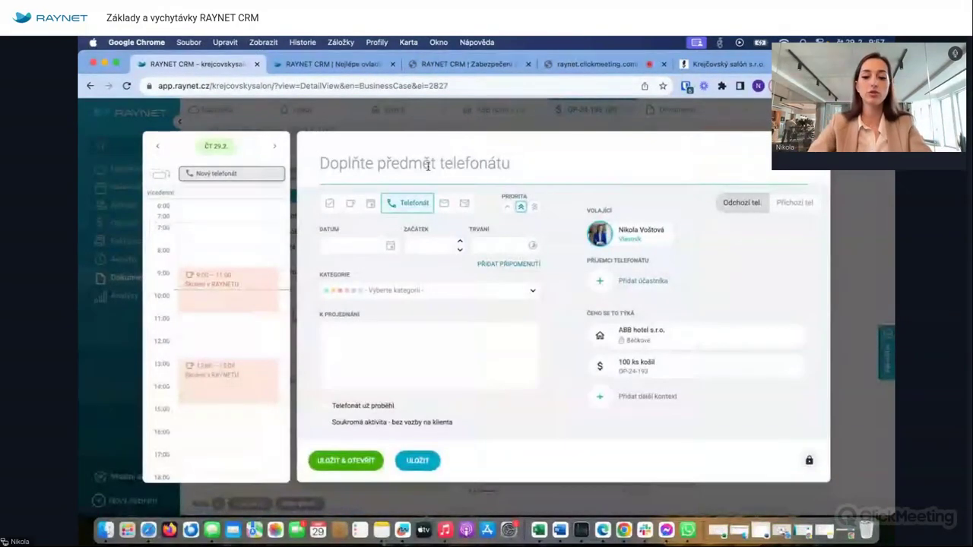
click(428, 165)
text(Zavo)
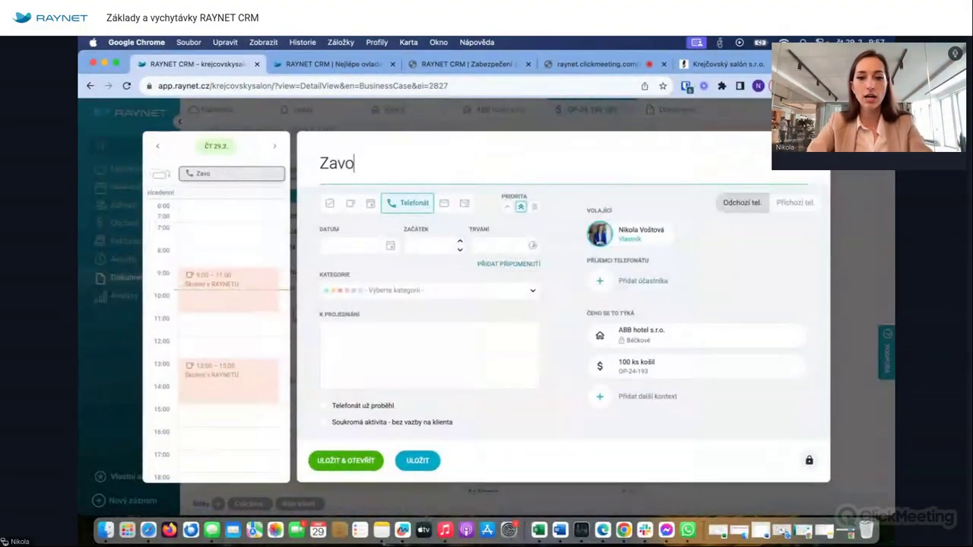
text(lat a domlu)
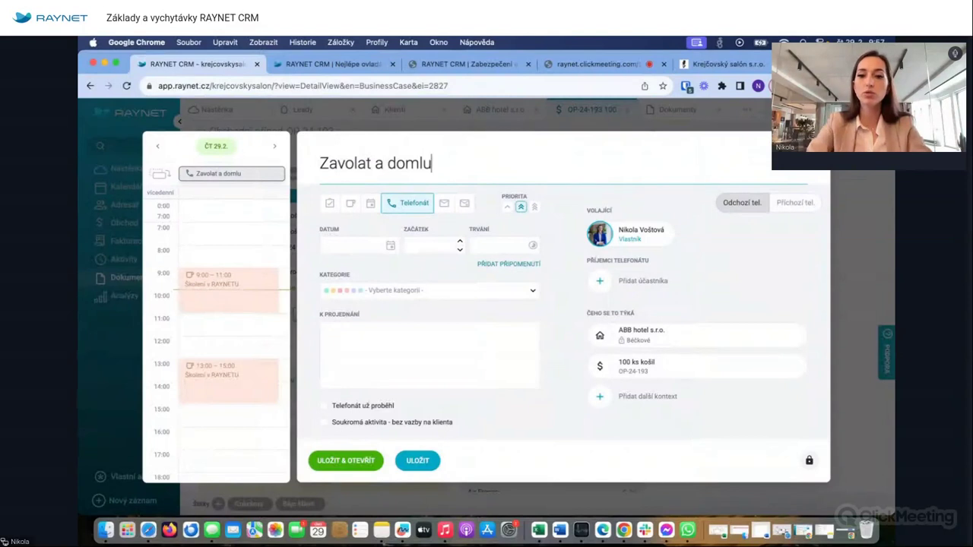
text(vit schůzku)
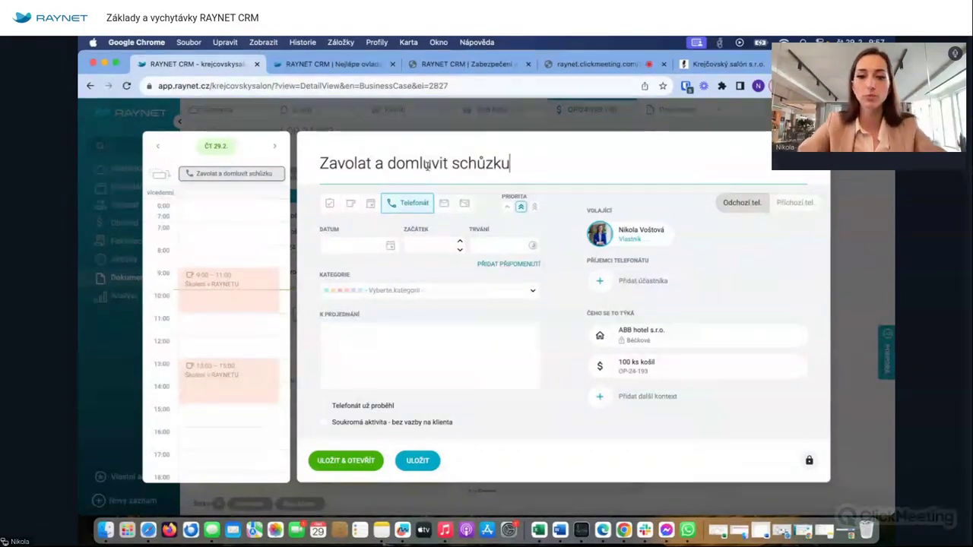
- Schedule the call for 1.3.2024 at 8:30, 15 minutes, category Marketing, and save it
click(390, 246)
click(432, 384)
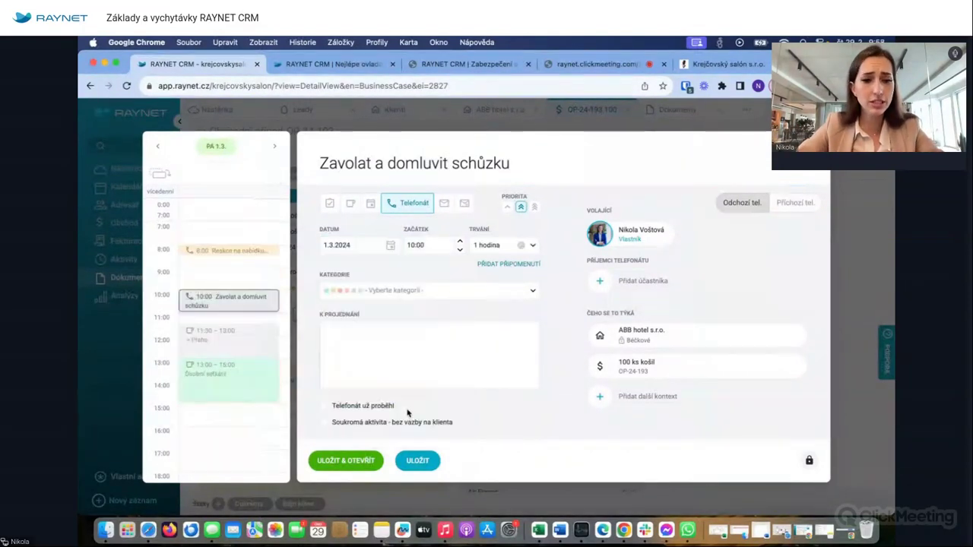
drag(262, 303, 257, 268)
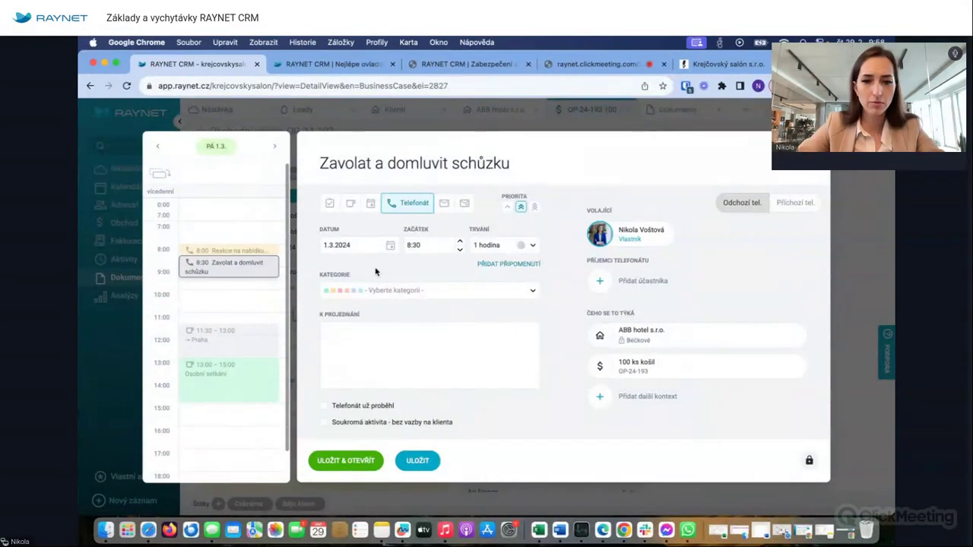
click(374, 291)
click(357, 326)
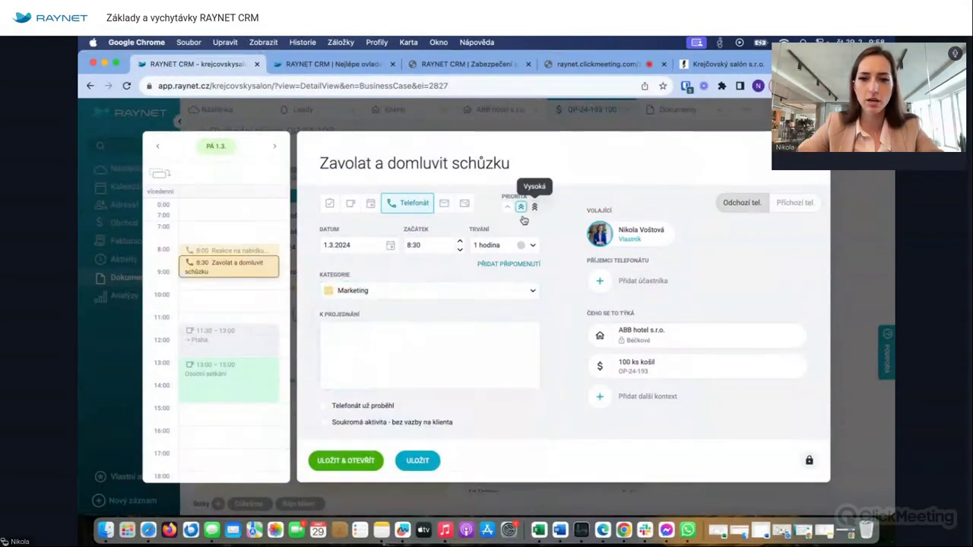
click(487, 246)
click(487, 283)
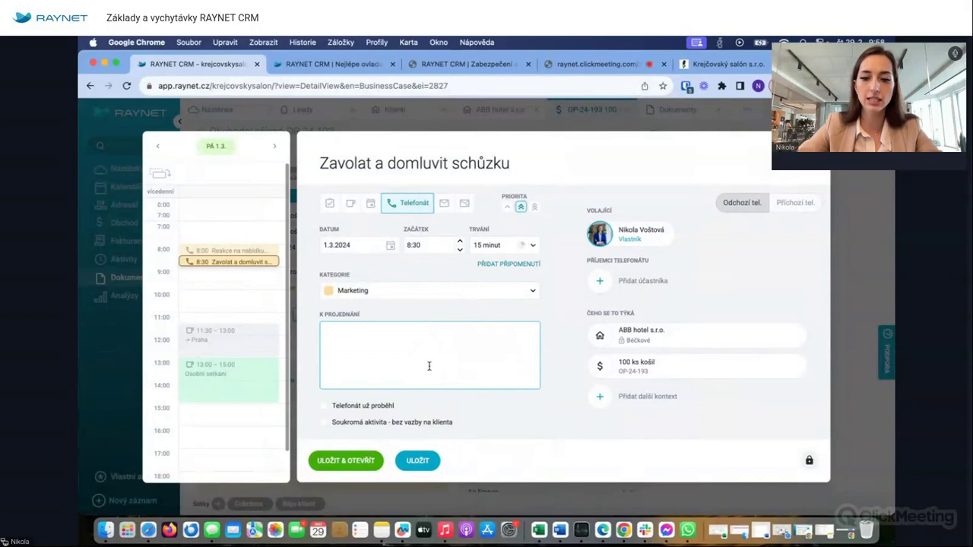
click(416, 461)
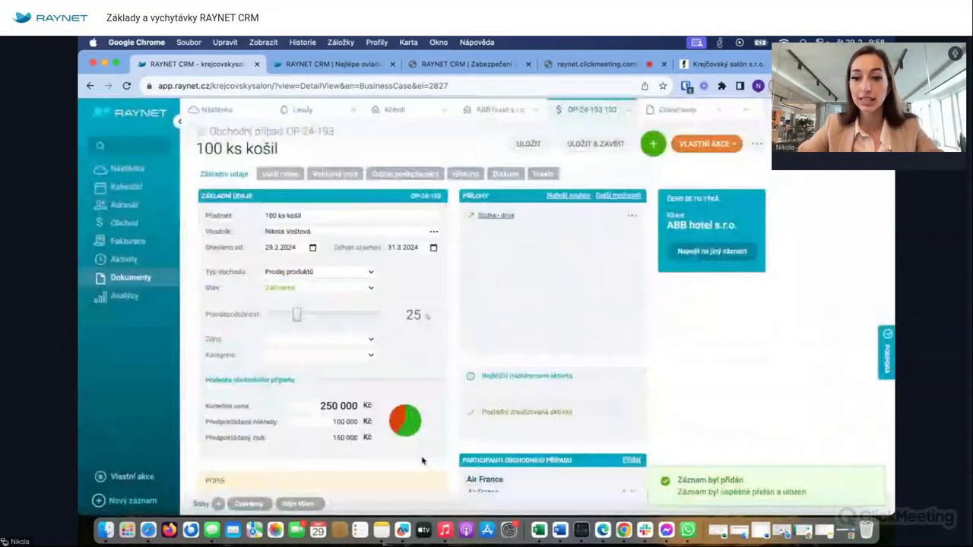
click(541, 386)
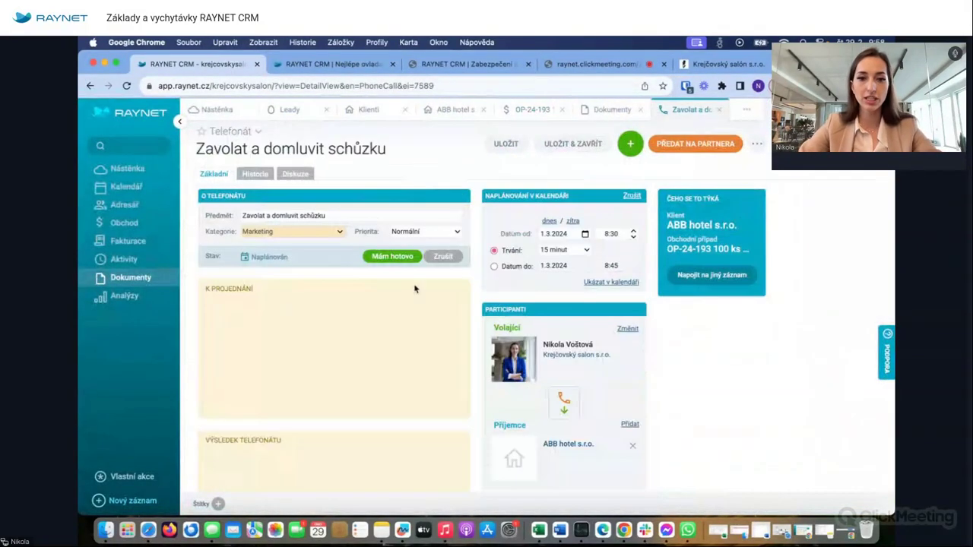
click(127, 187)
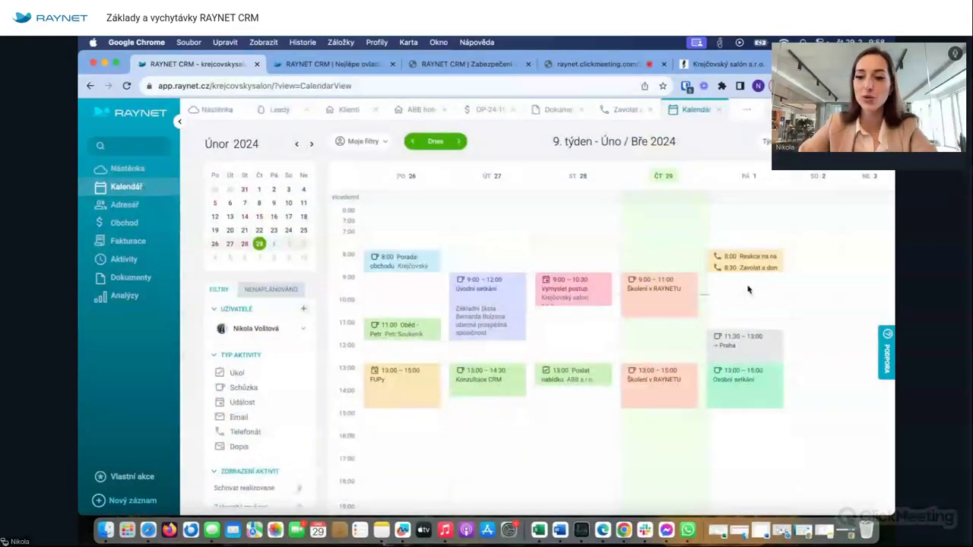
- Record the call result 'Domluvena schůzka na pondělí' and save the call
click(747, 268)
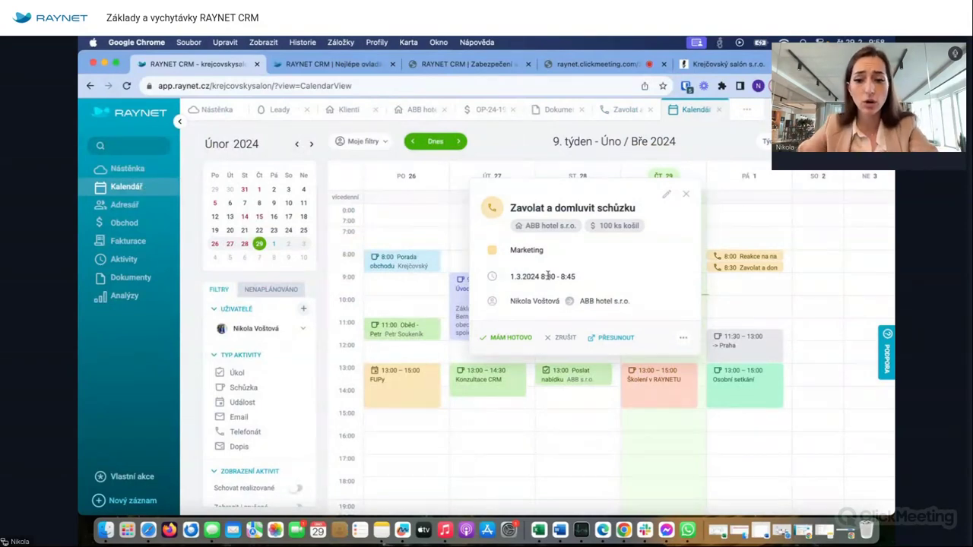
click(505, 338)
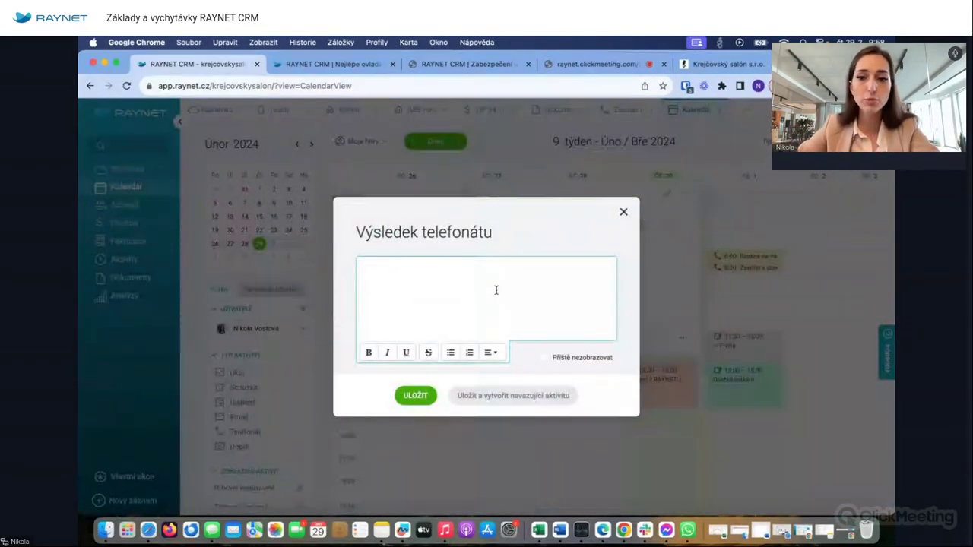
click(624, 212)
click(620, 110)
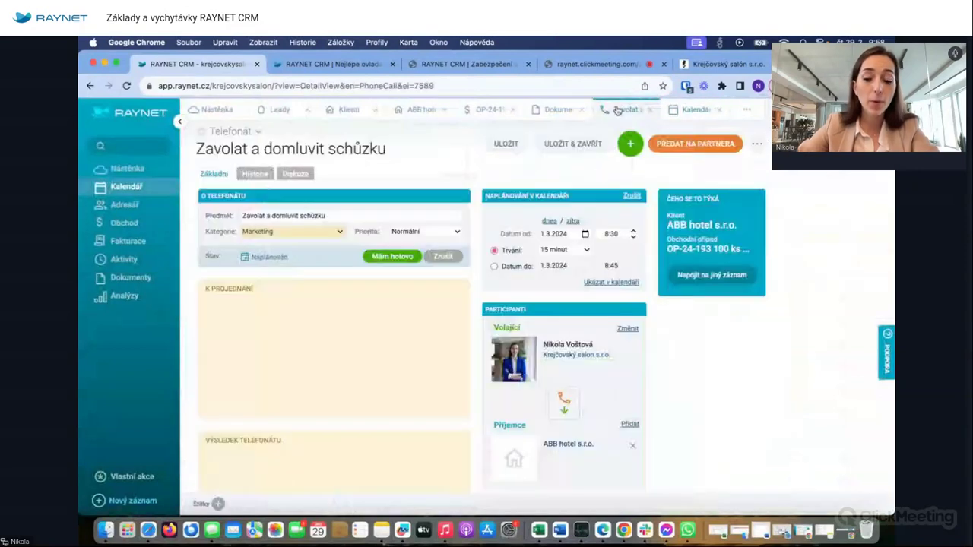
scroll(452, 282, down, 3)
click(250, 342)
text(Domluvena schůzka na pondělí)
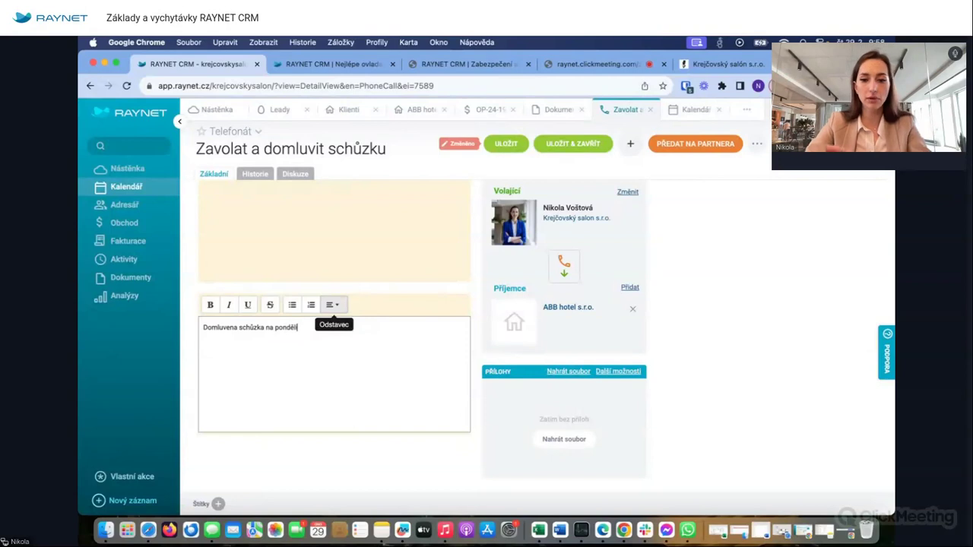
click(573, 144)
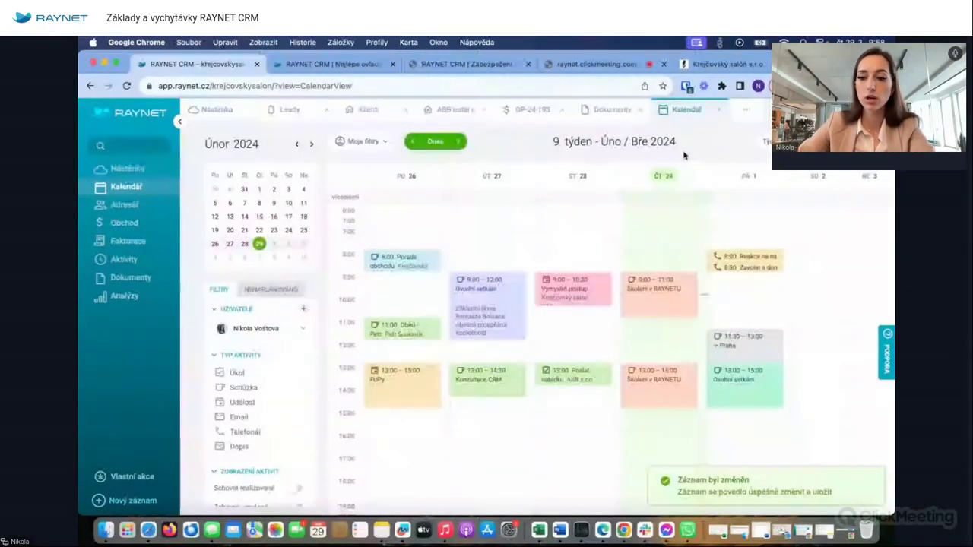
- Mark the 8:30 call done and start a follow-up meeting titled 'Osobní setkání'
click(748, 268)
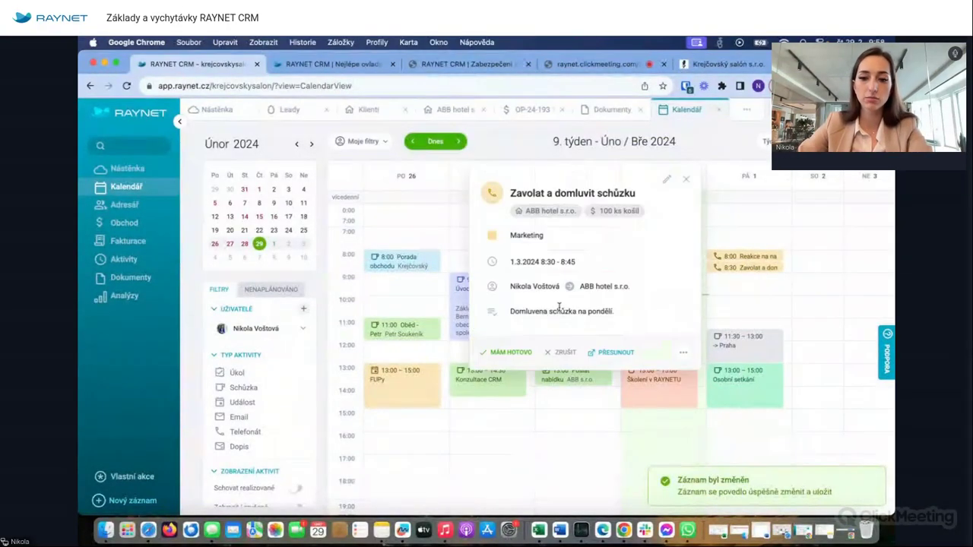
click(521, 352)
click(493, 396)
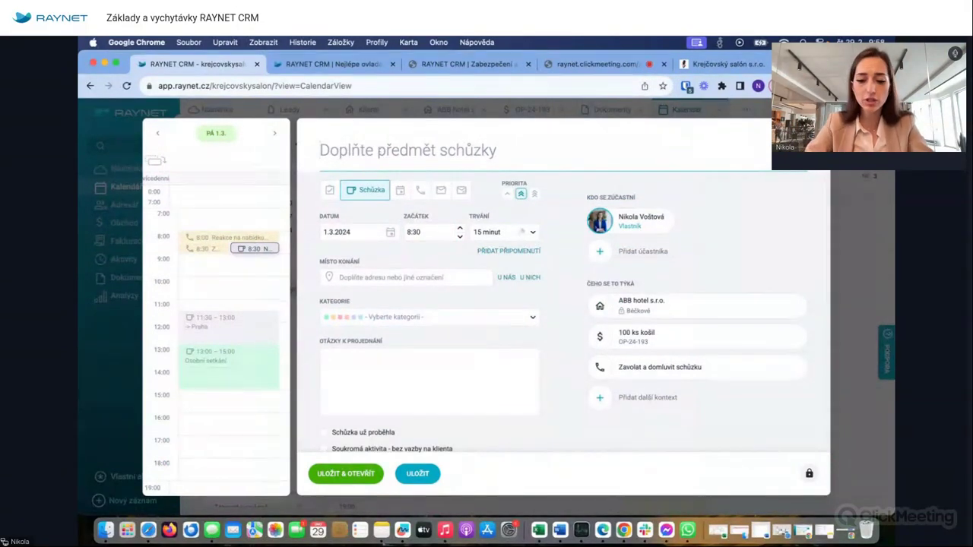
text(Osobní setkání)
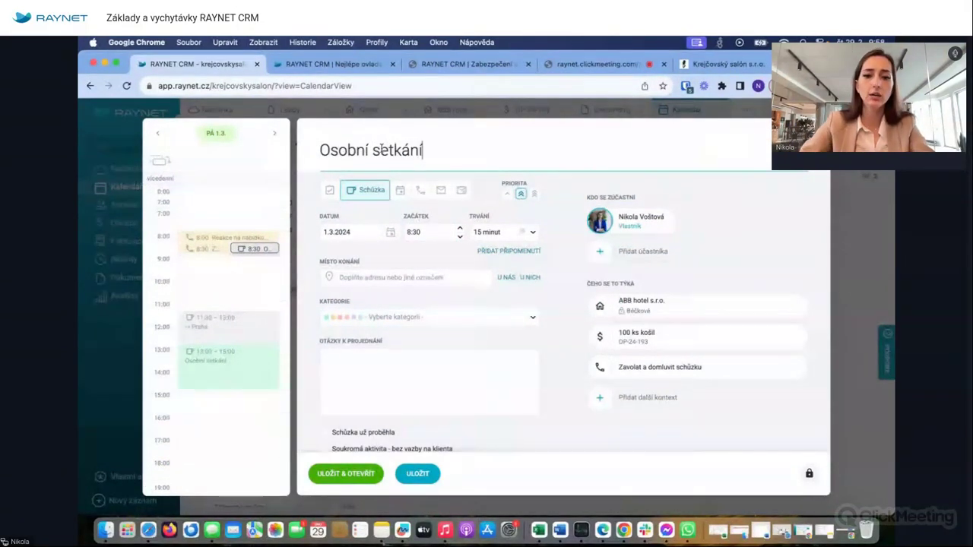
- Schedule the meeting for 4.3.2024 at 10:00, lasting 1 hour
drag(257, 249, 256, 274)
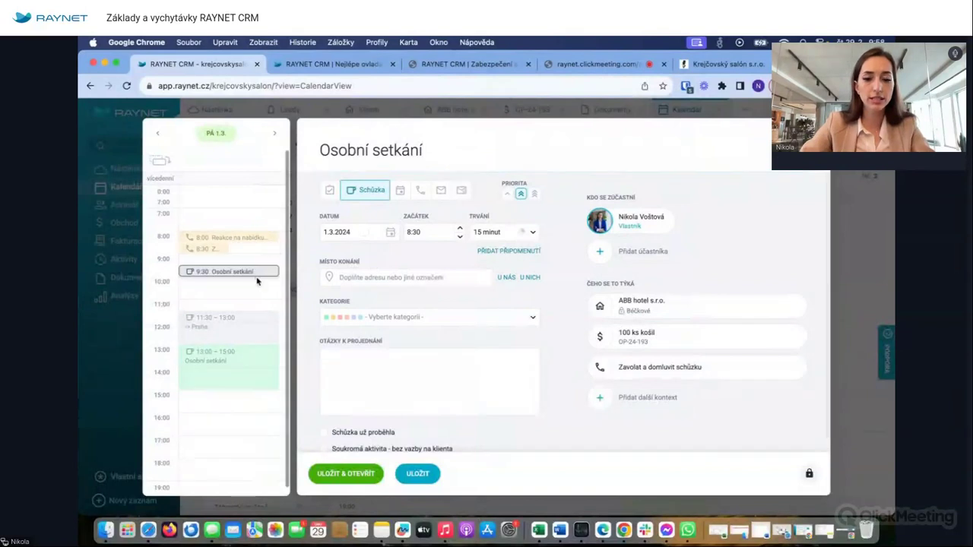
click(387, 232)
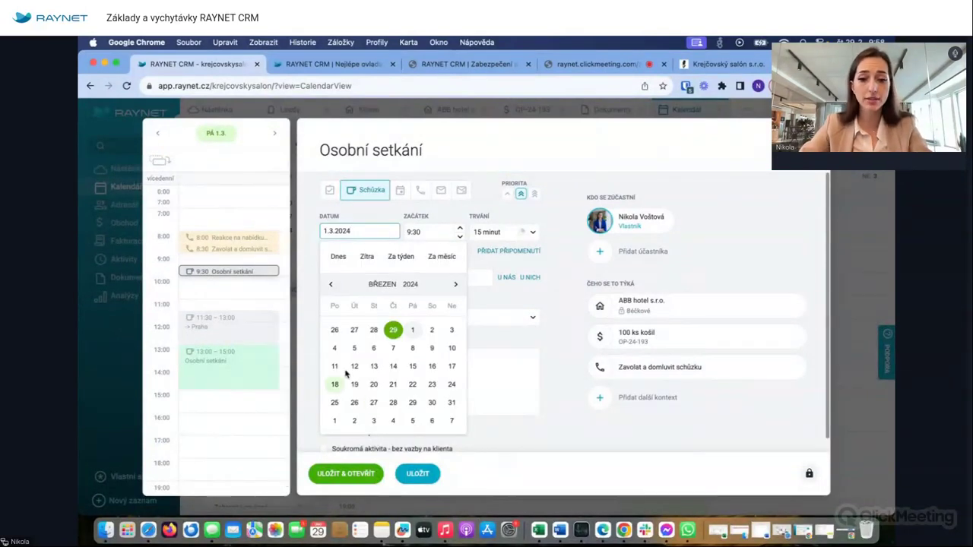
click(334, 347)
drag(217, 271, 216, 283)
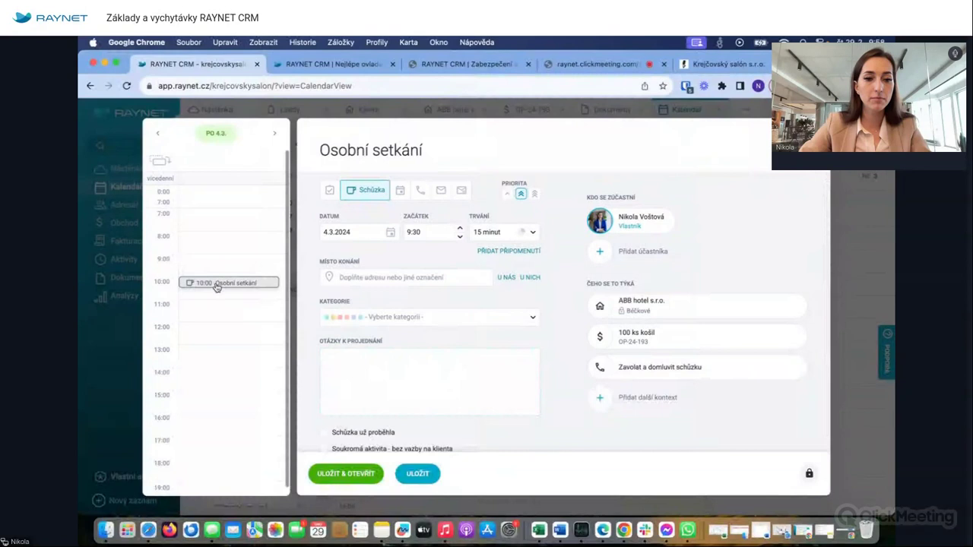
click(503, 240)
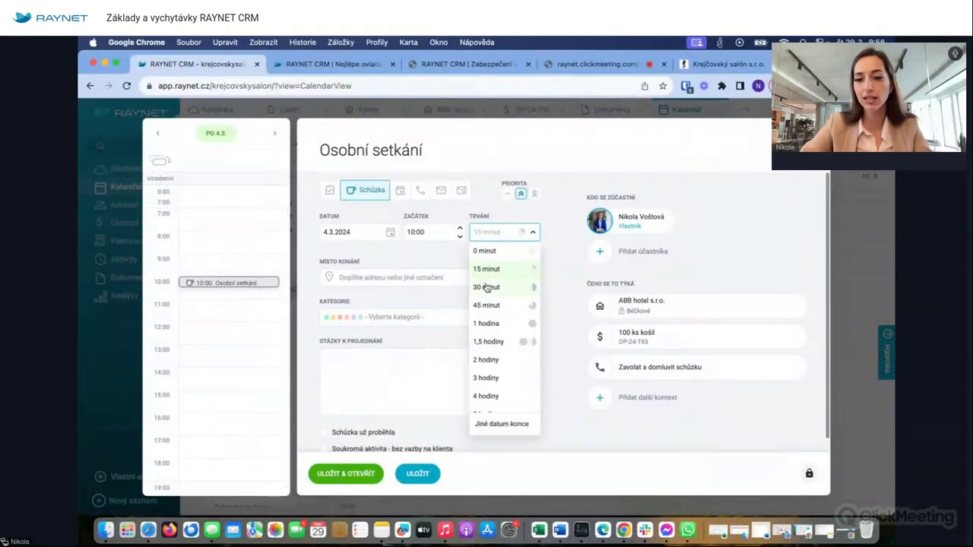
click(495, 320)
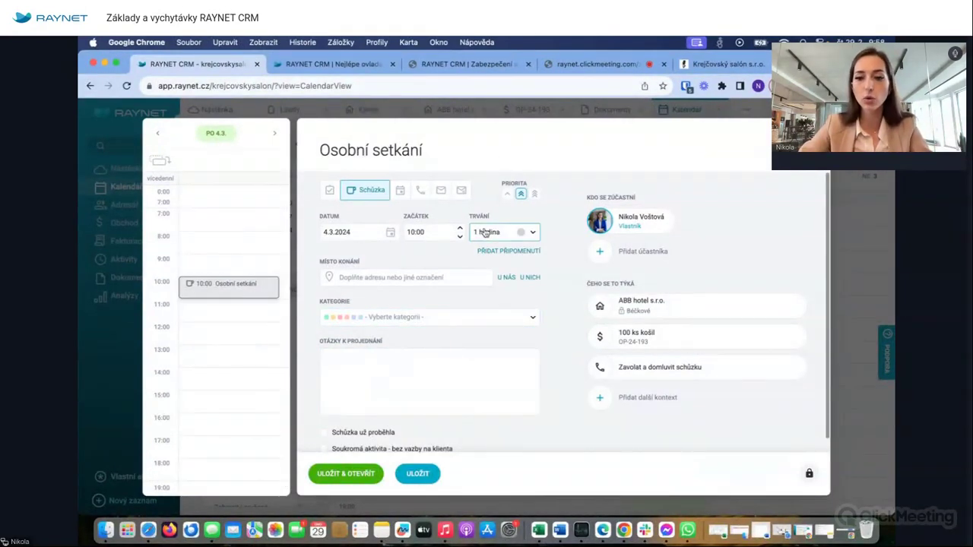
- Set the location to the client's address, list Materiál, Nitě, Velikosti, Cena, and save
click(530, 279)
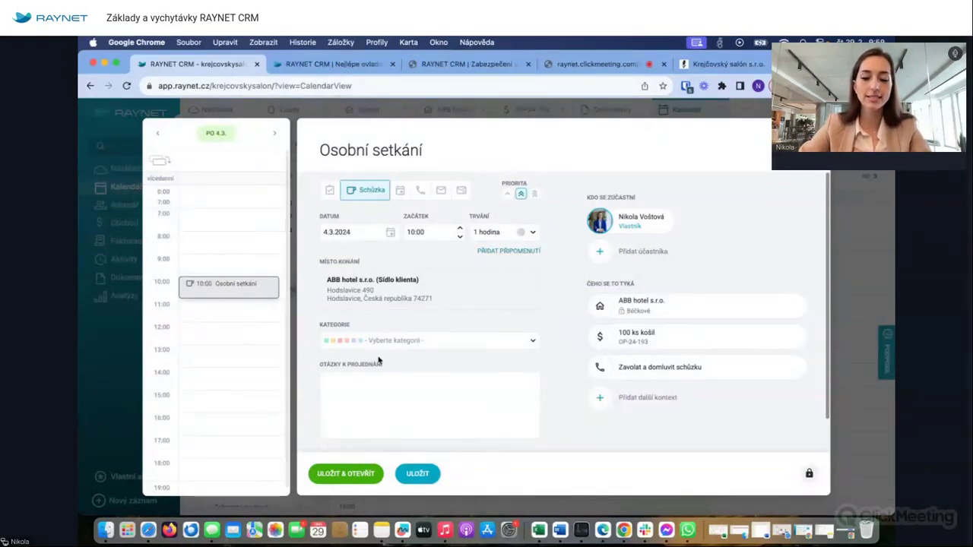
scroll(389, 345, down, 1)
click(358, 346)
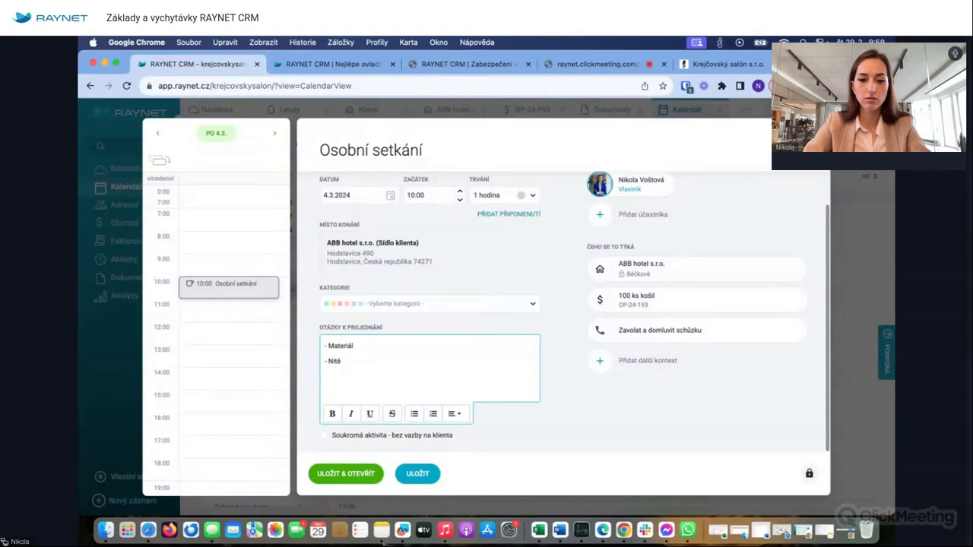
text(Velikosti)
key(Return)
text(- Cena)
key(Return)
text(-)
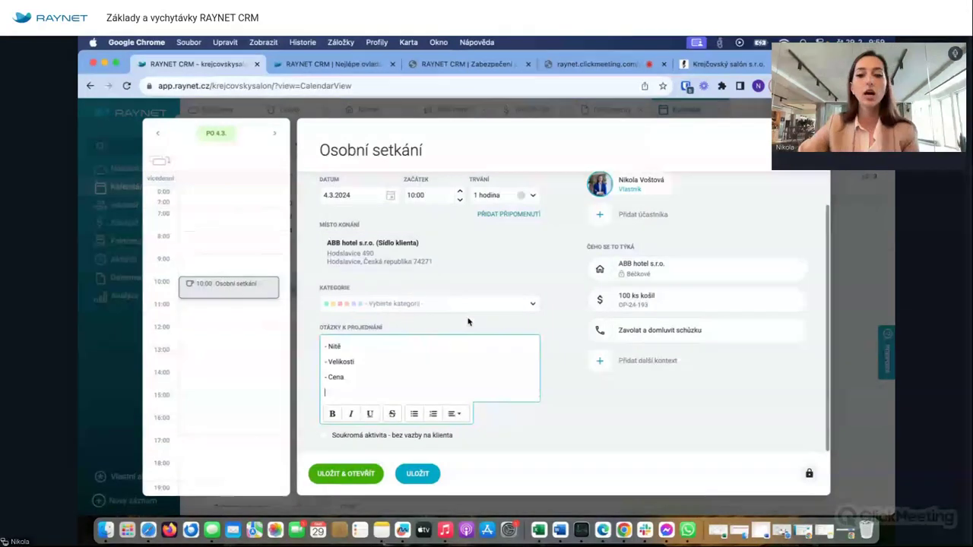
click(418, 474)
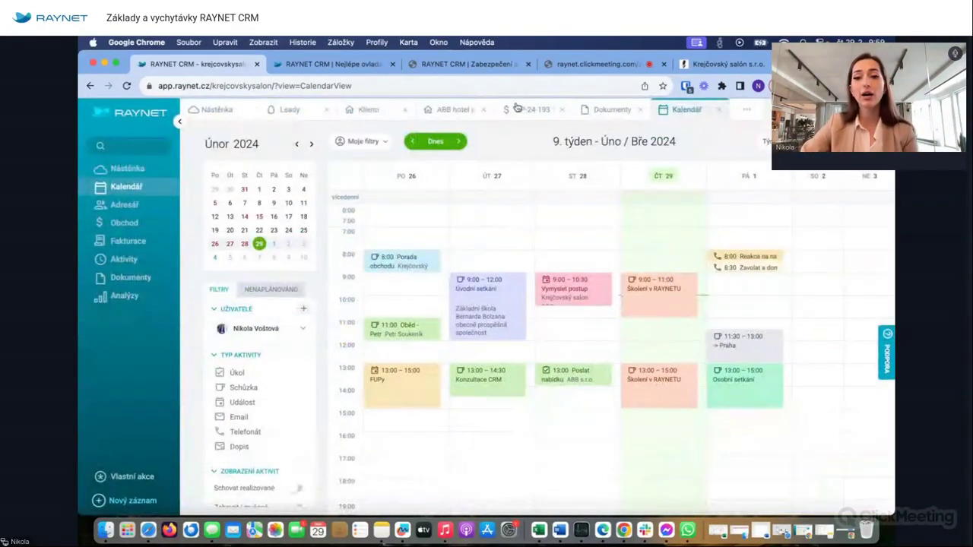
click(511, 112)
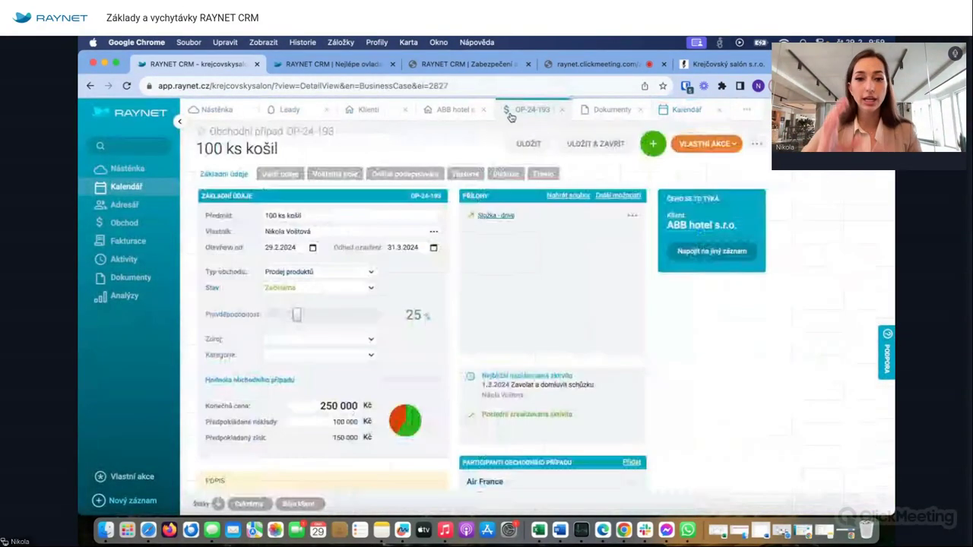
- Open the ABB hotel s.r.o. client record and view its history
click(452, 114)
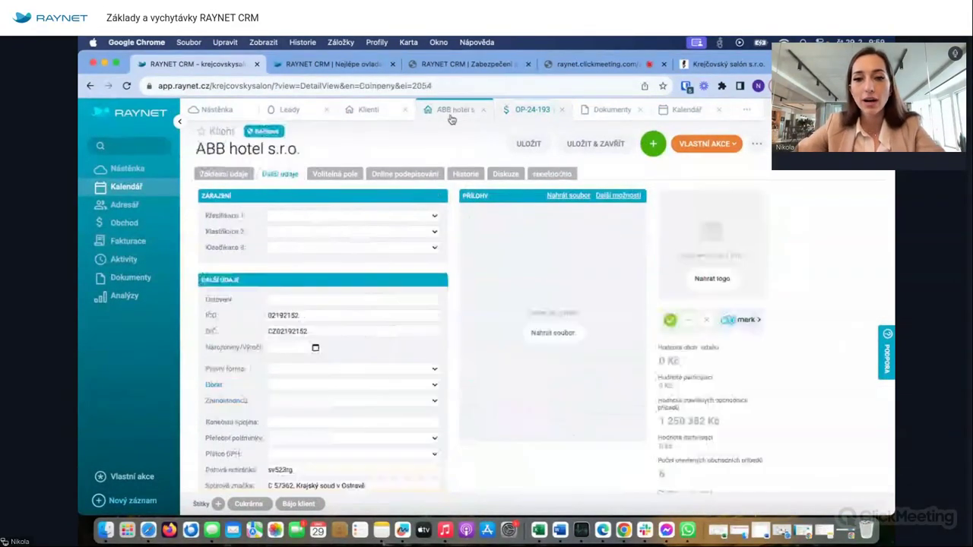
drag(205, 149, 301, 151)
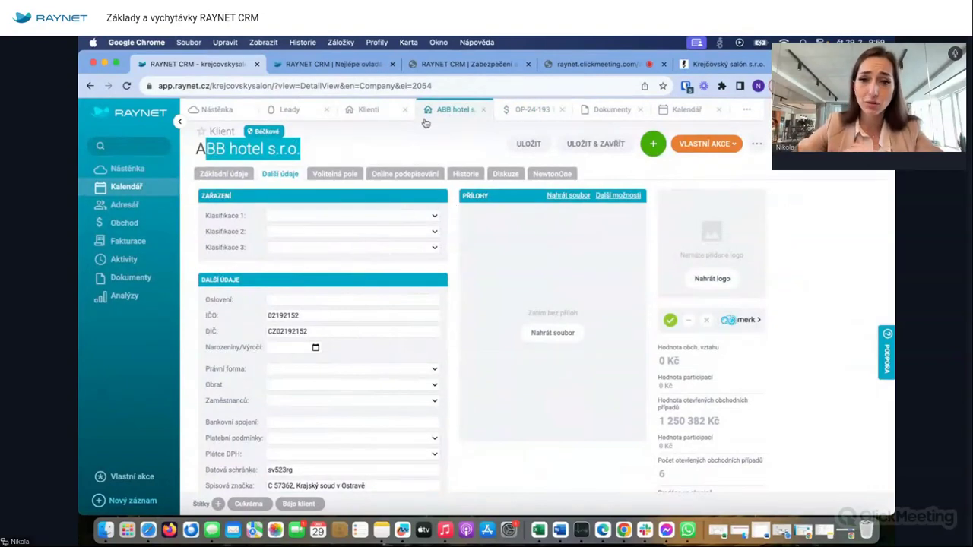
click(454, 151)
click(466, 174)
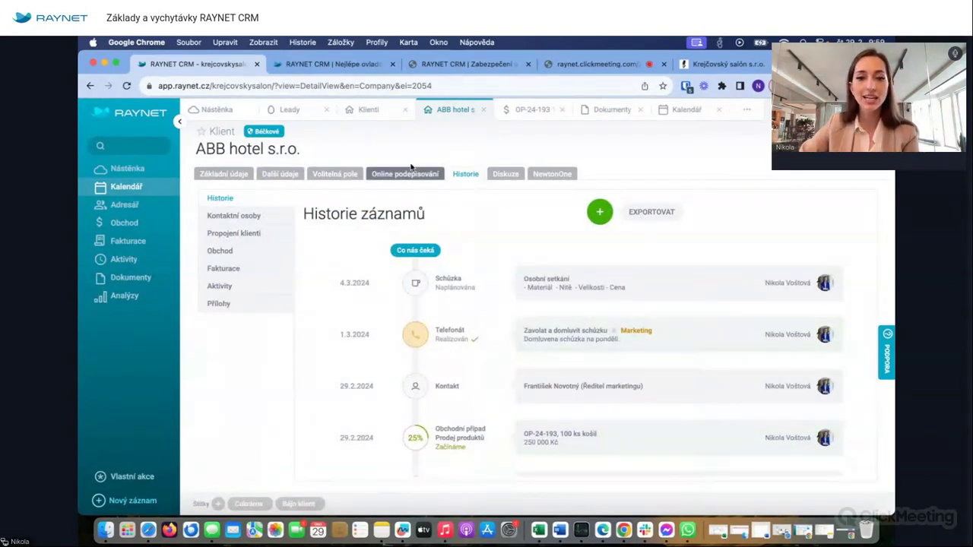
click(215, 174)
- Browse the client's new-record menu and history, then return to the 100 ks košil case
click(653, 143)
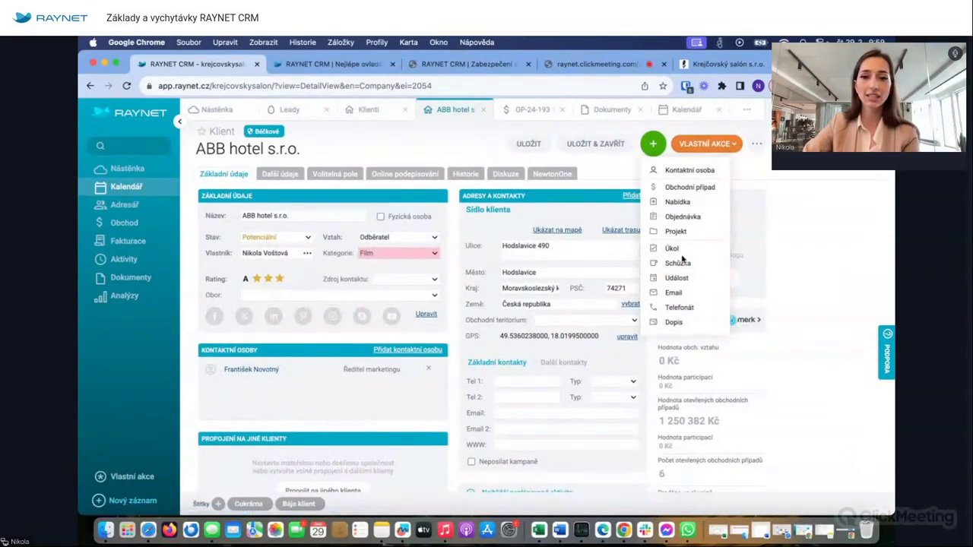
click(309, 148)
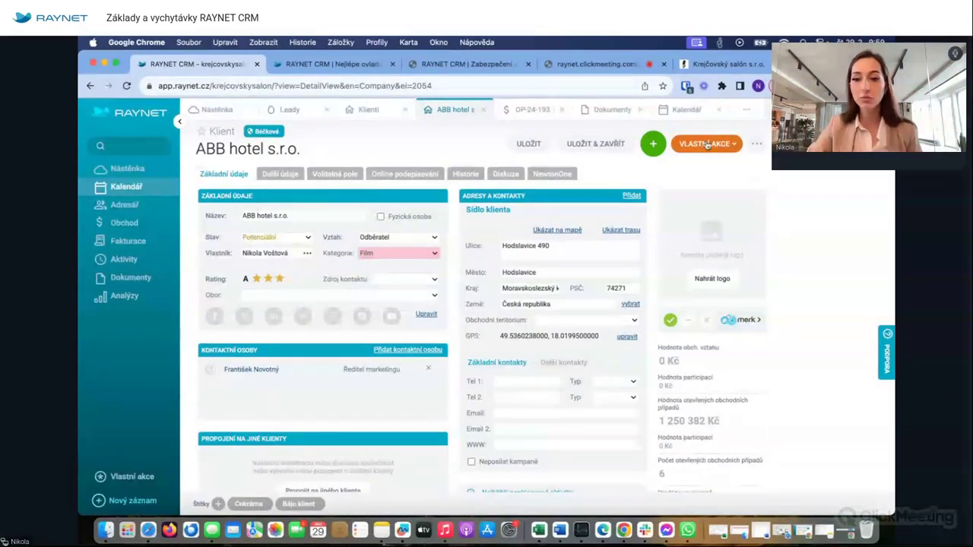
click(654, 143)
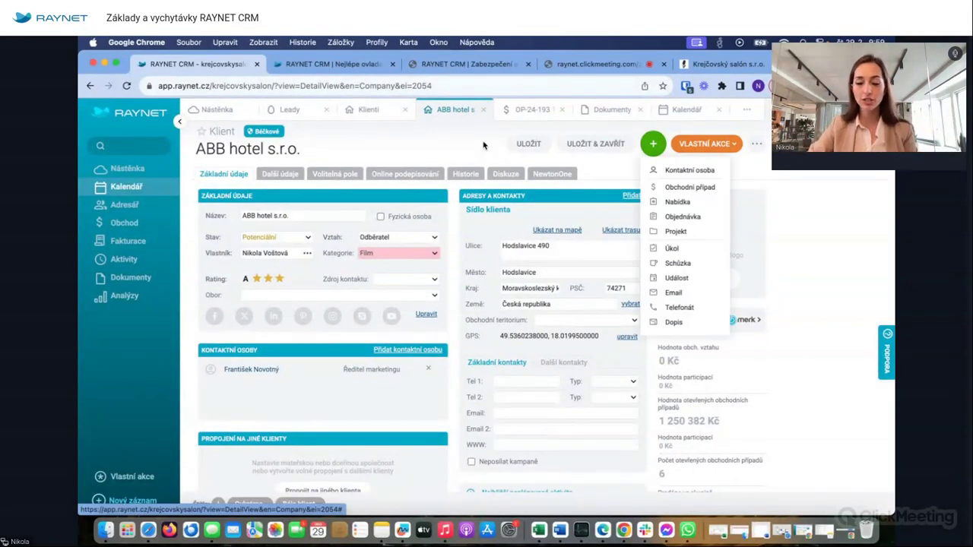
click(465, 174)
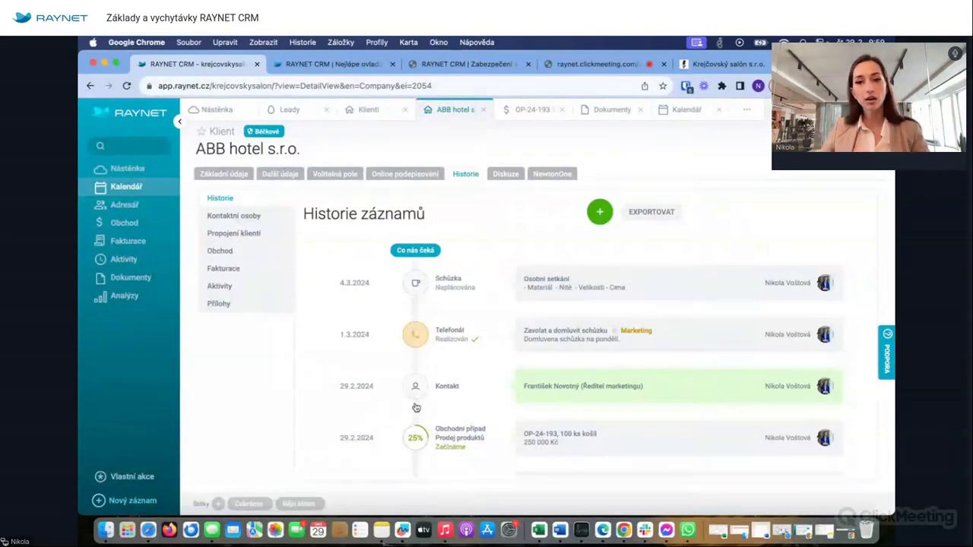
click(243, 175)
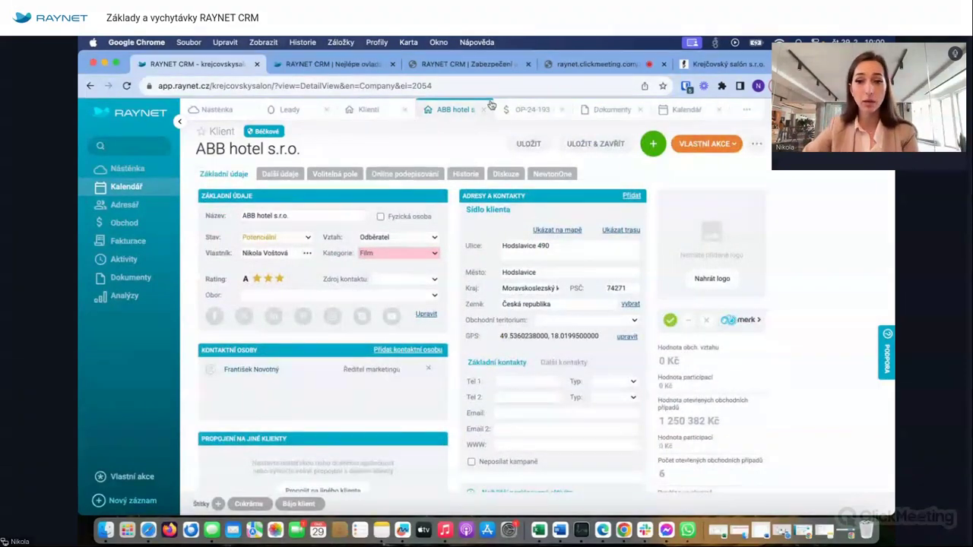
click(532, 109)
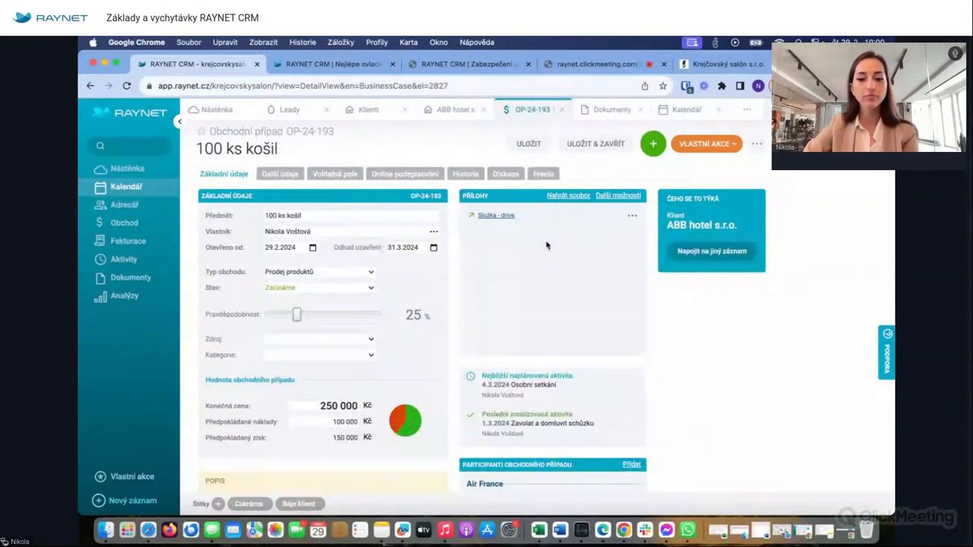
scroll(498, 353, down, 5)
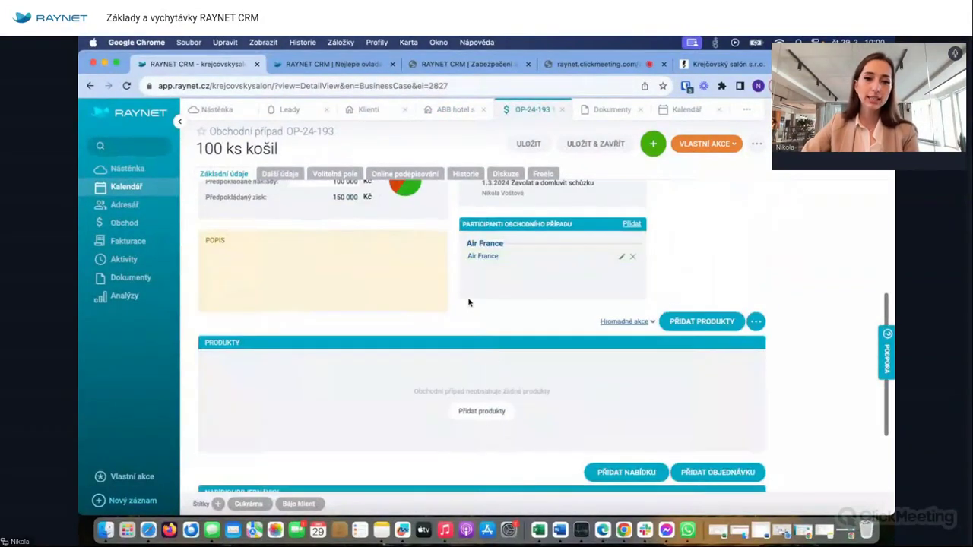
- Scroll to the Produkty section of the 100 ks košil case and open Přidat produkty
scroll(361, 312, up, 2)
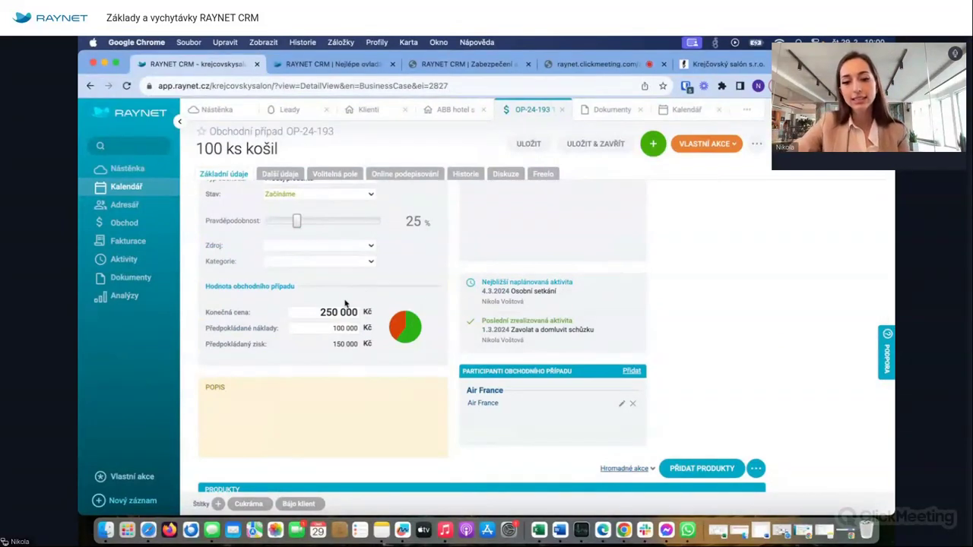
scroll(496, 327, down, 5)
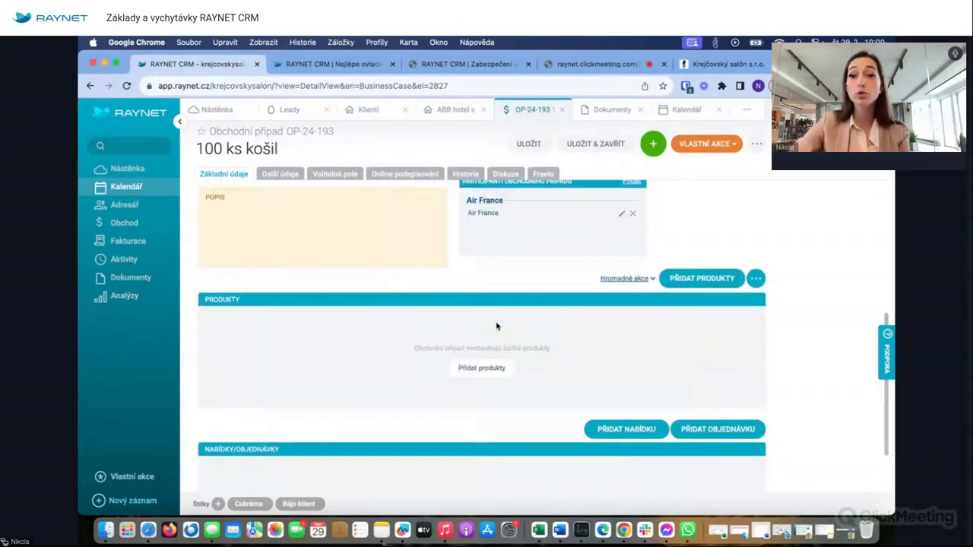
scroll(495, 321, up, 6)
mouse_move(503, 392)
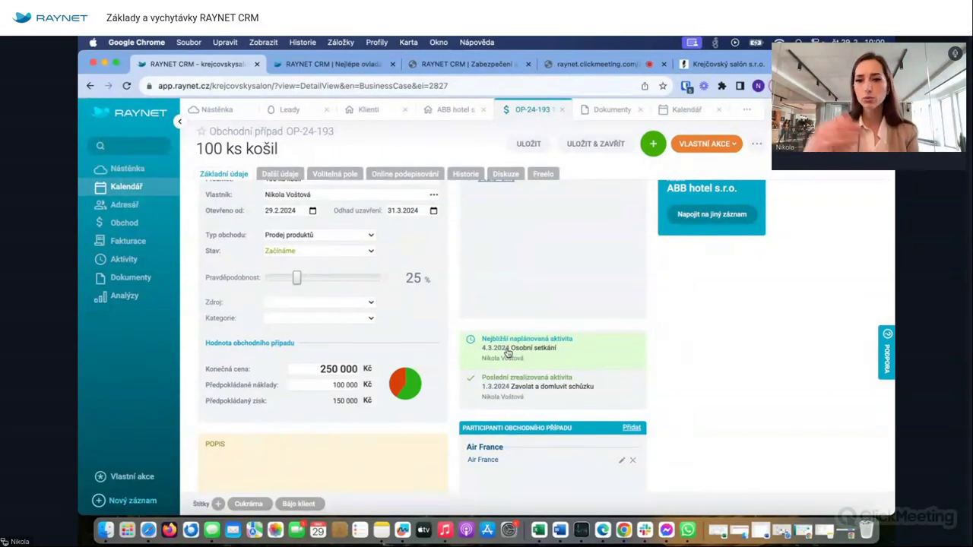
scroll(506, 353, down, 8)
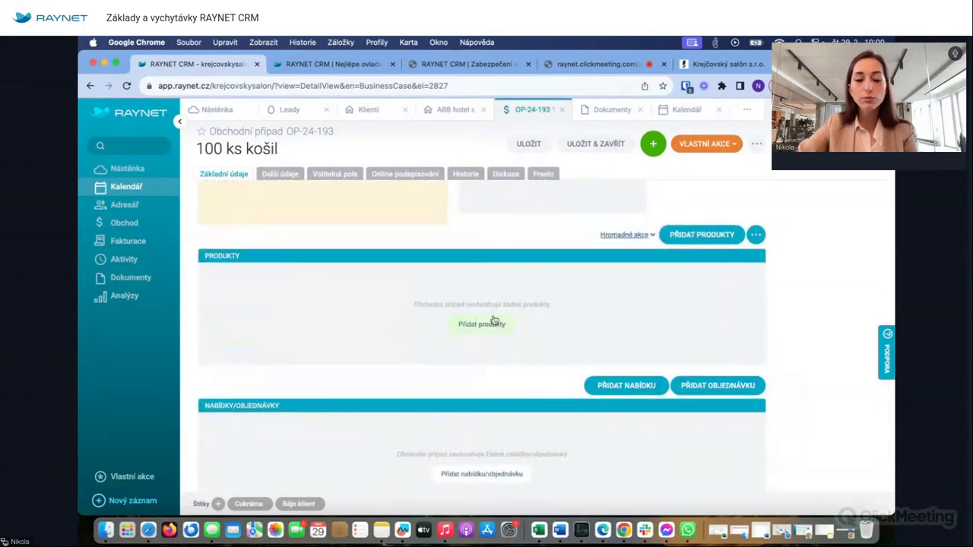
click(496, 321)
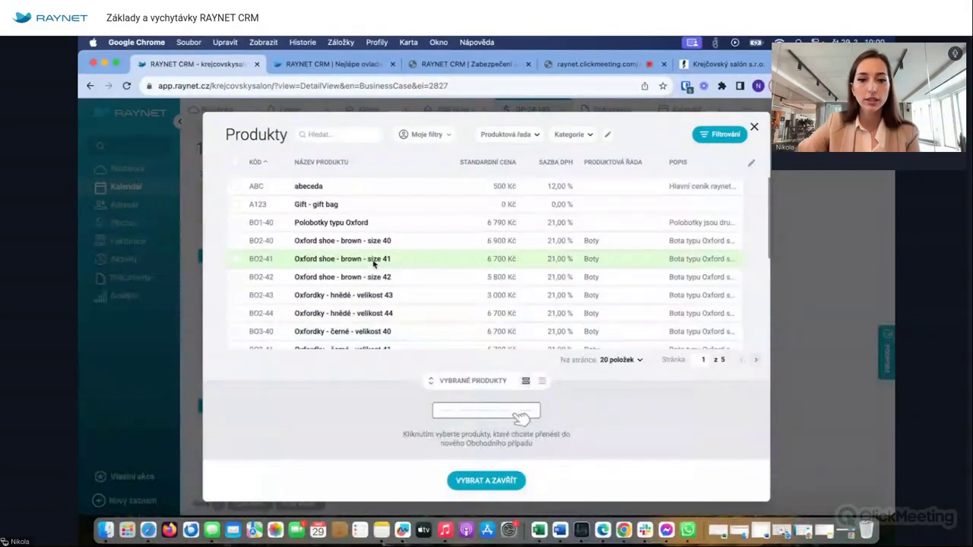
- Search the catalogue for košile and add 100 pieces of Košile - exclusive to the case
scroll(373, 263, down, 3)
scroll(373, 263, up, 3)
click(316, 134)
text(koši)
text(le)
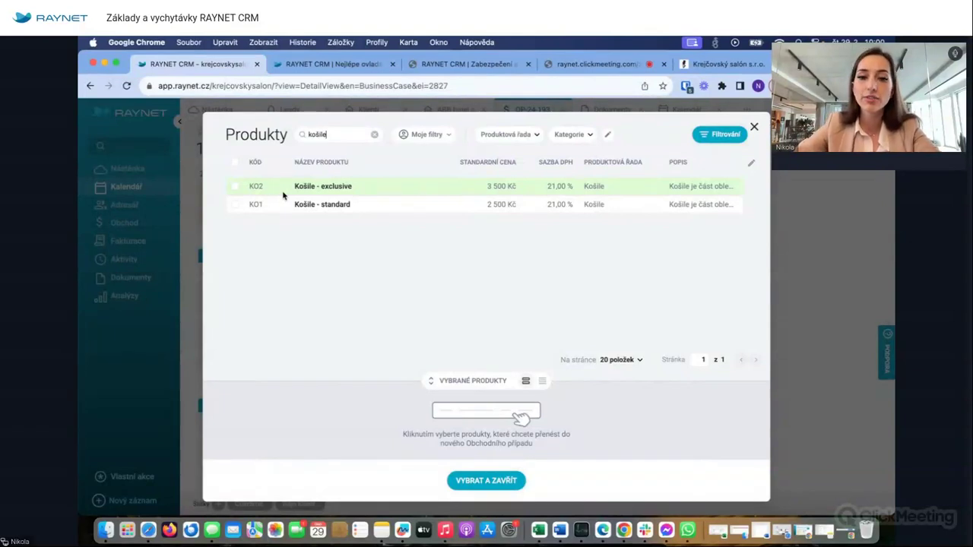
click(235, 187)
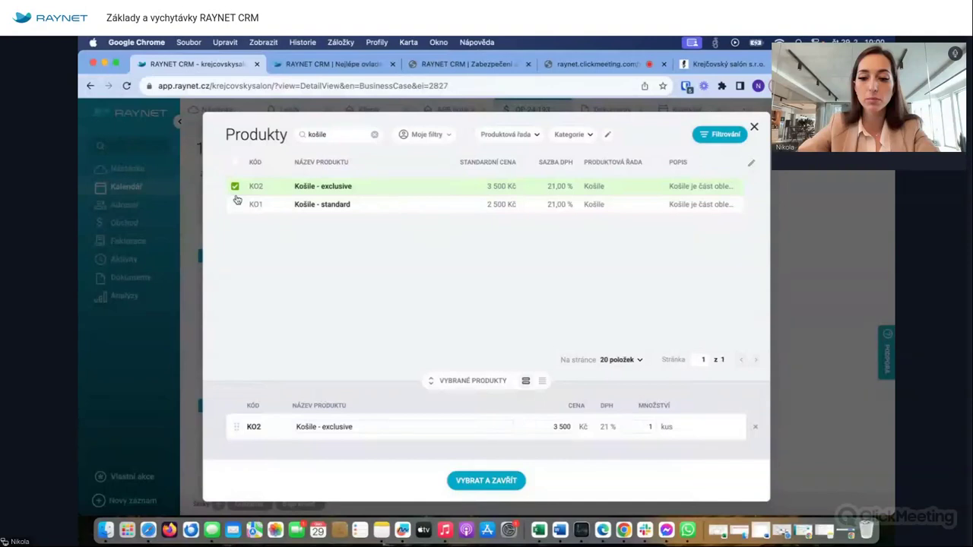
key(Escape)
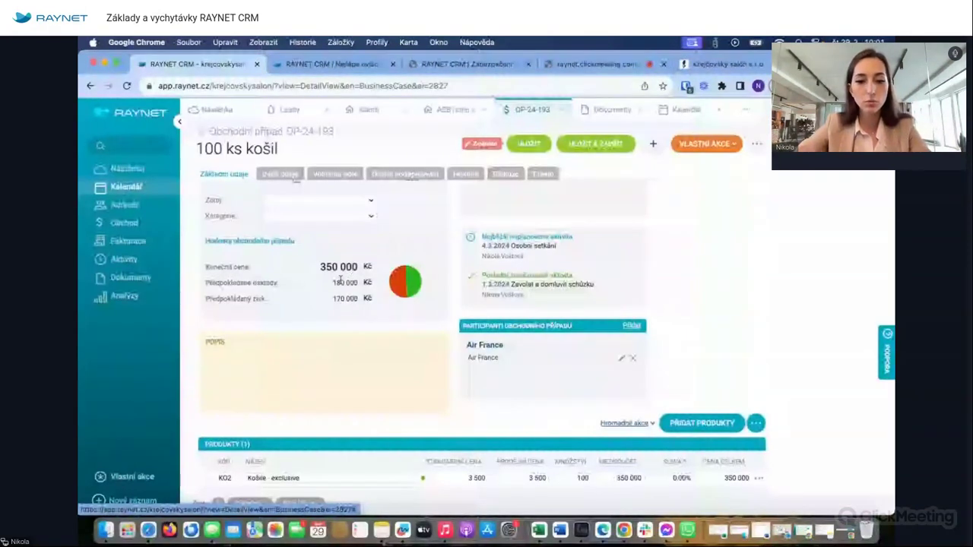
- Save the case and review its totals: 350 000 Kč, 423 500 Kč with VAT
scroll(357, 327, down, 3)
key(ctrl+s)
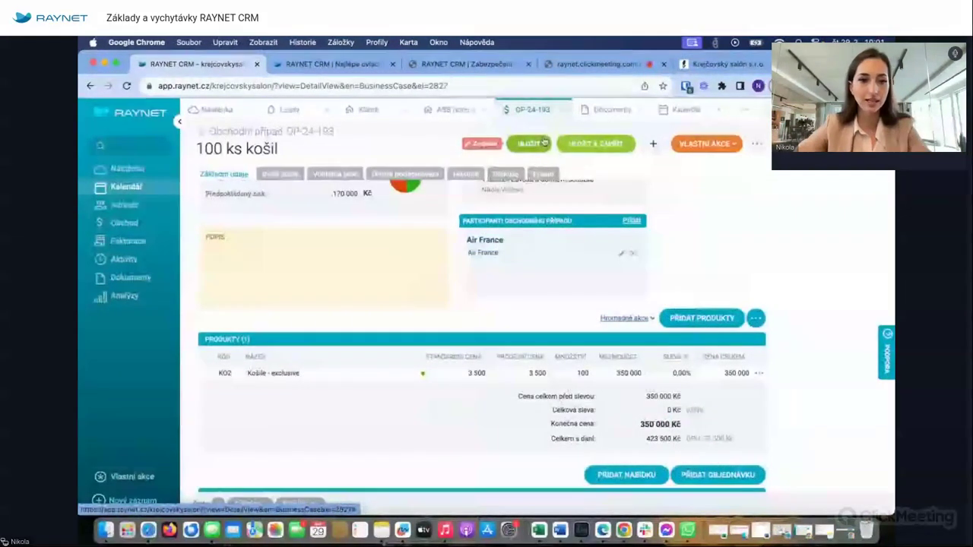
mouse_move(149, 233)
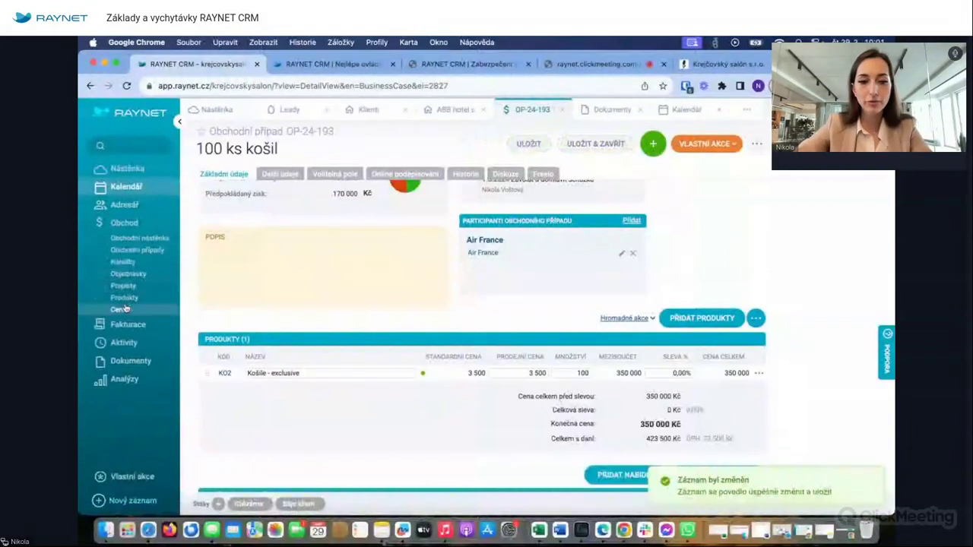
scroll(289, 282, up, 3)
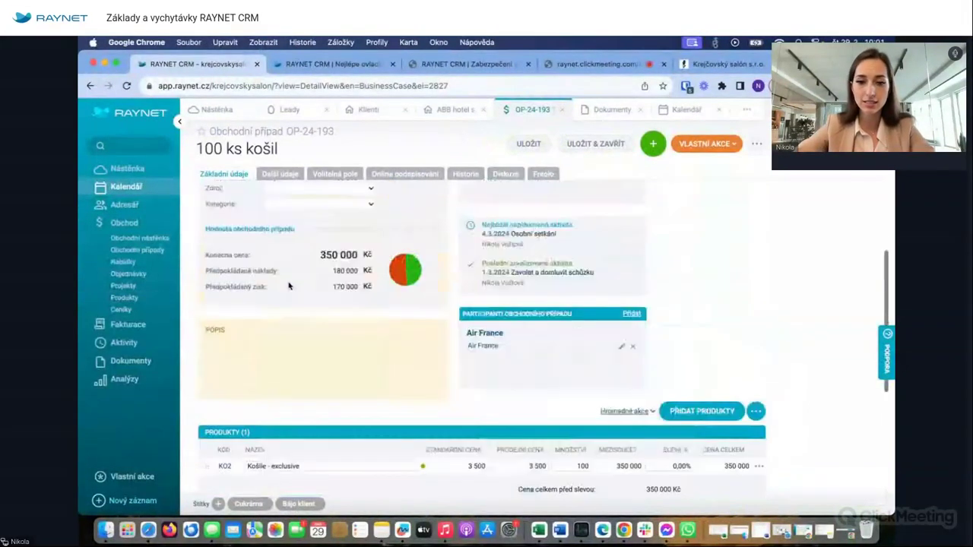
mouse_move(413, 279)
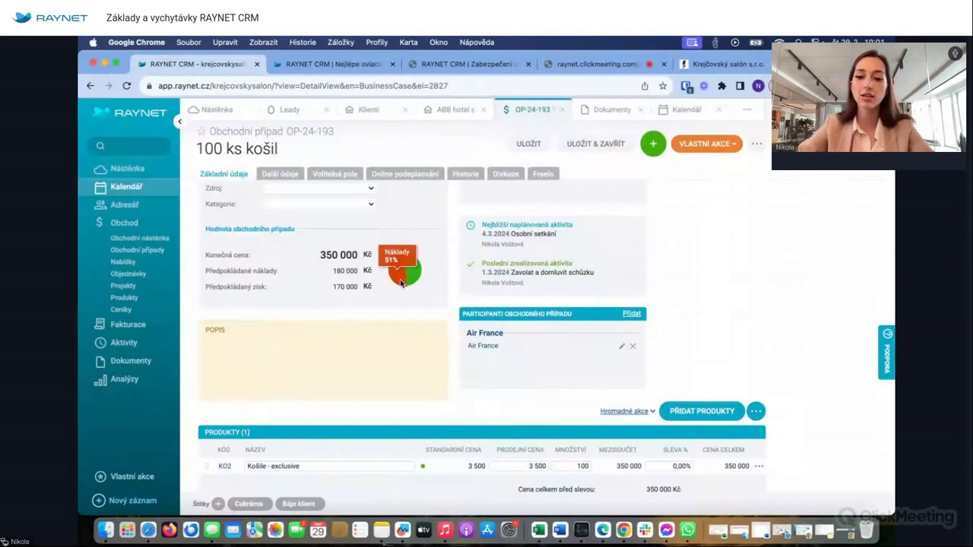
scroll(447, 343, down, 3)
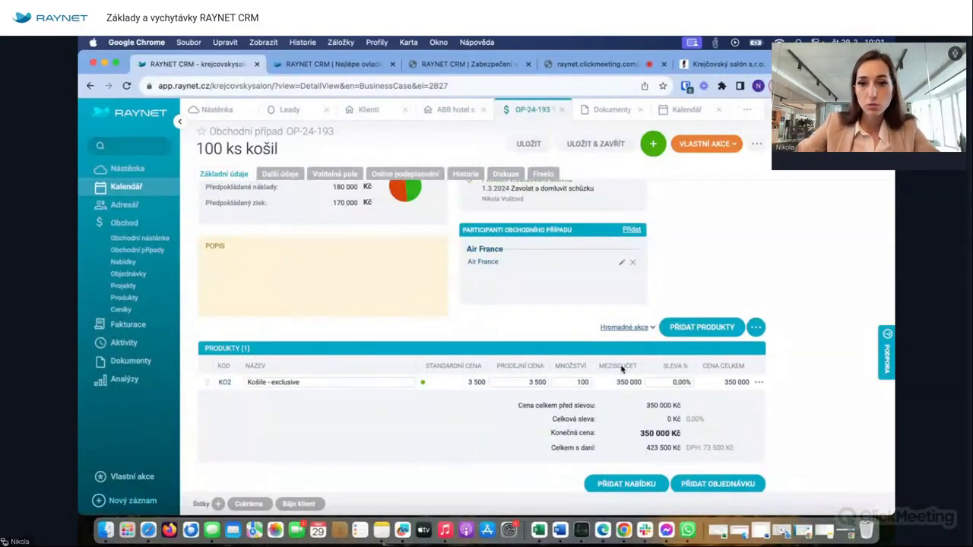
- Give the Košile - exclusive line a 5 % discount and bring the price totals into view
click(677, 382)
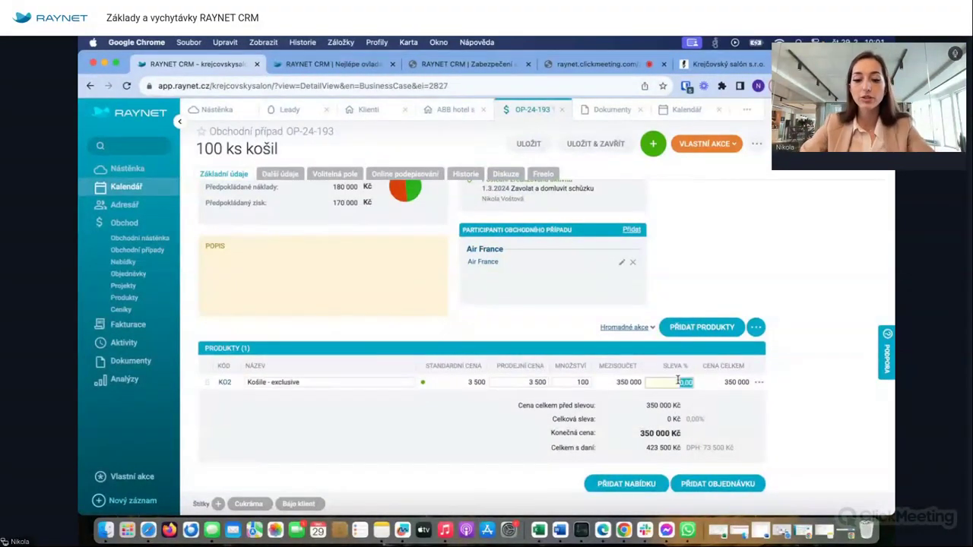
text(5)
click(842, 360)
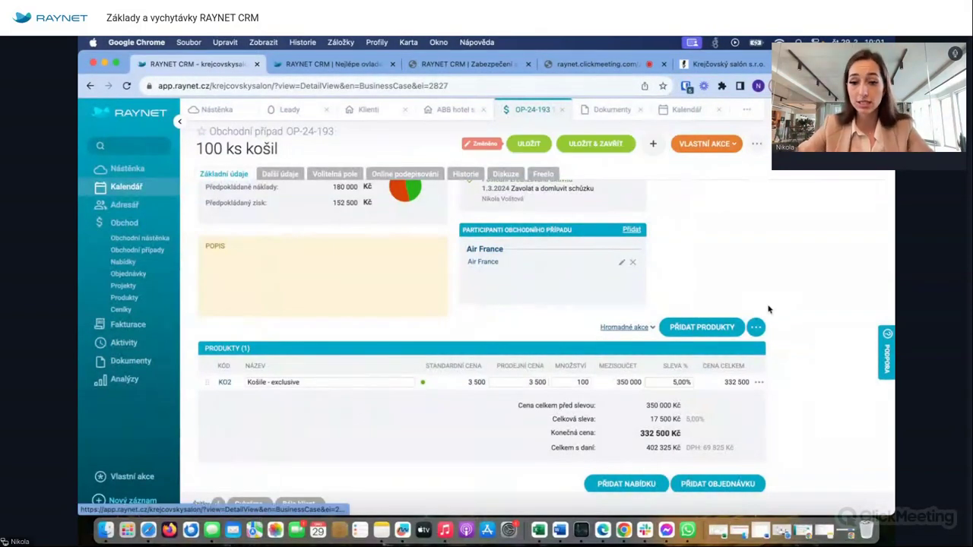
scroll(583, 314, up, 3)
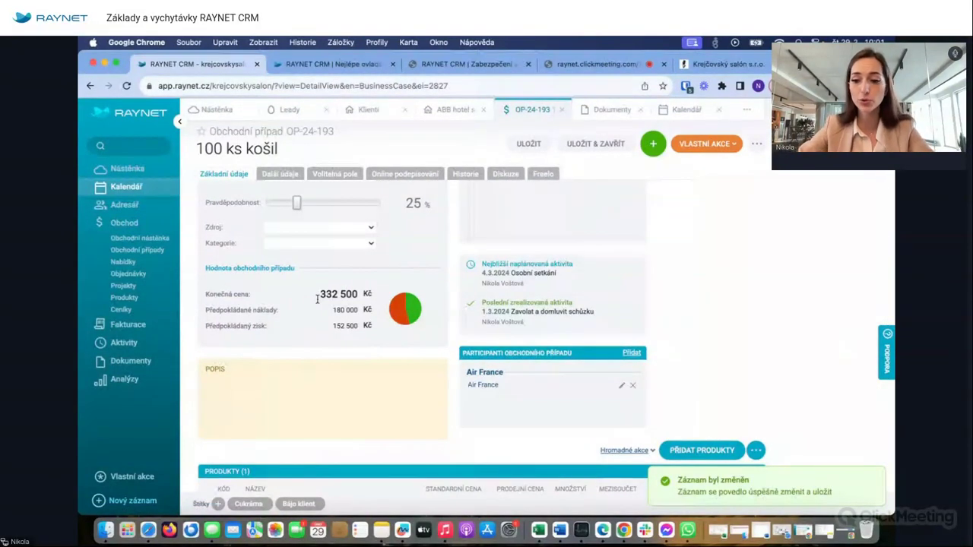
scroll(386, 307, down, 3)
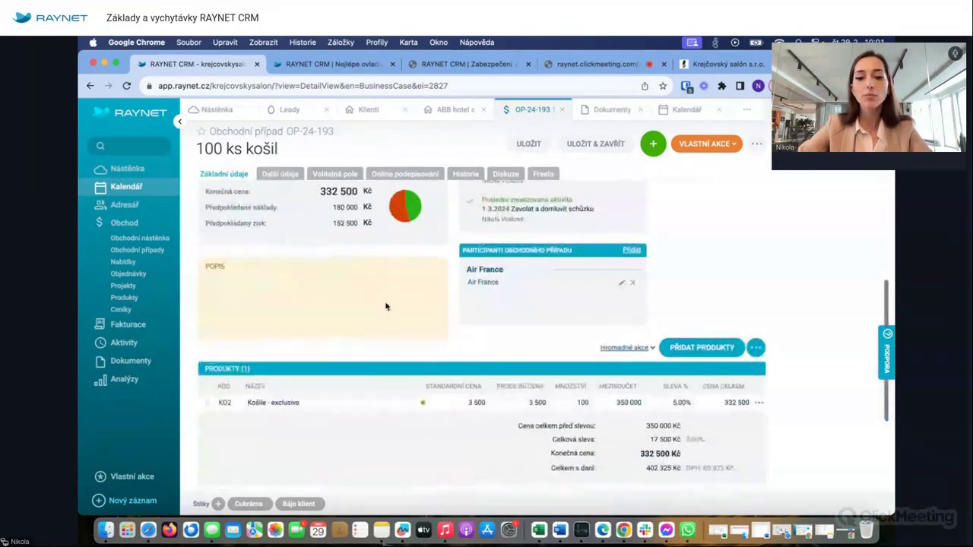
scroll(389, 305, down, 1)
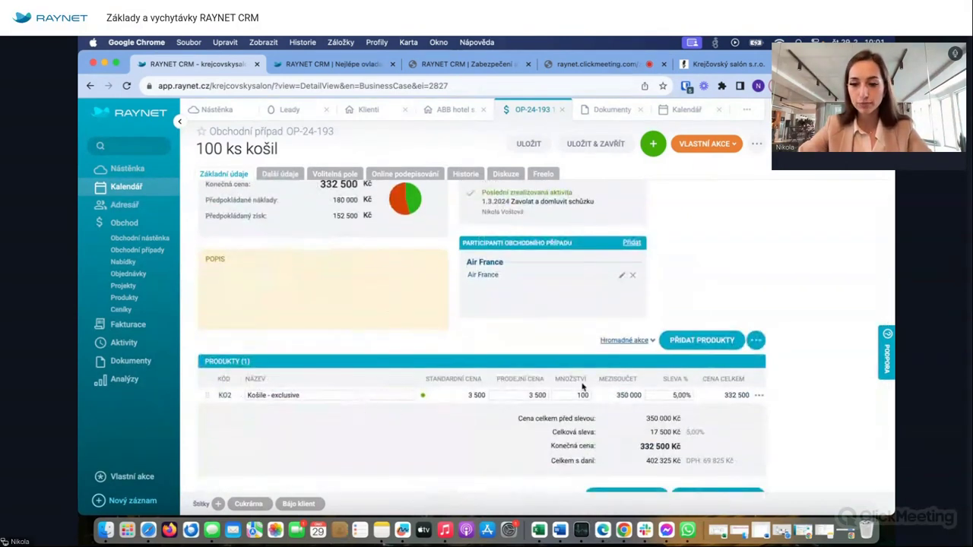
- Add only the Oxford shoe - brown - size 40 to the case's products and save
click(715, 342)
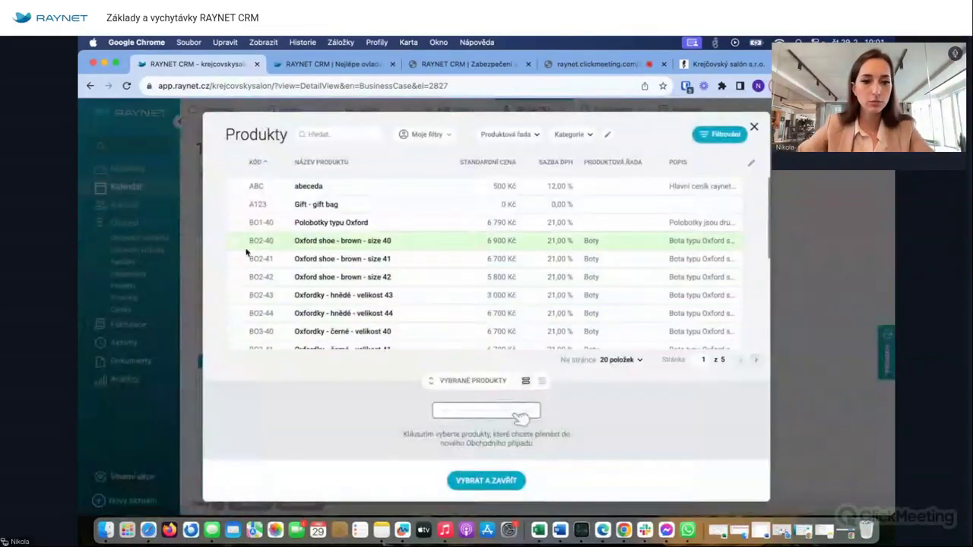
click(235, 240)
click(235, 258)
click(235, 277)
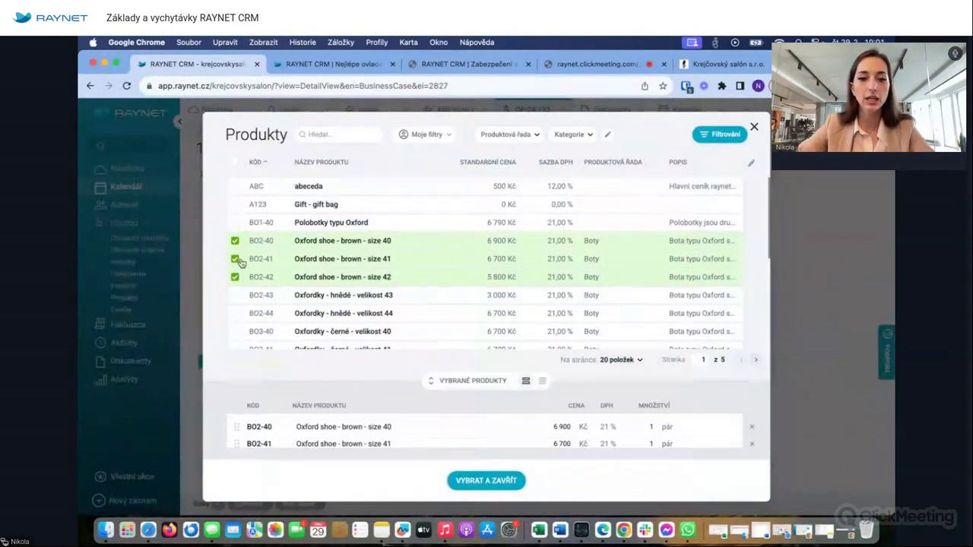
click(235, 258)
click(234, 277)
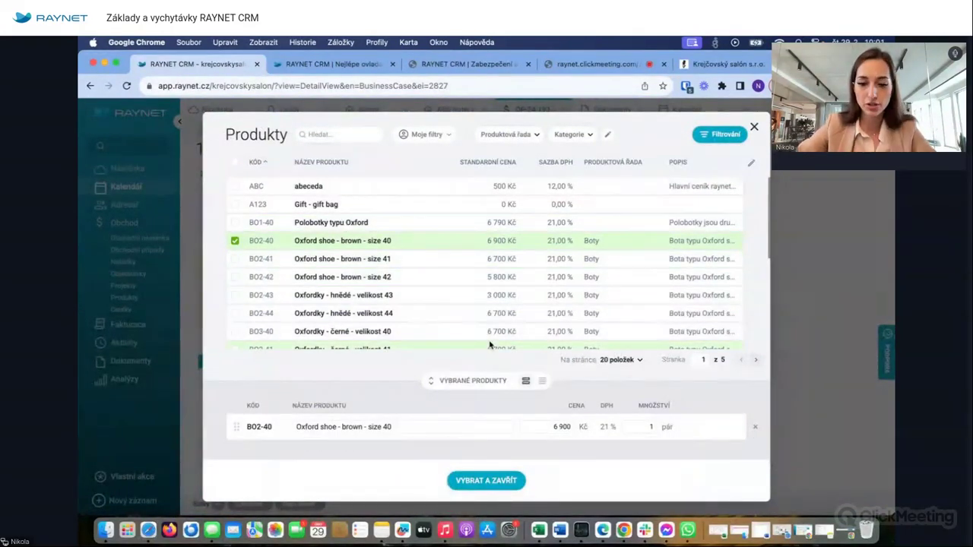
click(485, 481)
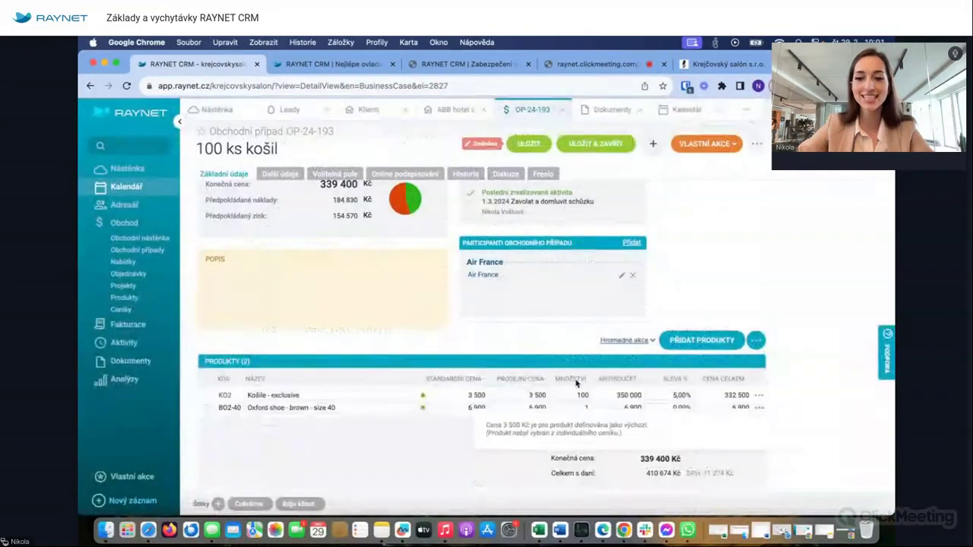
click(528, 144)
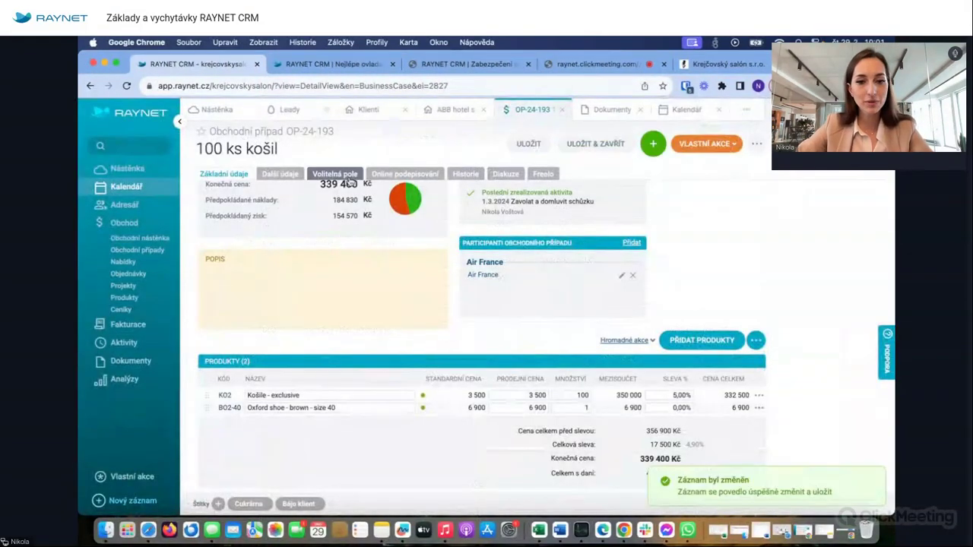
- Show the bulk actions for the case's product list
scroll(357, 228, up, 1)
scroll(385, 304, down, 2)
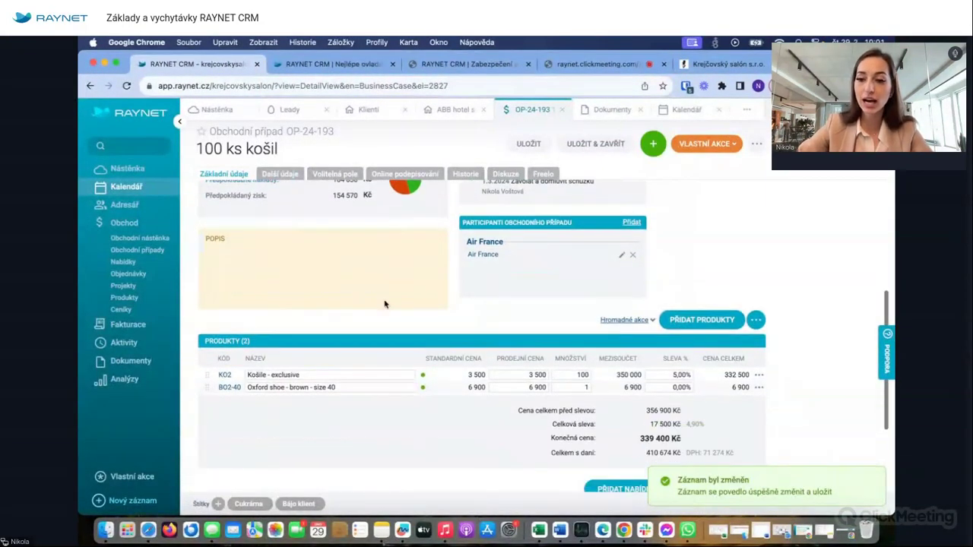
scroll(387, 303, down, 1)
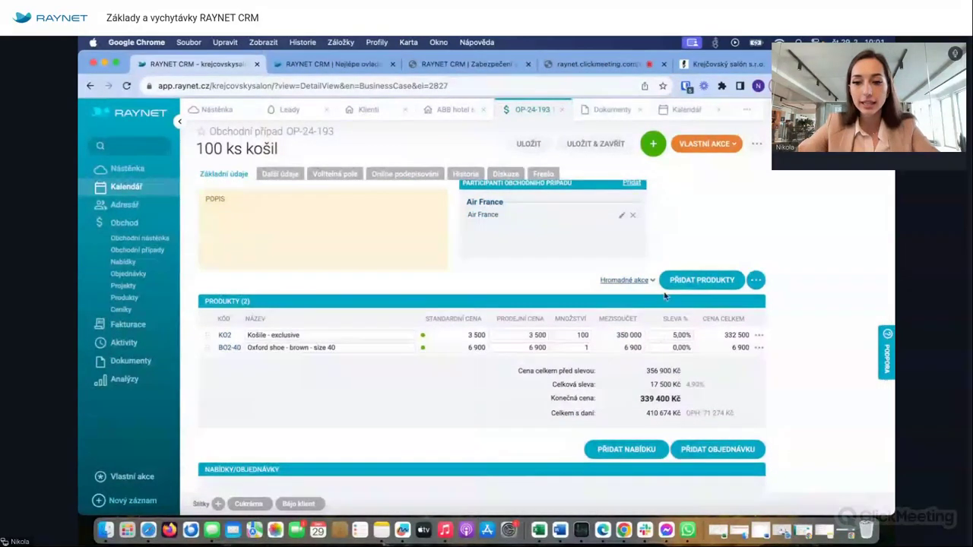
click(645, 279)
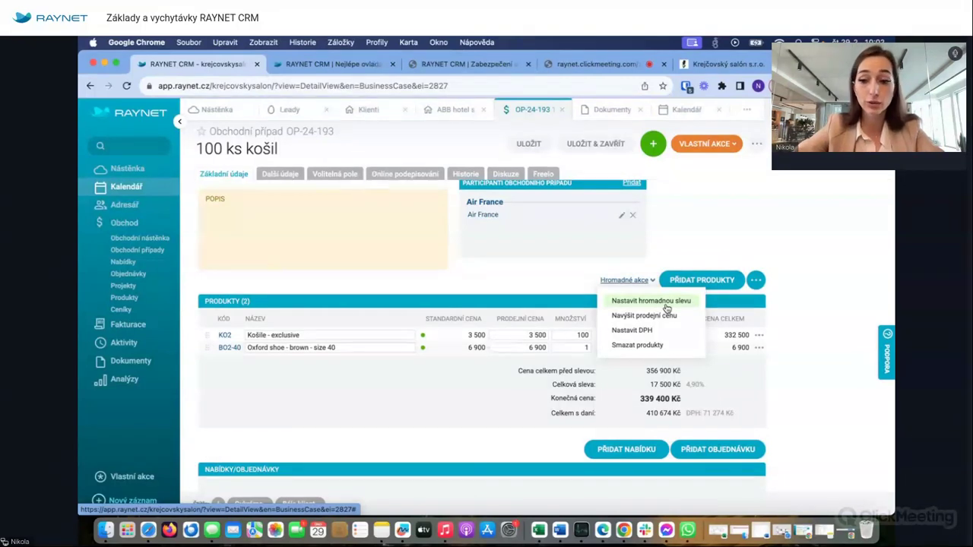
- Look at adding products from a price list, then go to the Produkty catalogue
click(692, 234)
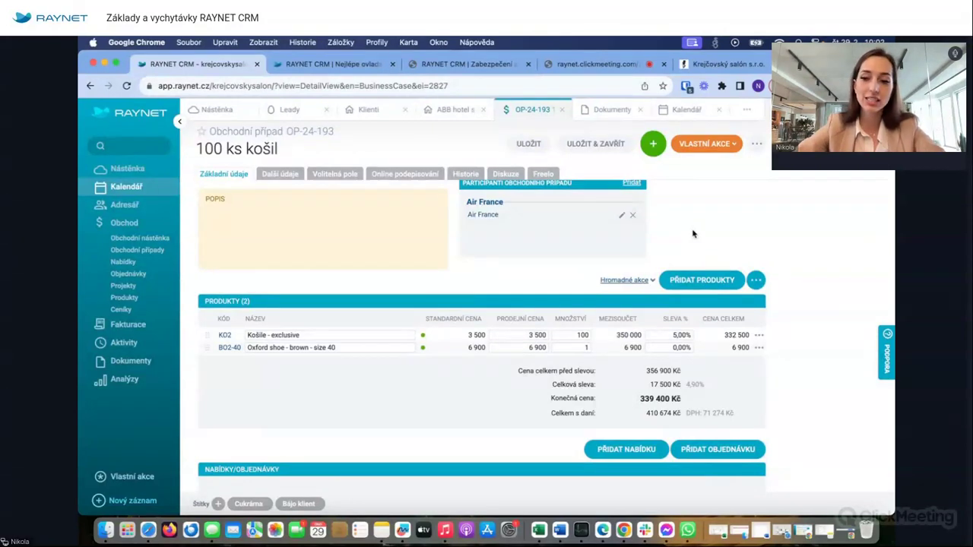
click(756, 280)
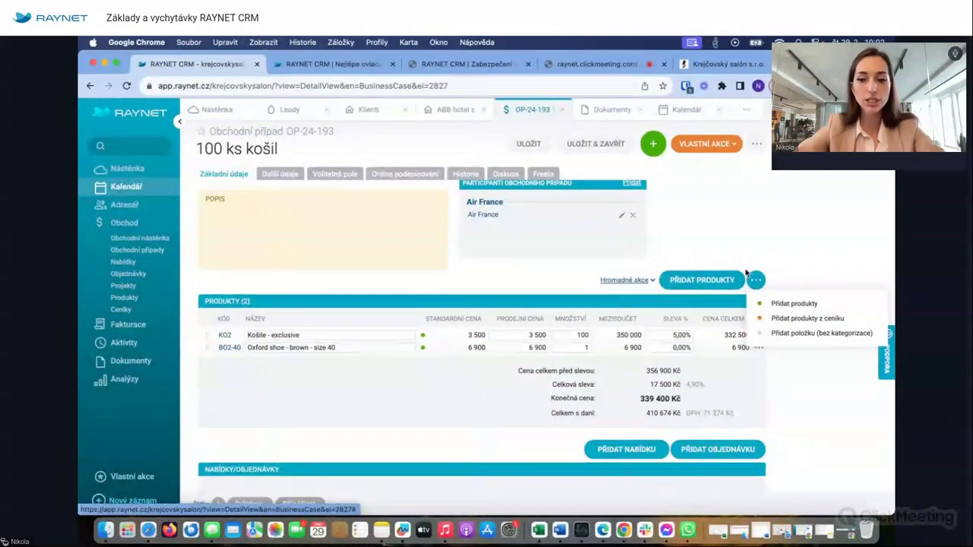
click(789, 318)
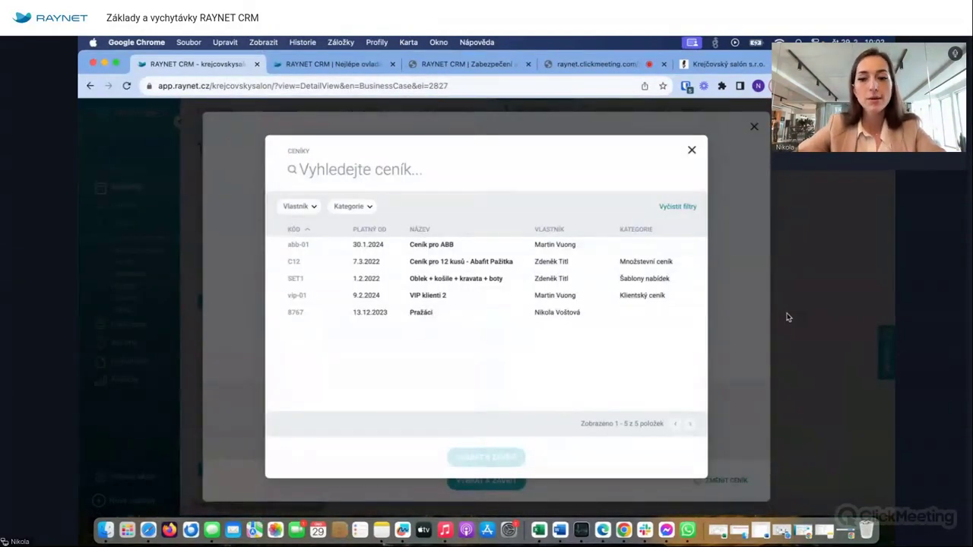
click(691, 150)
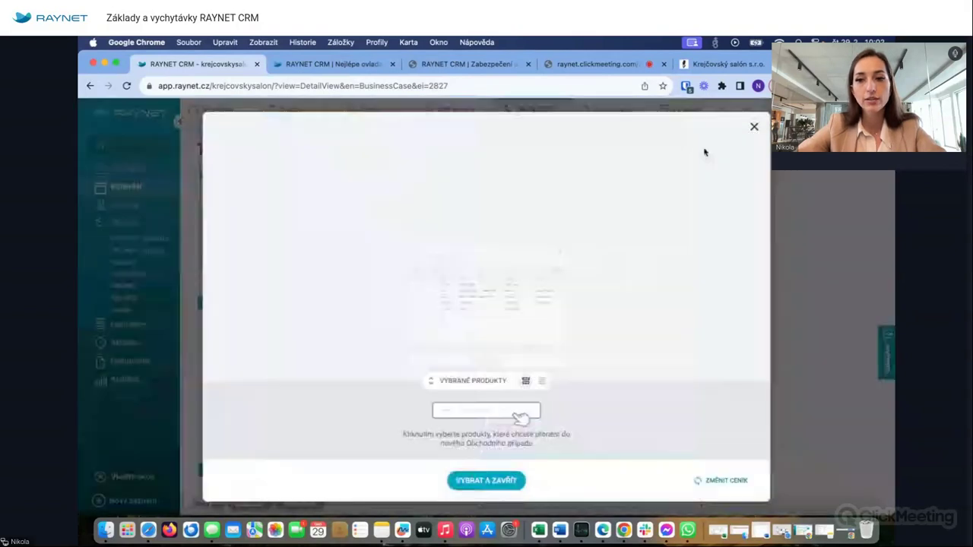
click(753, 127)
click(124, 297)
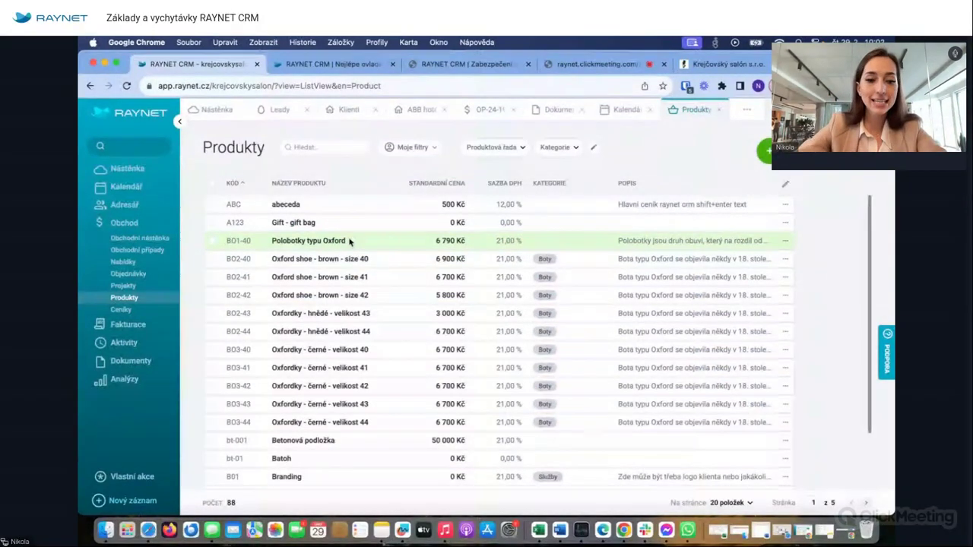
- View the Ceníky price list overview, then return to the OP-24-193 business case
click(127, 312)
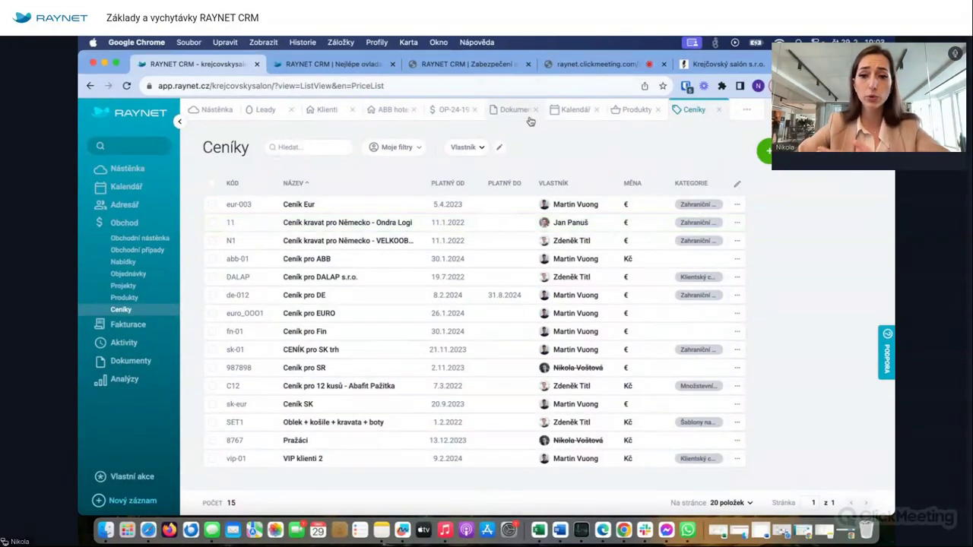
click(442, 112)
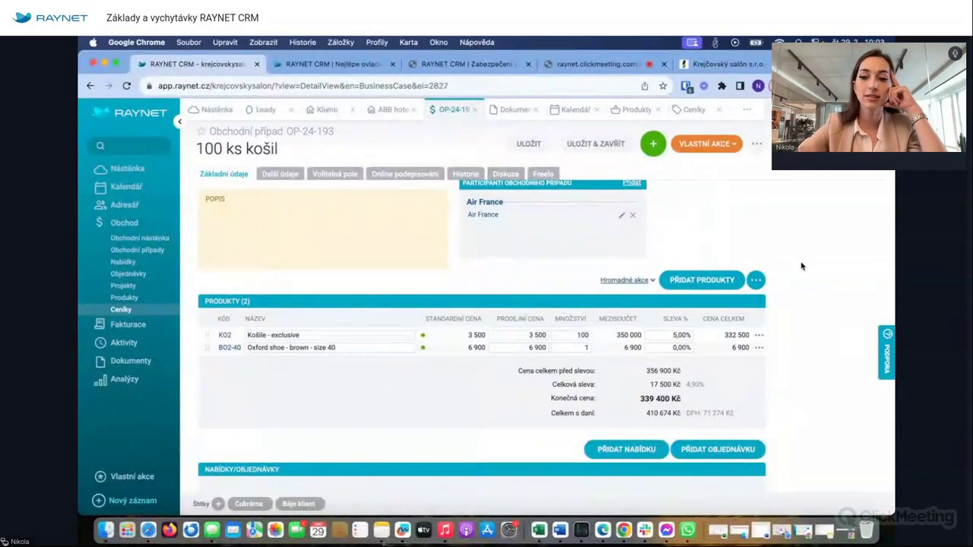
- Add a Přidat položku (bez kategorizace) row to the case's products and select its name field
click(755, 280)
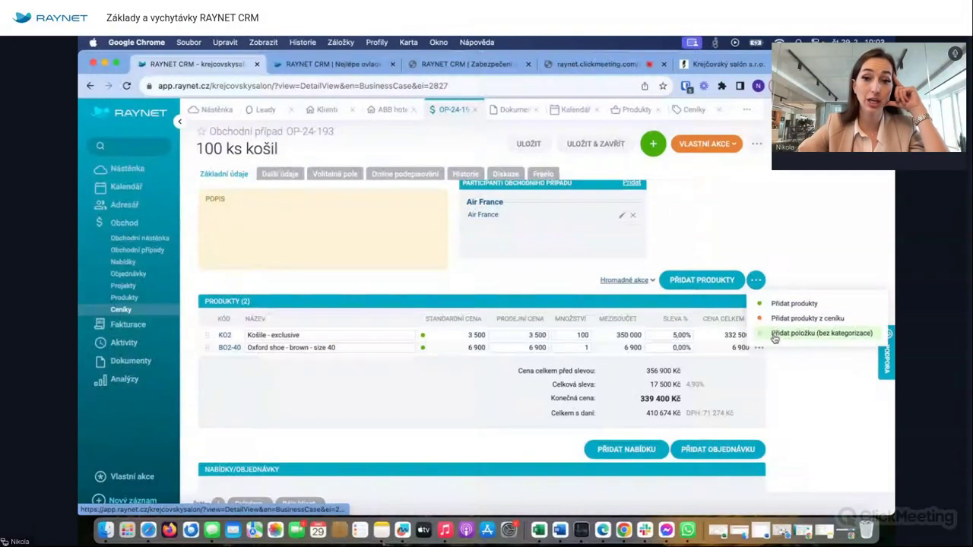
click(798, 203)
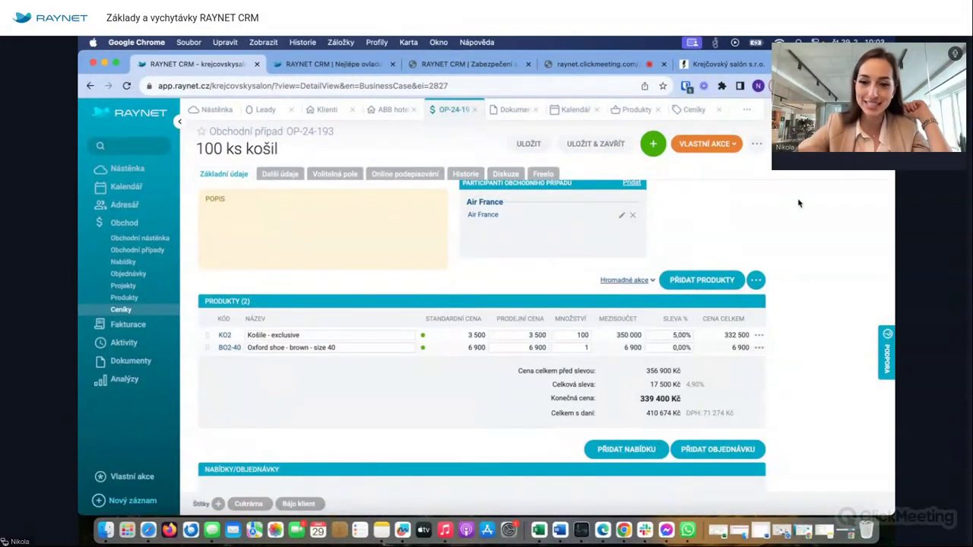
click(757, 281)
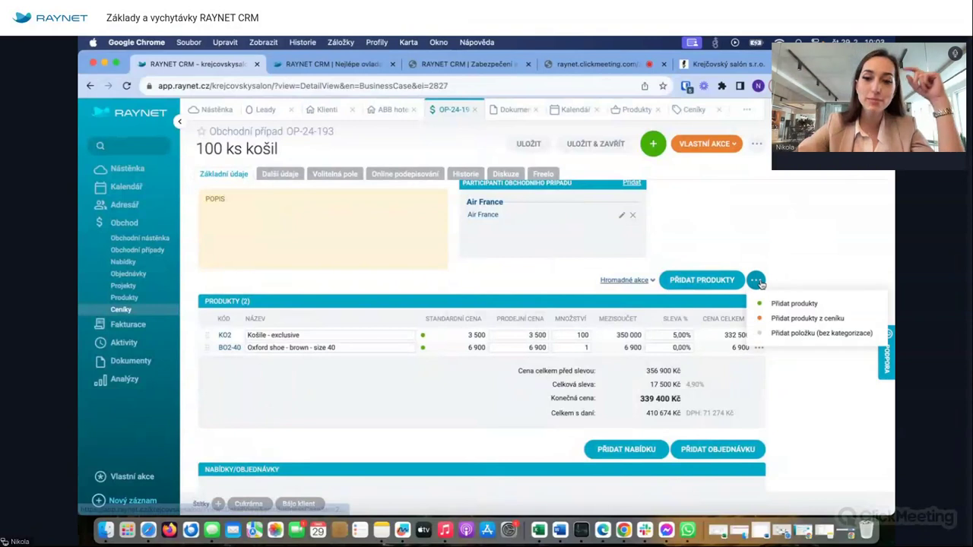
click(821, 333)
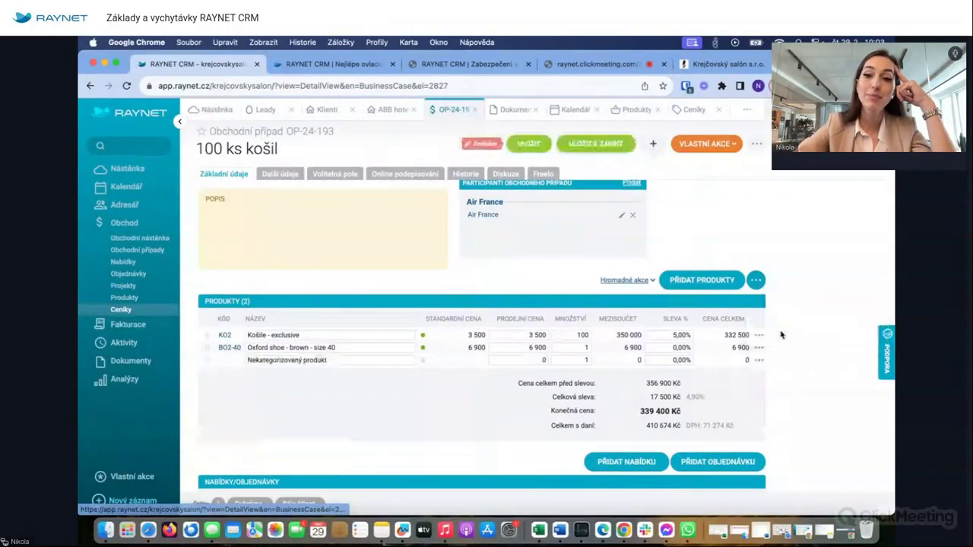
click(308, 359)
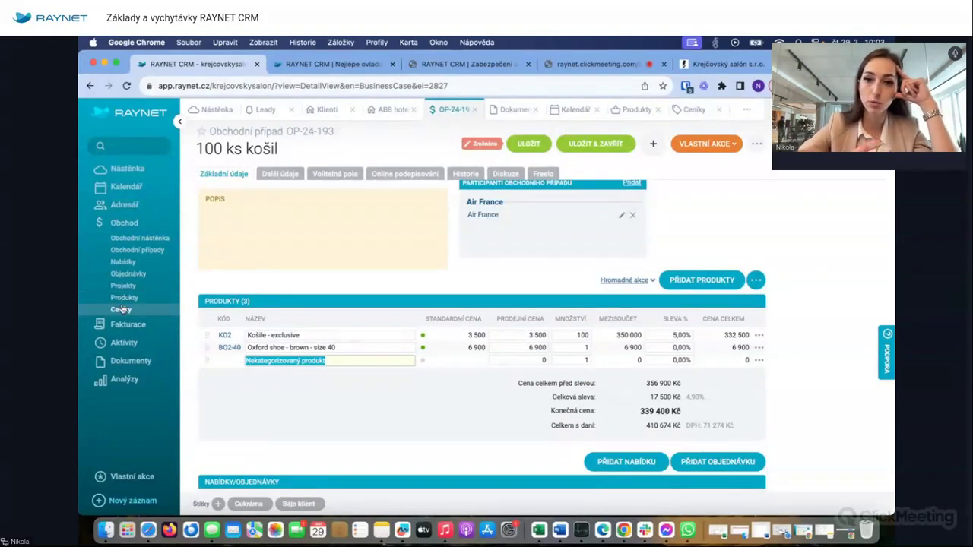
click(122, 309)
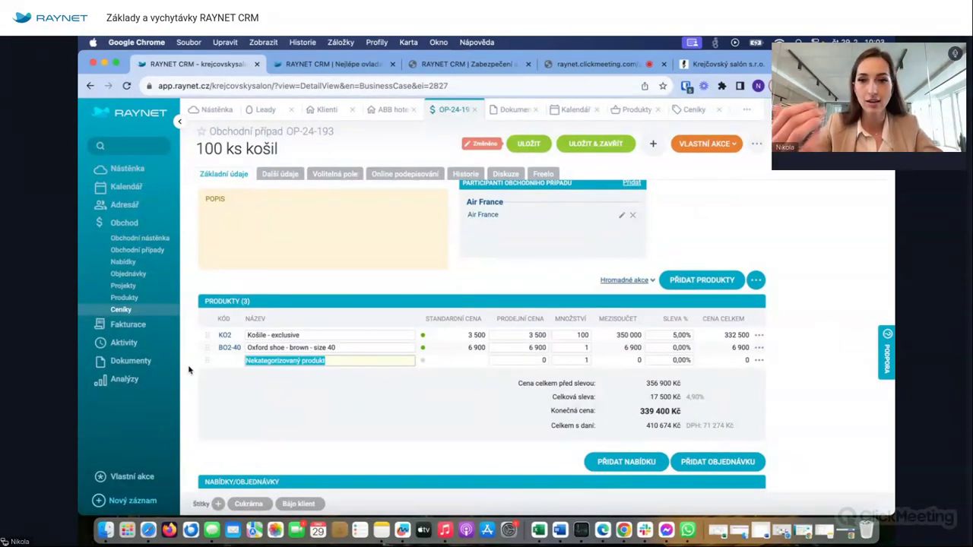
- Name the new item 'Výšivka', give it a 10 000 Kč sale price, and save the case
text(Výš)
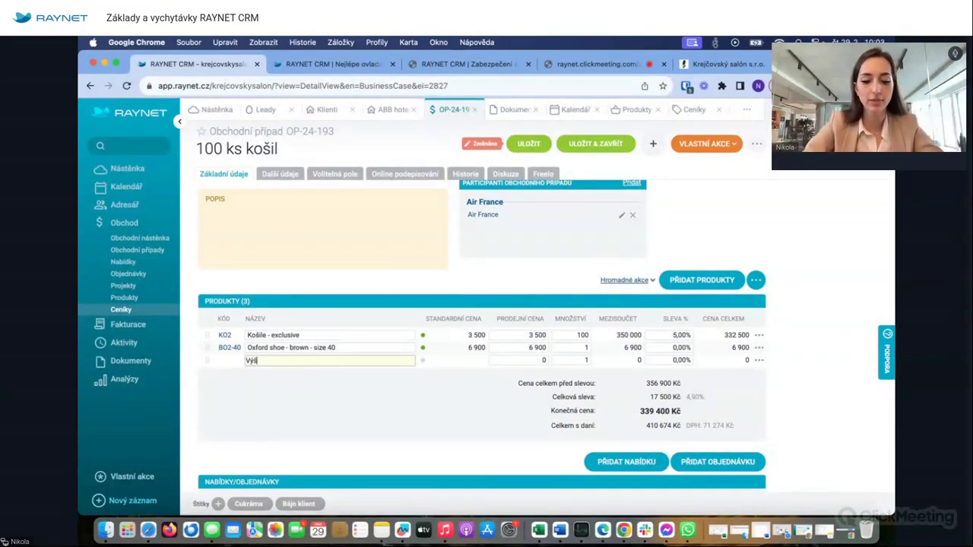
text(ivka)
click(537, 361)
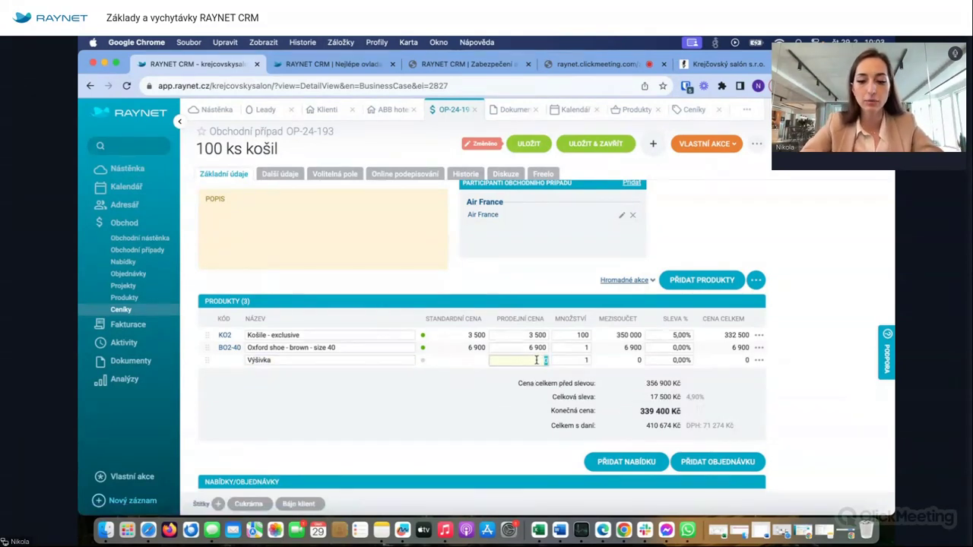
text(10000)
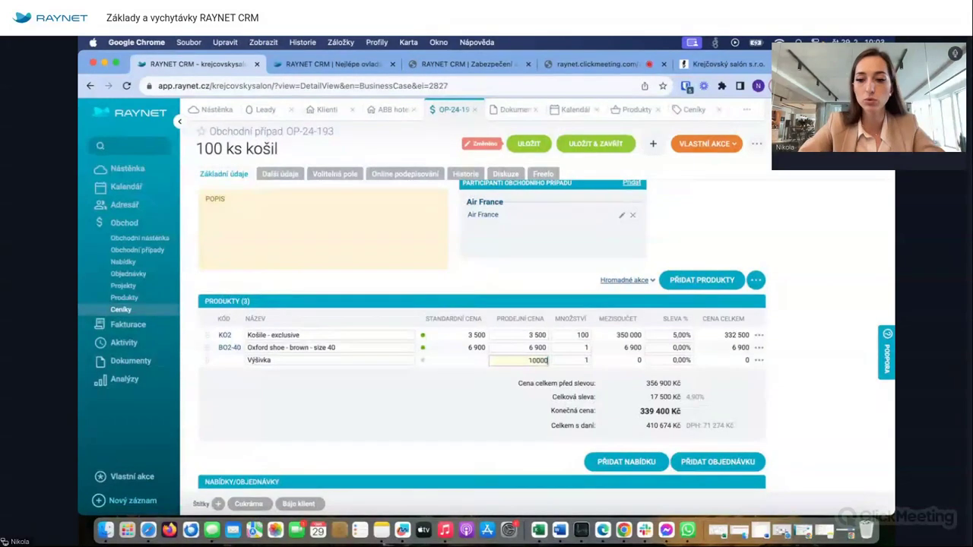
key(Return)
click(528, 143)
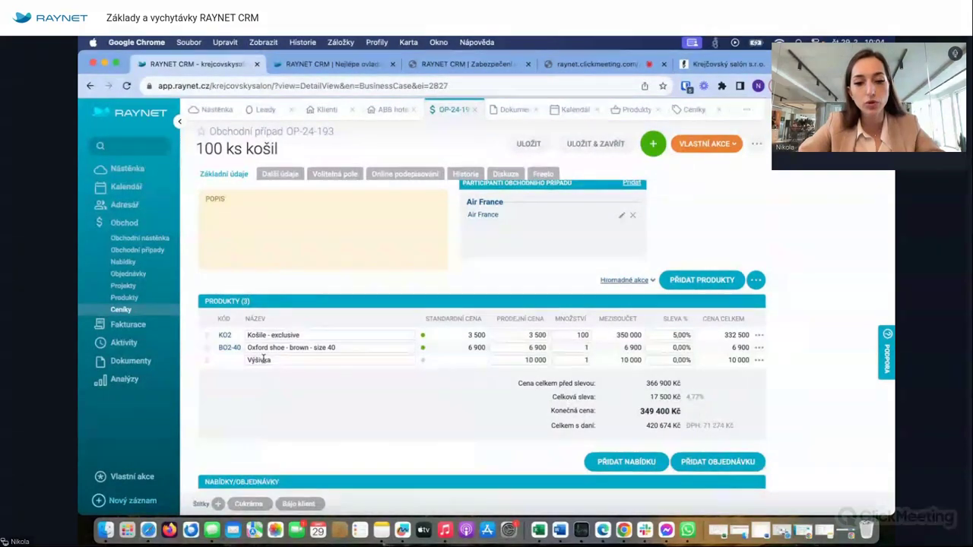
drag(245, 361, 313, 363)
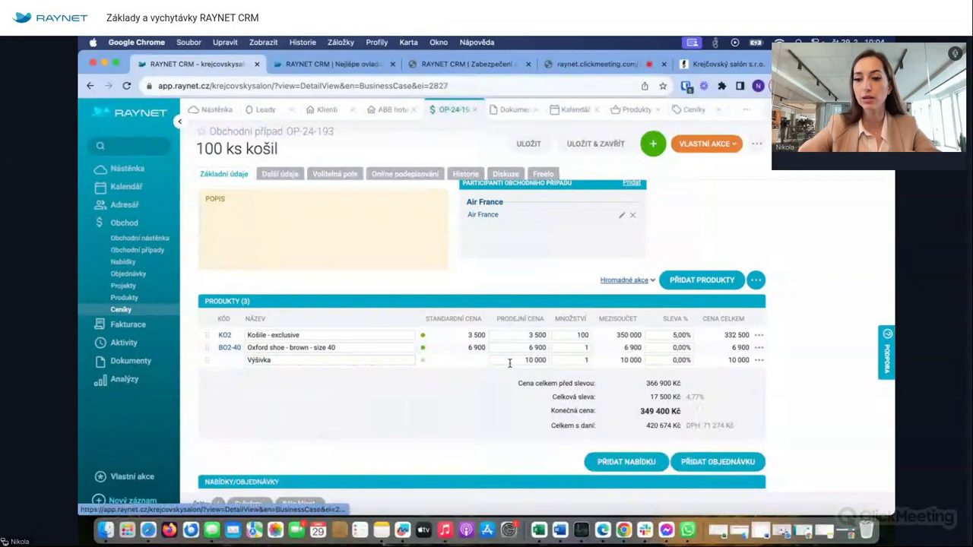
- In the Produkty list, move the Kategorie column right after Název produktu
click(756, 280)
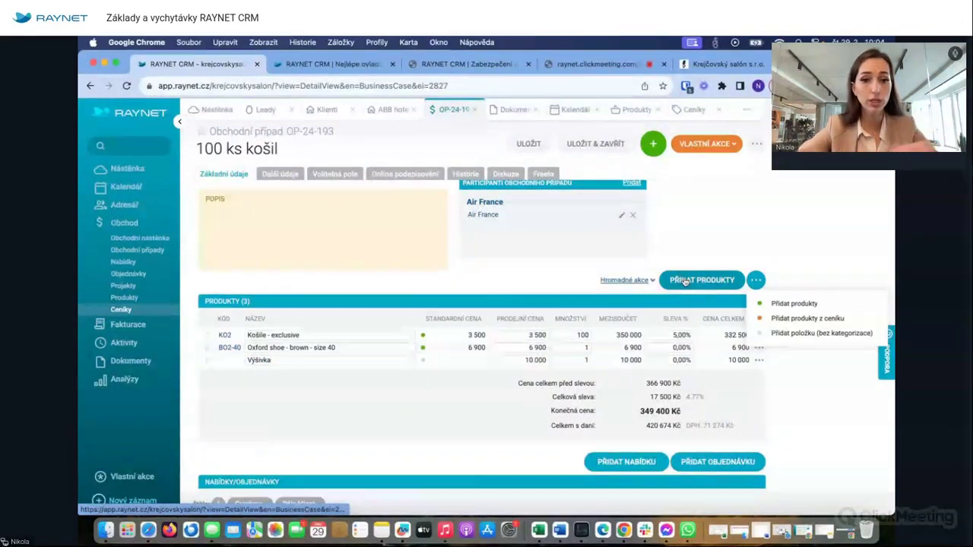
scroll(556, 250, up, 3)
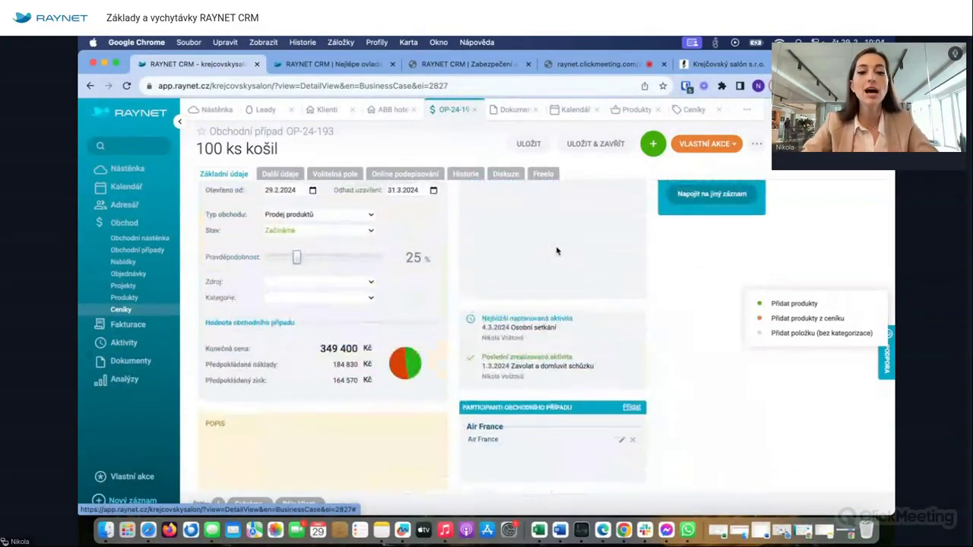
scroll(428, 279, down, 5)
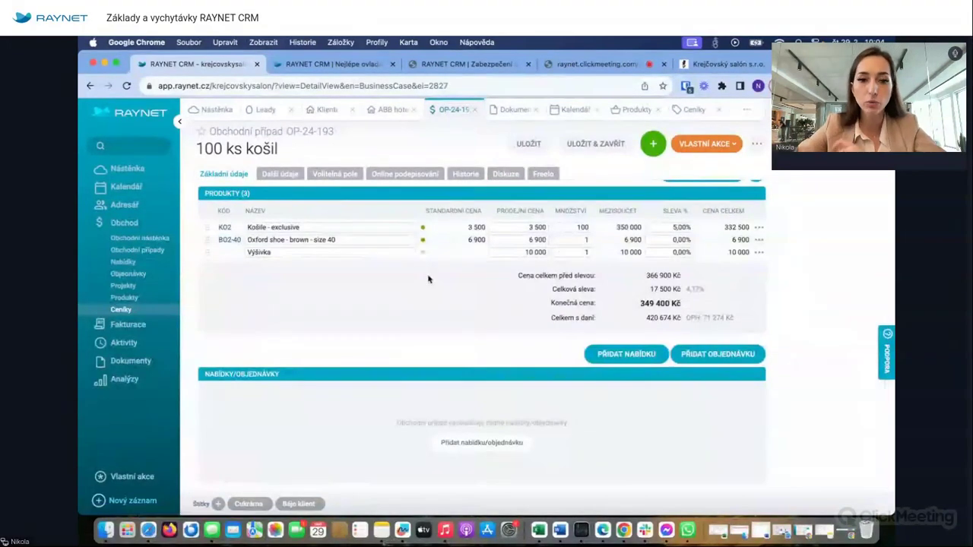
click(152, 304)
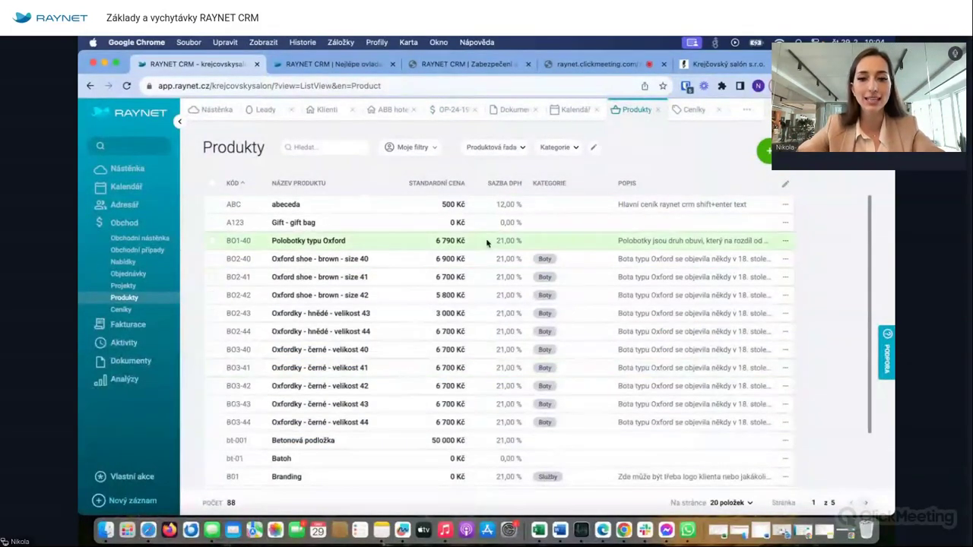
drag(571, 183, 435, 188)
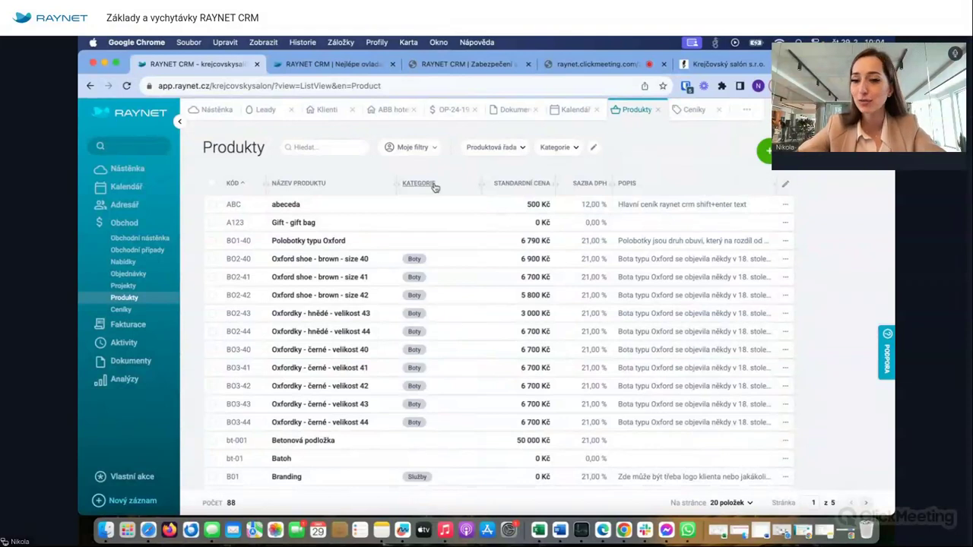
- Browse the column chooser, export options and advanced product filter without changing anything
click(790, 184)
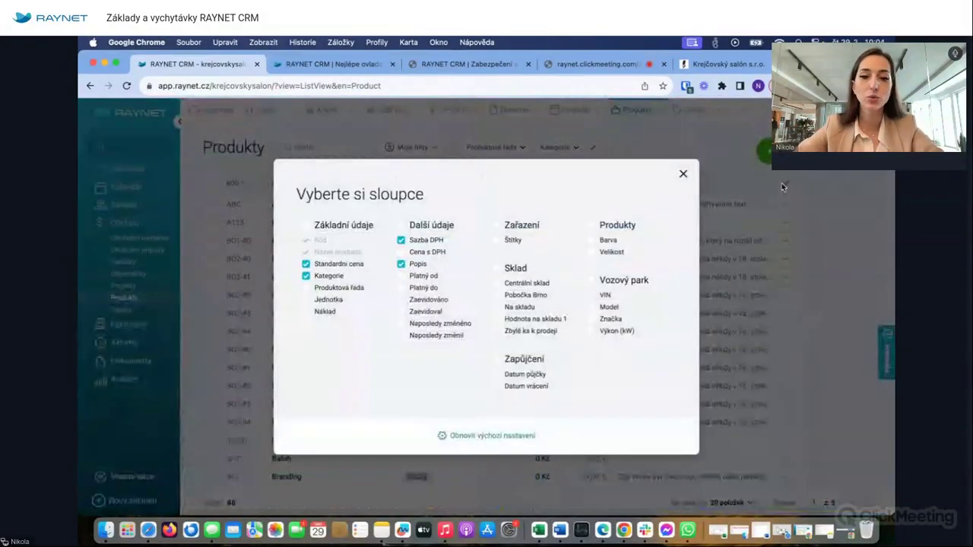
click(683, 174)
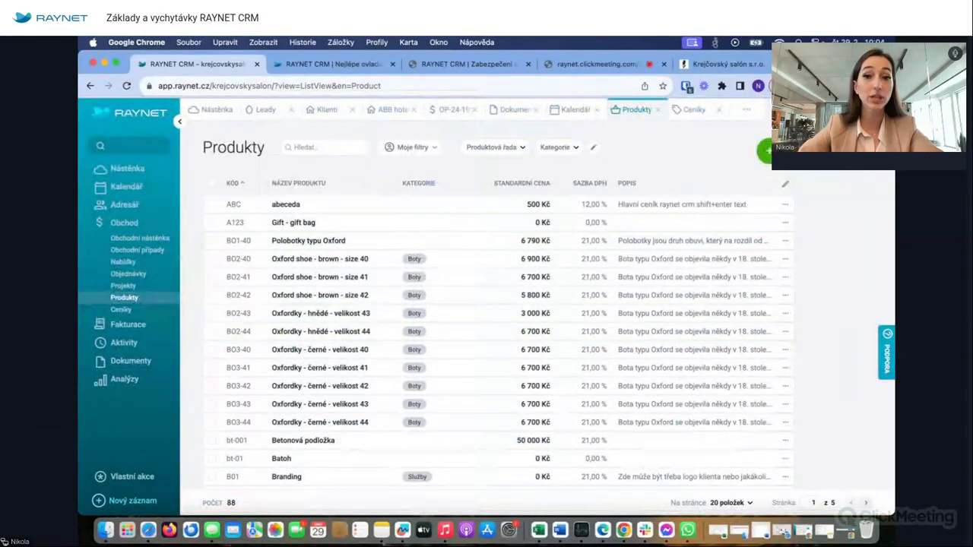
click(791, 150)
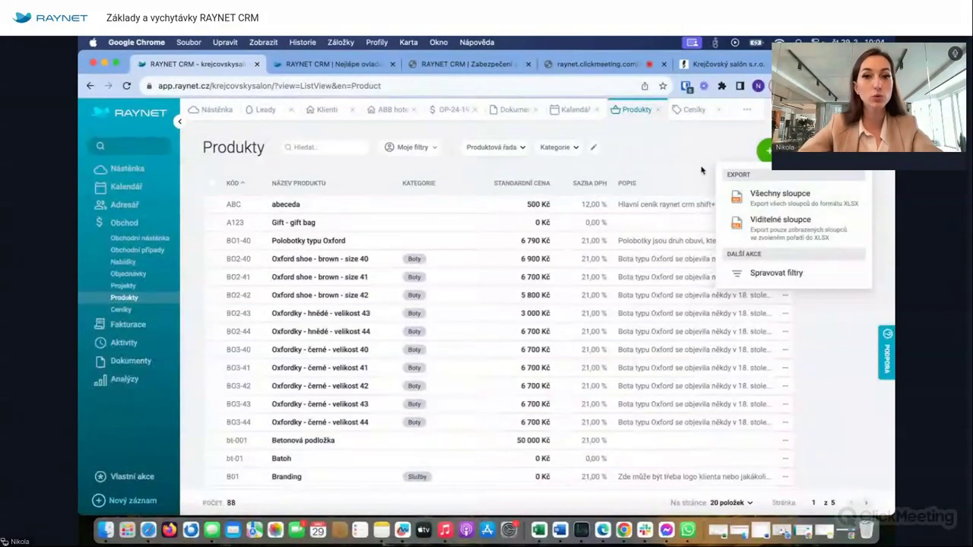
click(646, 135)
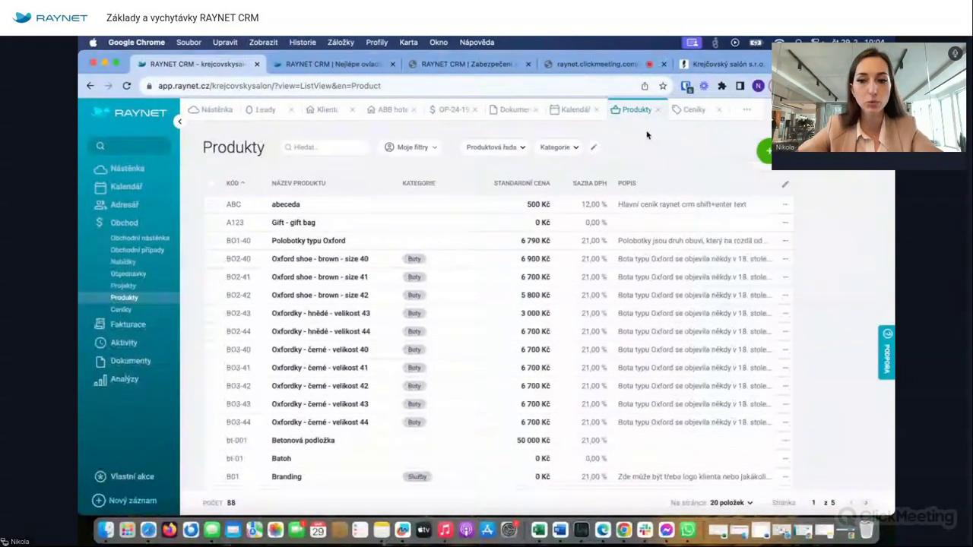
click(814, 148)
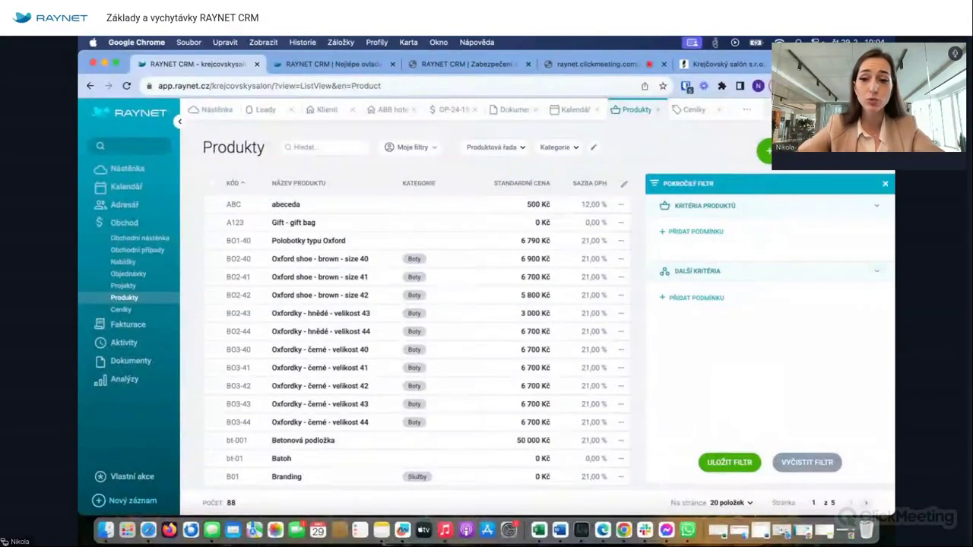
click(711, 232)
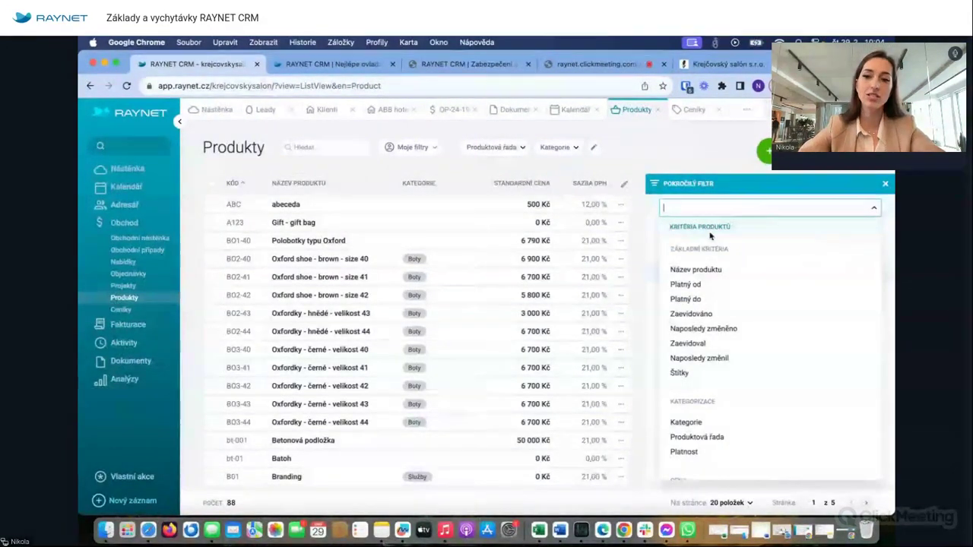
click(411, 147)
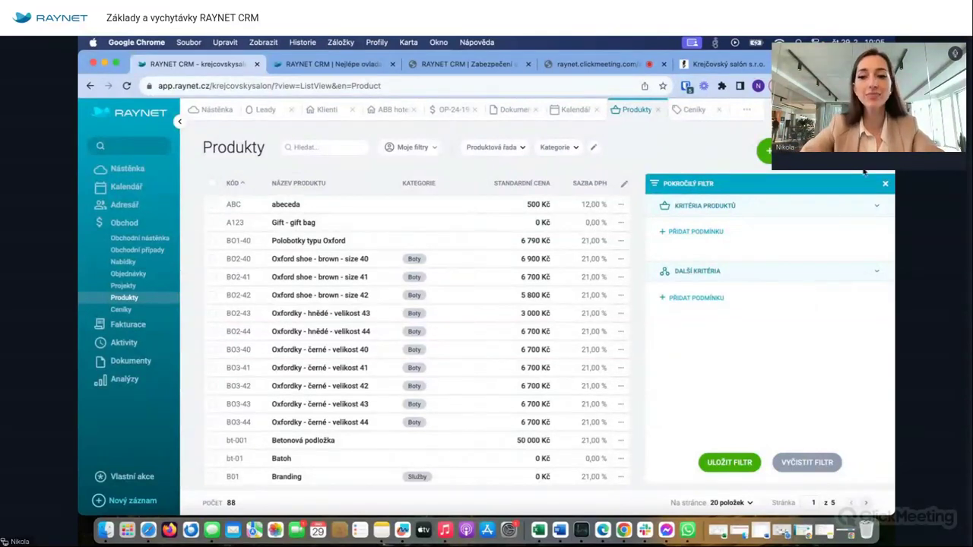
click(886, 185)
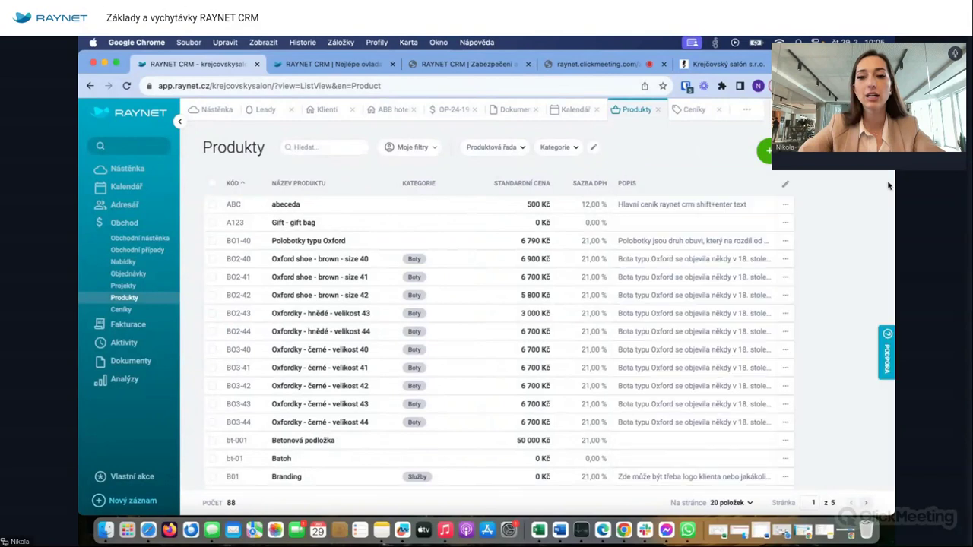
- Start and cancel a new product, then open the Vyúčtování a fakturace settings page
click(765, 153)
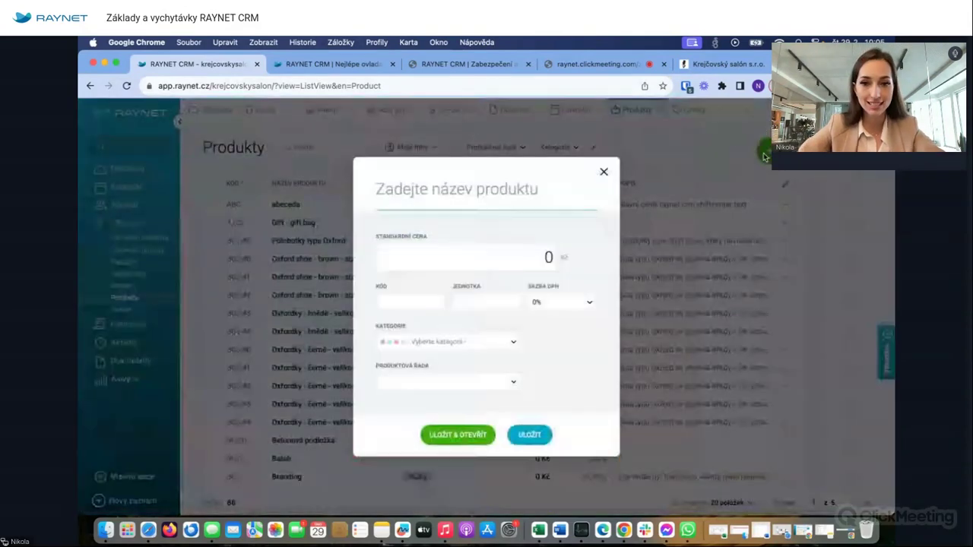
click(604, 172)
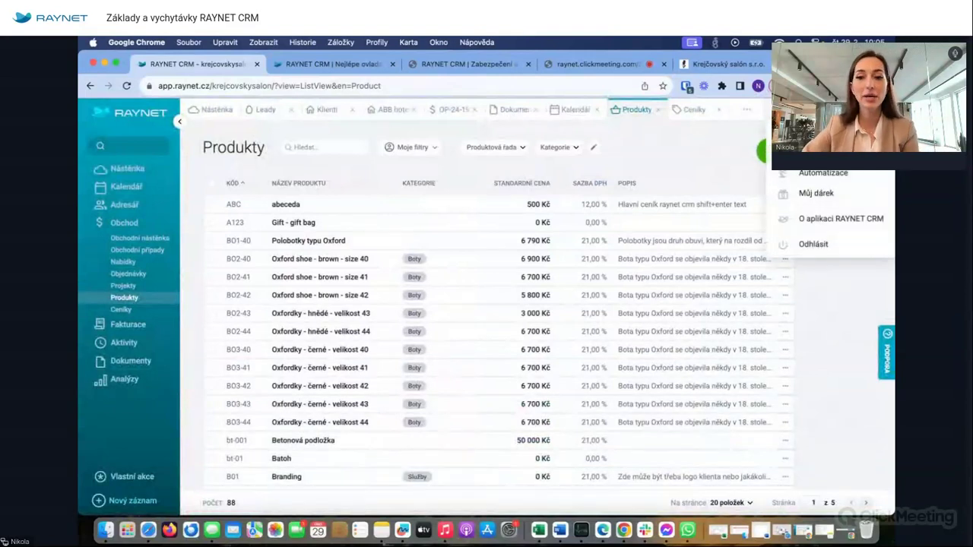
click(821, 156)
scroll(152, 380, down, 3)
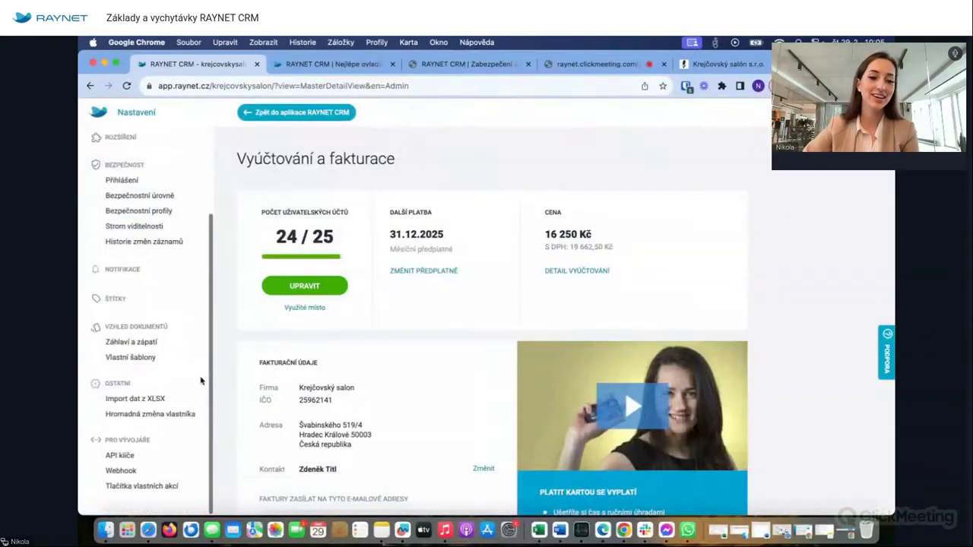
- Look over the XLSX import page, return to Produkty, and open the Oxford shoe size 40 record
click(136, 398)
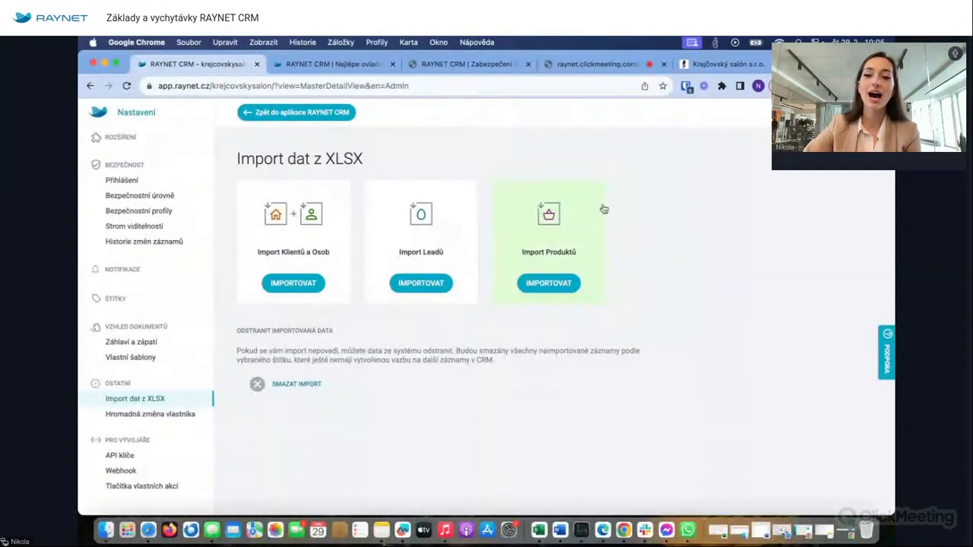
click(274, 112)
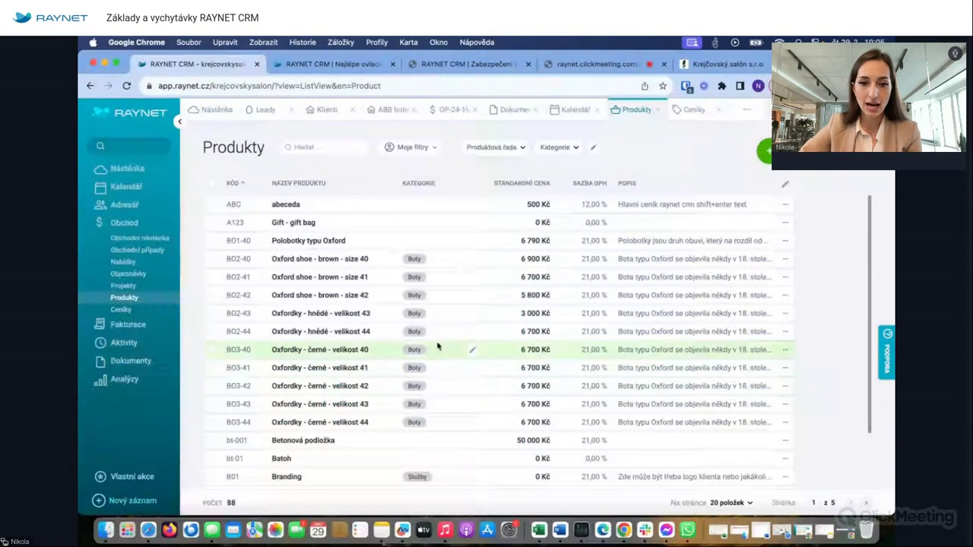
click(241, 261)
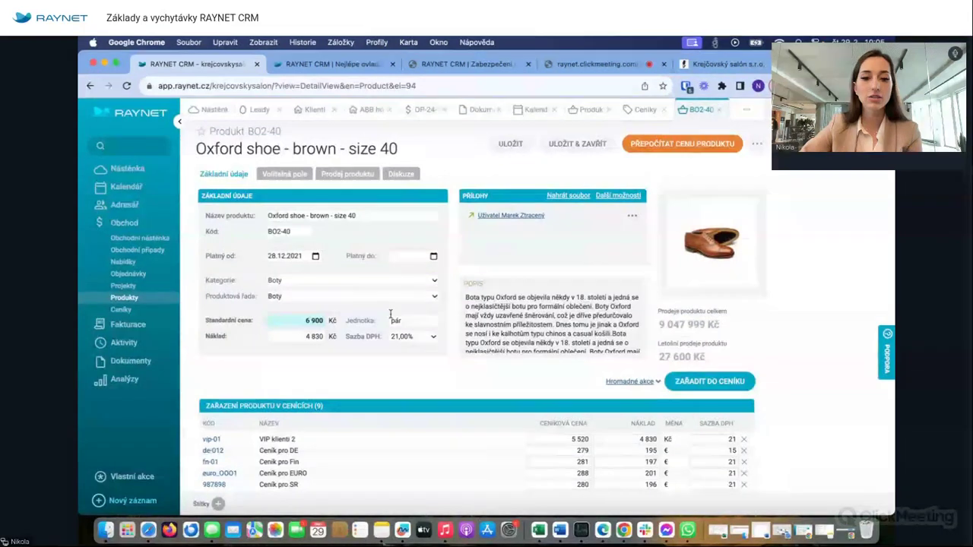
- Review the Oxford shoe's description and price-list placements, such as 5 520 Kč in VIP klienti 2
scroll(538, 346, down, 2)
scroll(538, 346, down, 5)
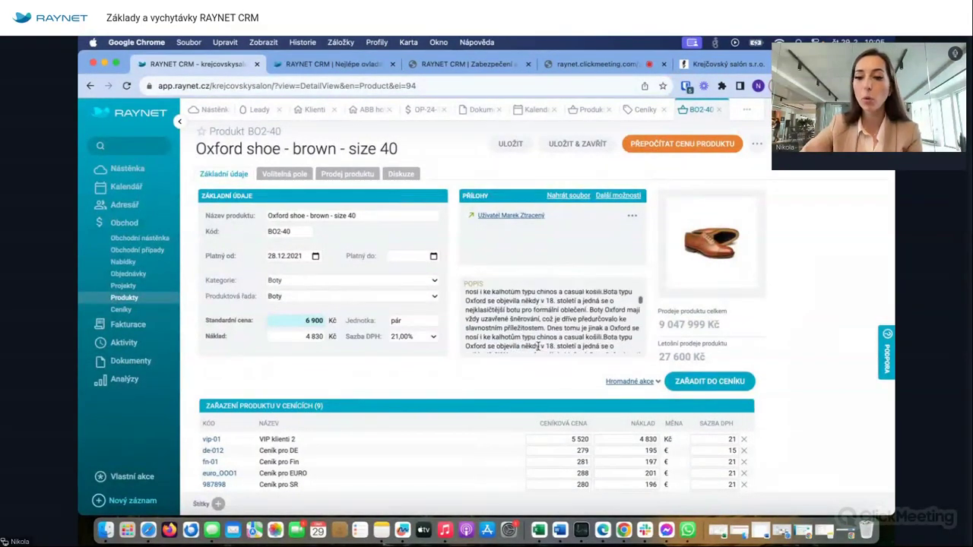
scroll(538, 345, down, 5)
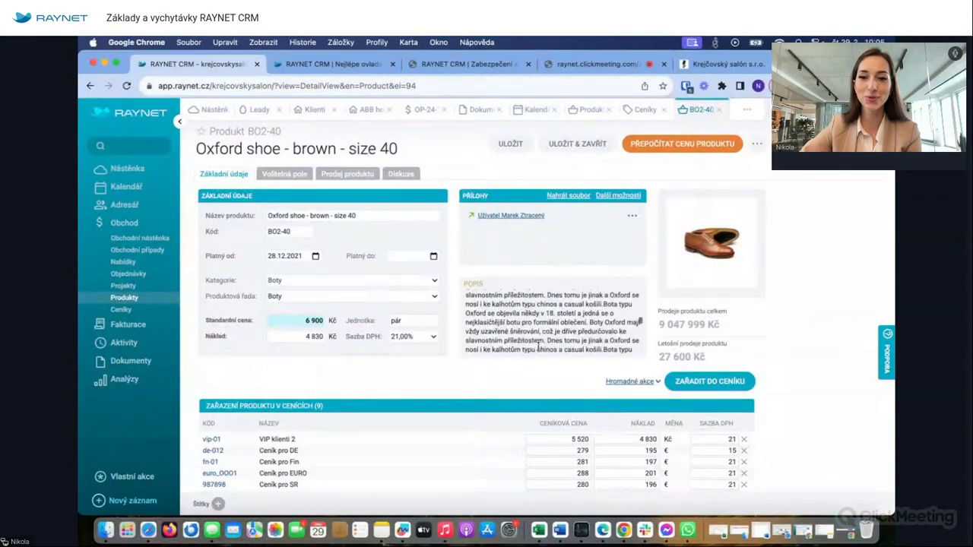
scroll(538, 346, up, 10)
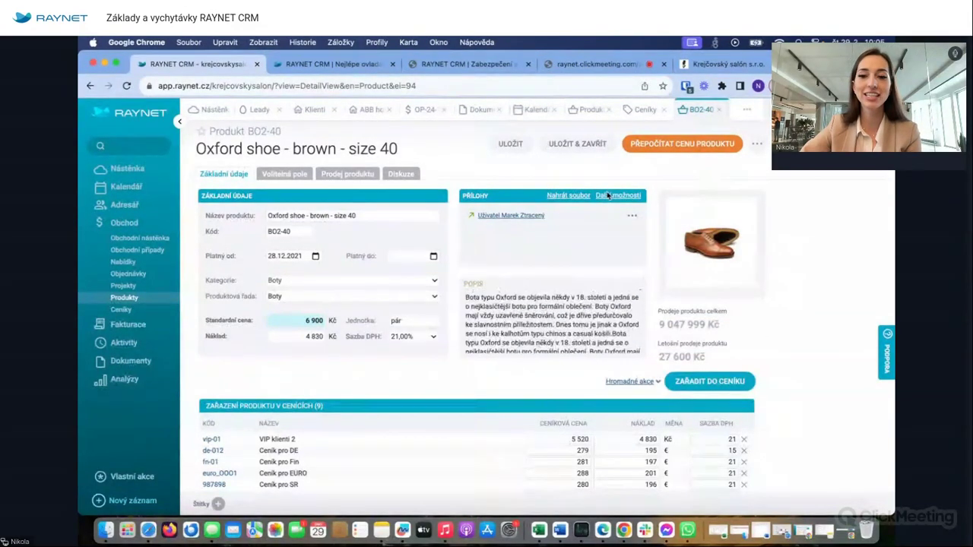
mouse_move(680, 258)
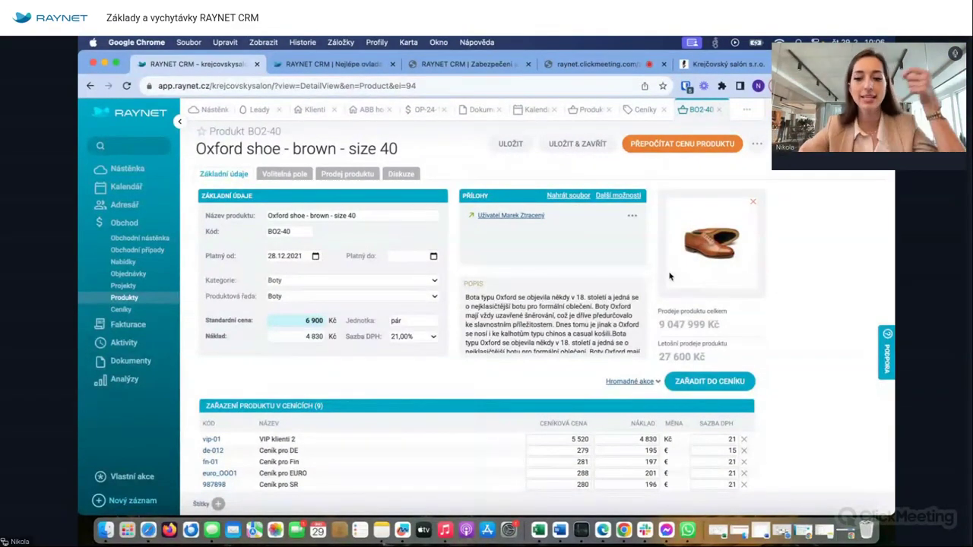
scroll(510, 369, down, 3)
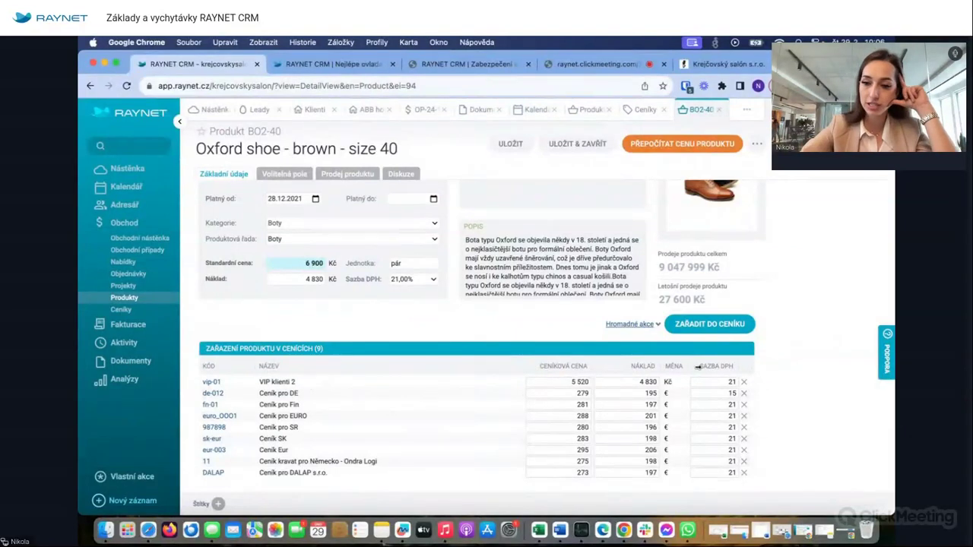
click(645, 327)
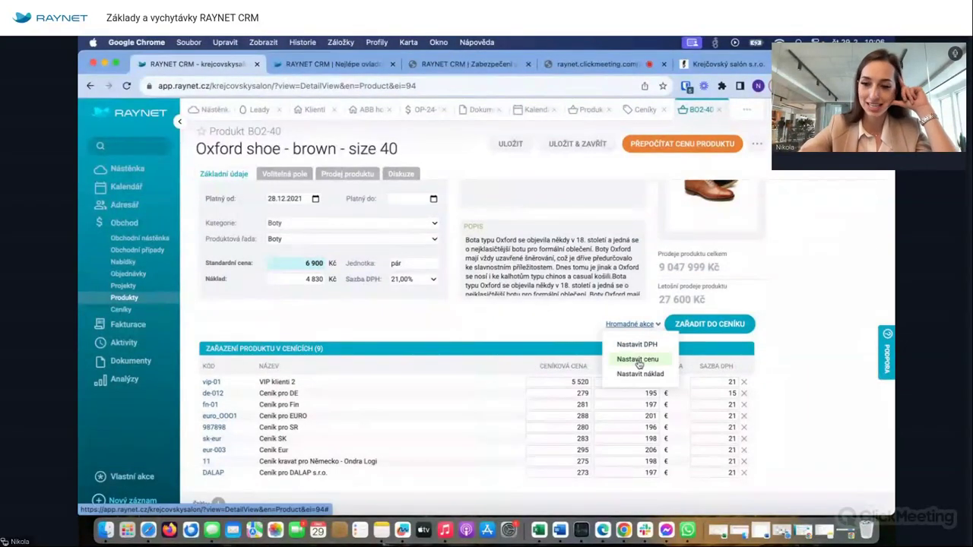
scroll(561, 418, up, 1)
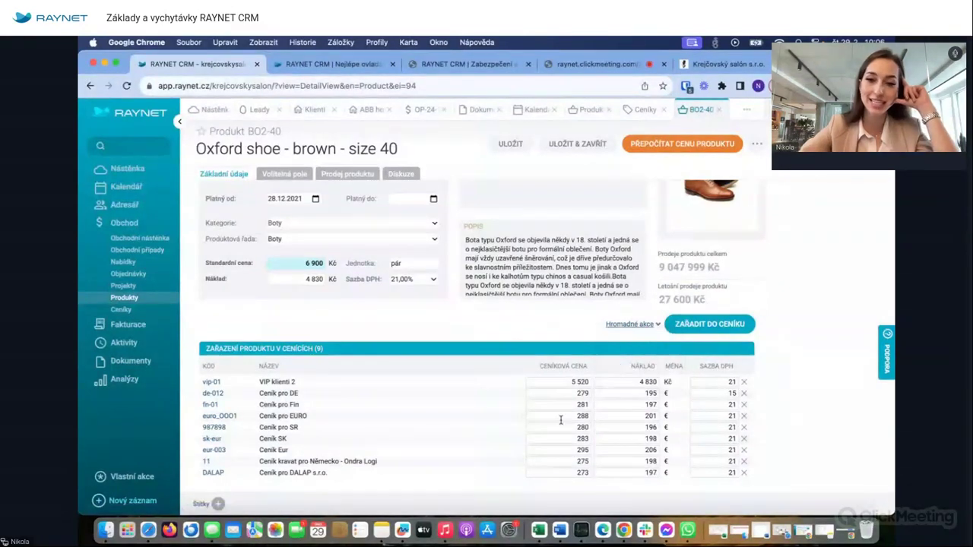
scroll(543, 287, up, 2)
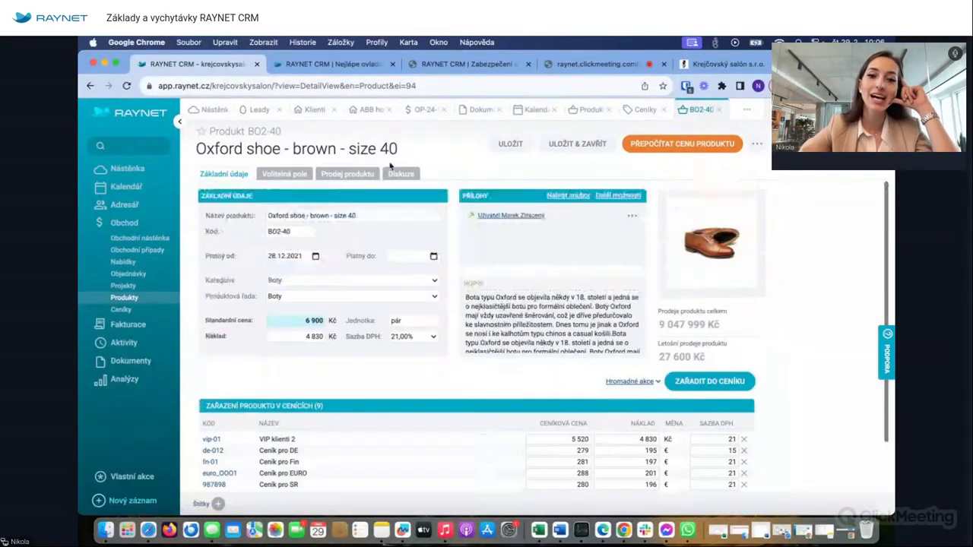
- Check the Oxford shoe's custom fields, customers, business cases and discussion, then return to Základní údaje
click(285, 174)
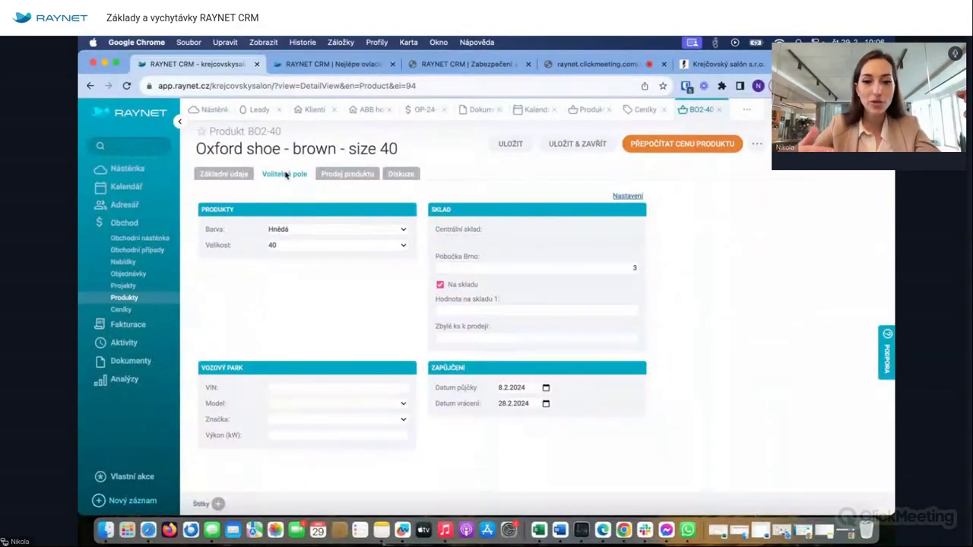
click(239, 174)
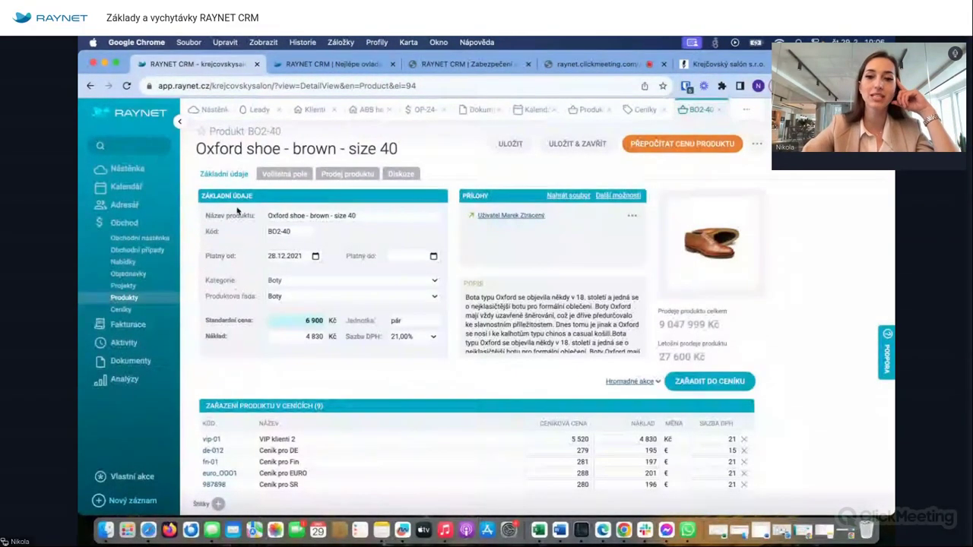
click(362, 175)
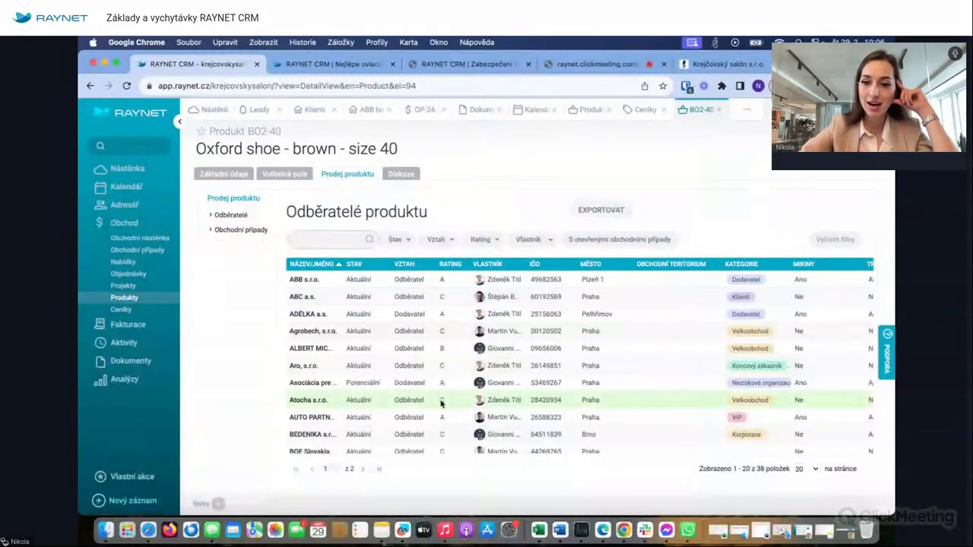
scroll(546, 390, down, 5)
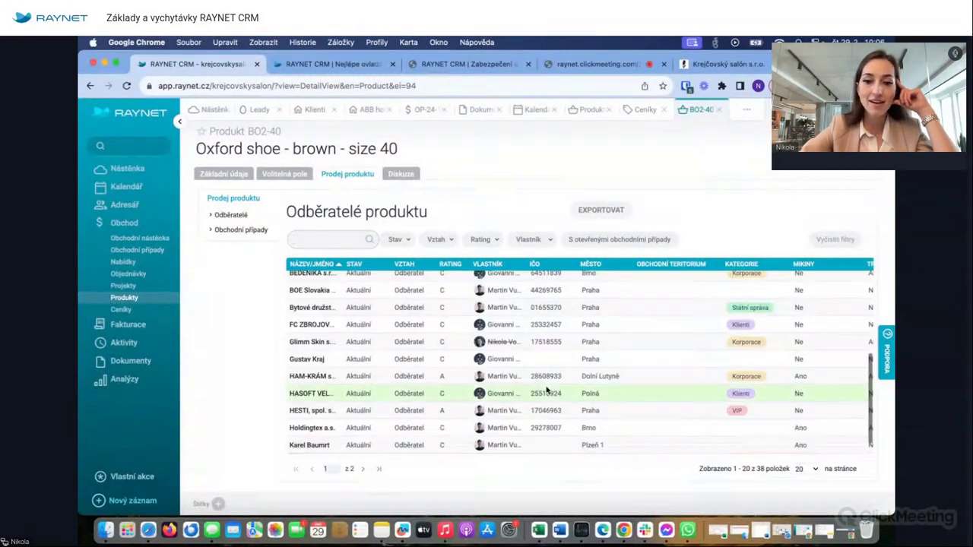
scroll(545, 389, up, 5)
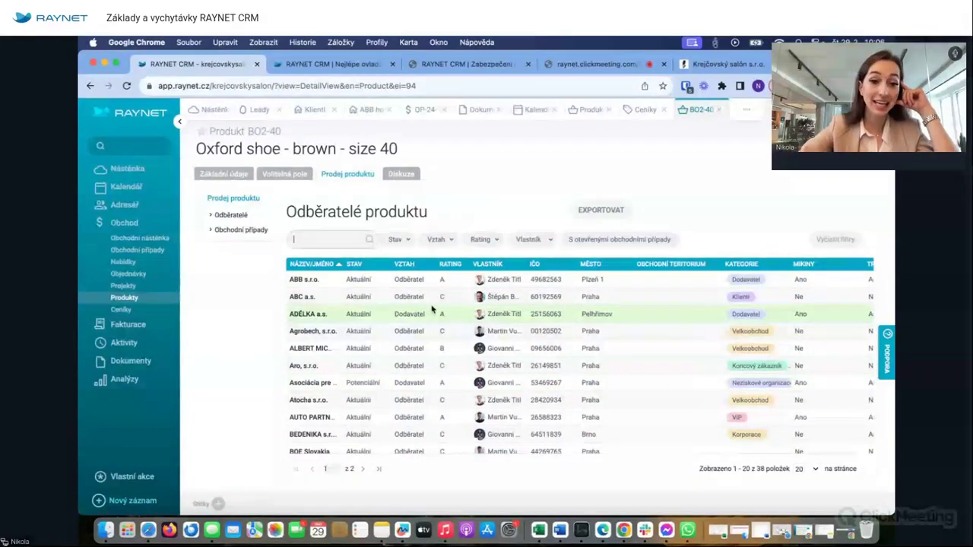
click(241, 230)
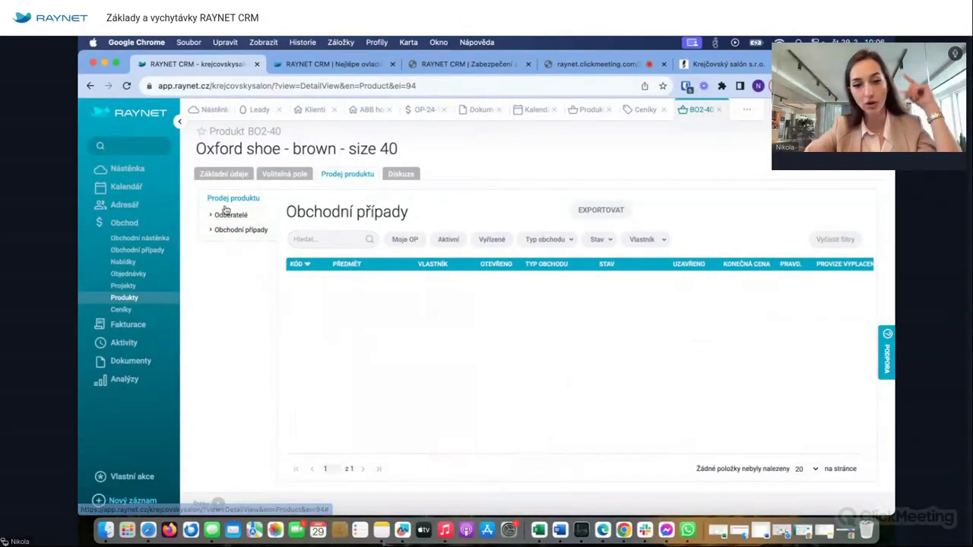
click(226, 211)
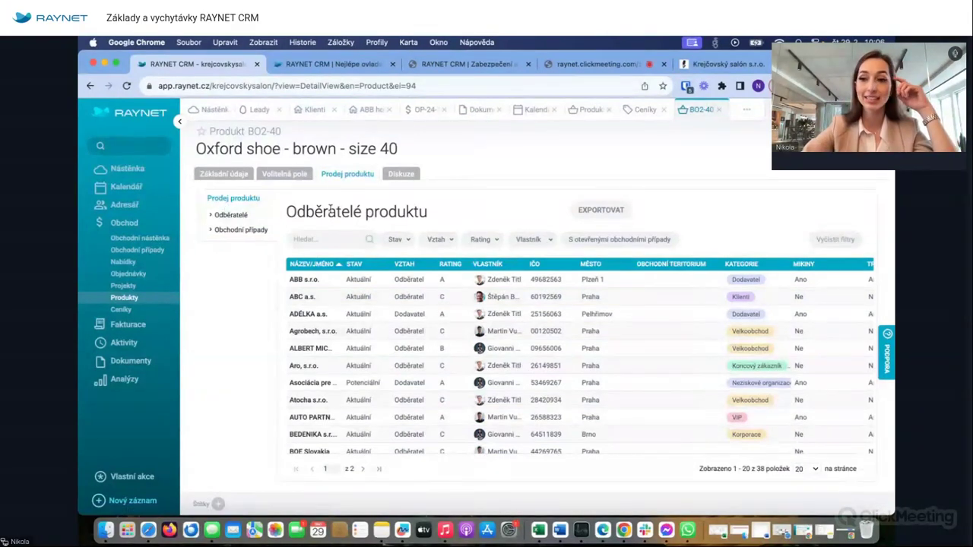
click(399, 175)
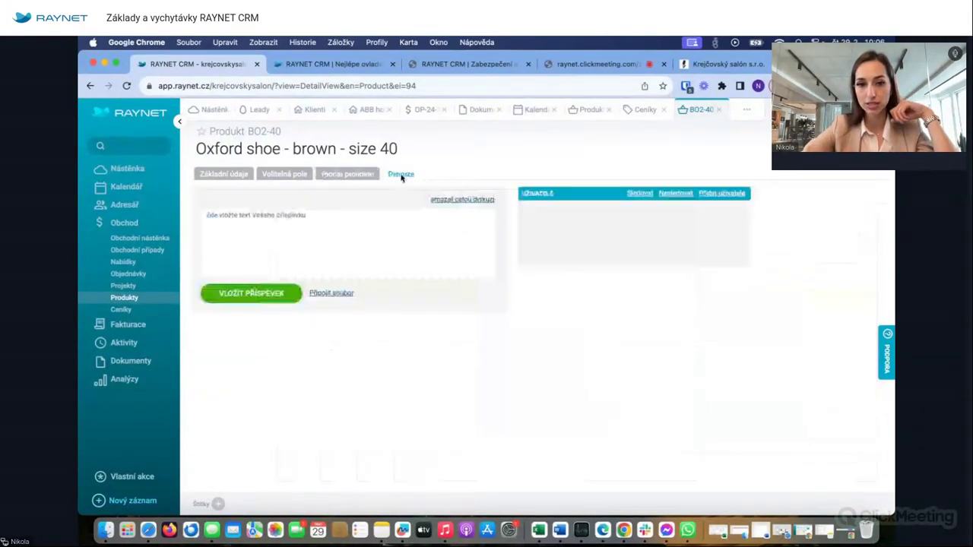
click(248, 171)
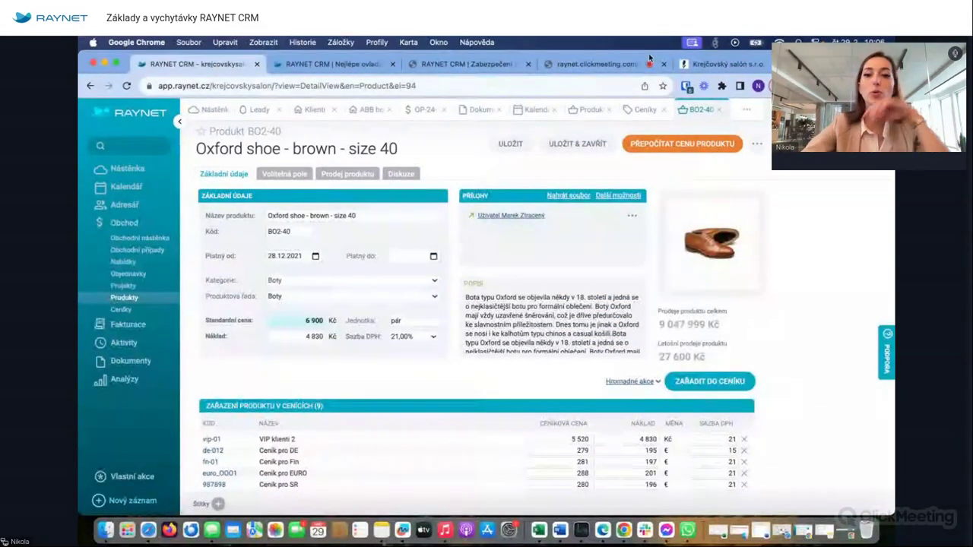
- Close the Oxford shoe product and open Ceníky, opening and closing the column chooser unchanged
click(719, 112)
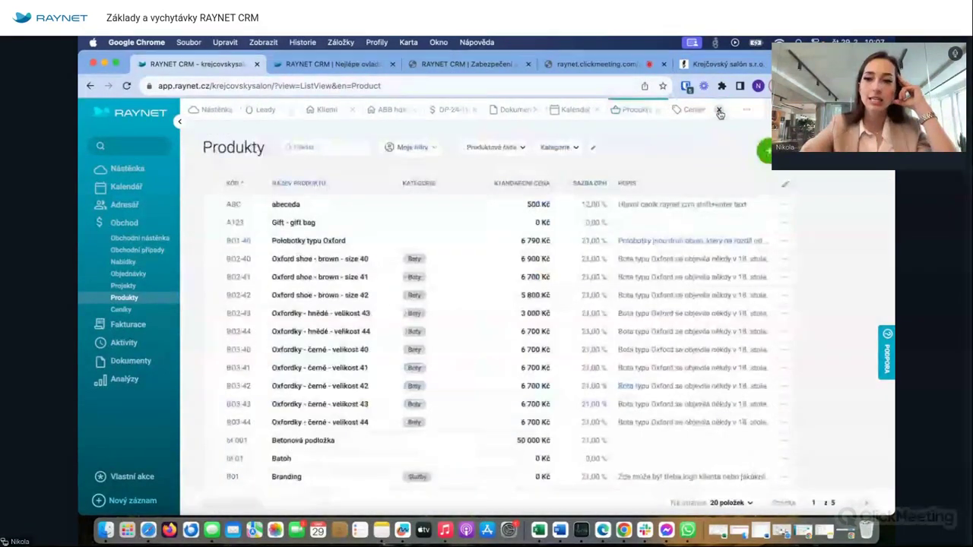
click(693, 110)
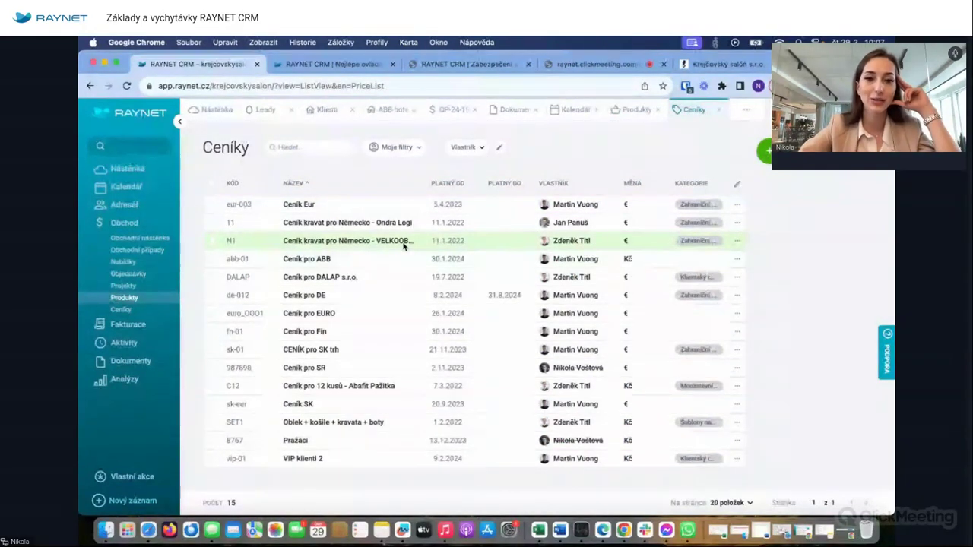
click(737, 184)
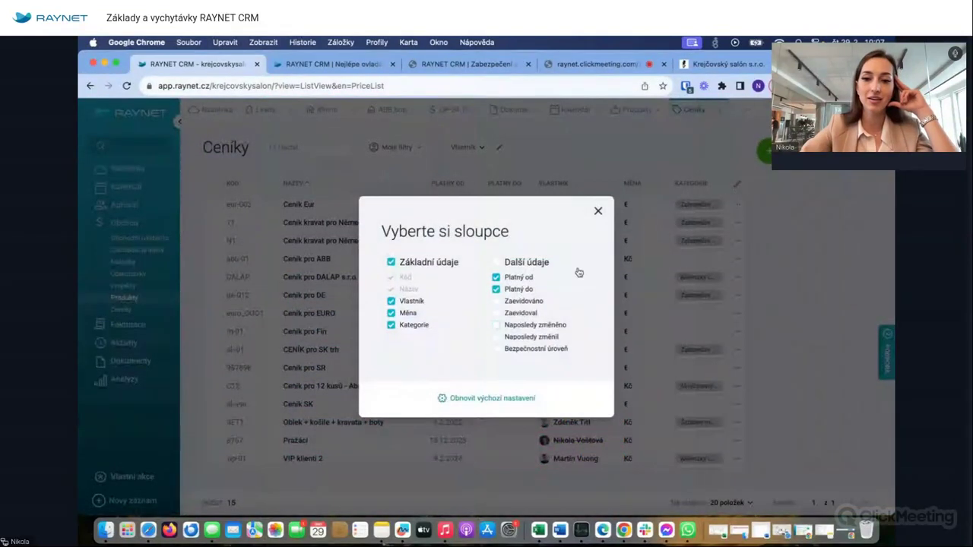
click(597, 211)
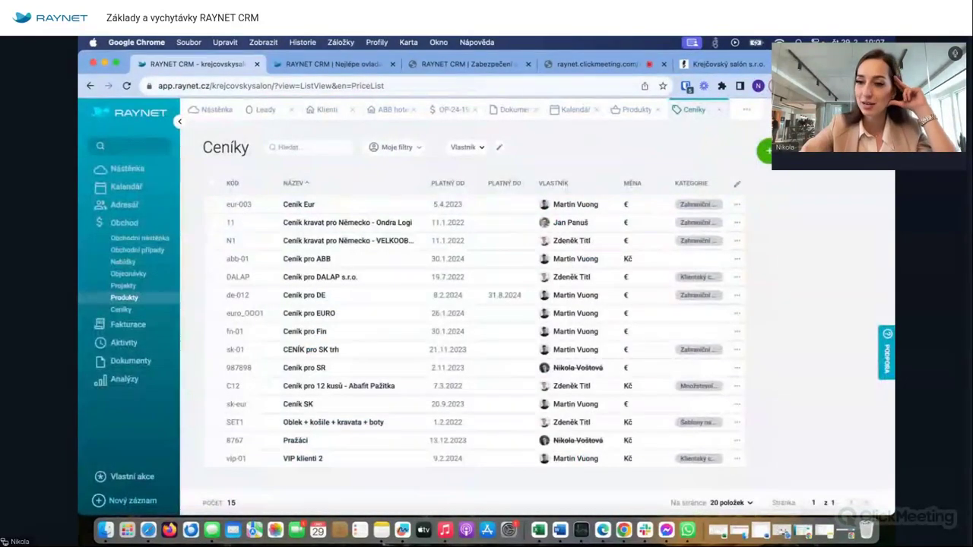
- Open and close the Spravovat filtry panel, then return to the 100 ks košil business case
click(786, 151)
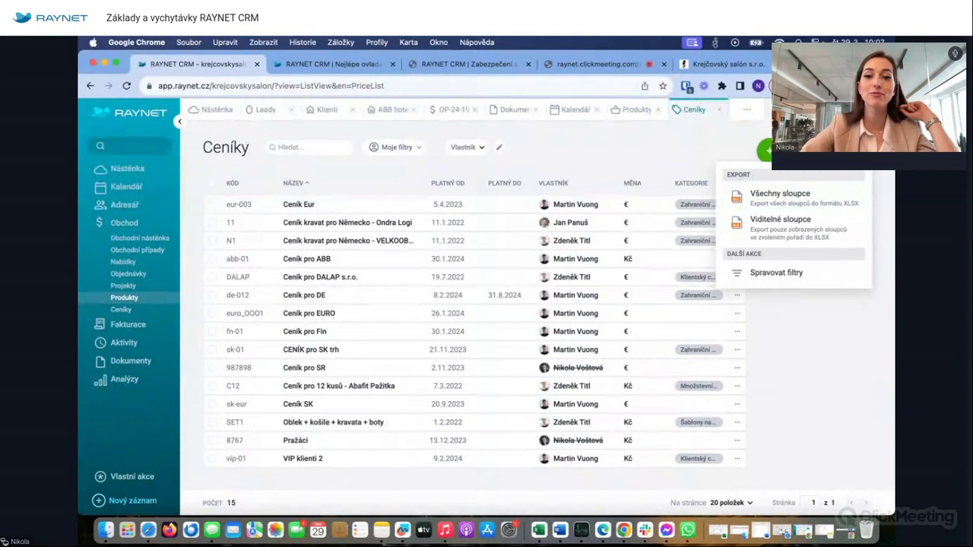
click(774, 272)
click(884, 184)
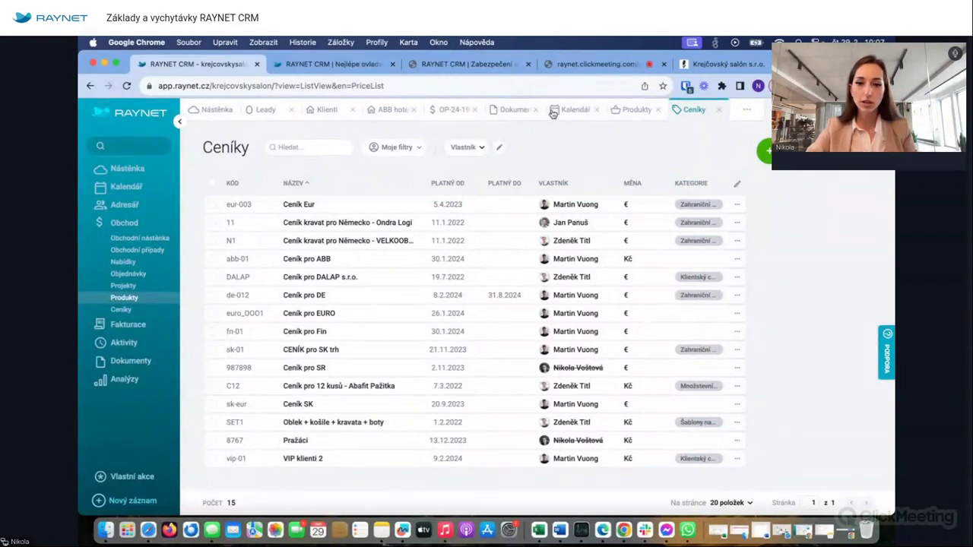
click(450, 114)
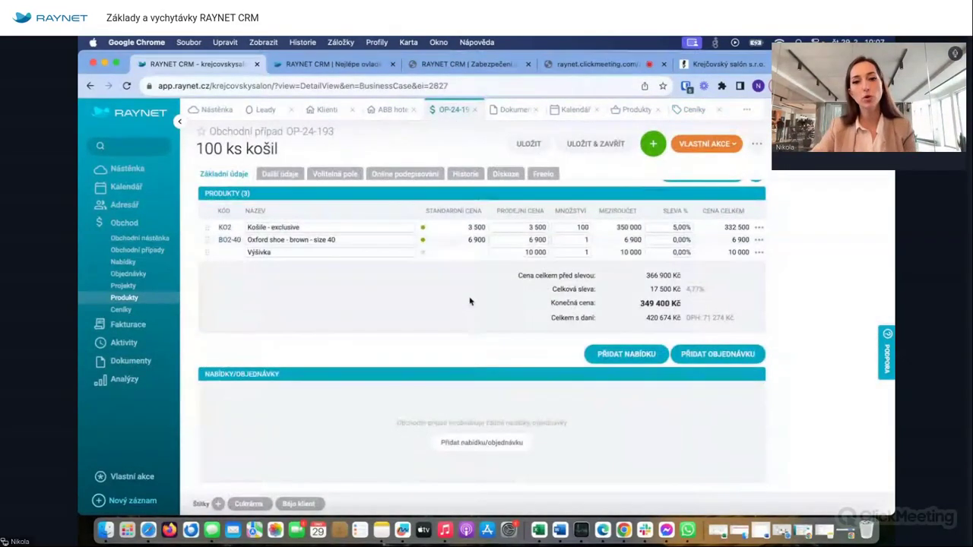
scroll(470, 301, up, 3)
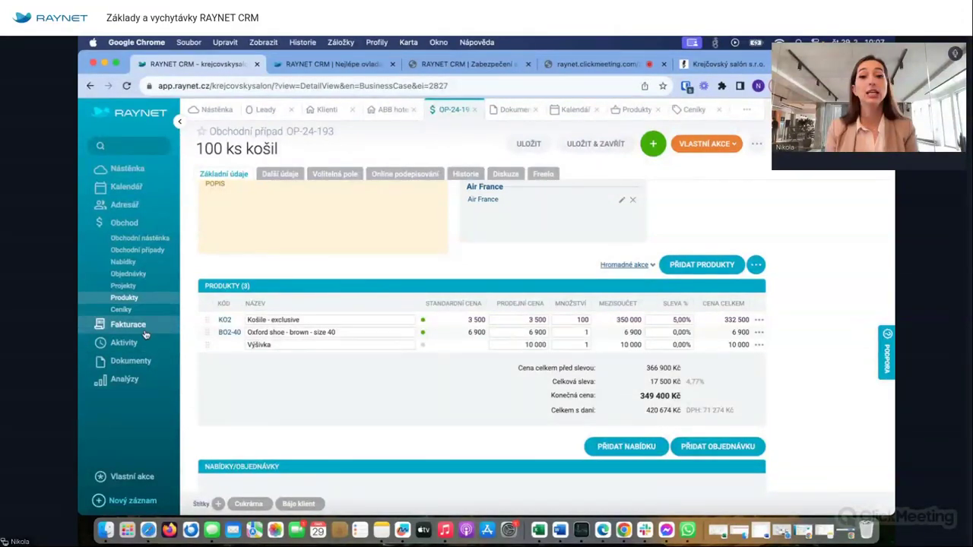
scroll(458, 373, down, 3)
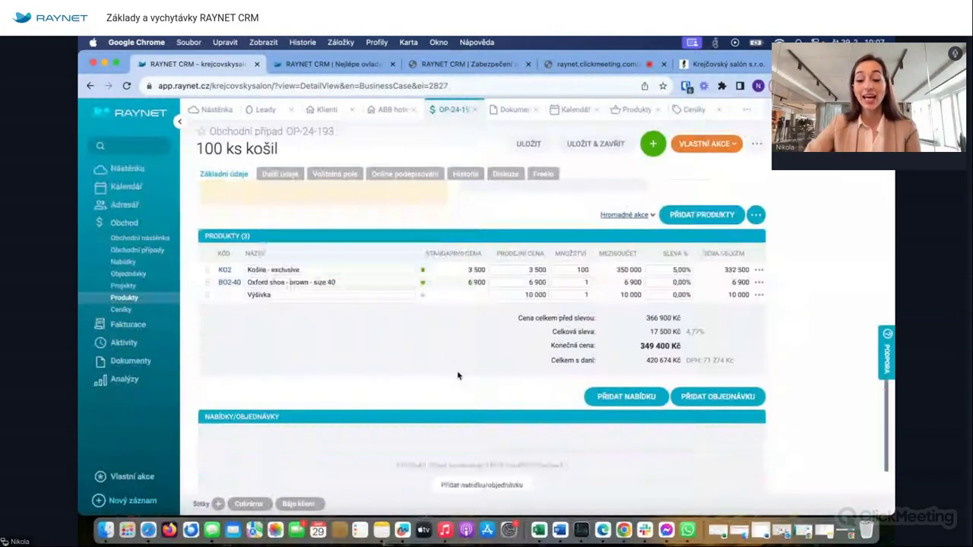
scroll(458, 373, up, 5)
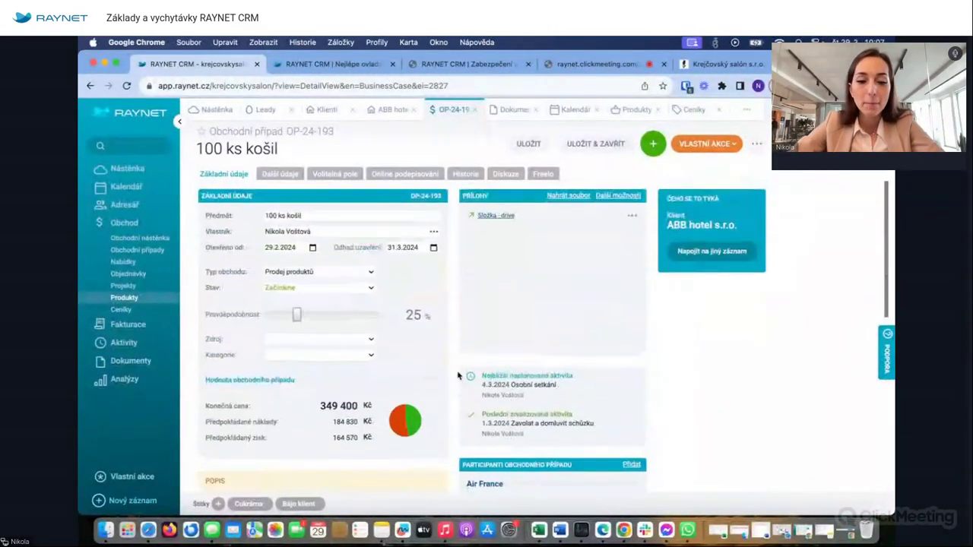
scroll(391, 295, down, 8)
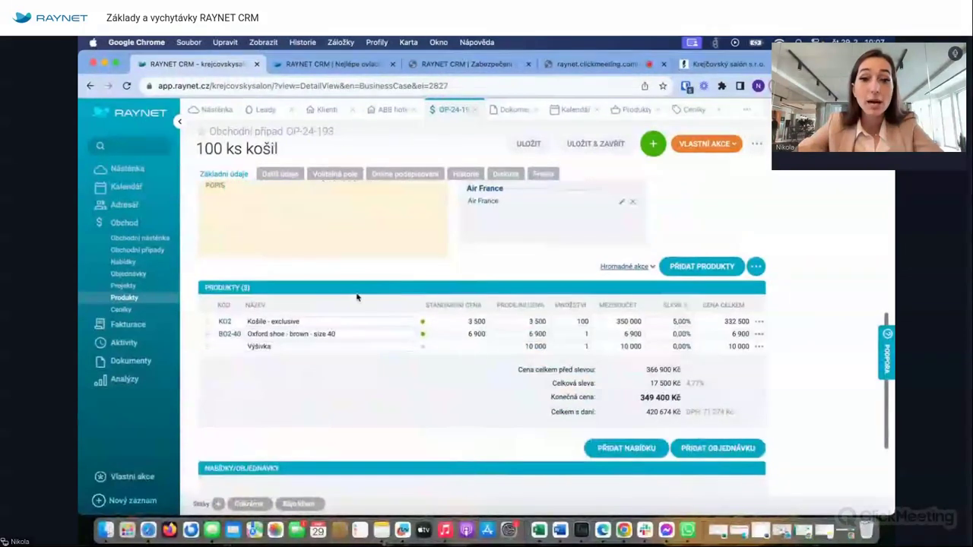
scroll(337, 380, up, 6)
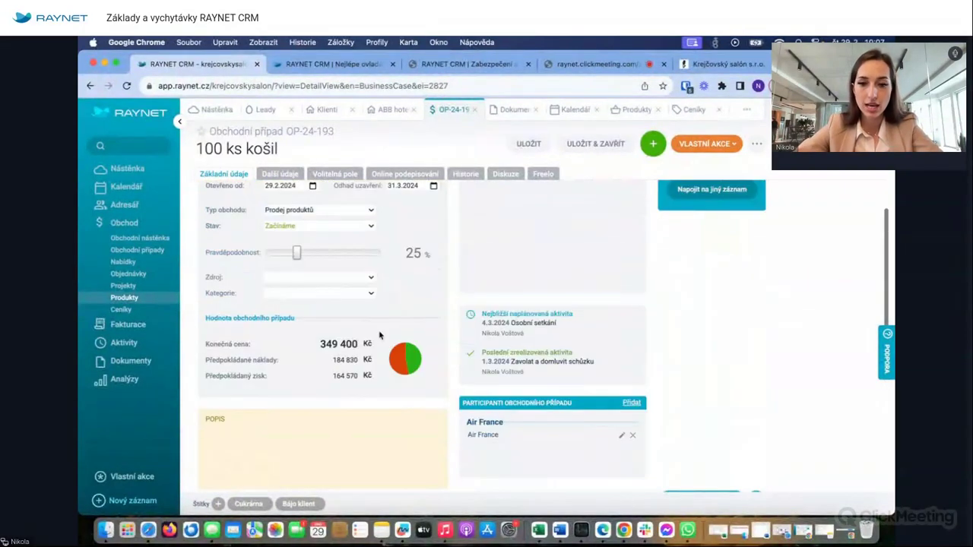
scroll(344, 335, down, 9)
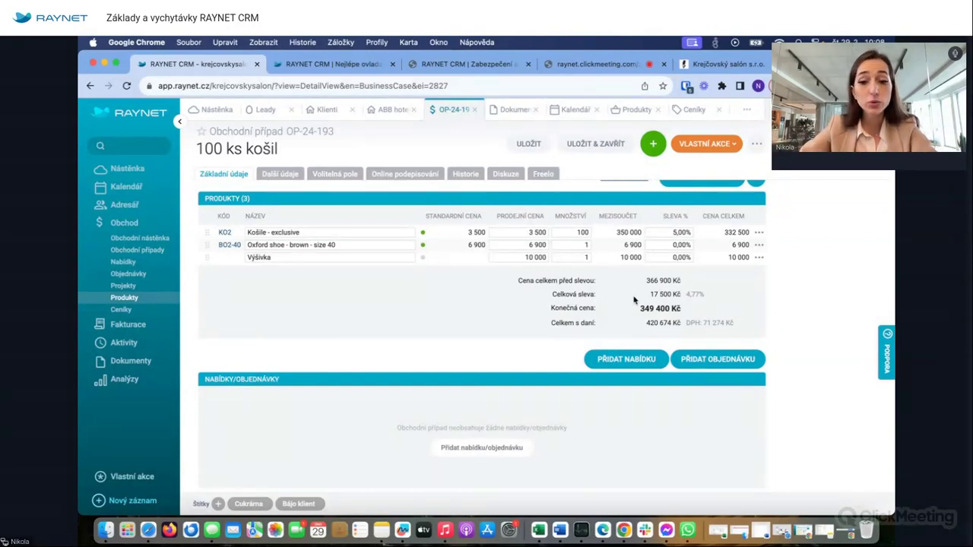
click(650, 357)
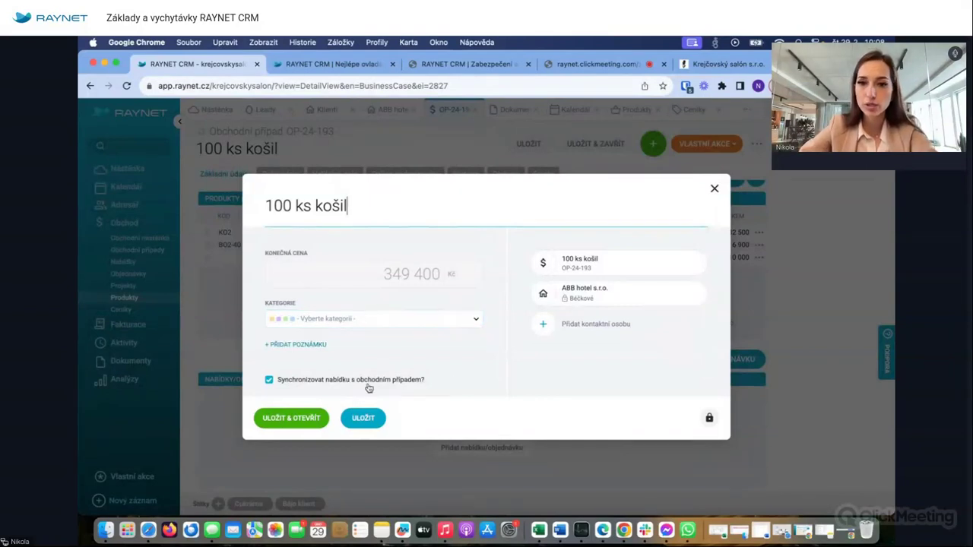
- Save the new 100 ks košil offer with business-case synchronisation kept on
click(363, 420)
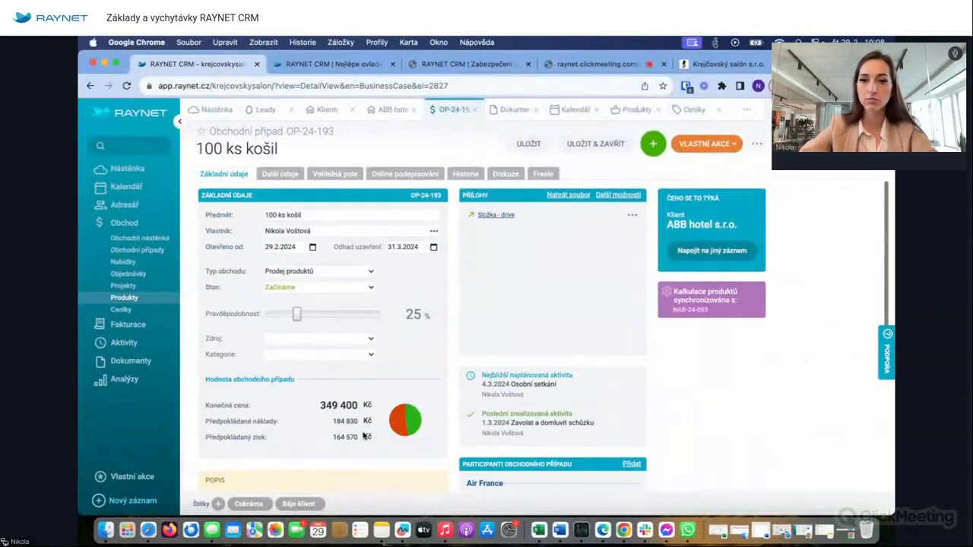
scroll(363, 436, down, 7)
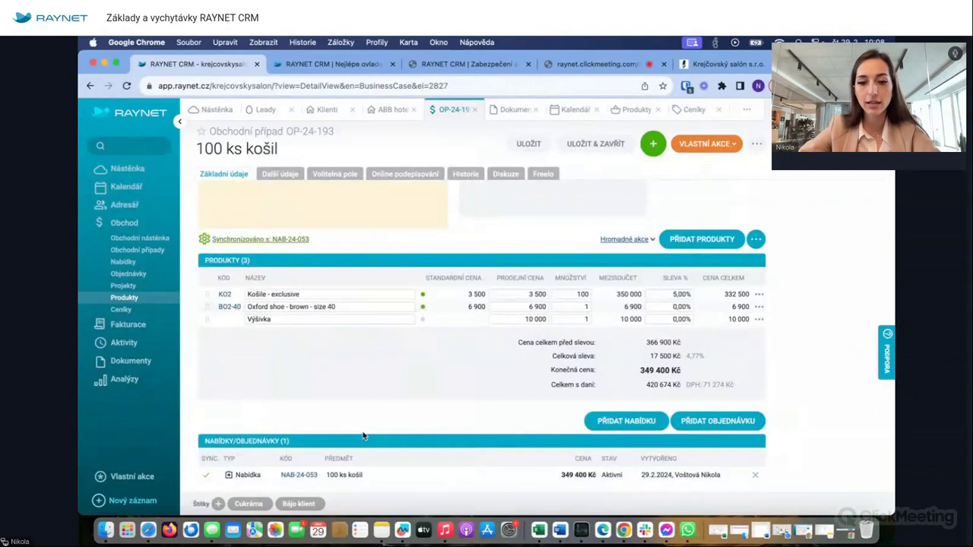
- Open offer NAB-24-053 from the business case, leaving the Košile price at 3 500
click(301, 475)
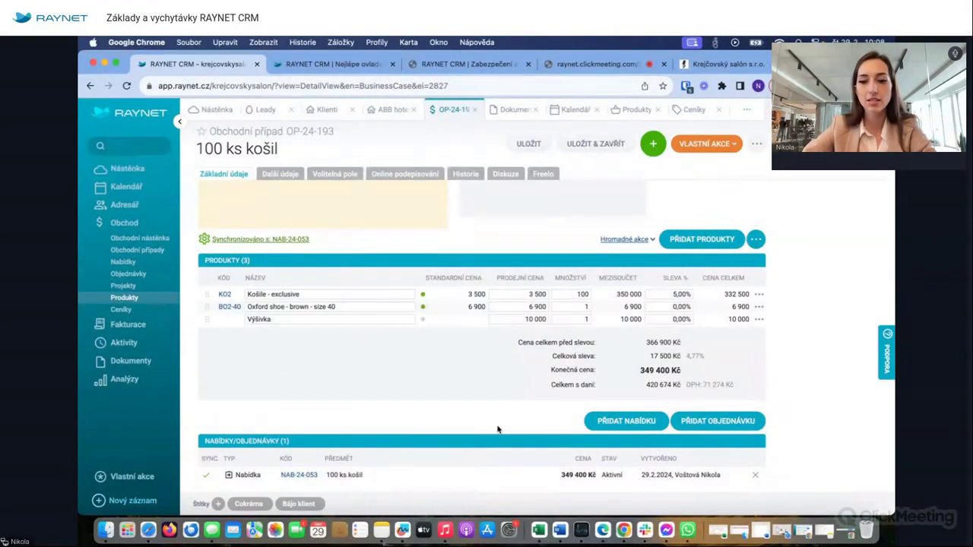
click(537, 294)
click(438, 318)
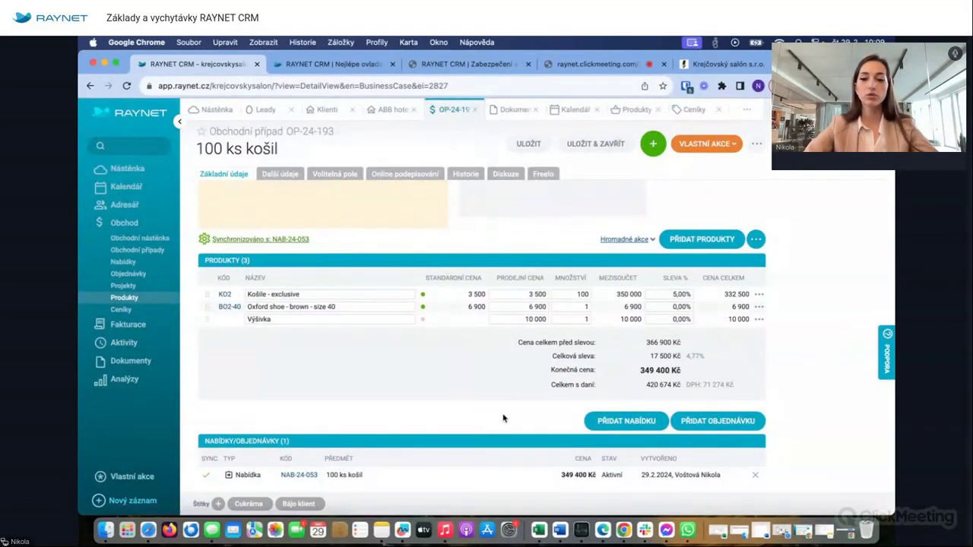
scroll(666, 461, up, 5)
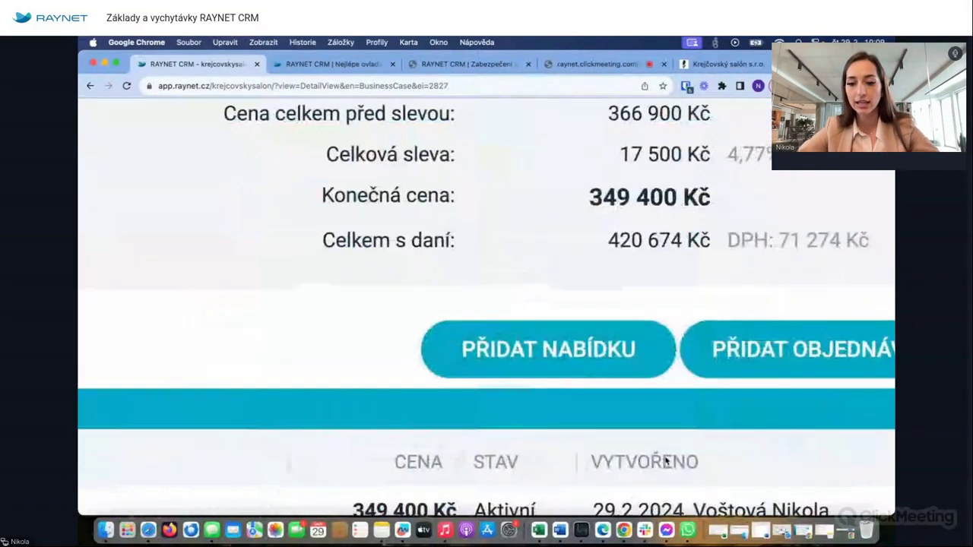
scroll(605, 347, down, 5)
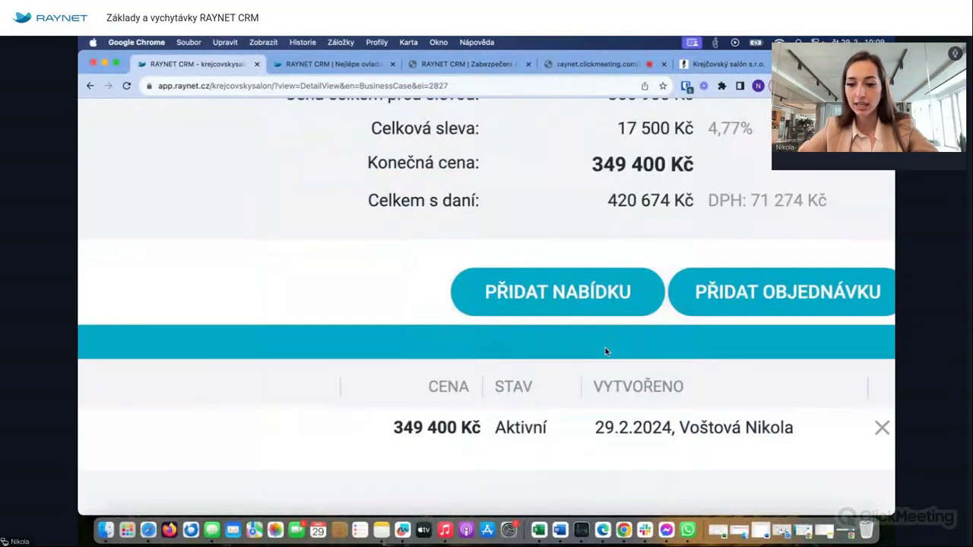
scroll(605, 347, down, 5)
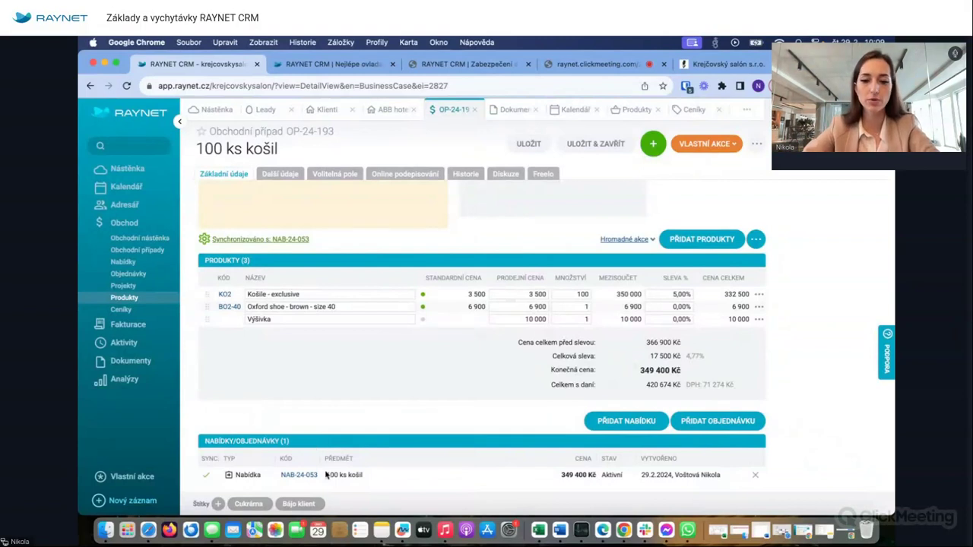
click(298, 477)
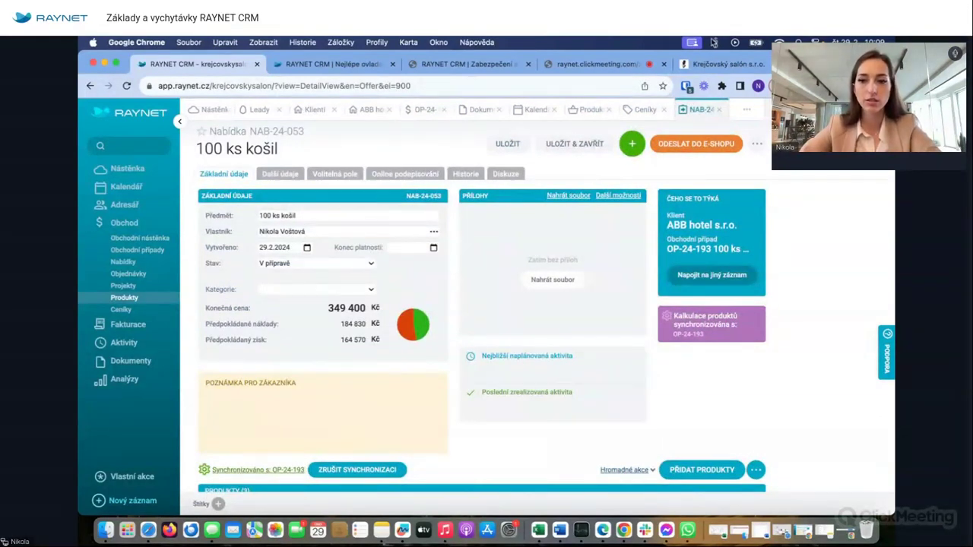
- Look at the add-record list and offer states, keeping the status at V přípravě
click(632, 144)
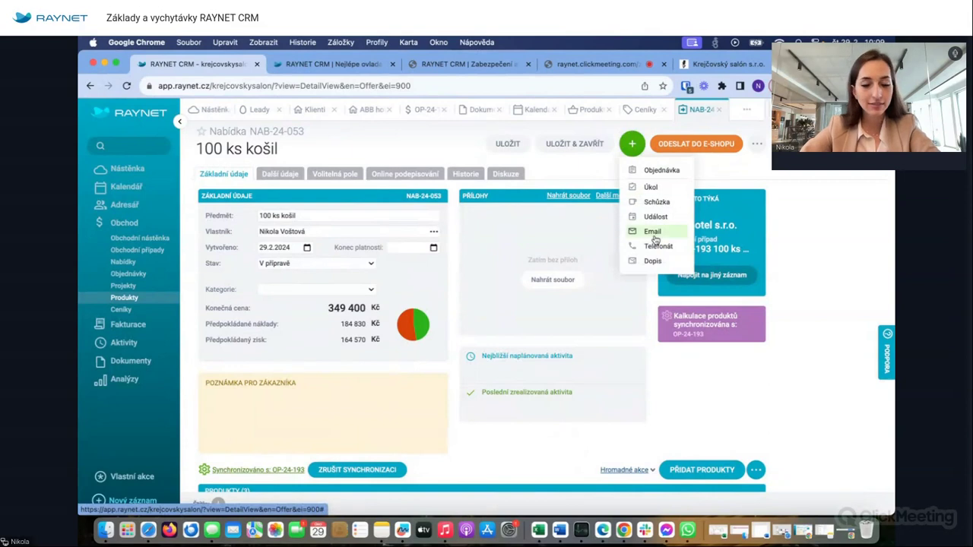
click(401, 278)
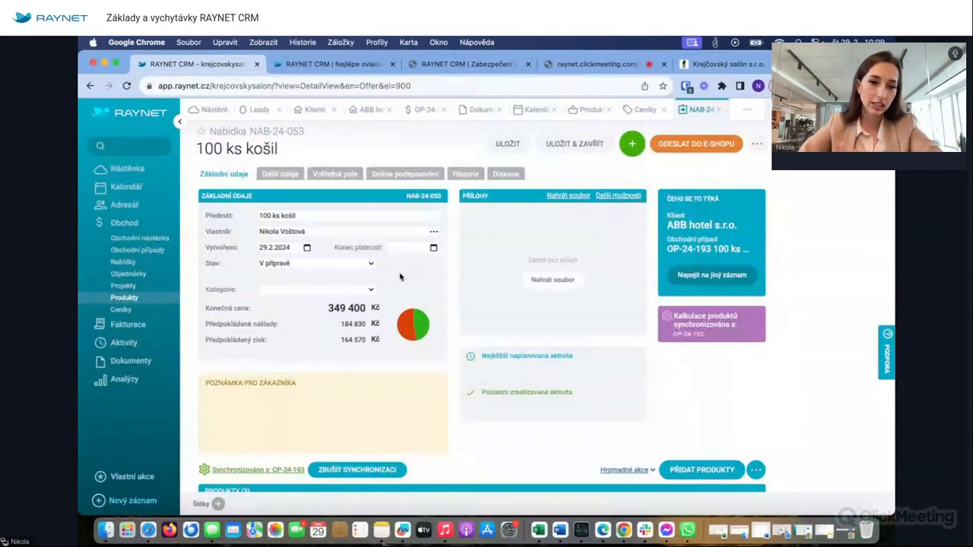
click(291, 263)
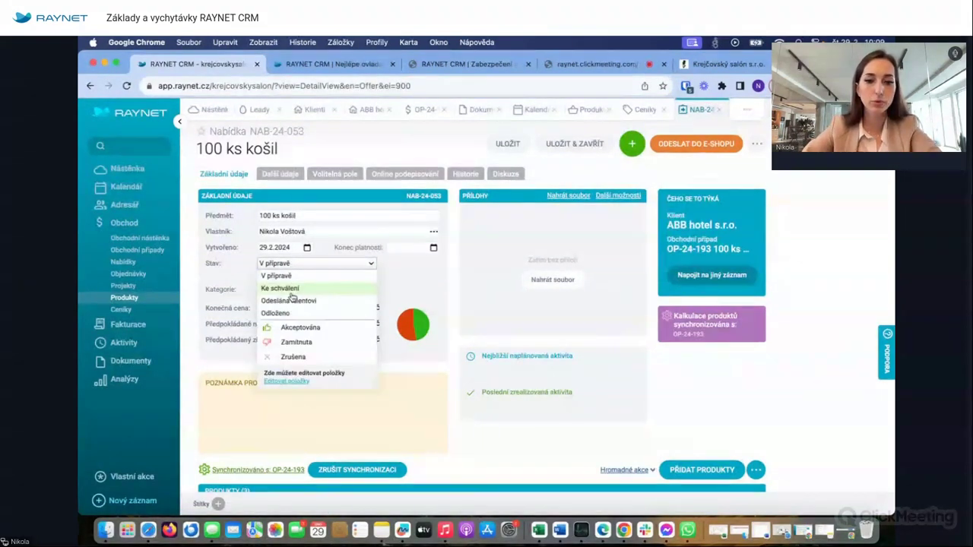
scroll(291, 296, up, 5)
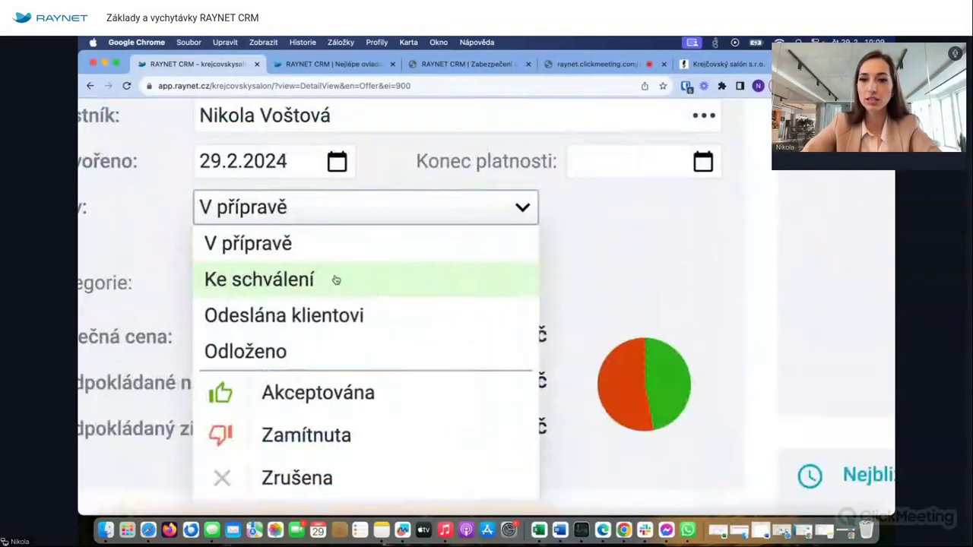
scroll(336, 280, left, 3)
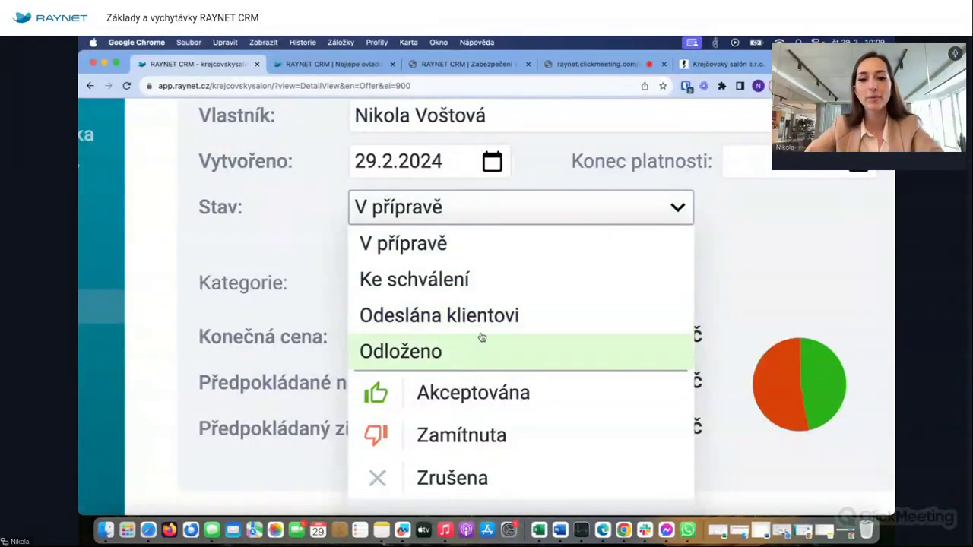
scroll(525, 297, down, 5)
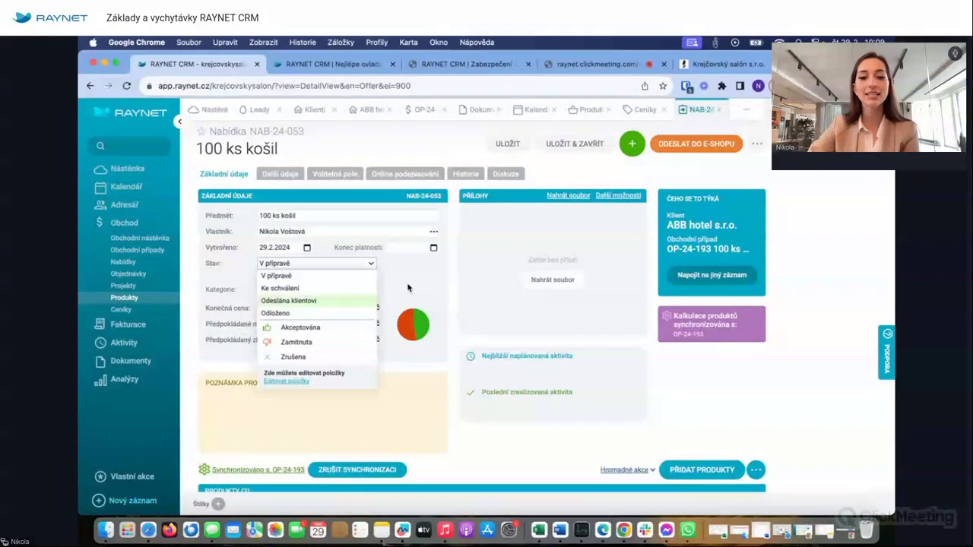
click(432, 287)
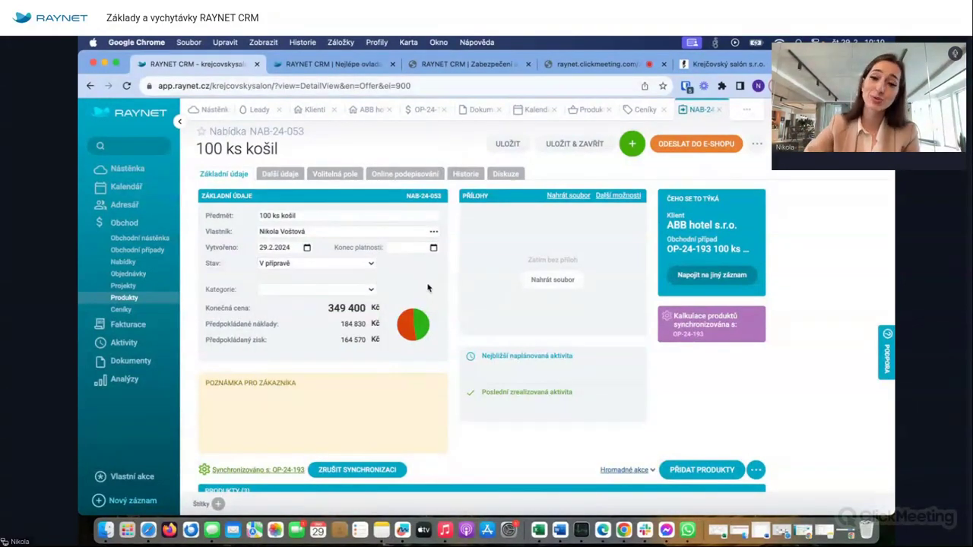
- Review the Produkty table: Košile - exclusive, Oxford shoe and Výšivka, 420 674 Kč with VAT
scroll(493, 305, down, 1)
scroll(492, 304, up, 1)
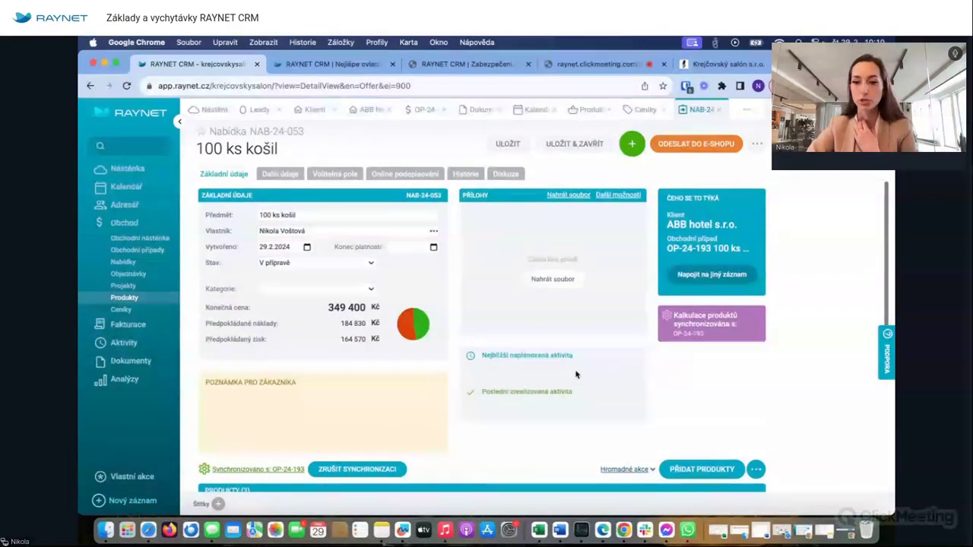
scroll(575, 374, down, 4)
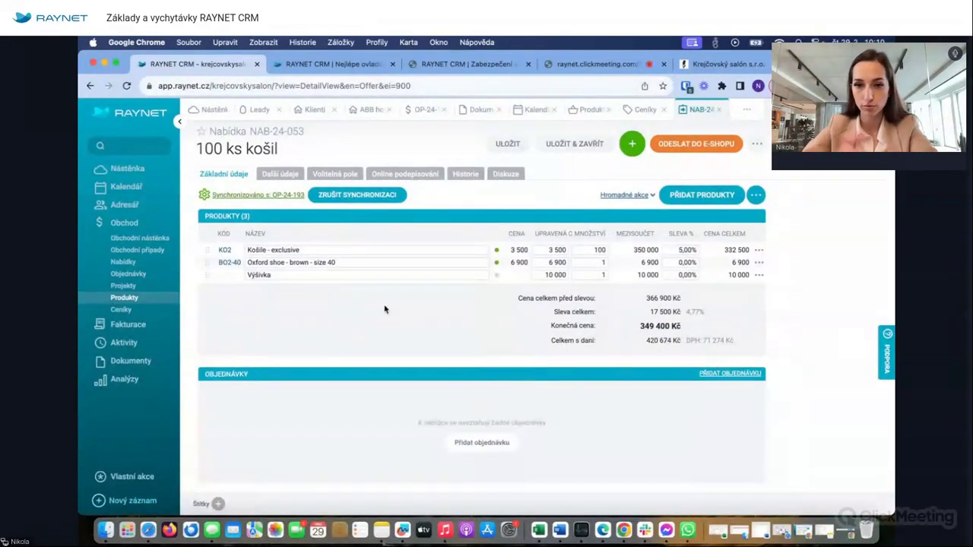
scroll(437, 273, up, 4)
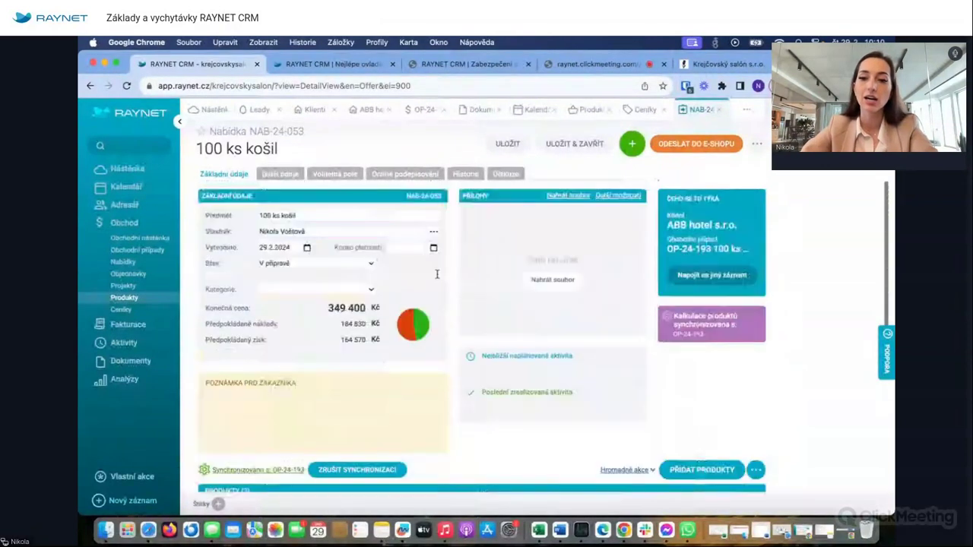
- Add a status confirmation, view Volitelná pole, Online podepisování and Historie, then return to Základní údaje
click(278, 174)
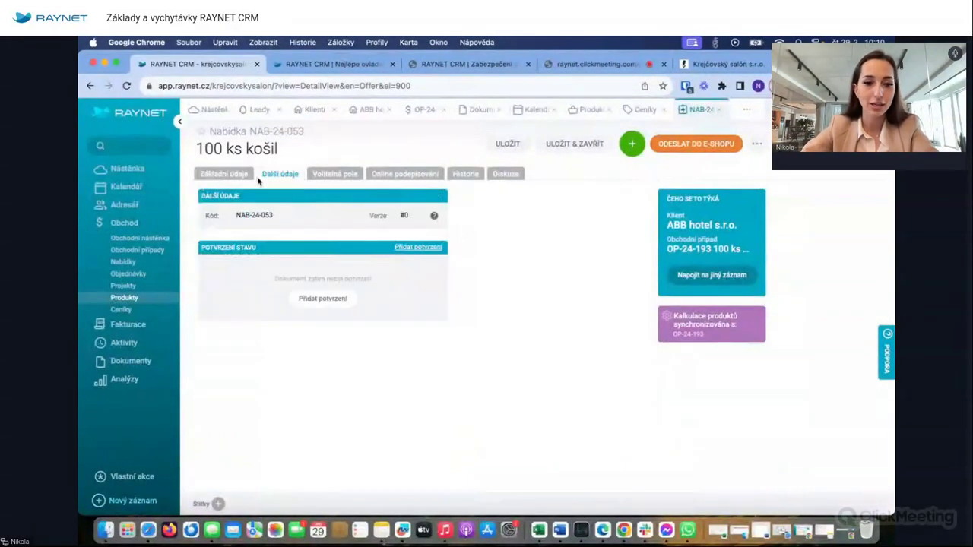
click(324, 301)
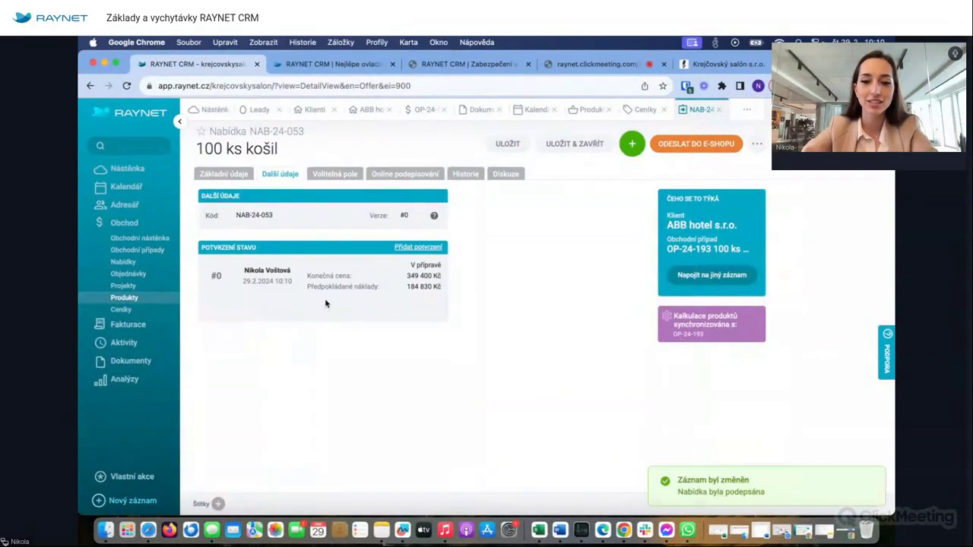
click(336, 172)
click(411, 174)
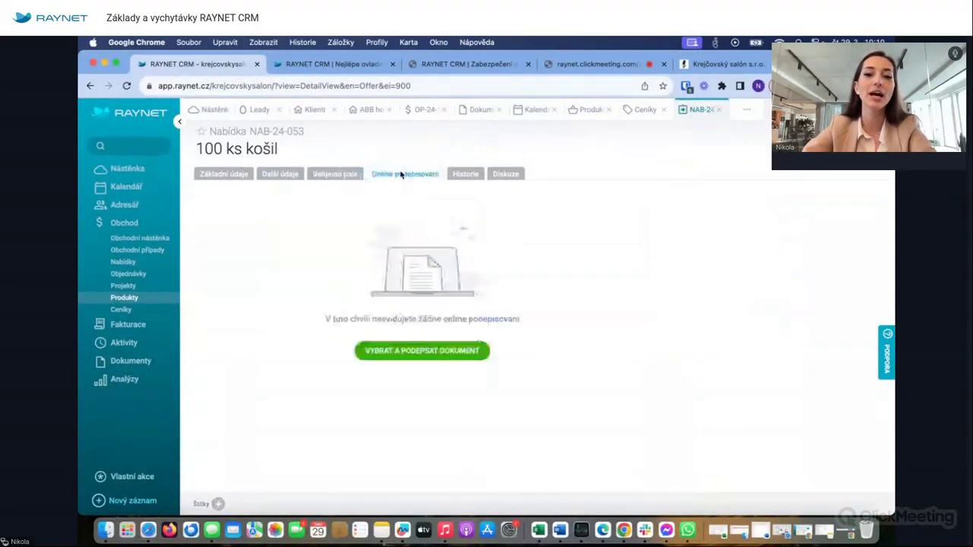
click(465, 175)
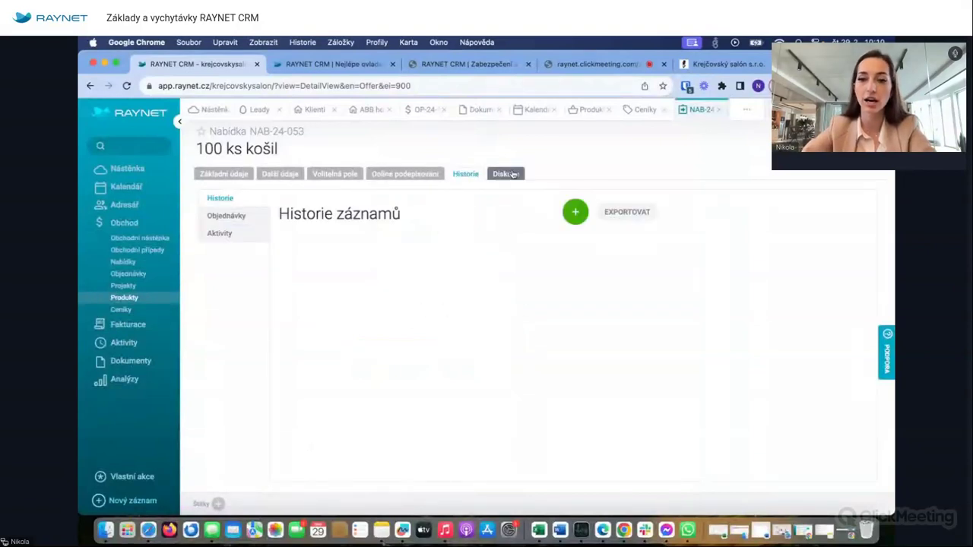
click(221, 177)
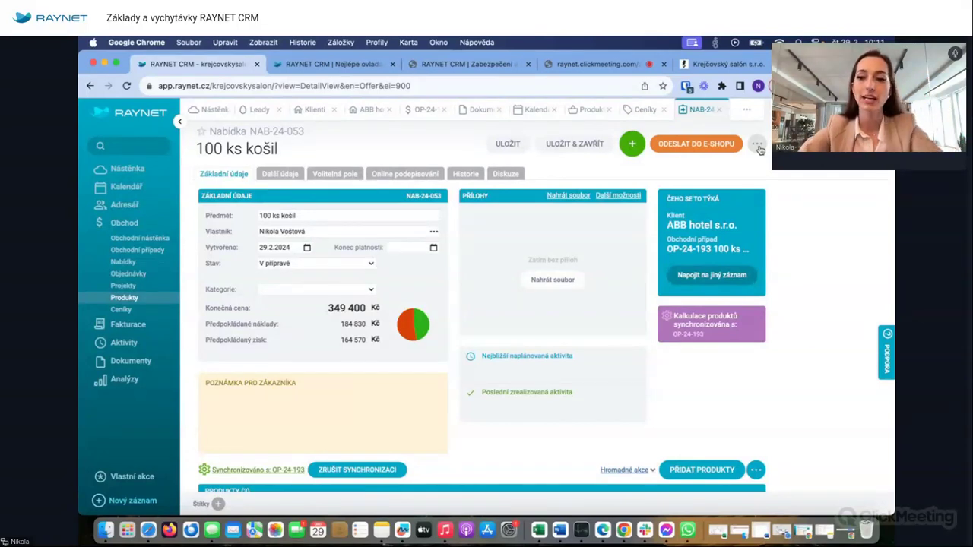
- Check the action menus of the offer, business case OP-24-193 and ABB hotel s.r.o., then return to the offer
click(758, 144)
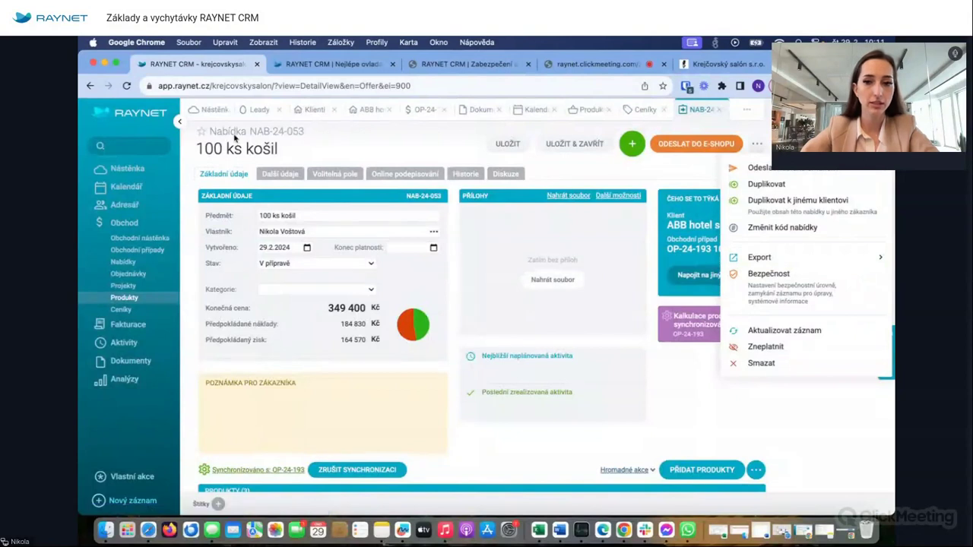
click(632, 143)
click(423, 110)
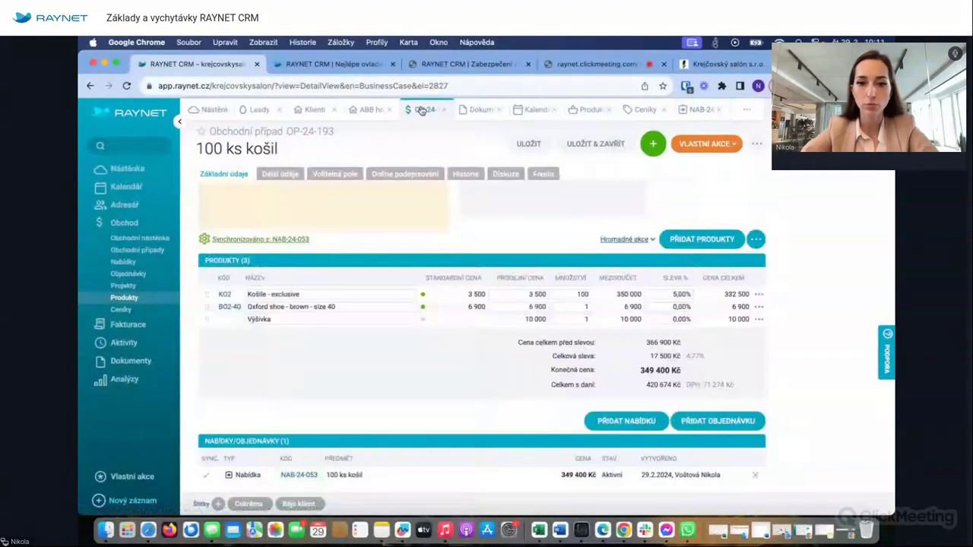
click(733, 144)
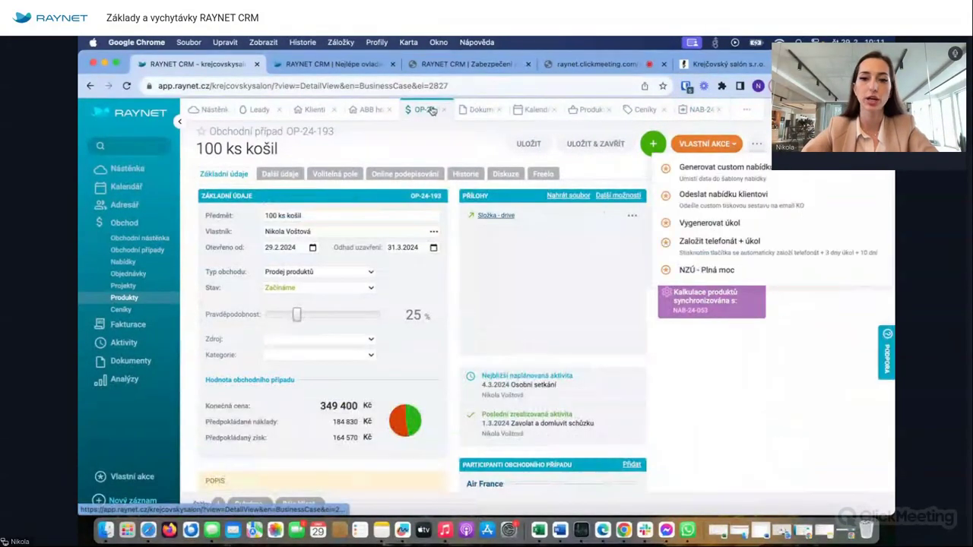
click(367, 114)
click(756, 144)
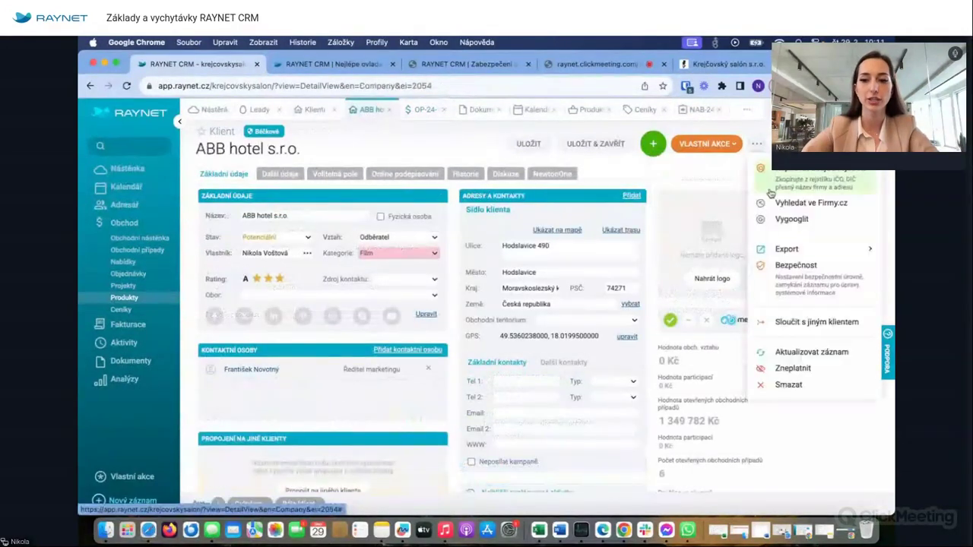
click(698, 109)
- Export NAB-24-053 with the Nabídka s grafikou [nemazat] template and open the .docx in Word
click(757, 147)
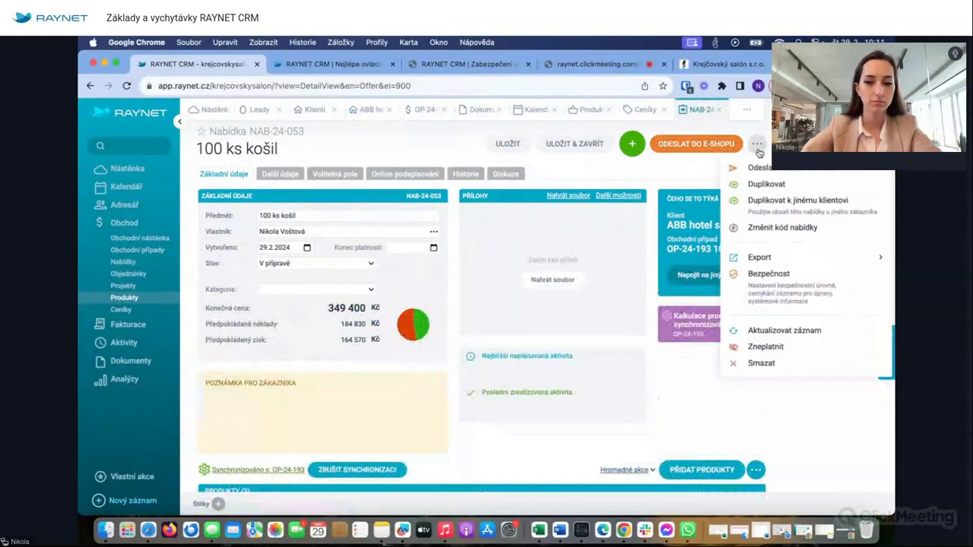
mouse_move(737, 260)
mouse_move(694, 281)
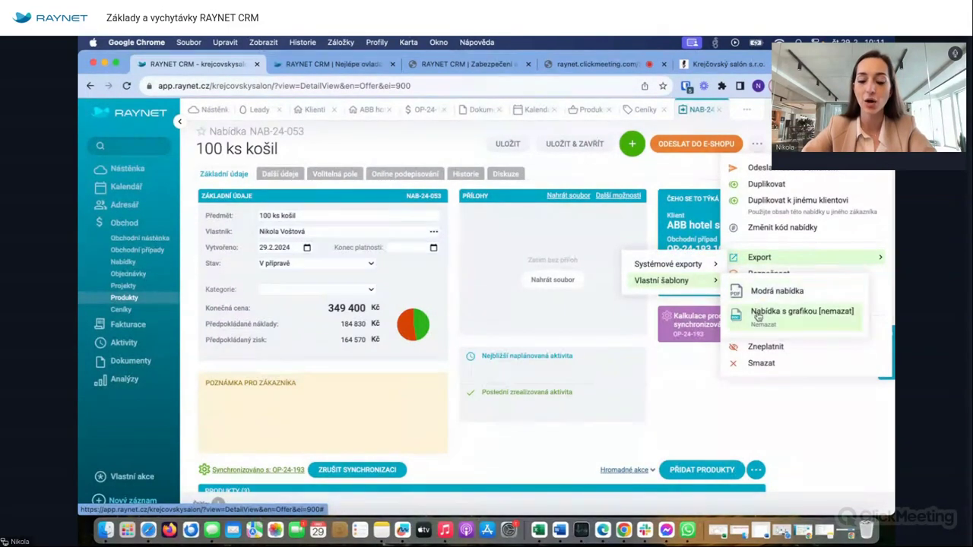
click(758, 317)
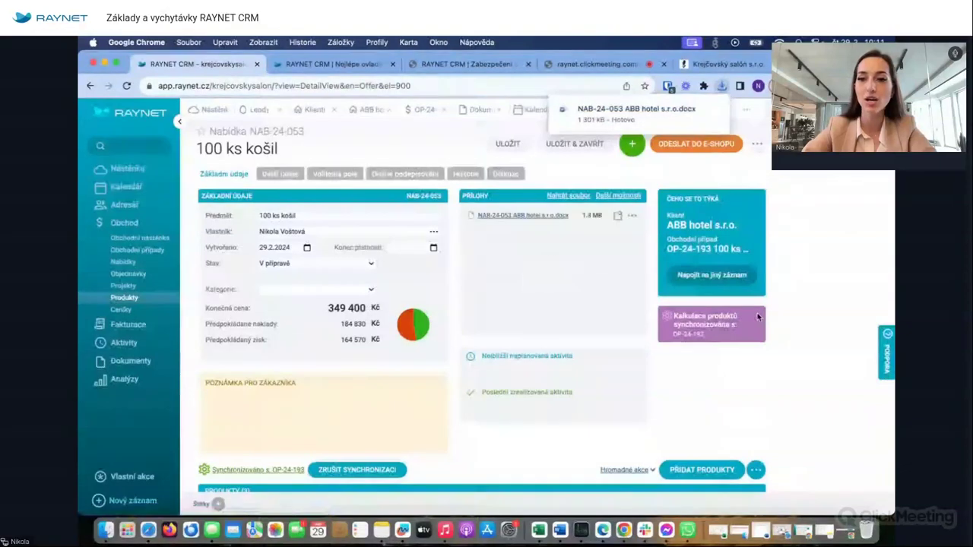
click(631, 112)
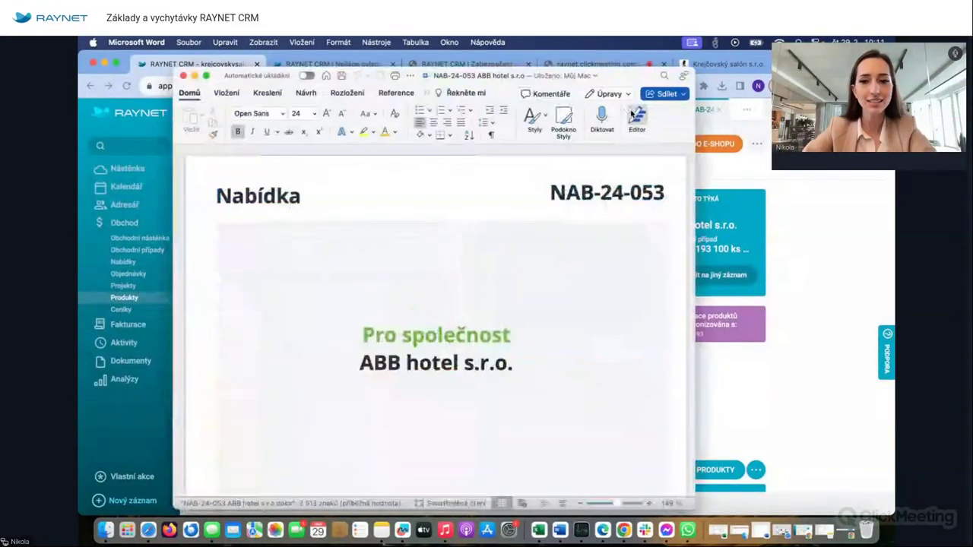
- Check the document's name and location, then move the Word window up and widen it
click(564, 76)
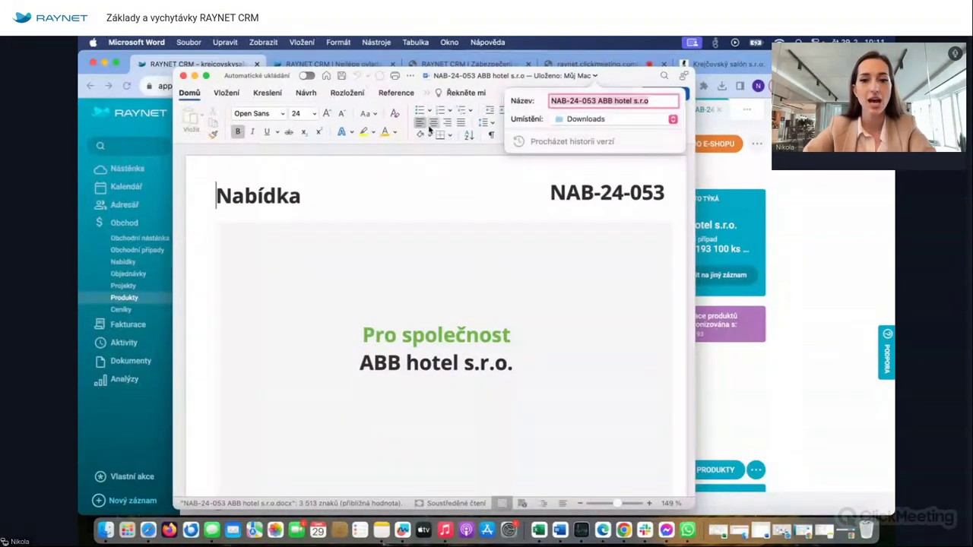
click(419, 156)
drag(330, 67, 330, 50)
drag(694, 177, 803, 183)
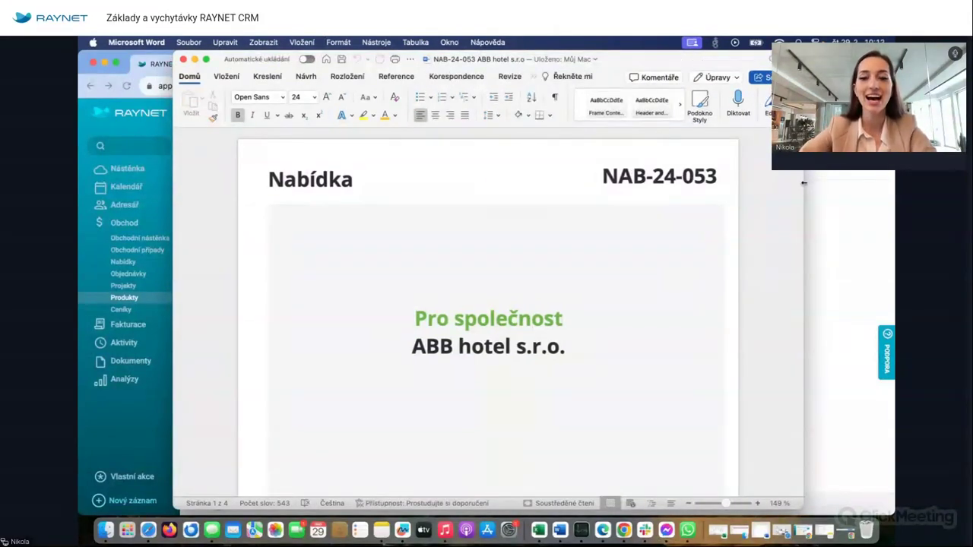
- Scroll through the branded offer pages down to the 'Nabídku vystavil' contact block
scroll(451, 277, down, 2)
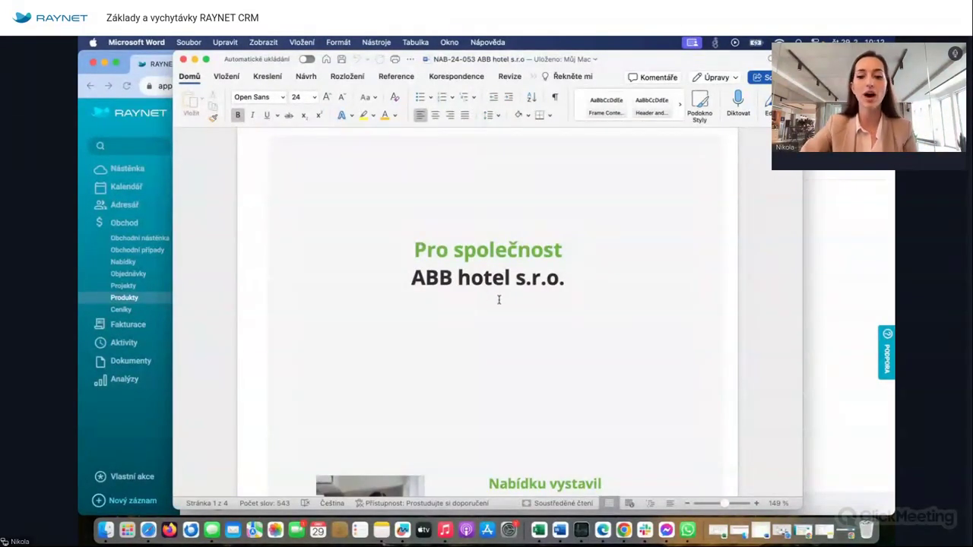
scroll(483, 346, down, 5)
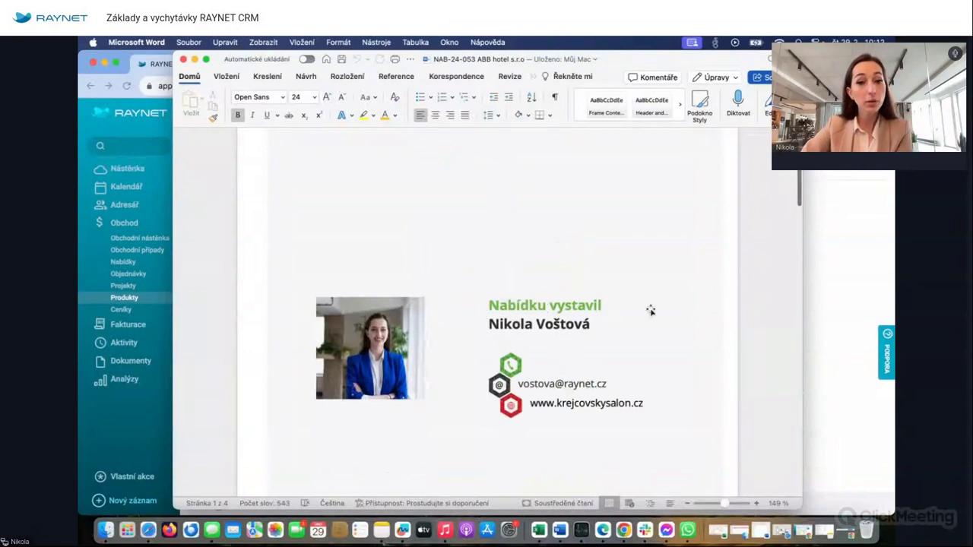
scroll(579, 327, down, 2)
scroll(579, 327, down, 1)
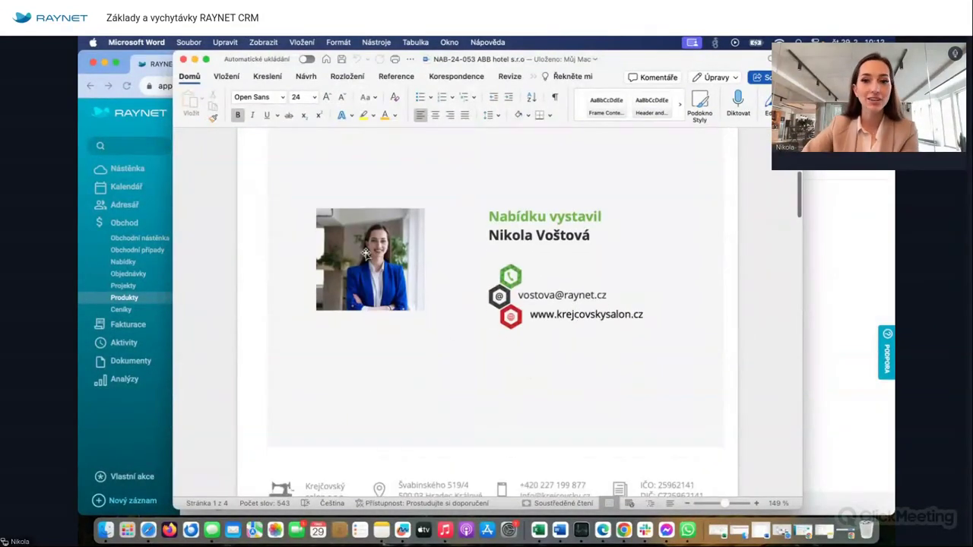
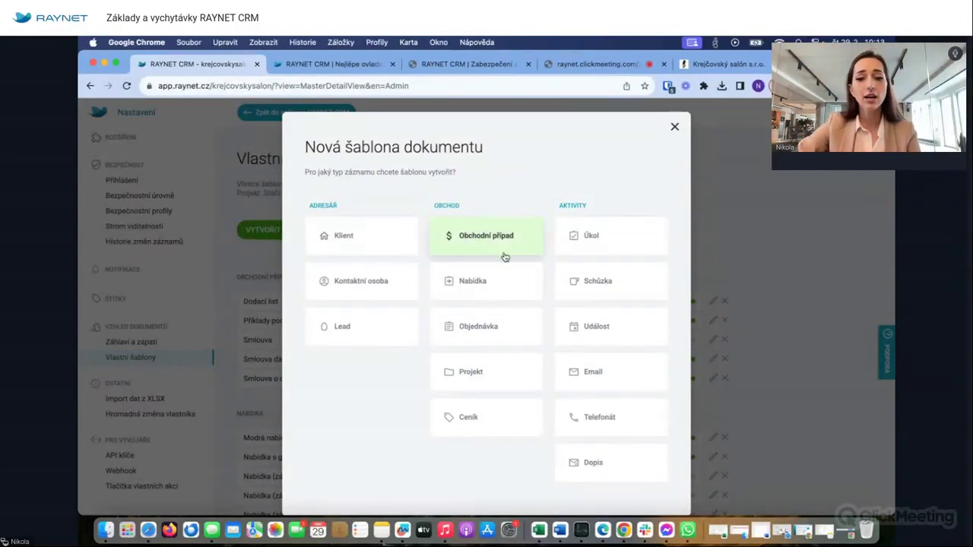
- Browse the offer template designs and pick Nabídka (základní) as a custom template
click(486, 285)
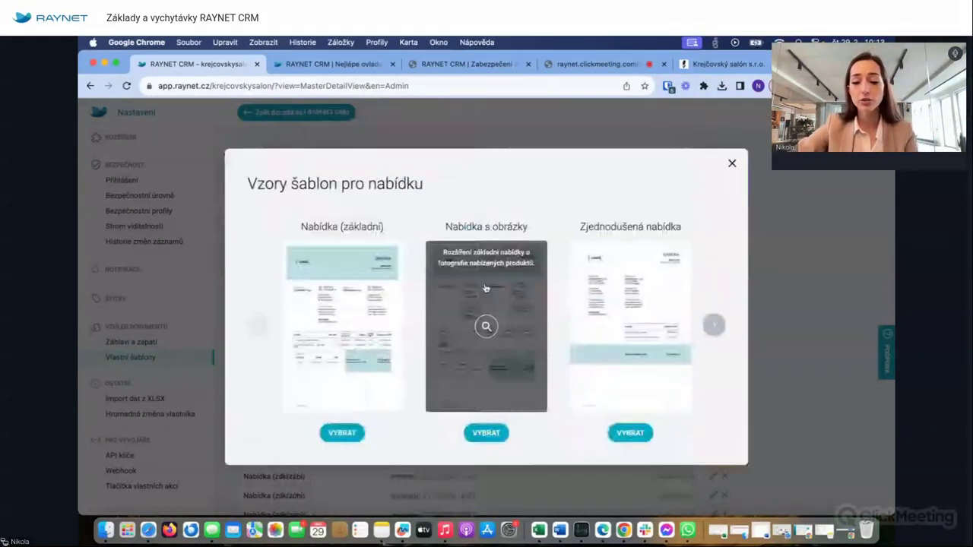
click(715, 326)
click(718, 328)
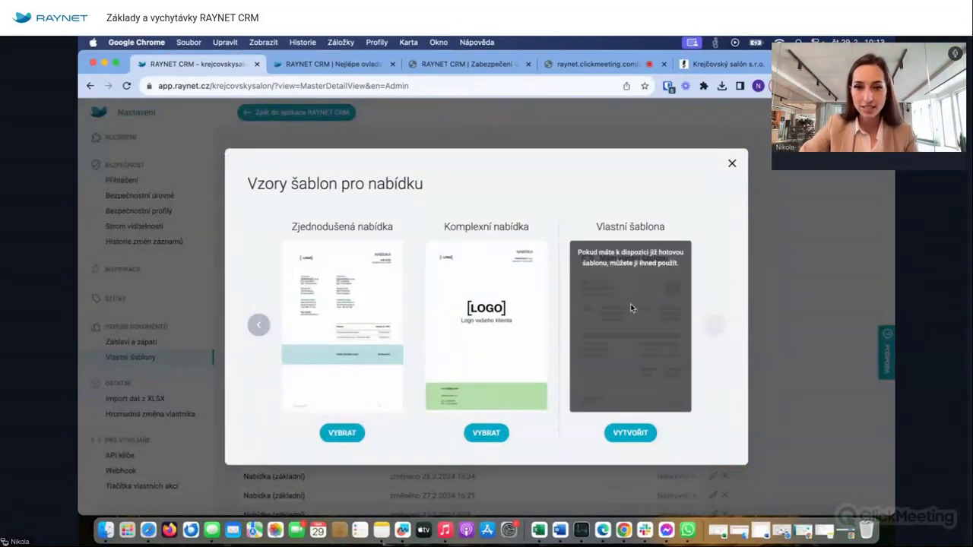
click(259, 326)
click(258, 326)
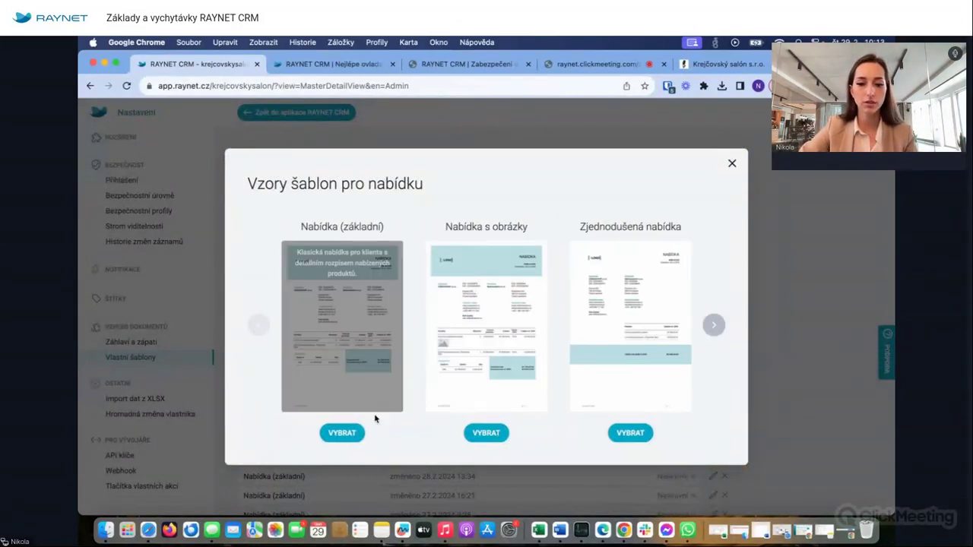
click(399, 295)
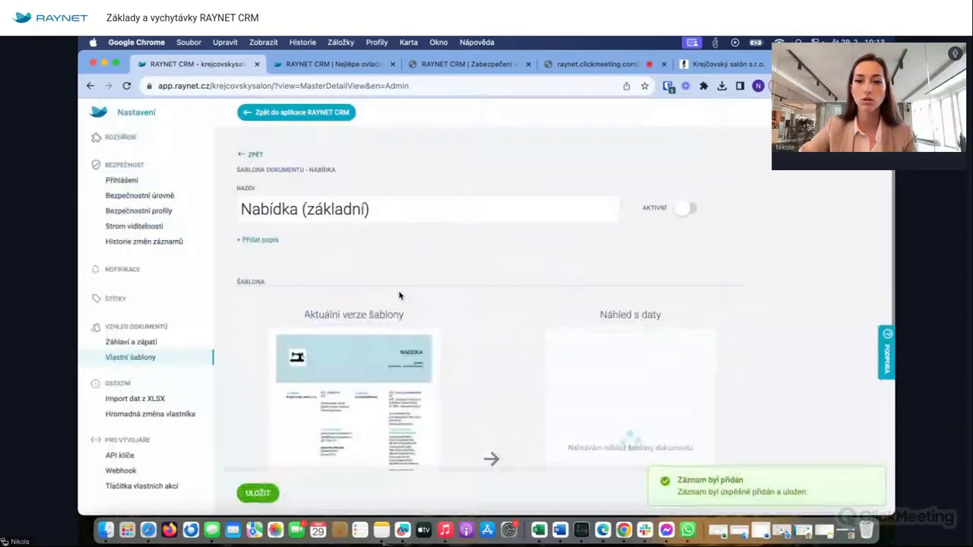
- Download the Nabídka (základní) template as a Word file and open it
scroll(365, 335, down, 5)
click(338, 352)
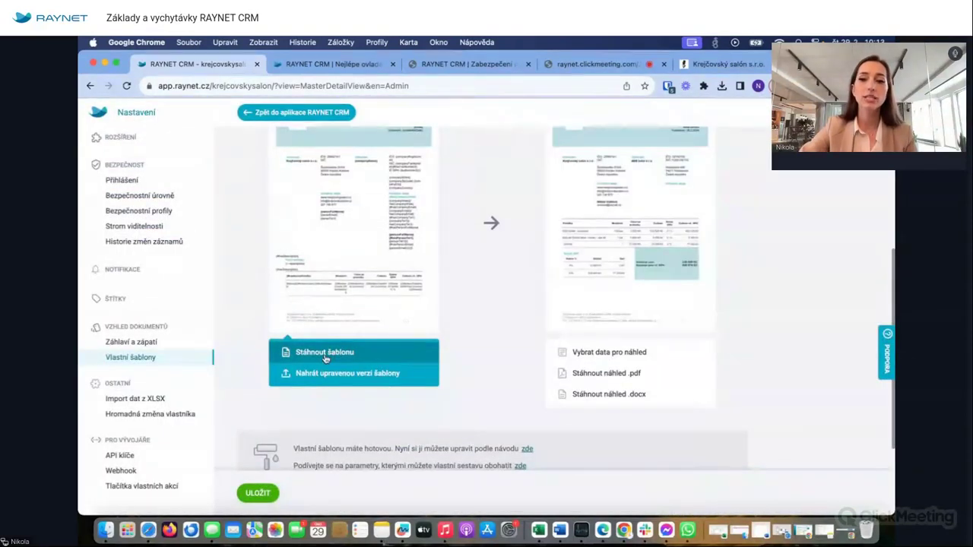
click(687, 102)
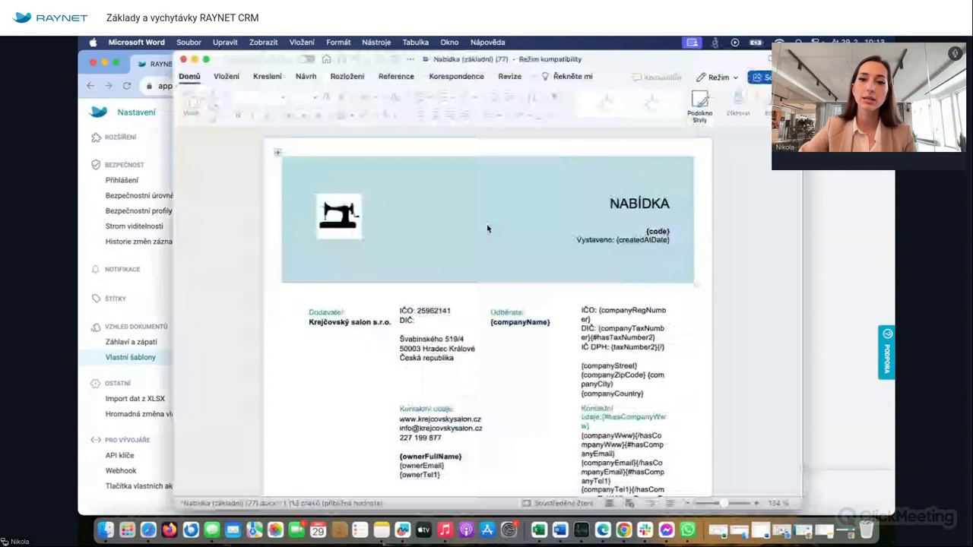
- Scroll through the template's placeholders, such as {companyName}, item rows, VAT breakdown and {totalAmount}
scroll(553, 305, down, 2)
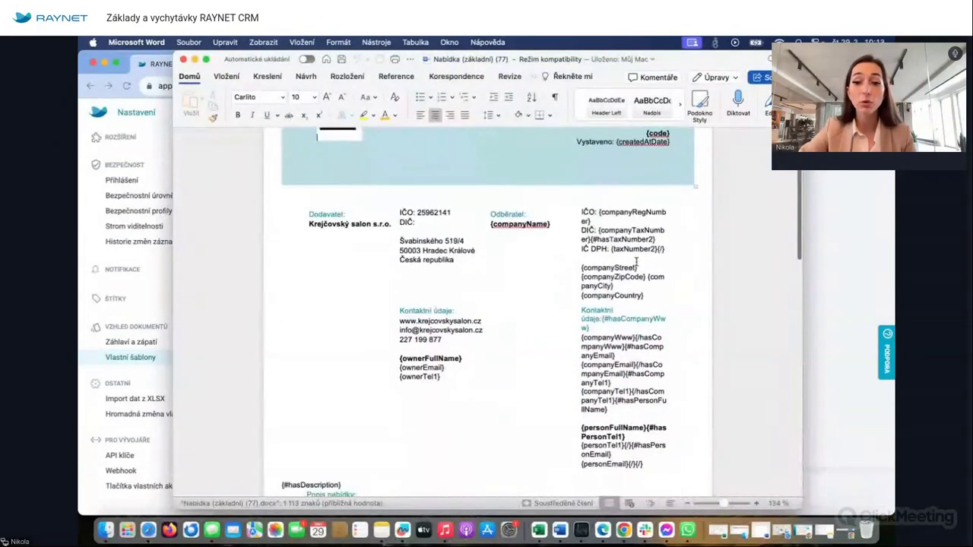
scroll(553, 304, up, 3)
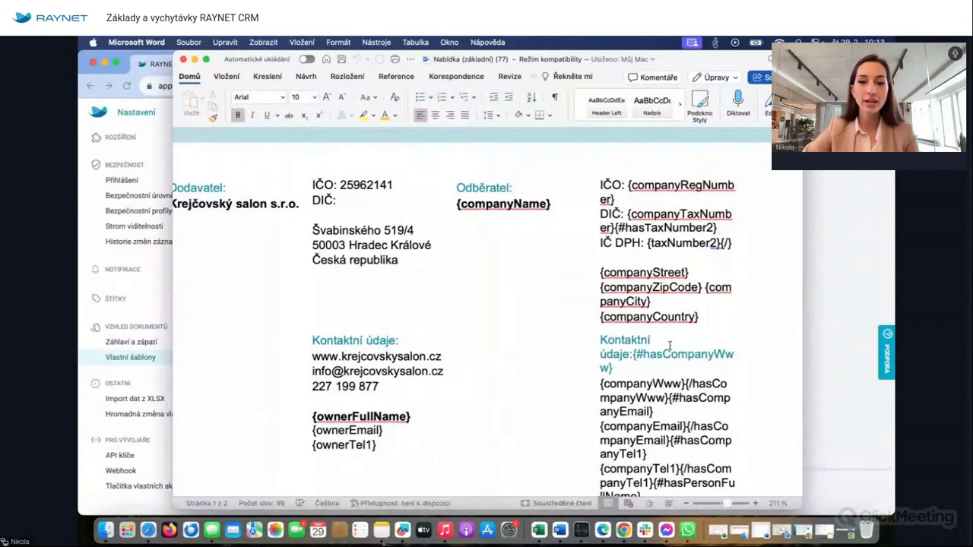
scroll(669, 345, down, 5)
scroll(670, 344, down, 7)
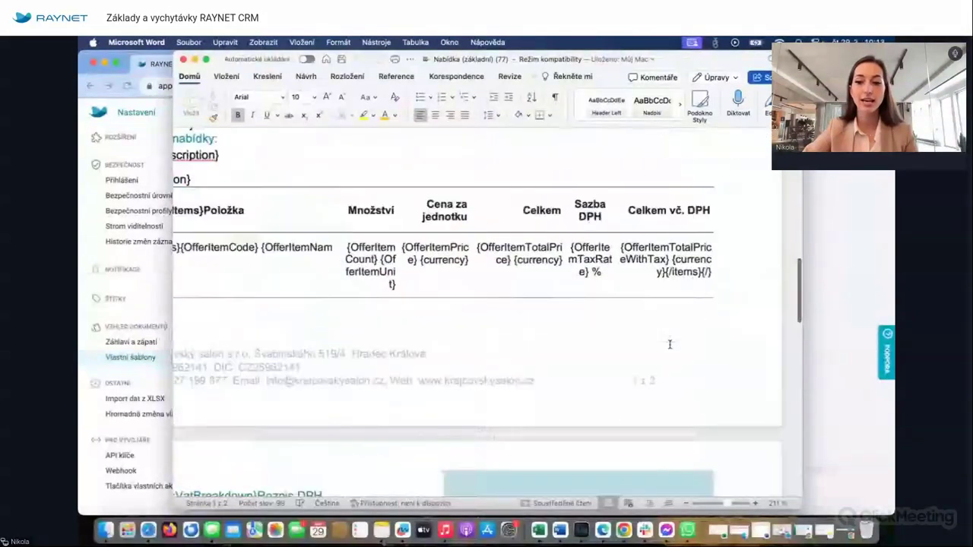
- Close the Word document, look over the Parametry šablony list, and go back to RAYNET CRM
click(183, 60)
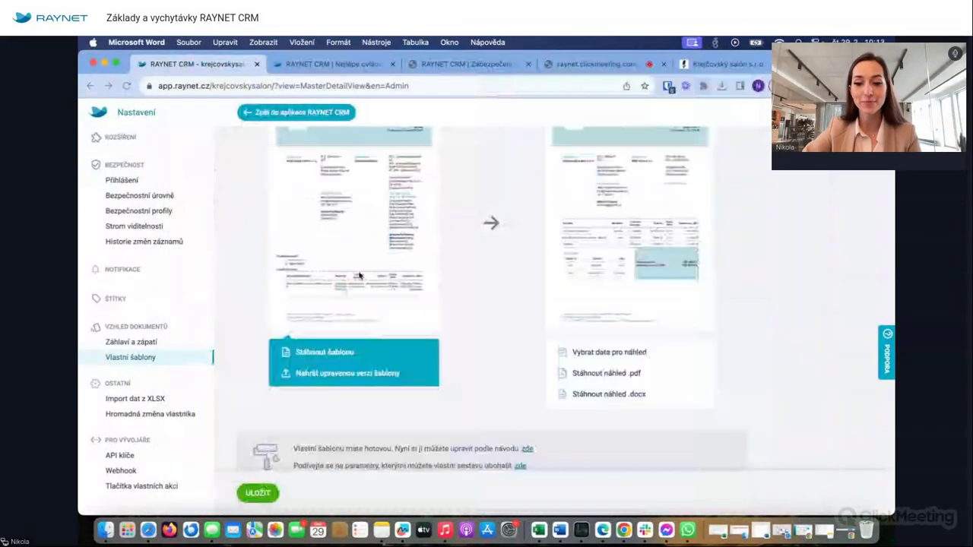
scroll(516, 364, down, 3)
click(520, 366)
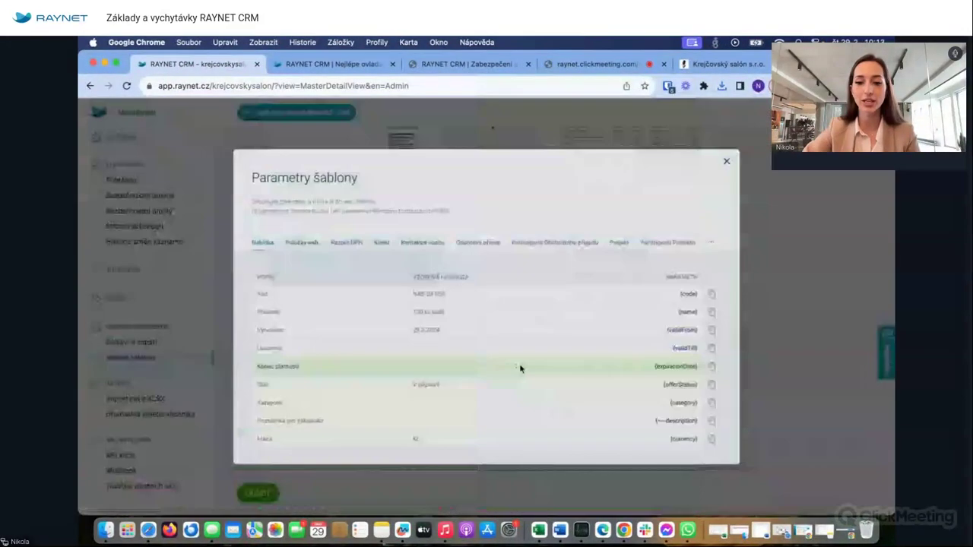
scroll(727, 425, down, 3)
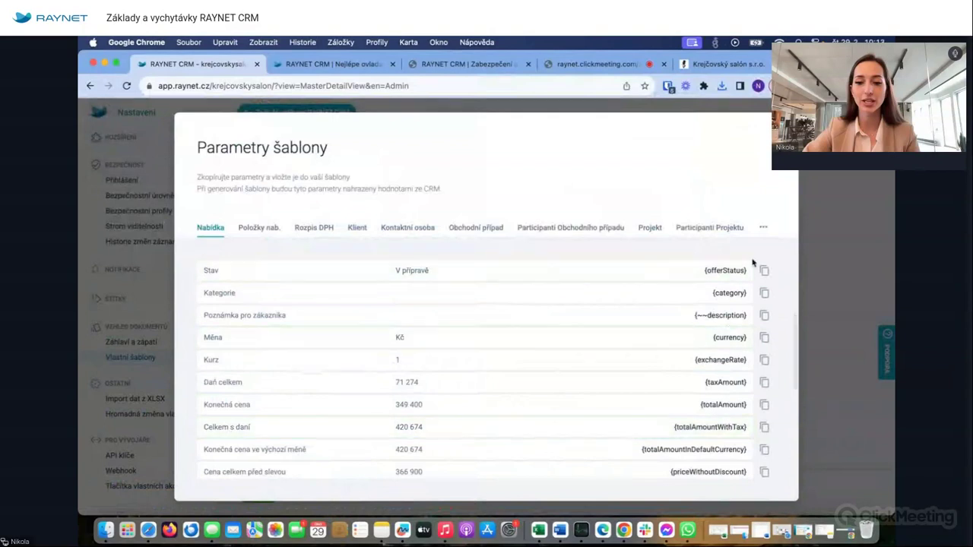
key(Escape)
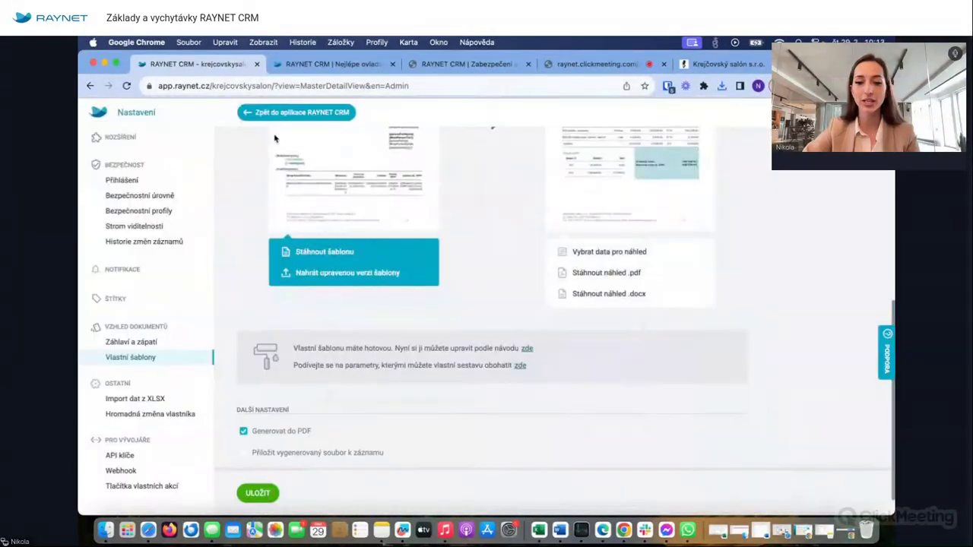
click(273, 112)
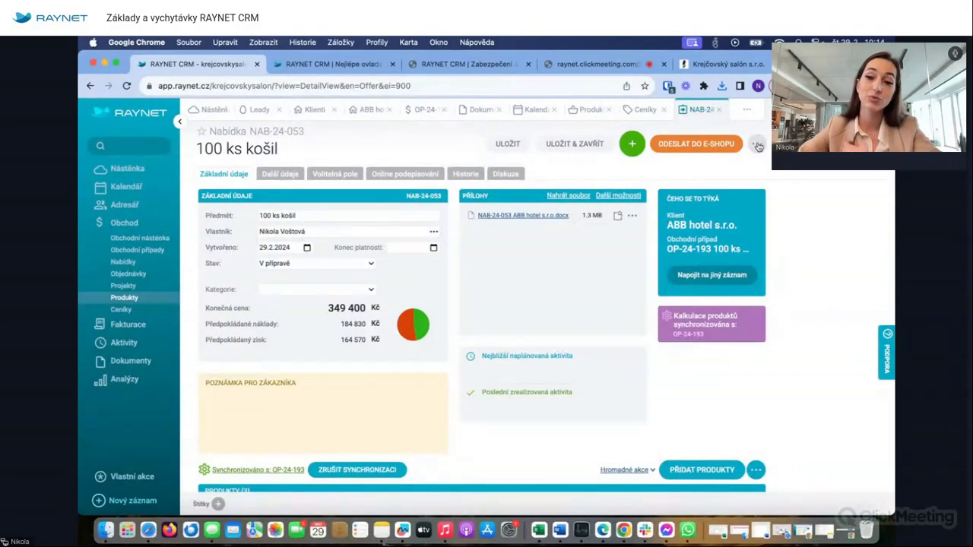
- Look at the Online podepisování options for offer NAB-24-053 without signing anything
click(388, 174)
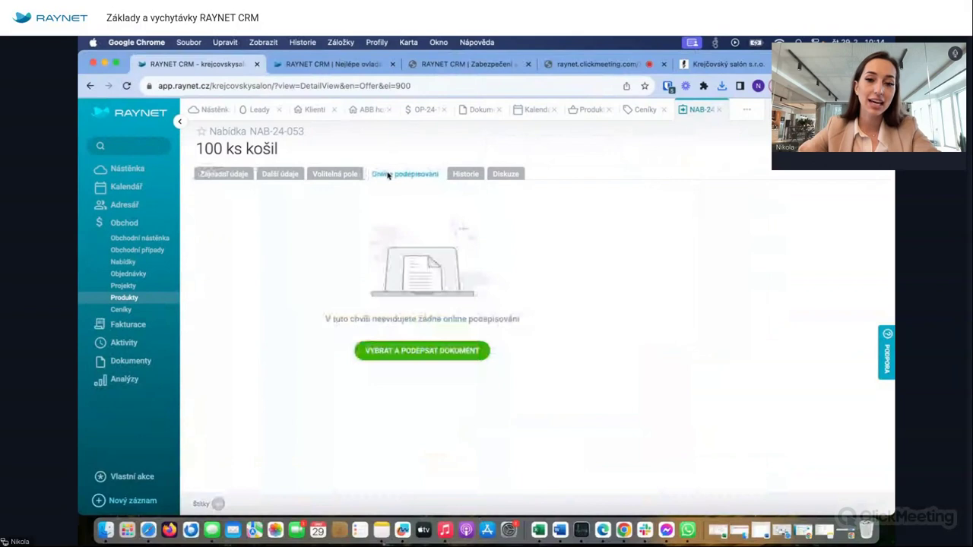
click(383, 354)
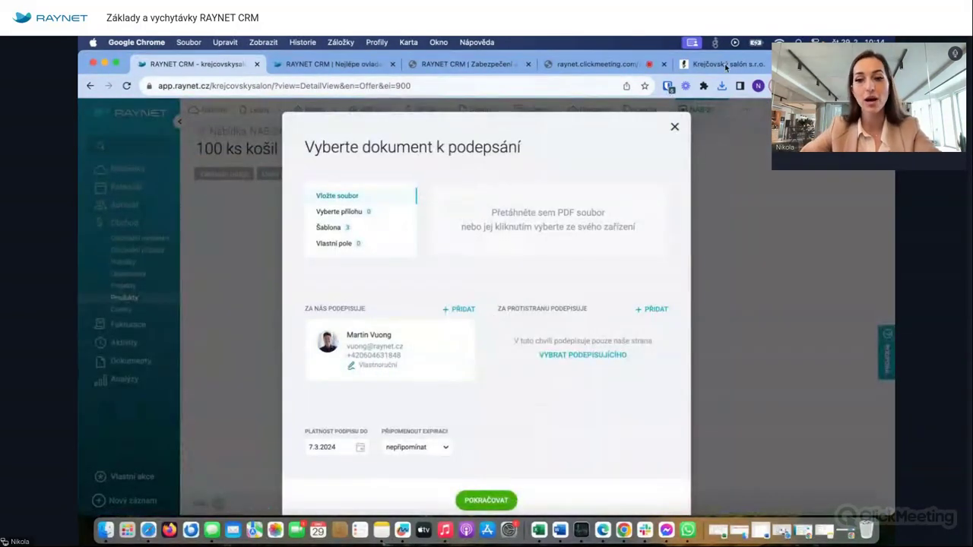
click(674, 128)
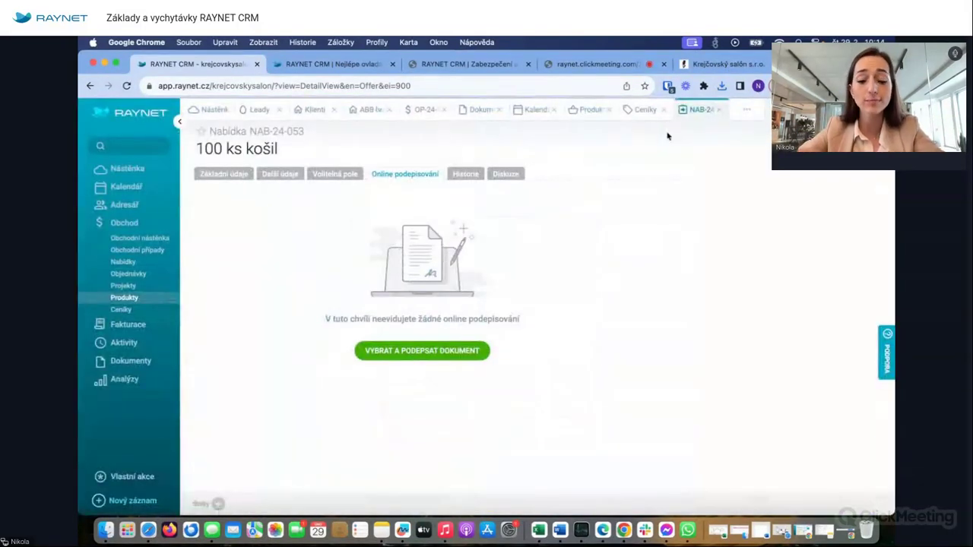
click(418, 350)
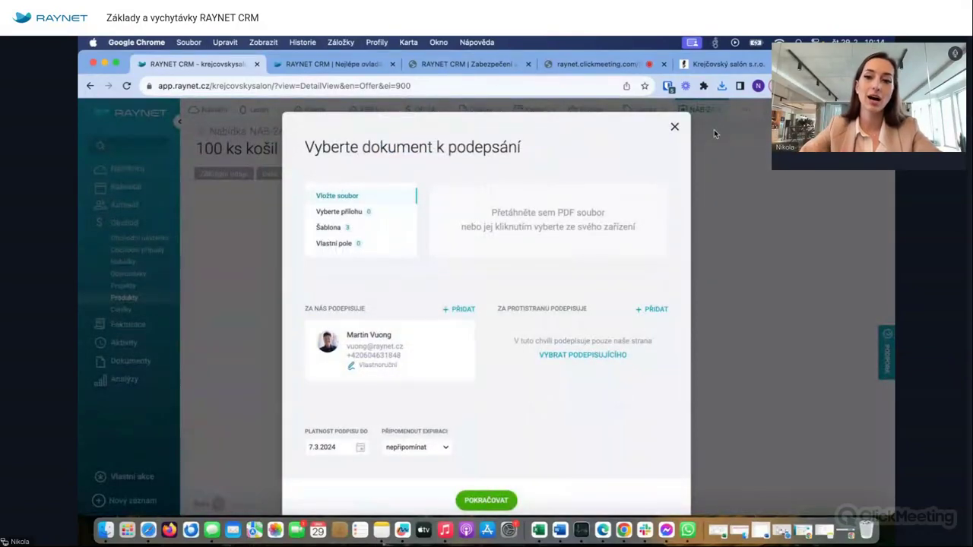
click(674, 128)
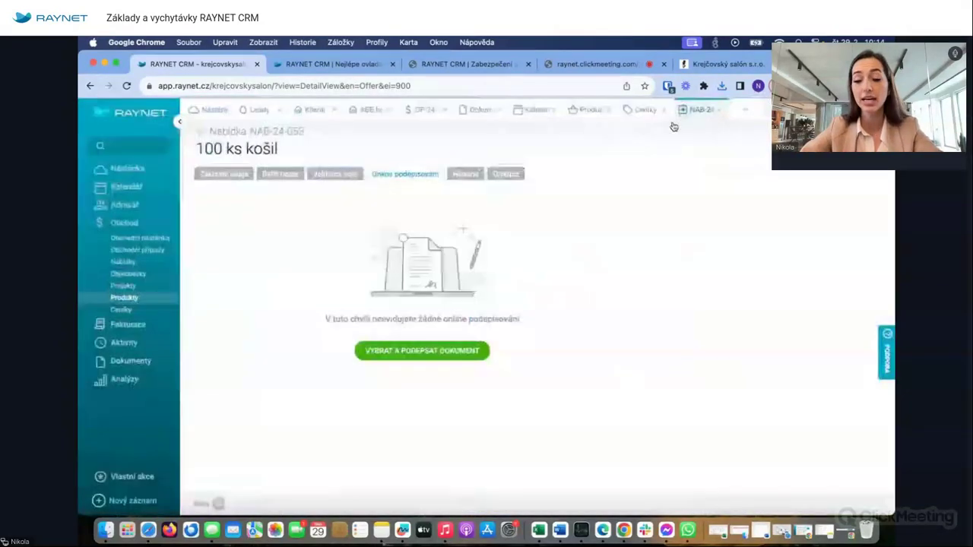
- Close the offer and add and save a new order from business case OP-24-193
click(717, 111)
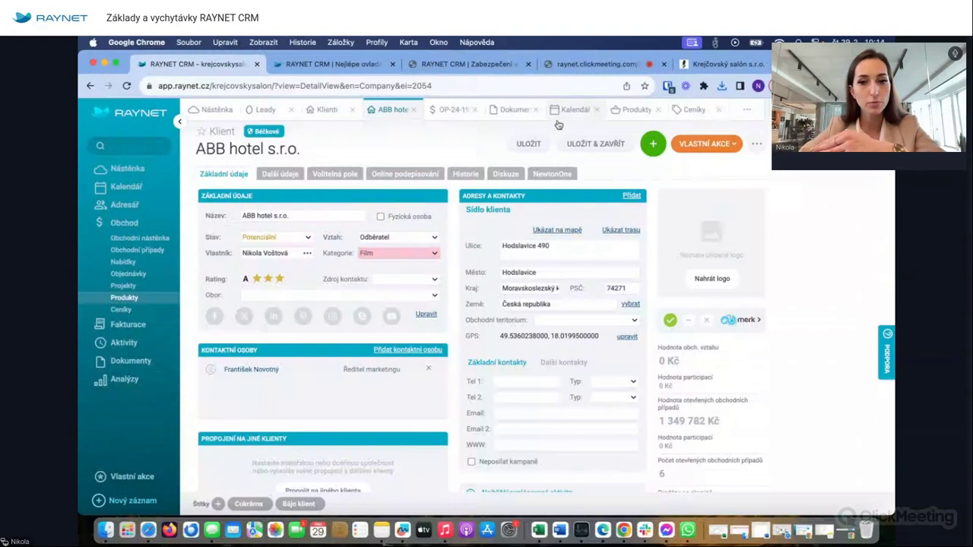
click(454, 110)
scroll(413, 303, down, 5)
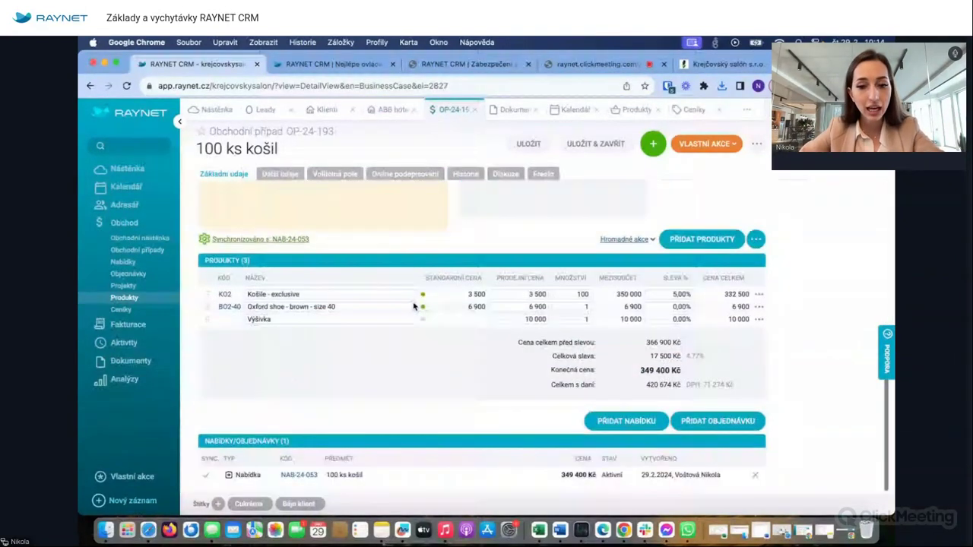
click(748, 424)
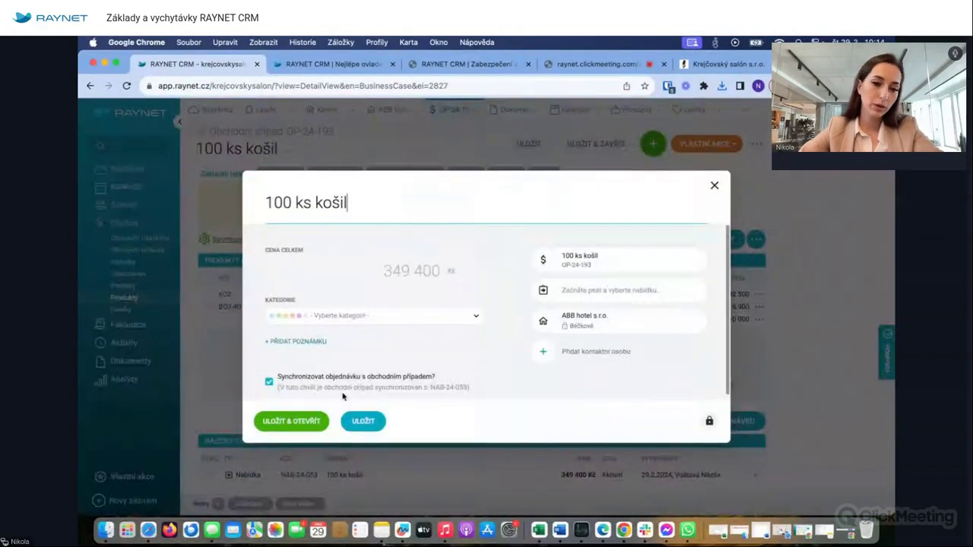
click(363, 421)
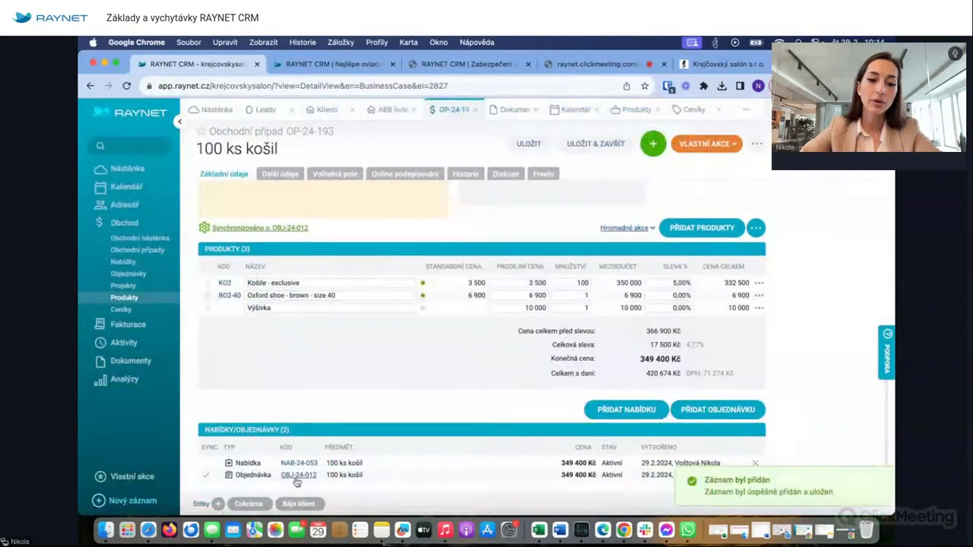
- Look over order OBJ-24-012 and its more-actions menu, then go back to OP-24-193
click(297, 477)
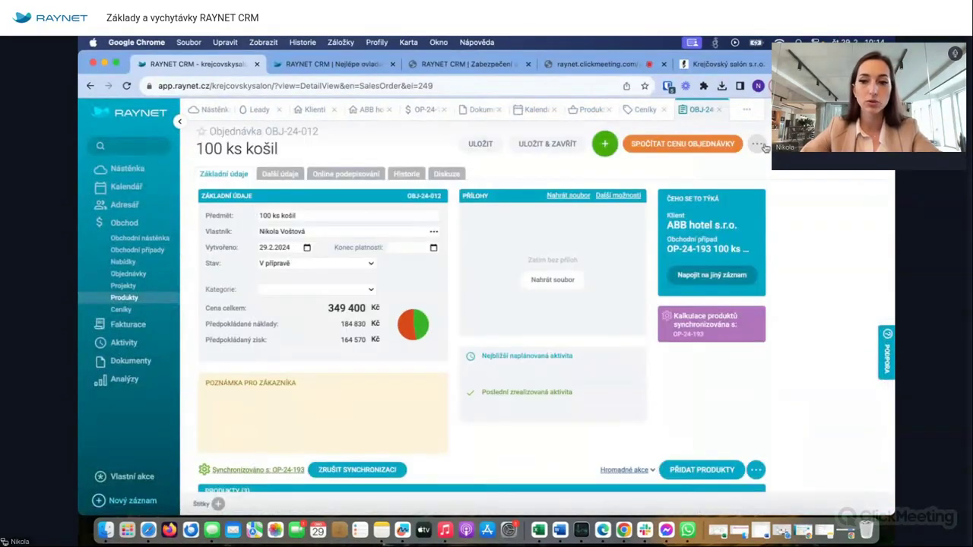
click(756, 143)
mouse_move(753, 275)
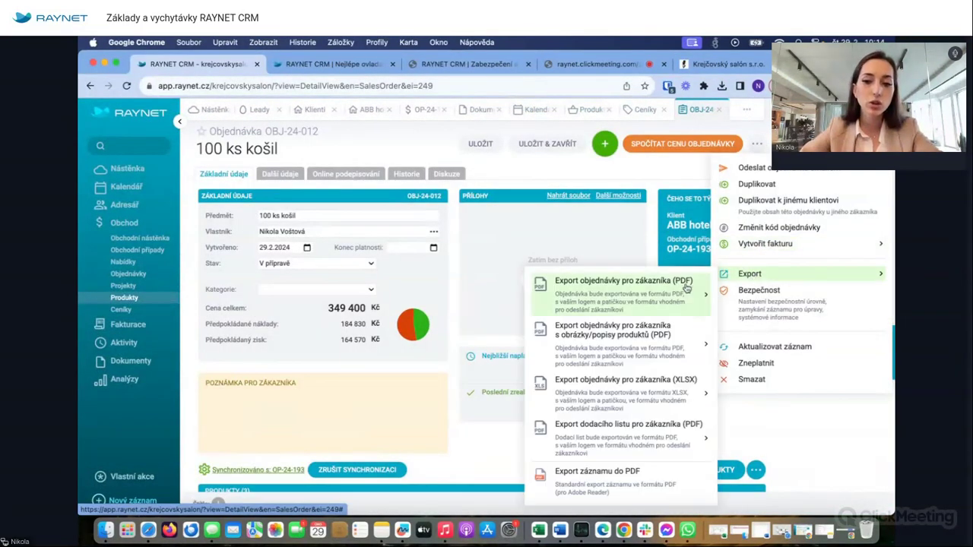
mouse_move(687, 287)
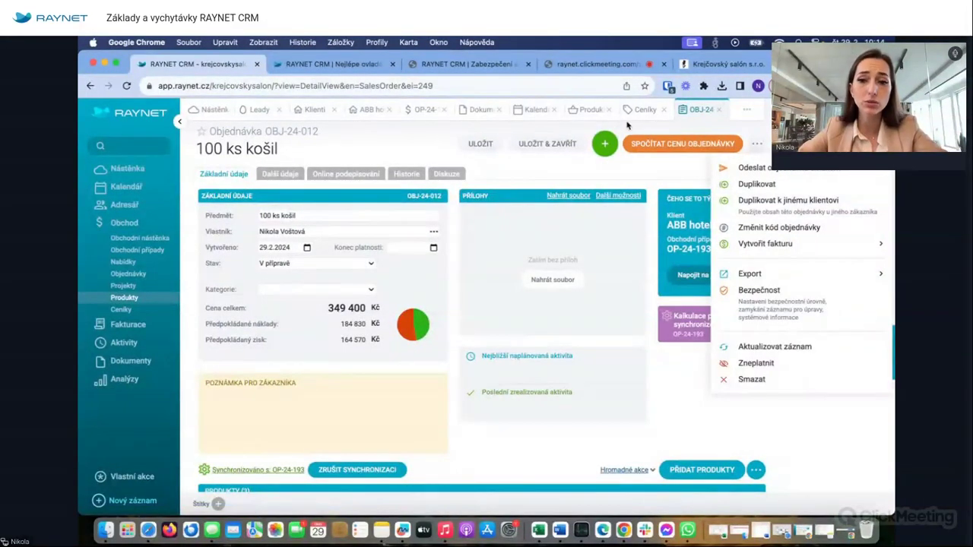
click(419, 112)
- Export offer NAB-24-053 as a customer PDF in the chosen language
click(300, 462)
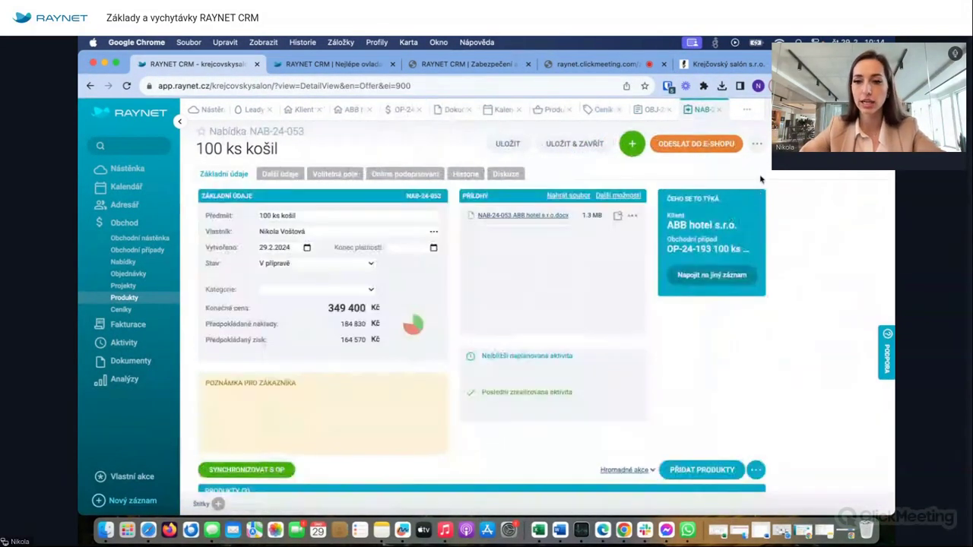
click(756, 144)
mouse_move(688, 268)
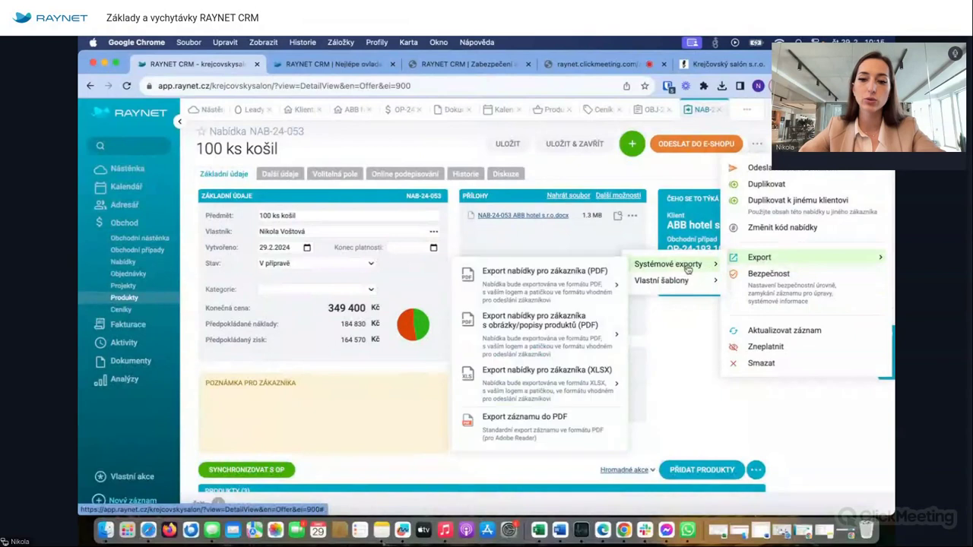
click(551, 289)
click(638, 121)
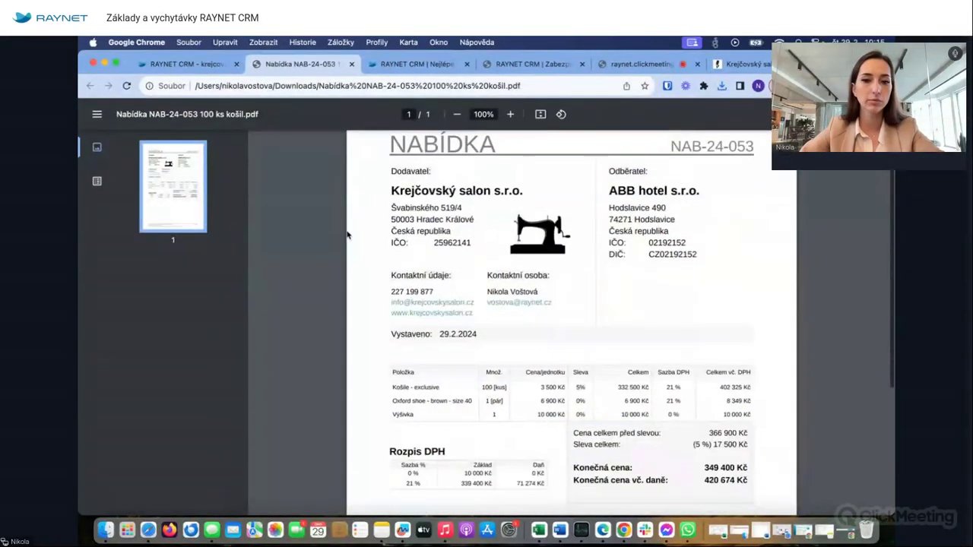
- Scroll through the offer PDF and close it to return to the CRM
scroll(617, 328, down, 5)
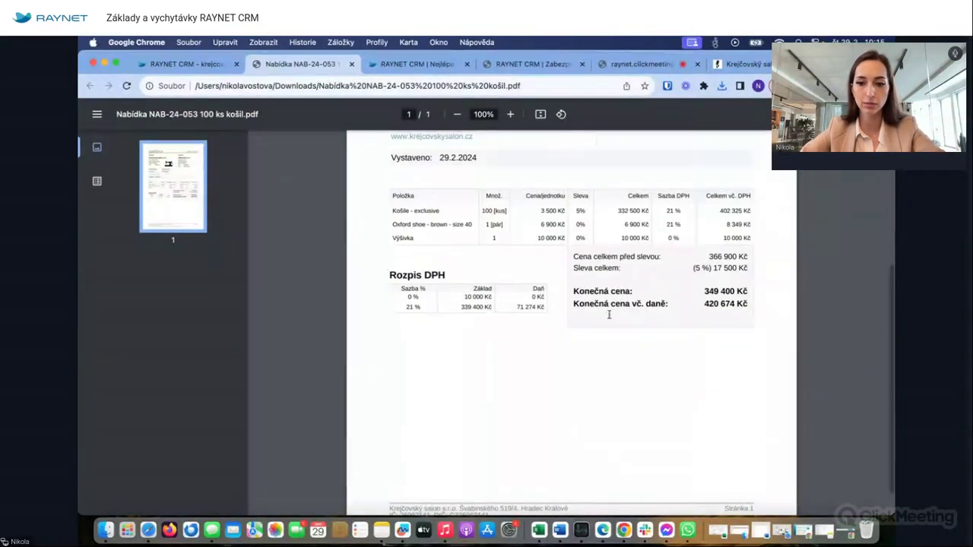
scroll(608, 317, down, 2)
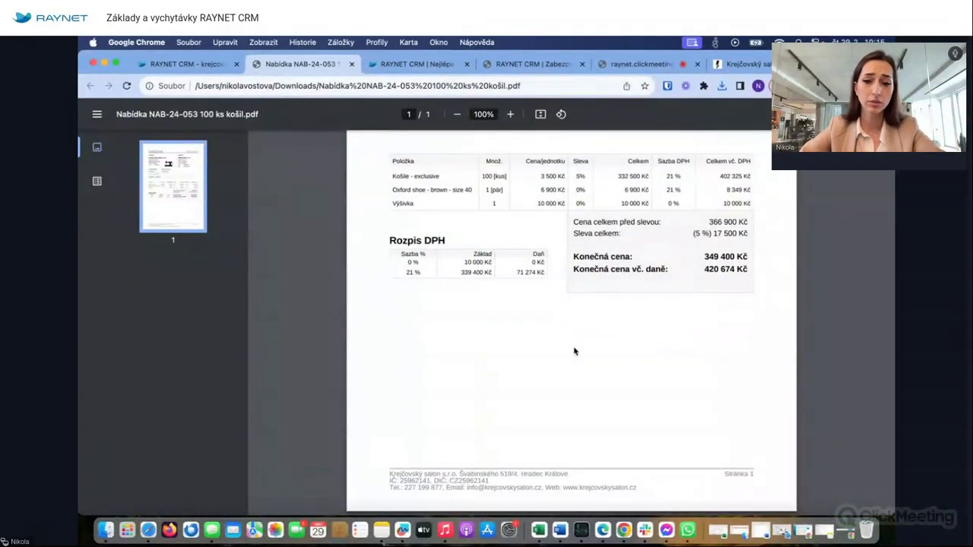
click(351, 64)
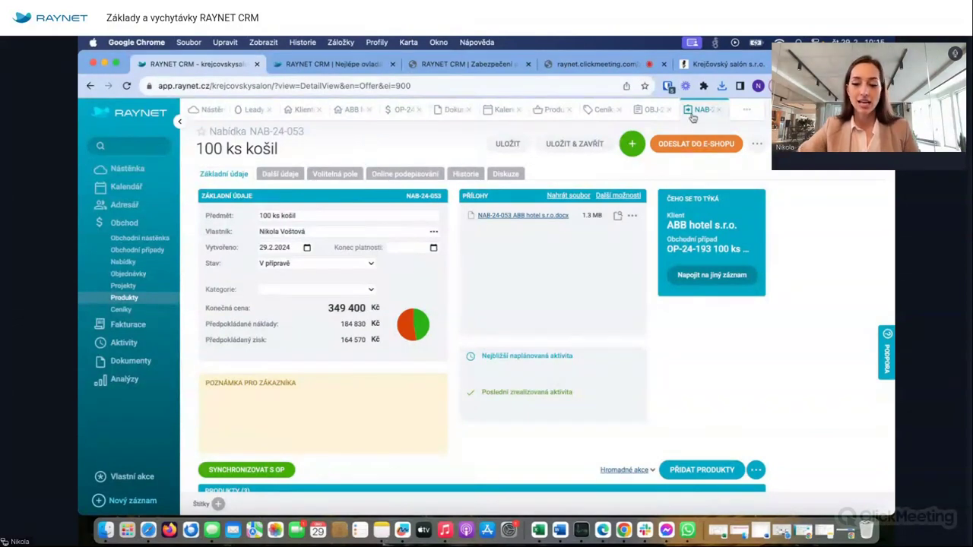
- Close offer NAB-24-053 and go back to the 100 ks košil deal OP-24-193
click(715, 109)
scroll(446, 332, up, 3)
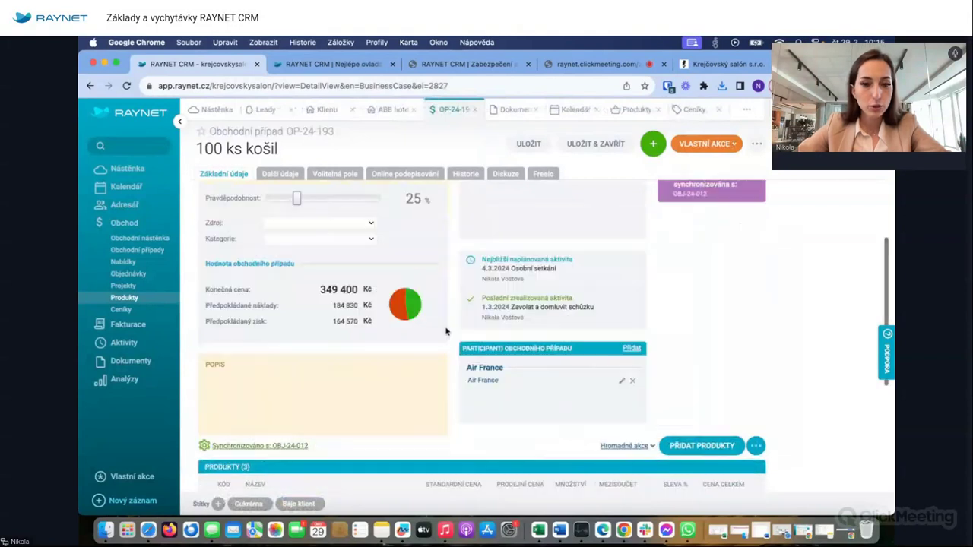
scroll(446, 332, up, 2)
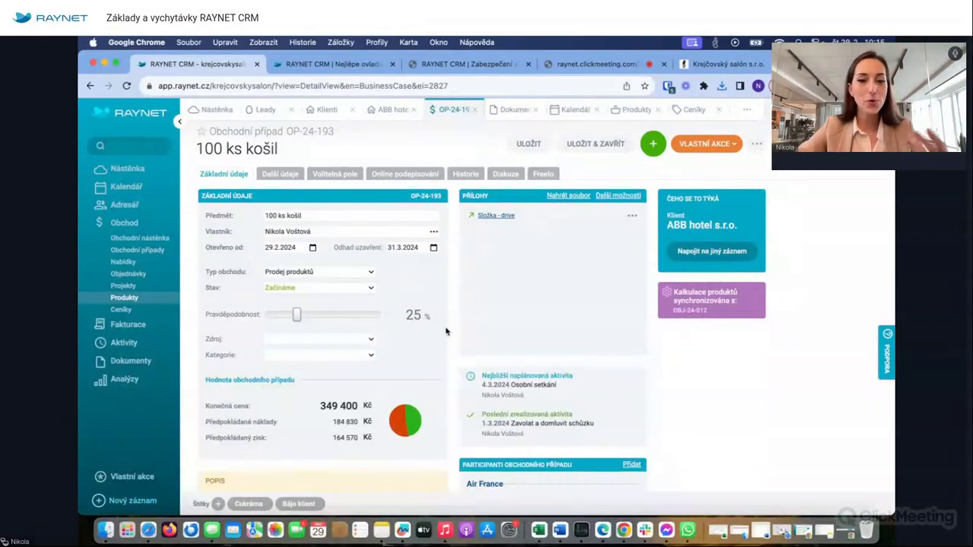
- Check the deal's Stav options without changing them, then go to Obchodní nástěnka
click(289, 293)
click(429, 304)
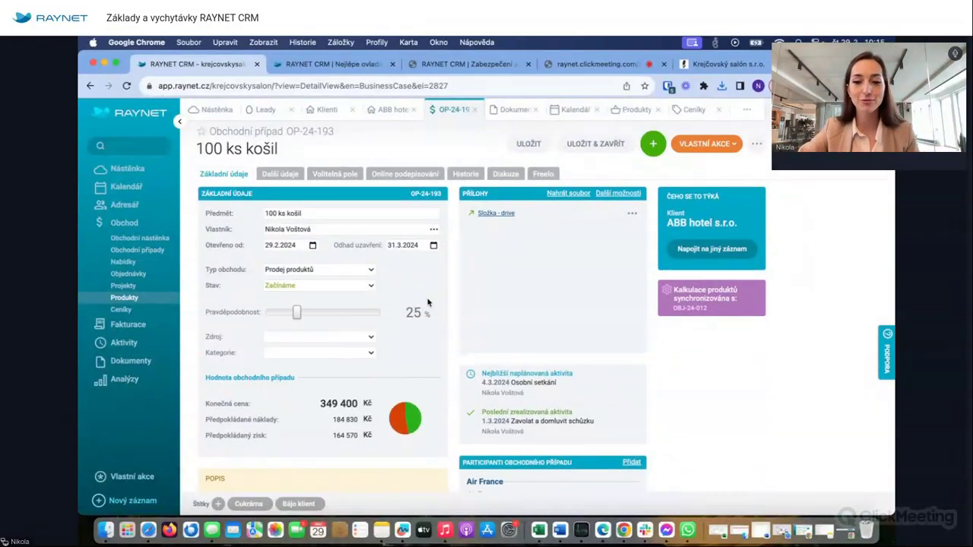
scroll(427, 303, down, 6)
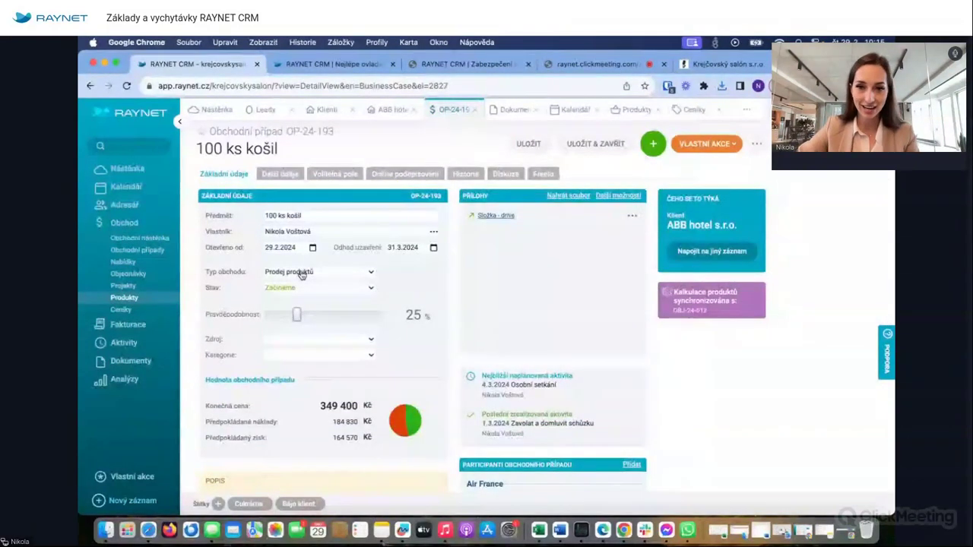
click(148, 240)
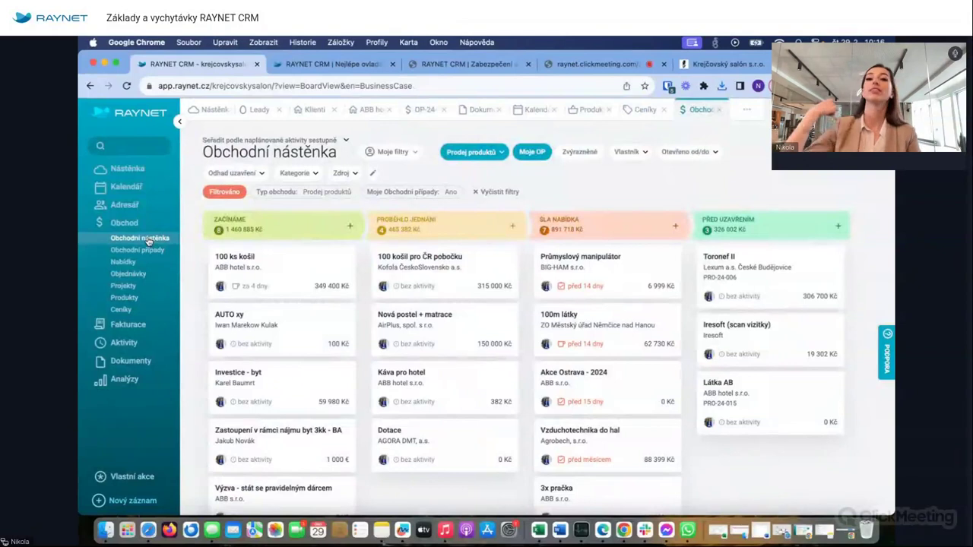
- Filter the board to Prodej produktů after trying Reklamace, and turn off Moje OP
click(471, 151)
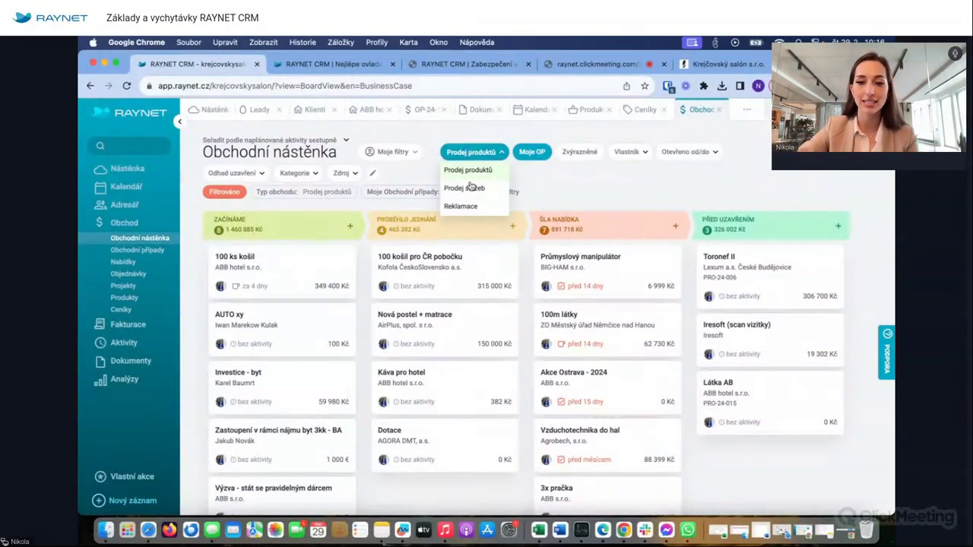
click(466, 208)
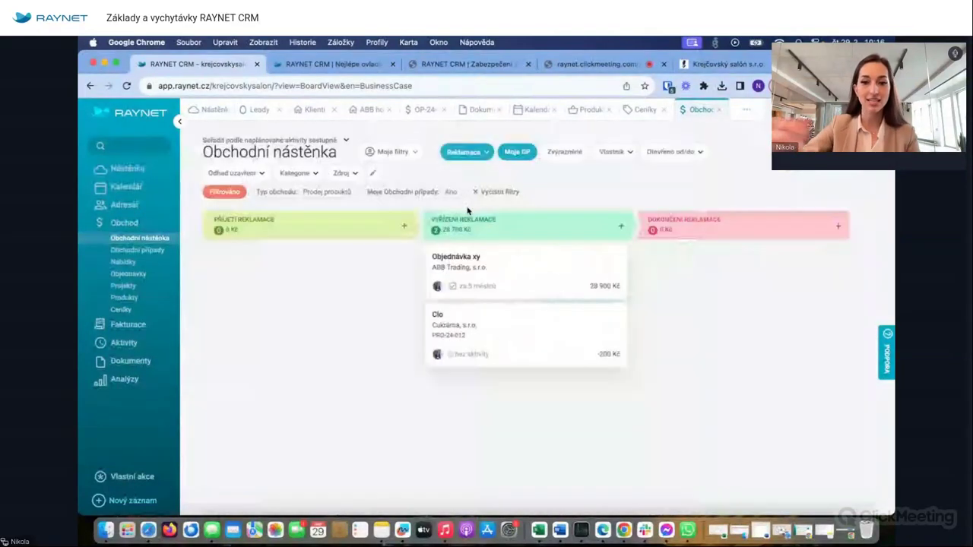
click(480, 153)
click(468, 170)
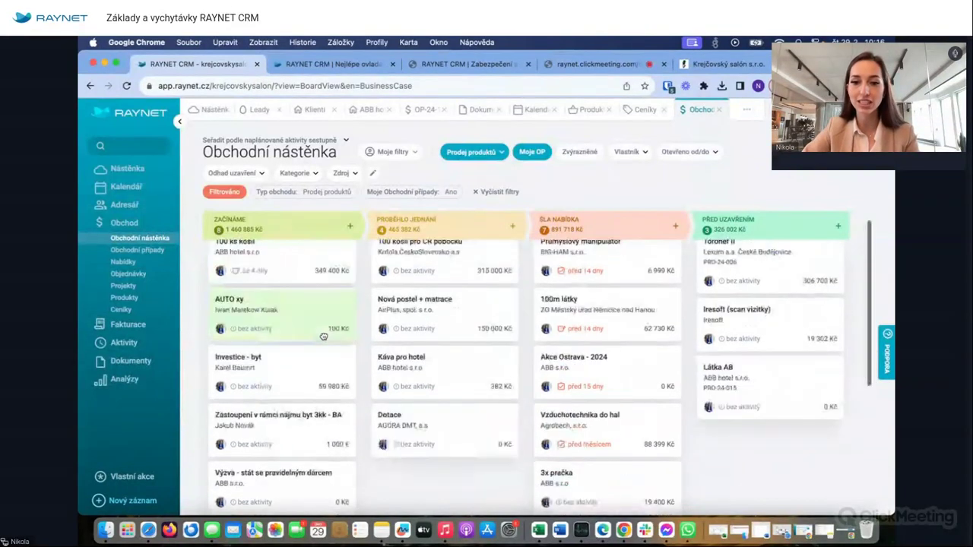
click(531, 153)
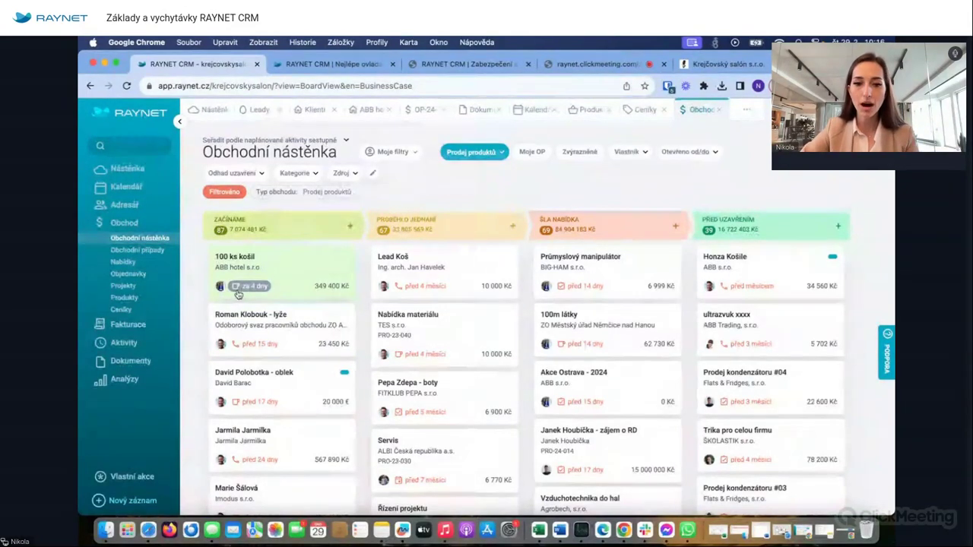
- View the planned meeting on the 100 ks košil card, then scroll through the board
click(237, 292)
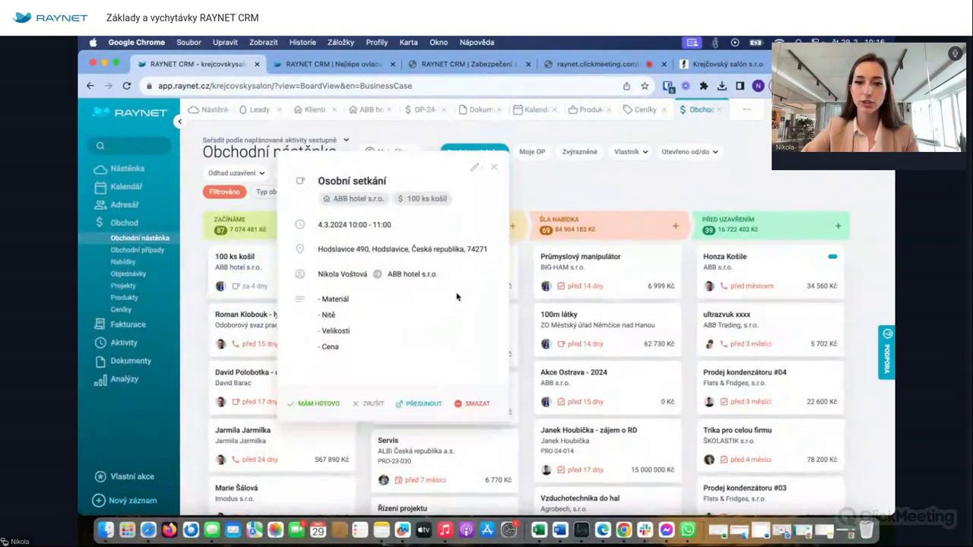
click(494, 170)
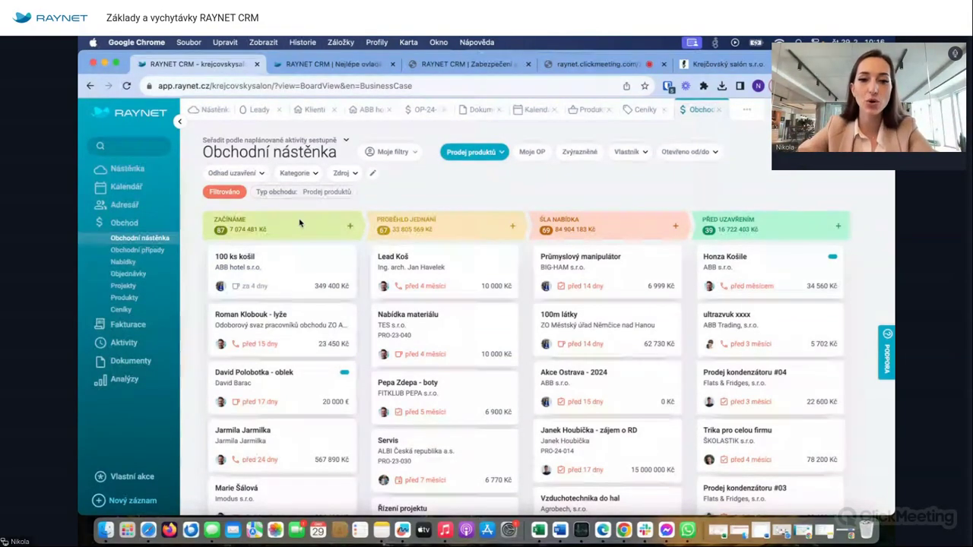
scroll(281, 369, down, 5)
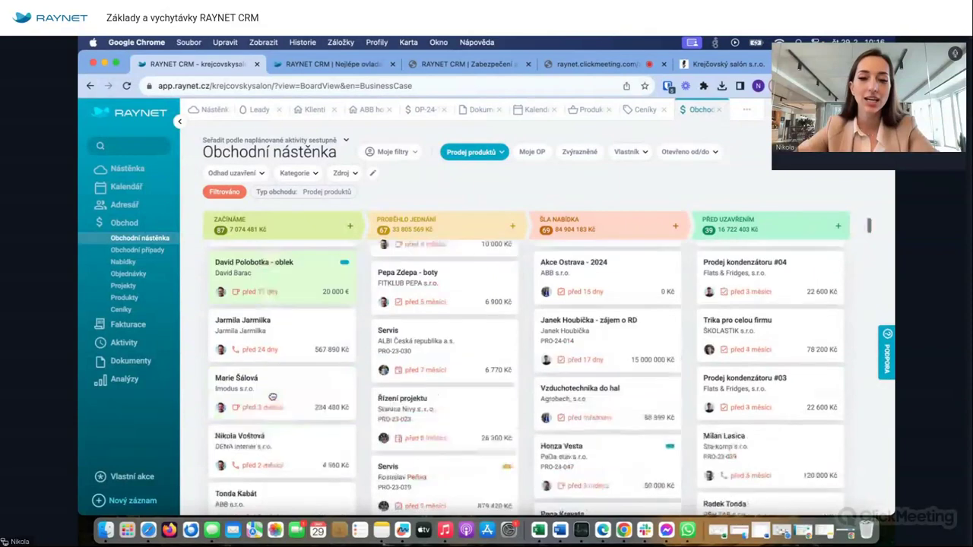
scroll(272, 396, down, 8)
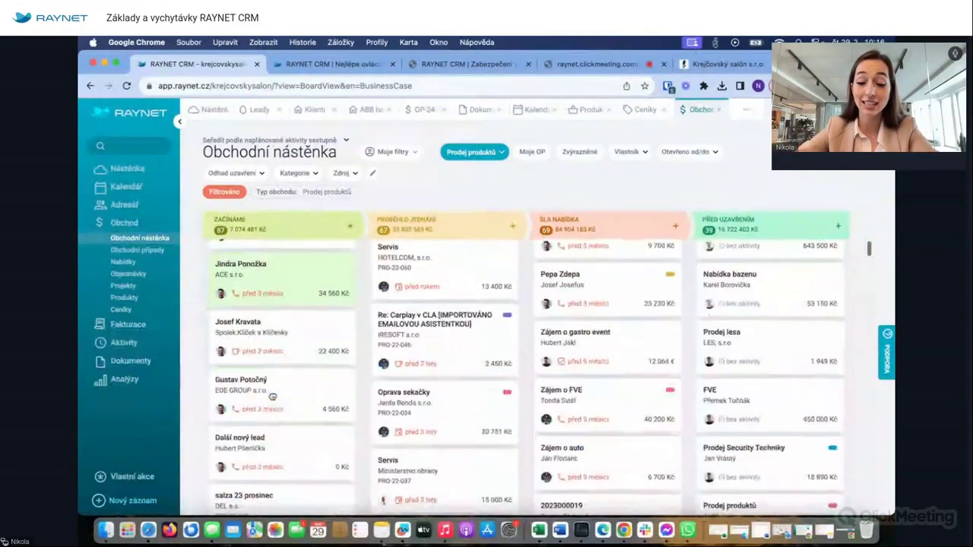
scroll(235, 330, up, 1)
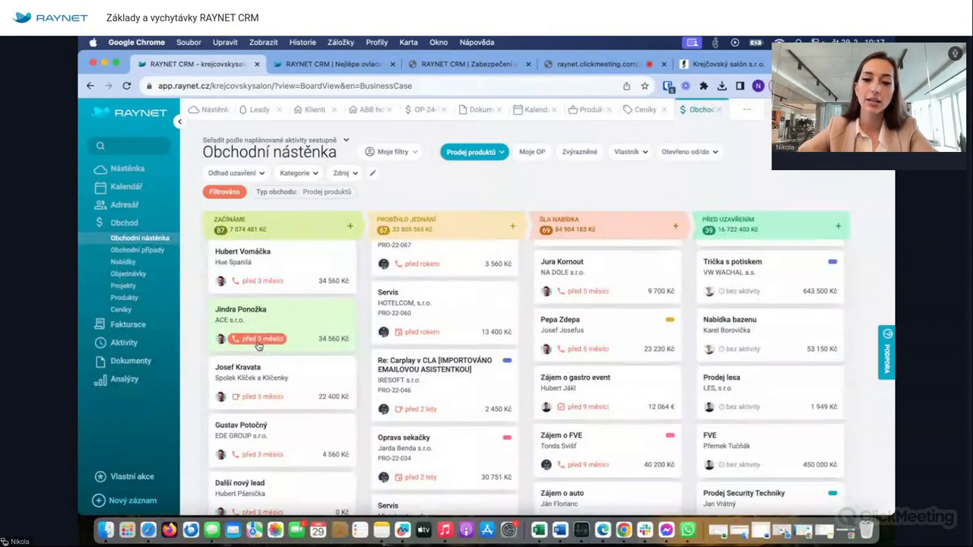
scroll(259, 346, down, 15)
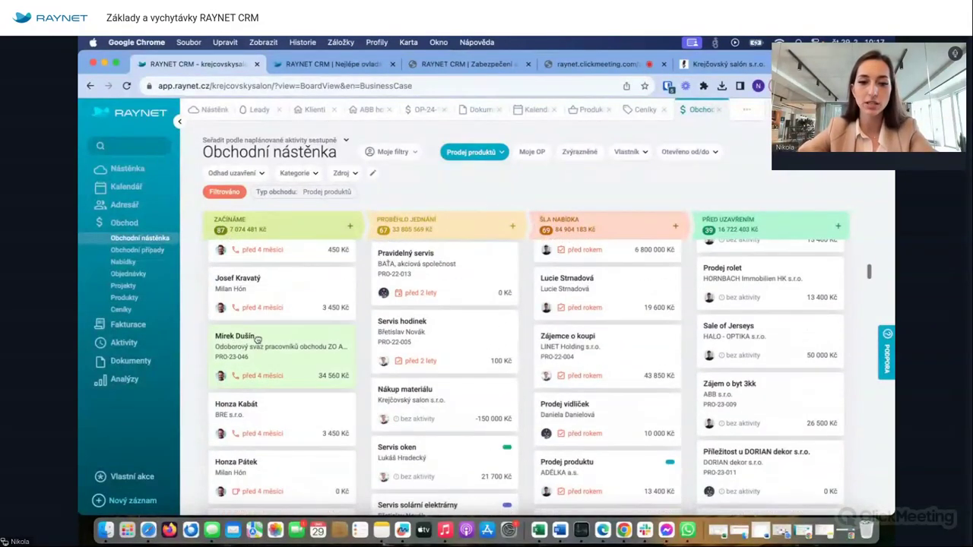
scroll(258, 340, up, 2)
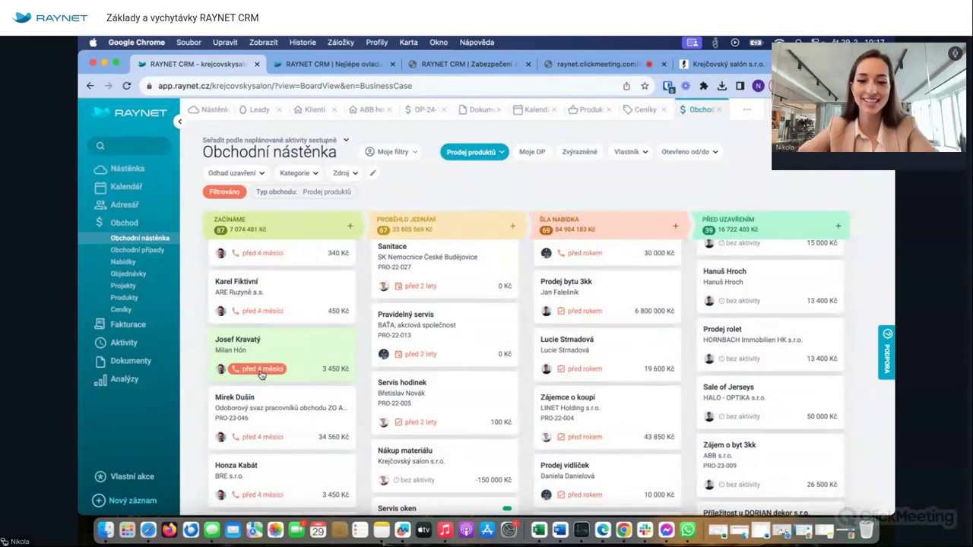
scroll(260, 374, up, 10)
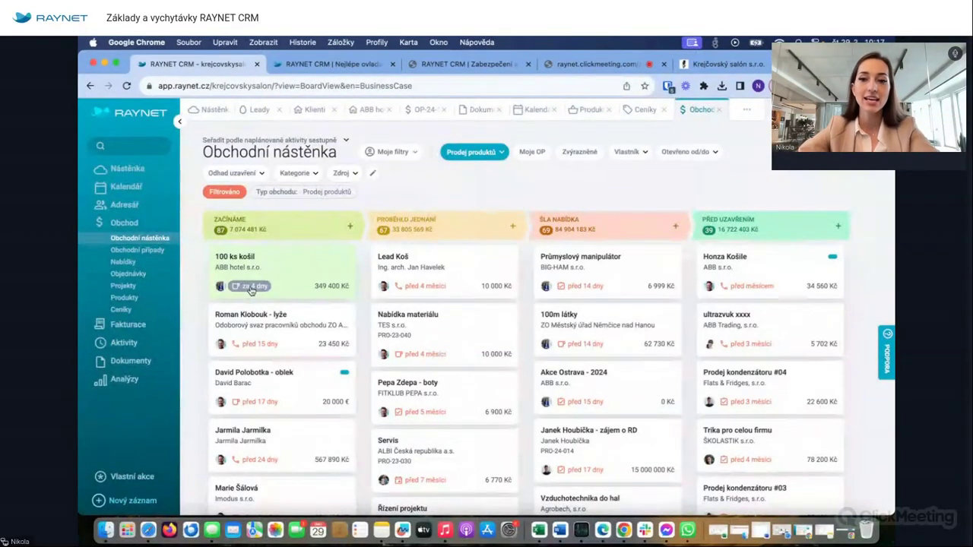
- Set the 100 ks košil deal's stage to Probíhá jednání and save
click(250, 291)
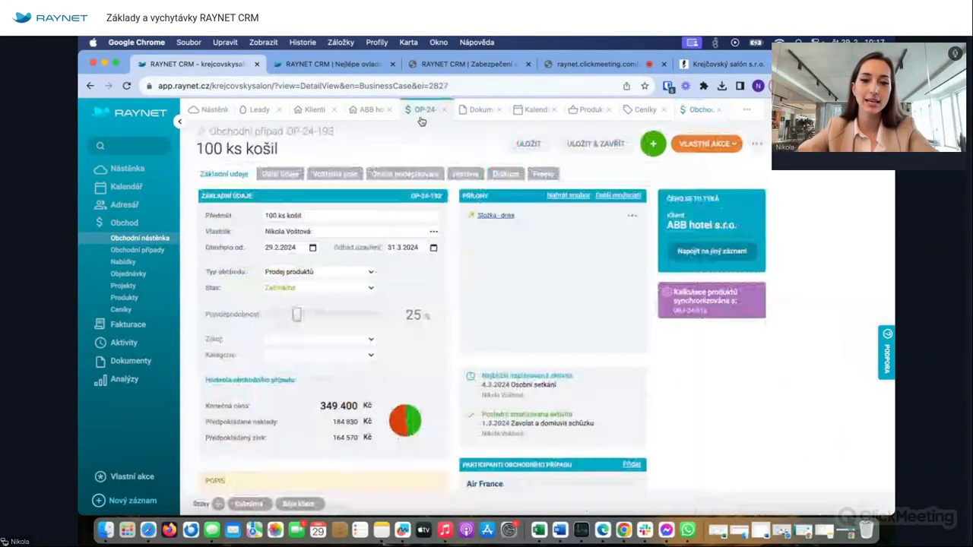
click(340, 290)
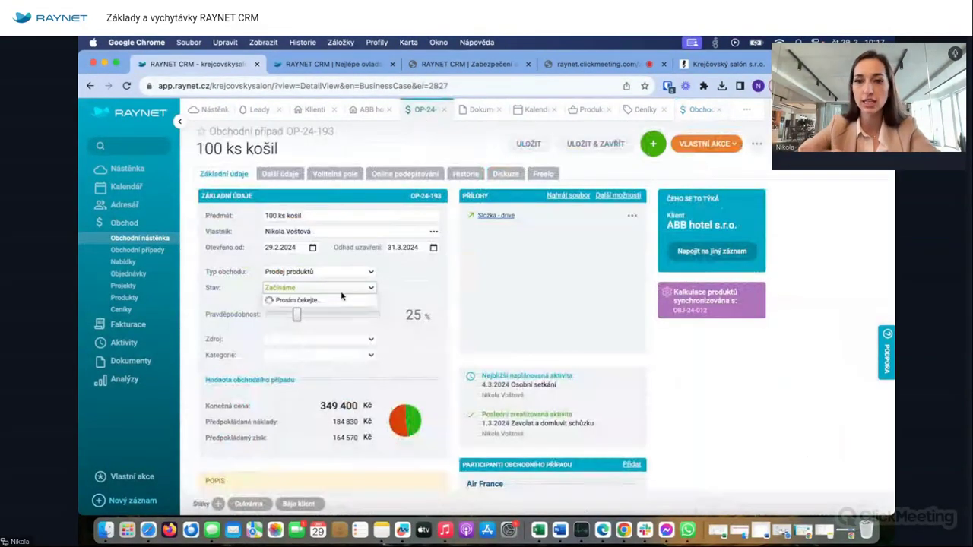
click(297, 316)
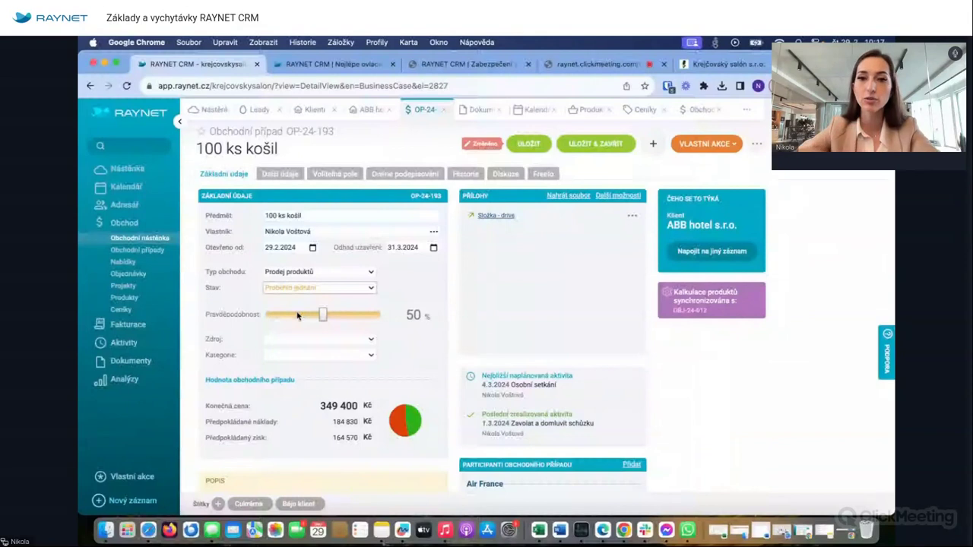
click(526, 138)
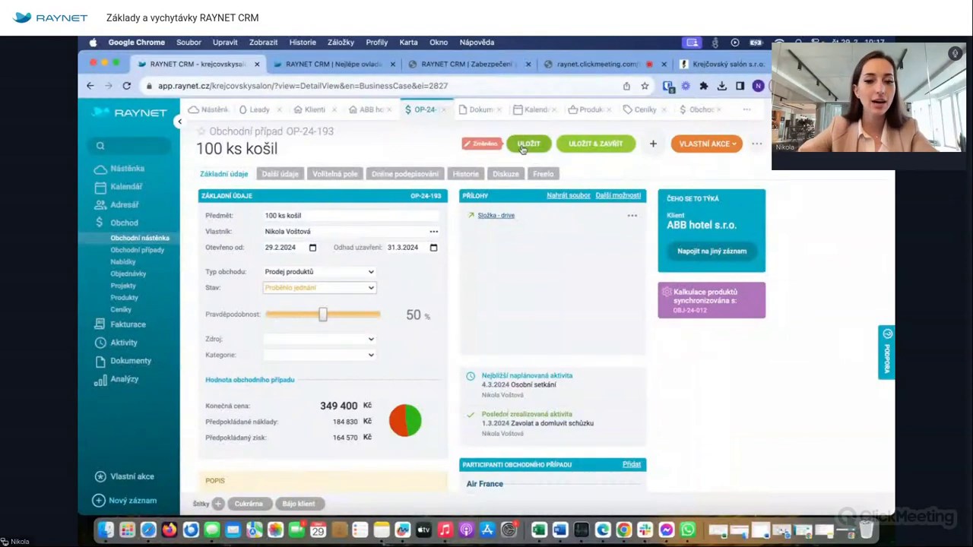
- Change the deal's stage to Šla nabídka, save, and return to the board
click(318, 293)
click(289, 337)
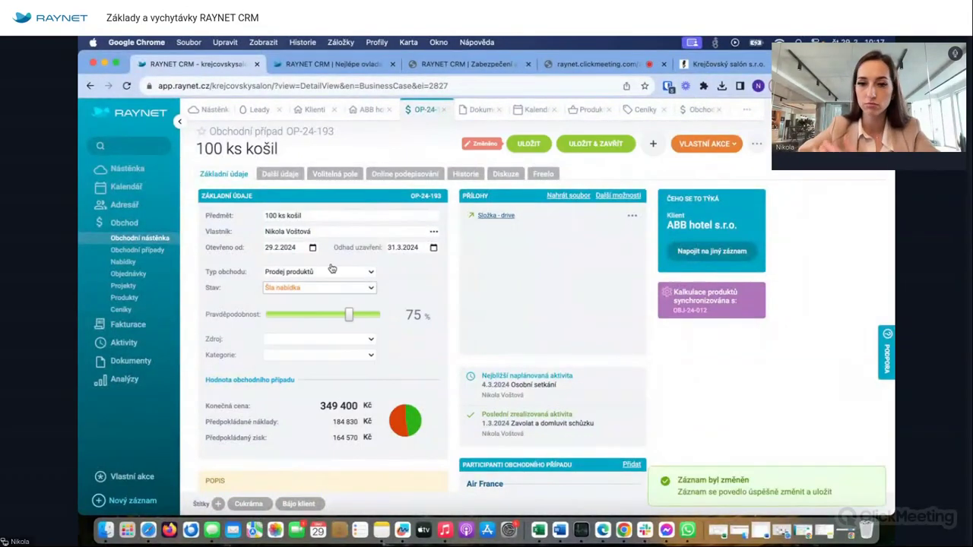
click(537, 146)
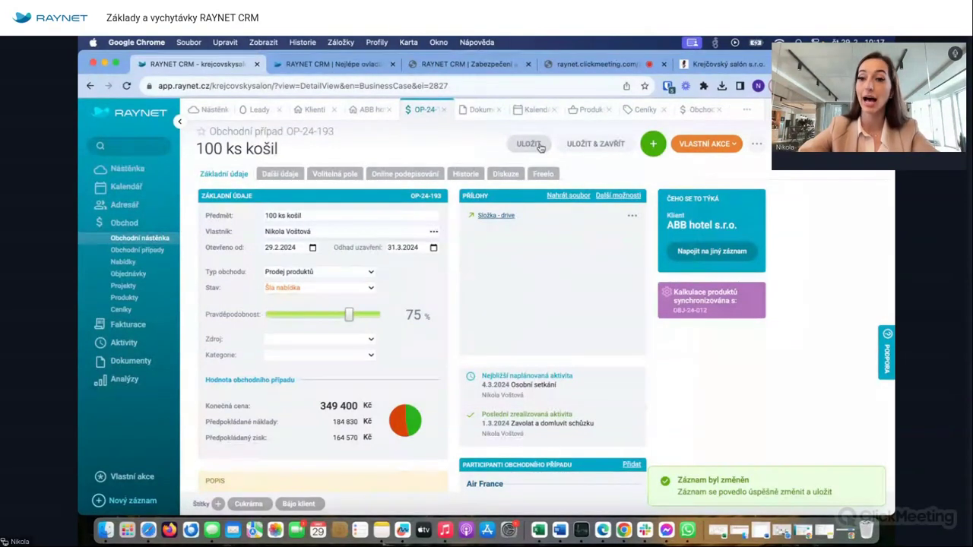
click(699, 110)
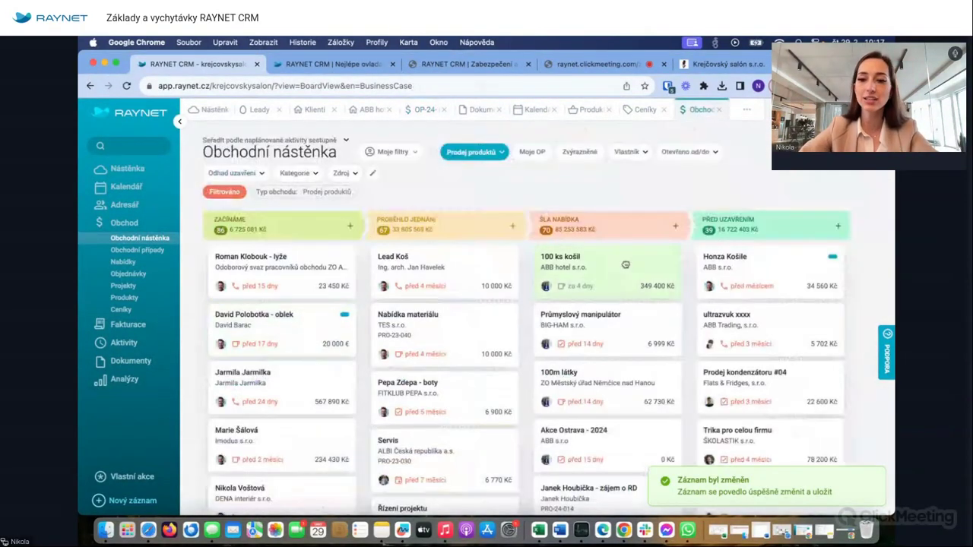
- Drag the 100 ks košil card into Před uzavřením, then onto the PROHRA zone
drag(629, 265, 729, 249)
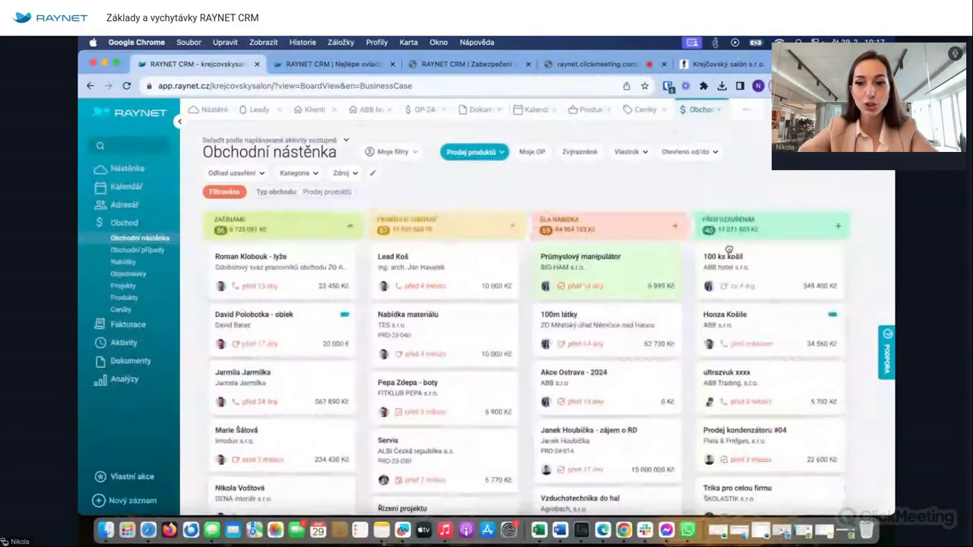
drag(699, 267, 525, 487)
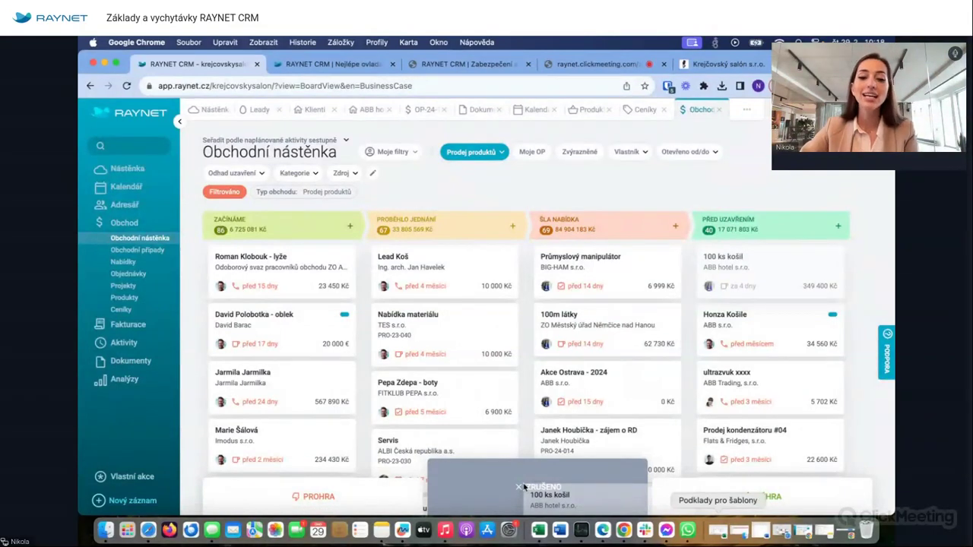
drag(523, 486, 303, 488)
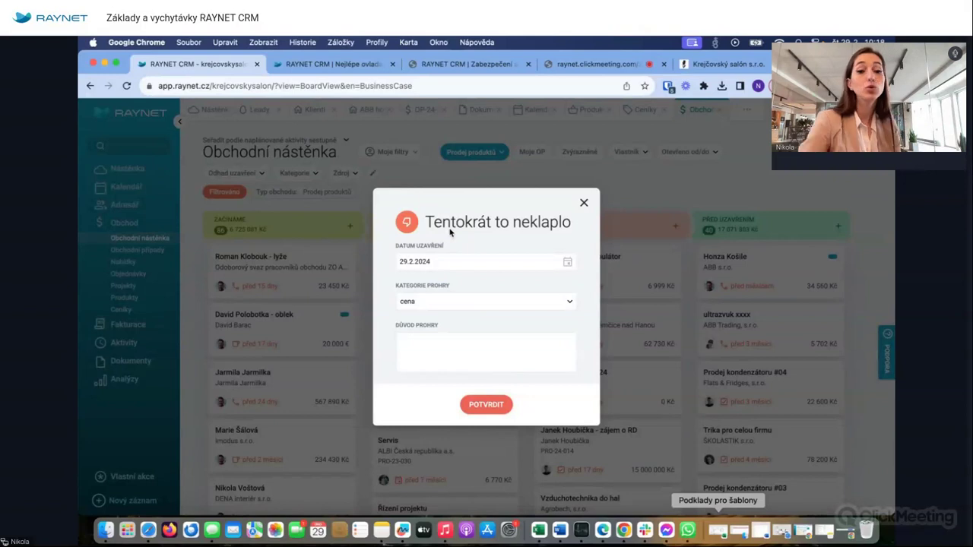
- Record the loss with category cena and reason 'vysoká cena', then confirm
click(446, 307)
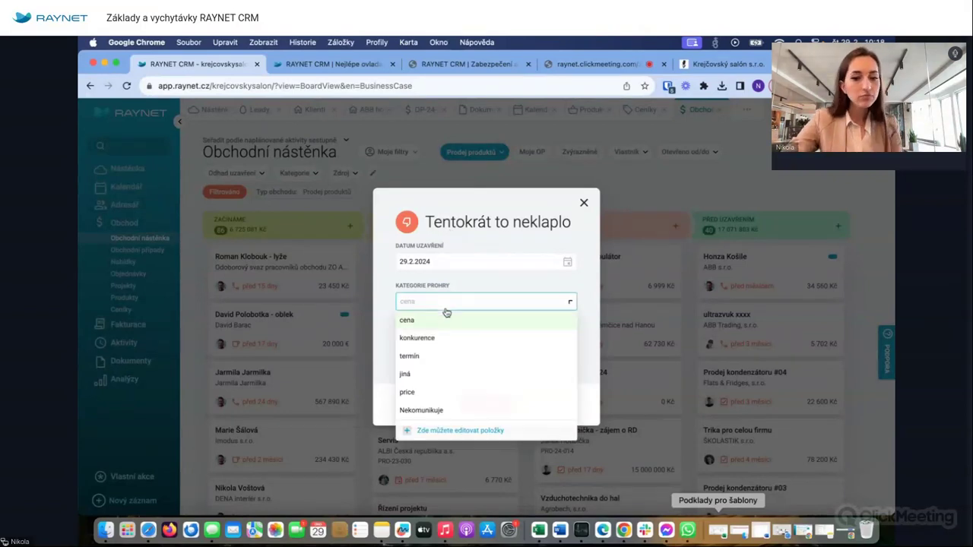
click(454, 409)
click(447, 335)
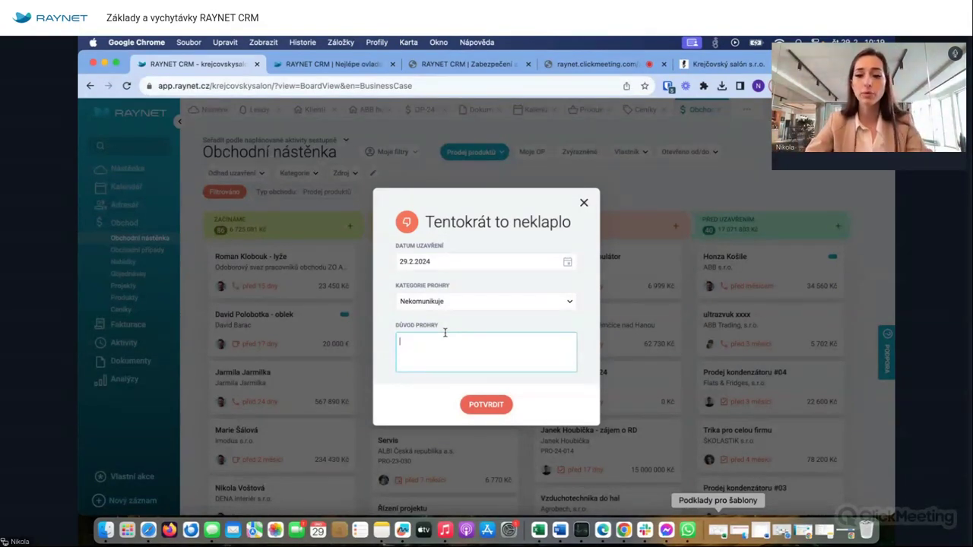
click(447, 300)
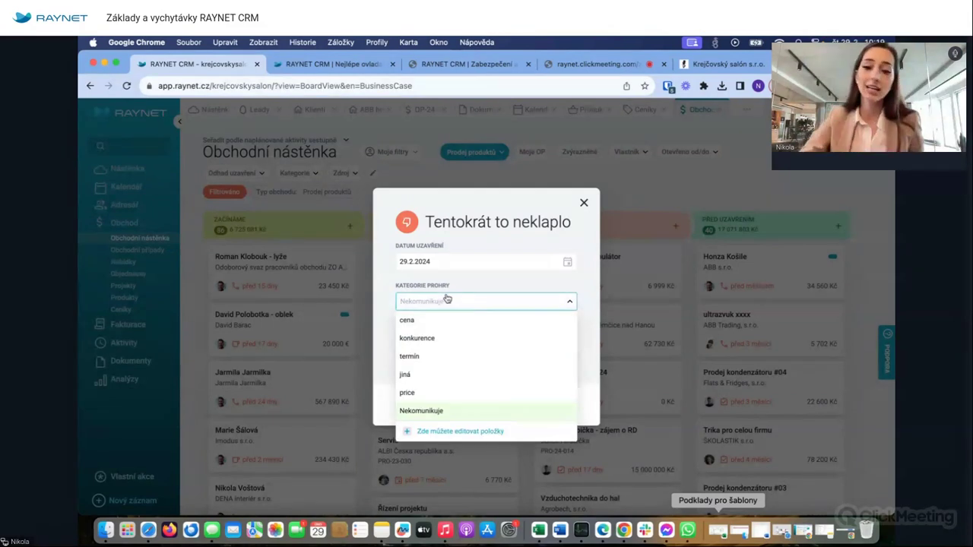
click(435, 323)
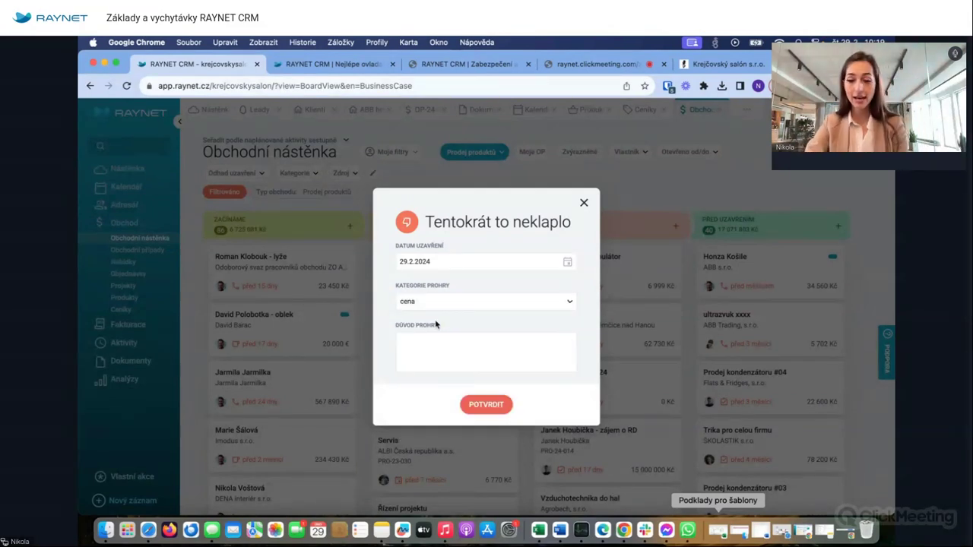
click(422, 352)
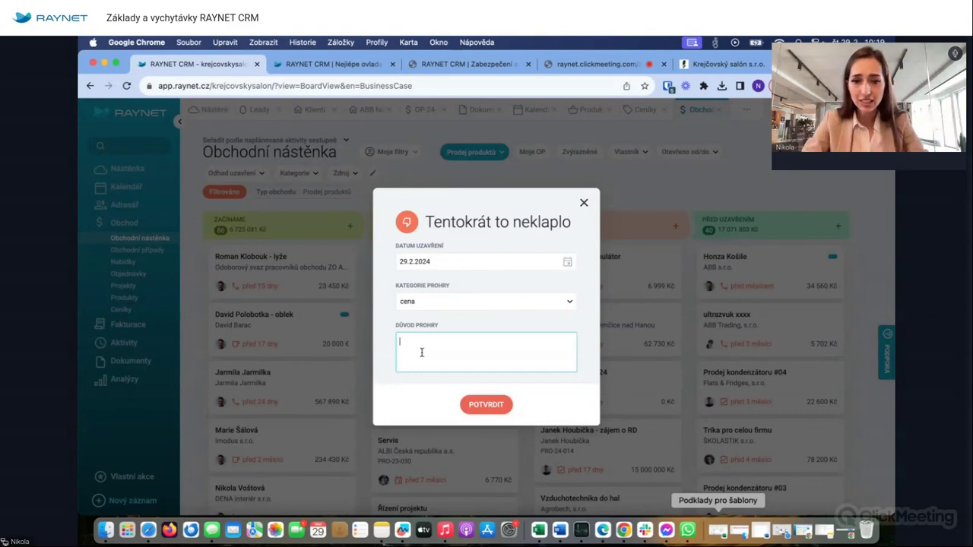
text(vysoká)
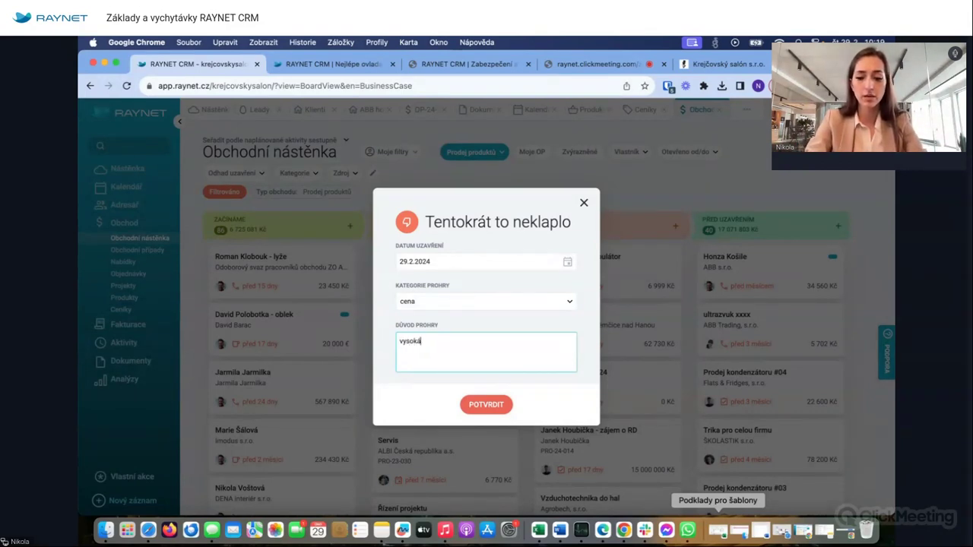
text( cena)
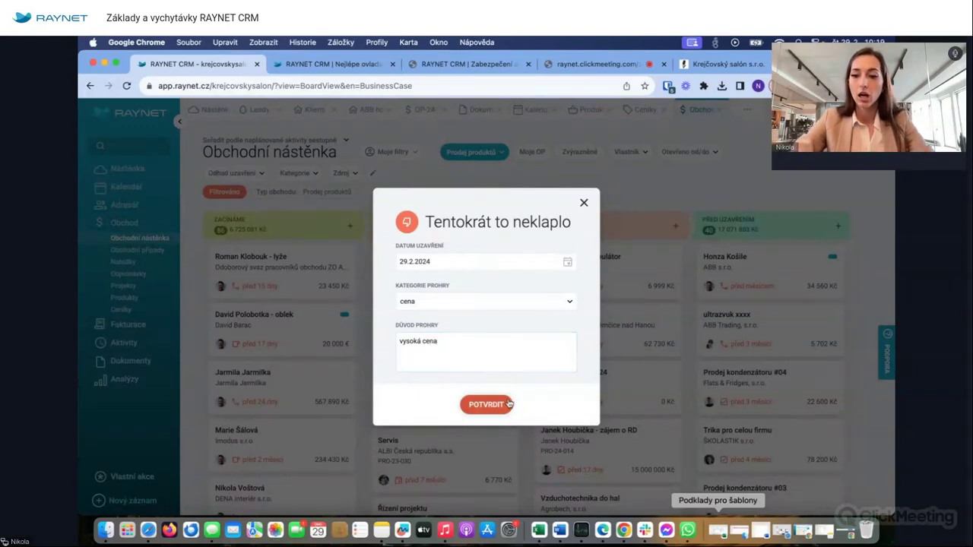
click(508, 404)
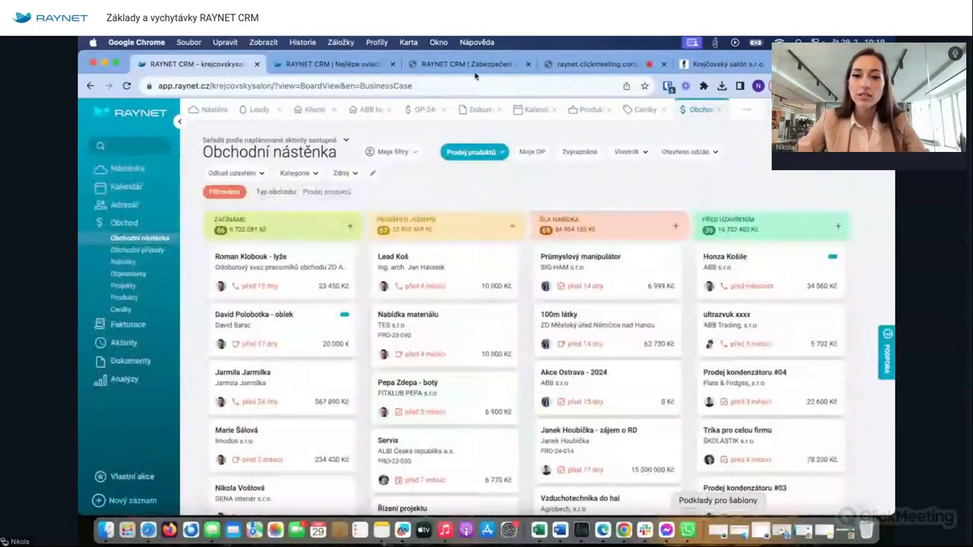
- Switch the 100 ks košil deal's Stav from Prohra to Výhra, save it, and return to Obchodní nástěnka
click(417, 112)
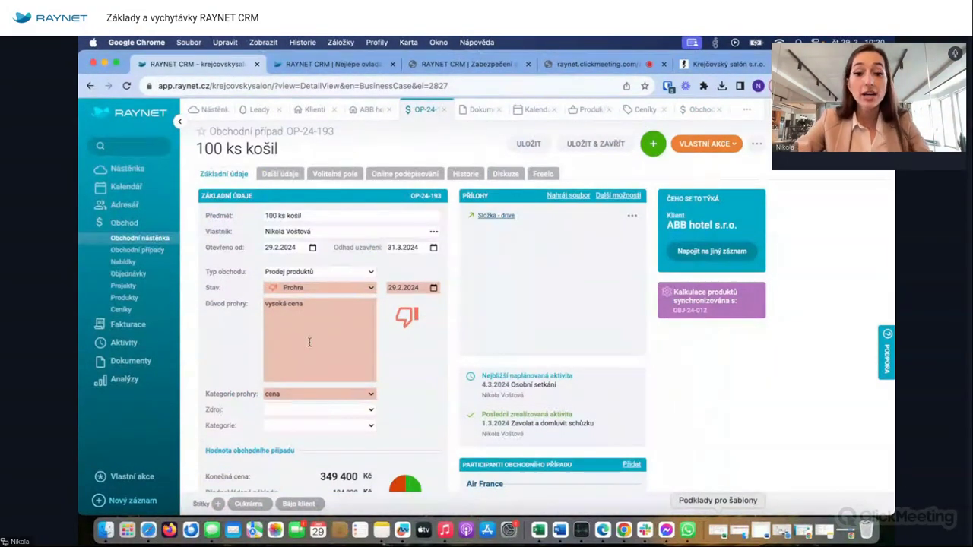
click(331, 289)
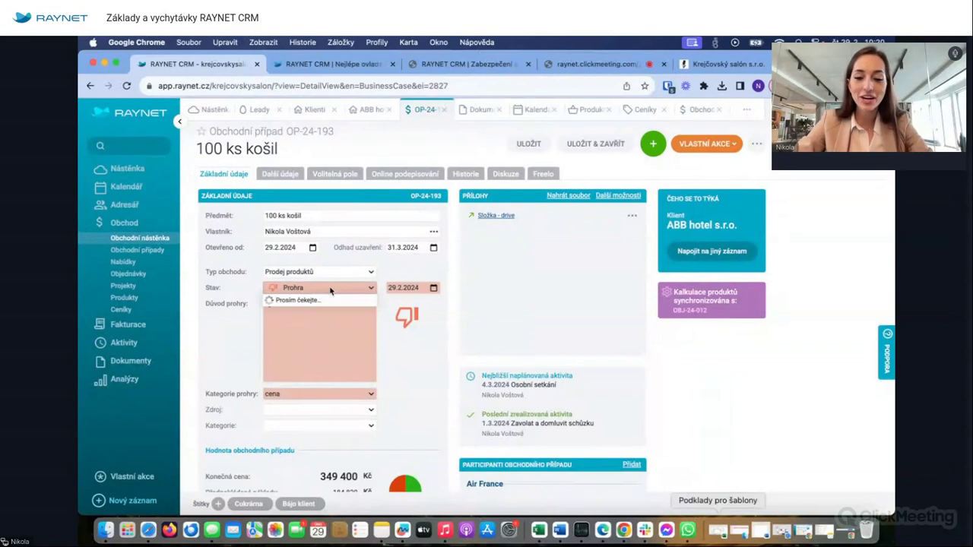
click(312, 313)
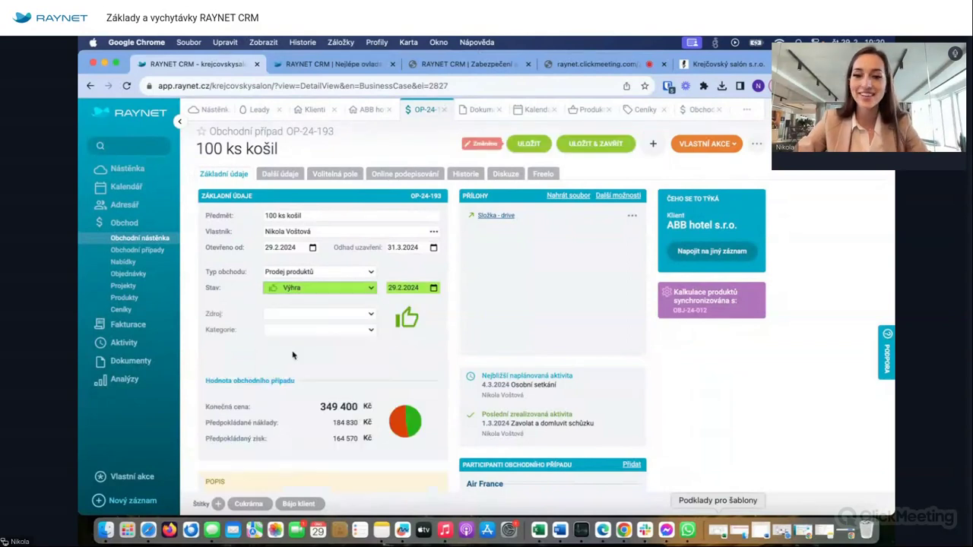
click(528, 144)
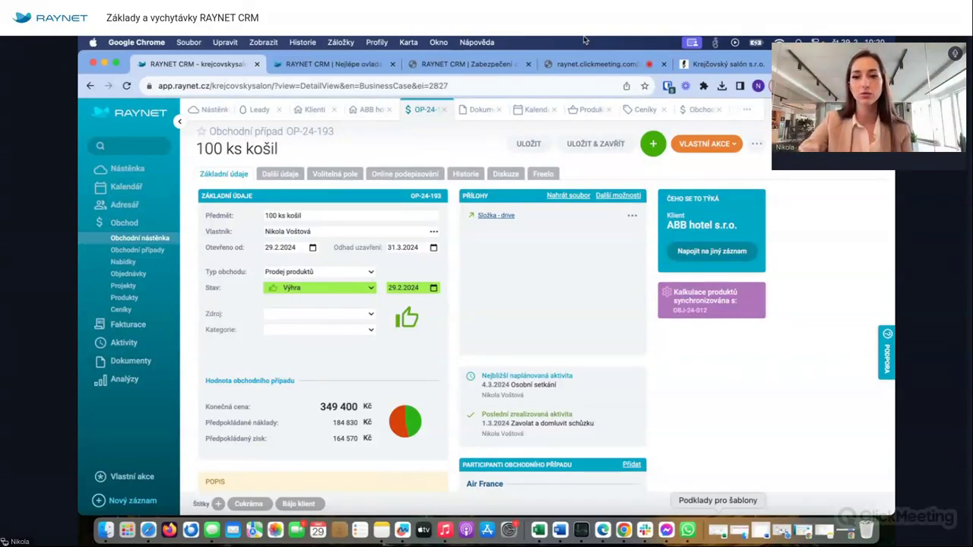
click(701, 109)
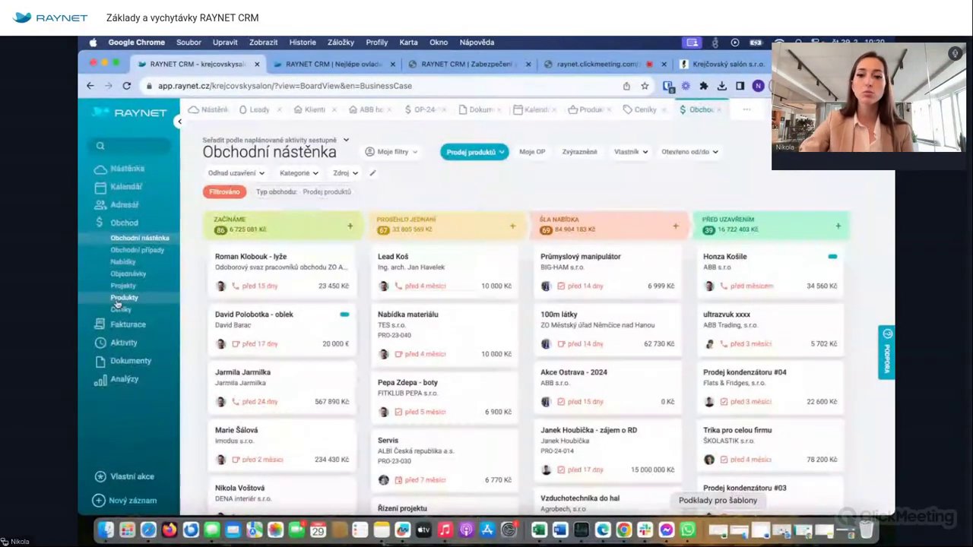
click(472, 152)
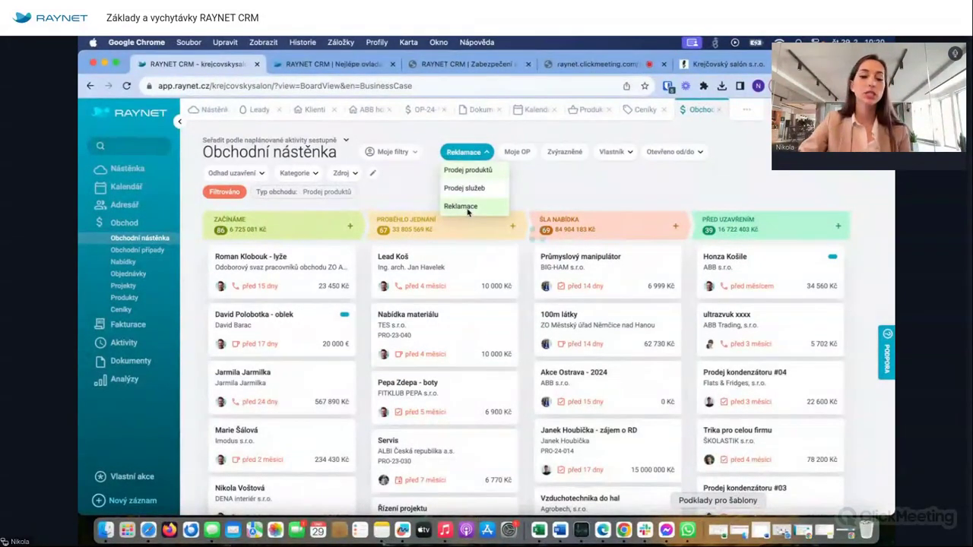
click(466, 206)
click(473, 152)
click(467, 169)
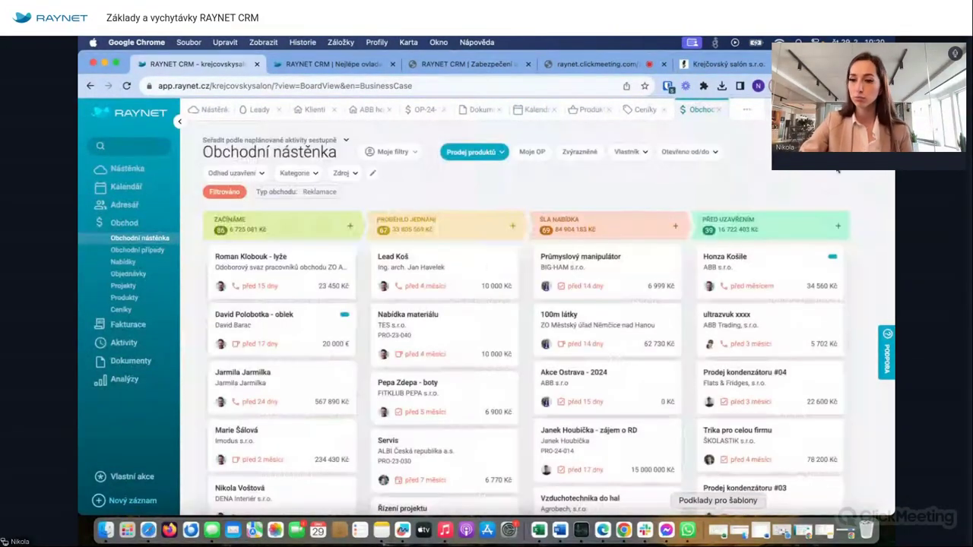
click(837, 171)
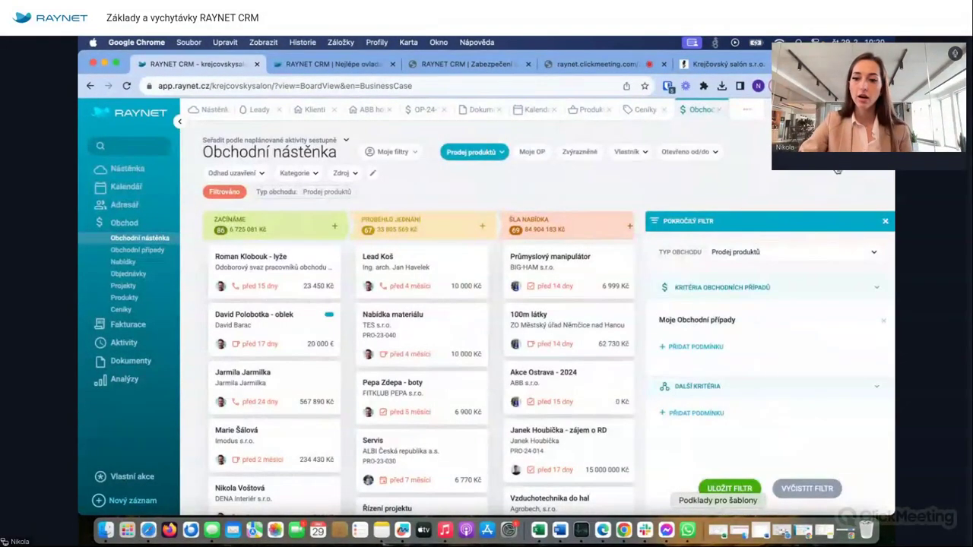
click(760, 251)
click(722, 324)
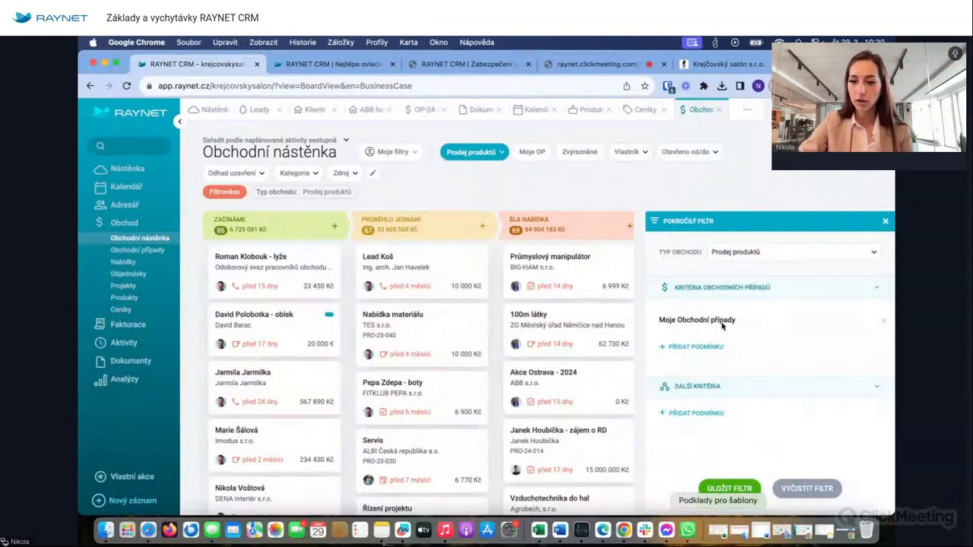
click(711, 347)
scroll(734, 345, down, 3)
click(694, 335)
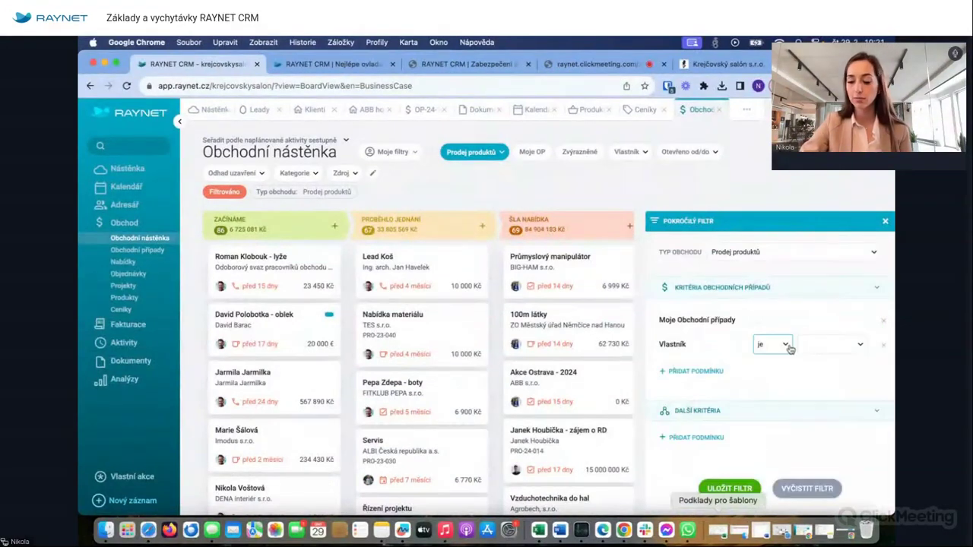
click(829, 345)
click(806, 222)
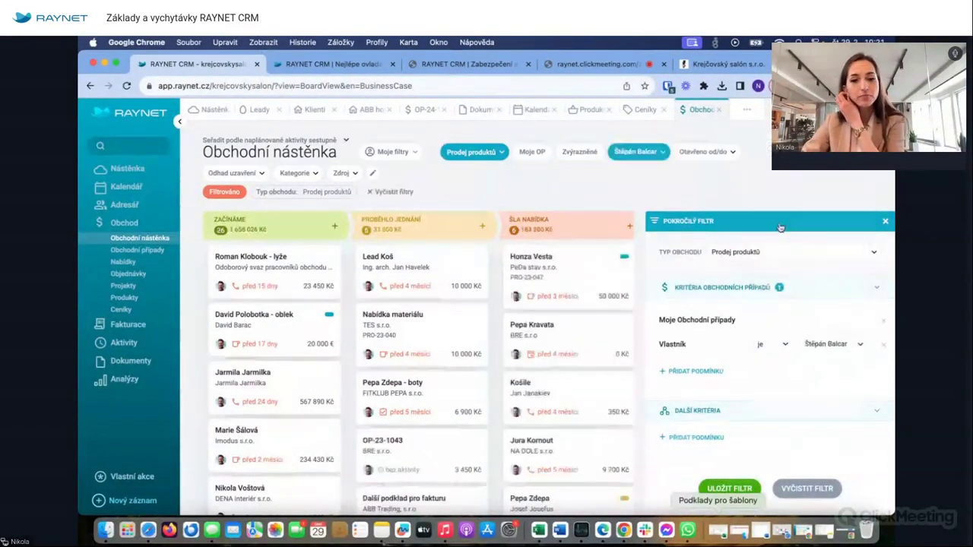
click(885, 222)
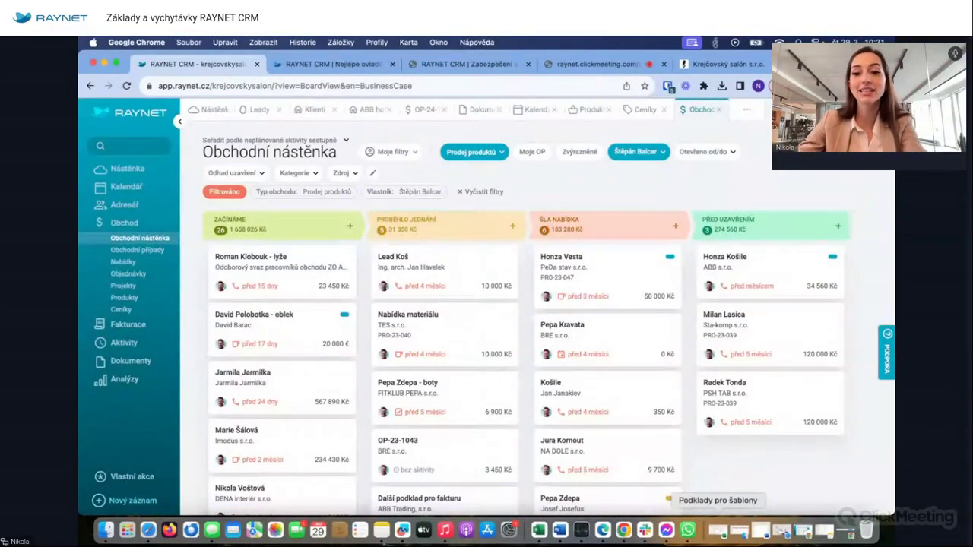
click(479, 193)
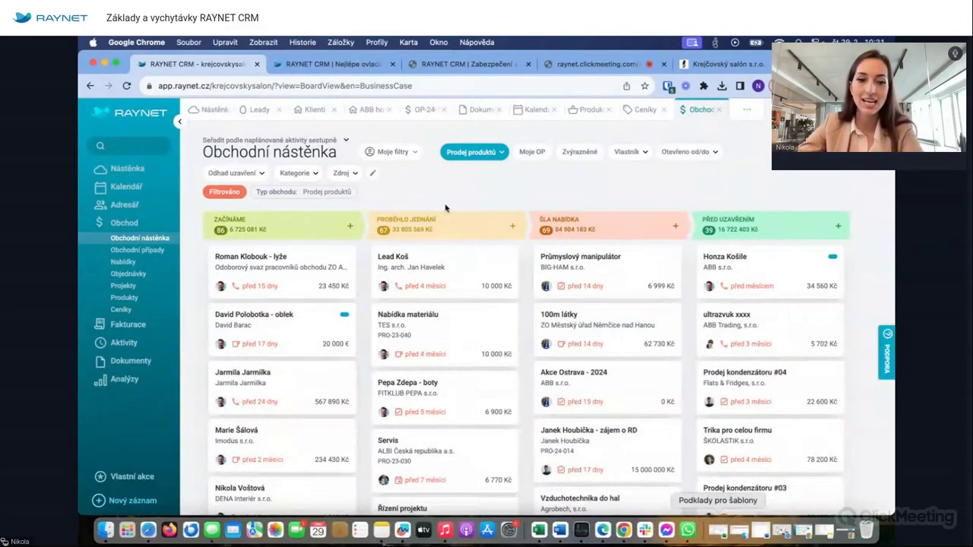
click(139, 250)
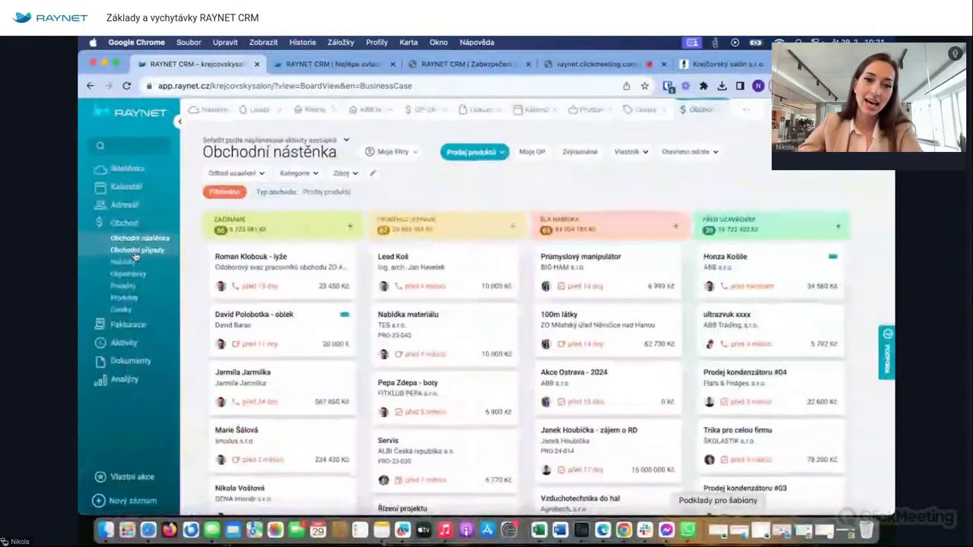
- Show the Obchodní případy list of 1 152 cases and open an empty Pokročilý filtr
click(134, 254)
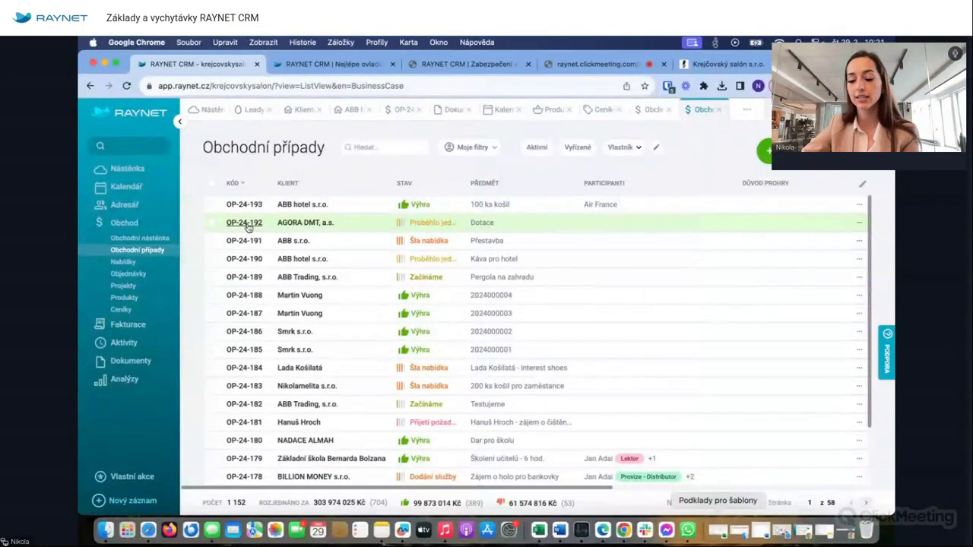
scroll(319, 262, down, 2)
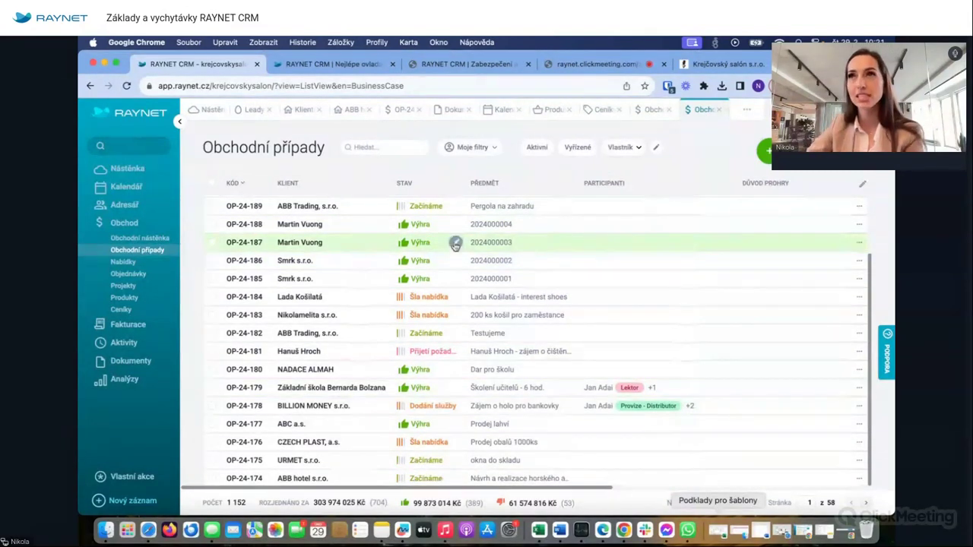
scroll(454, 242, up, 2)
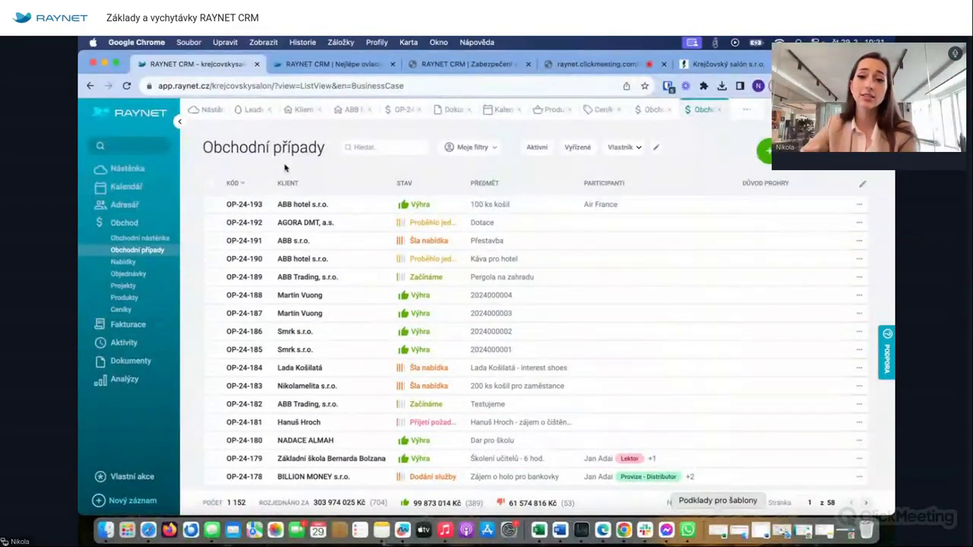
click(862, 183)
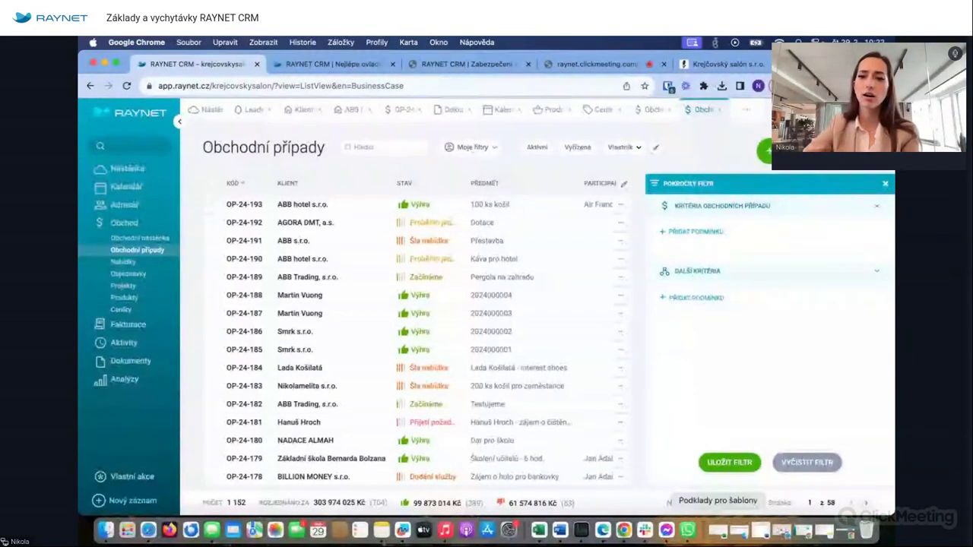
- Add an Uzavřeno filter condition set to Minulý rok
click(683, 236)
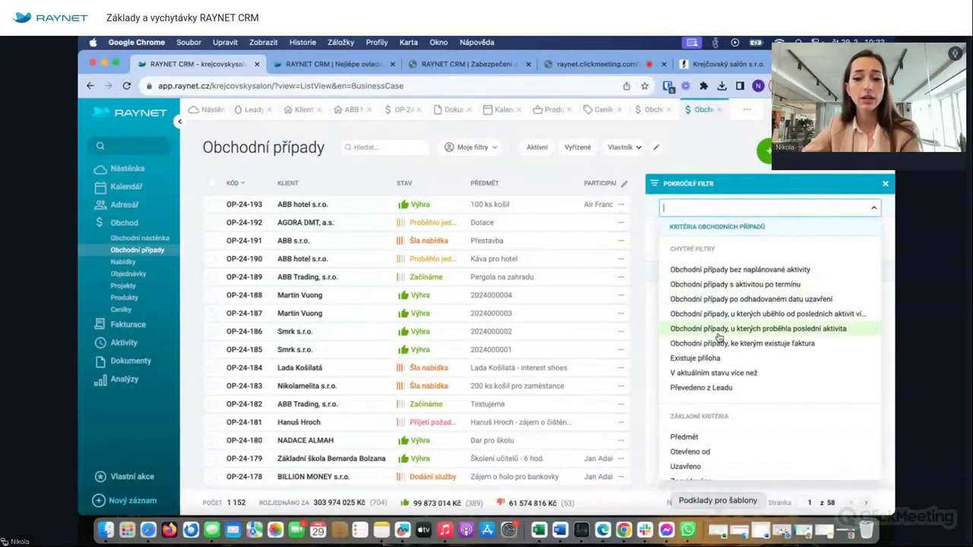
scroll(719, 338, down, 10)
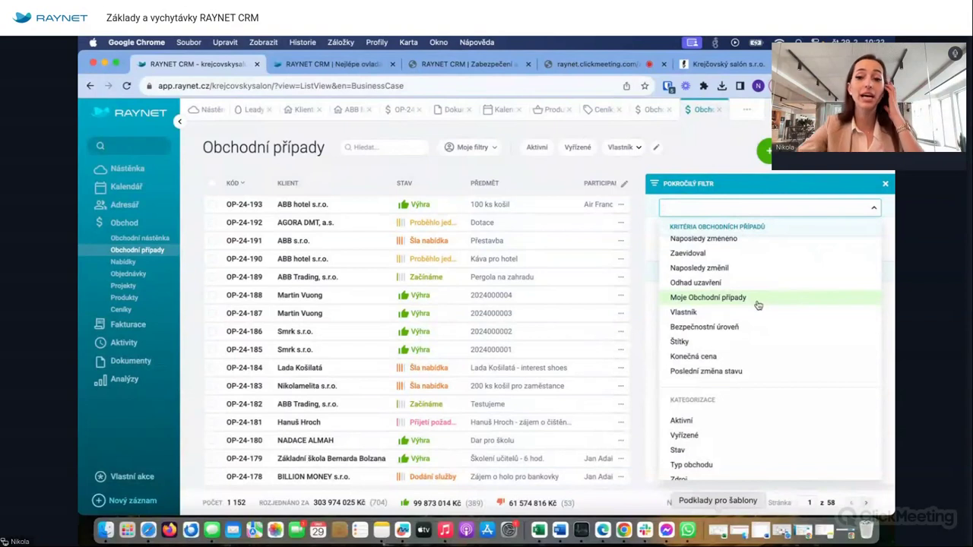
scroll(753, 300, up, 5)
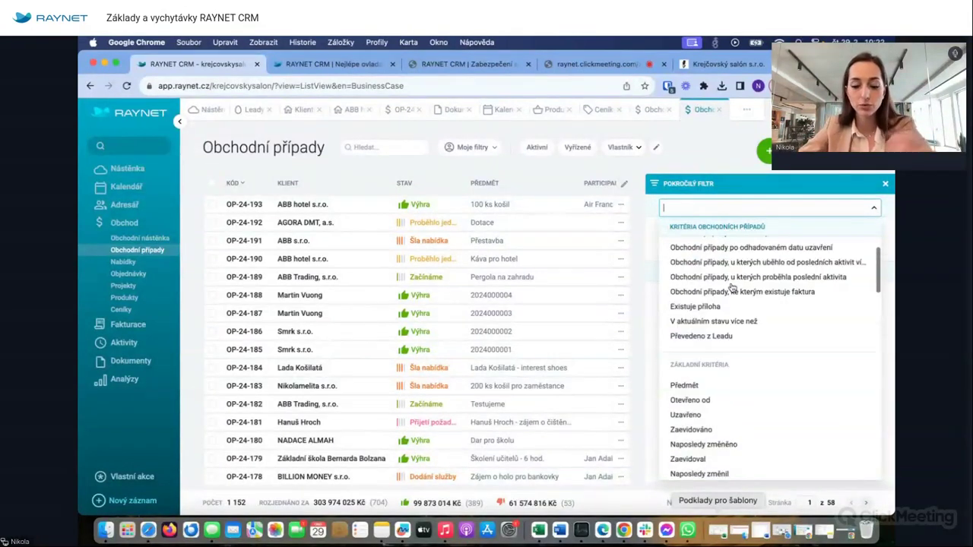
scroll(732, 288, down, 3)
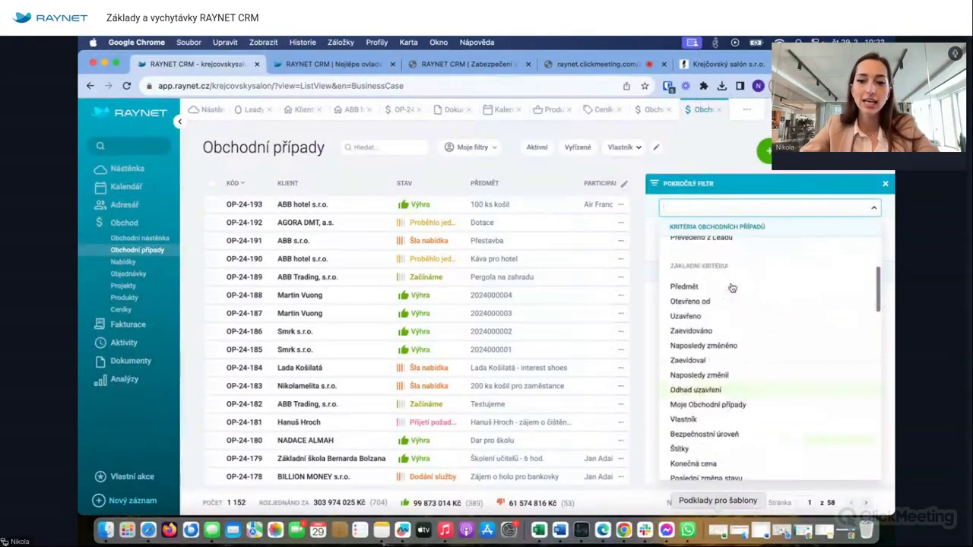
click(706, 322)
click(800, 250)
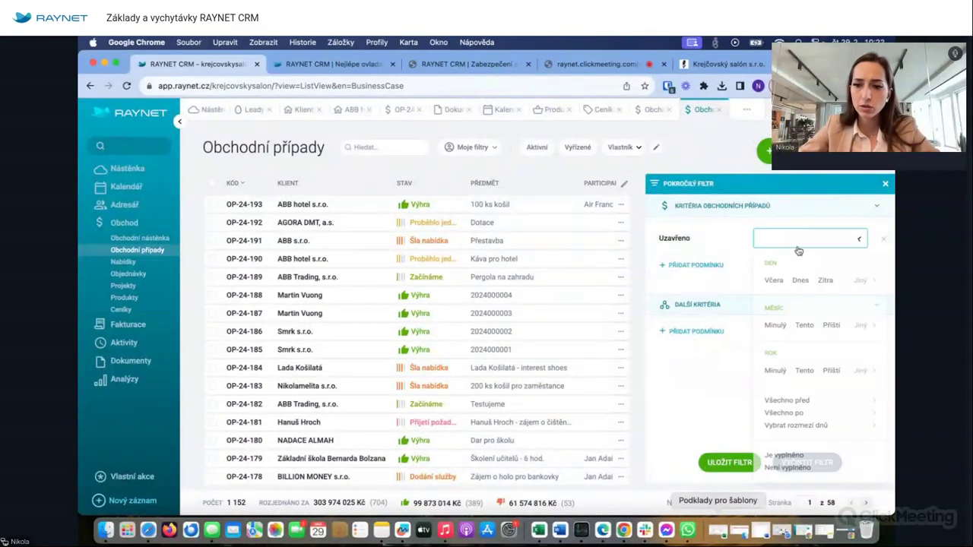
click(779, 383)
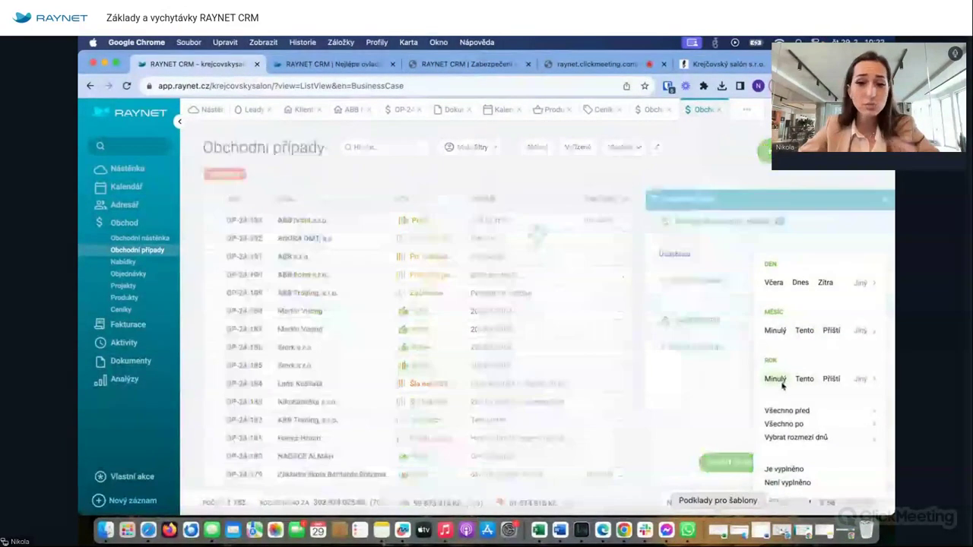
- Add a Stav = Prohra condition and close the filter, leaving 35 lost cases
click(695, 284)
scroll(735, 389, down, 10)
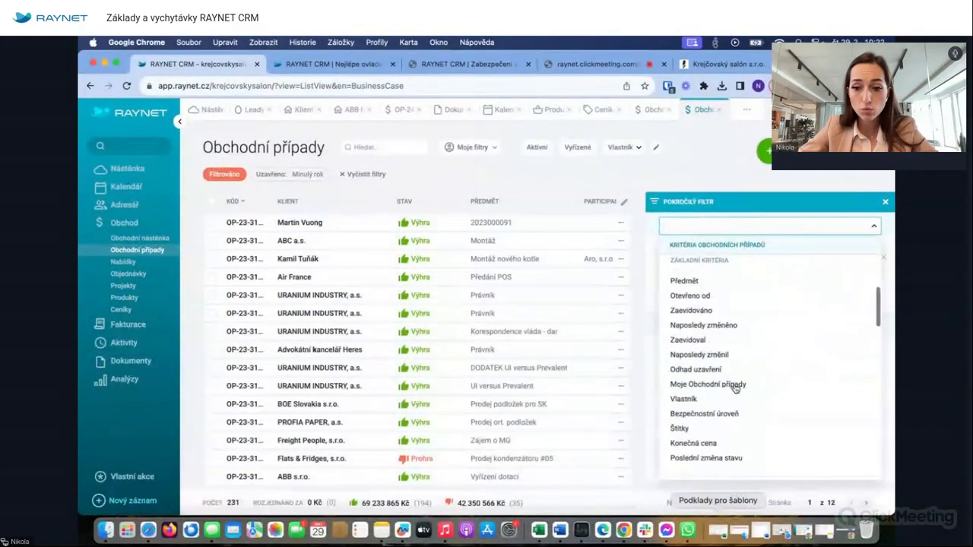
scroll(734, 388, down, 3)
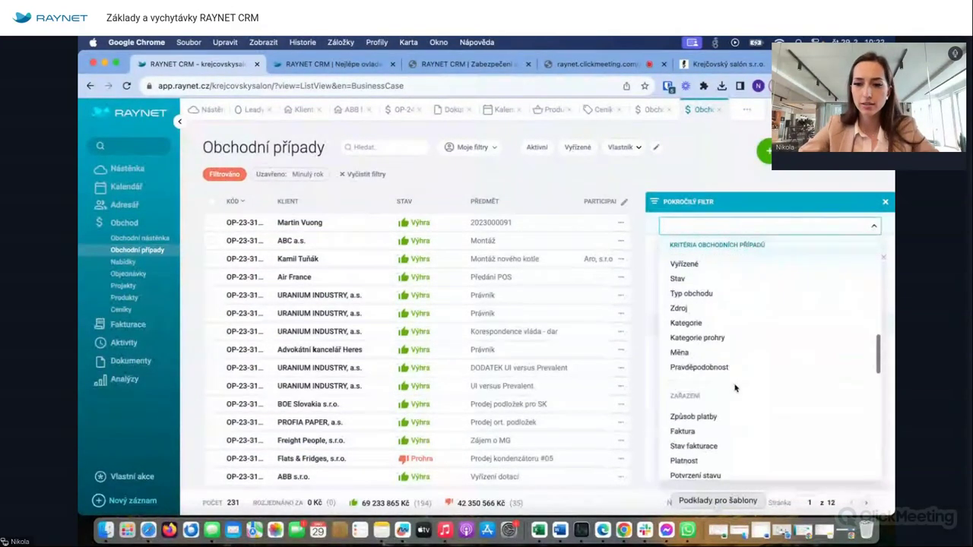
click(709, 284)
click(821, 280)
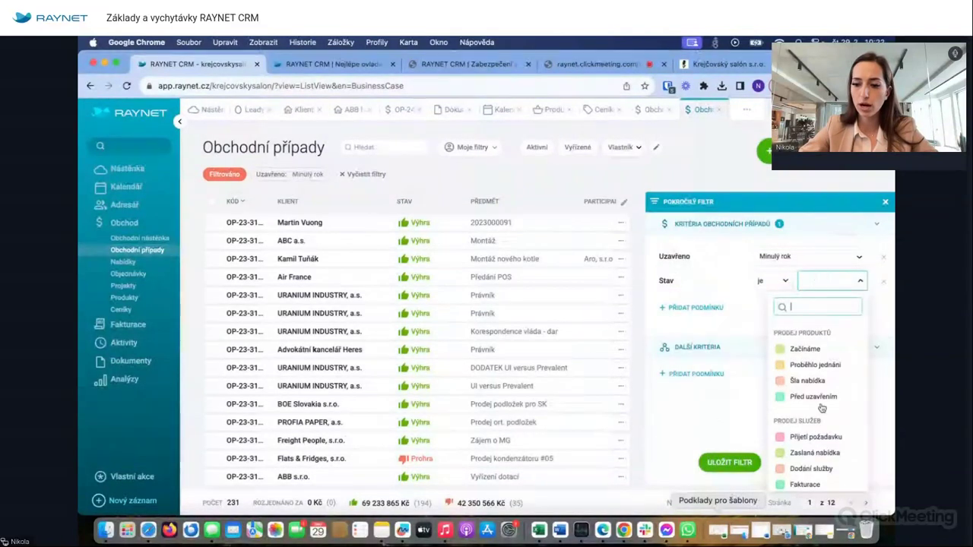
scroll(815, 426, down, 5)
click(815, 447)
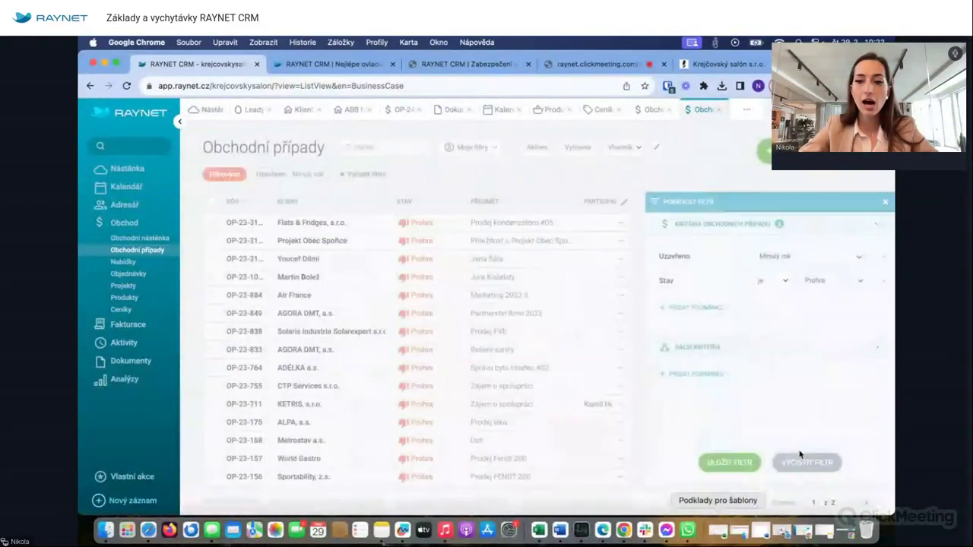
click(885, 201)
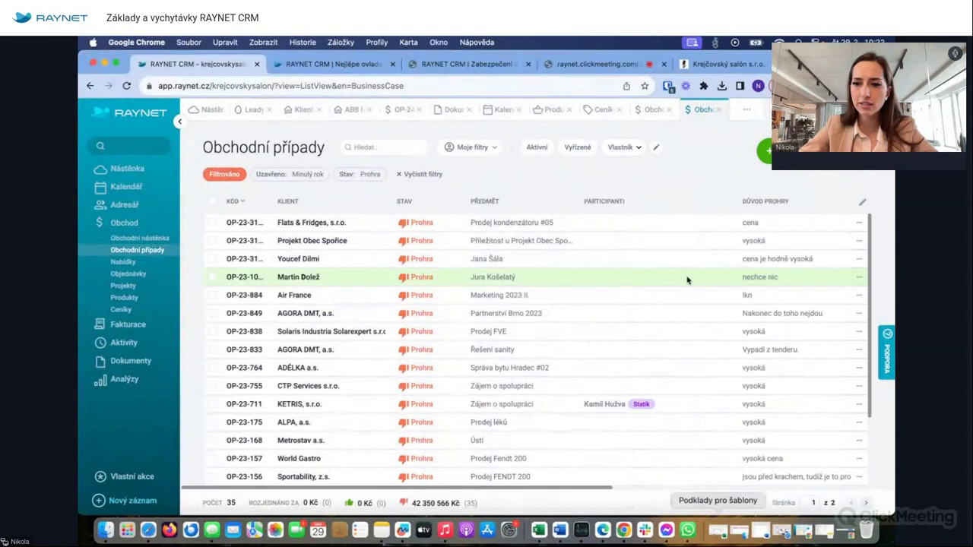
click(862, 202)
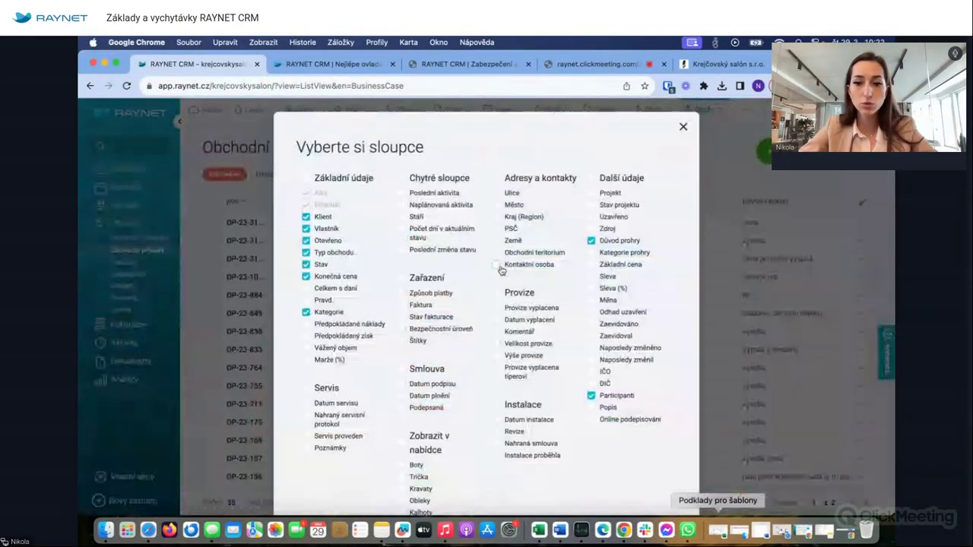
- Drag the Důvod prohry column next to Stav, then page through both pages of lost deals
click(683, 128)
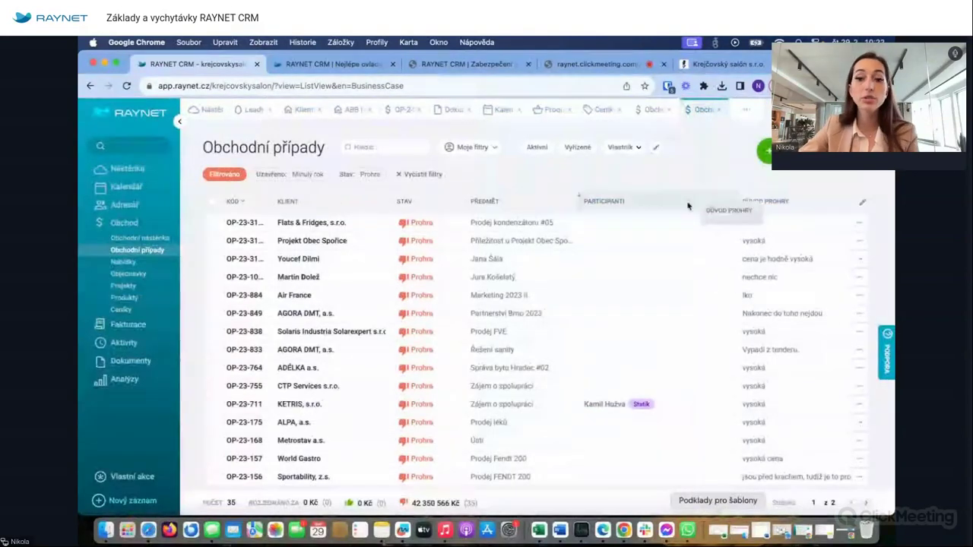
drag(493, 221, 465, 203)
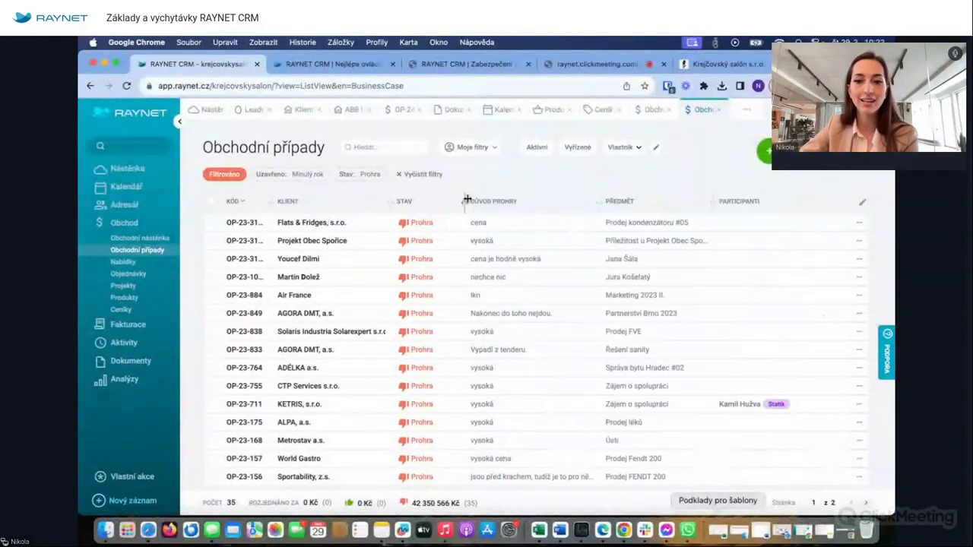
scroll(511, 345, down, 3)
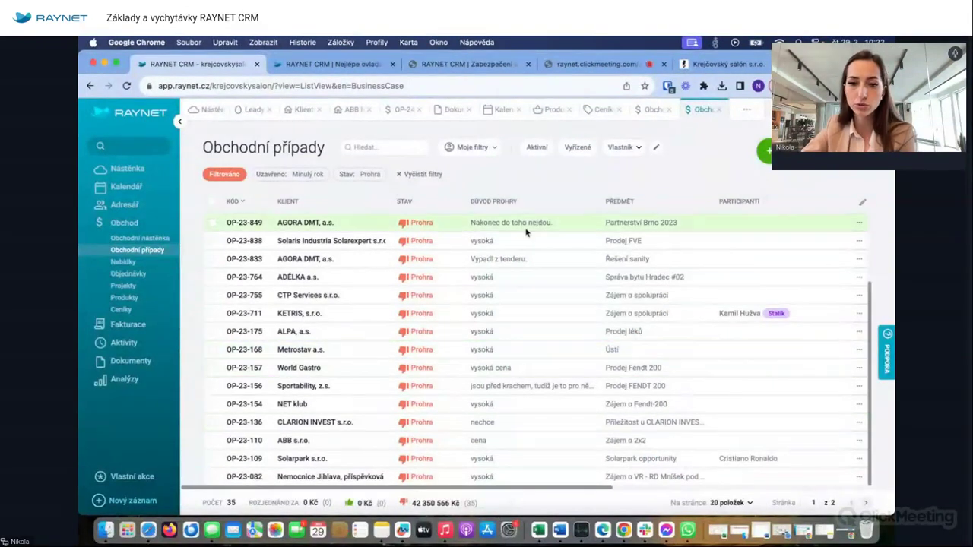
scroll(499, 378, up, 3)
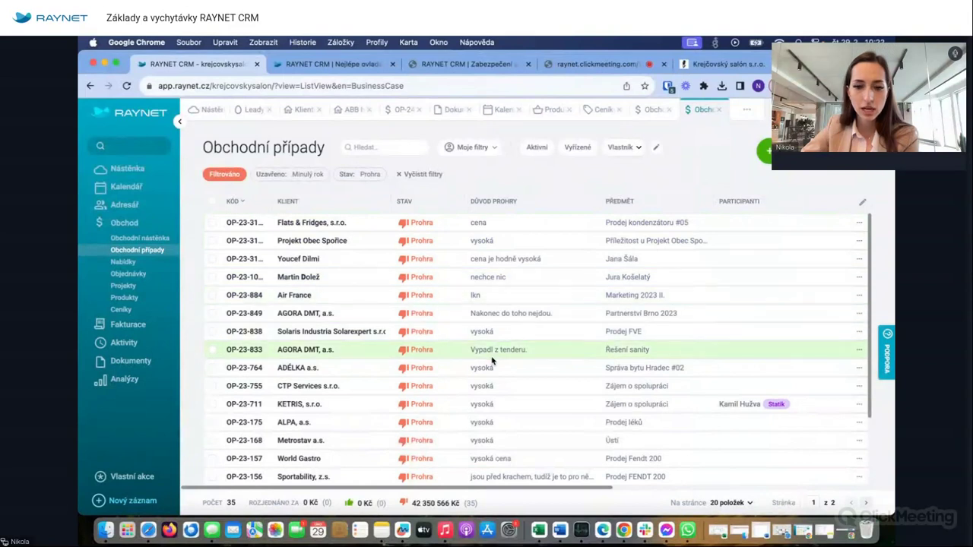
scroll(494, 353, down, 3)
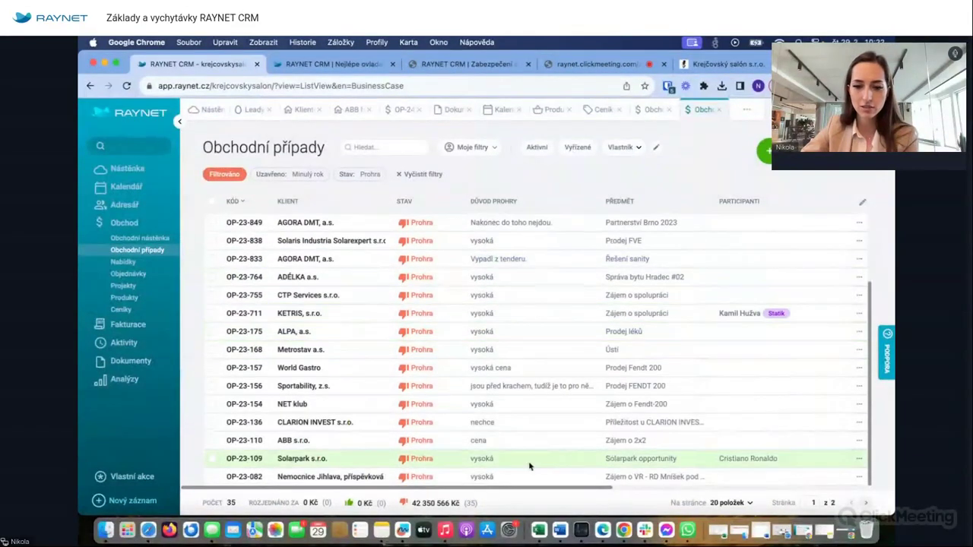
click(866, 503)
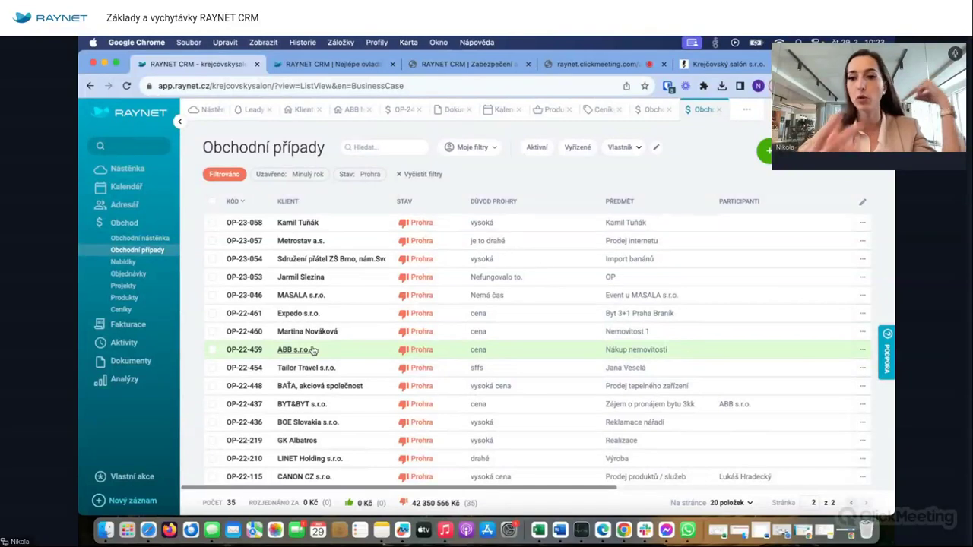
- Clear all filters, revisit the OP-24-193 deal and board, and return to the full 1 152-case list
click(413, 174)
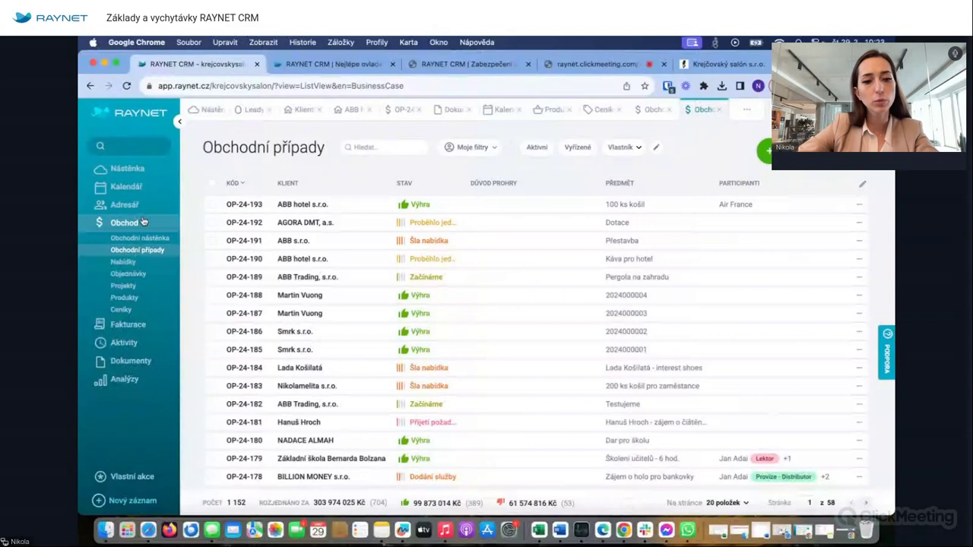
click(399, 111)
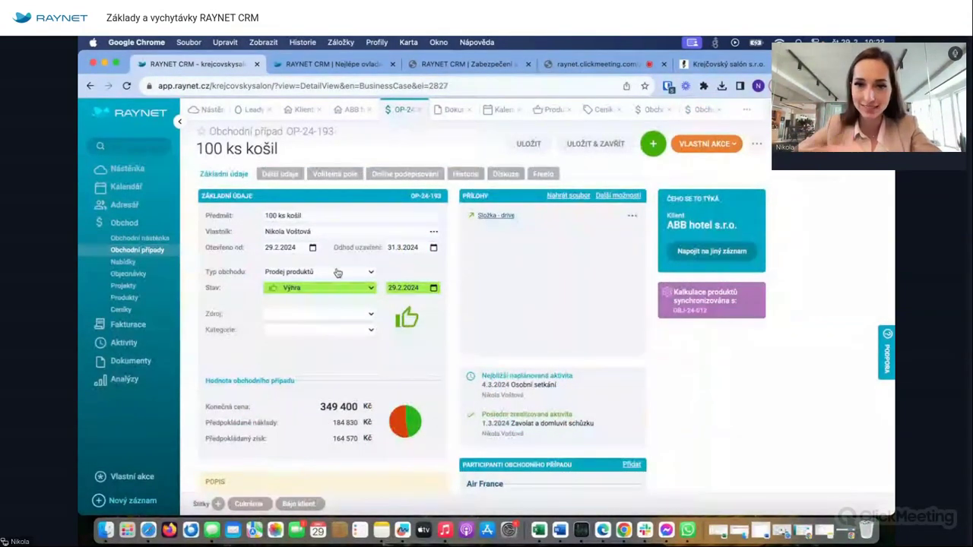
click(145, 238)
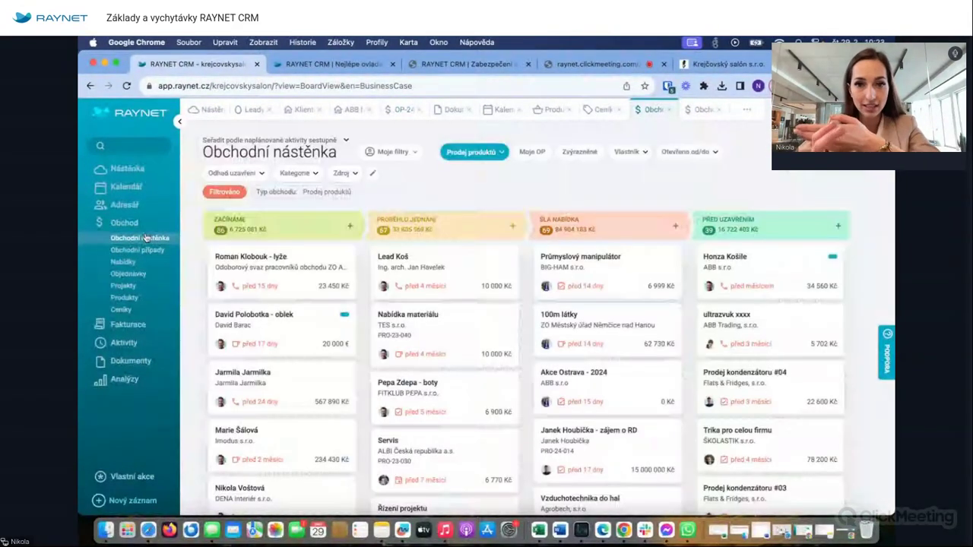
click(135, 249)
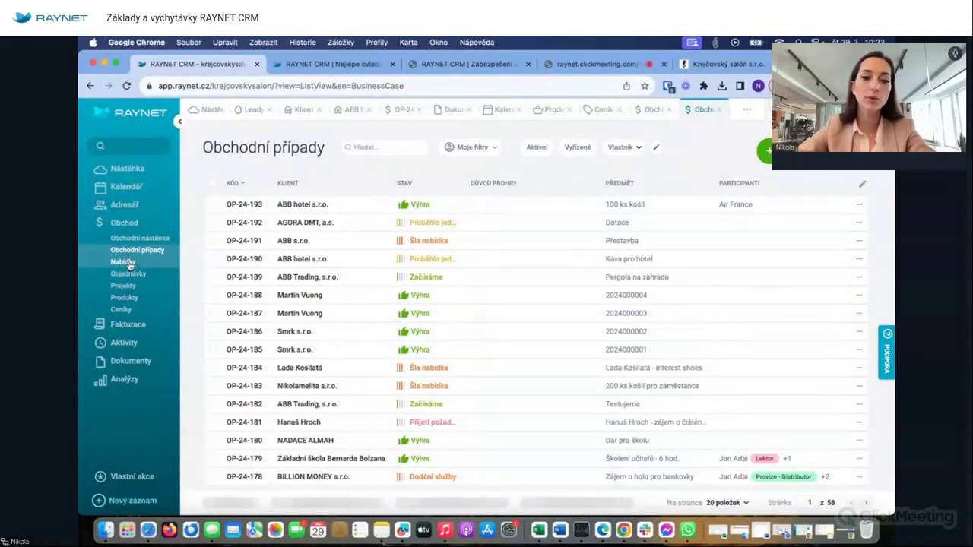
click(126, 263)
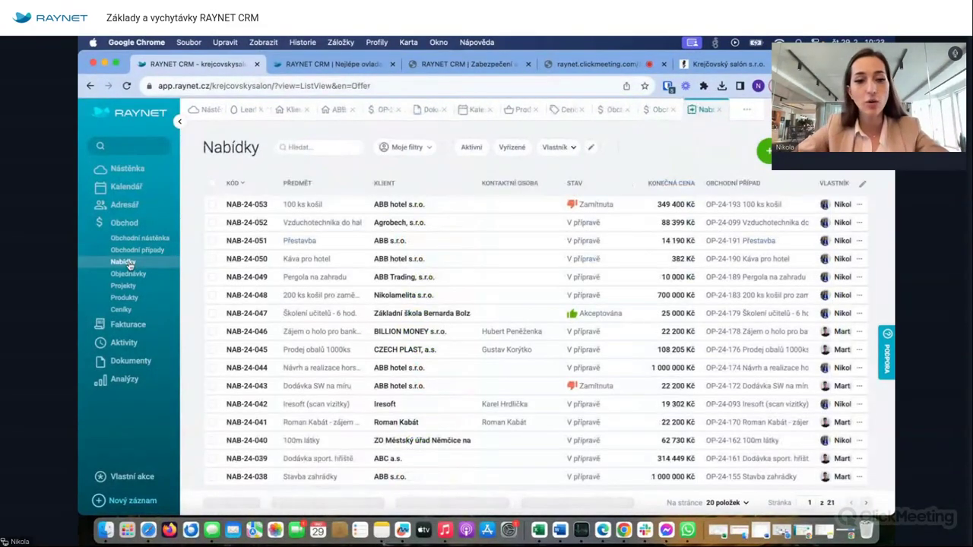
- Glance at Objednávky and the OP-24-193 deal, then return to the Nabídky list of 418 offers
click(130, 274)
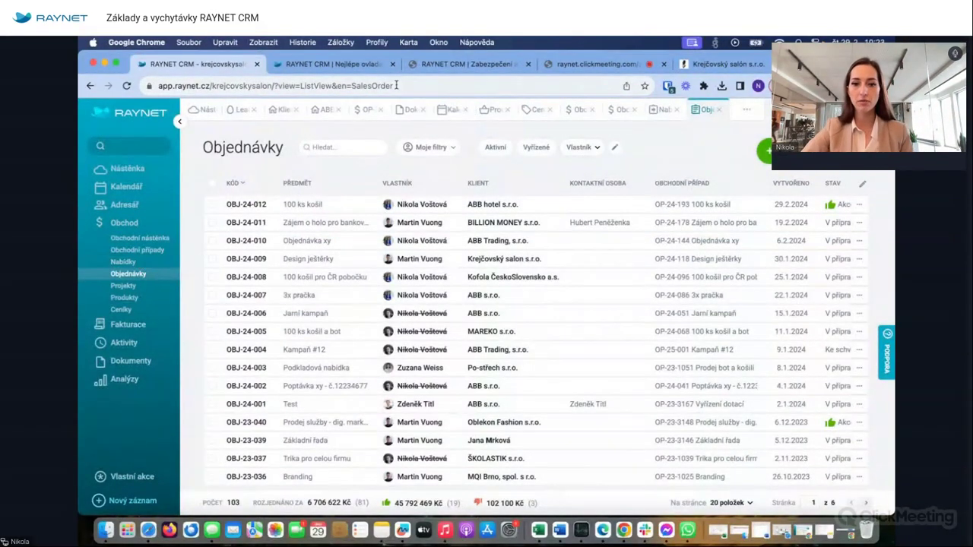
click(365, 110)
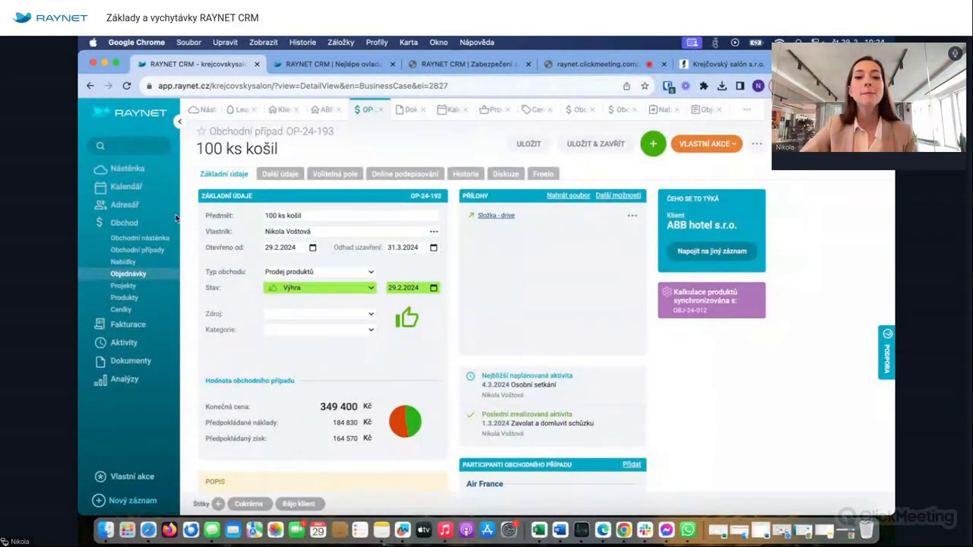
click(123, 262)
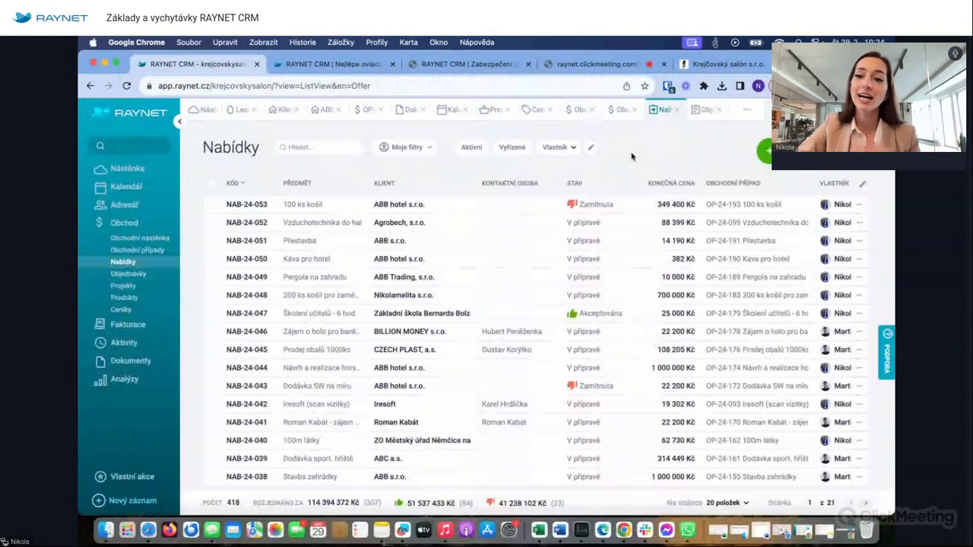
- Look through the offers' advanced filter and owner filter without applying any condition
click(590, 147)
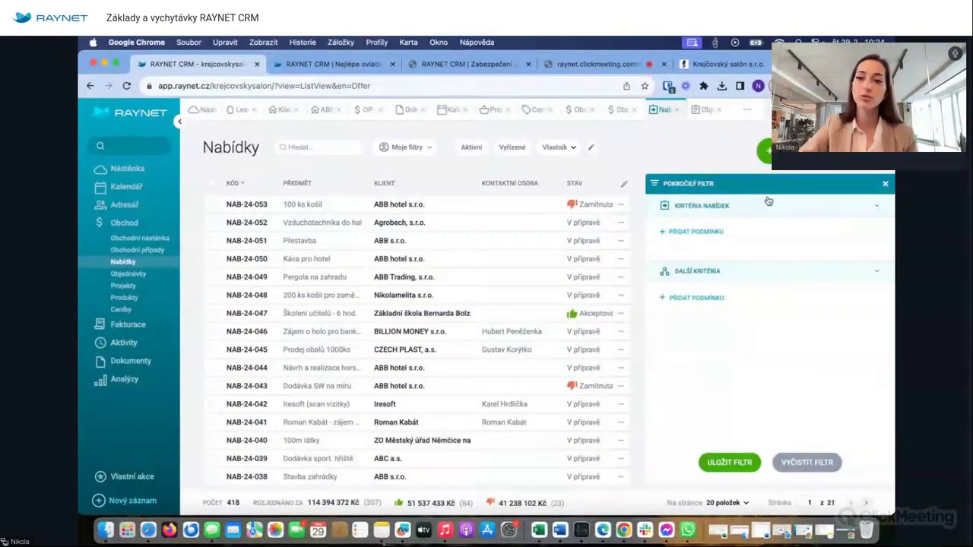
click(715, 238)
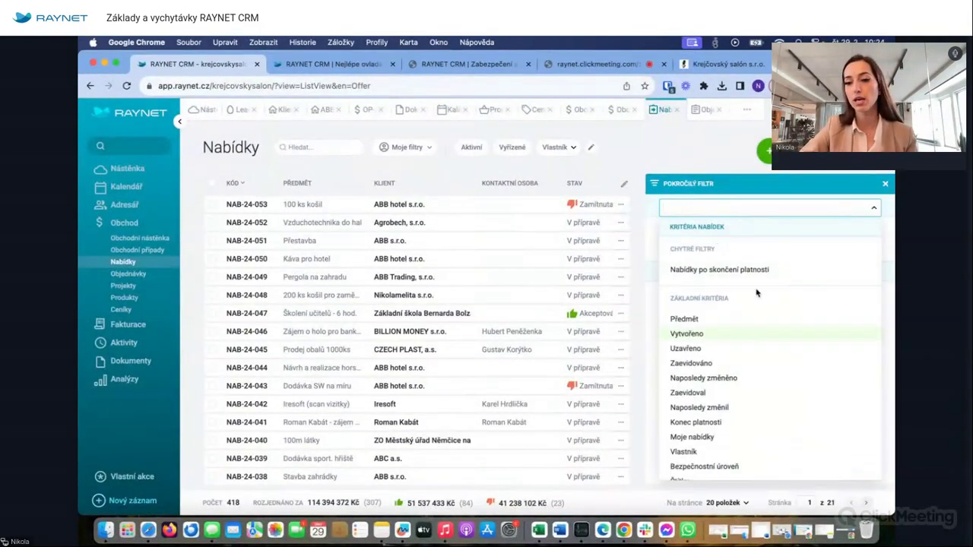
scroll(712, 350, down, 2)
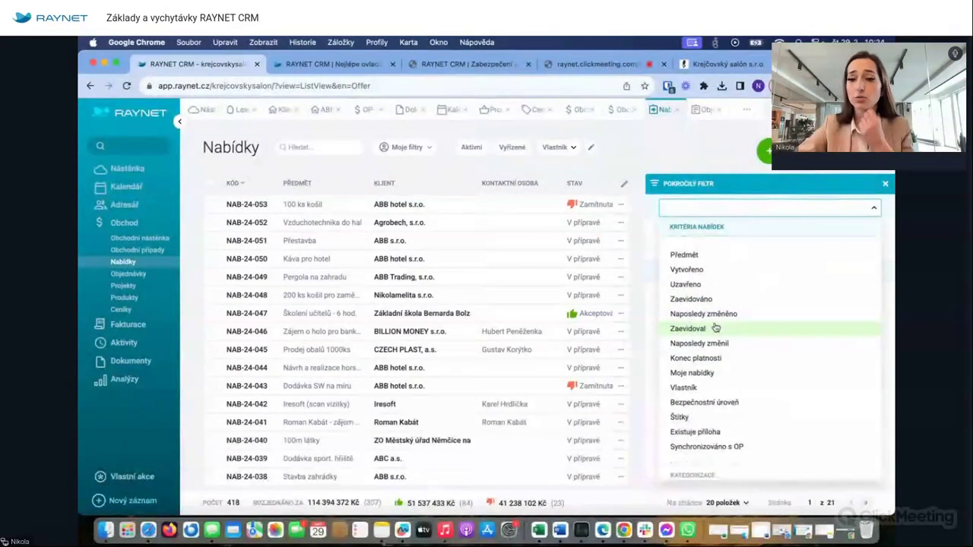
click(781, 181)
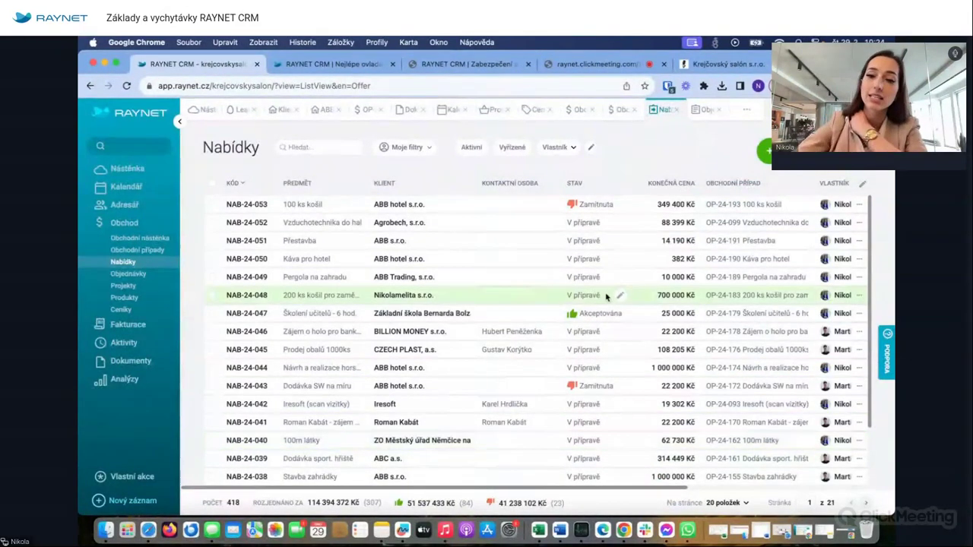
click(555, 146)
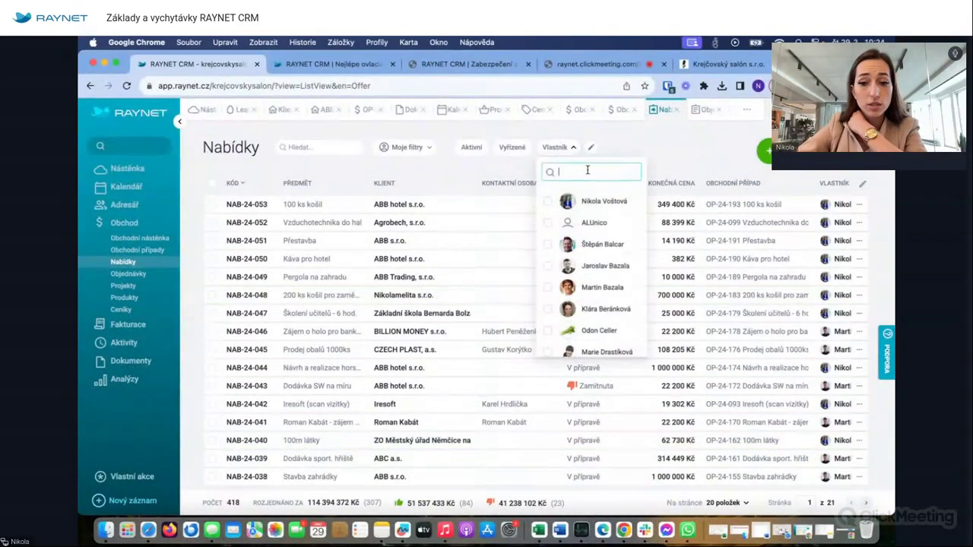
click(711, 159)
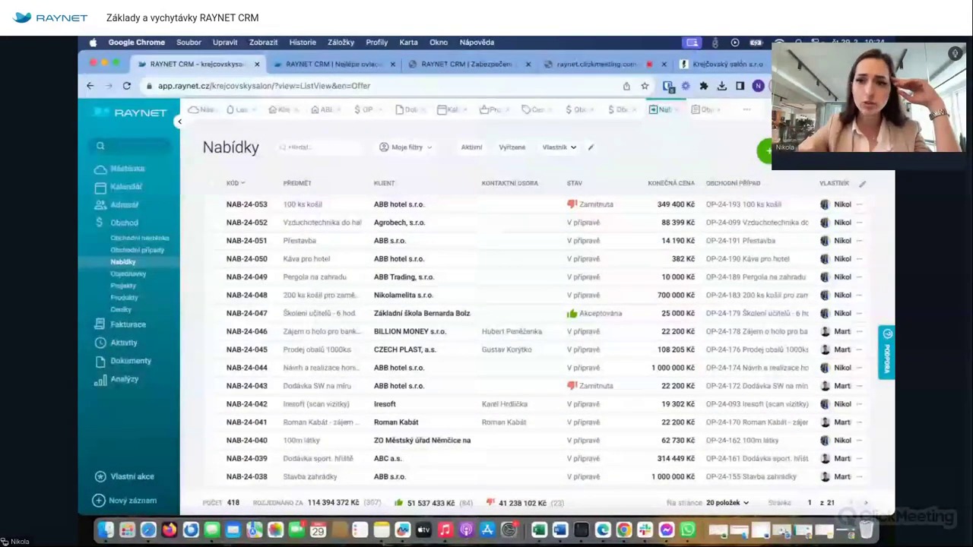
- Move the Stav column right after Klient, ahead of Kontaktní osoba, in the Nabídky list
drag(600, 185, 497, 195)
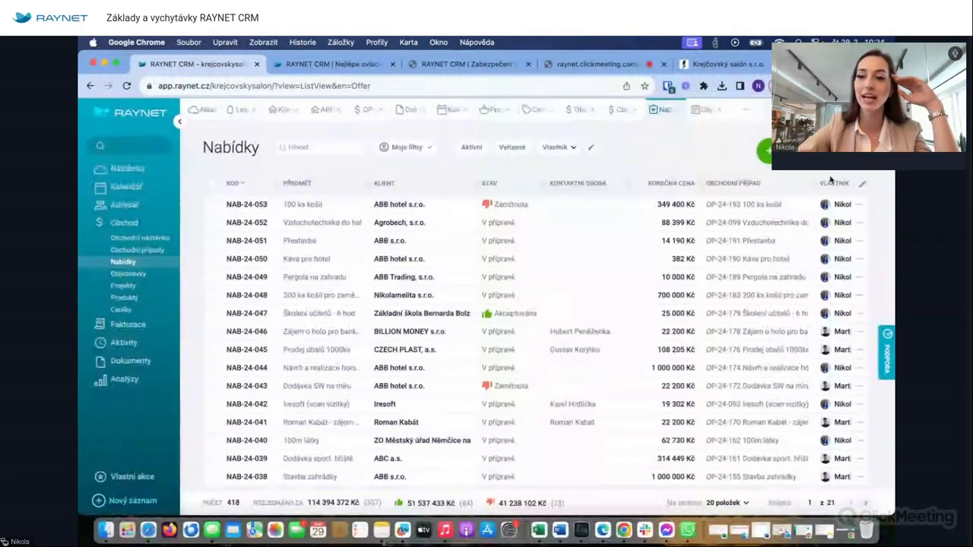
click(862, 183)
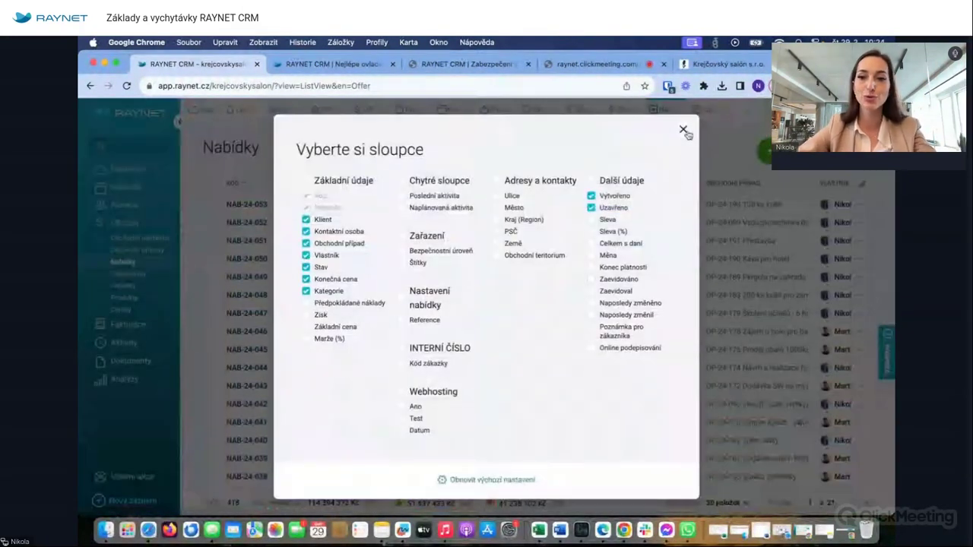
click(683, 130)
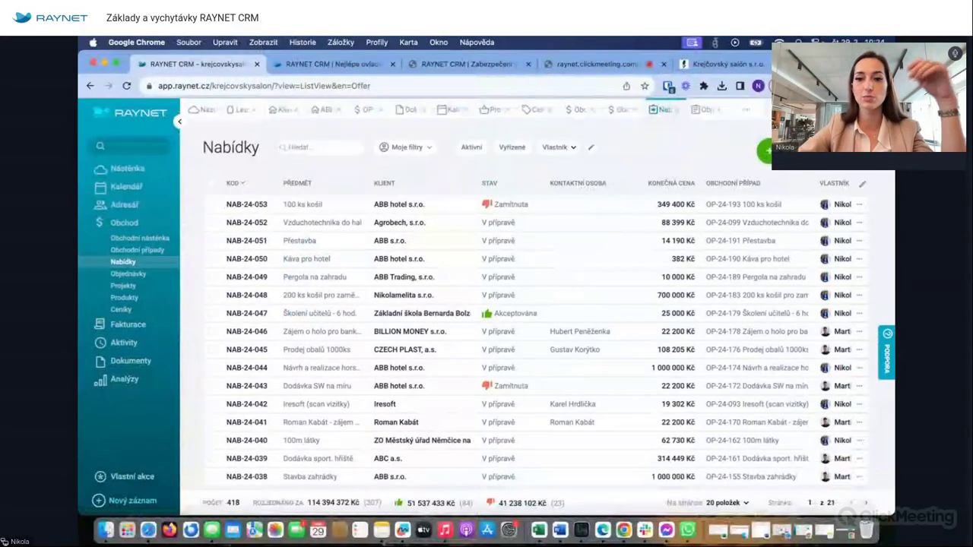
click(151, 275)
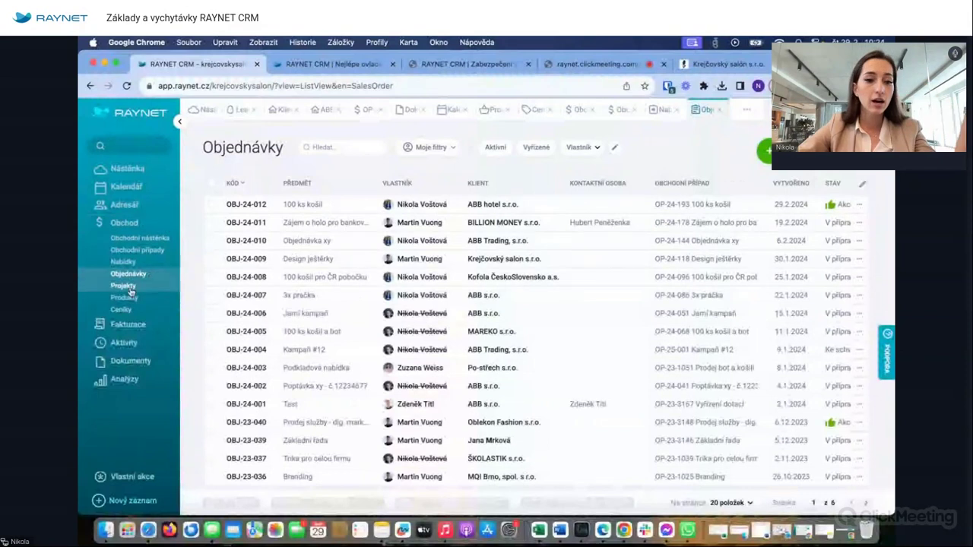
- Browse Produkty and Ceníky, then open the Projekty list of 141 projects and check the user menu
click(125, 297)
click(123, 310)
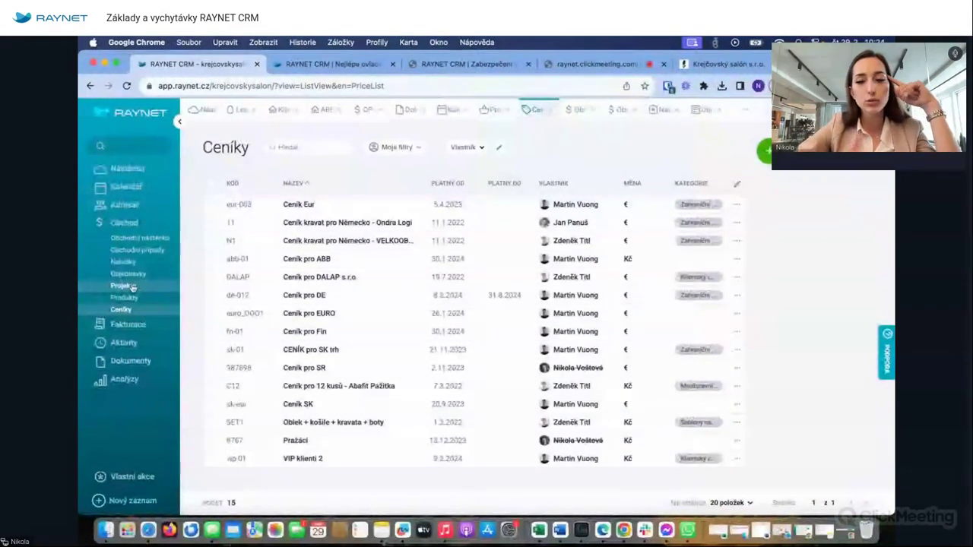
click(123, 286)
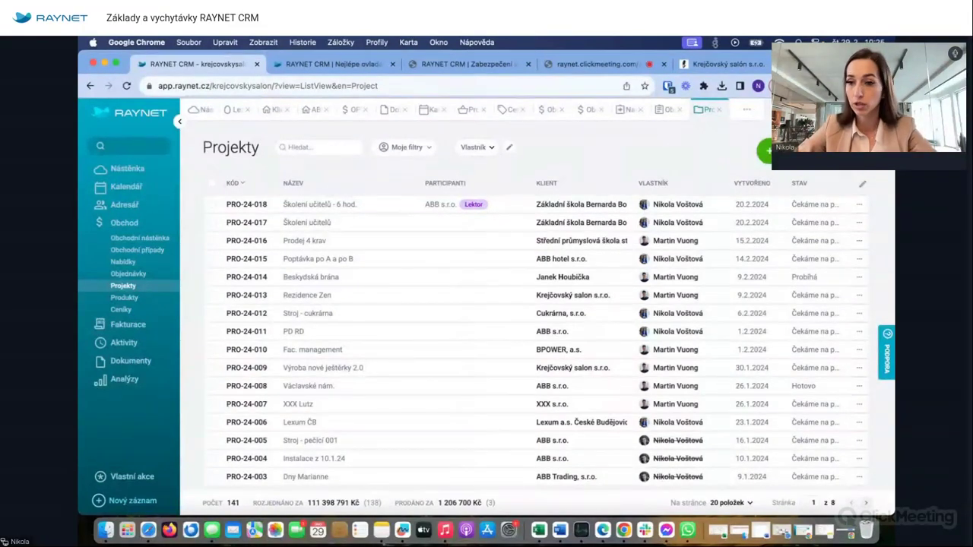
click(875, 110)
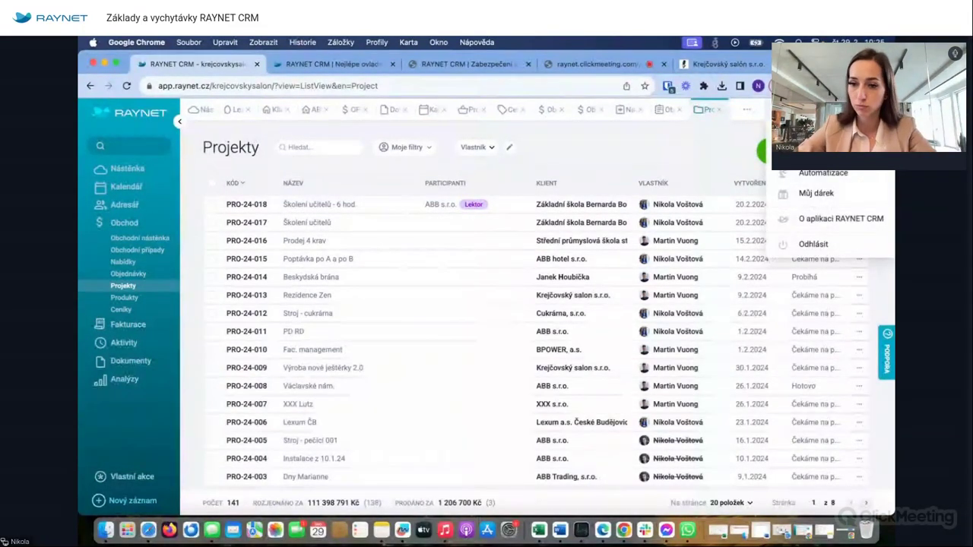
click(679, 173)
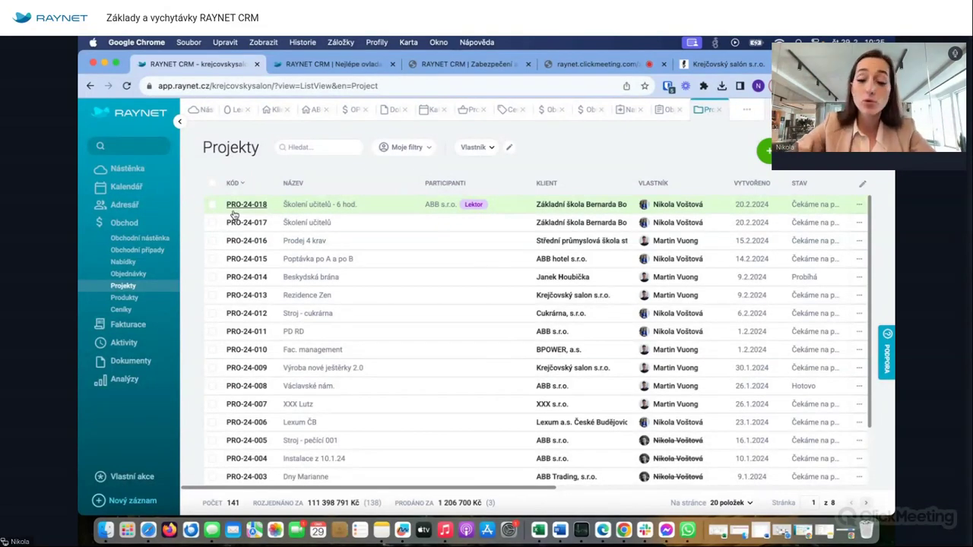
- Check the 100 ks košil case's actions, browse projects, and open project Stroj - cukrárna
click(351, 112)
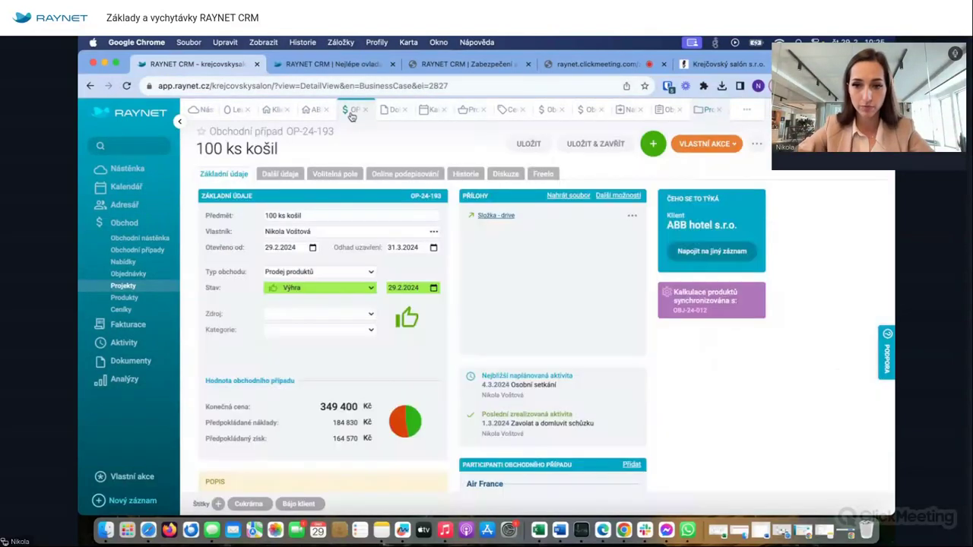
click(756, 144)
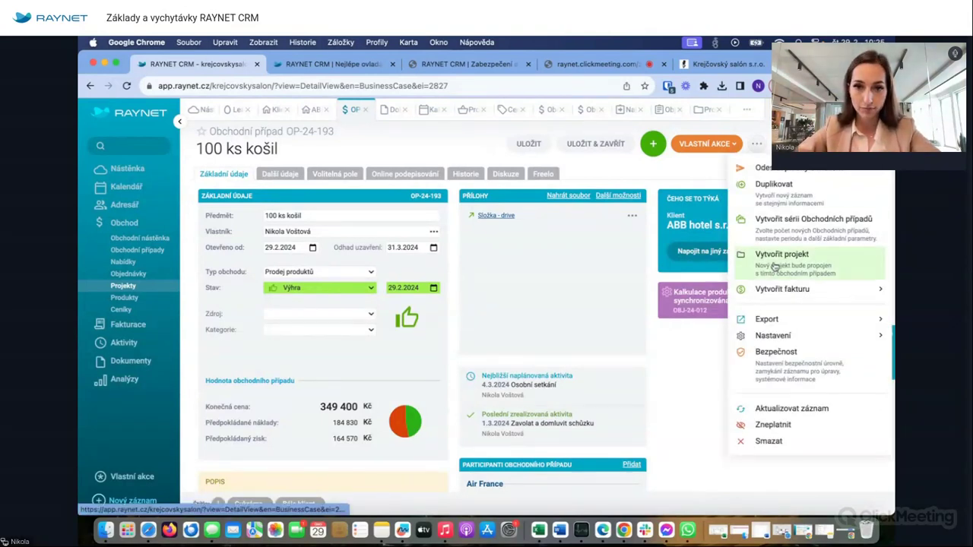
click(688, 139)
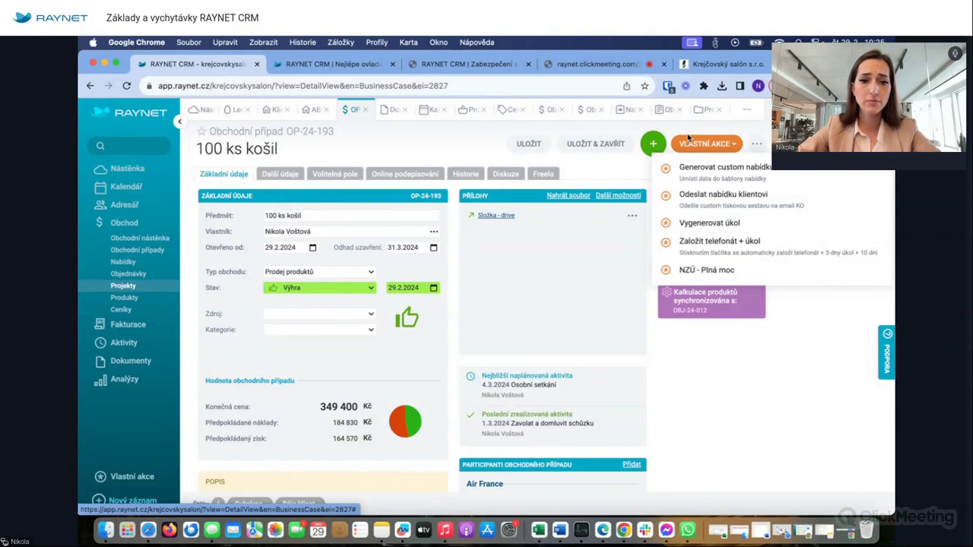
click(123, 285)
click(221, 241)
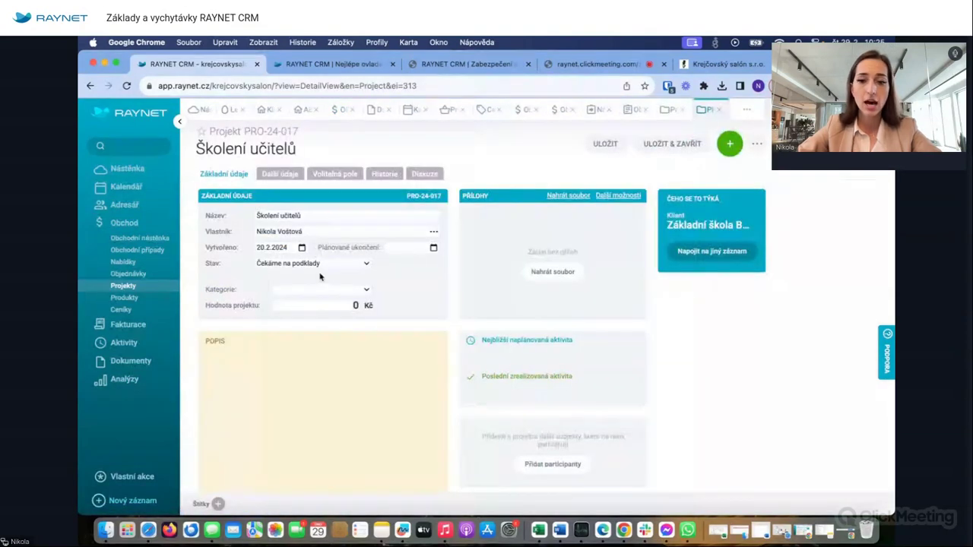
click(717, 111)
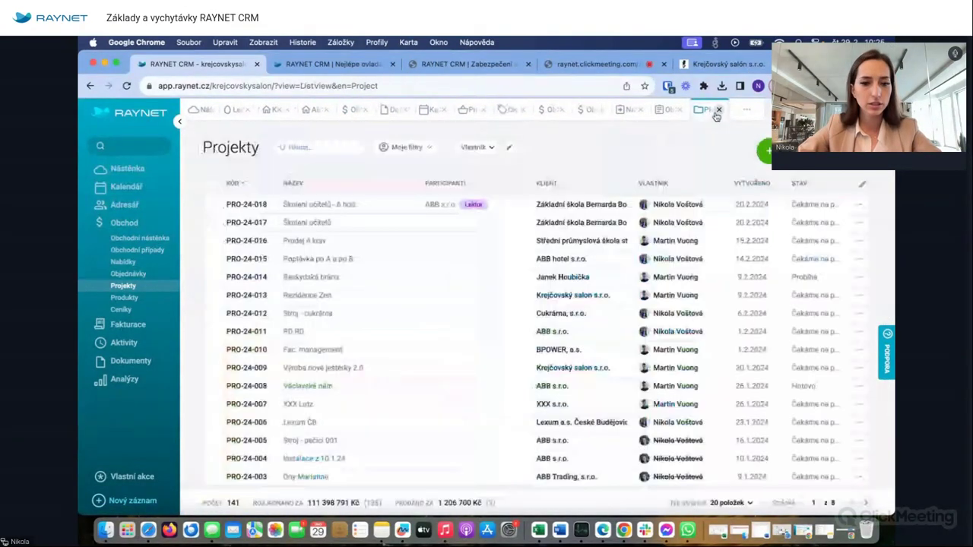
click(246, 312)
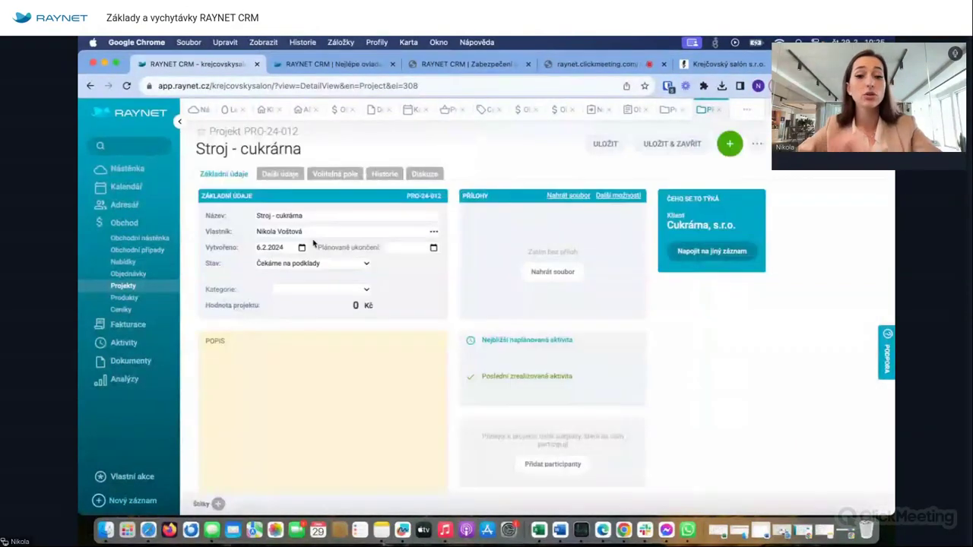
scroll(312, 299, down, 3)
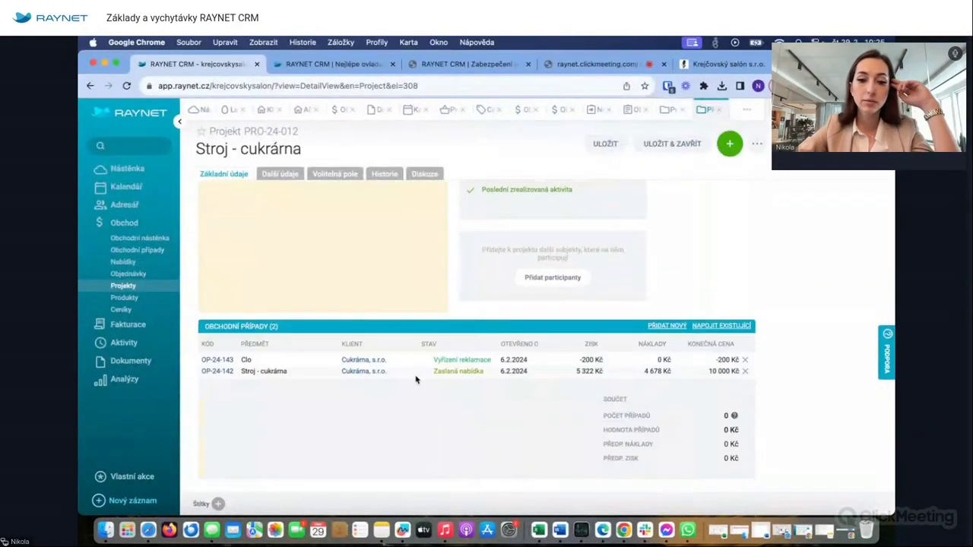
- Set business case OP-24-142 Stroj - cukrárna to Výhra, save it, and return to project PRO-24-012
click(217, 372)
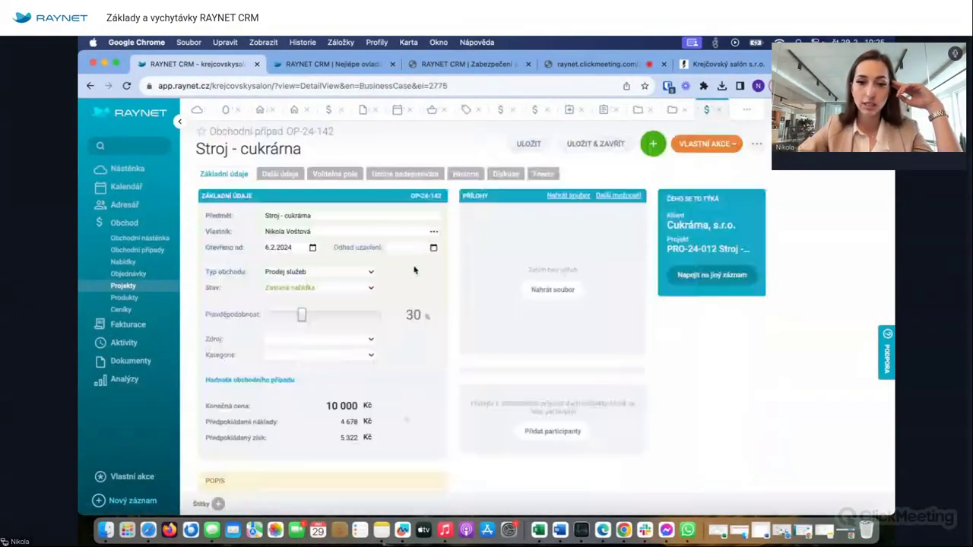
click(293, 289)
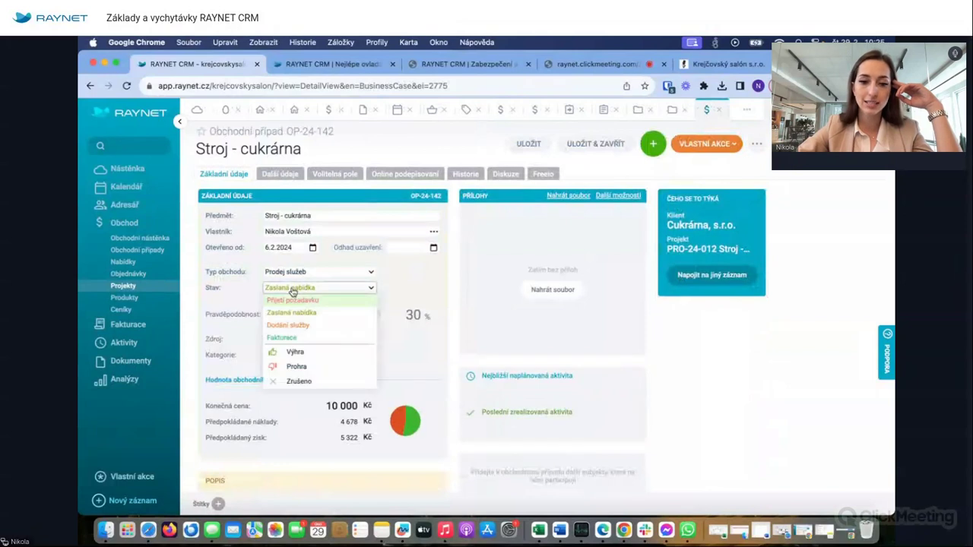
click(294, 352)
click(532, 145)
click(722, 109)
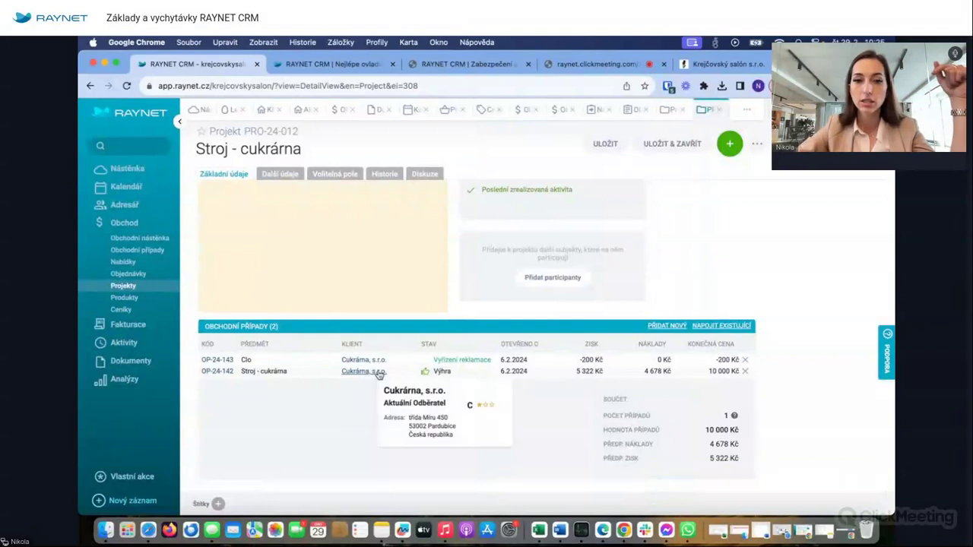
- Create task 'Domluvit servis' on project PRO-24-012 with a colleague as Řešitel, and save it
click(730, 143)
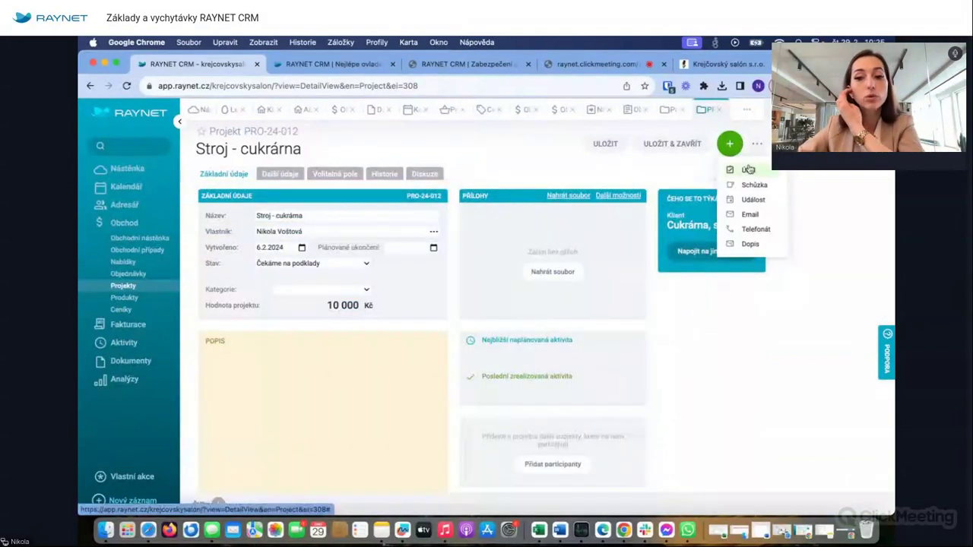
click(748, 169)
click(715, 220)
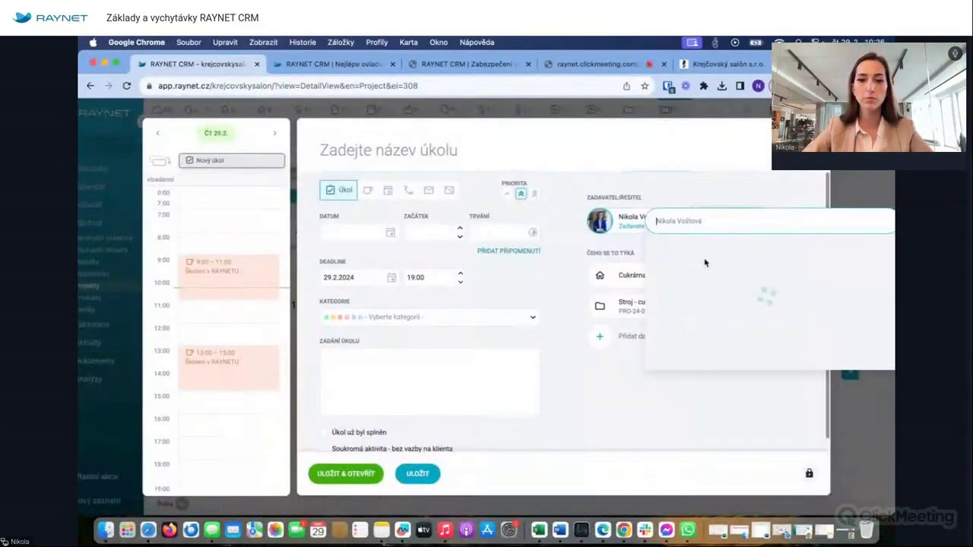
click(703, 259)
click(396, 157)
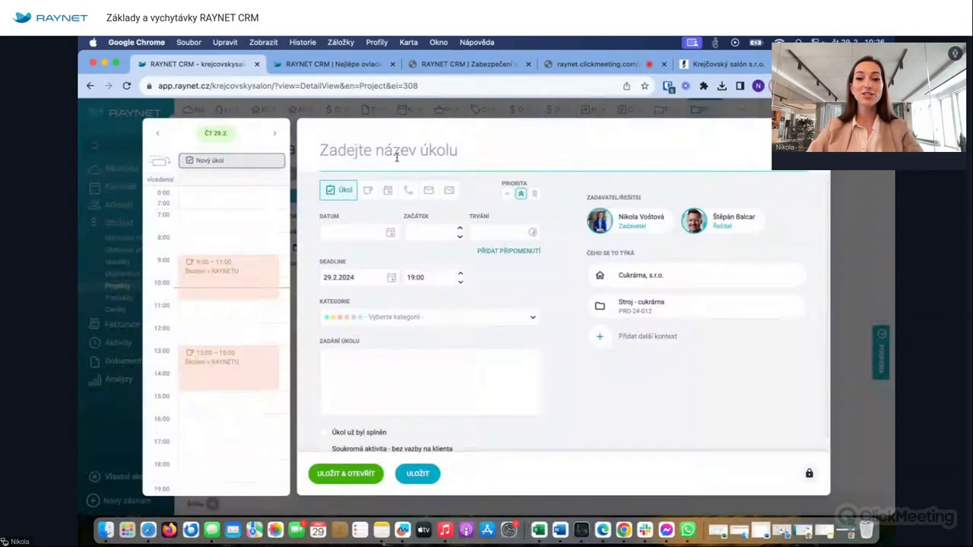
text(Dom)
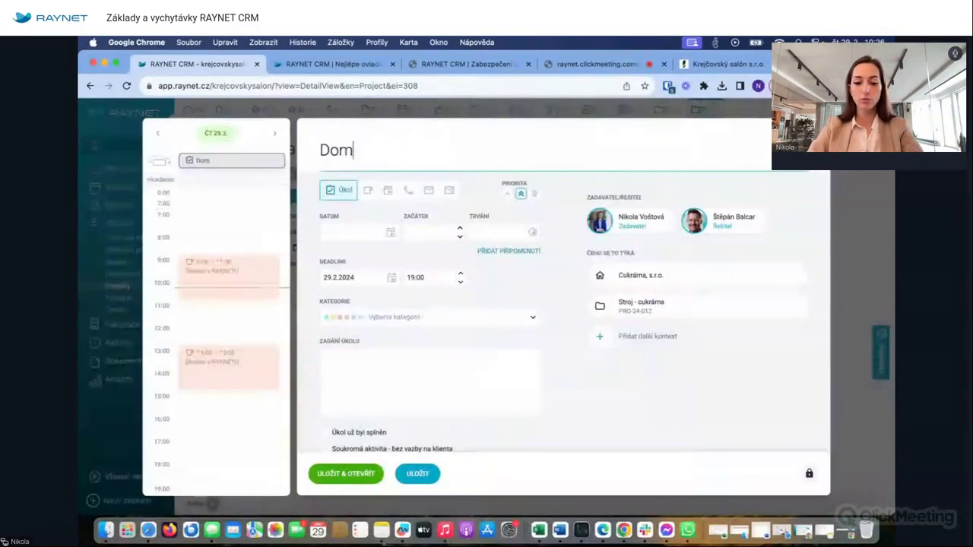
text(luvit servis)
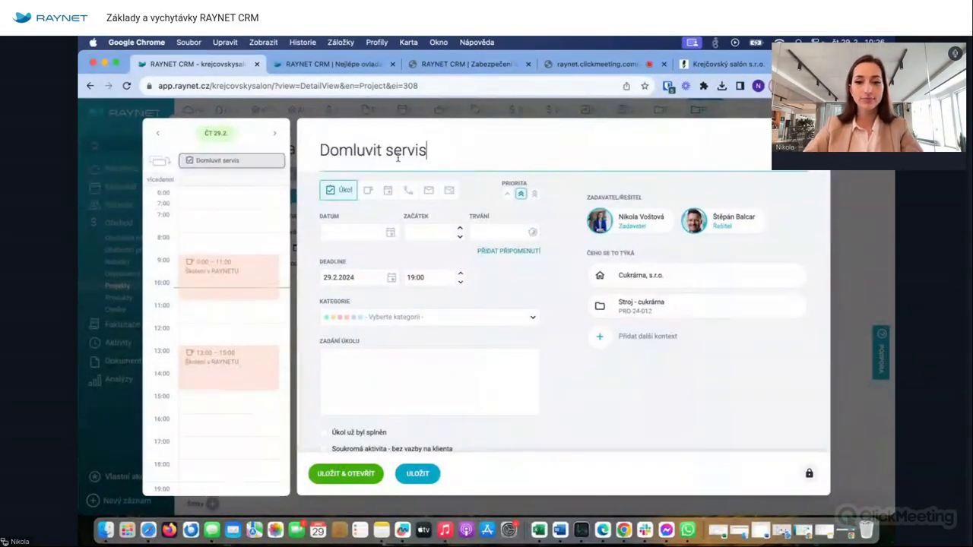
click(416, 473)
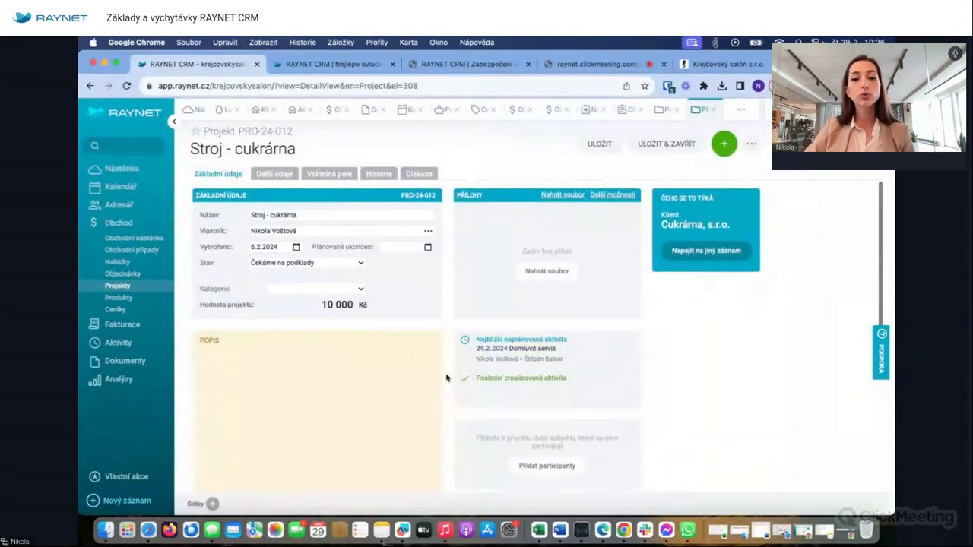
scroll(449, 376, down, 3)
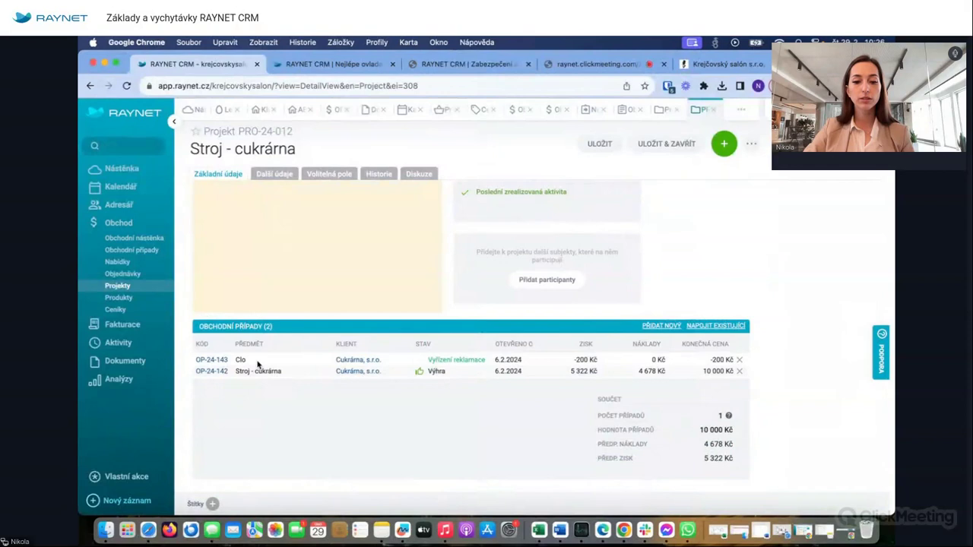
click(670, 327)
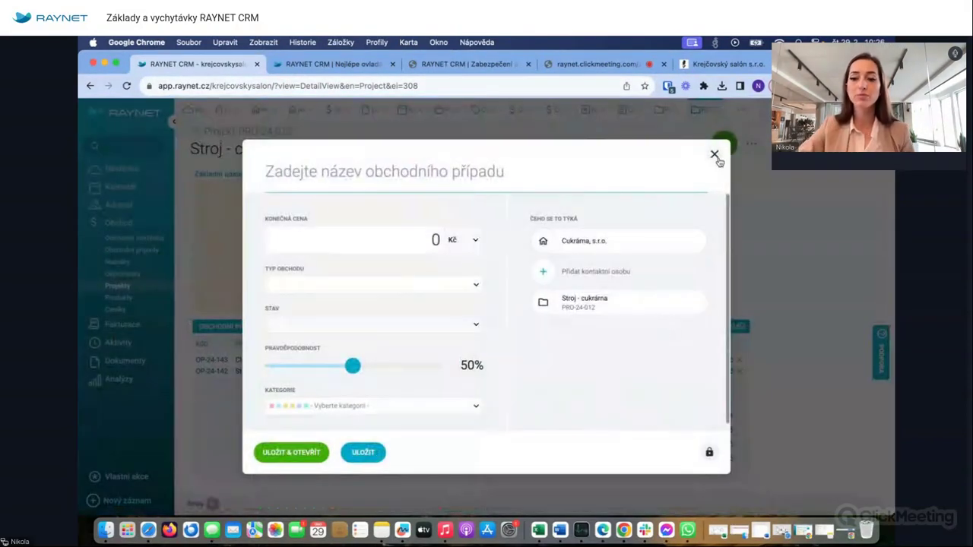
click(715, 155)
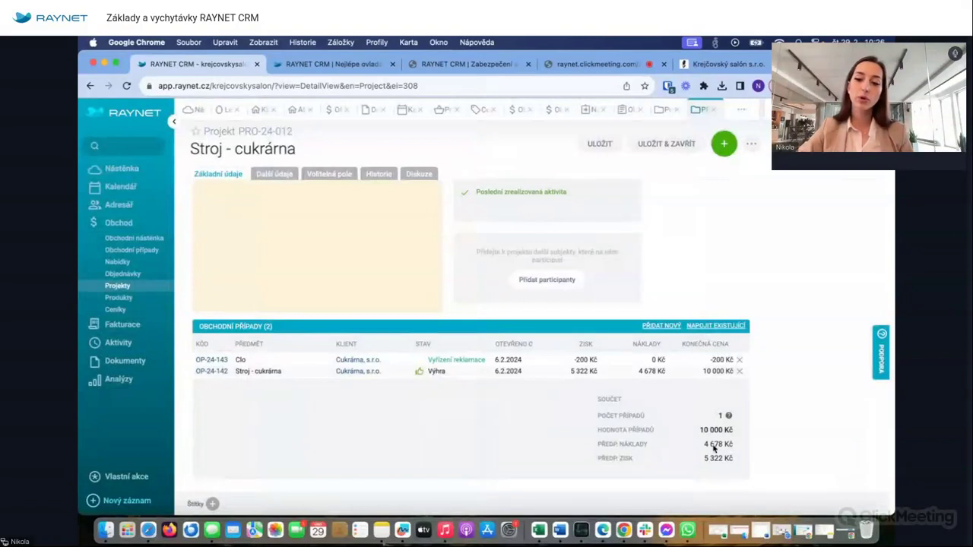
scroll(713, 449, up, 2)
scroll(742, 423, down, 2)
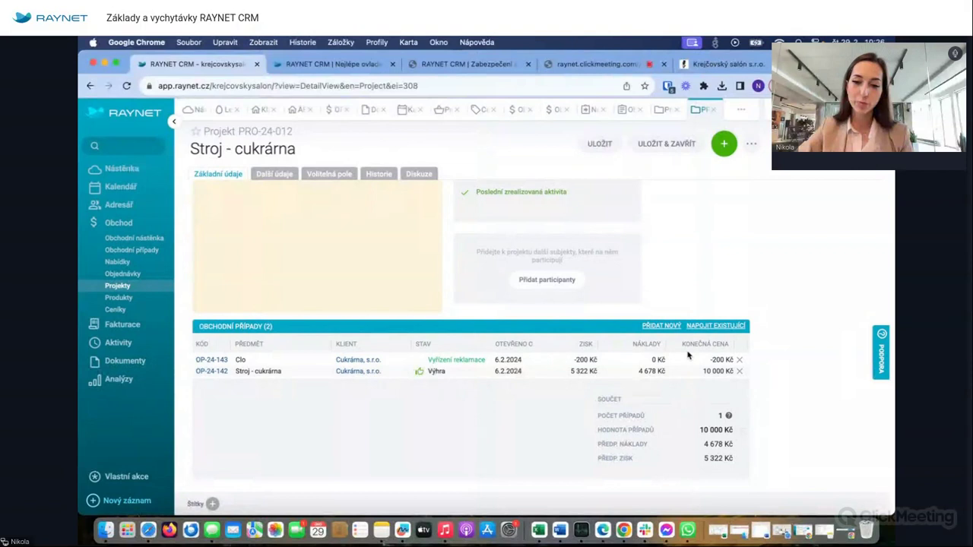
scroll(669, 380, up, 5)
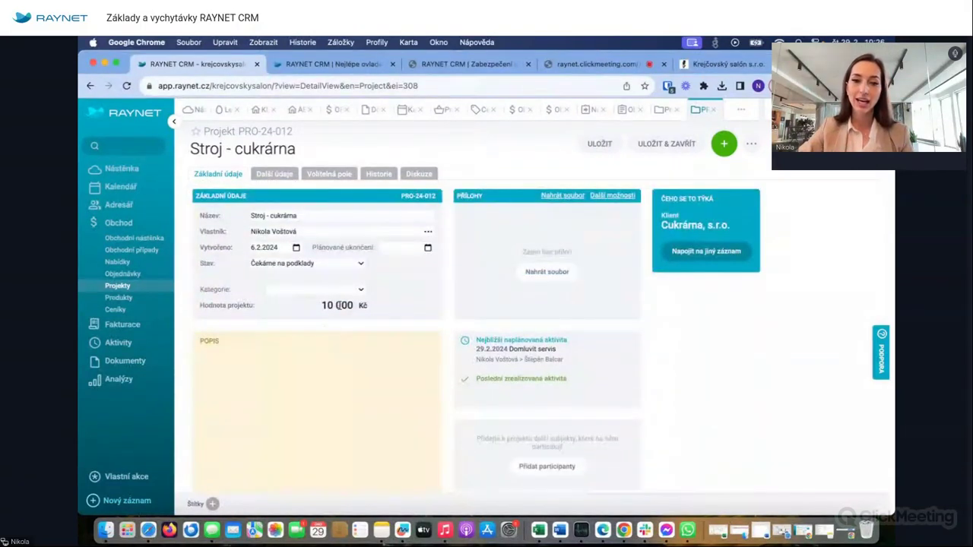
scroll(582, 434, down, 3)
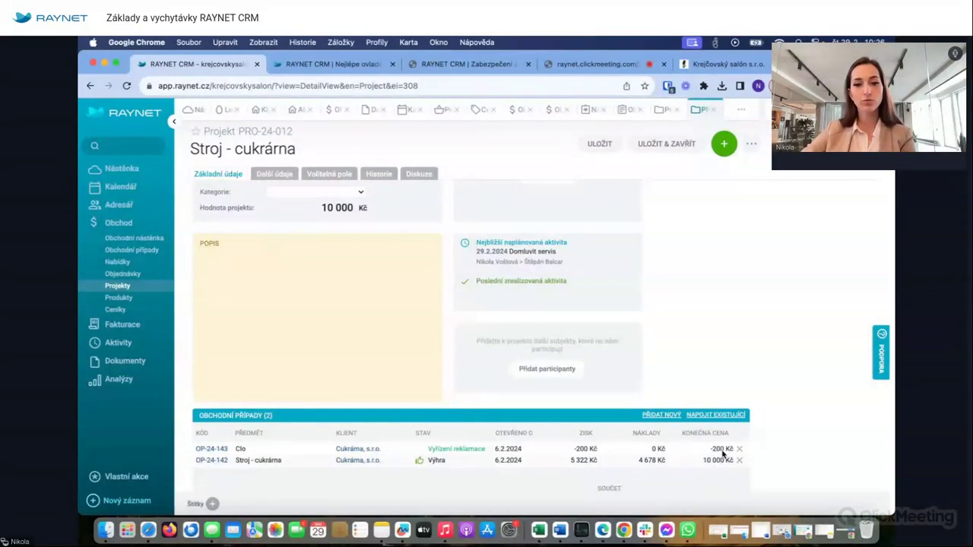
scroll(612, 302, up, 3)
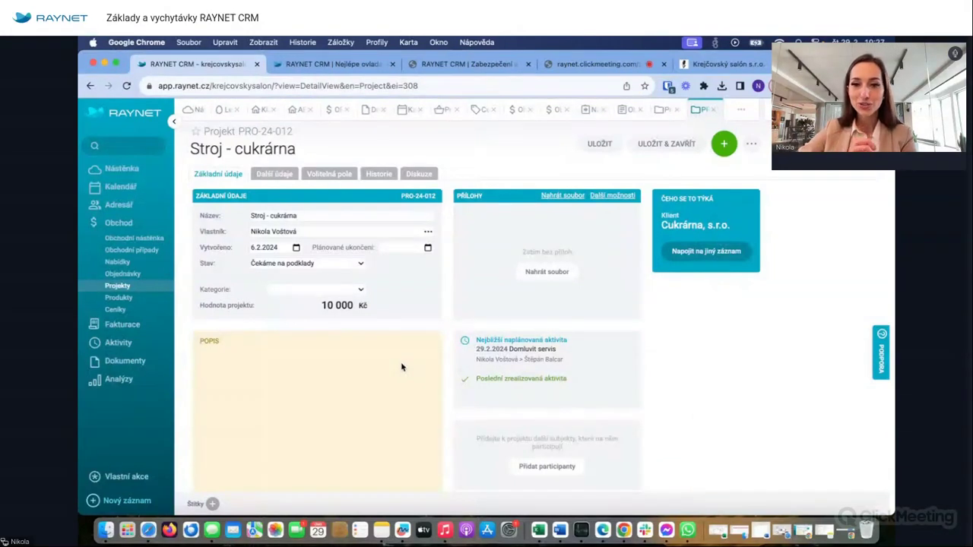
- Go from the sales board to the business cases list and open OP-24-193 '100 ks košil'
click(118, 241)
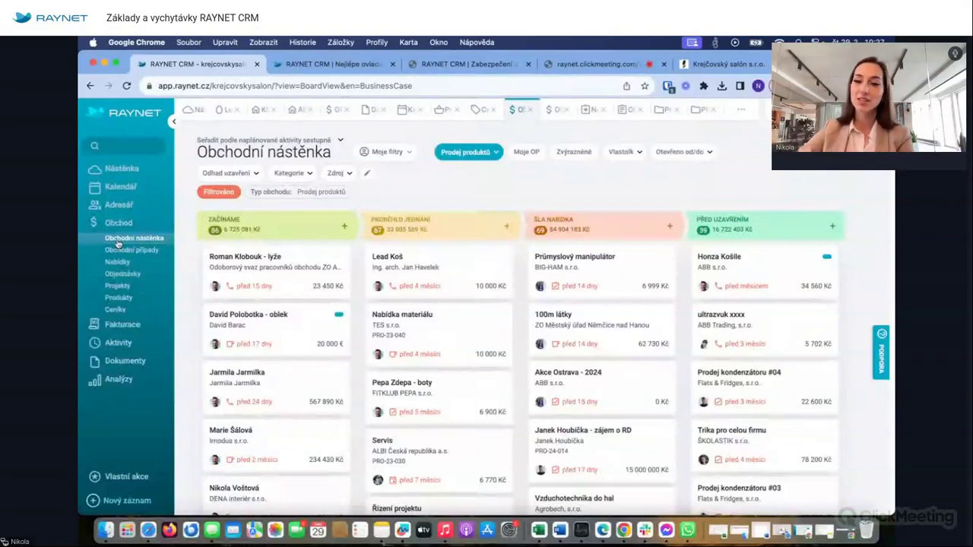
click(133, 252)
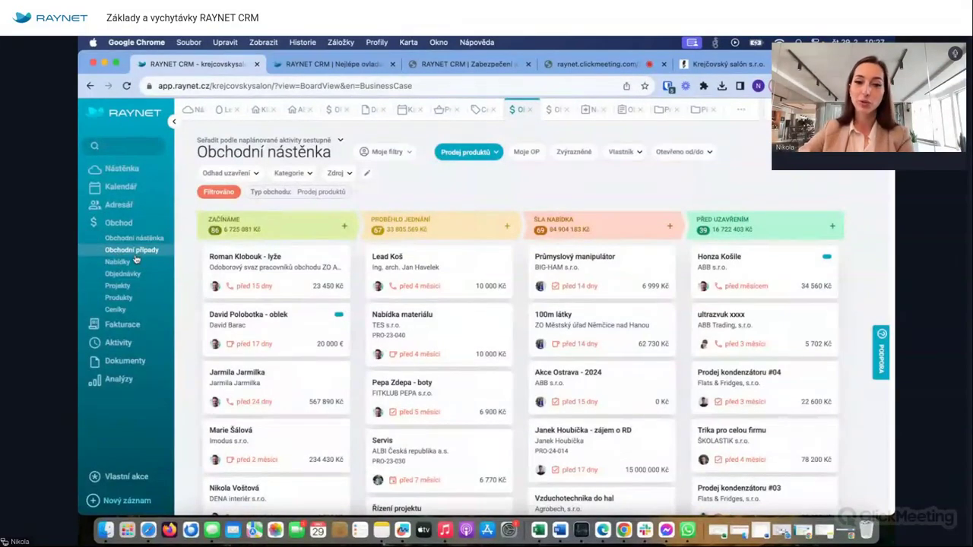
click(339, 111)
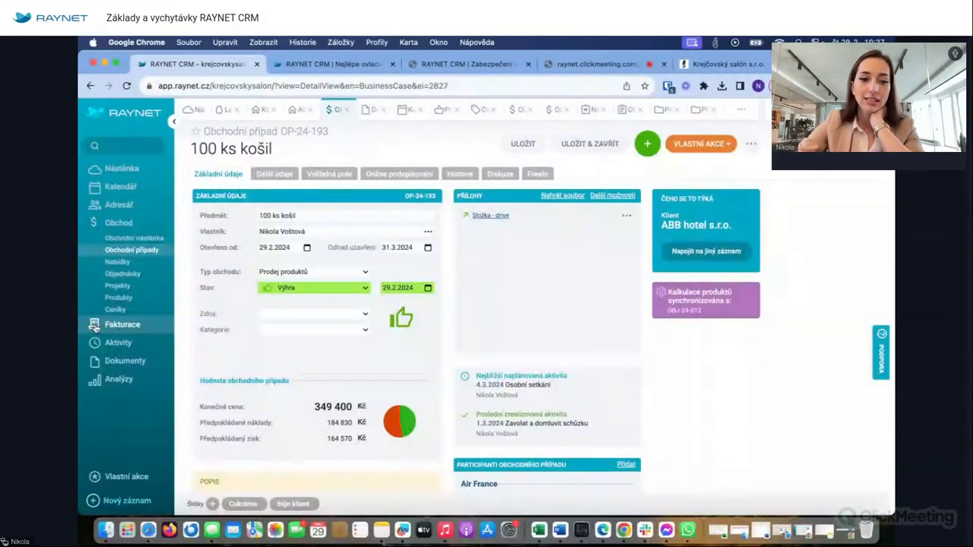
click(126, 326)
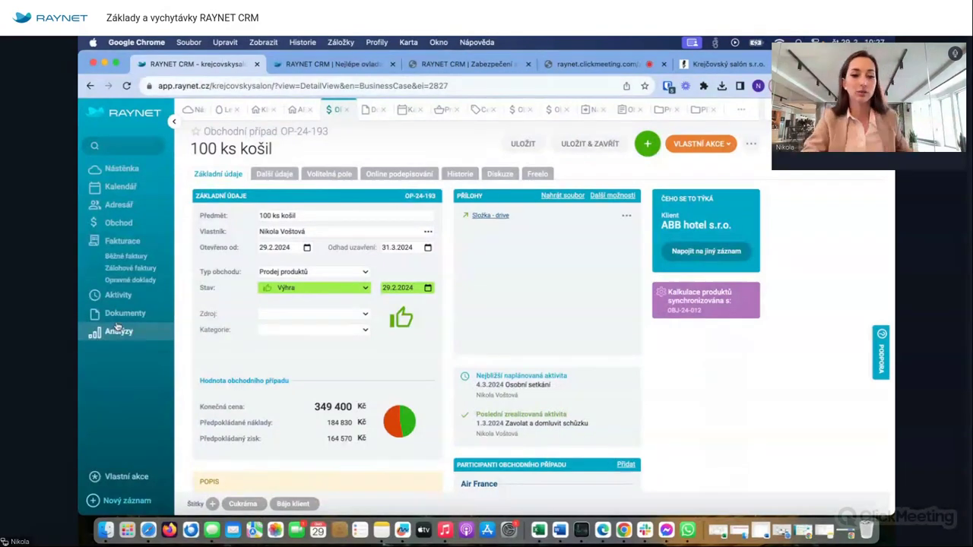
click(138, 260)
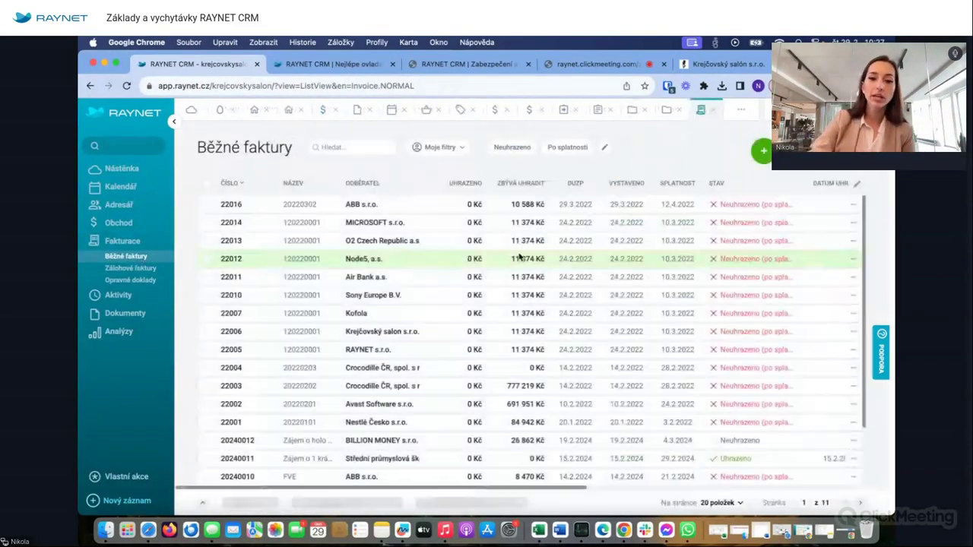
click(712, 111)
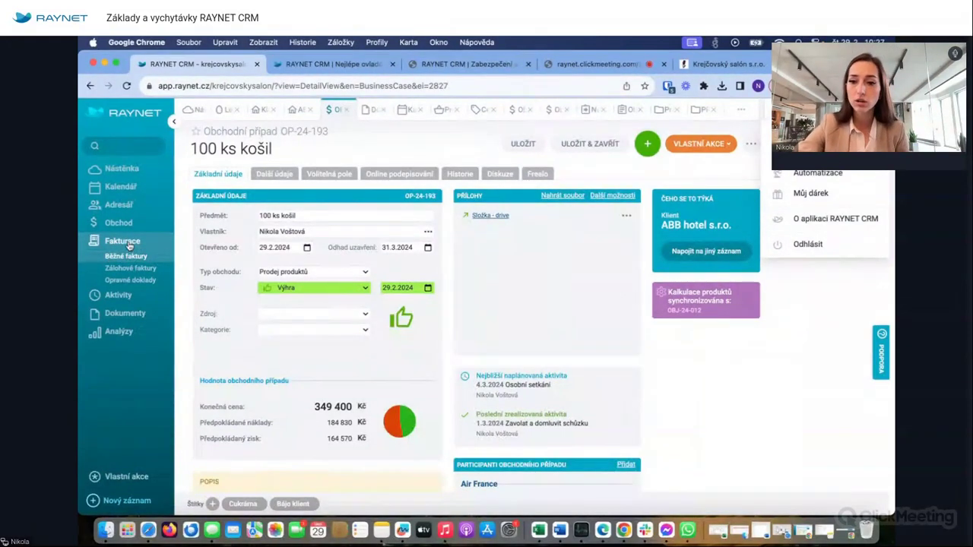
click(750, 143)
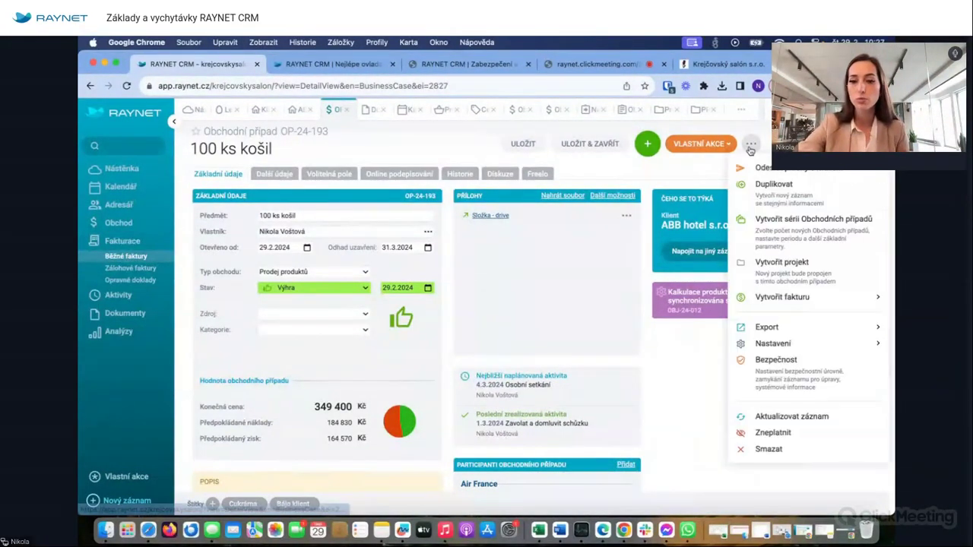
click(790, 295)
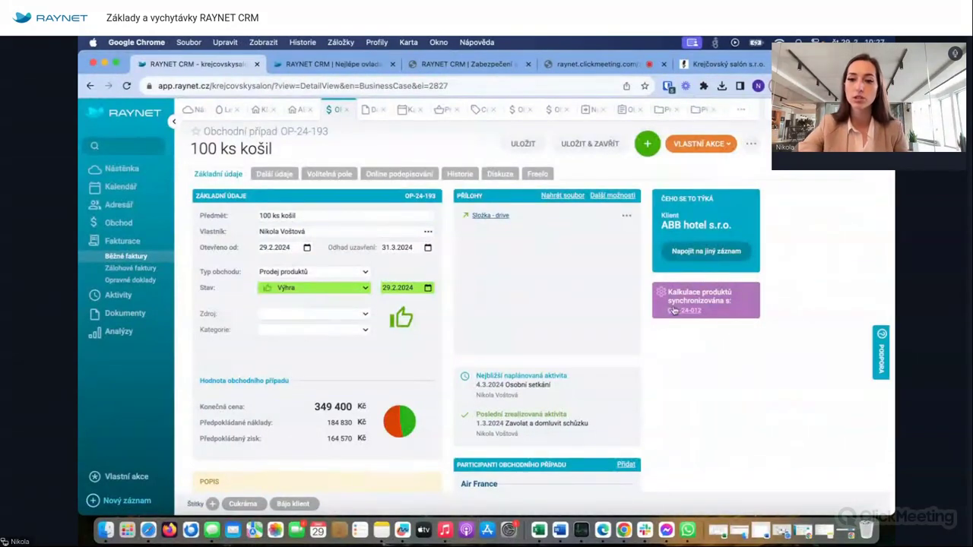
click(750, 144)
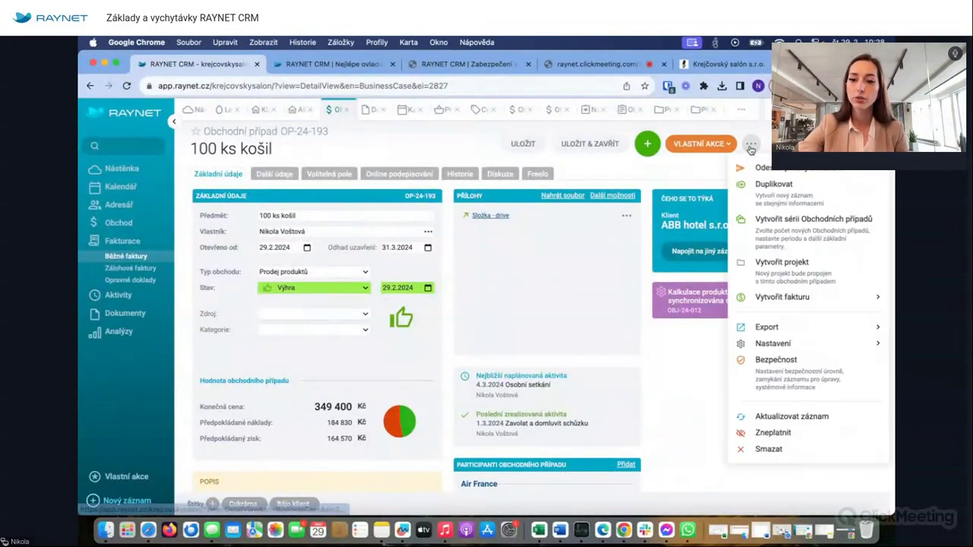
mouse_move(770, 298)
click(628, 313)
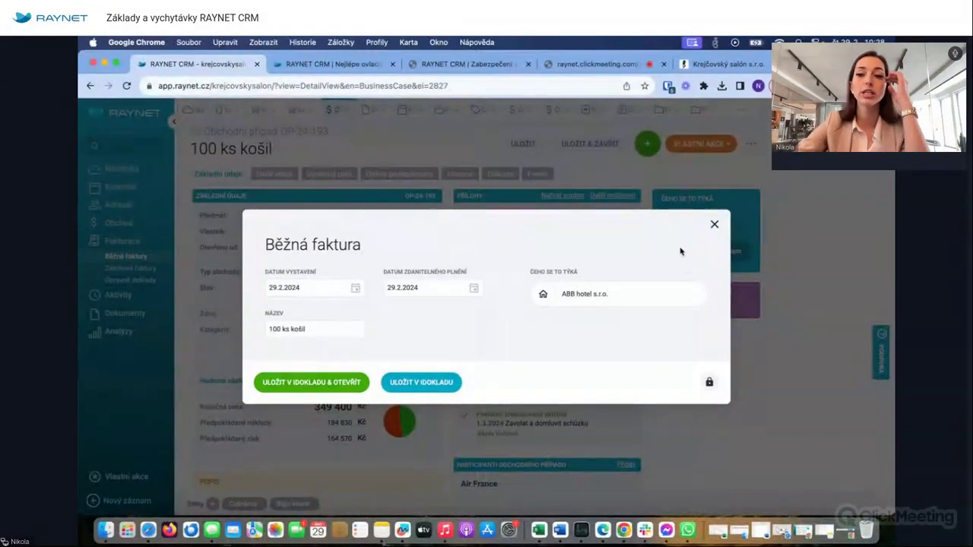
click(714, 224)
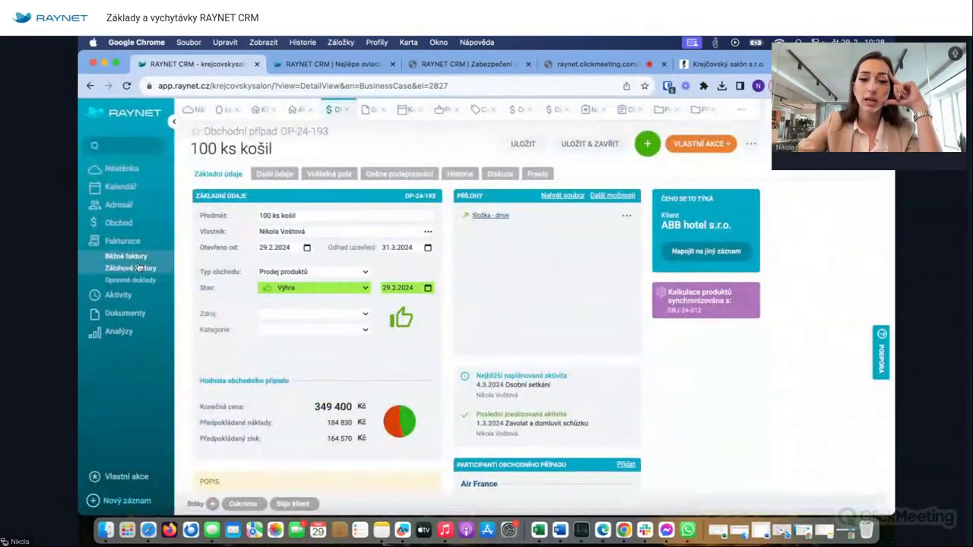
click(127, 257)
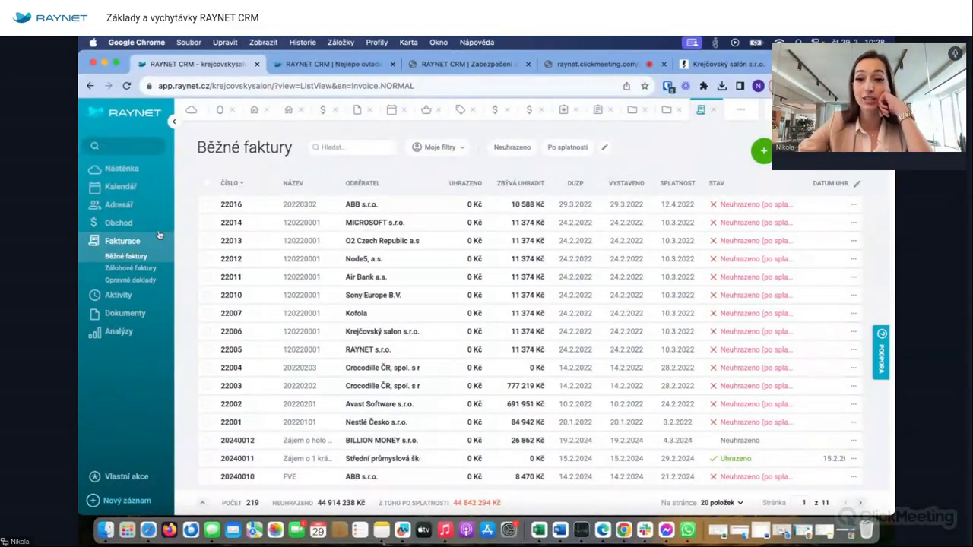
click(126, 256)
click(714, 111)
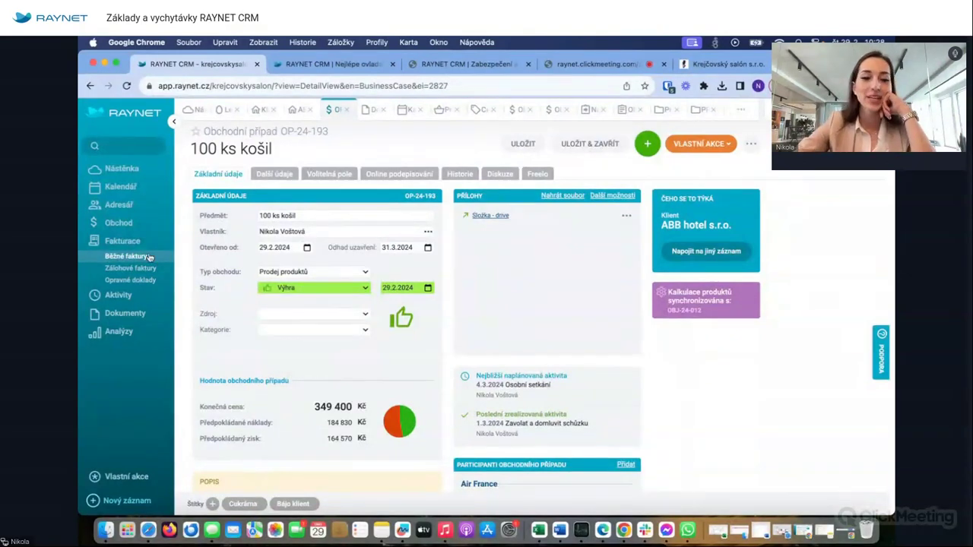
- Check the quick-add record types, then return to the Obchodní nástěnka sales board
click(137, 299)
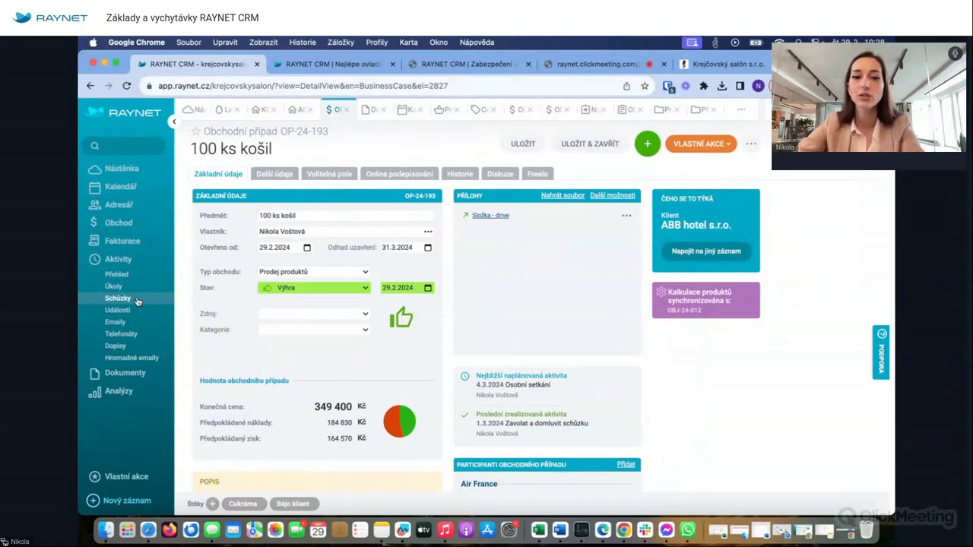
click(646, 140)
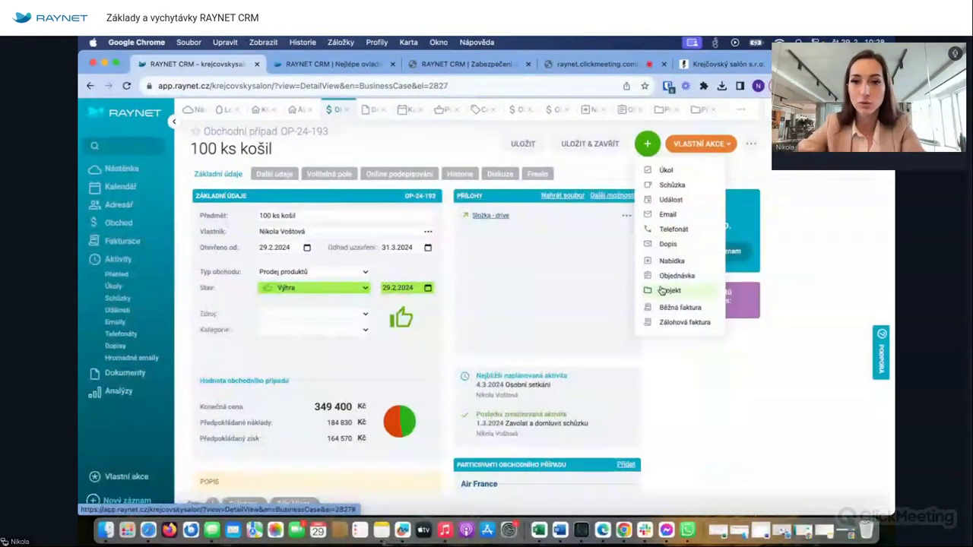
click(575, 266)
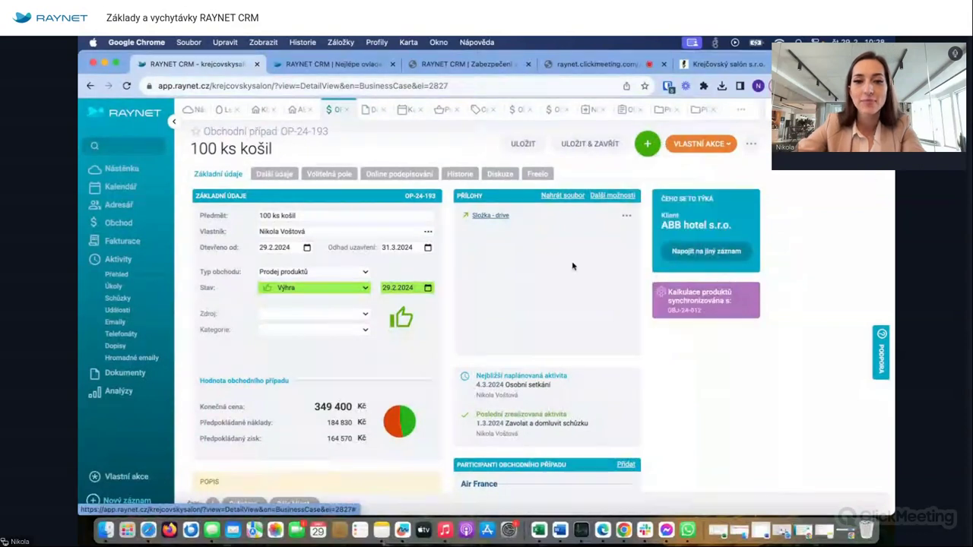
mouse_move(118, 223)
click(134, 239)
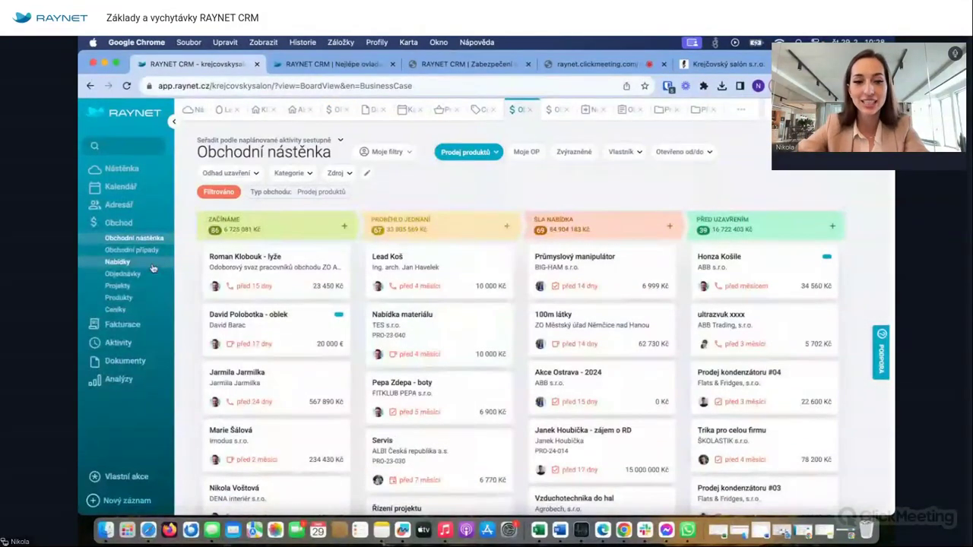
- Switch to the week calendar and preview the Praha, Osobní setkání and Úvodní setkání events
click(146, 191)
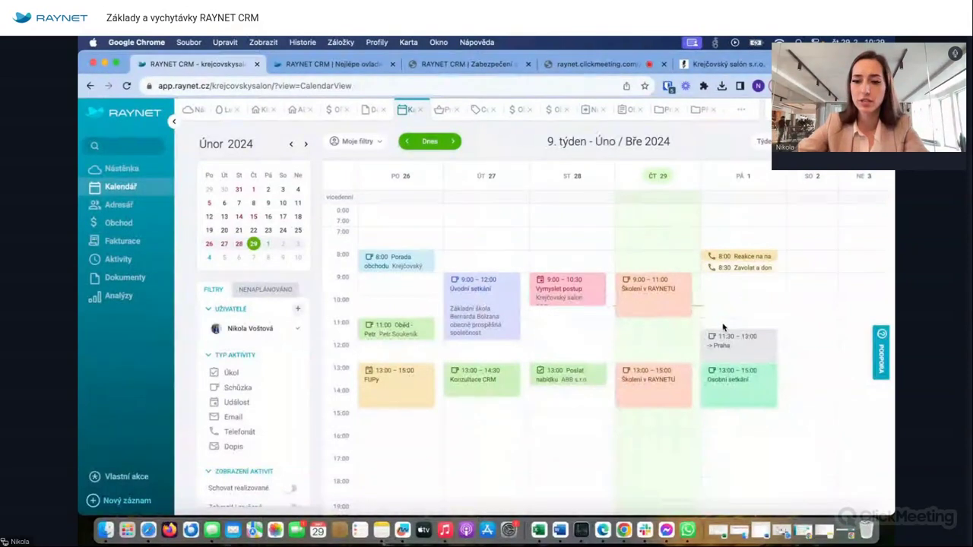
click(758, 350)
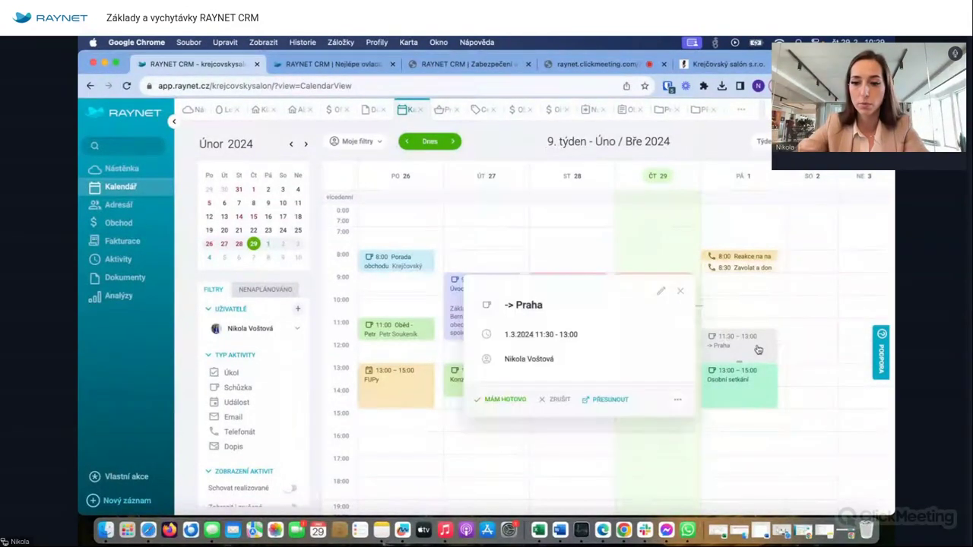
click(745, 378)
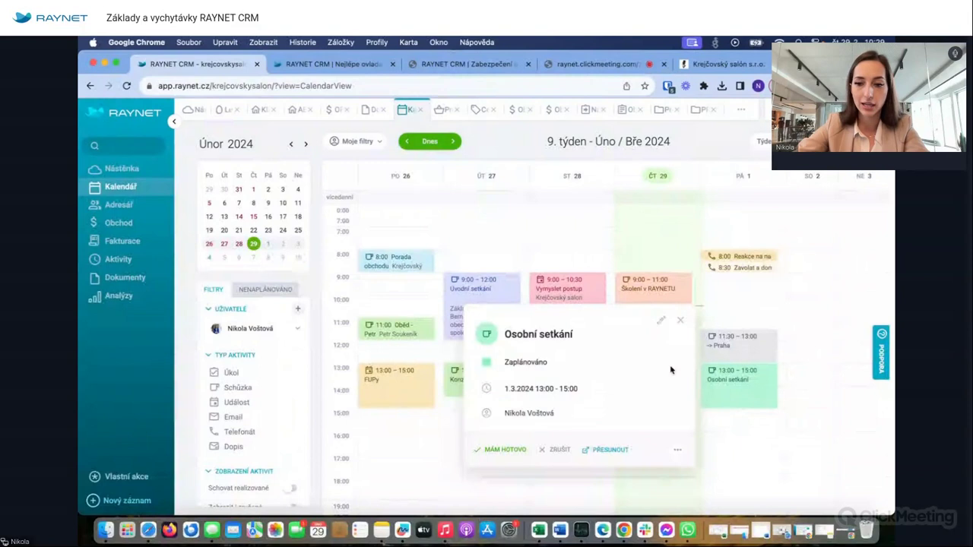
click(679, 320)
click(466, 308)
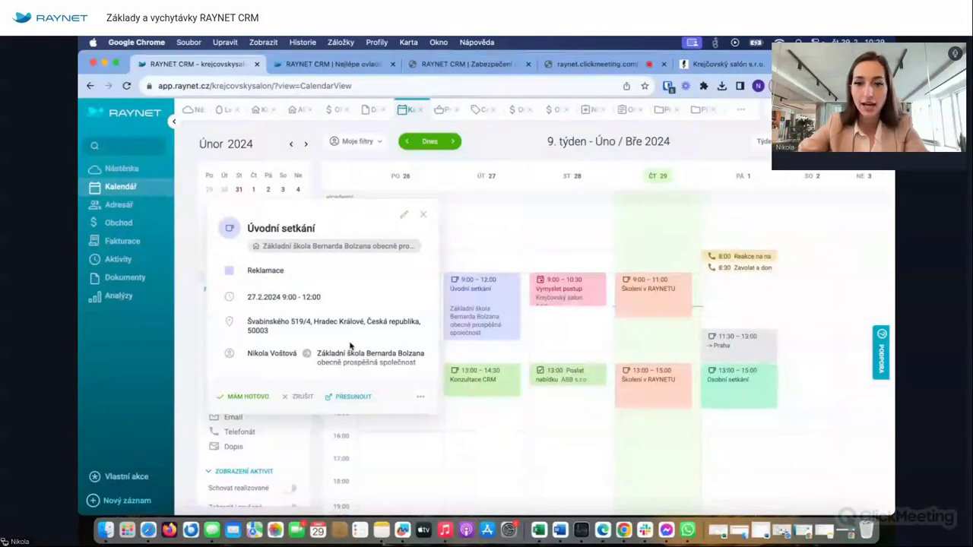
- Edit and save the Úvodní setkání meeting, mark it done, then dismiss the outcome form
click(403, 215)
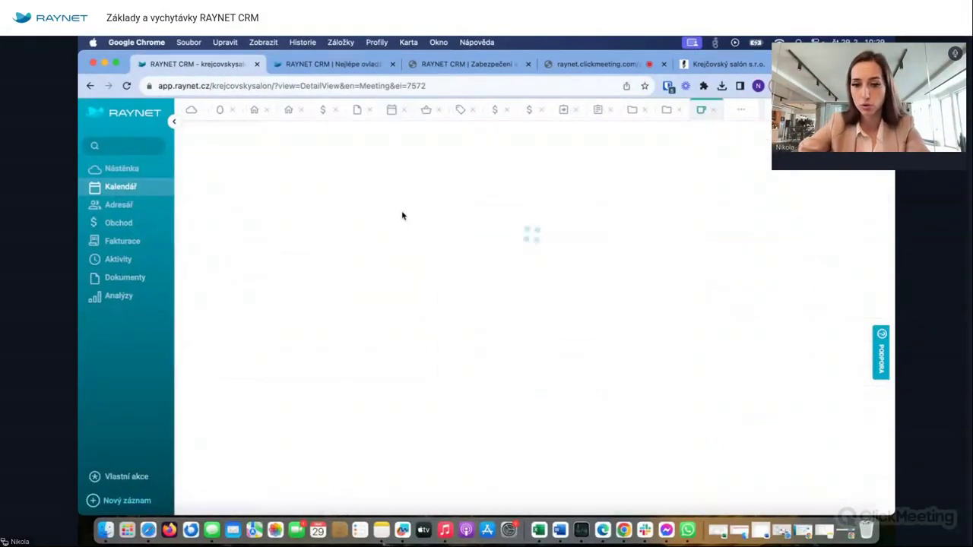
scroll(398, 319, down, 3)
click(304, 372)
click(601, 143)
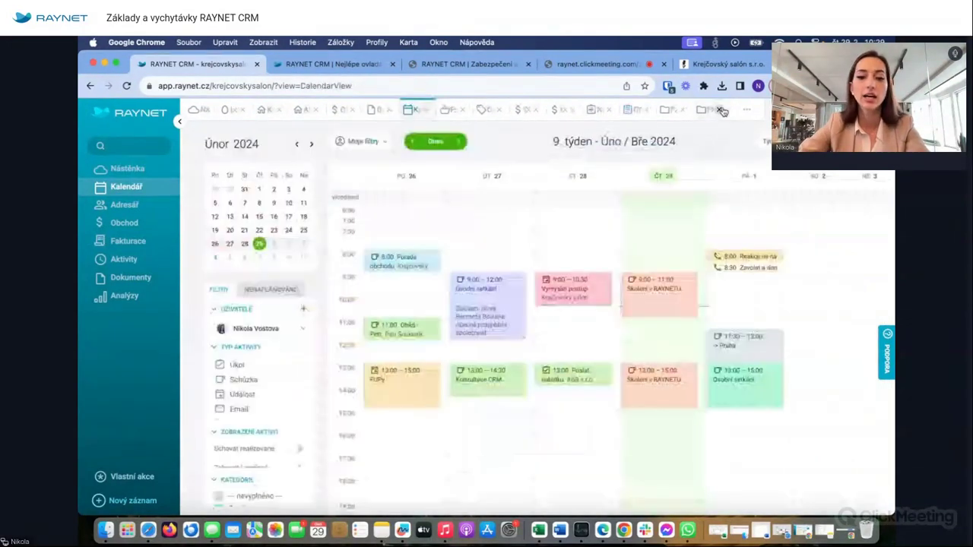
click(470, 288)
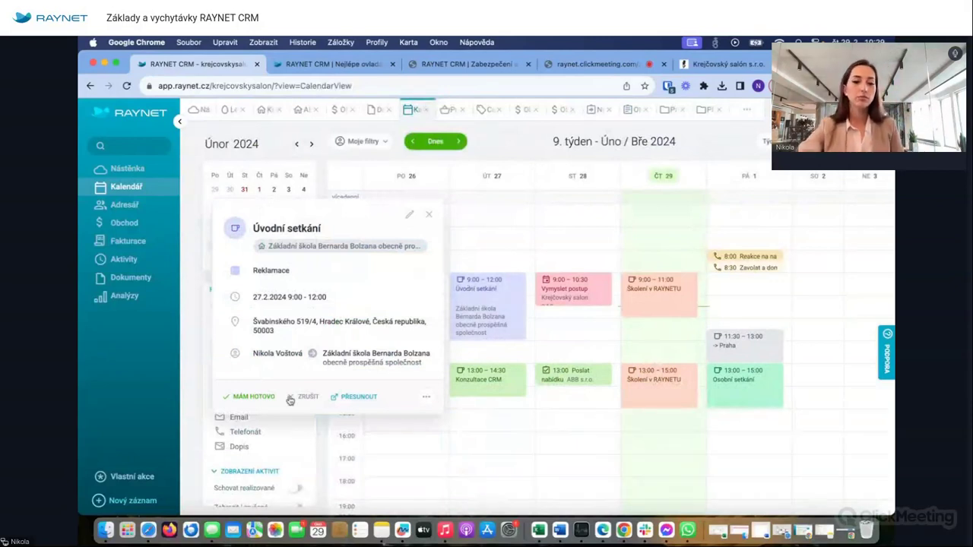
click(254, 394)
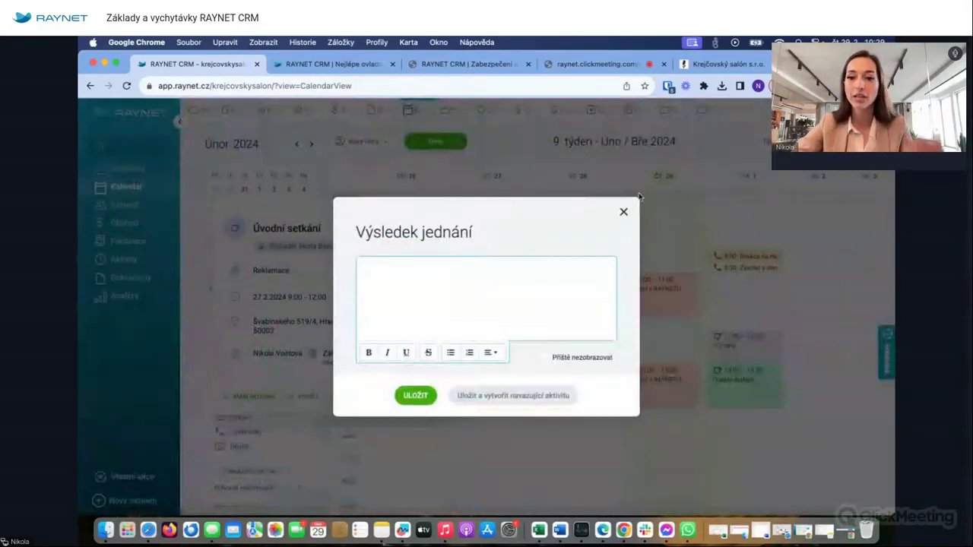
click(623, 213)
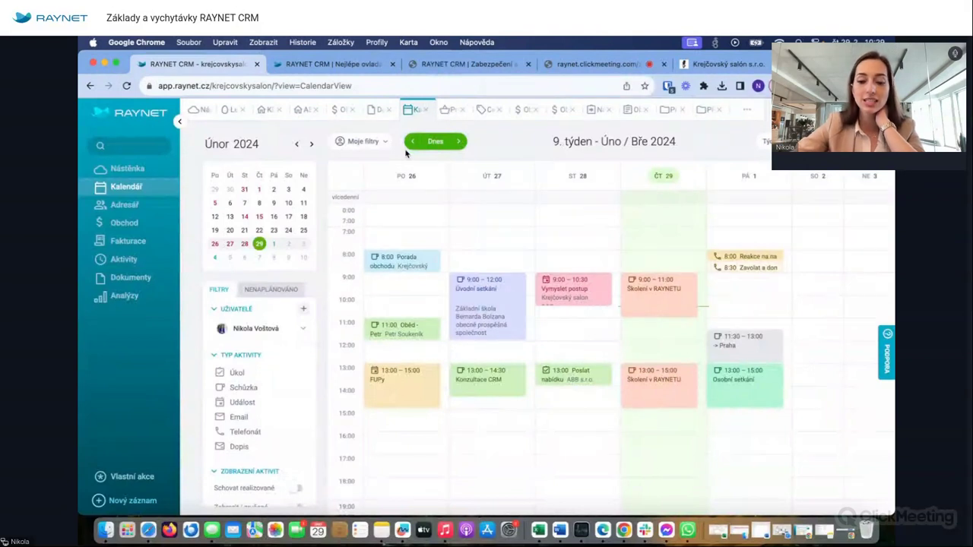
- Mark the Porada obchodu meeting as done with the outcome note 'hotovo'
click(407, 264)
click(500, 348)
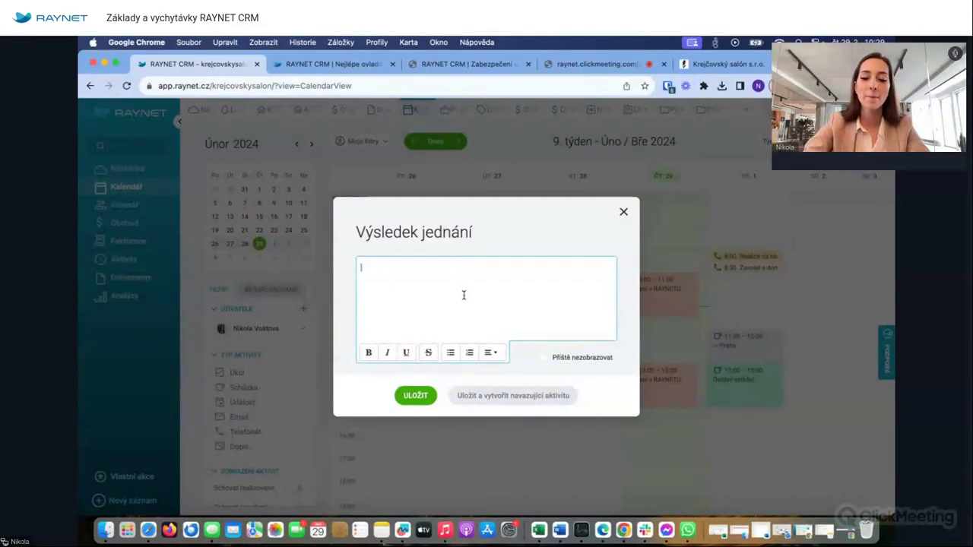
text(Dnes)
key(BackSpace)
key(BackSpace)
key(BackSpace)
key(BackSpace)
text(hotovo)
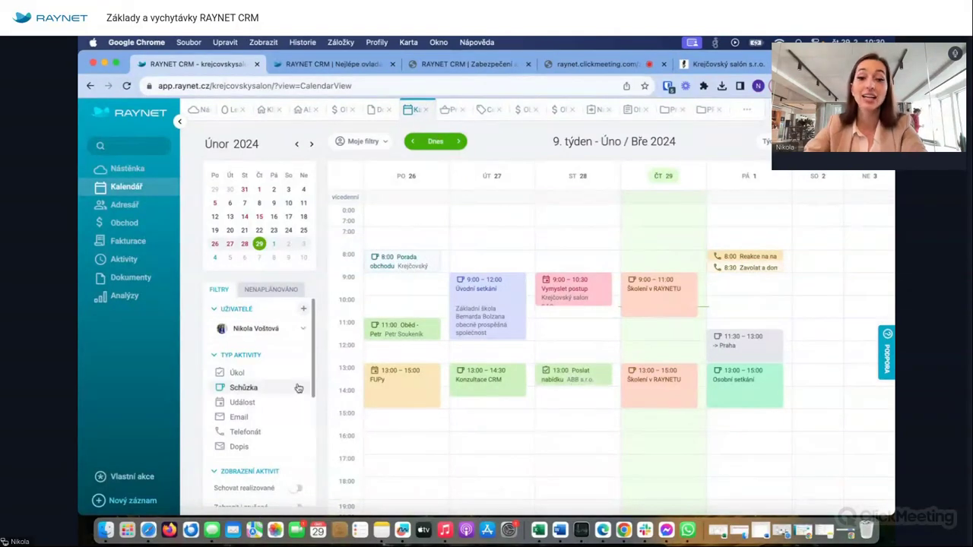
- Show two colleagues' activities in the calendar and toggle meetings off and back on
click(273, 327)
click(258, 213)
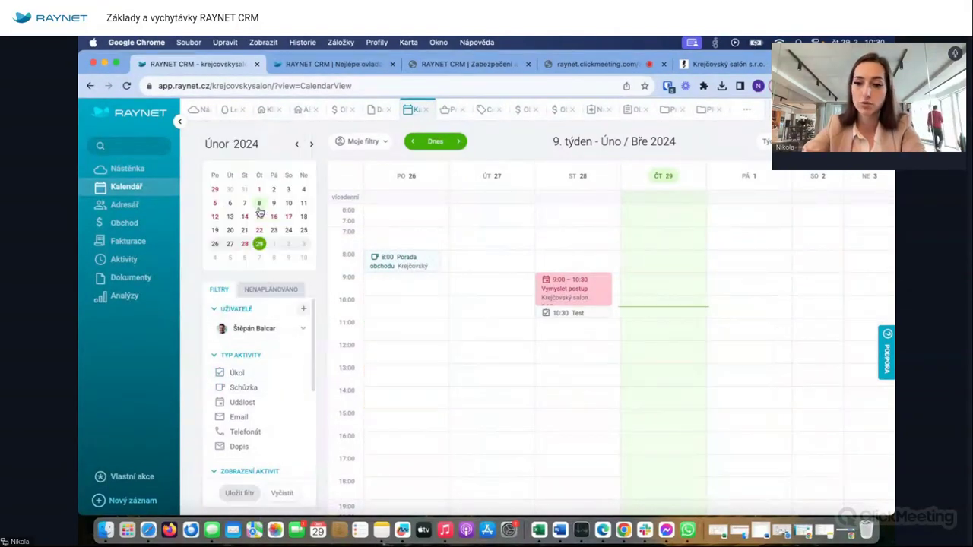
click(274, 327)
scroll(262, 256, down, 5)
scroll(261, 257, down, 3)
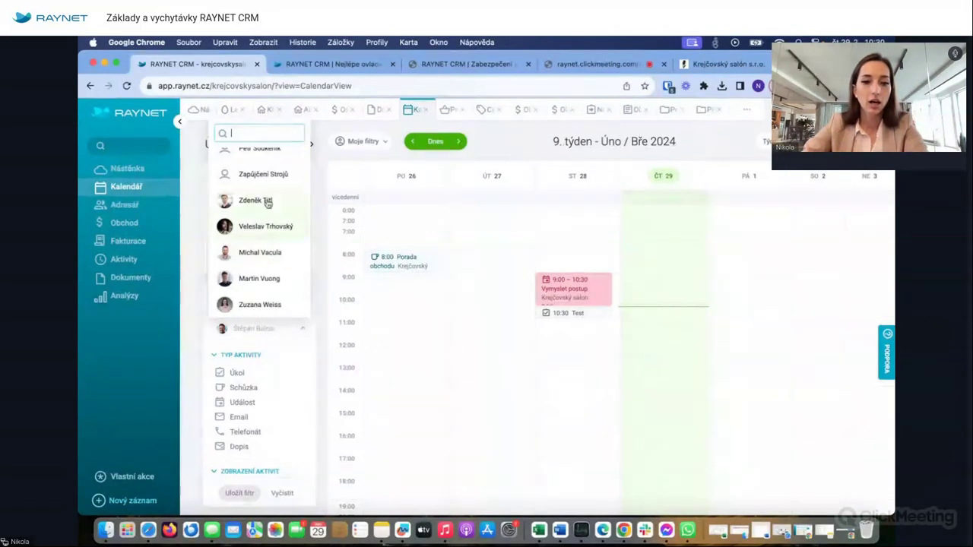
click(257, 280)
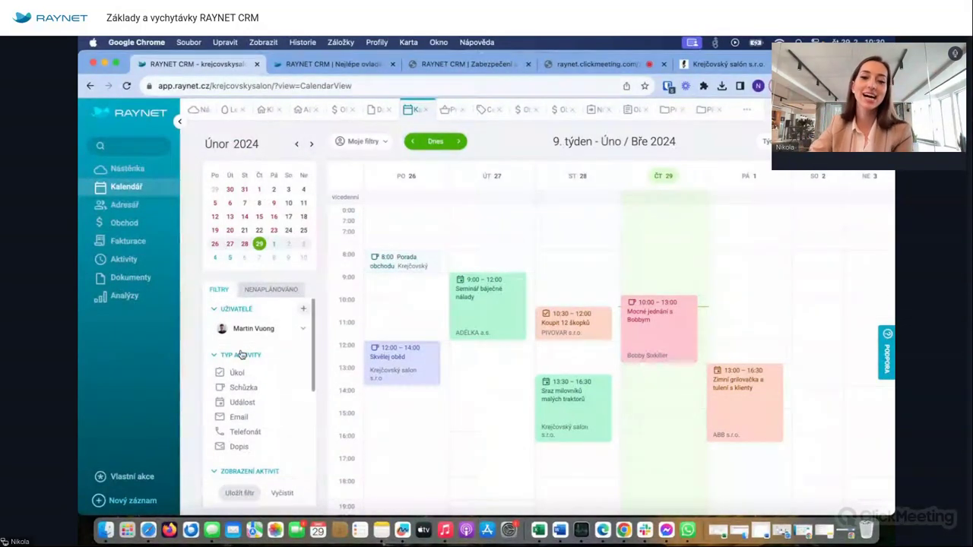
click(220, 387)
click(222, 388)
- Toggle the Úkol activity type, limit the calendar to one user, and open the Vymyslet postup task
scroll(228, 399, down, 2)
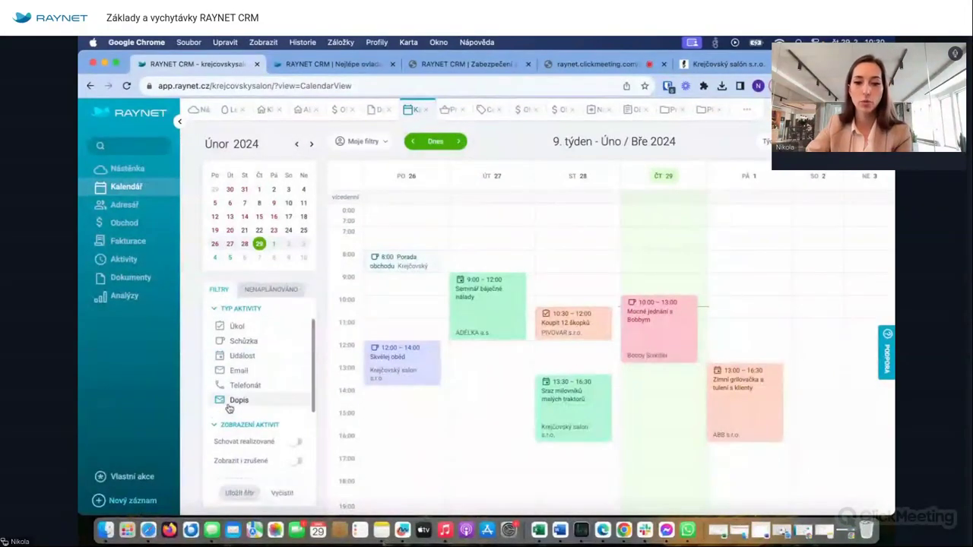
click(220, 327)
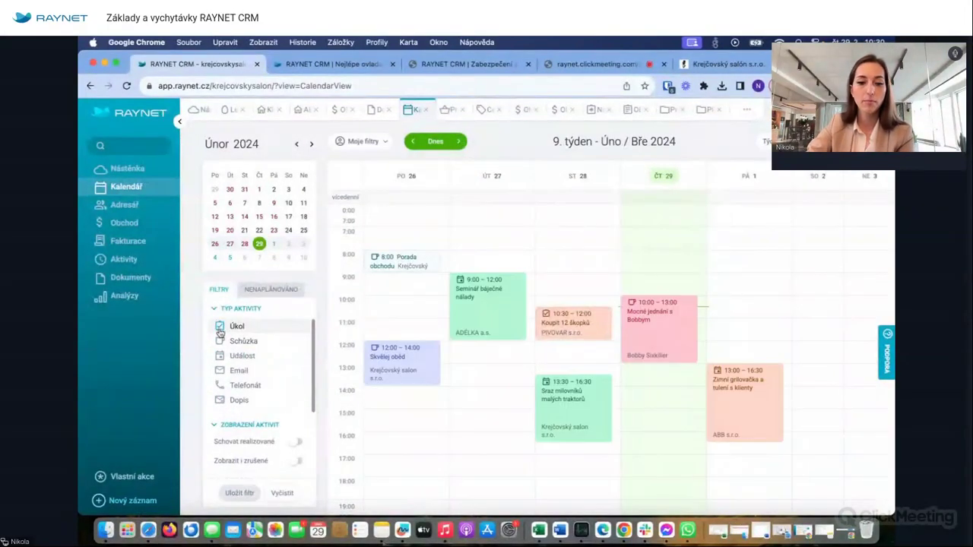
scroll(284, 363, down, 4)
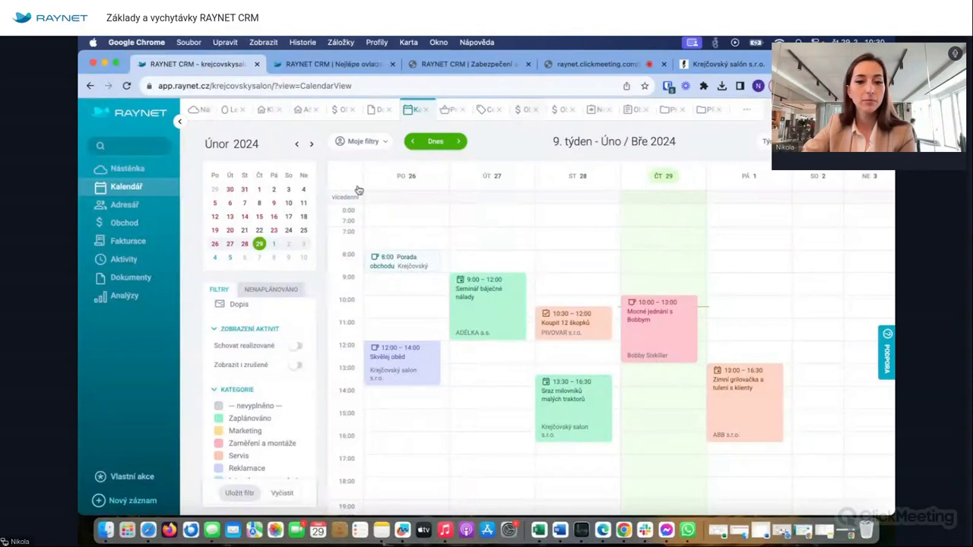
scroll(259, 319, up, 3)
click(259, 328)
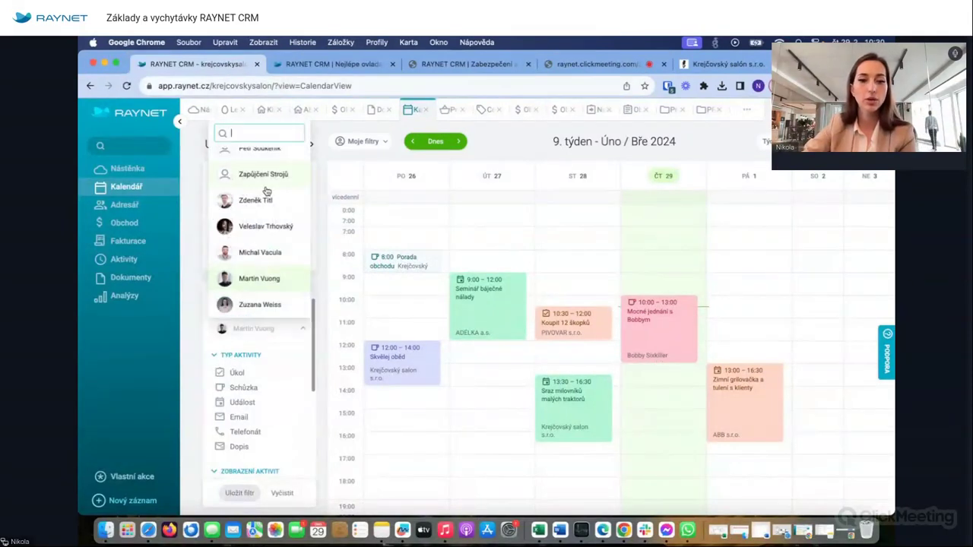
scroll(262, 190, up, 3)
click(258, 163)
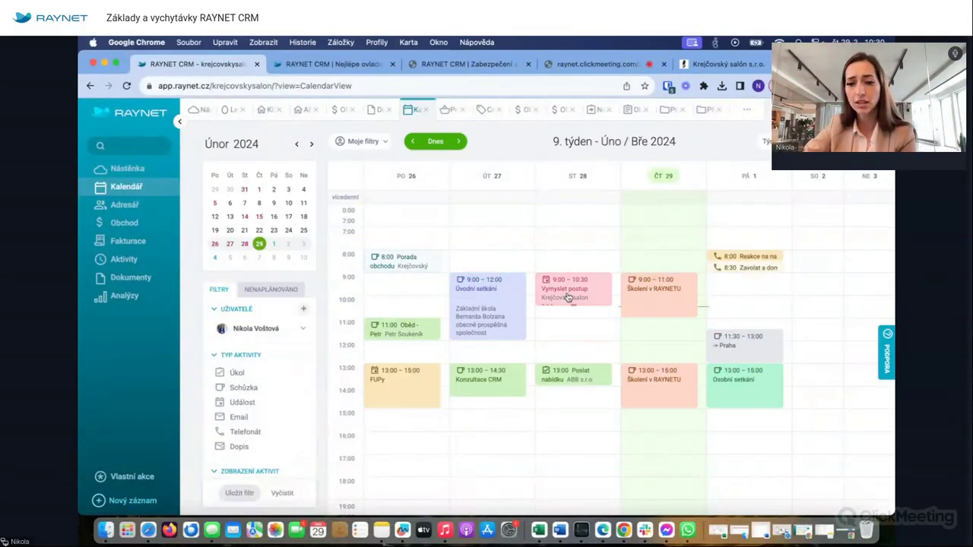
click(567, 296)
- Cancel the Vymyslet postup task and turn on display of cancelled activities
click(397, 363)
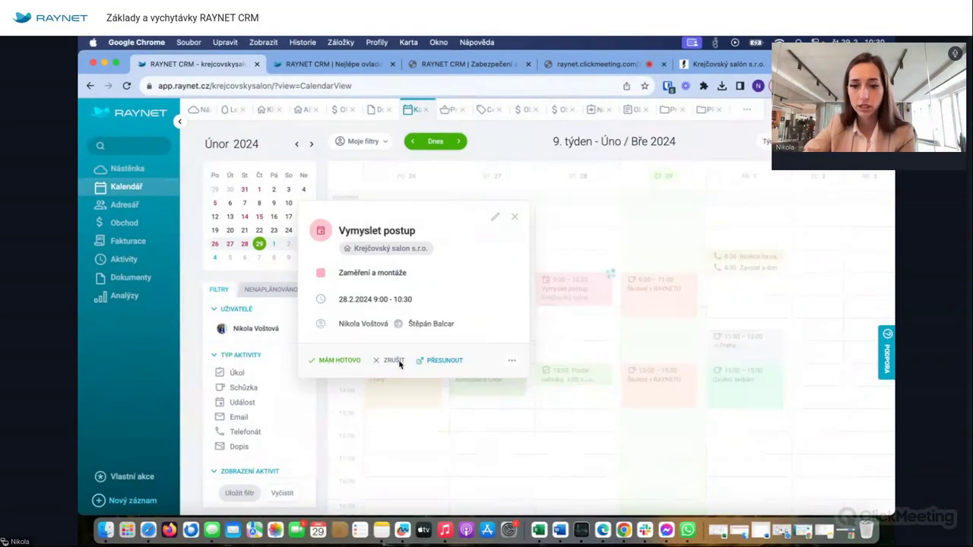
scroll(267, 398, down, 5)
scroll(267, 398, up, 2)
click(294, 355)
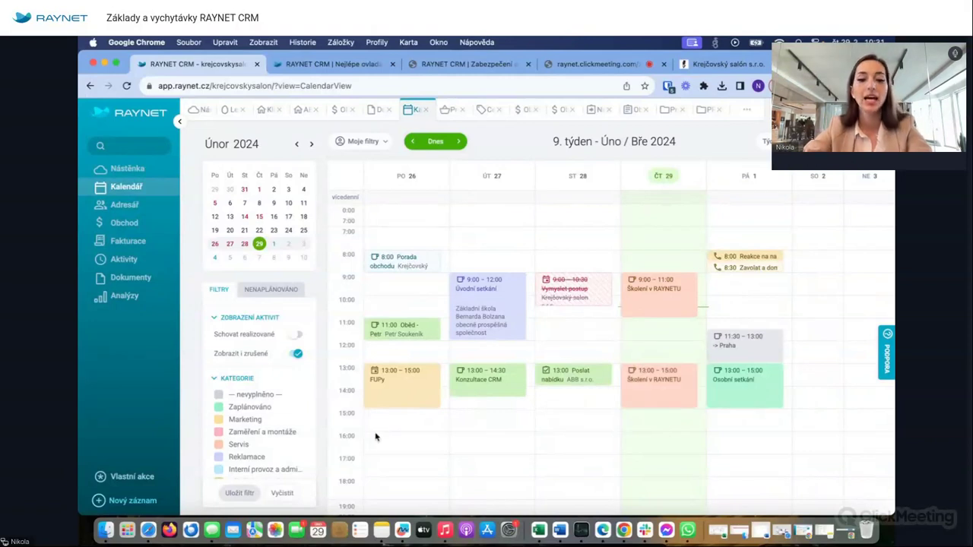
- Open and close the Úvodní setkání meeting details for Základní škola Bernarda Bolzana
scroll(228, 426, down, 5)
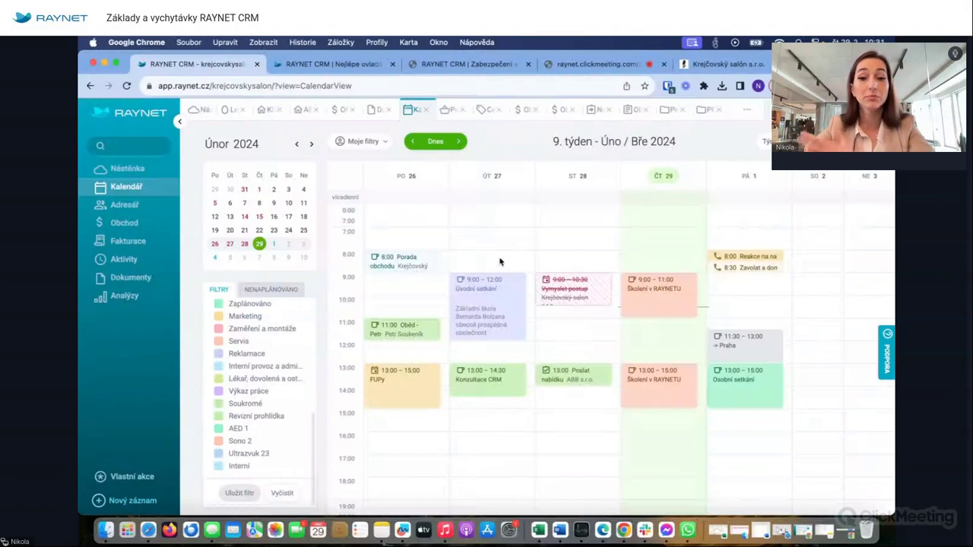
click(490, 291)
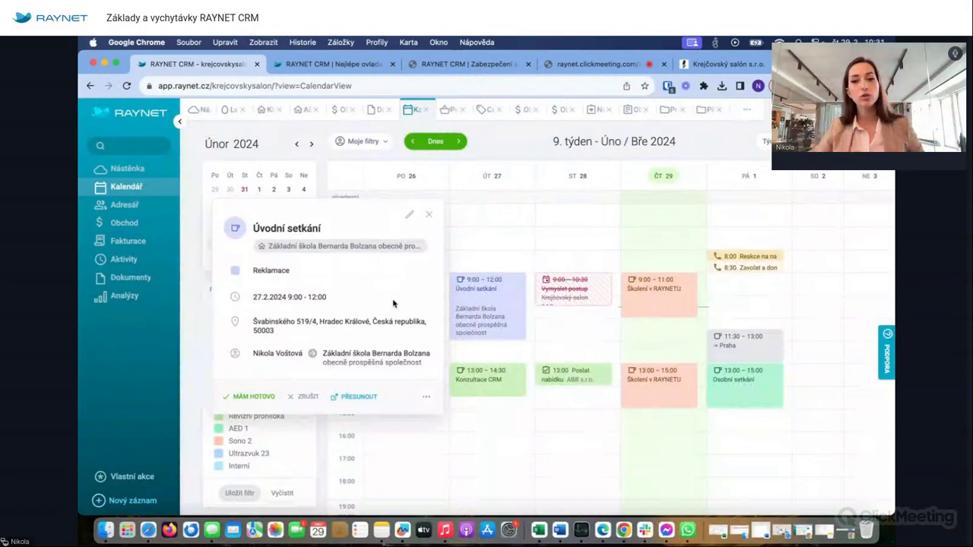
click(427, 216)
- Create a private meeting 'djg' in the Wednesday 28.2 8:00 slot without a client
click(556, 257)
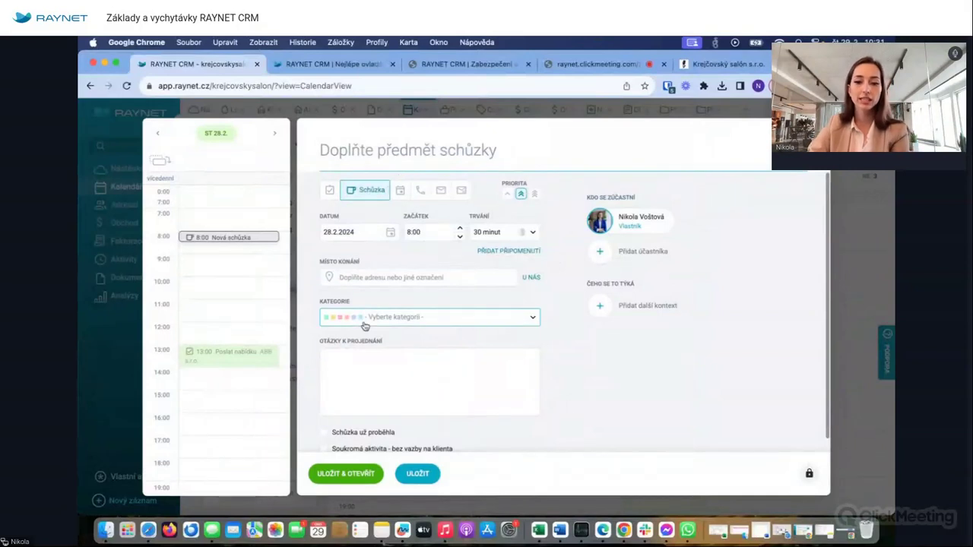
text(djg)
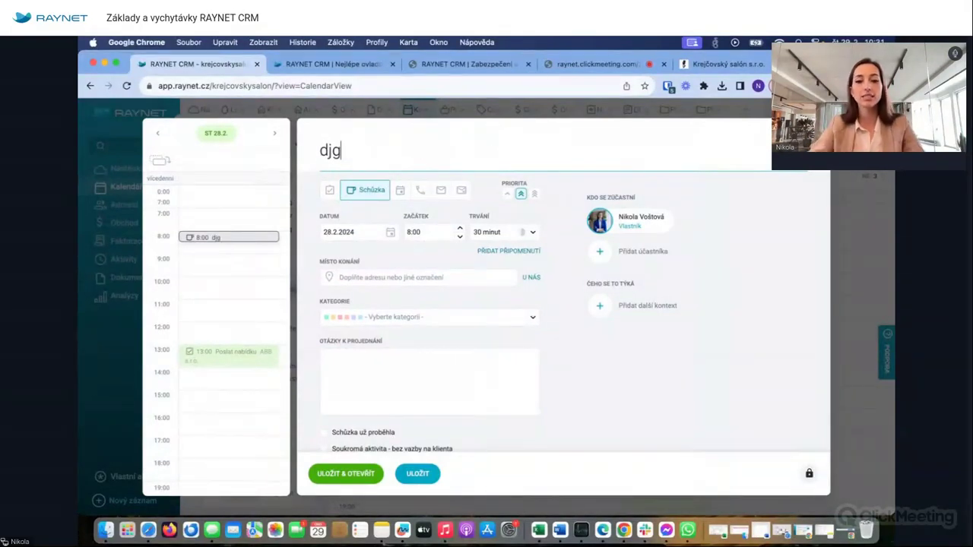
click(419, 475)
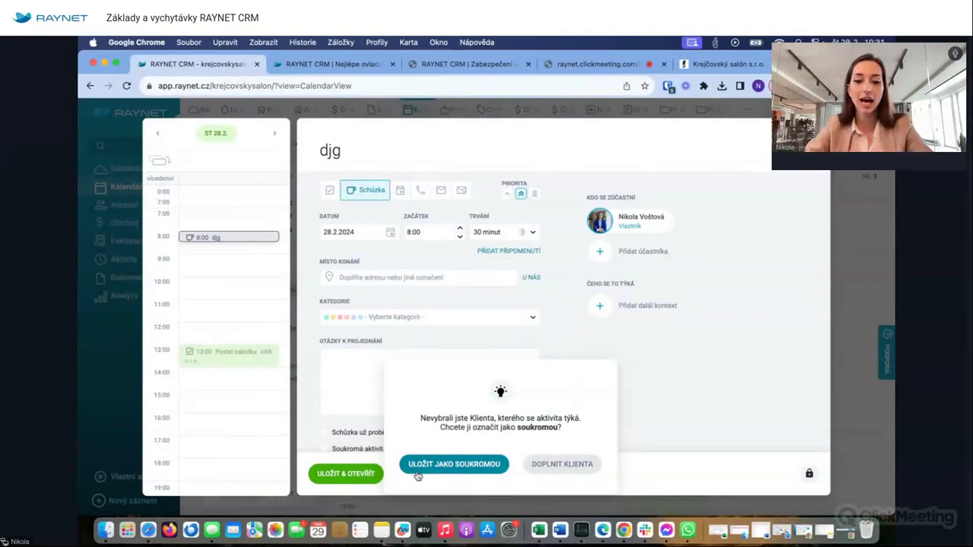
click(454, 462)
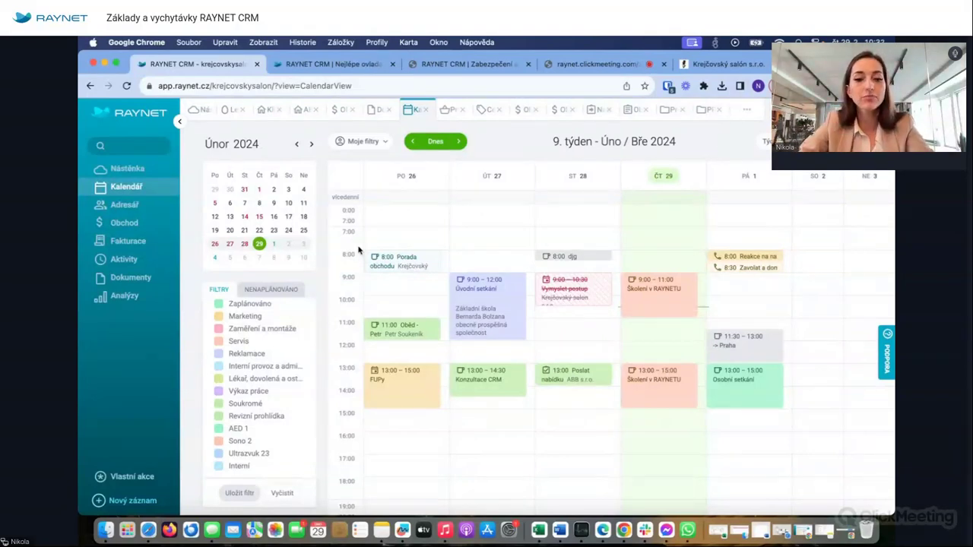
scroll(280, 359, up, 10)
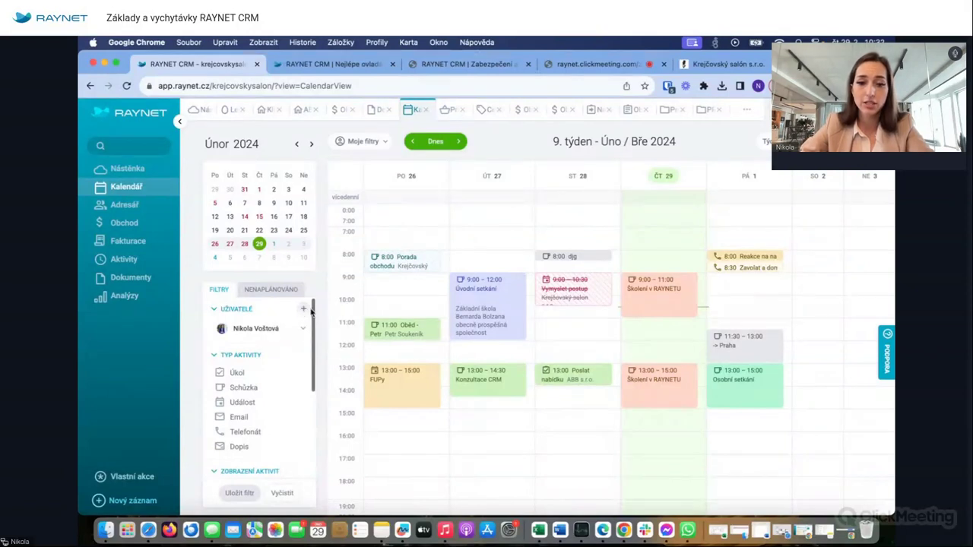
- Tick three colleagues in the Kontaktní osoby dialog and add them to the Uživatelé filter
click(304, 309)
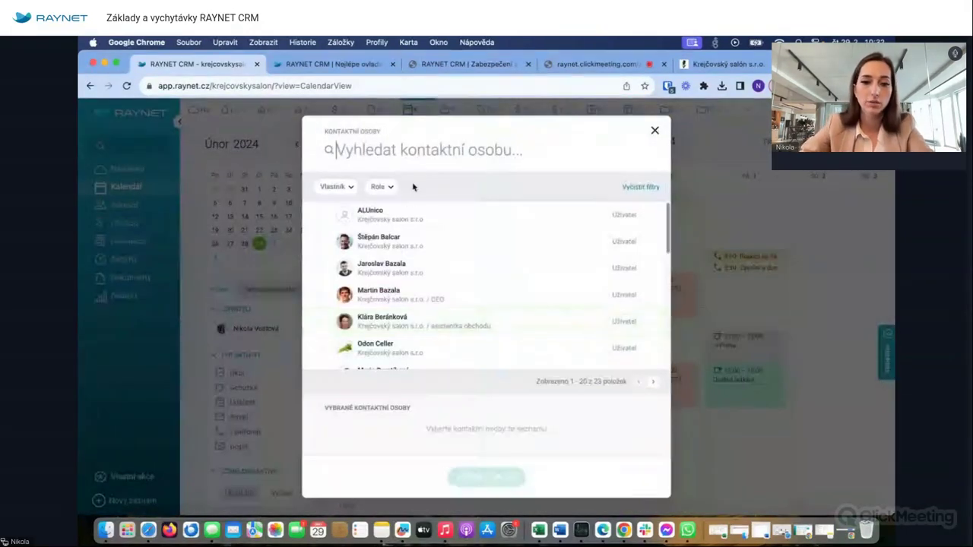
click(320, 241)
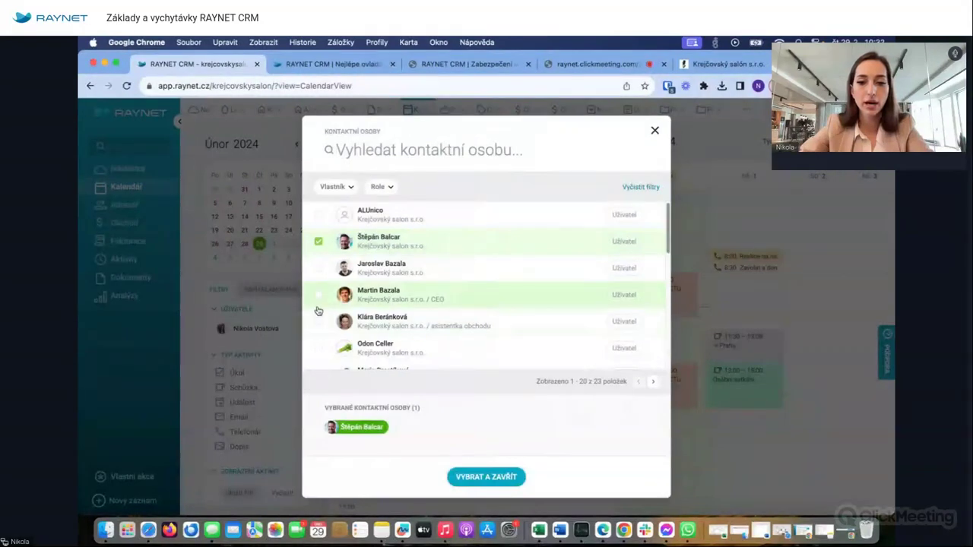
scroll(318, 311, down, 10)
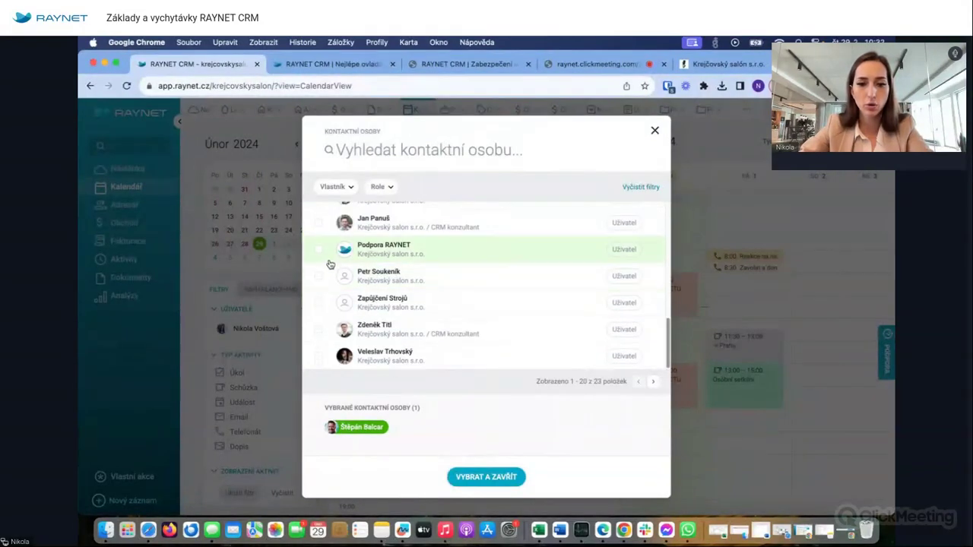
scroll(331, 273, up, 5)
scroll(335, 295, down, 5)
scroll(342, 304, up, 7)
scroll(342, 304, up, 8)
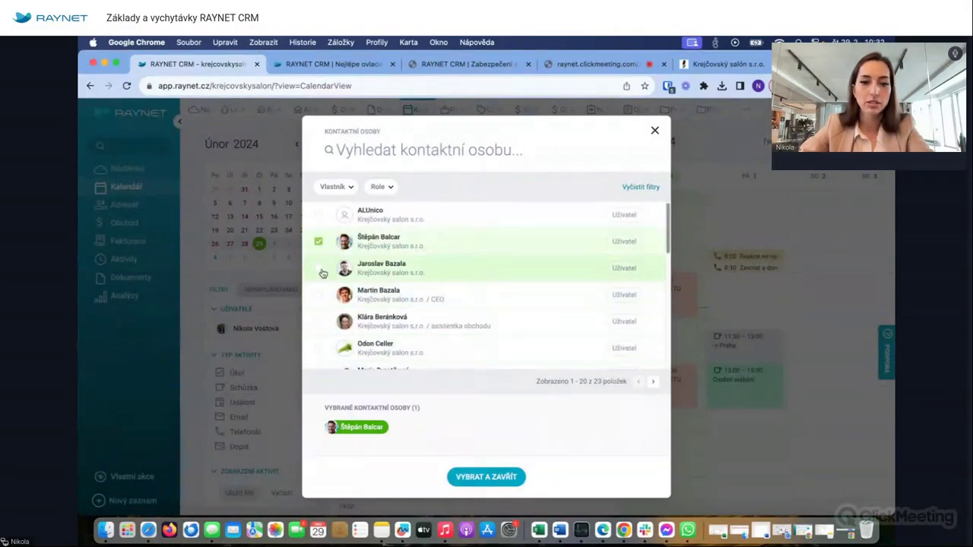
click(319, 268)
click(319, 295)
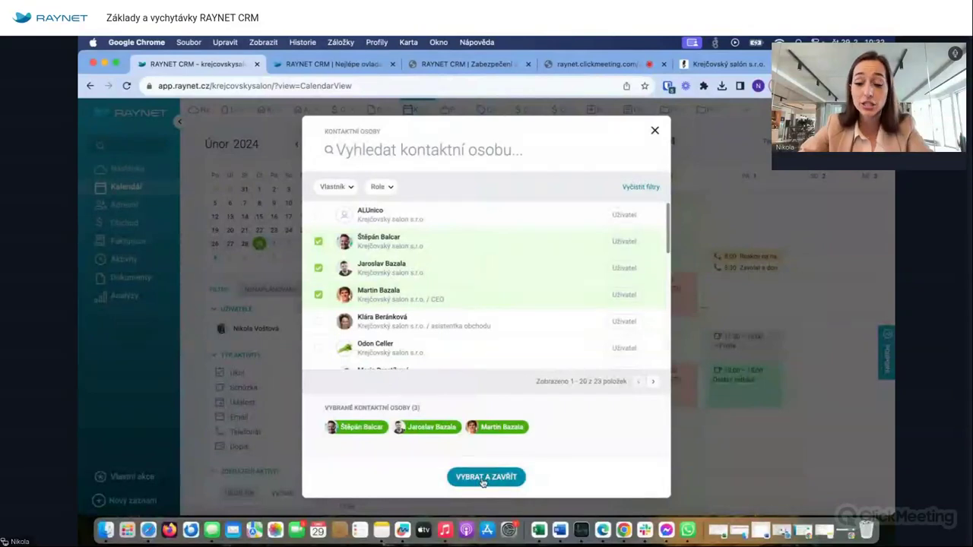
click(485, 477)
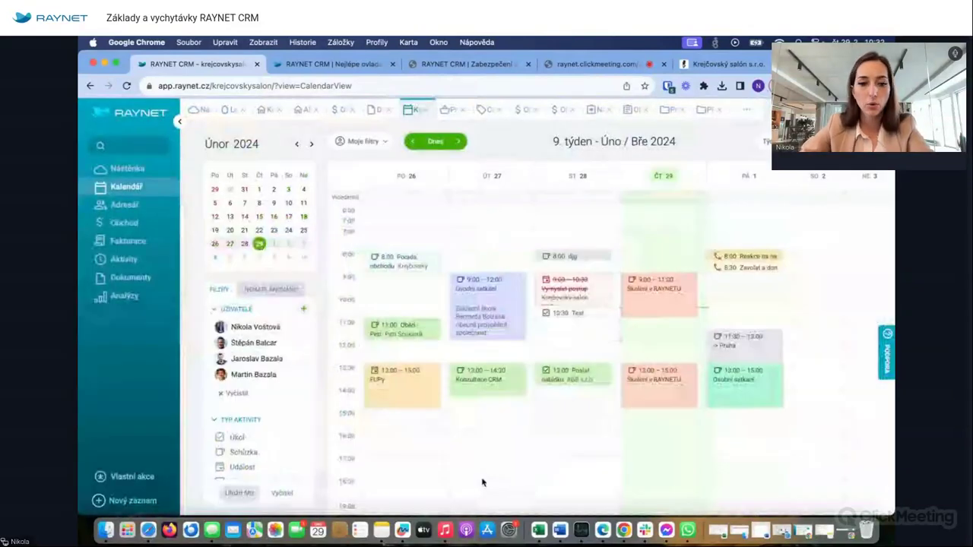
scroll(257, 413, down, 3)
scroll(257, 413, up, 3)
- Save the current four-user calendar filter as 'Obchod všichni'
click(239, 493)
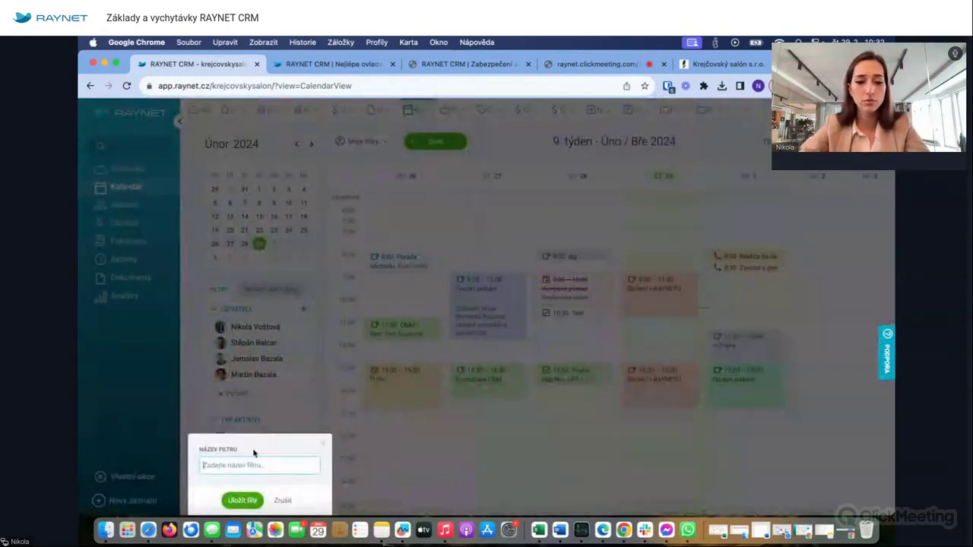
text(Obchod všichni)
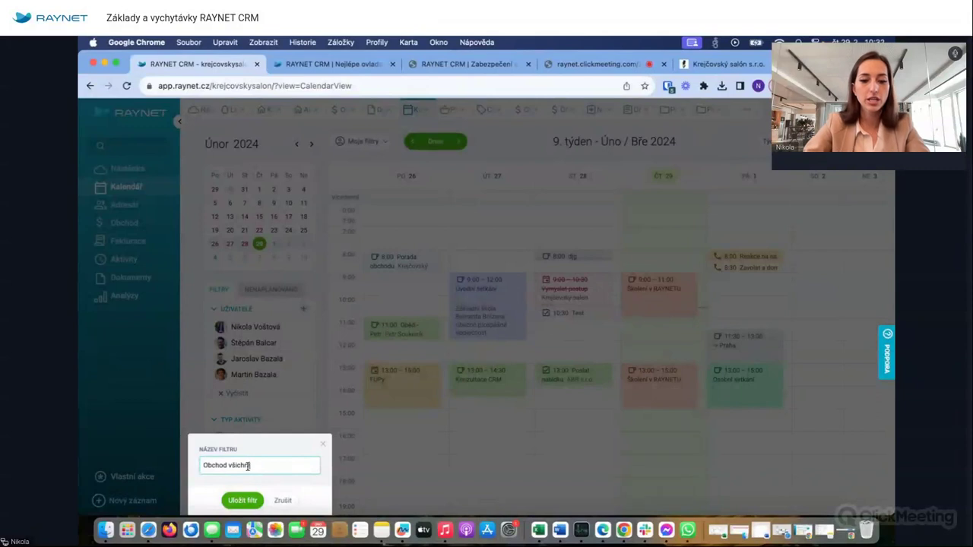
click(242, 500)
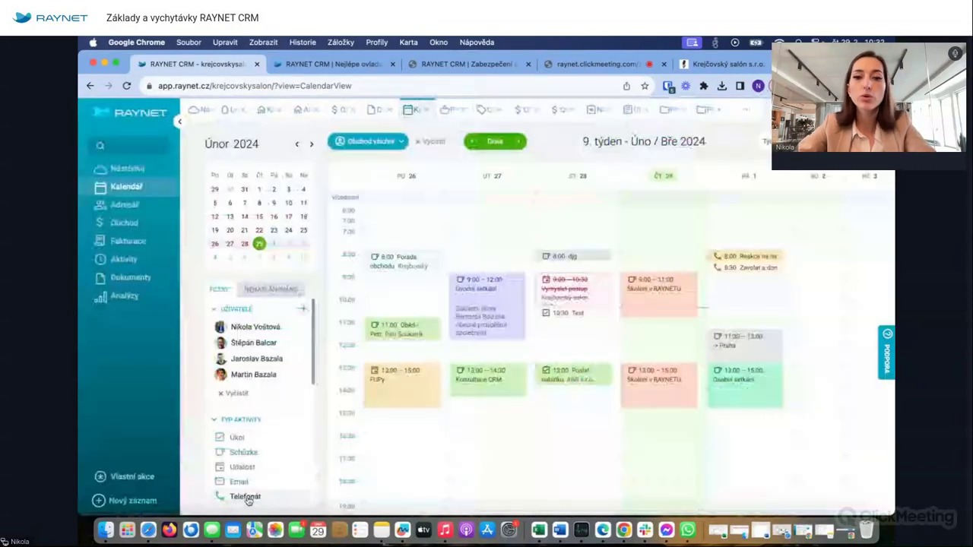
- Switch between the Obchod všichni and My všichni saved filters, then clear all filters
click(390, 138)
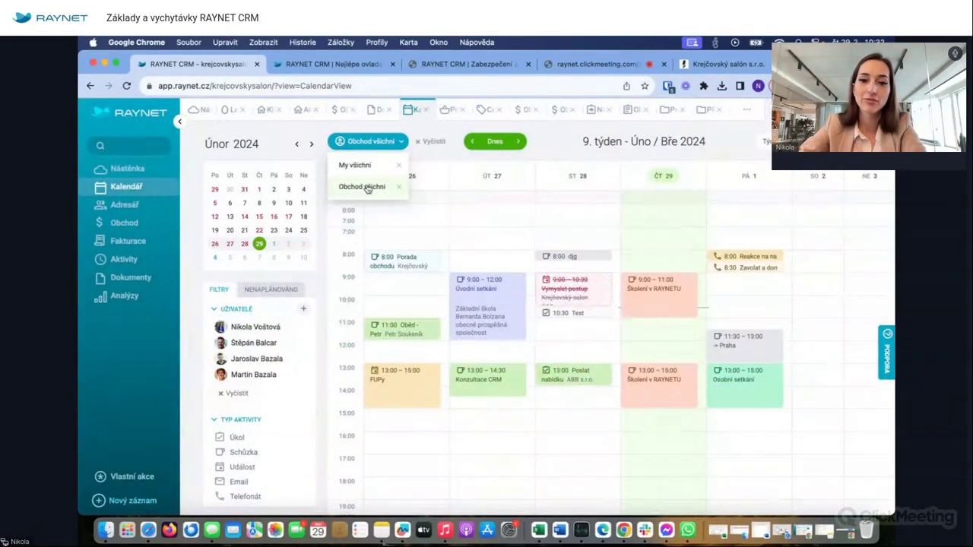
click(377, 186)
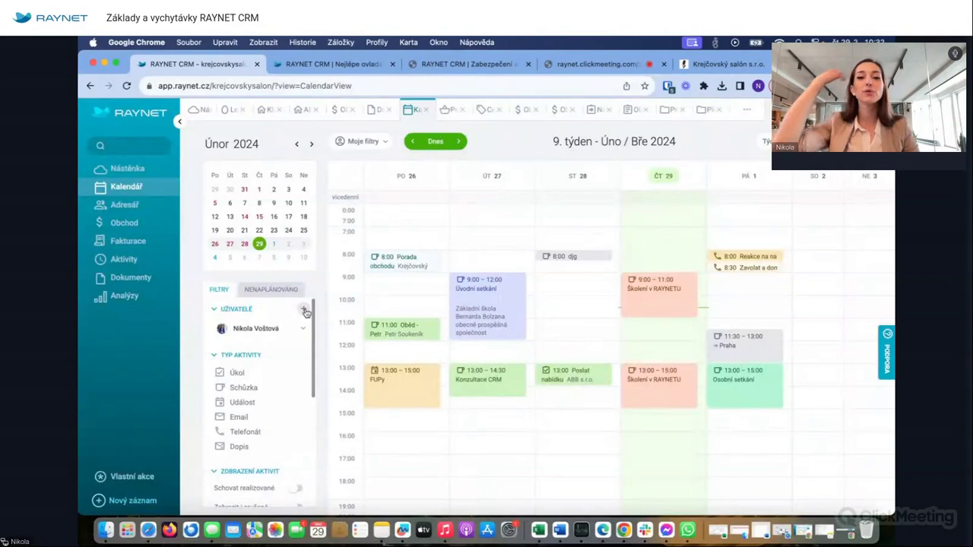
click(364, 141)
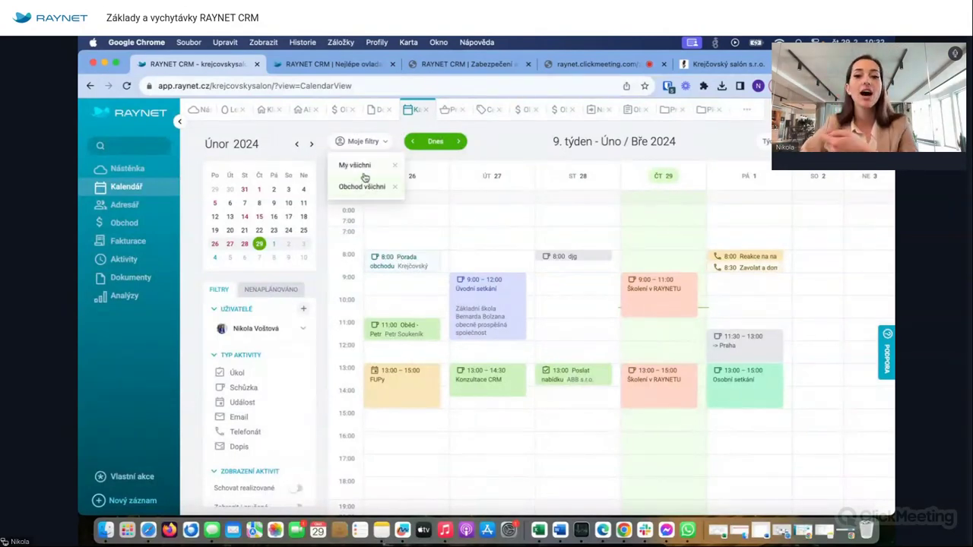
click(368, 167)
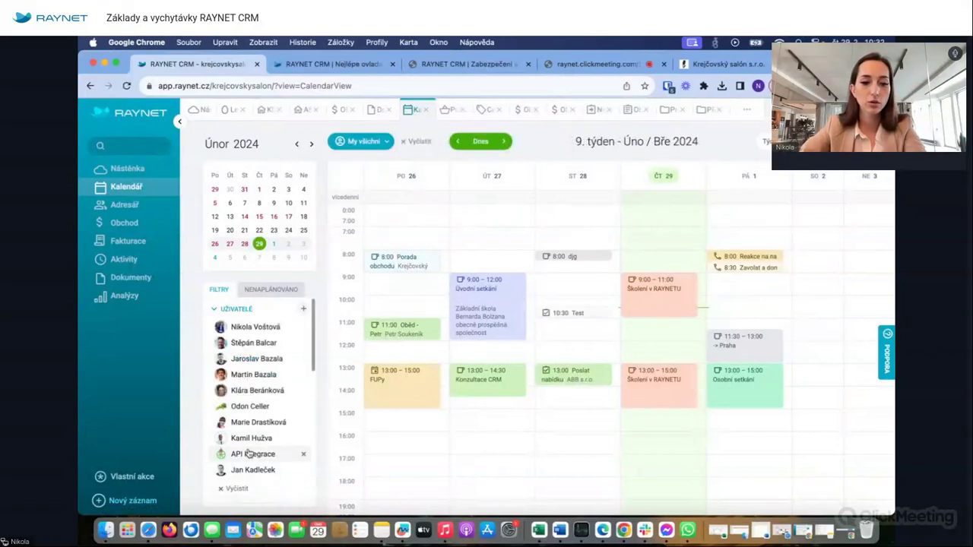
click(416, 142)
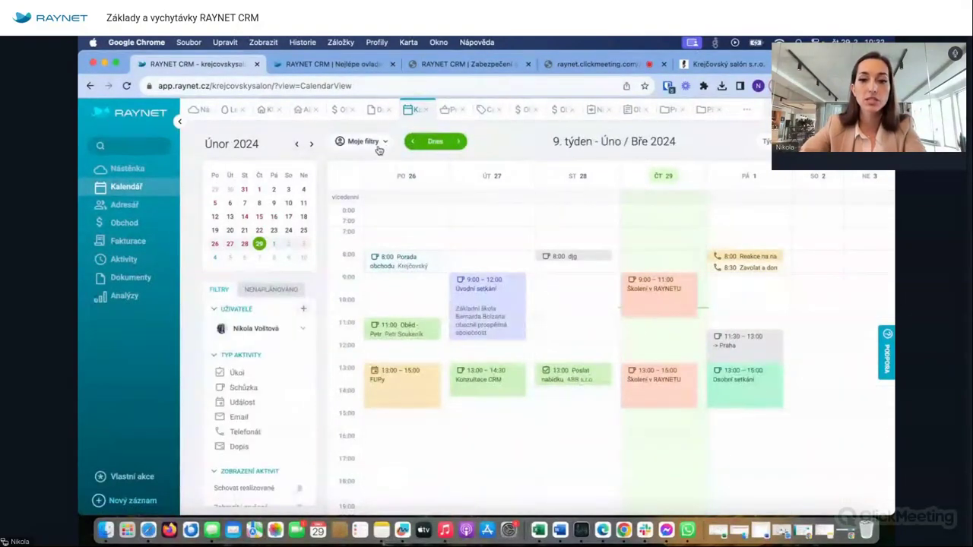
click(374, 141)
click(362, 188)
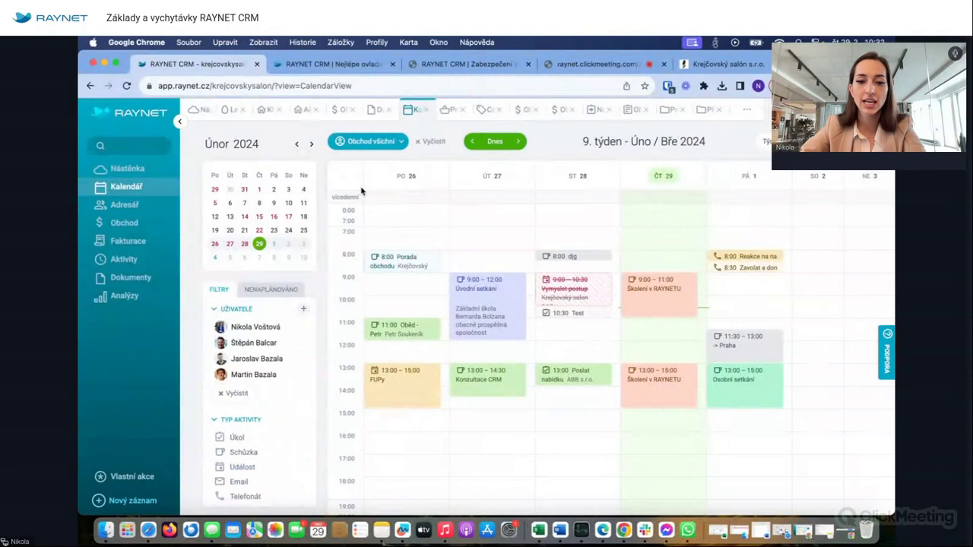
click(419, 143)
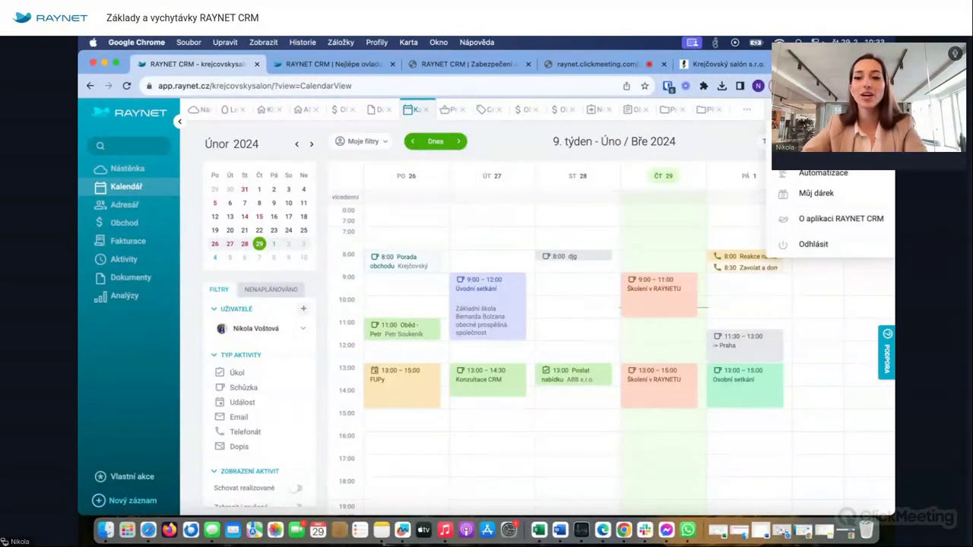
- Open the iCalendar sync settings, read the iPhone help article, then return to the calendar
click(829, 148)
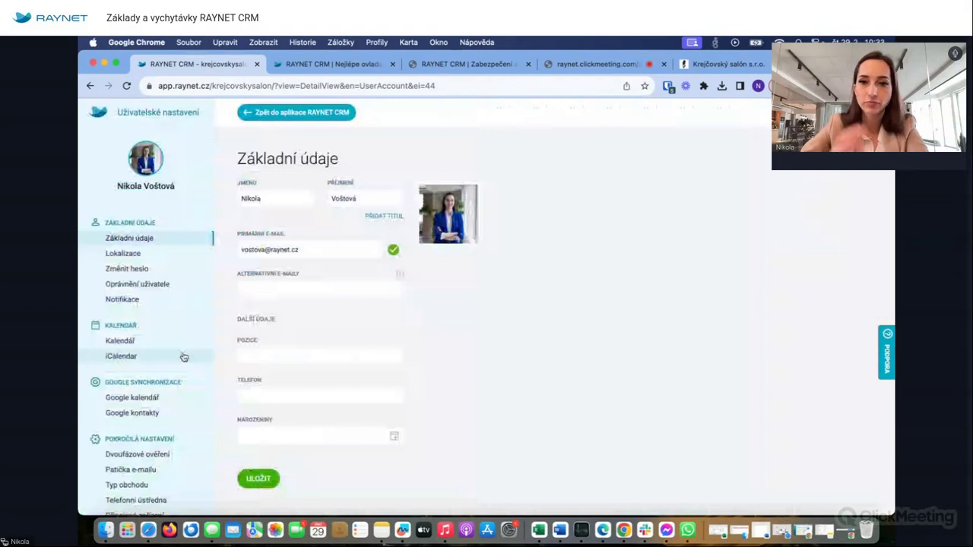
click(170, 362)
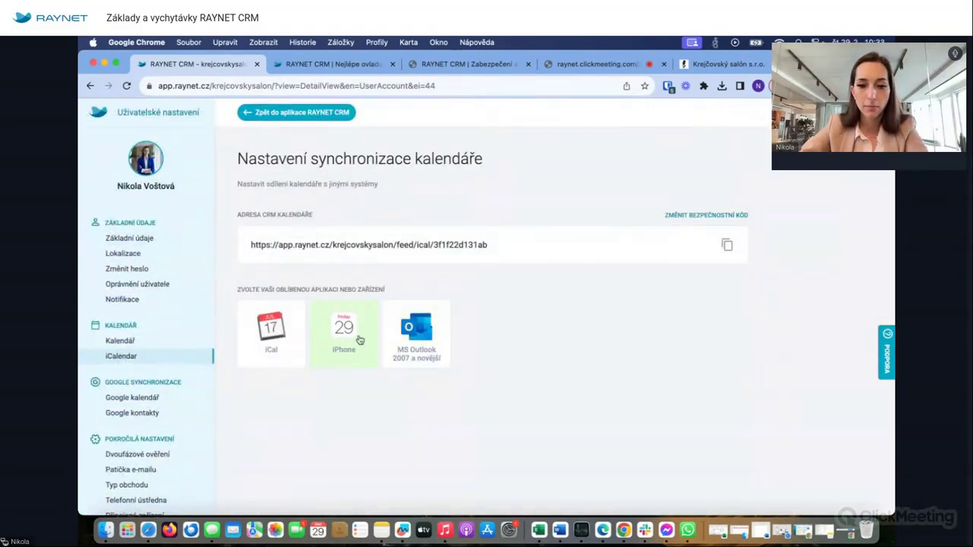
click(361, 339)
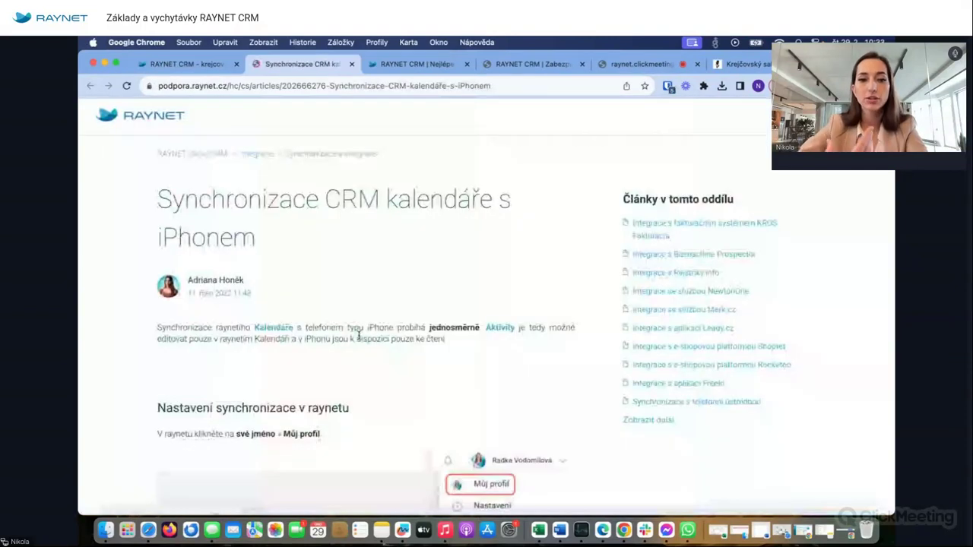
scroll(360, 335, down, 5)
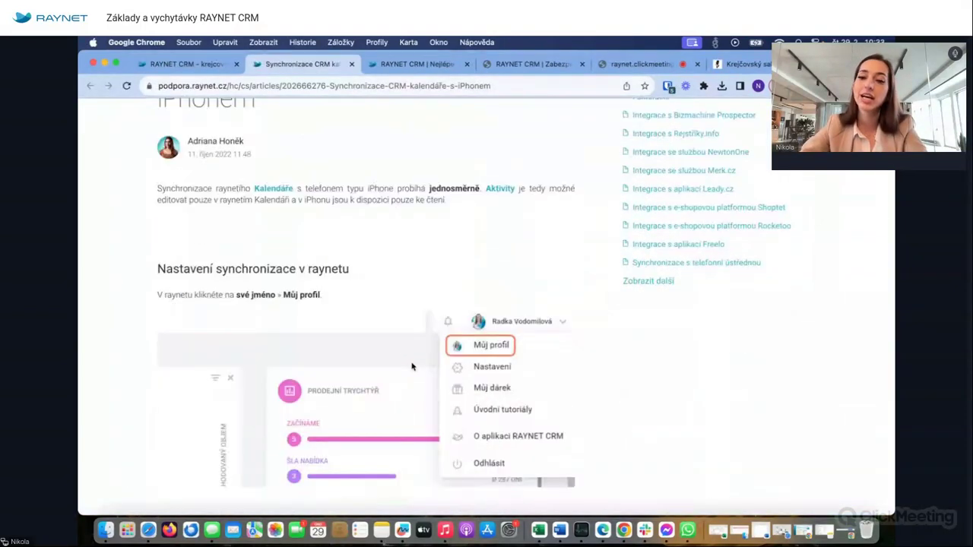
scroll(471, 213, down, 8)
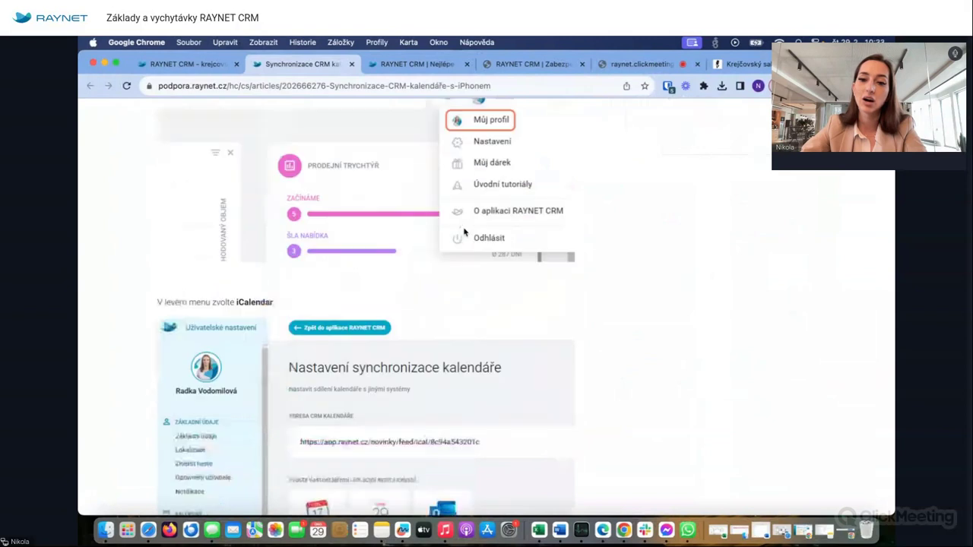
scroll(465, 226, down, 8)
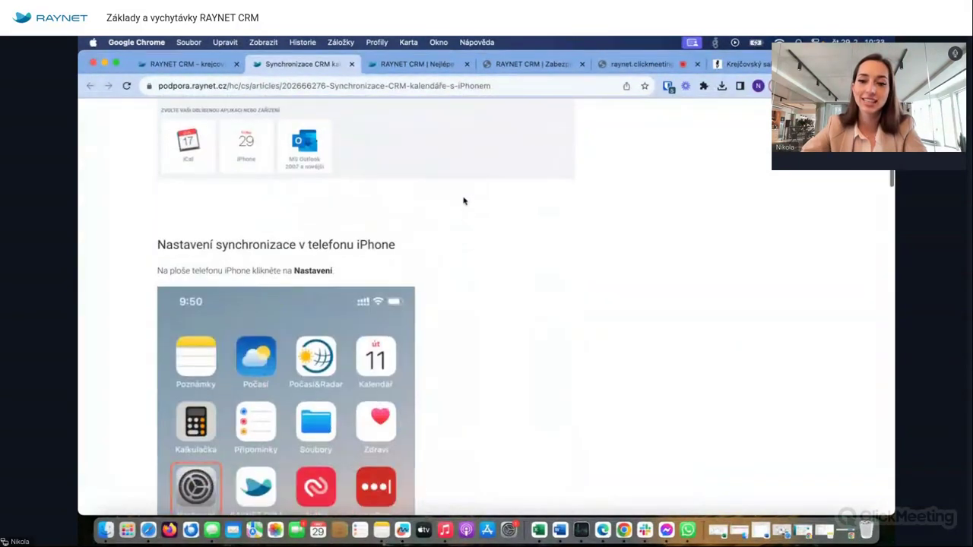
scroll(311, 383, down, 2)
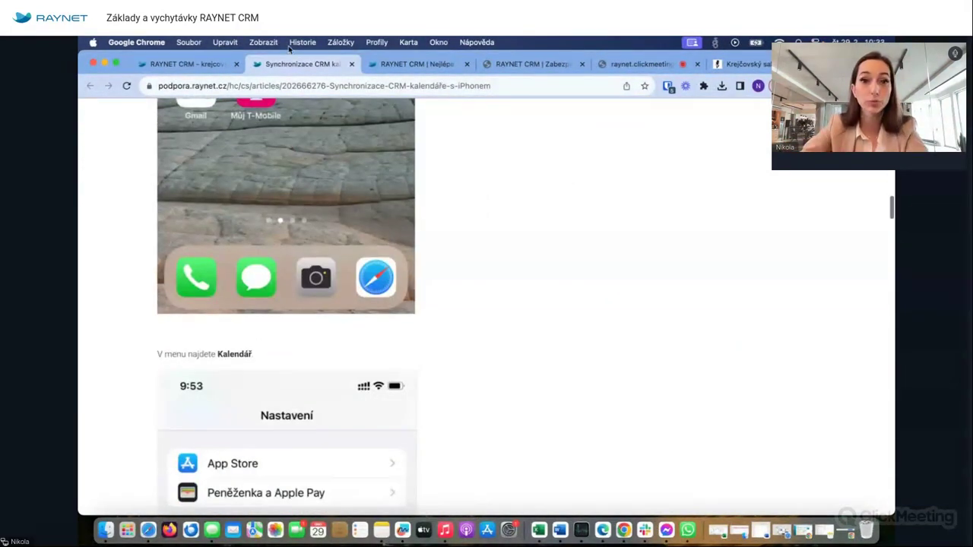
click(351, 64)
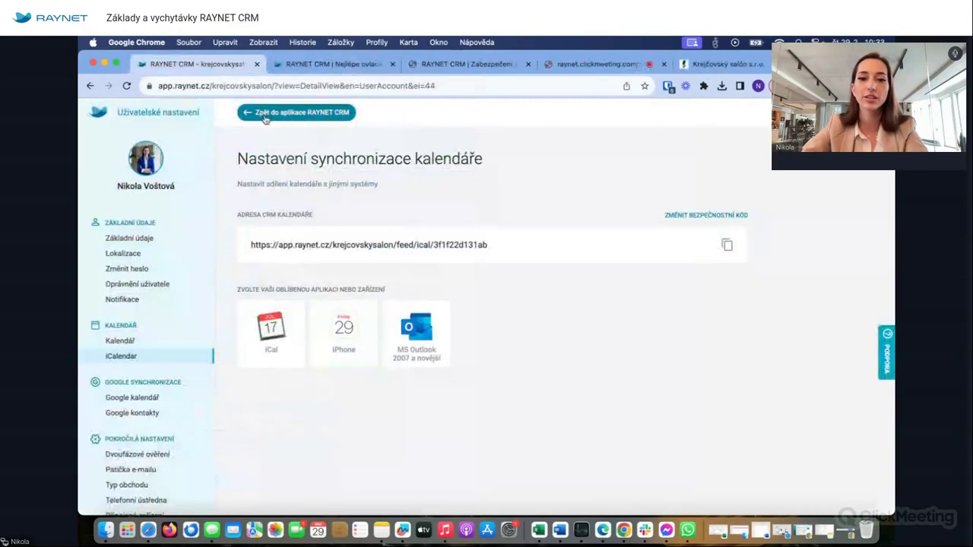
click(262, 115)
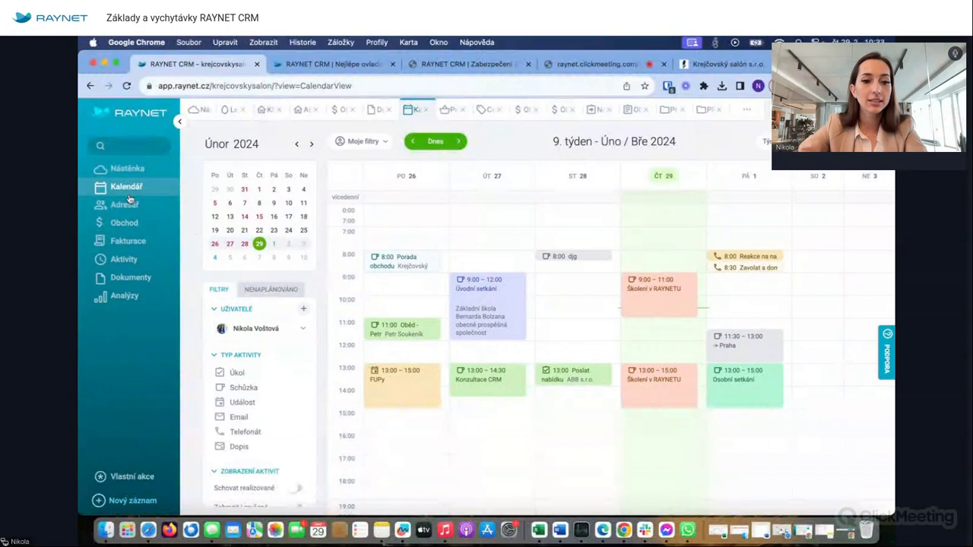
mouse_move(140, 264)
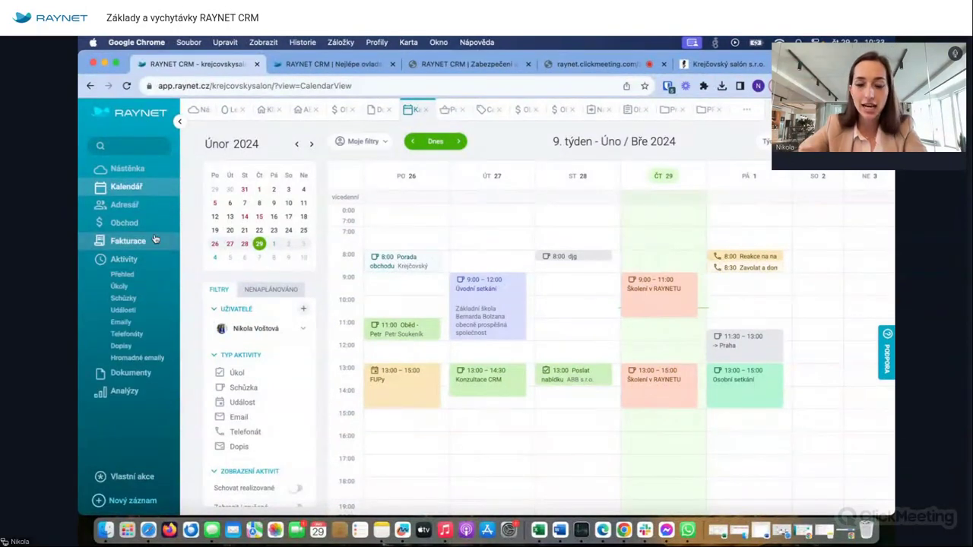
- Open the Schůzky list and filter it to meetings completed this week
click(121, 276)
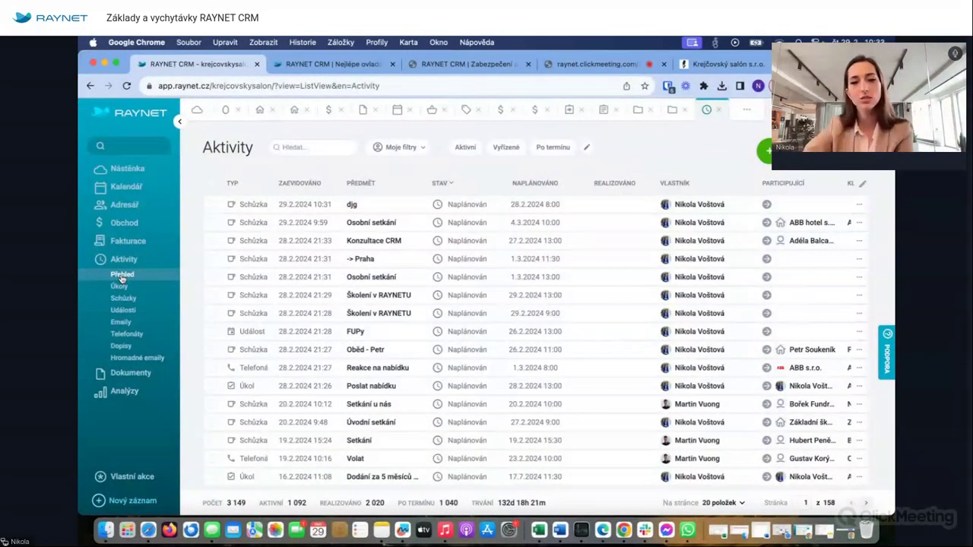
click(123, 298)
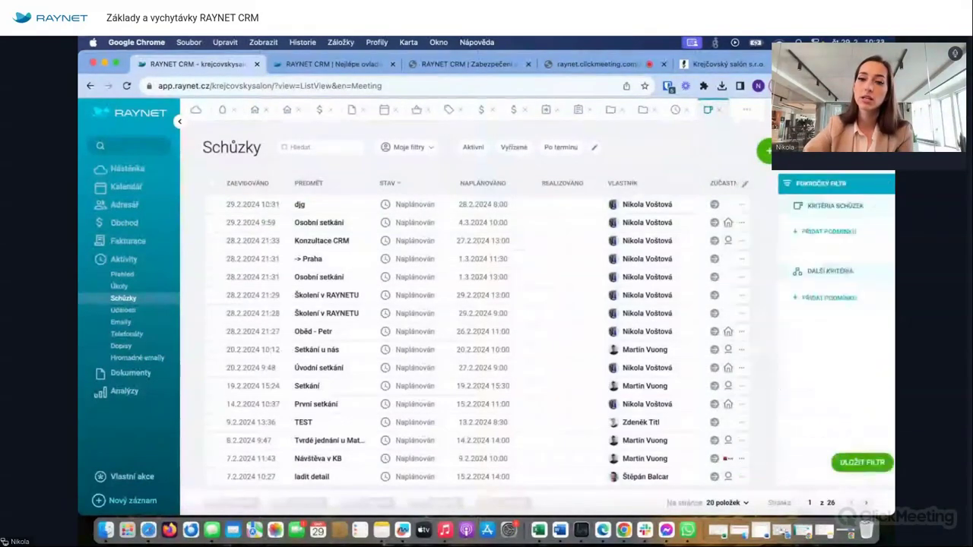
click(694, 232)
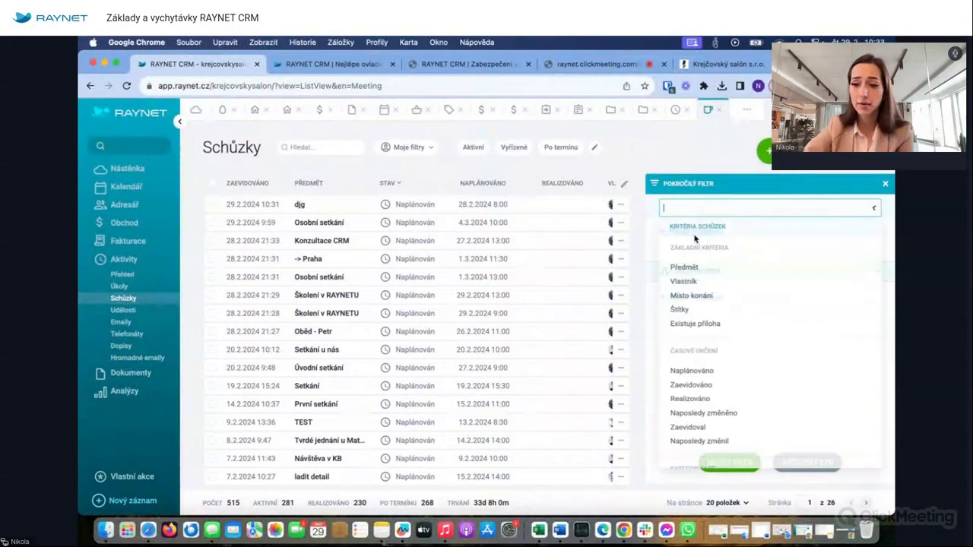
scroll(705, 300, down, 3)
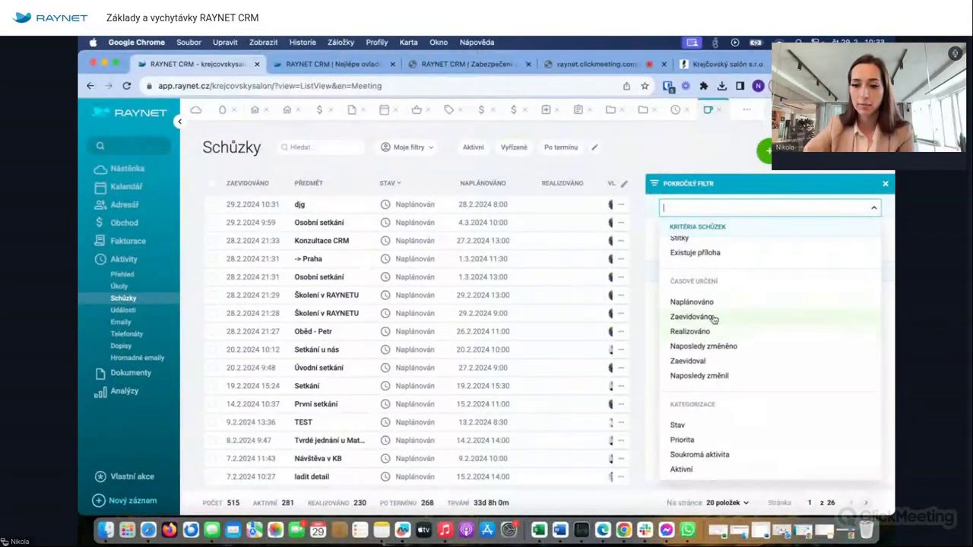
click(706, 335)
click(811, 239)
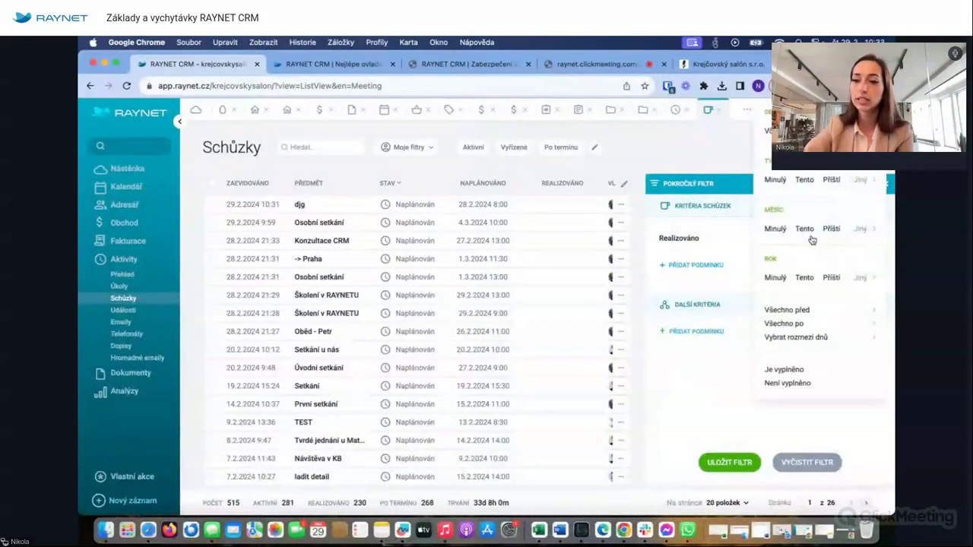
click(805, 182)
- Add a condition for meetings owned by the current user, then clear all filters
click(686, 311)
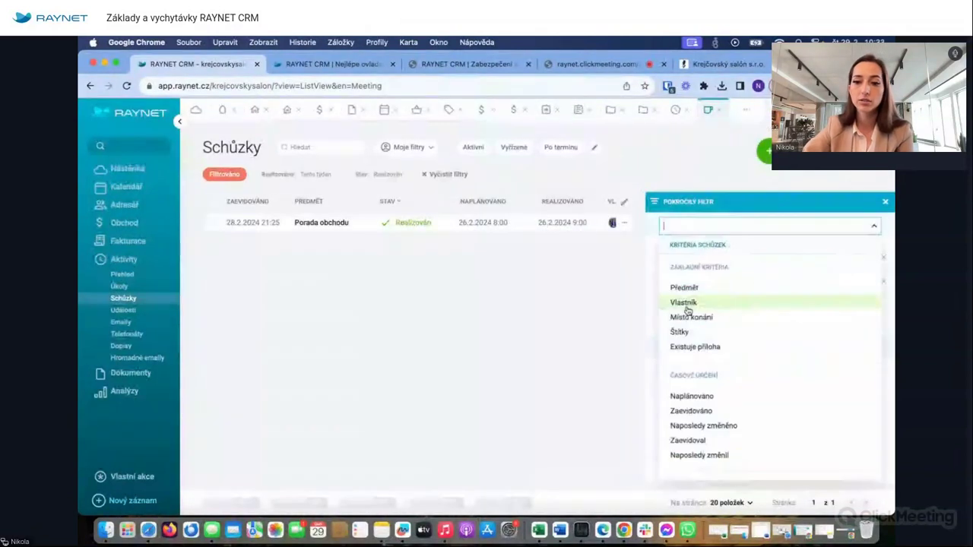
click(707, 302)
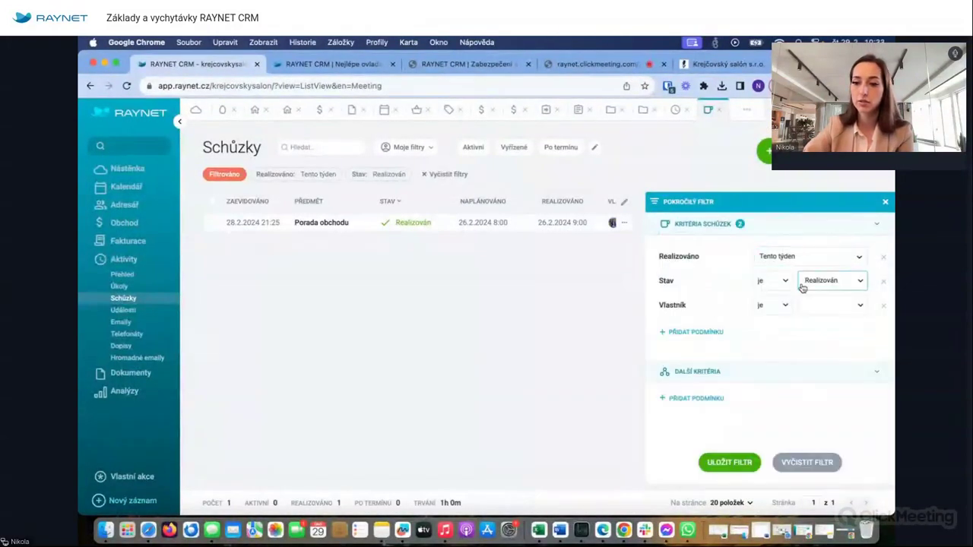
click(825, 308)
click(813, 359)
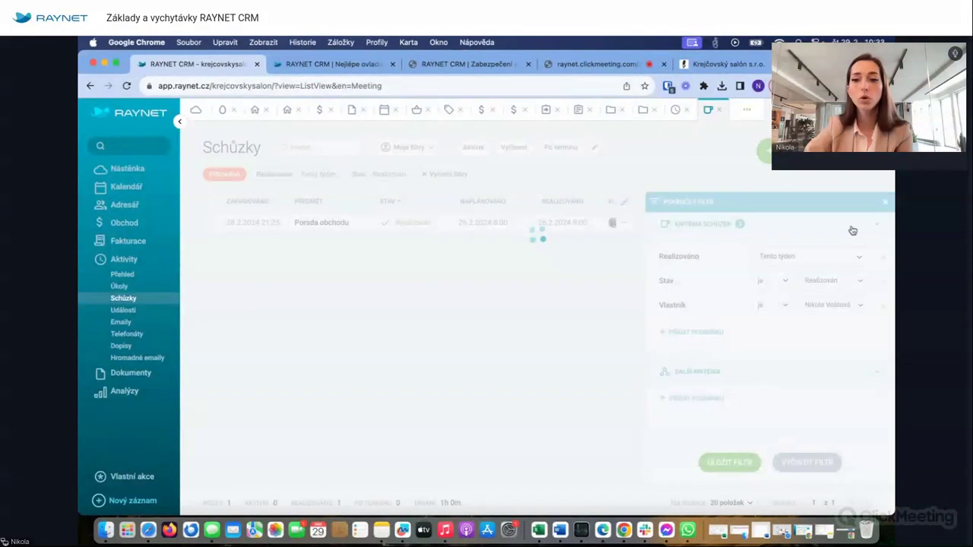
click(883, 203)
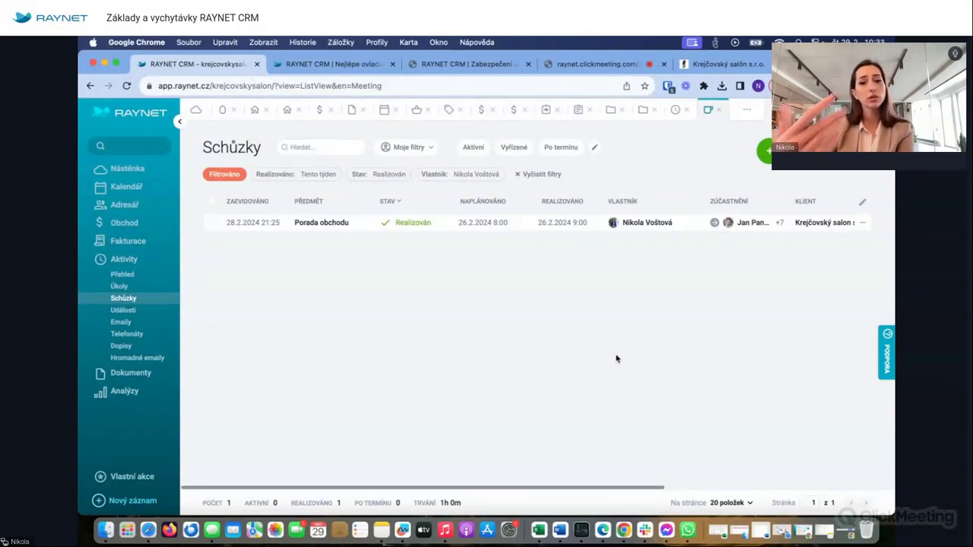
click(541, 175)
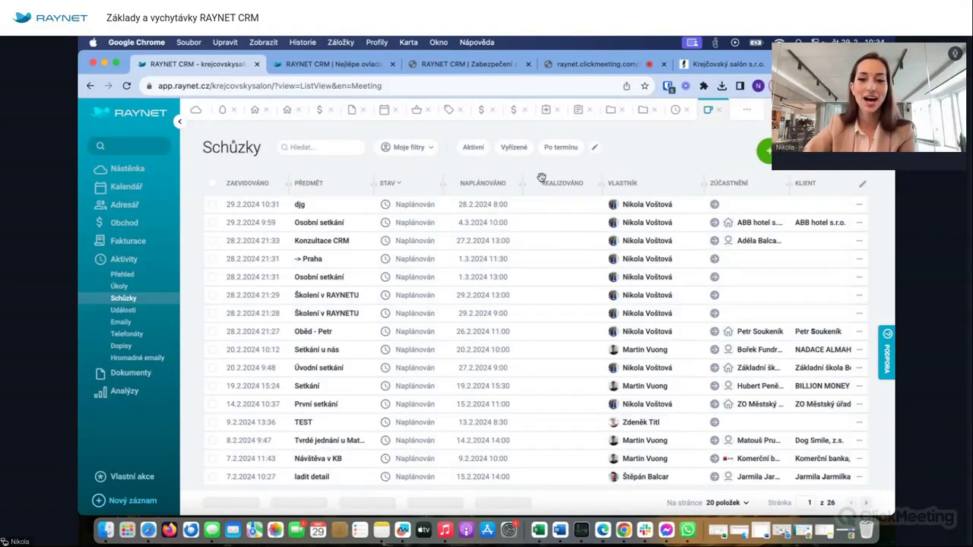
- Filter the Aktivity overview to Po termínu overdue activities, showing 1 040 records
click(123, 275)
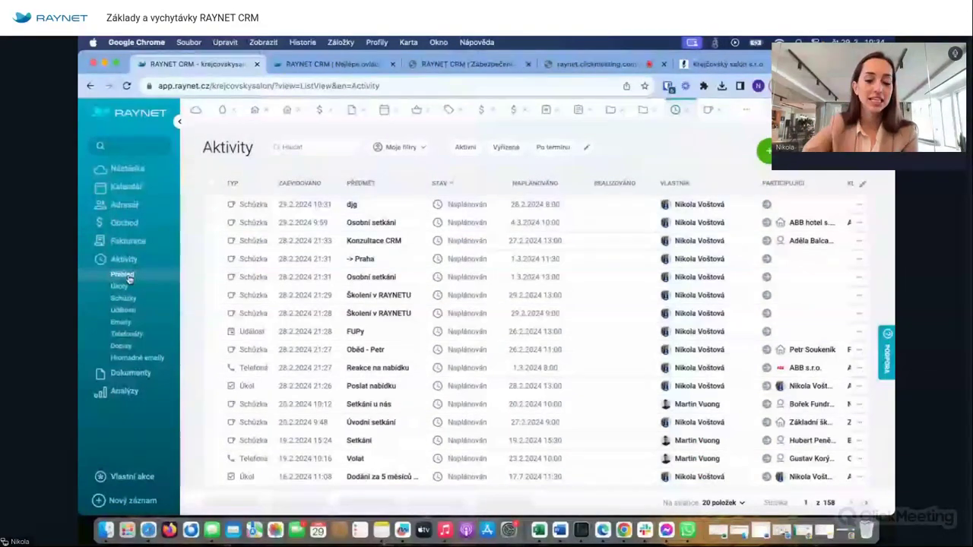
click(556, 148)
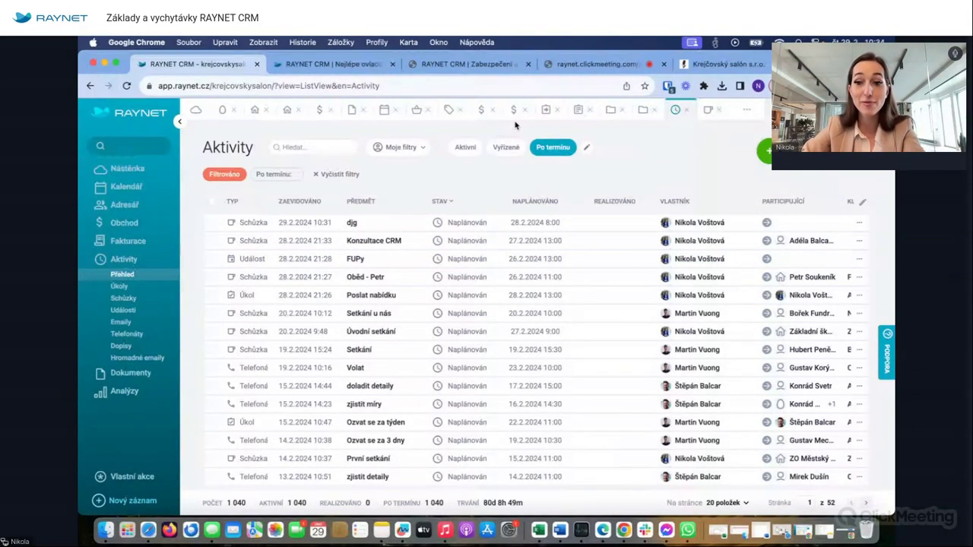
scroll(574, 257, down, 3)
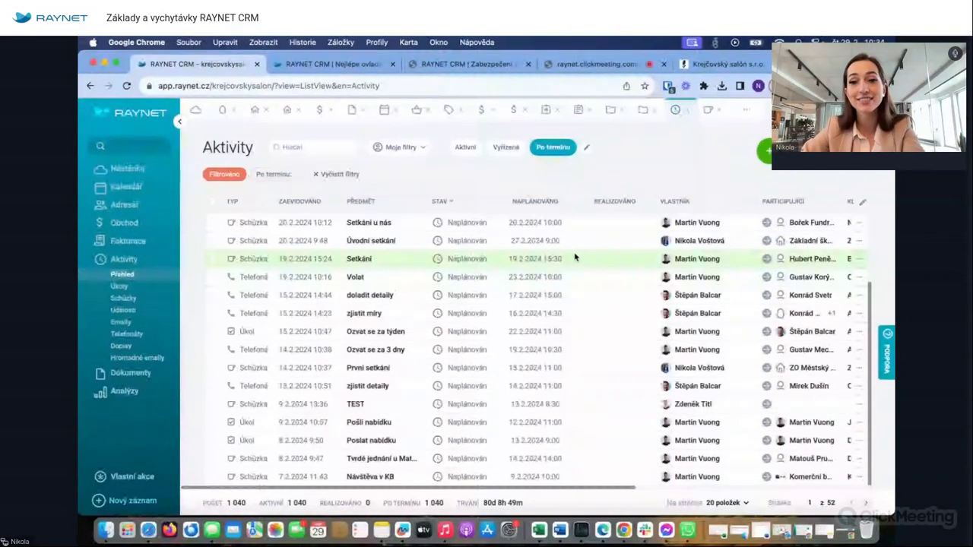
scroll(511, 270, up, 3)
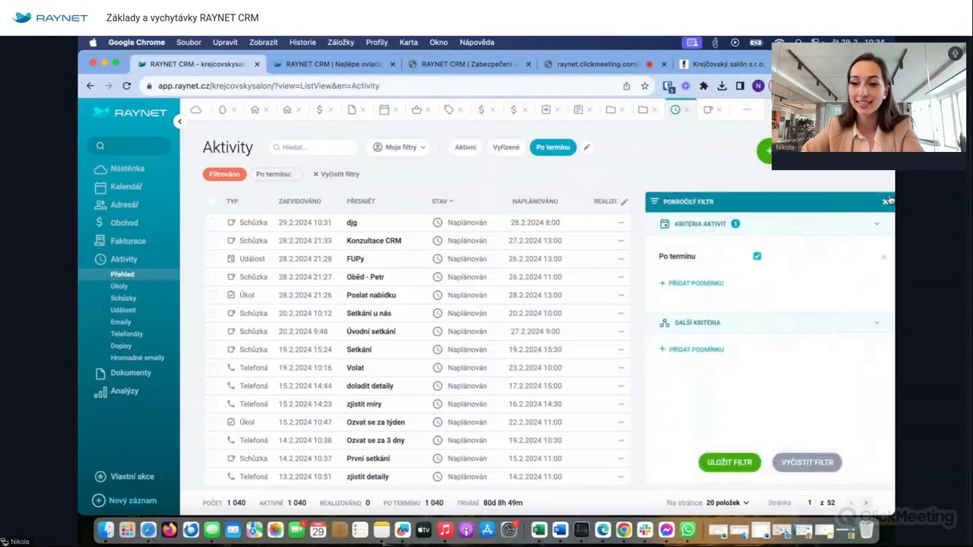
- Start and cancel new meeting forms, including one on 27.2.2024 at 7:30 in the week calendar
click(764, 151)
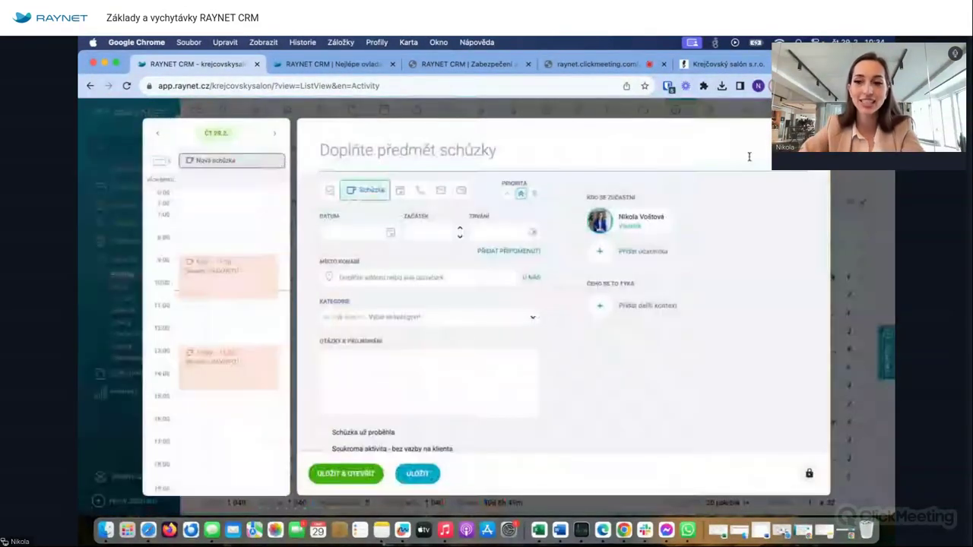
key(Escape)
click(118, 194)
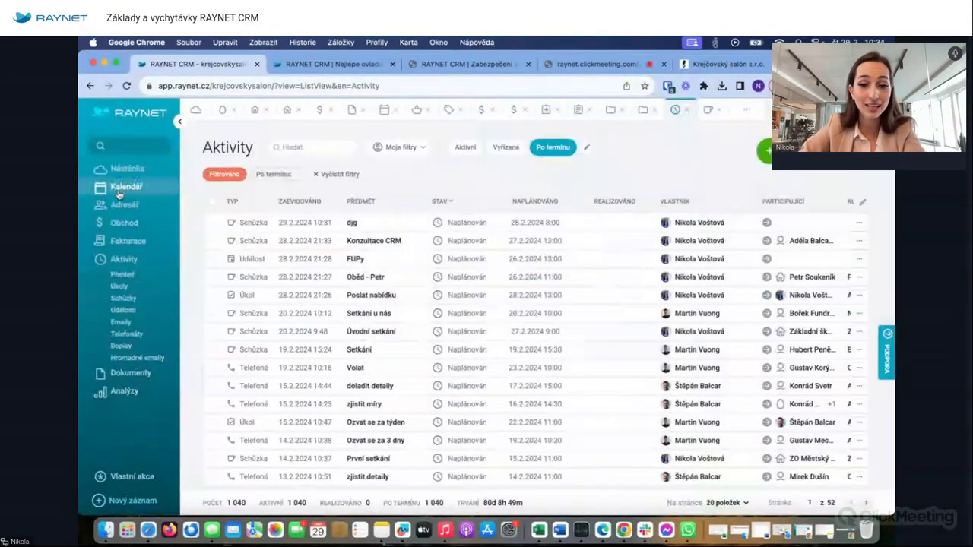
click(483, 240)
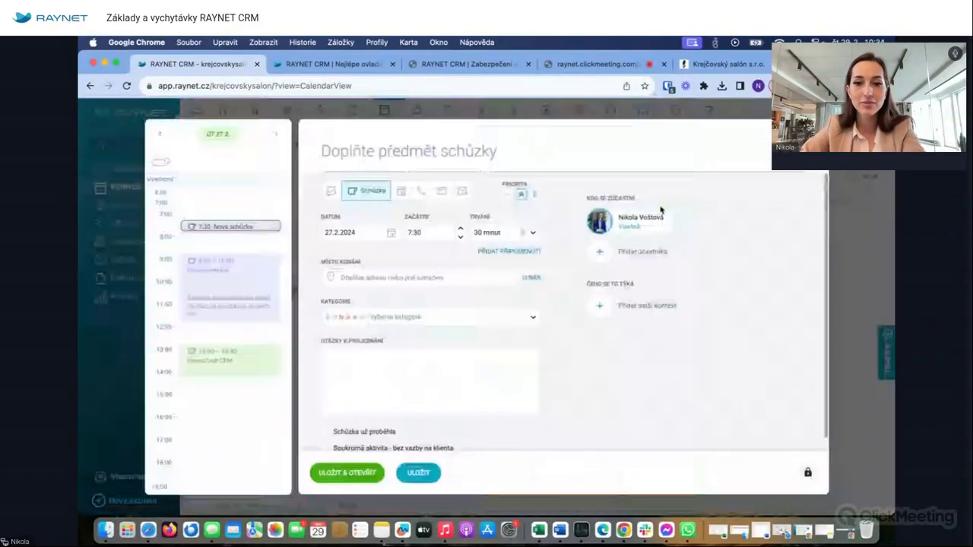
key(Escape)
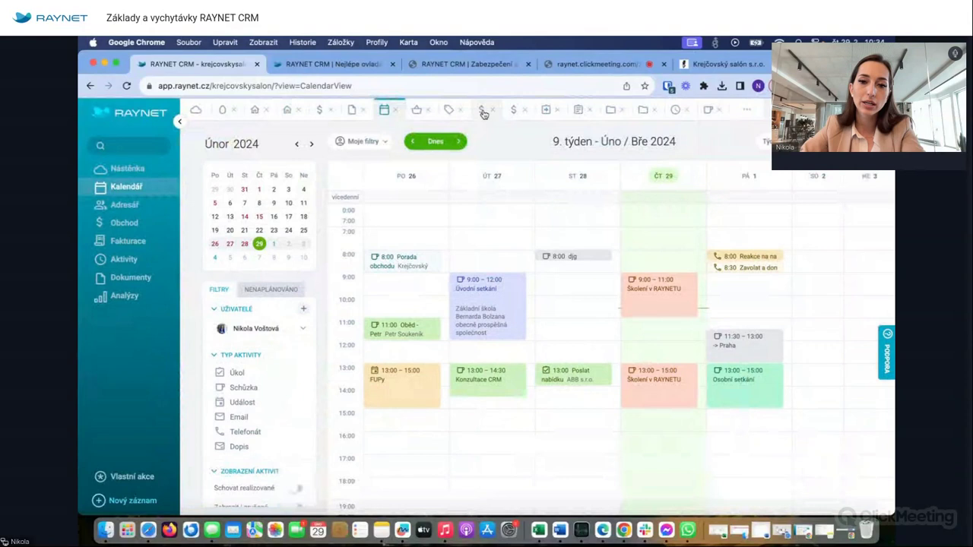
- Look at the 100 ks košil deal, then open ABB hotel s.r.o. and its new-record menu
click(481, 110)
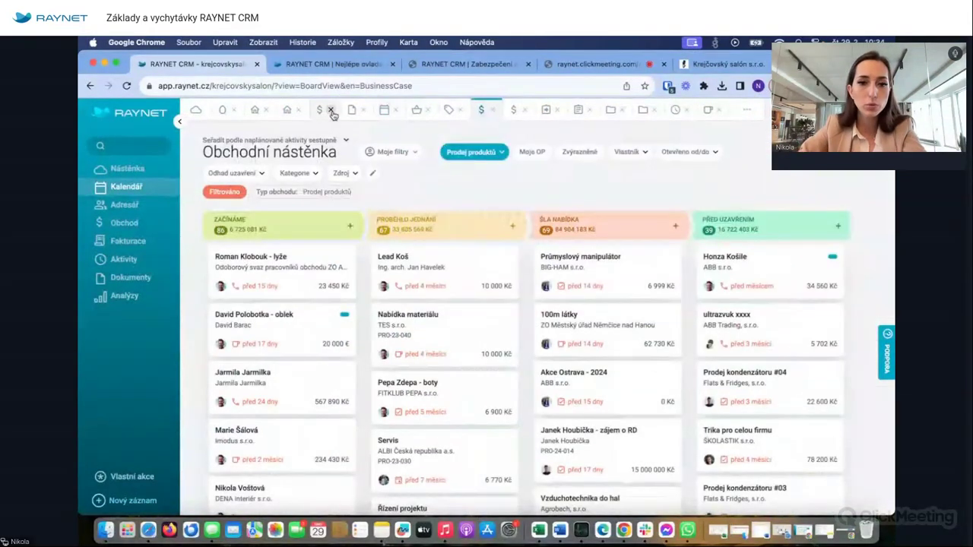
click(319, 110)
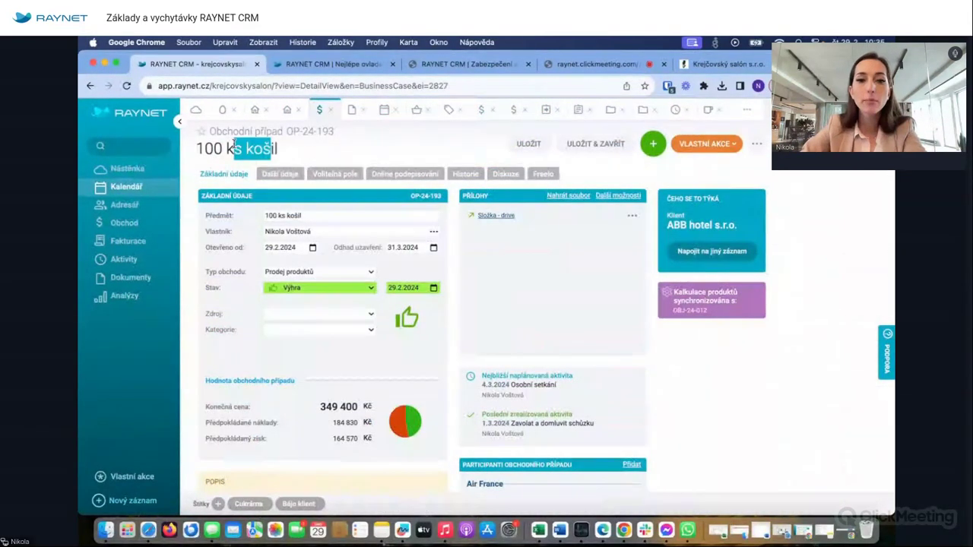
click(298, 109)
click(259, 109)
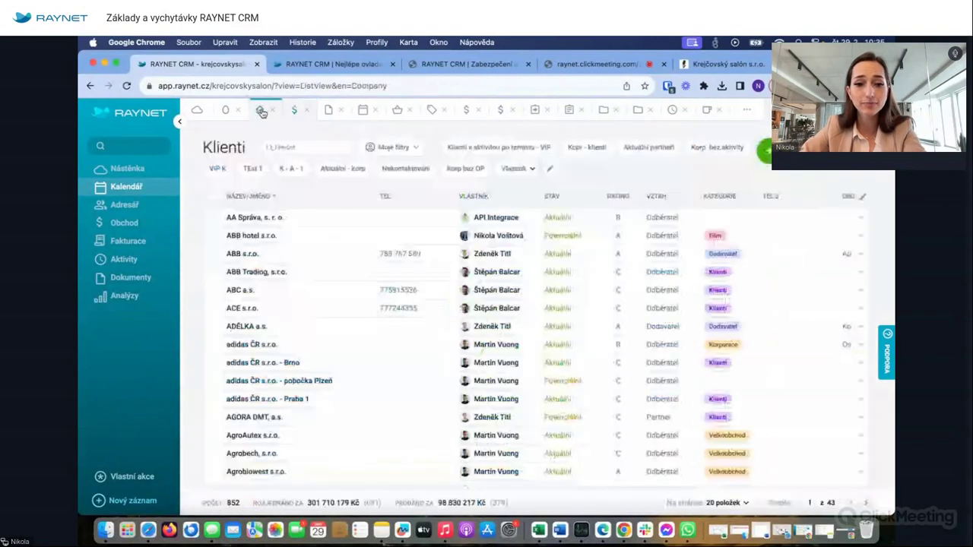
click(247, 237)
click(653, 152)
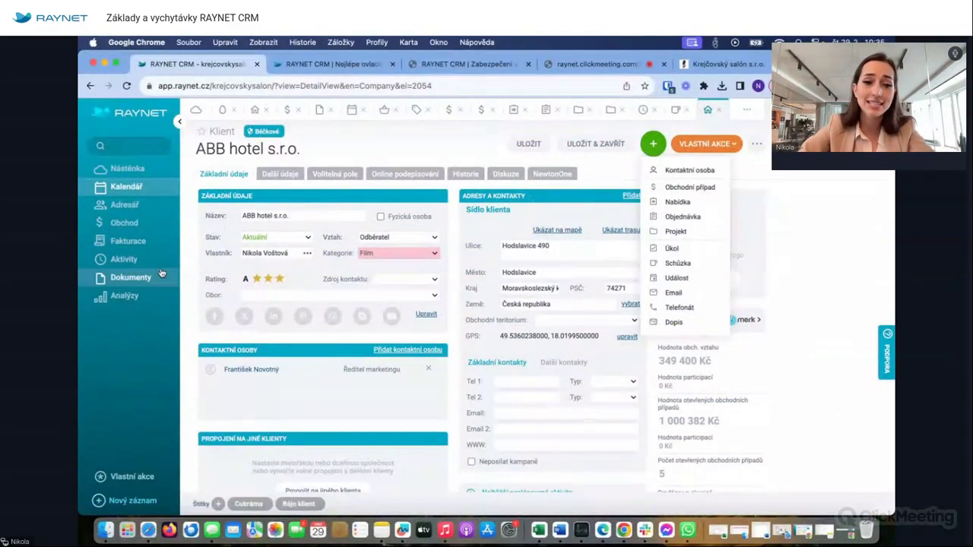
- View the Úvodní setkání meeting details (27.2.2024, 9:00–12:00) in the week calendar
click(126, 186)
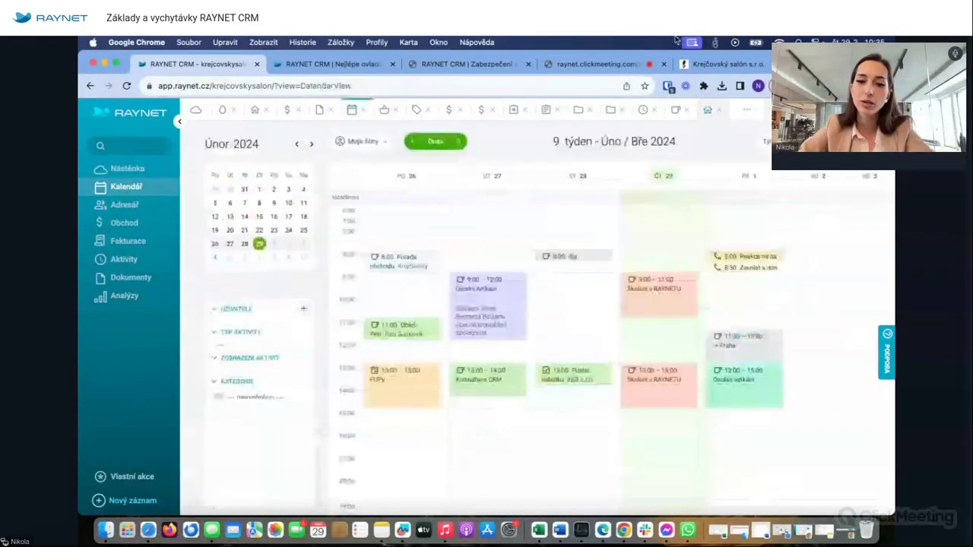
click(495, 284)
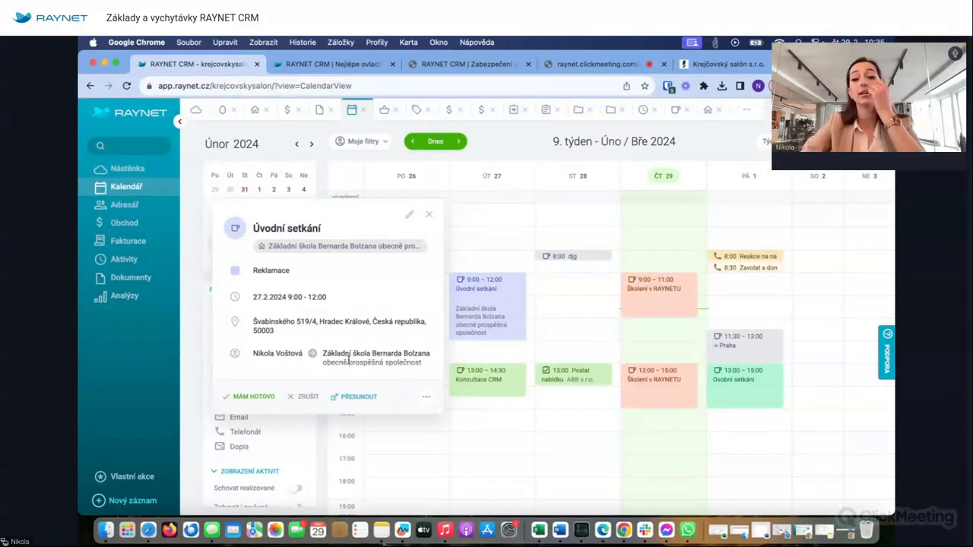
click(428, 215)
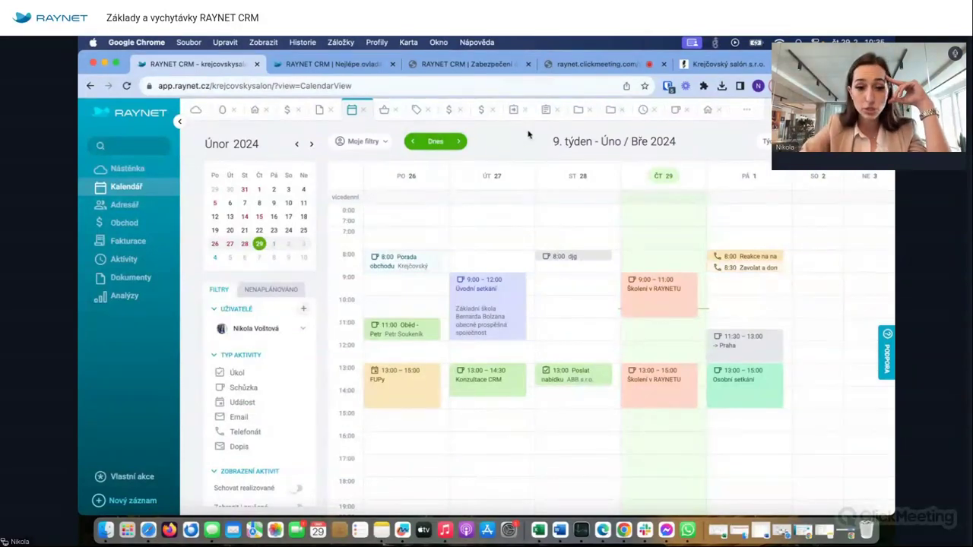
- Browse the document library from its top level into the business deals list
click(126, 276)
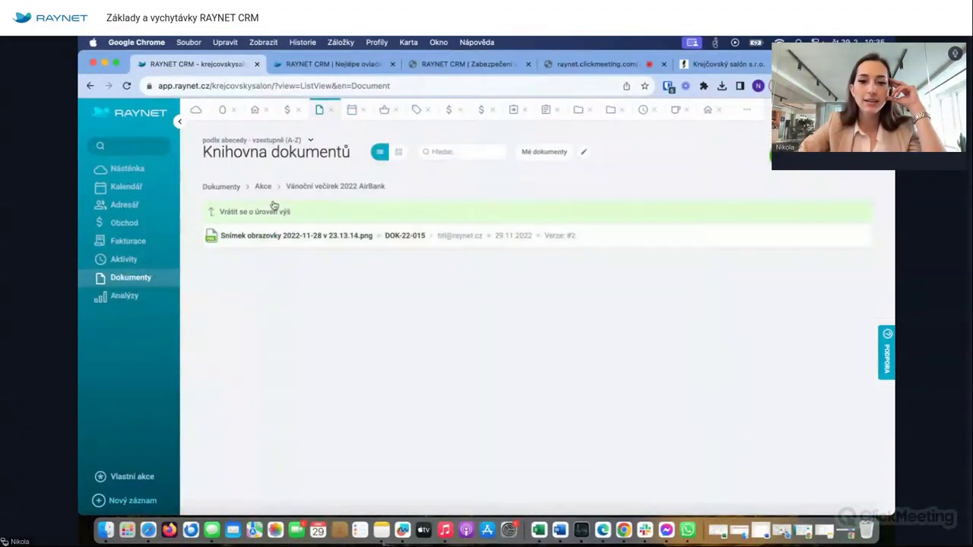
click(232, 190)
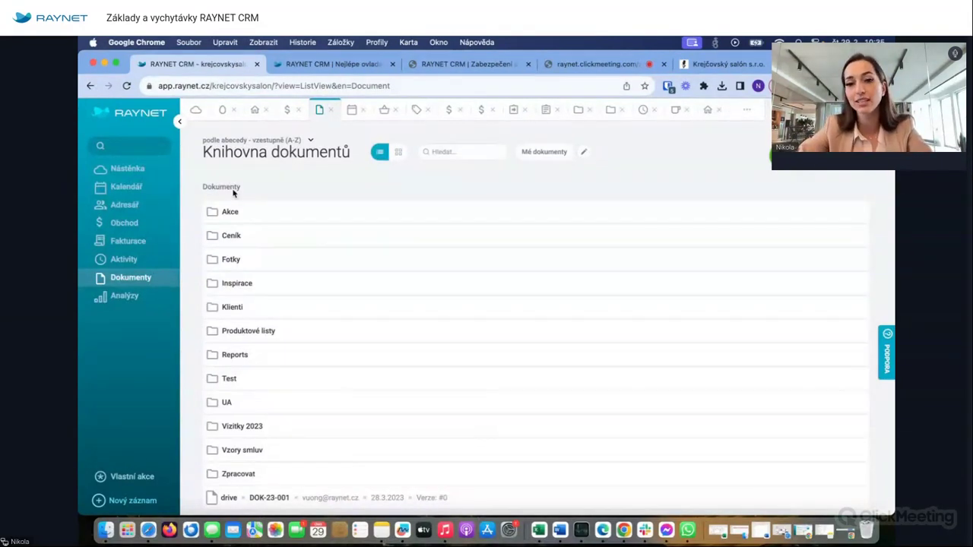
click(448, 111)
click(481, 110)
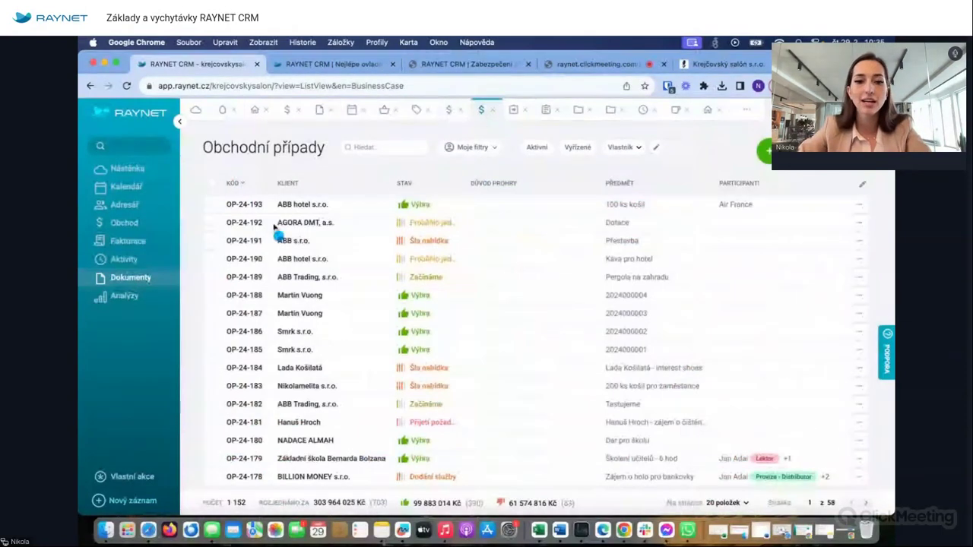
- Review the 100 ks košil deal's basic, additional and custom-field details, then list the meetings
click(237, 206)
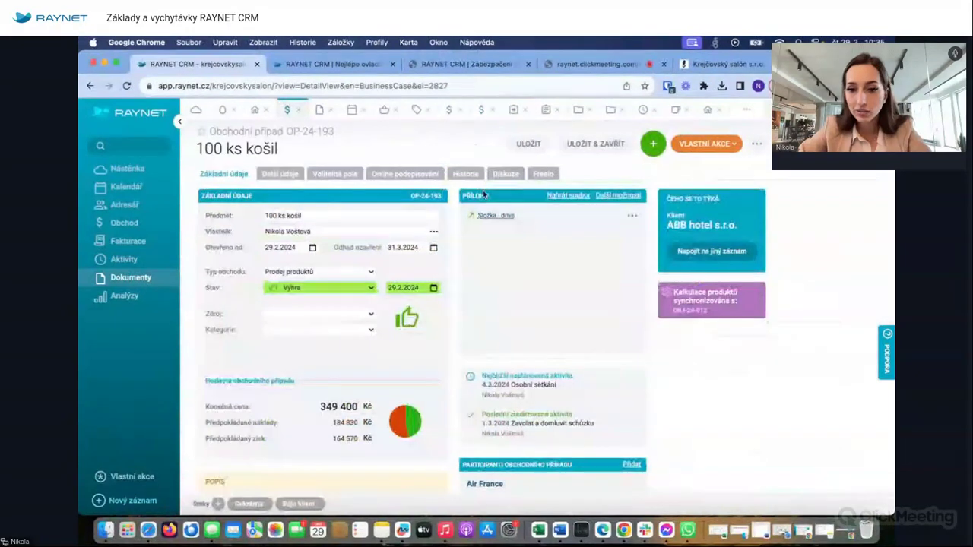
click(295, 176)
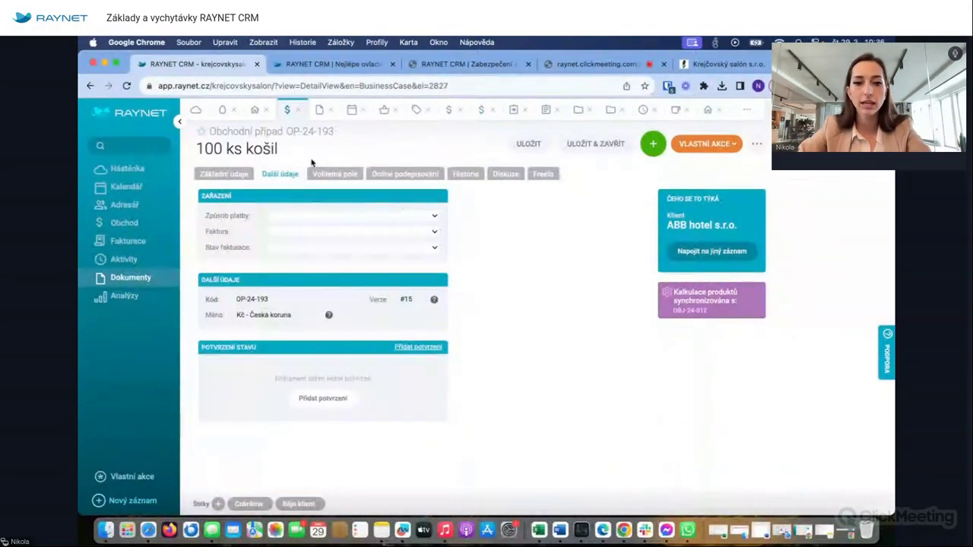
click(335, 174)
click(237, 174)
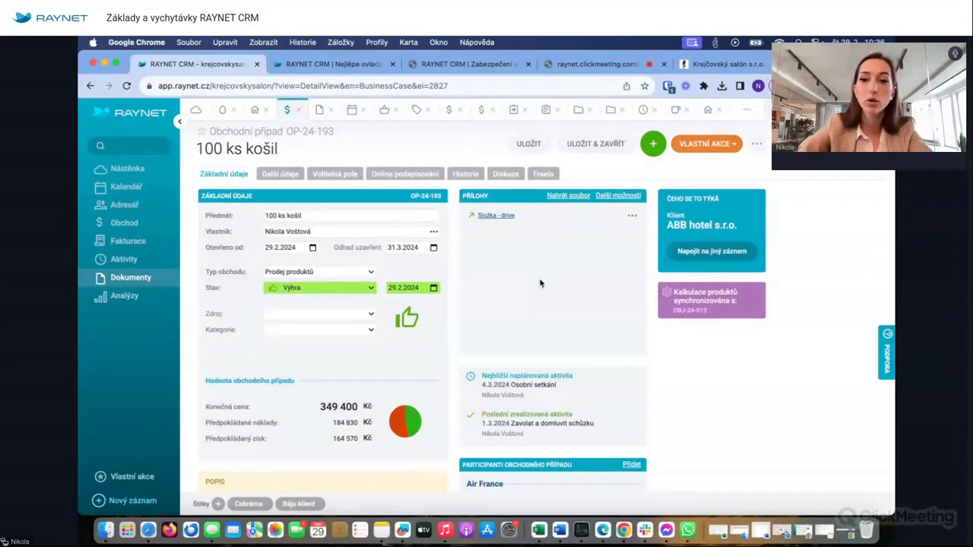
click(676, 109)
scroll(387, 306, down, 2)
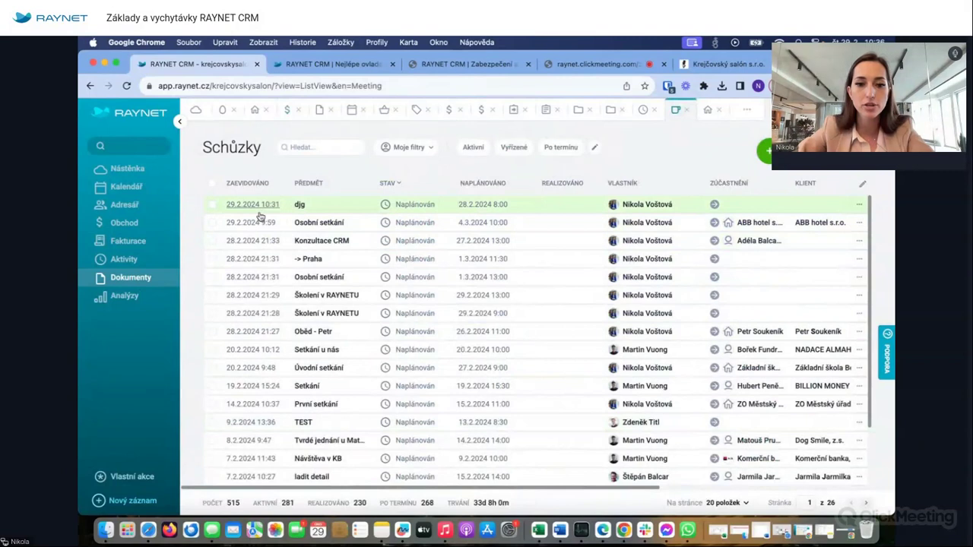
- Open the djg meeting, dismiss the RAYNET about dialog, and show ABB hotel's Historie
click(347, 203)
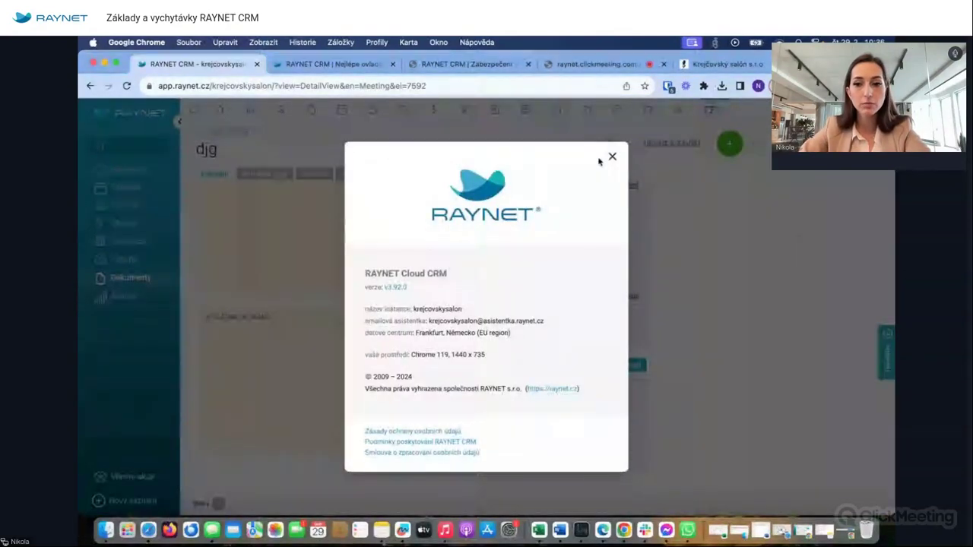
click(612, 158)
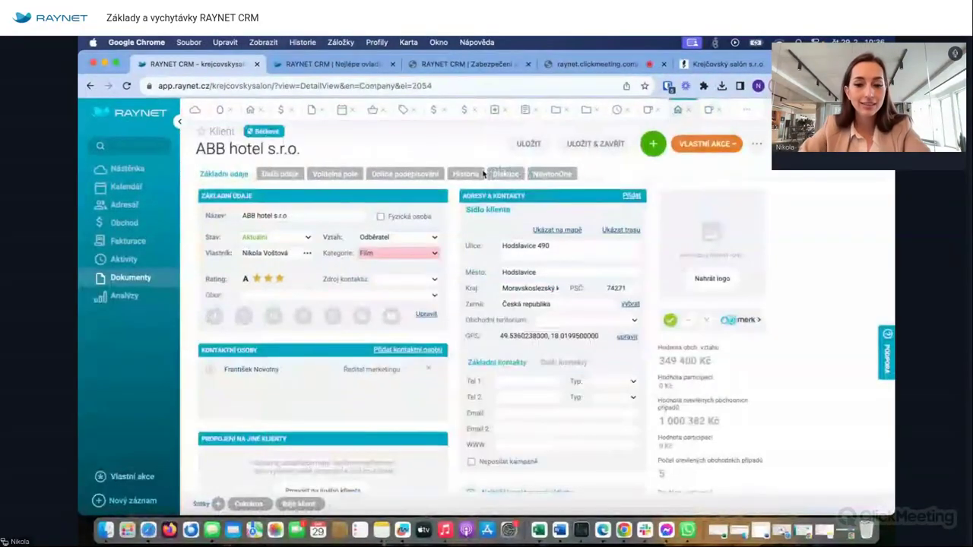
click(465, 174)
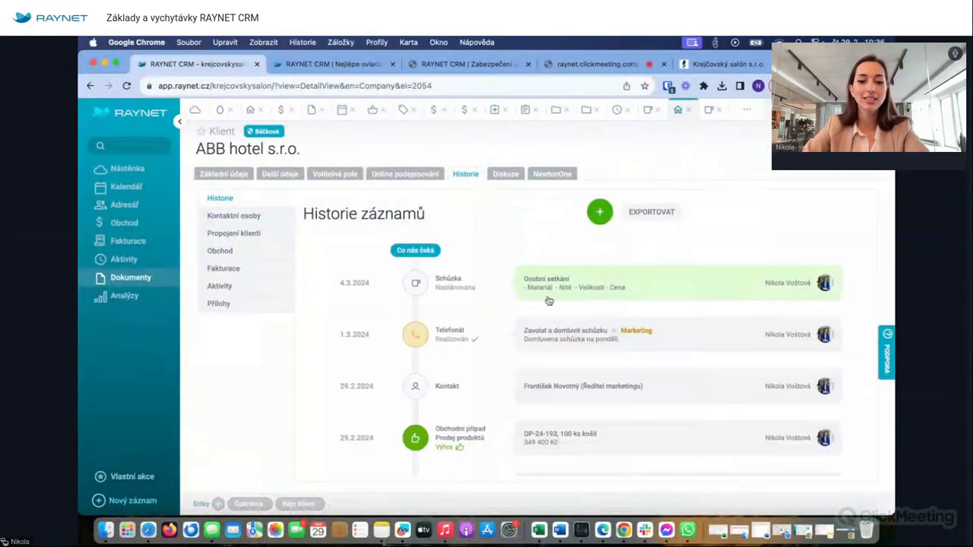
- Inspect the Osobní setkání meeting from ABB hotel's history, return, and open Analýzy
click(547, 299)
scroll(222, 382, down, 5)
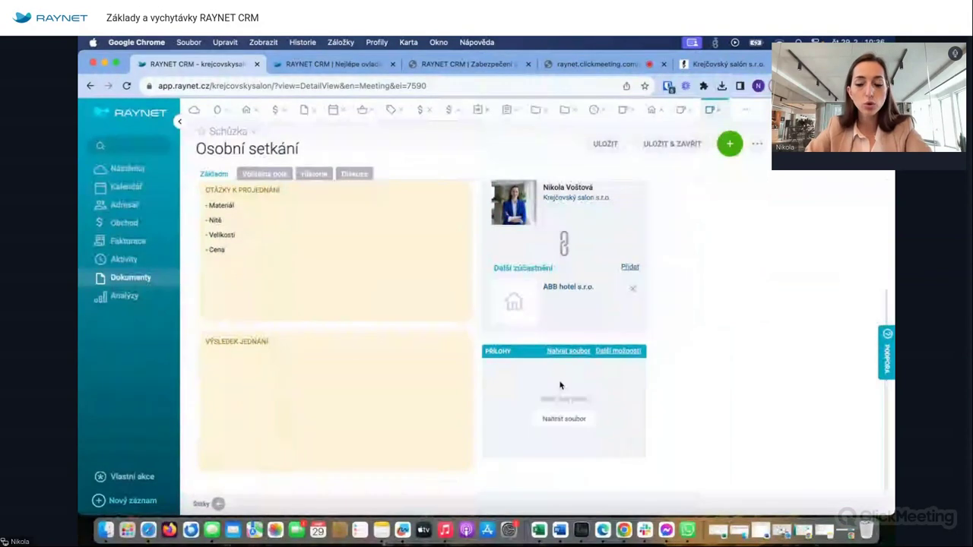
click(720, 110)
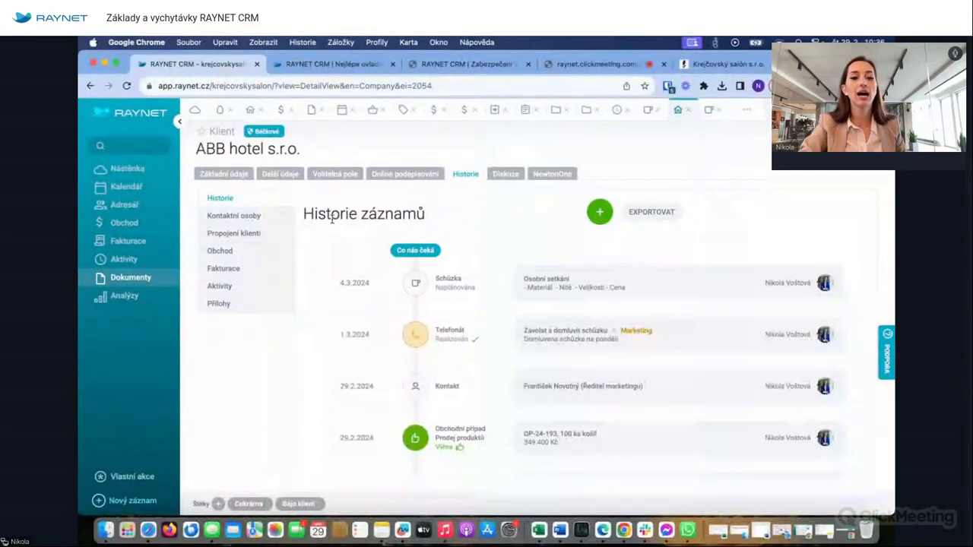
click(125, 296)
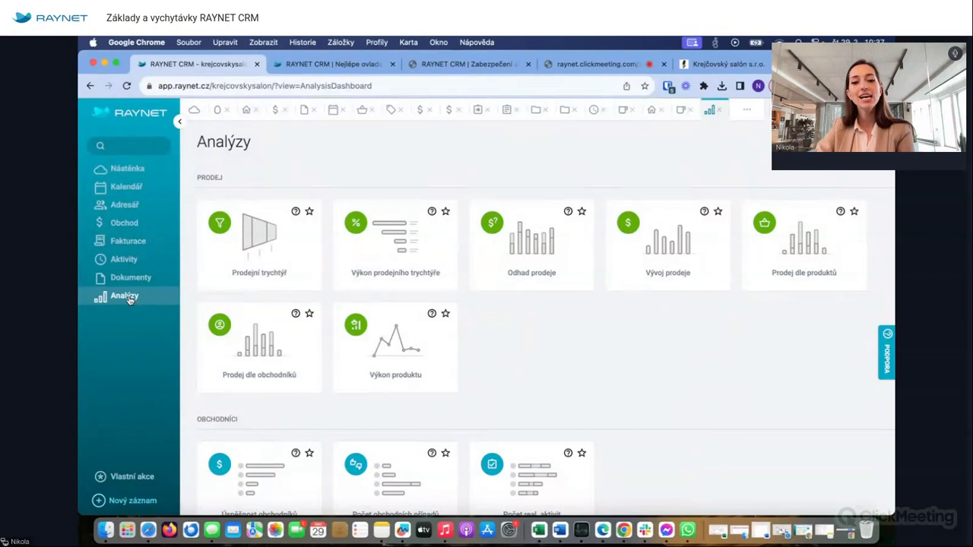
- Open the Prodejní trychtýř funnel and switch between its TABULKA and GRAF views
click(252, 236)
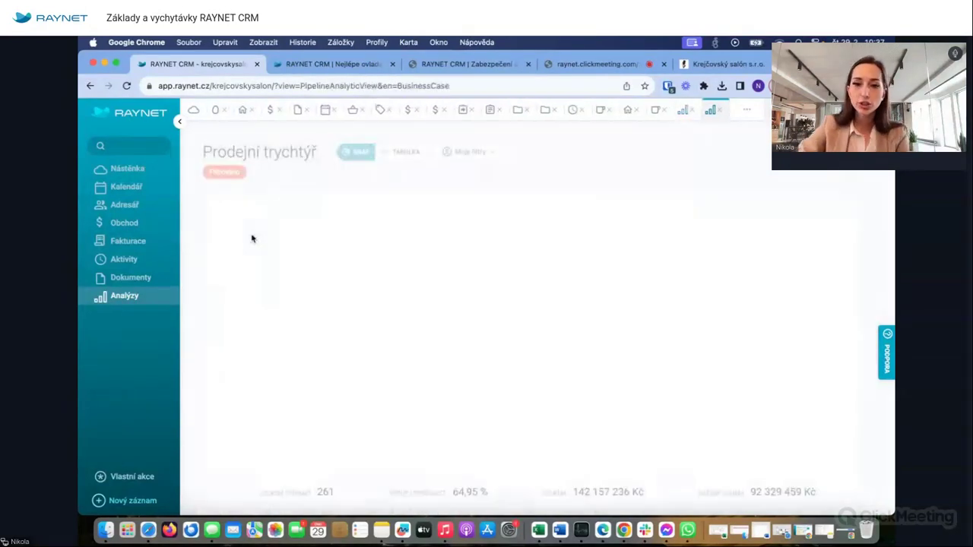
click(414, 151)
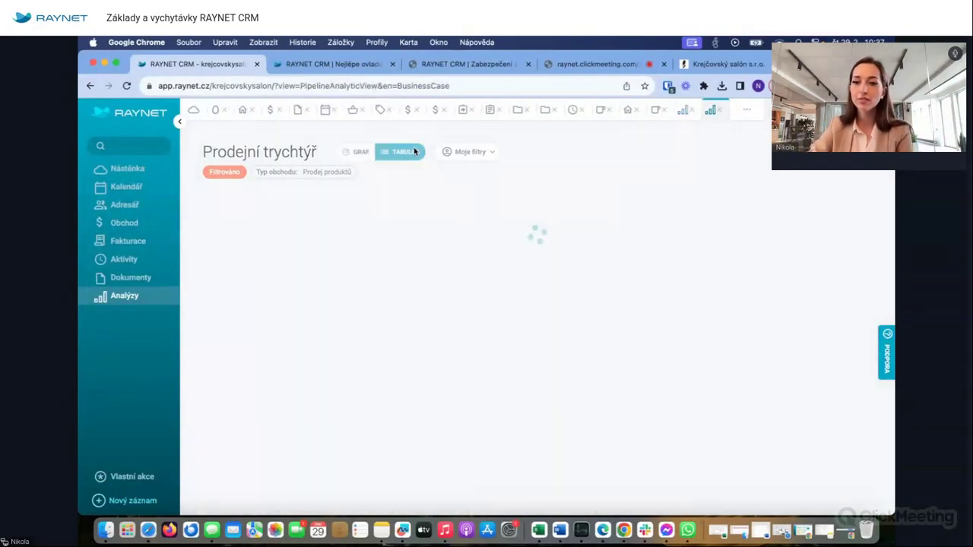
click(361, 152)
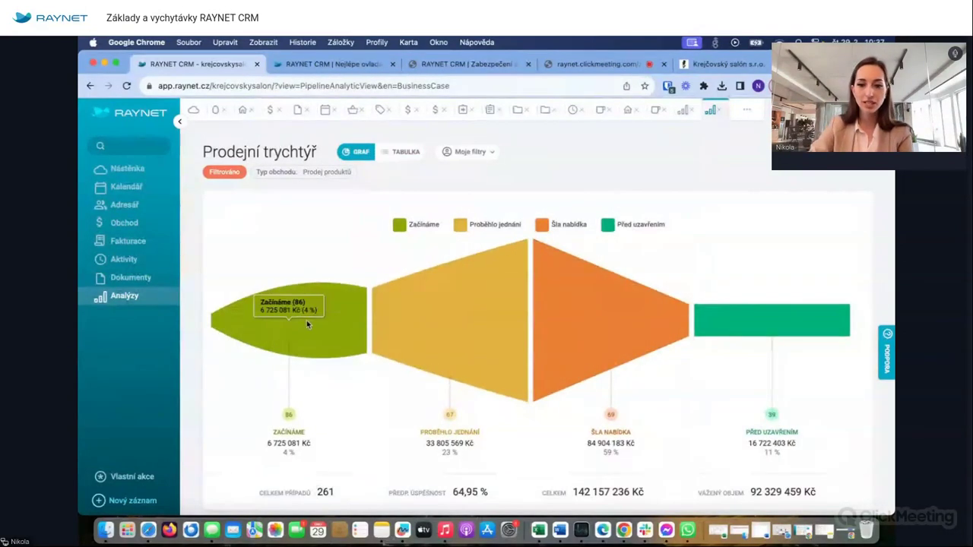
- Check the Pokročilý filtr deal types, view the deals table, then open Výkon prodejního trychtýře
mouse_move(763, 323)
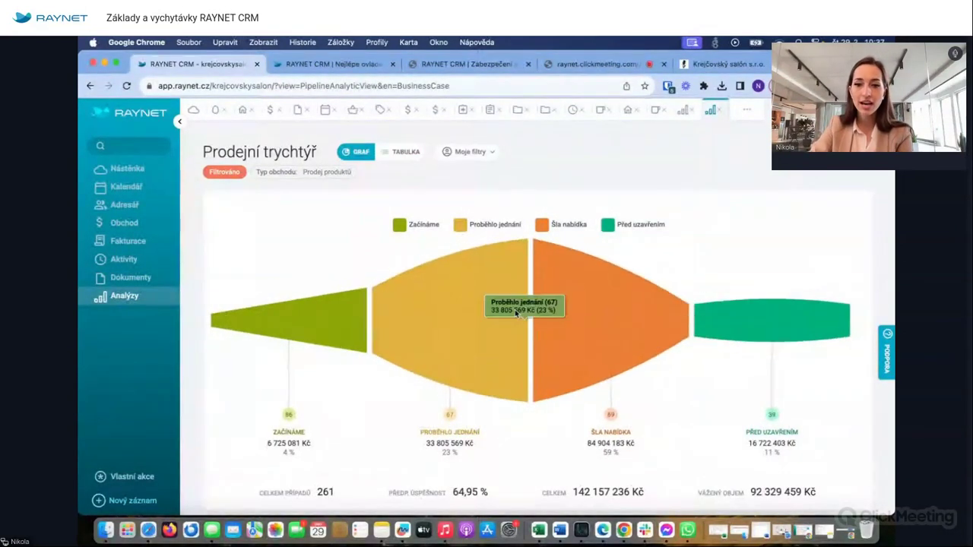
click(224, 172)
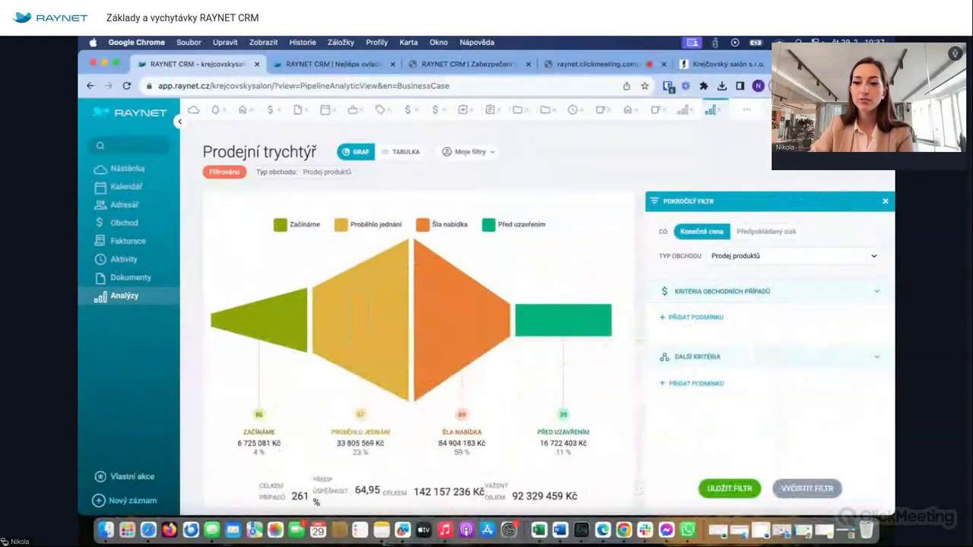
click(743, 260)
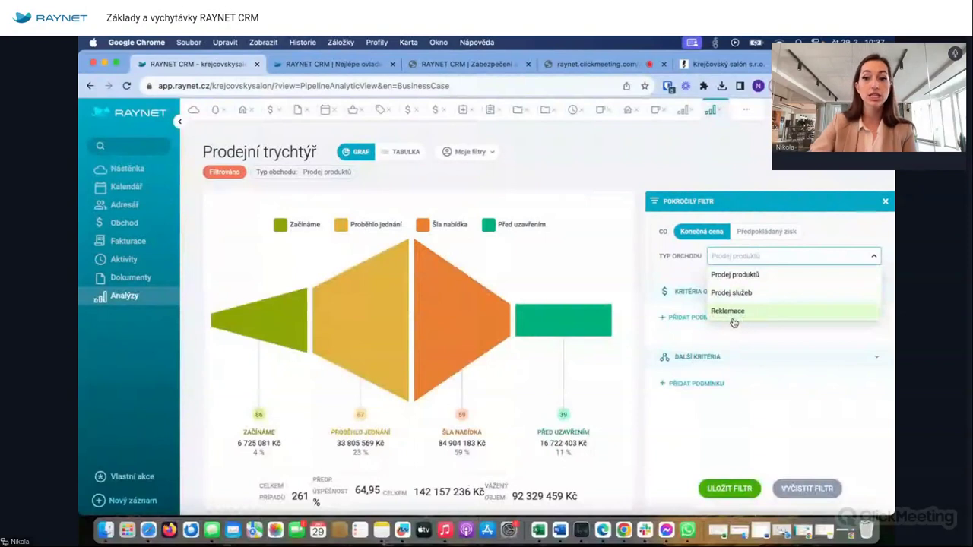
click(885, 203)
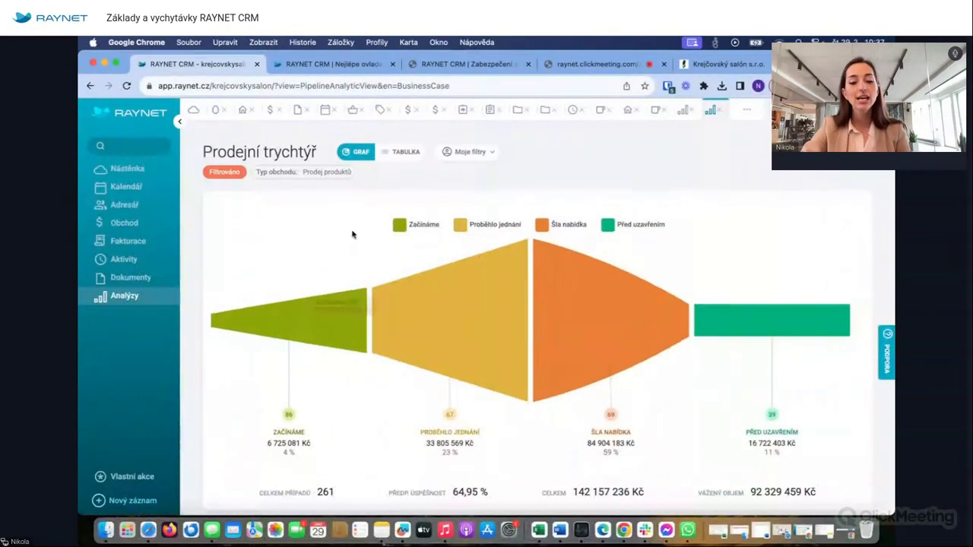
click(389, 156)
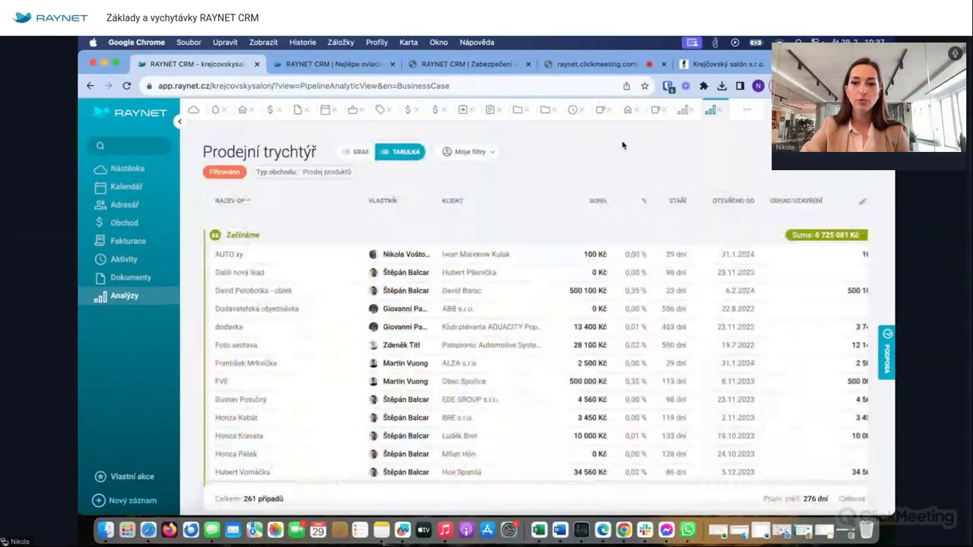
click(710, 110)
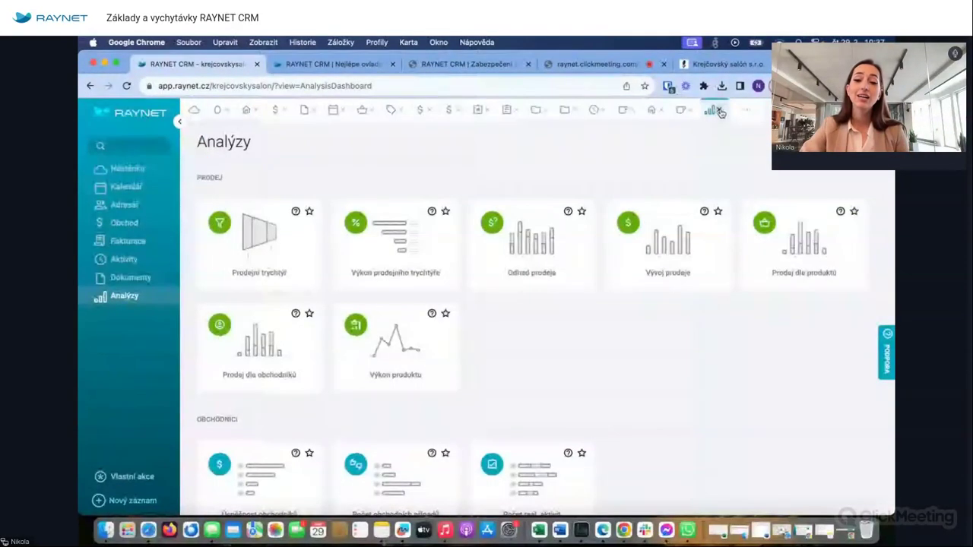
click(375, 248)
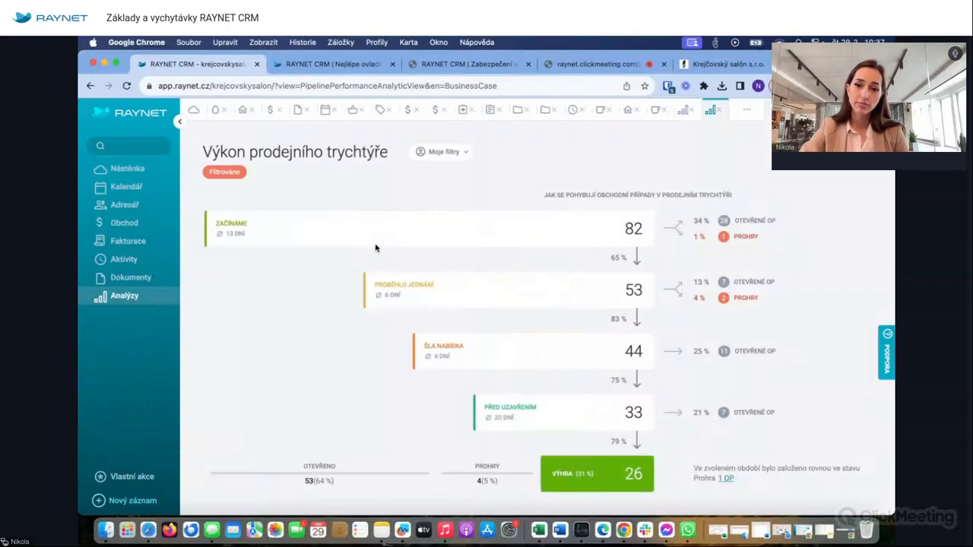
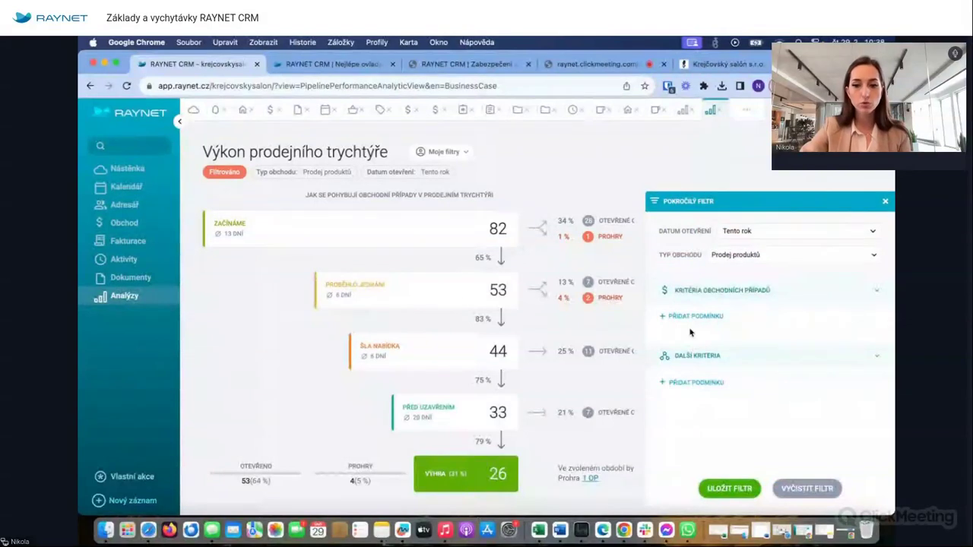
- Add a filter condition, close the advanced filter, and return to the Analýzy overview
click(689, 324)
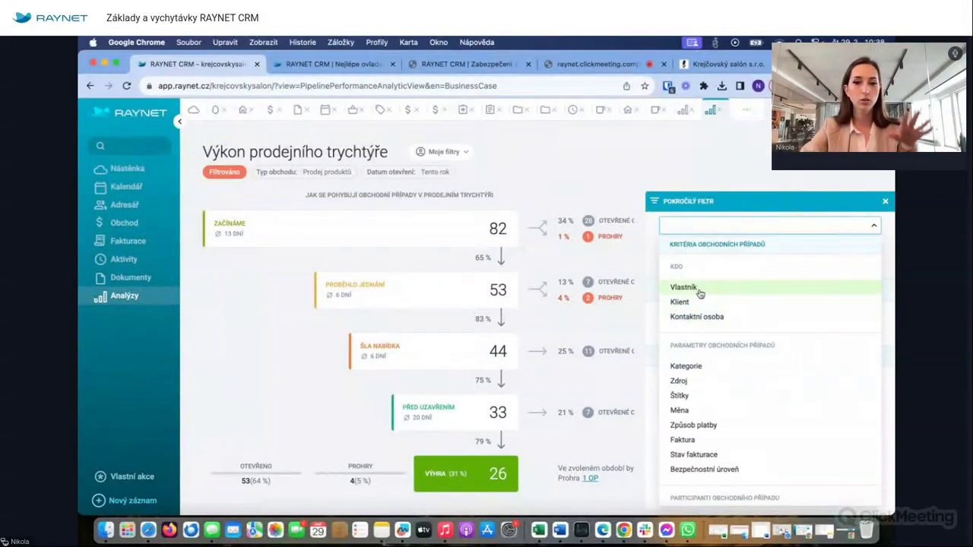
click(885, 201)
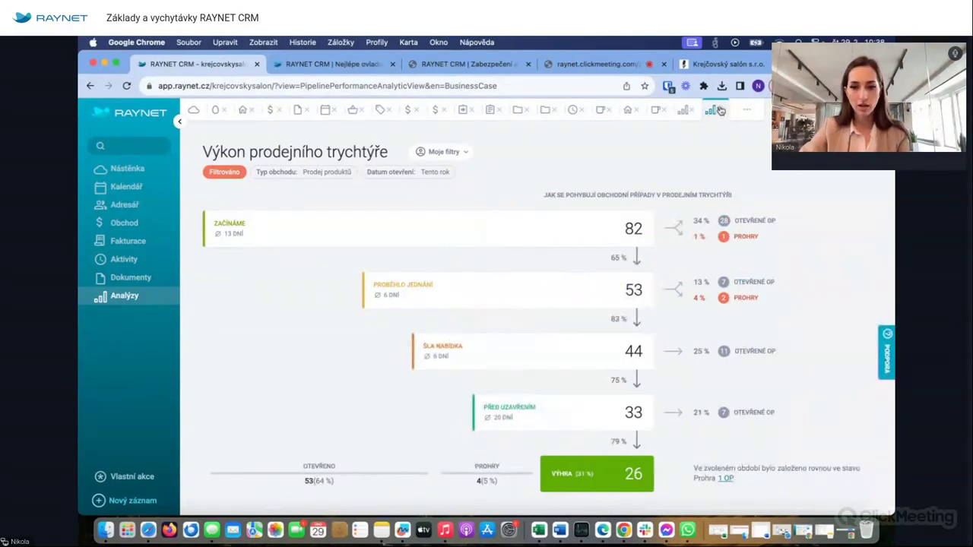
click(718, 110)
- Open the Odhad prodeje forecast, check deal OP-24-193's details, then return to the forecast
click(521, 227)
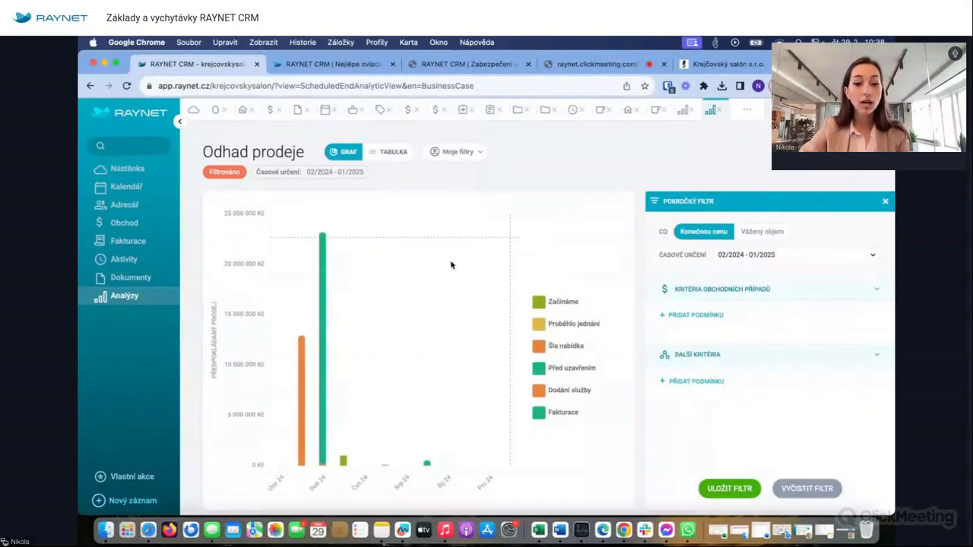
mouse_move(321, 300)
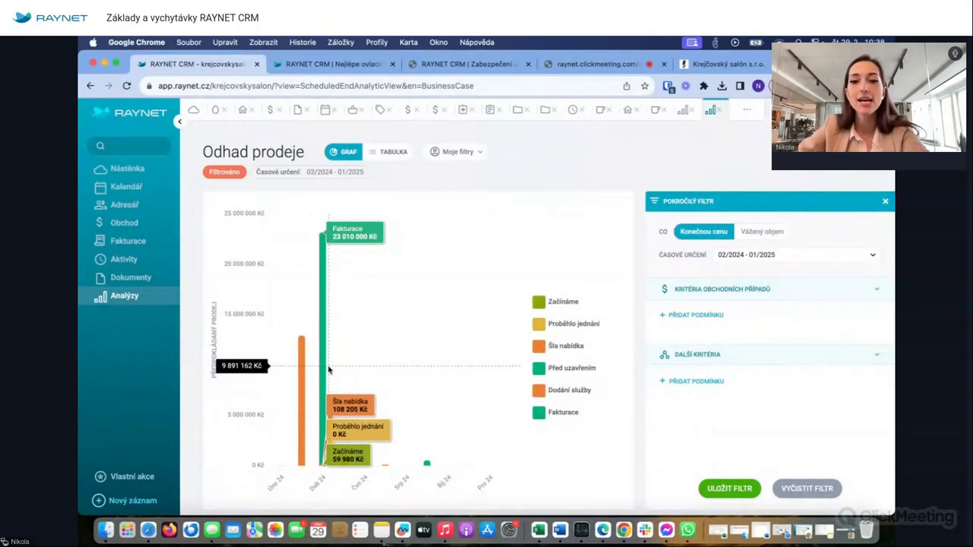
click(409, 111)
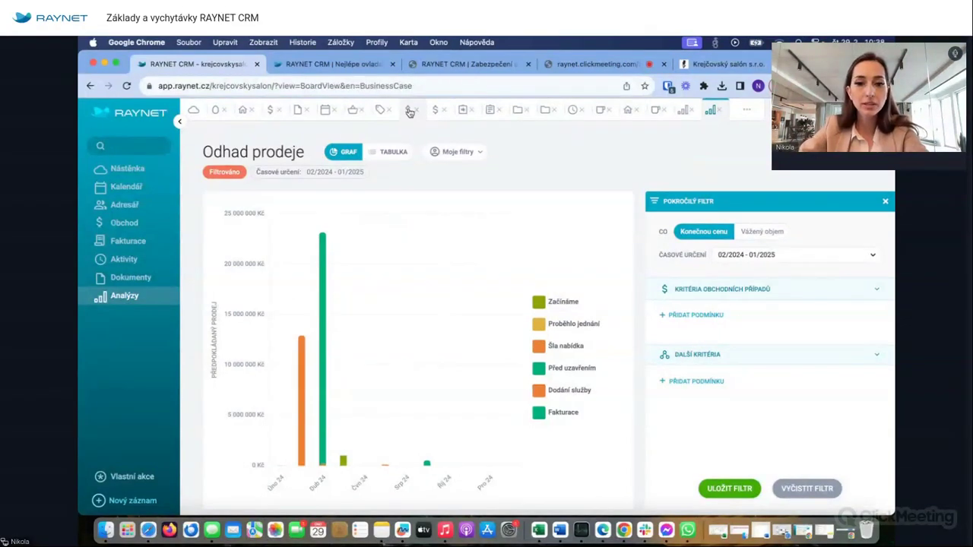
click(436, 112)
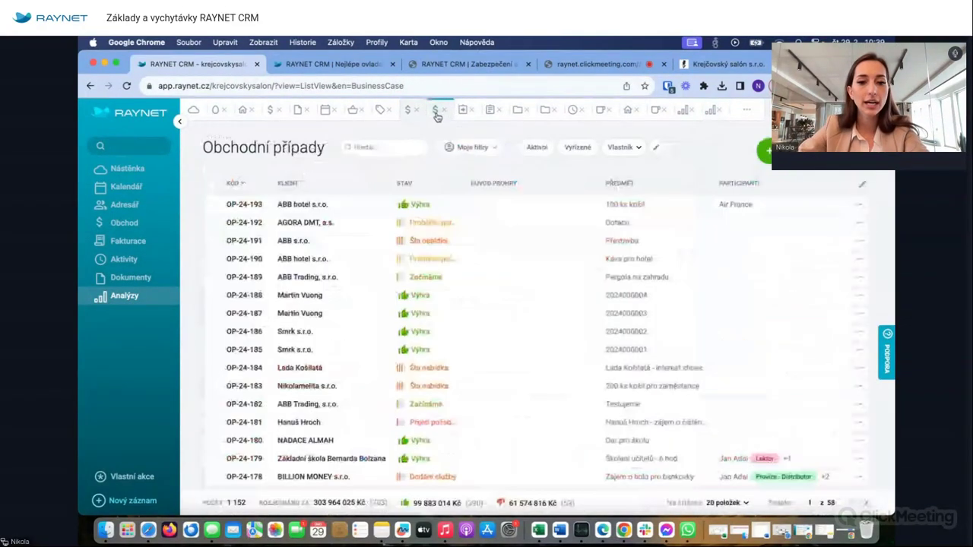
click(241, 210)
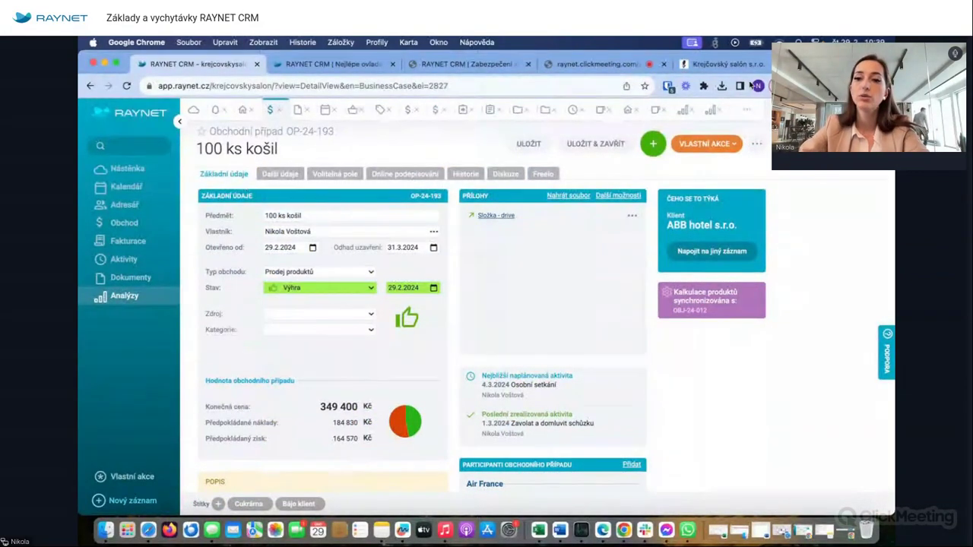
click(711, 111)
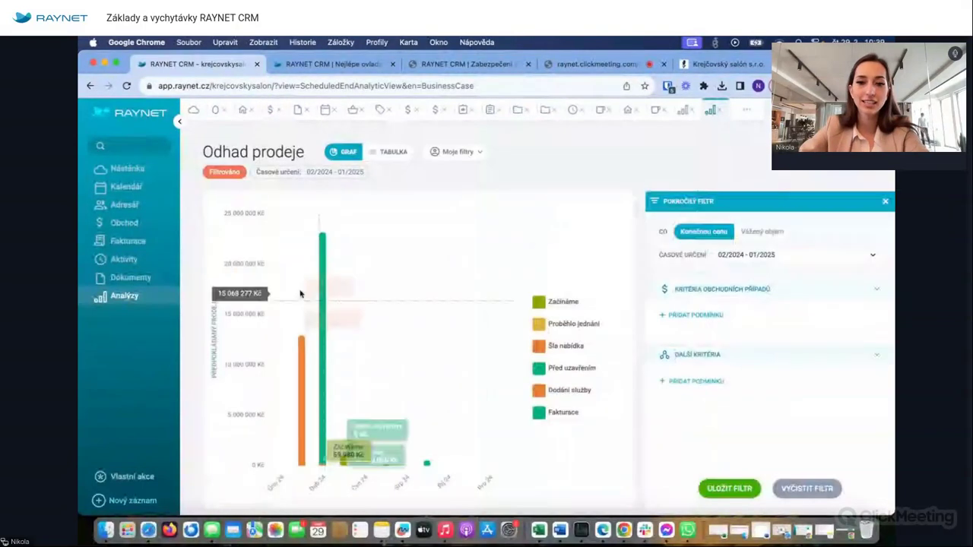
- Compare the forecast as table and chart, by weighted volume and final price, then close it
click(390, 154)
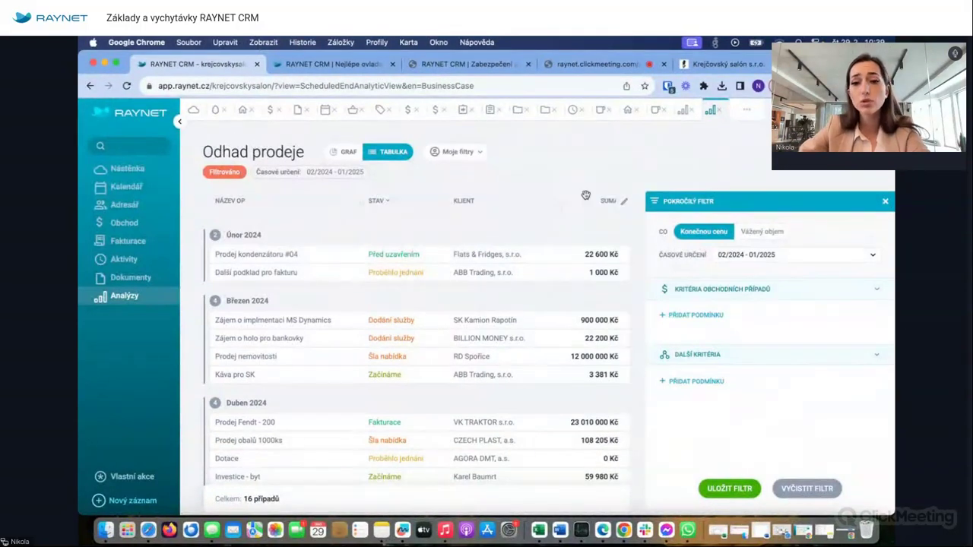
click(343, 151)
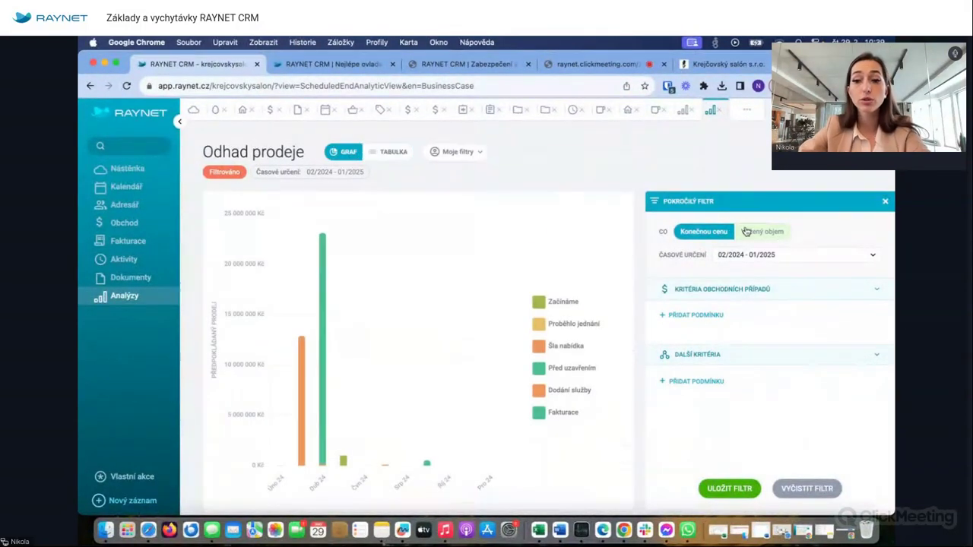
click(746, 231)
click(703, 232)
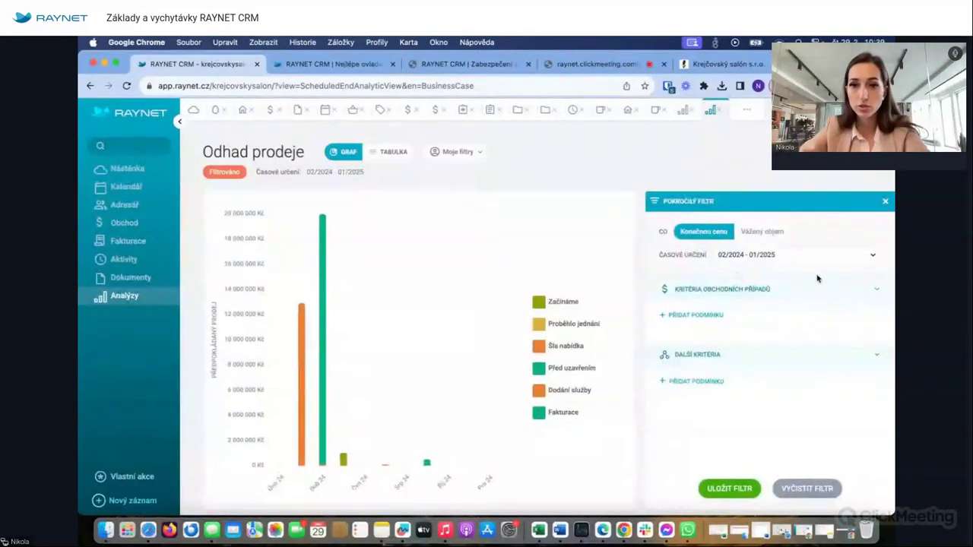
click(693, 314)
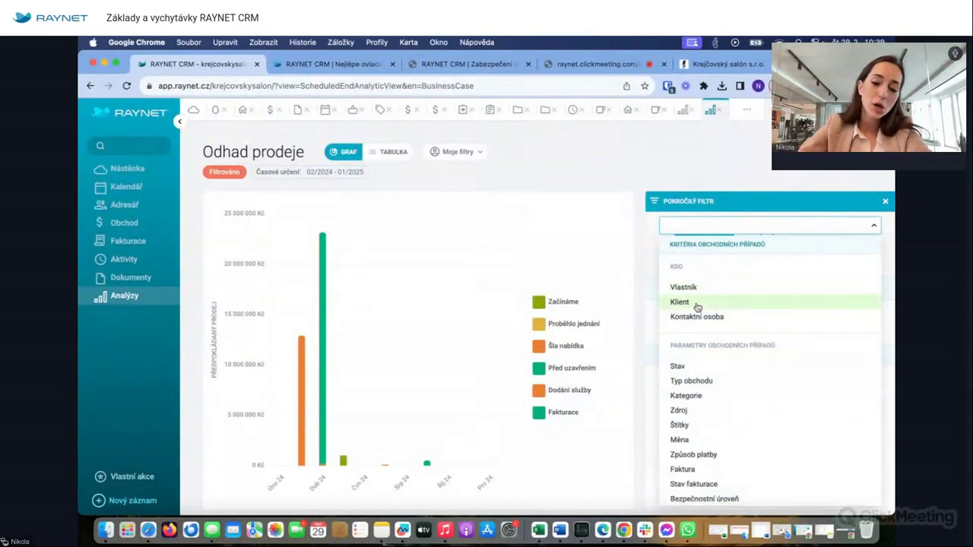
click(717, 111)
- View Vývoj prodeje as a chart and as a table of 214 deals, then return to Analýzy
click(711, 112)
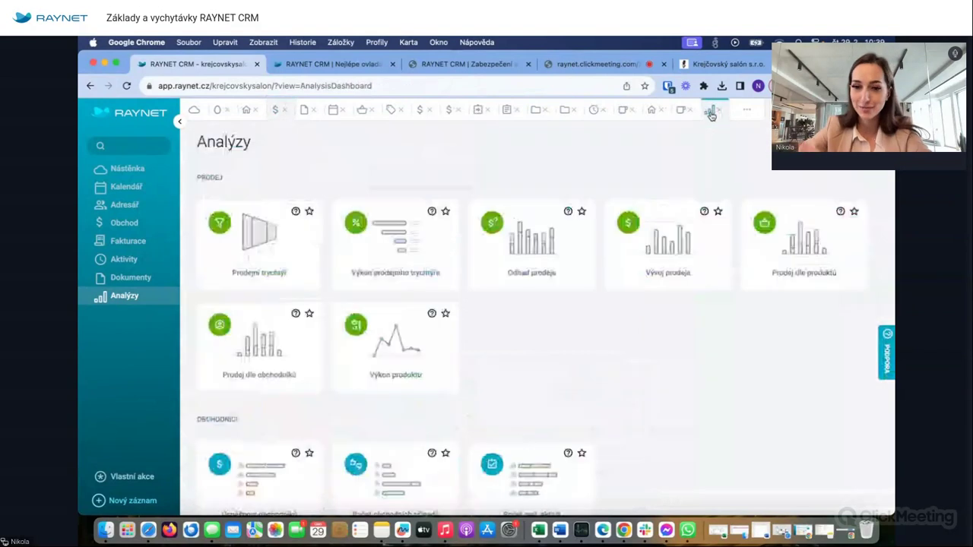
click(698, 236)
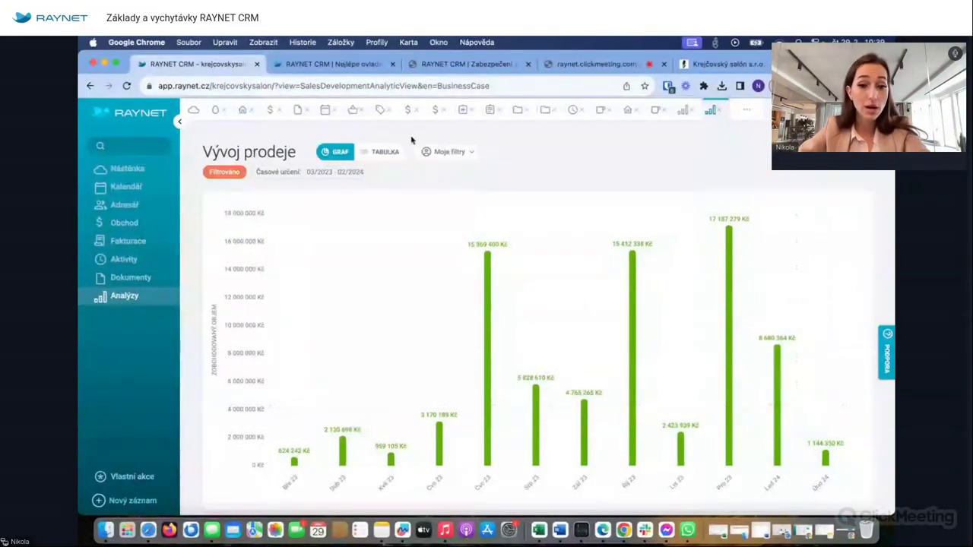
click(380, 152)
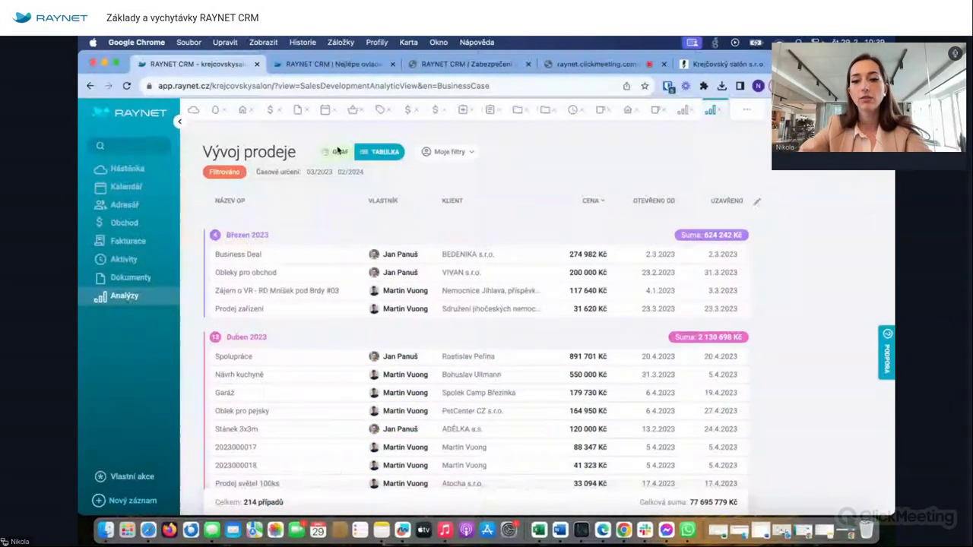
click(339, 152)
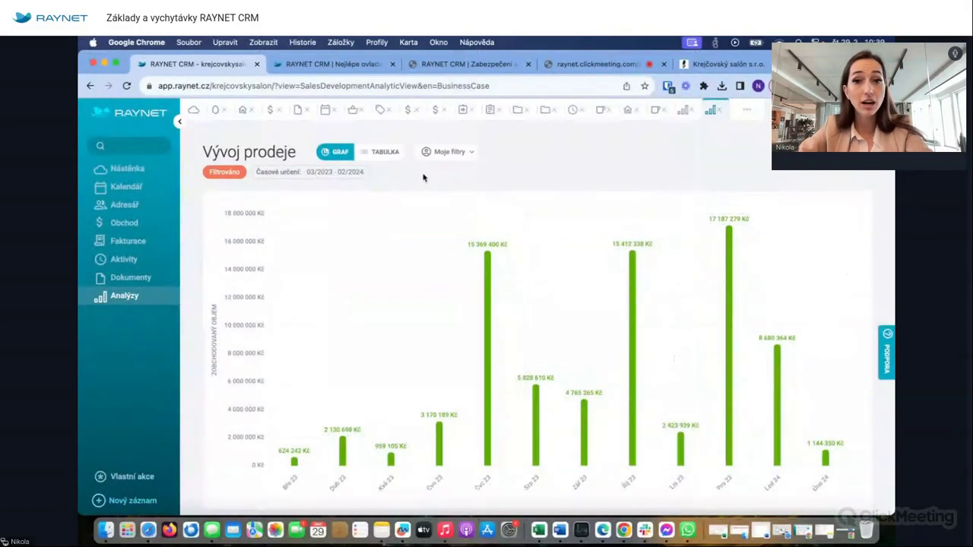
click(380, 153)
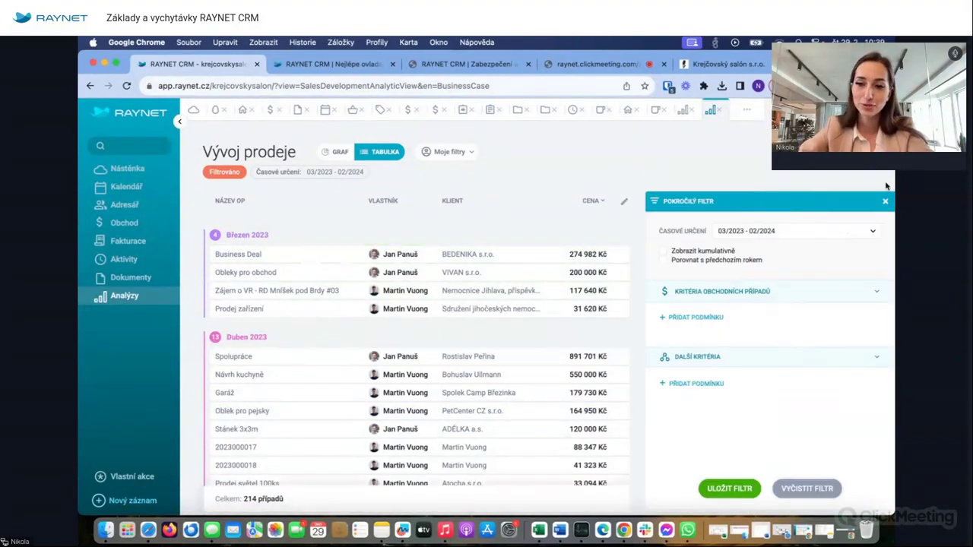
click(885, 200)
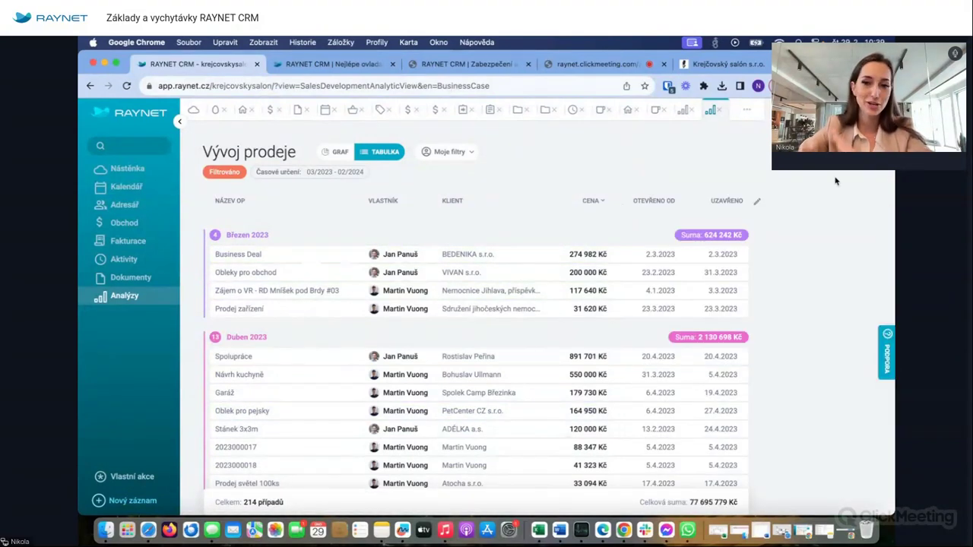
click(714, 111)
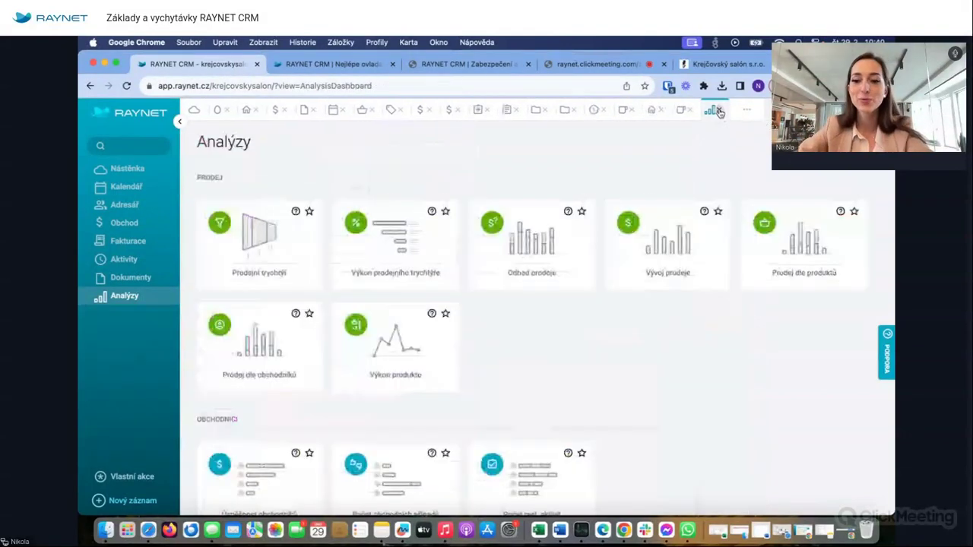
- Open Prodej dle produktů, view it as a table, then switch to the monthly per-product chart
click(841, 258)
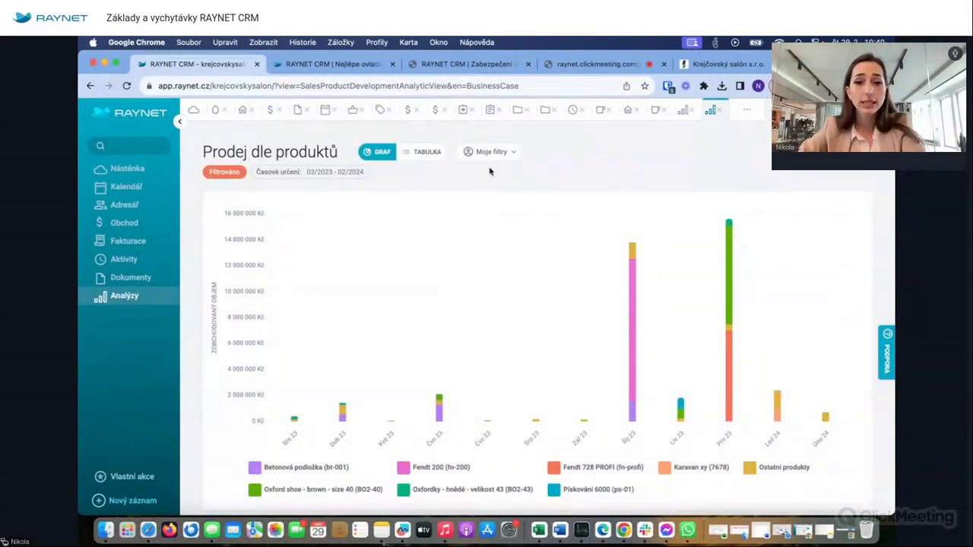
mouse_move(355, 269)
mouse_move(731, 260)
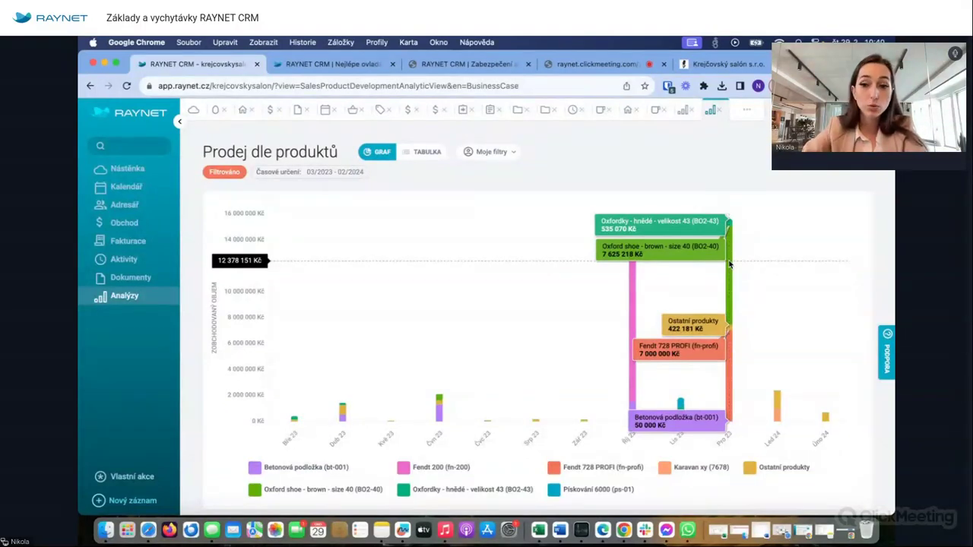
click(490, 151)
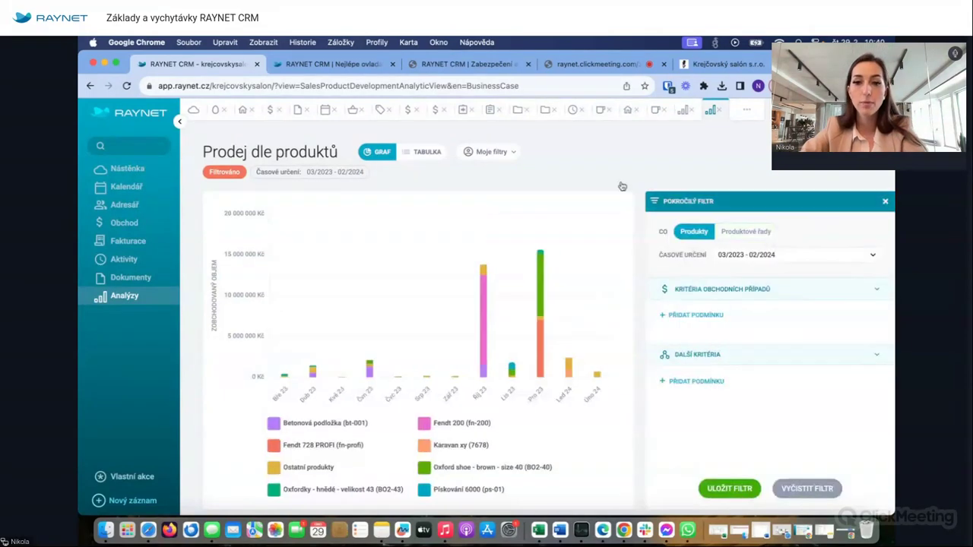
click(419, 153)
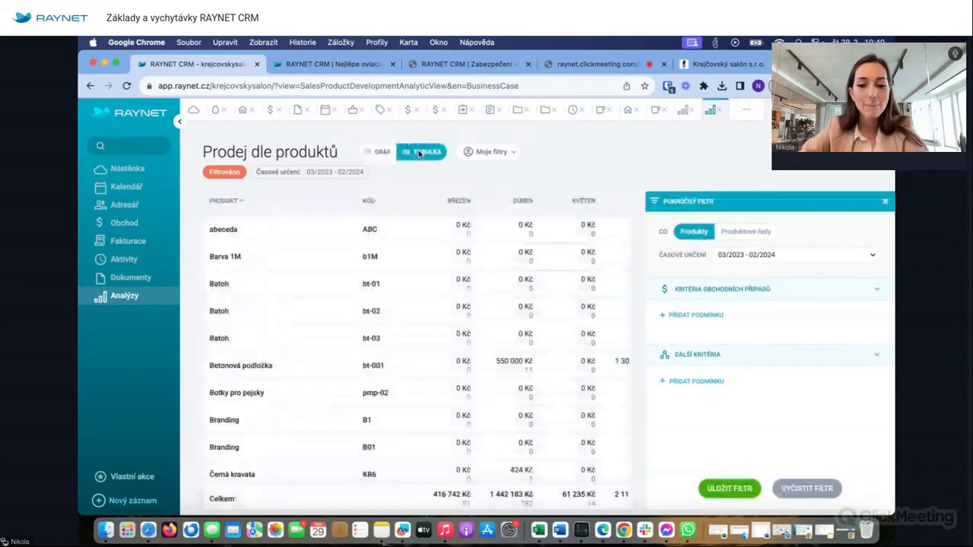
click(885, 201)
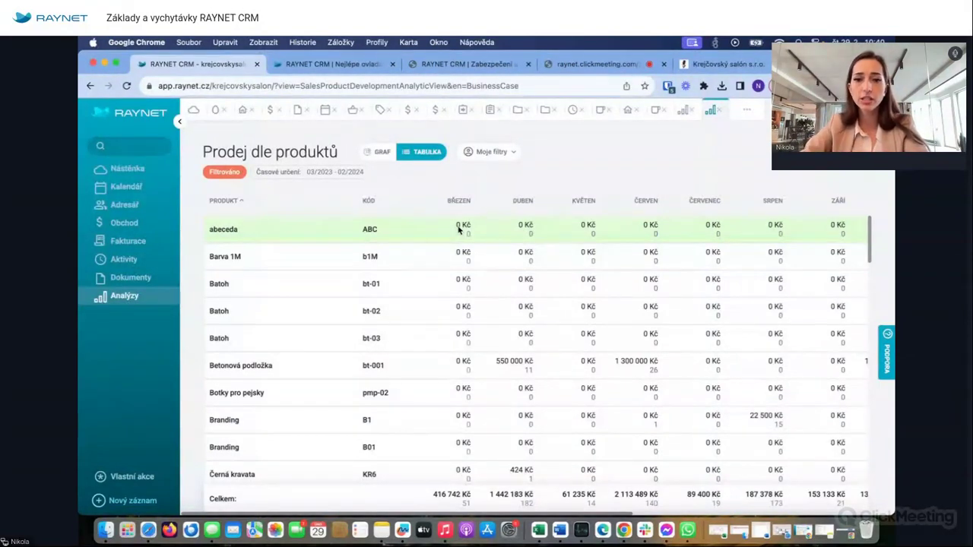
click(370, 155)
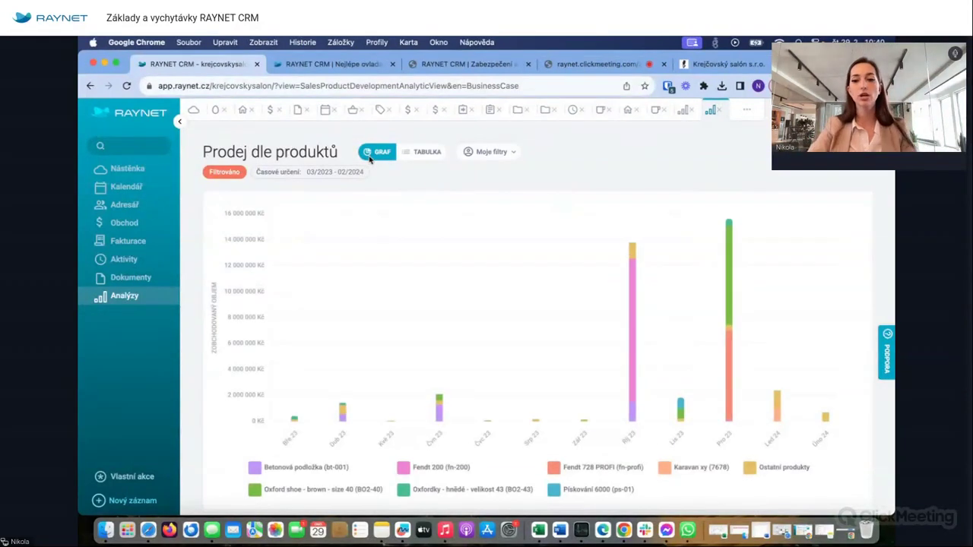
- Glance at Prodej dle obchodníků, then open the Výkon produktu report from Analýzy
click(719, 113)
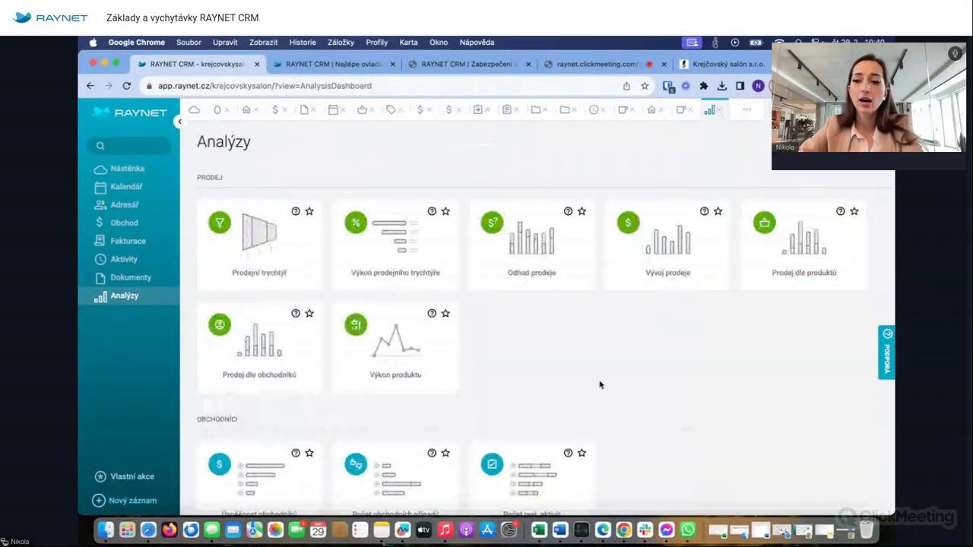
click(271, 349)
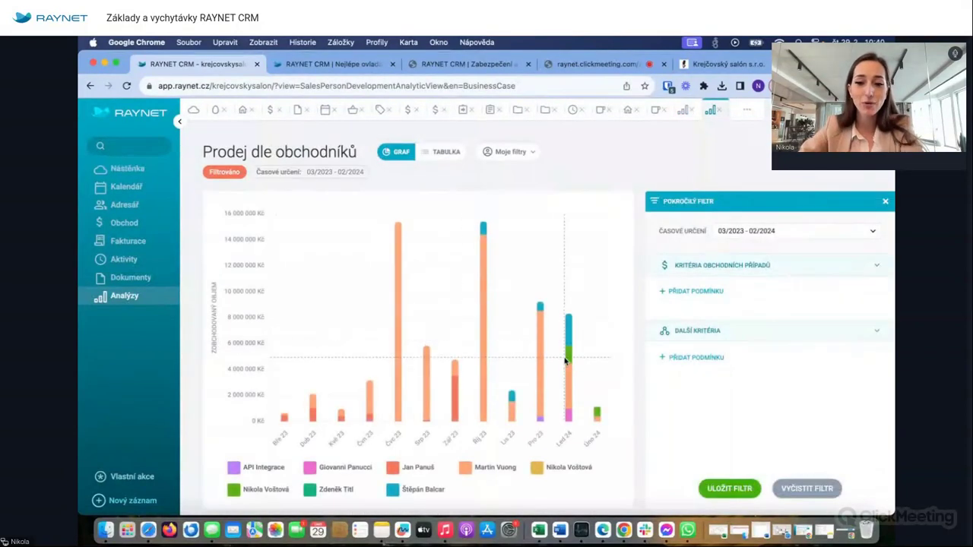
mouse_move(565, 361)
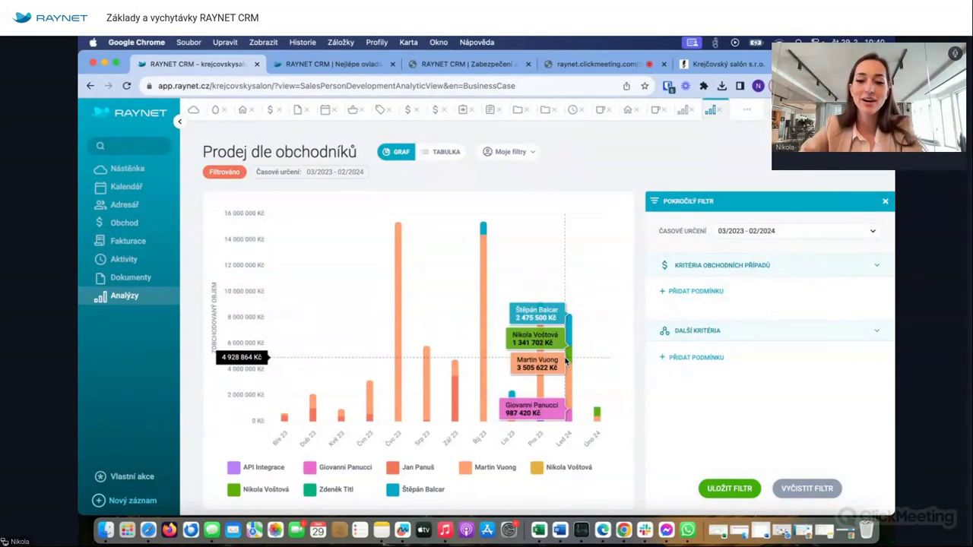
click(720, 112)
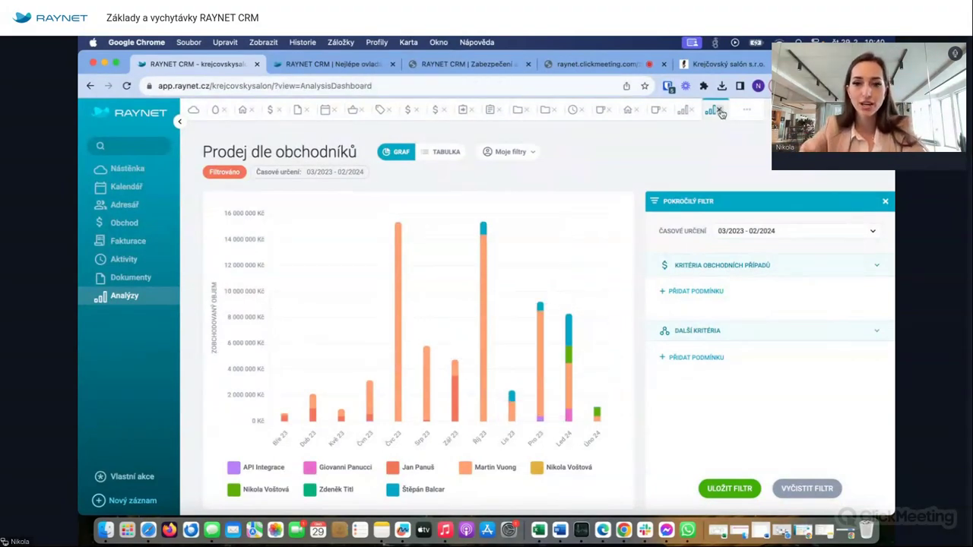
click(416, 342)
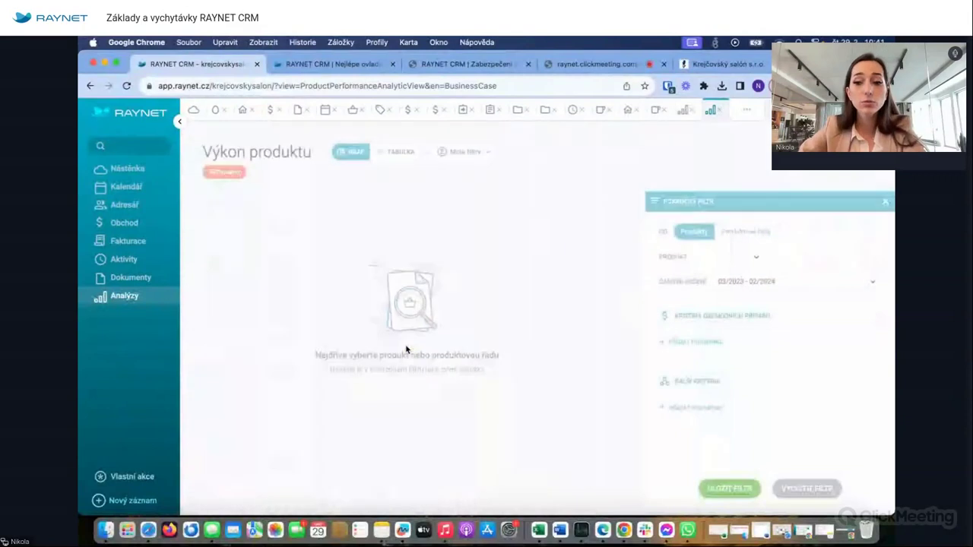
- Chart the Oxford shoe - brown - size 40 product's performance, then go back to Analýzy
click(738, 255)
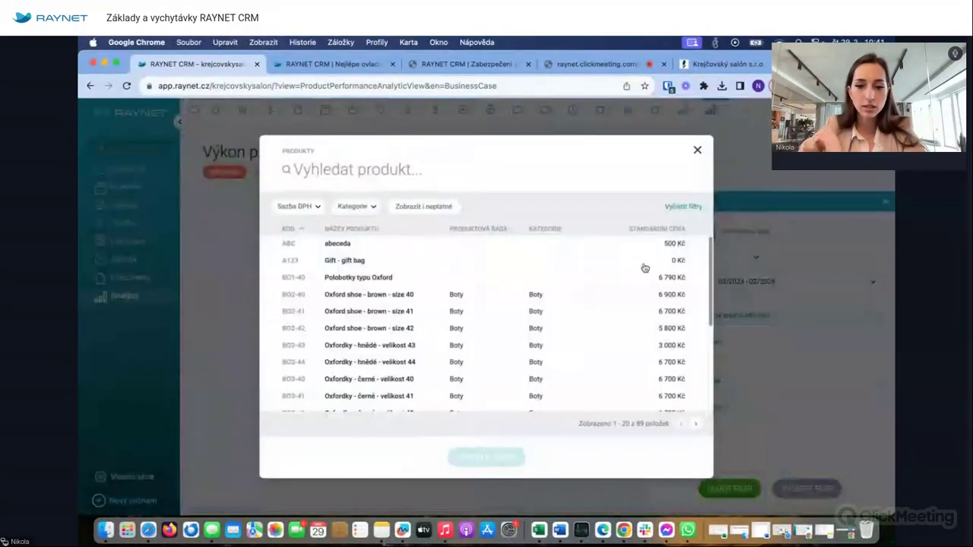
click(275, 298)
click(490, 458)
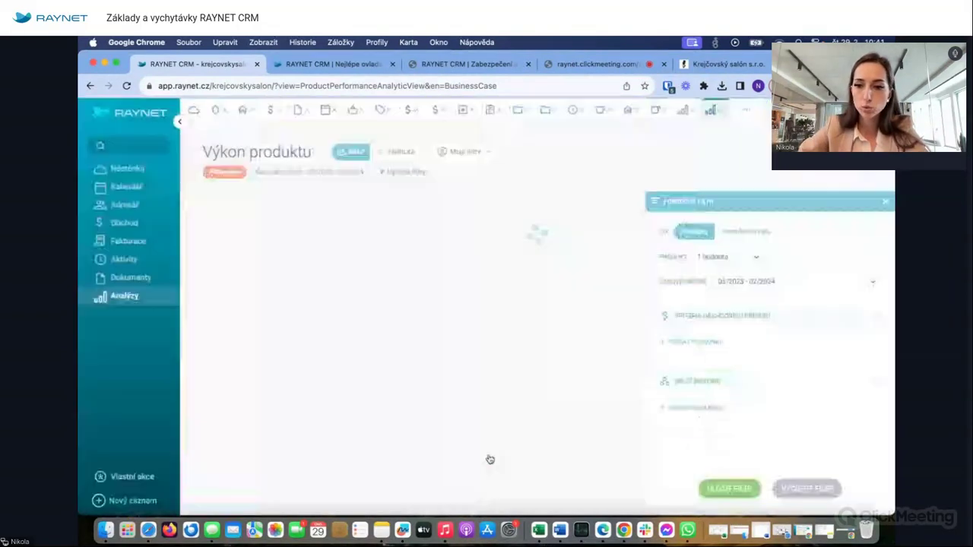
click(885, 201)
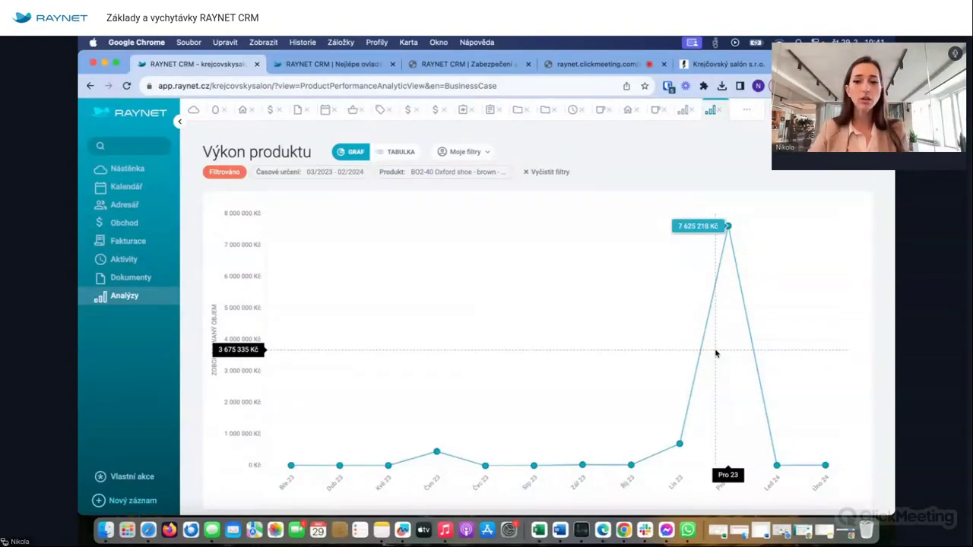
click(825, 199)
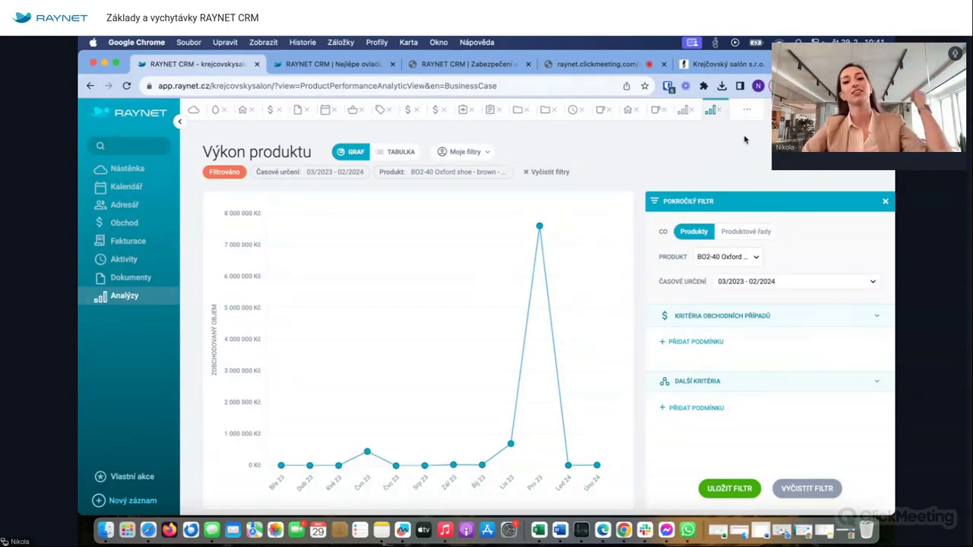
click(720, 113)
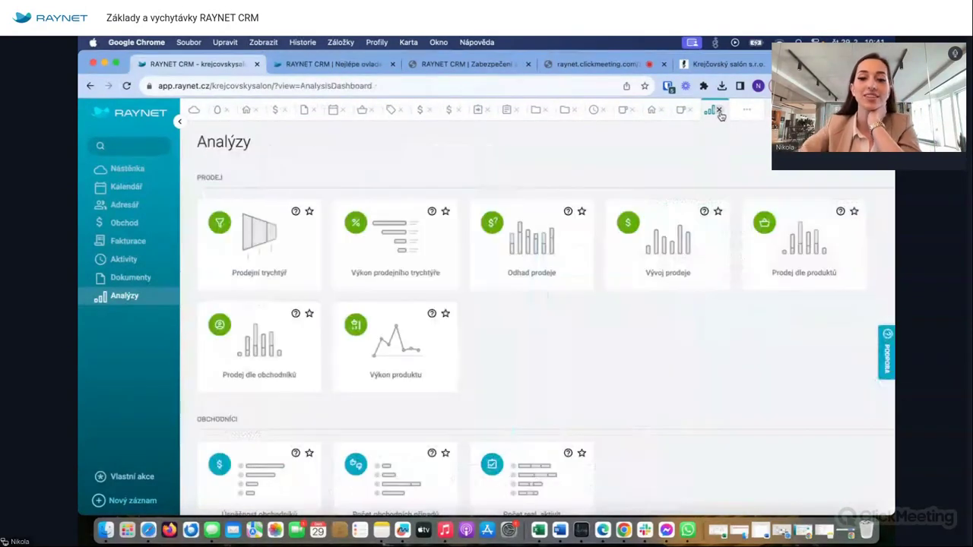
scroll(541, 355, down, 5)
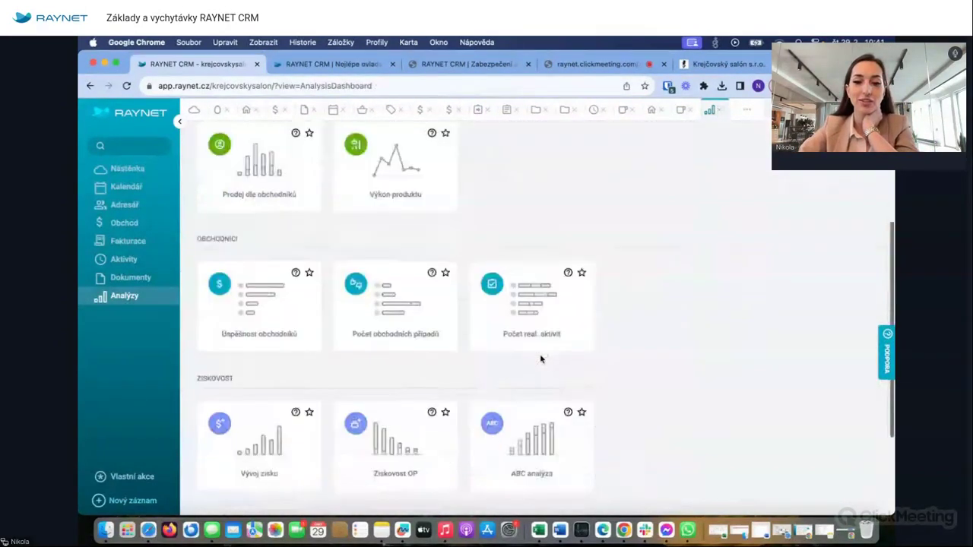
scroll(541, 355, down, 2)
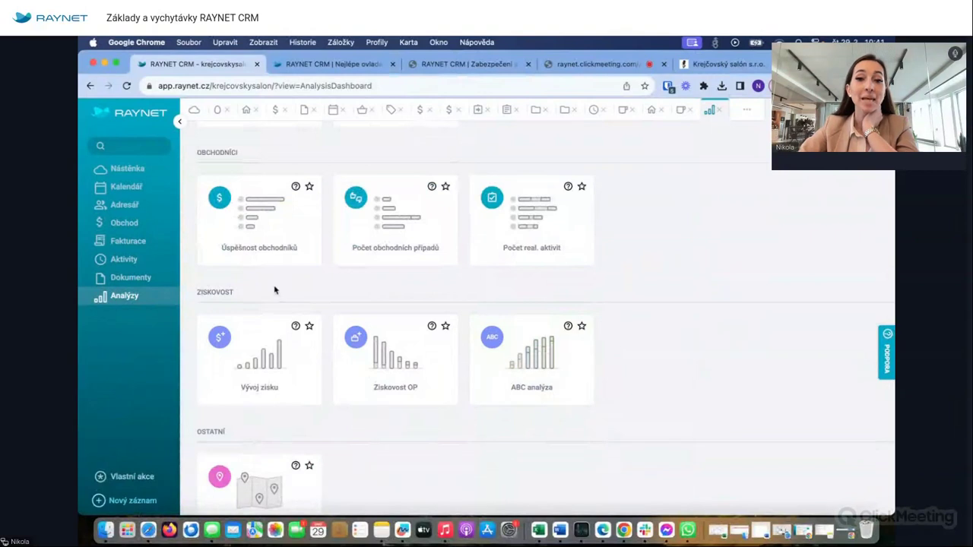
click(263, 223)
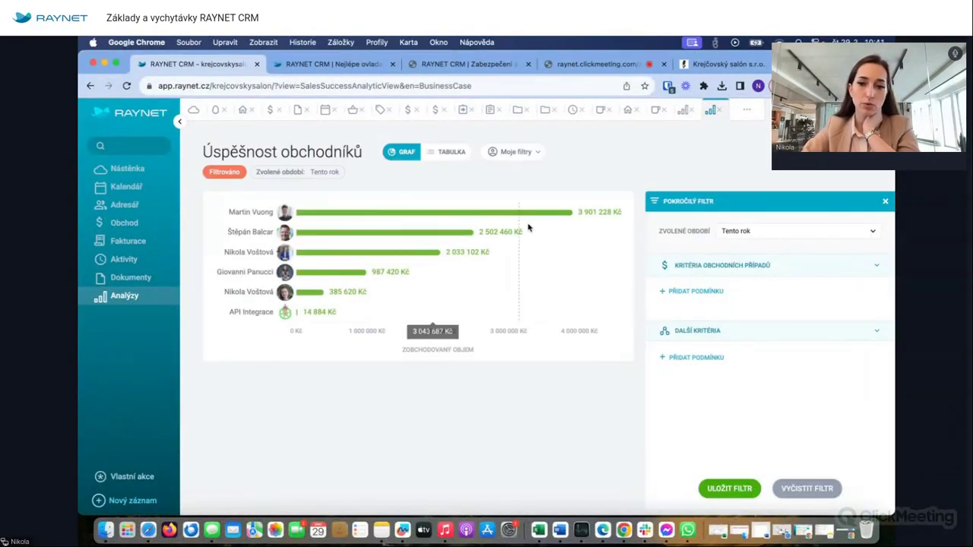
click(745, 232)
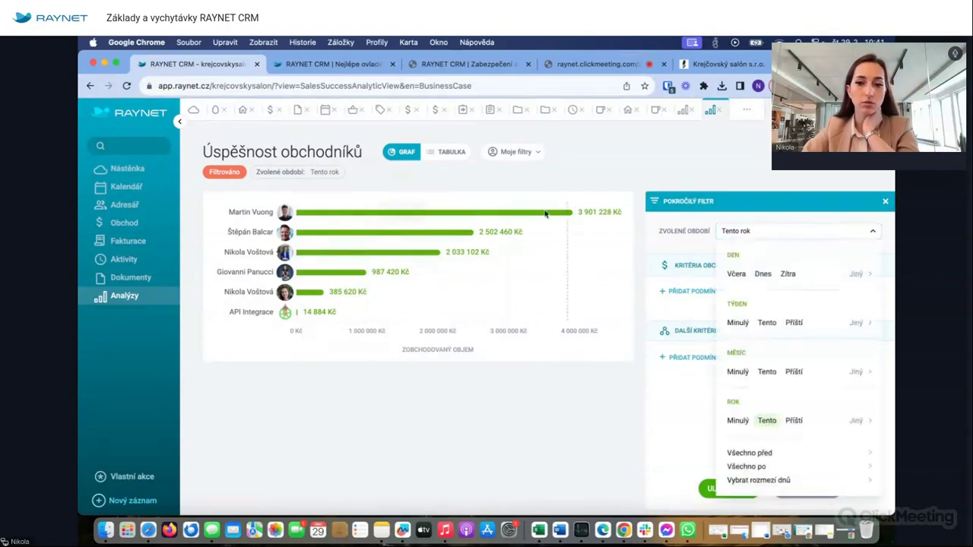
click(449, 152)
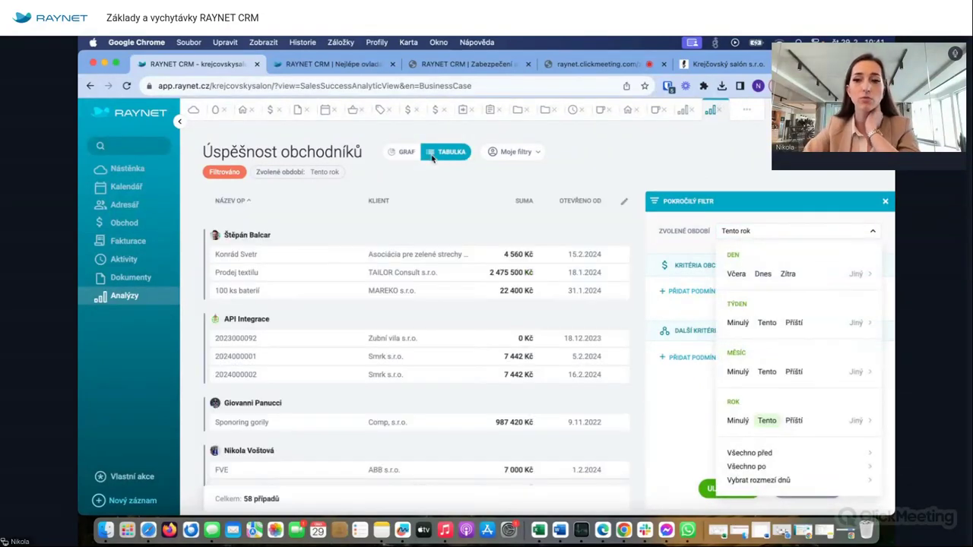
click(719, 113)
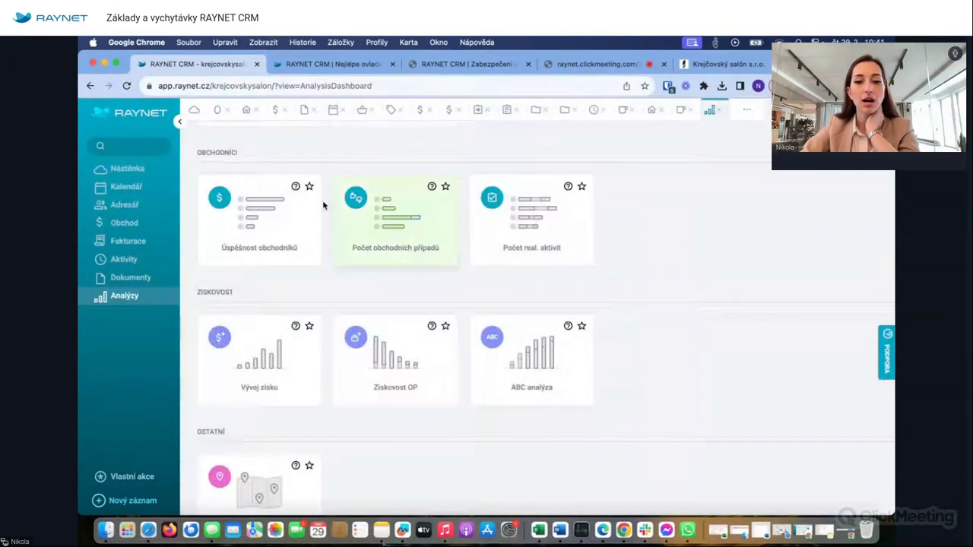
click(380, 230)
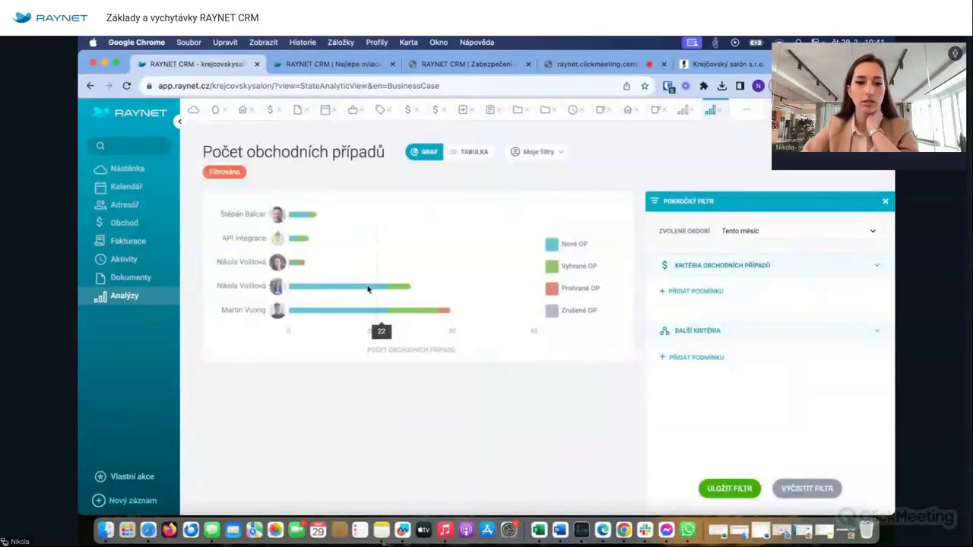
mouse_move(296, 266)
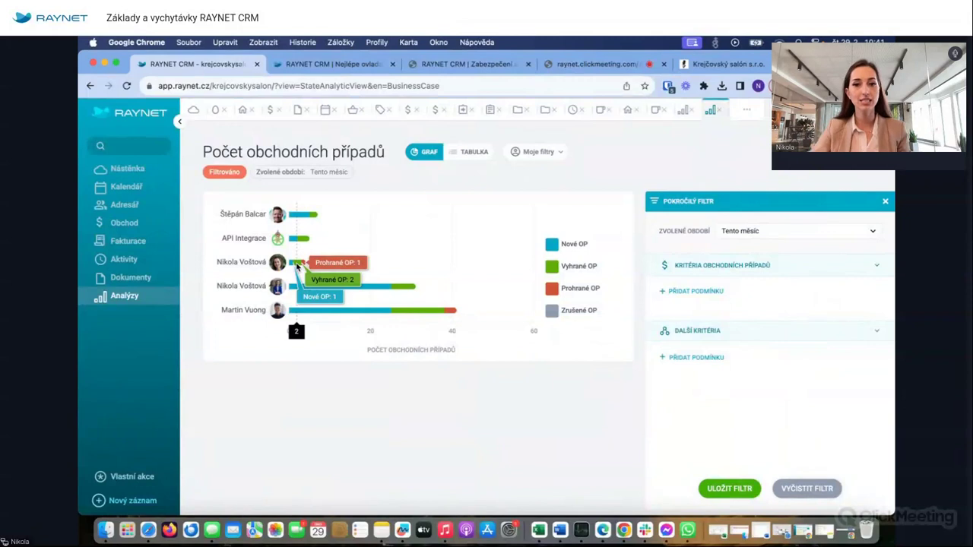
click(688, 291)
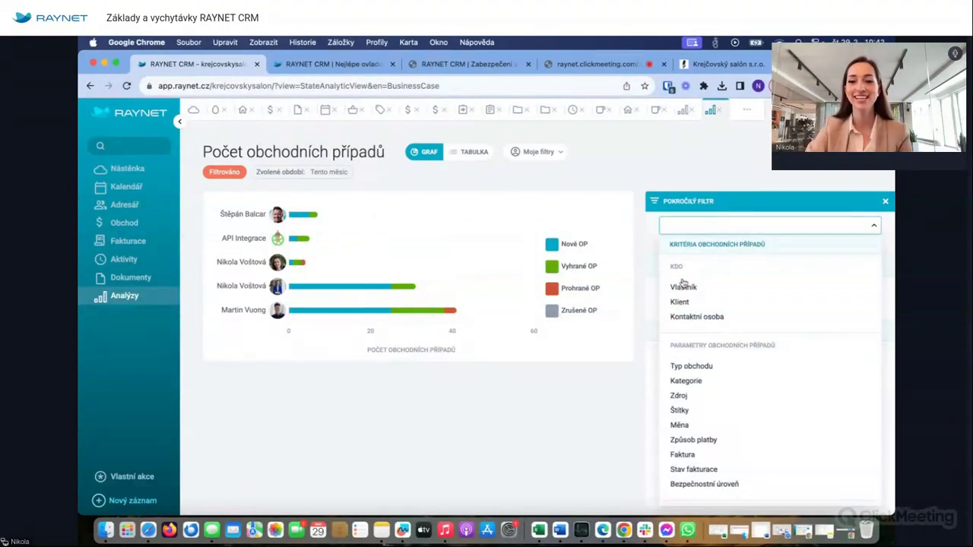
click(720, 111)
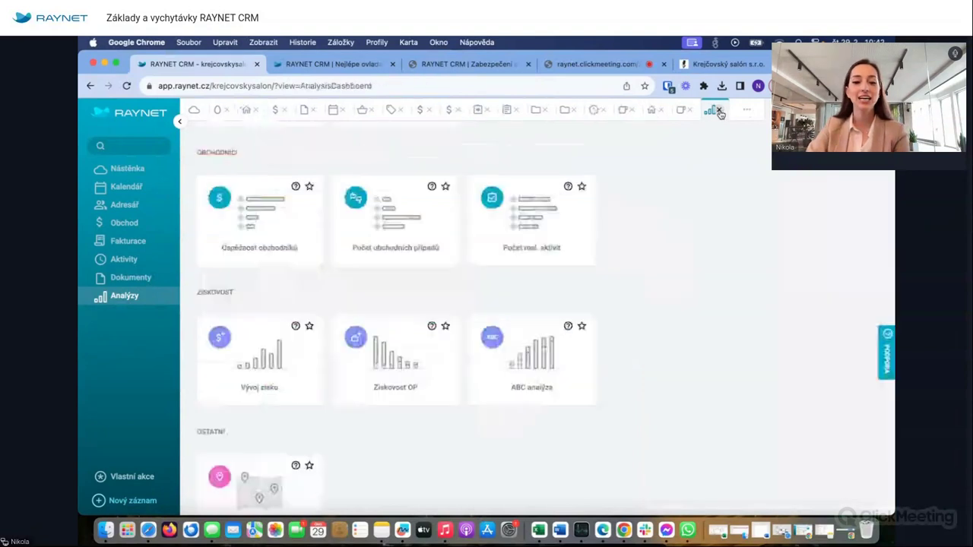
- Review this month's completed activities per salesperson, then return to Analýzy and scroll to Ziskovost
click(507, 244)
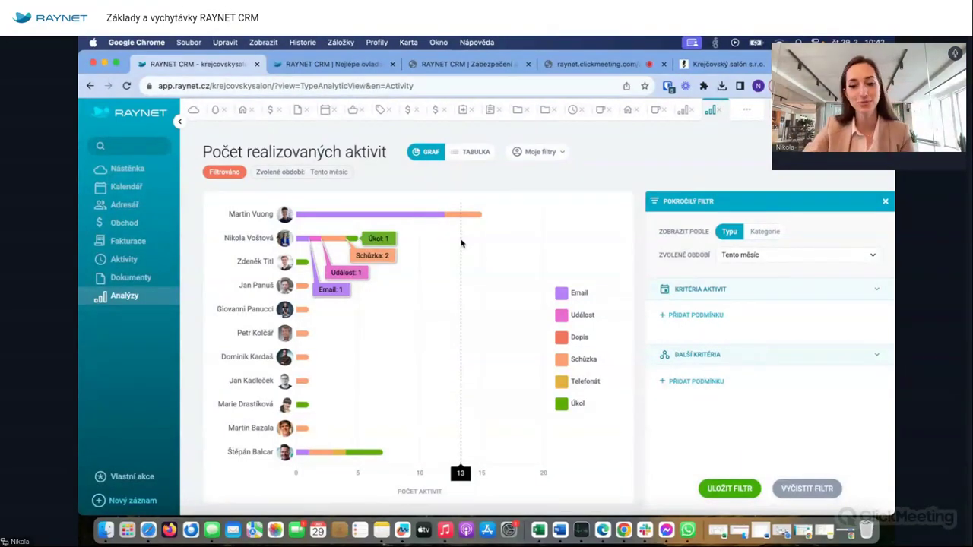
click(761, 255)
click(504, 262)
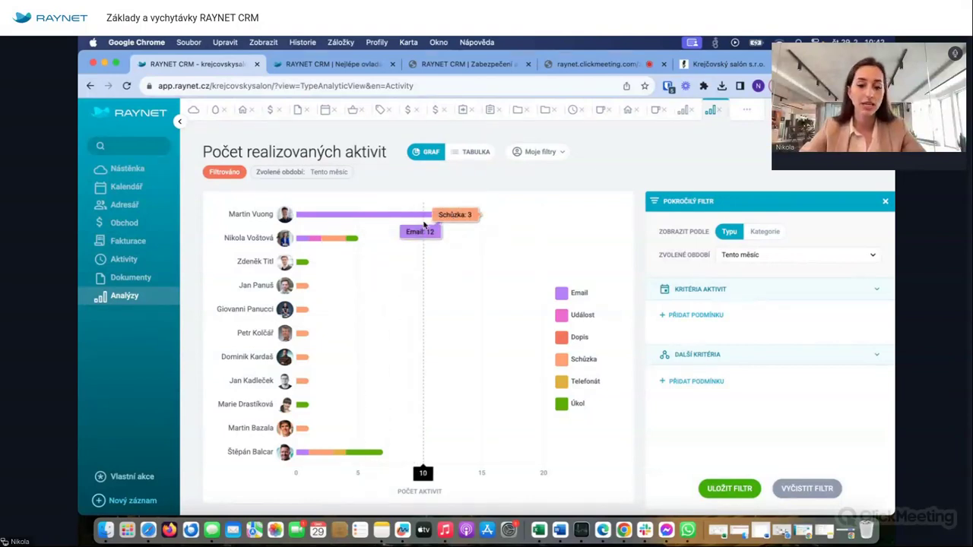
click(719, 111)
scroll(605, 254, down, 1)
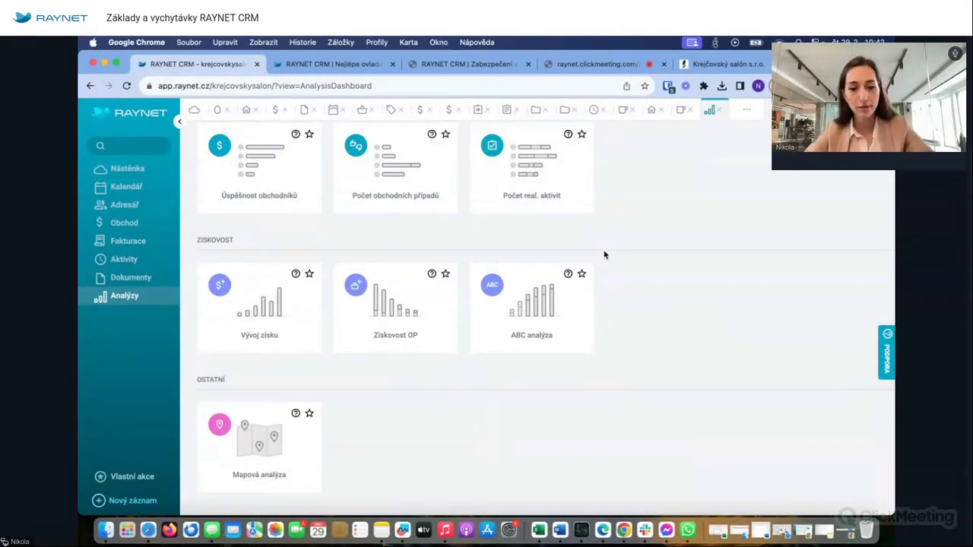
click(276, 298)
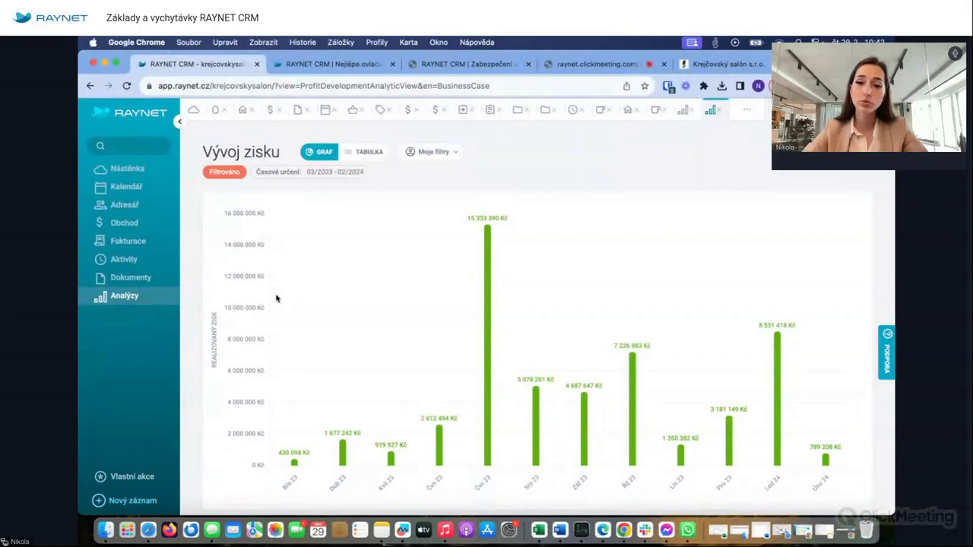
click(362, 155)
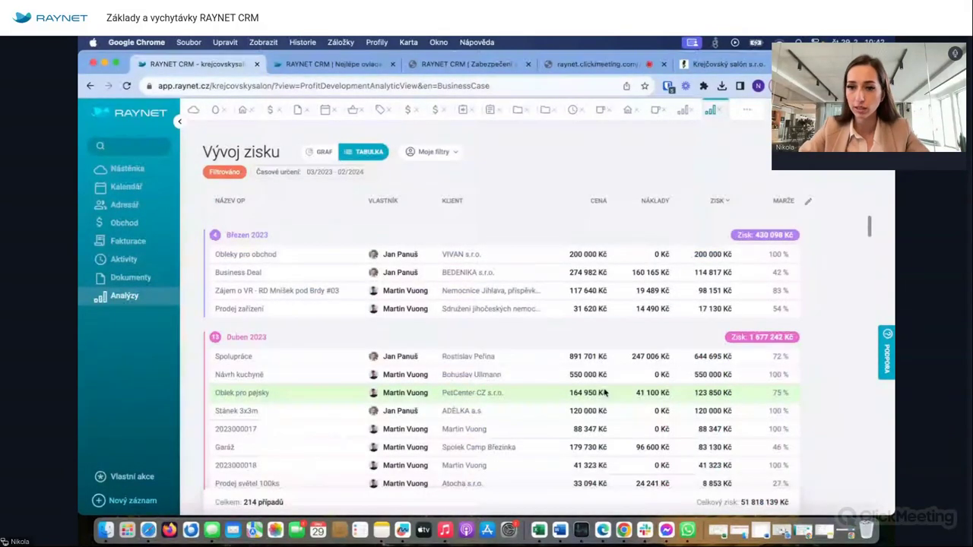
click(716, 111)
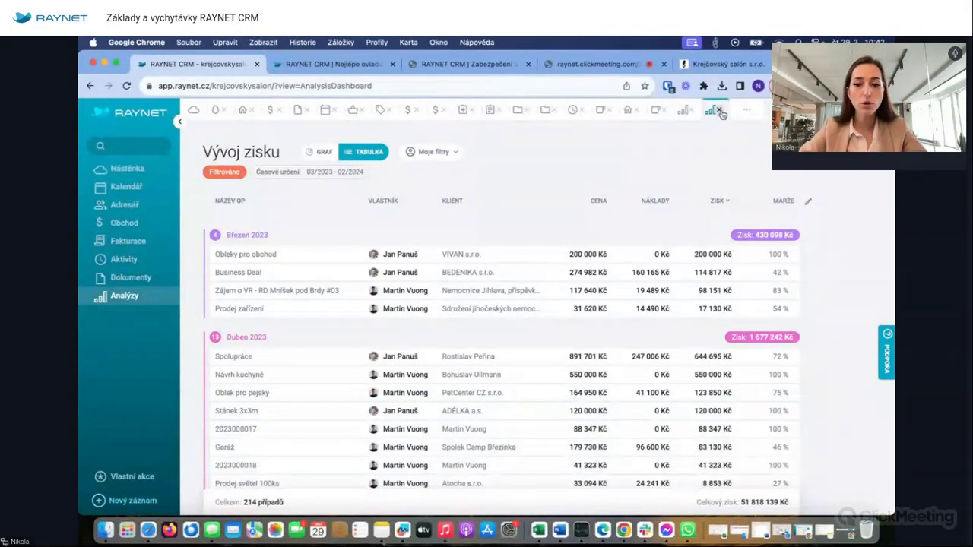
click(421, 319)
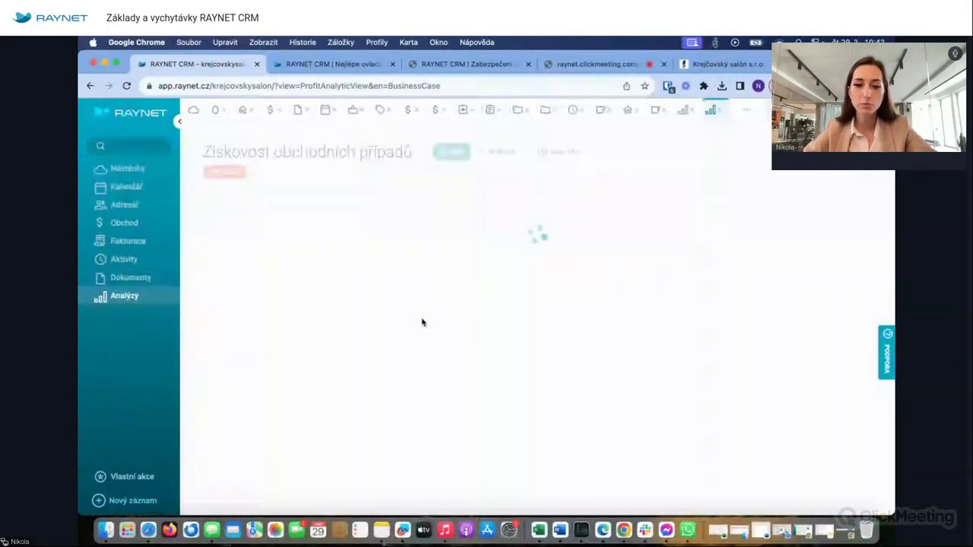
mouse_move(473, 423)
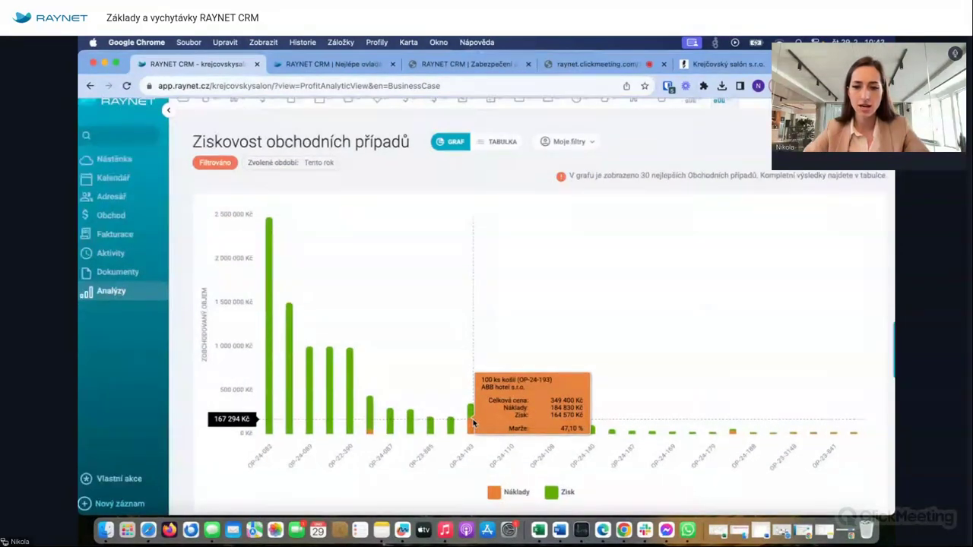
scroll(473, 419, up, 5)
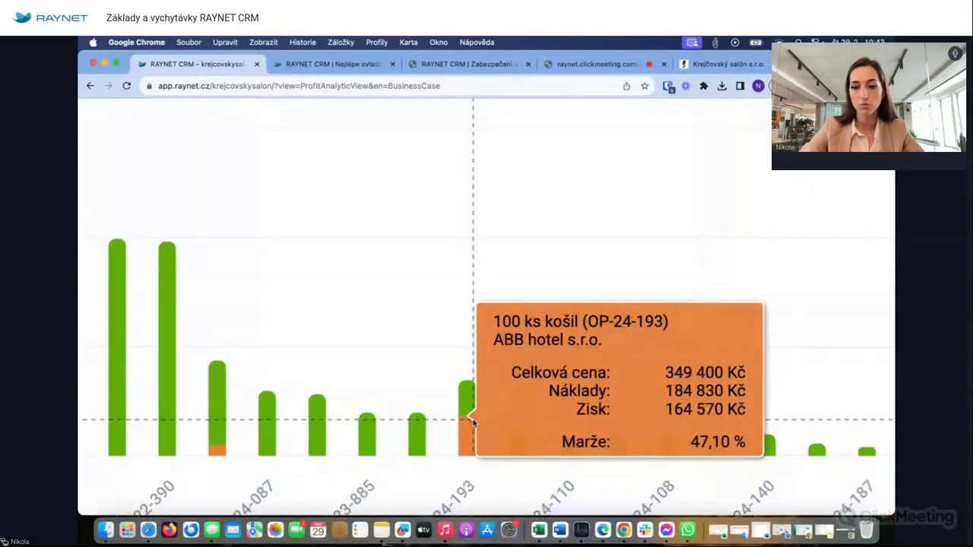
scroll(473, 419, down, 5)
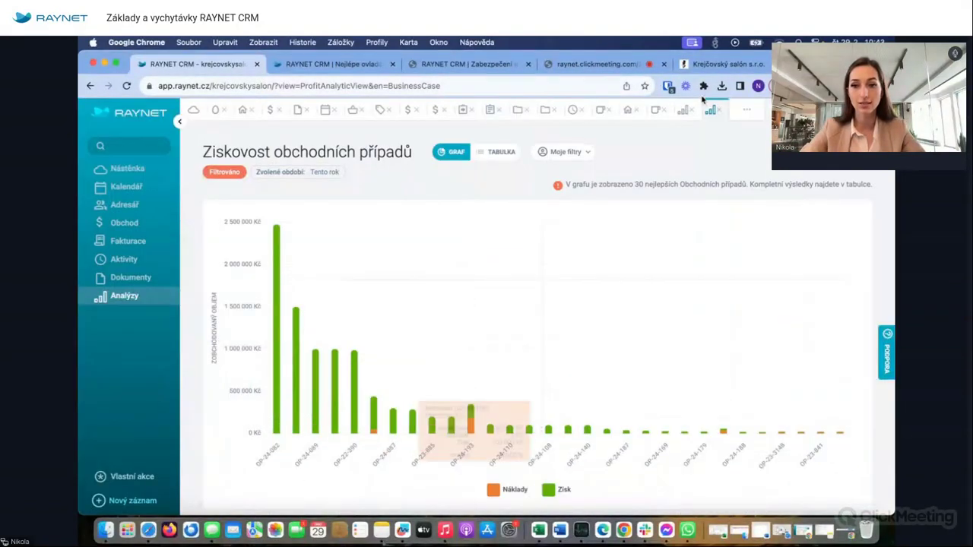
click(508, 152)
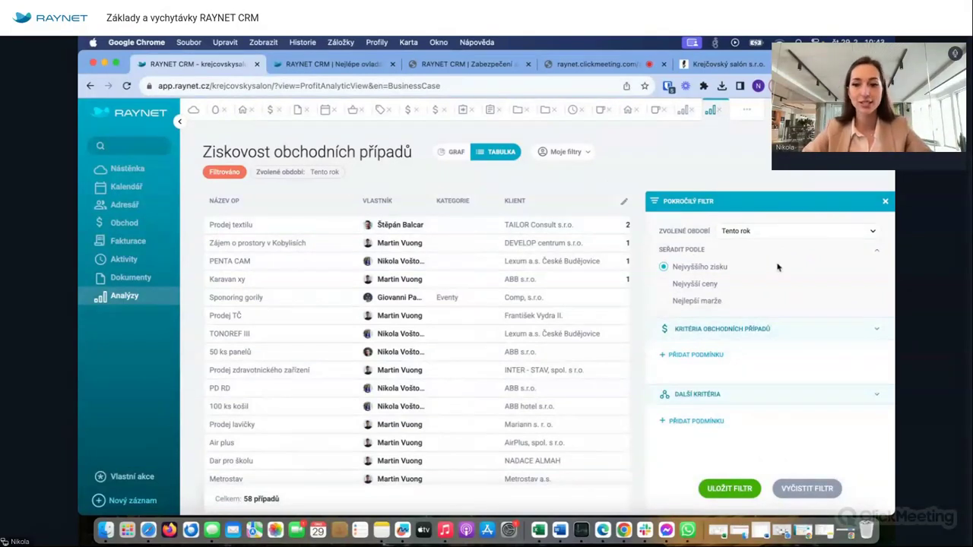
click(885, 201)
click(718, 112)
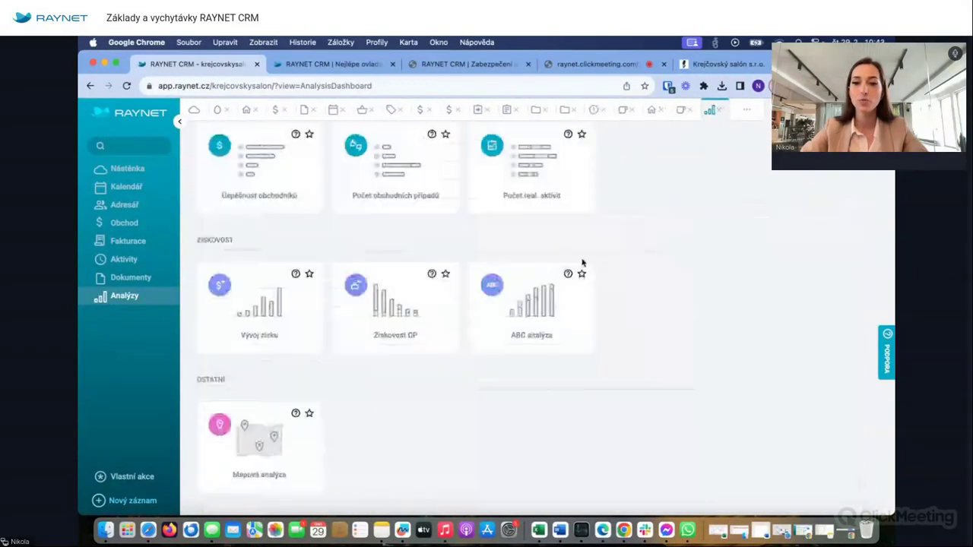
click(535, 304)
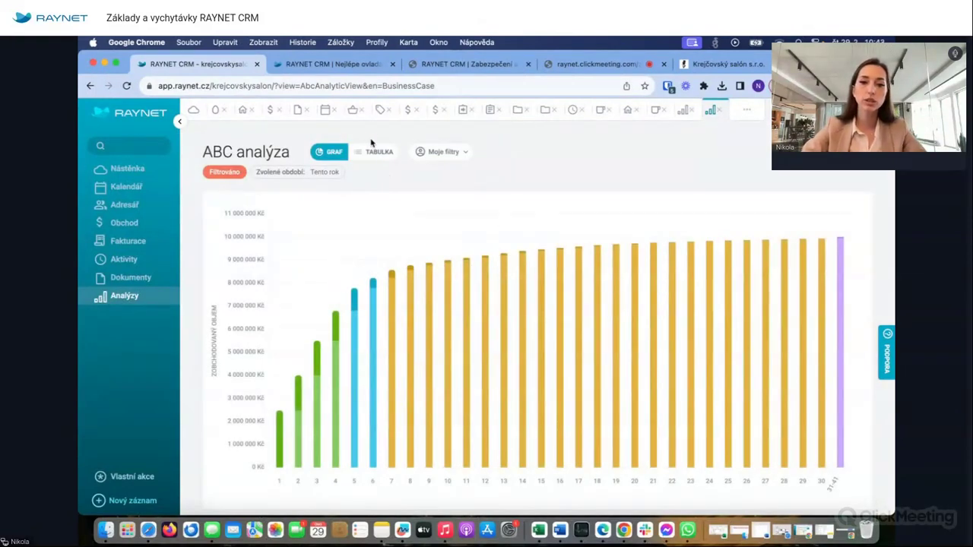
click(371, 152)
scroll(435, 378, down, 3)
scroll(436, 381, up, 3)
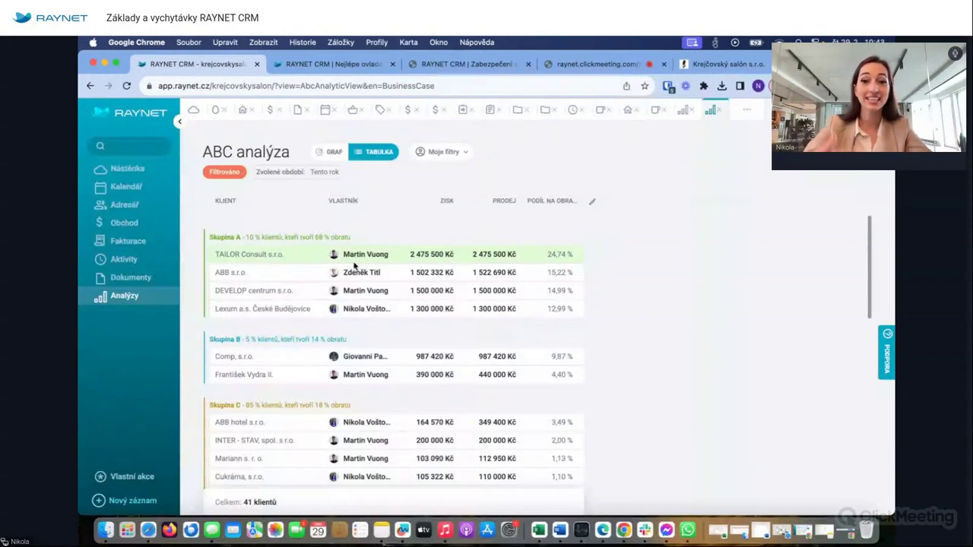
click(242, 109)
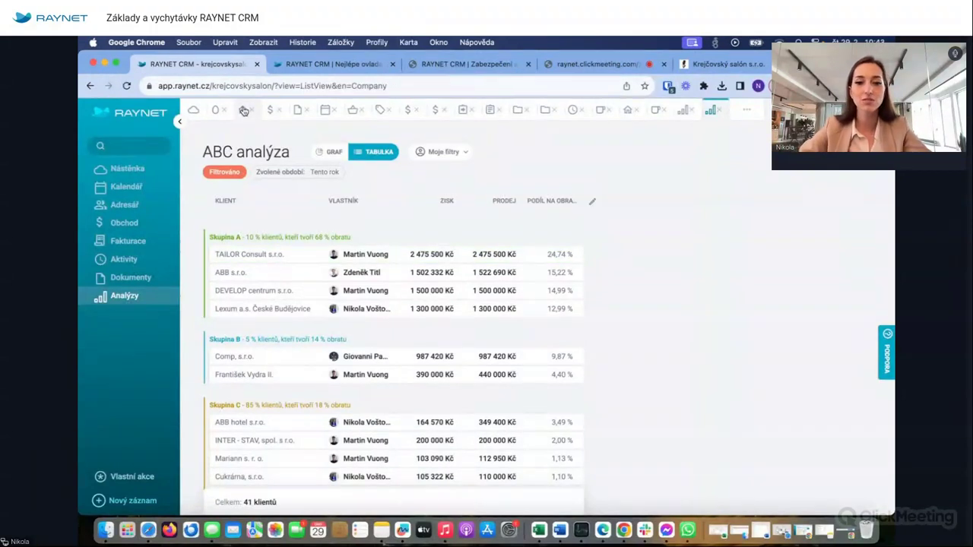
click(251, 235)
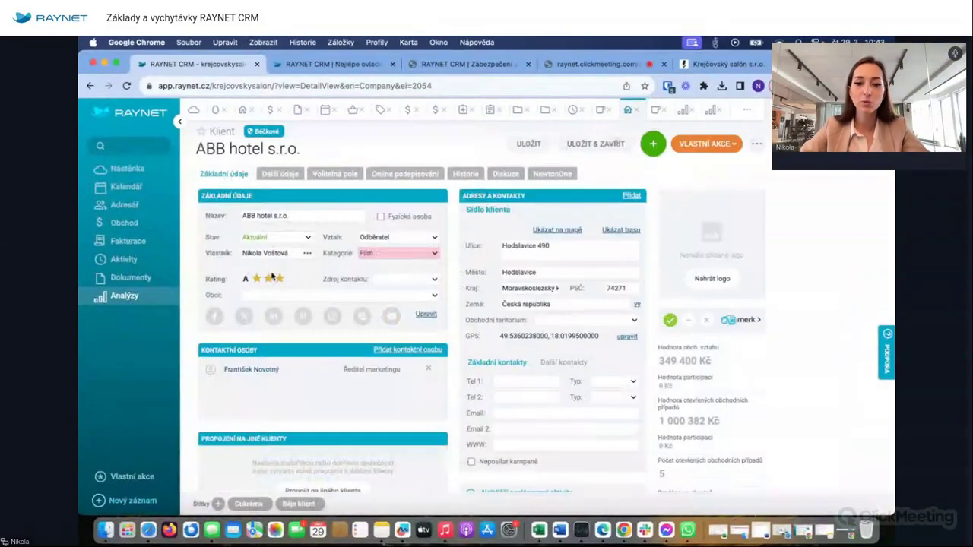
click(709, 112)
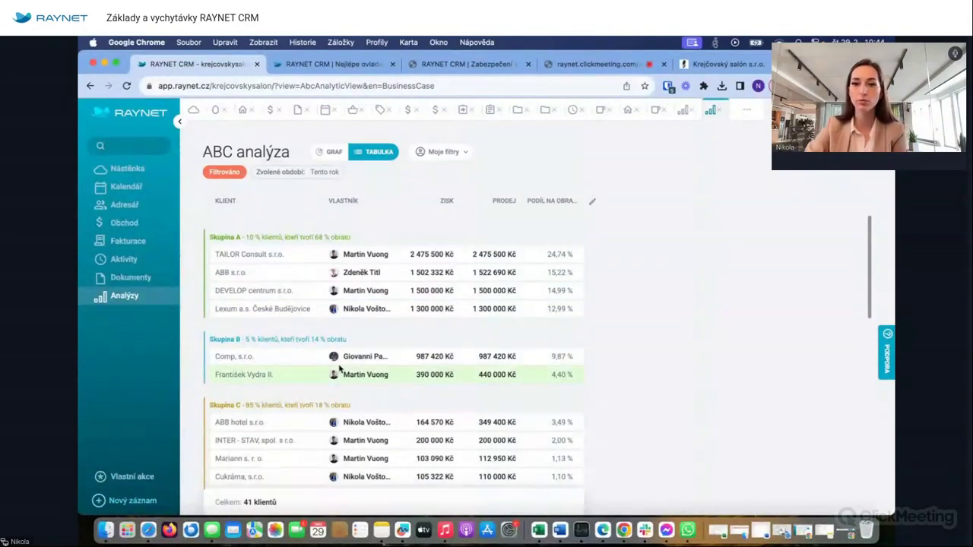
scroll(326, 371, down, 3)
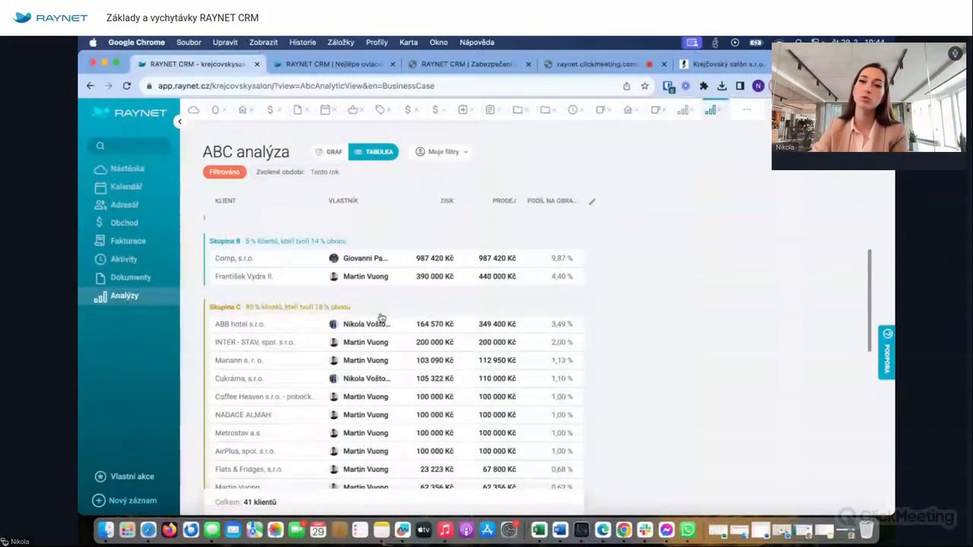
scroll(504, 299, up, 3)
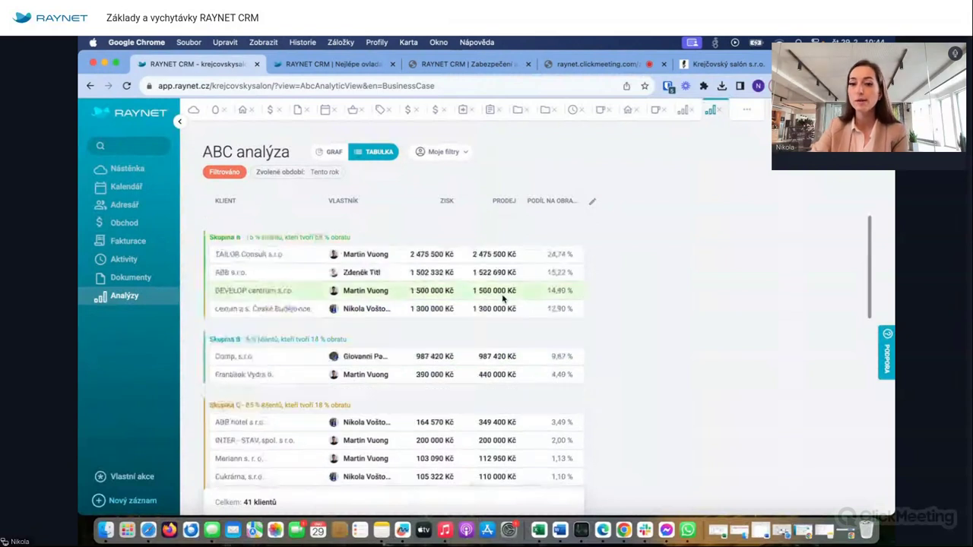
click(592, 200)
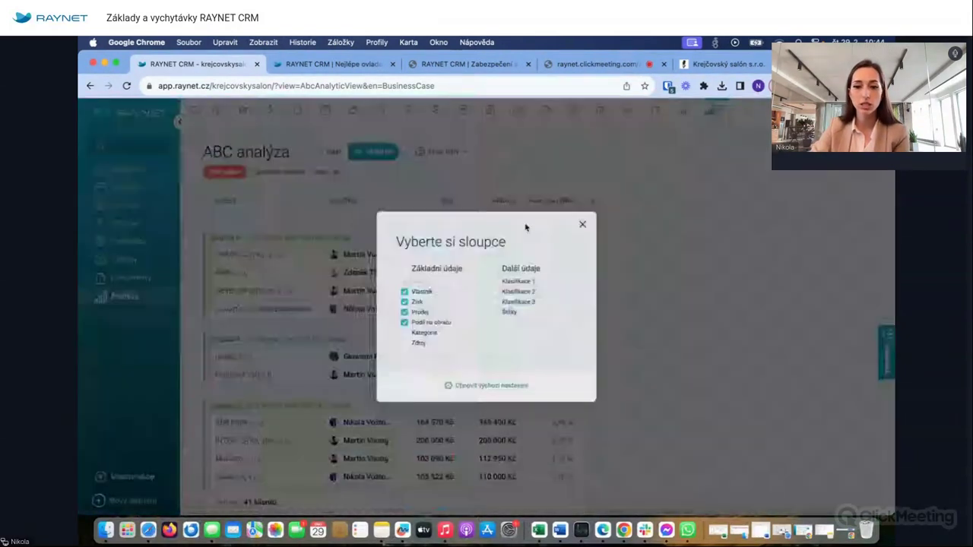
click(600, 212)
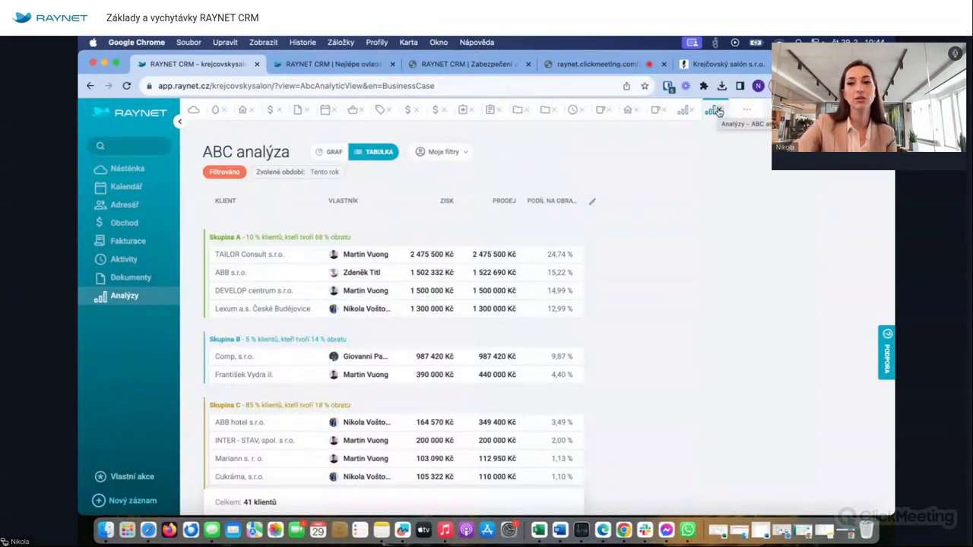
click(718, 112)
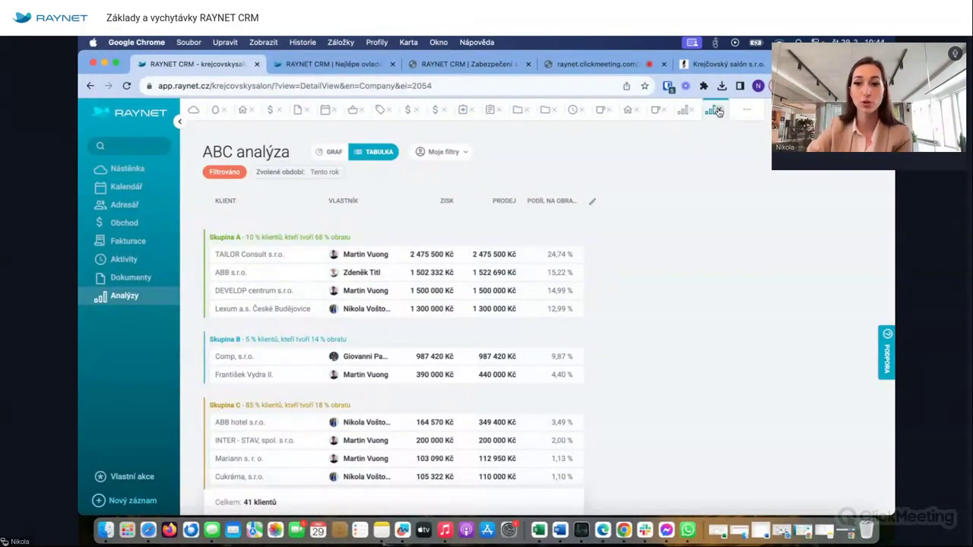
click(711, 110)
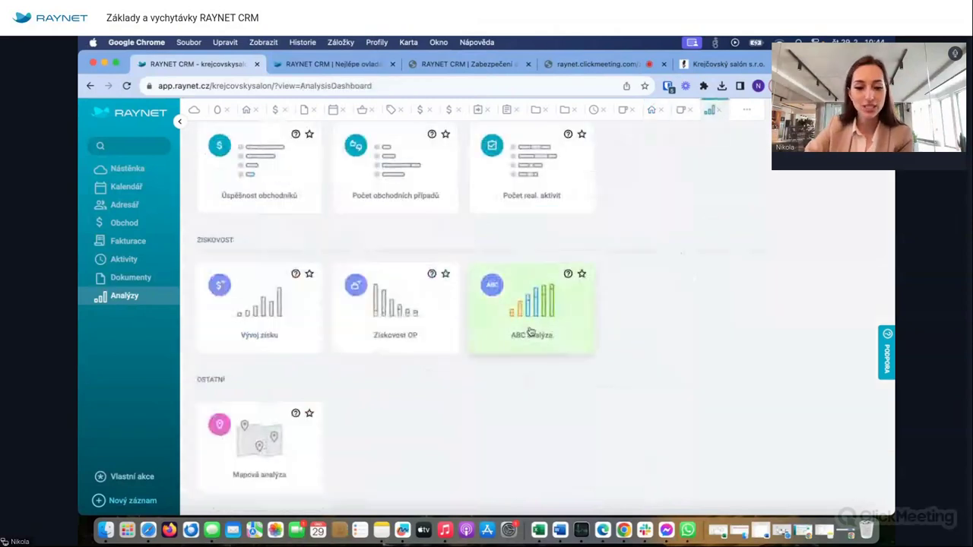
click(265, 458)
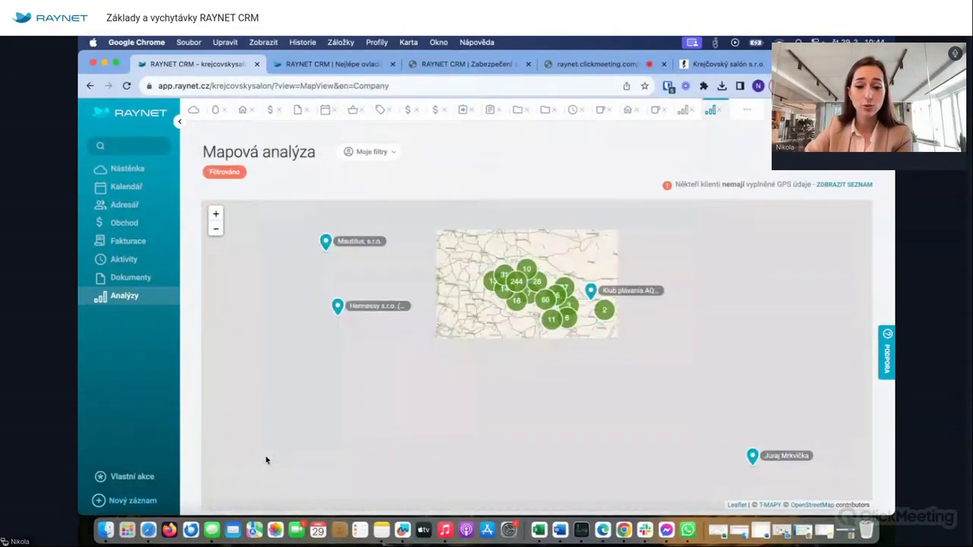
scroll(521, 279, up, 3)
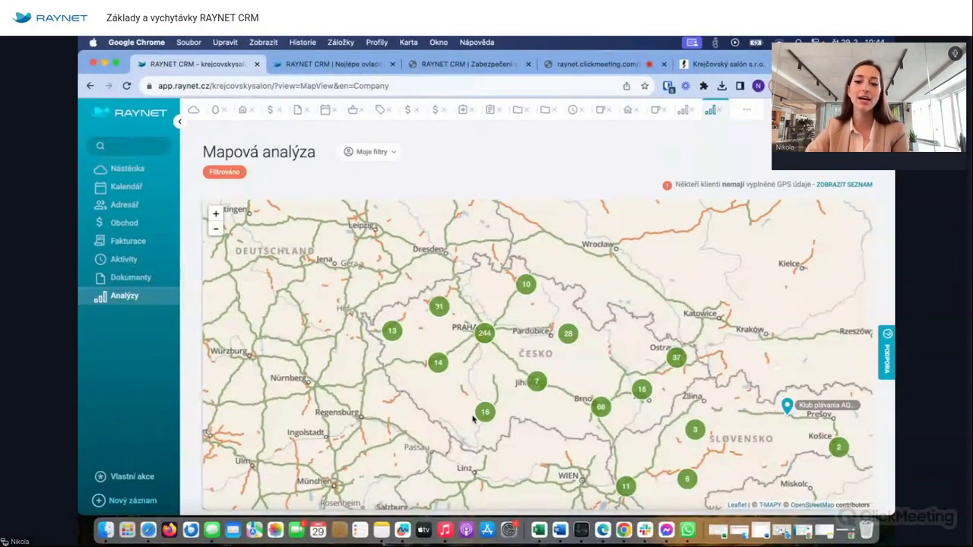
scroll(473, 419, up, 3)
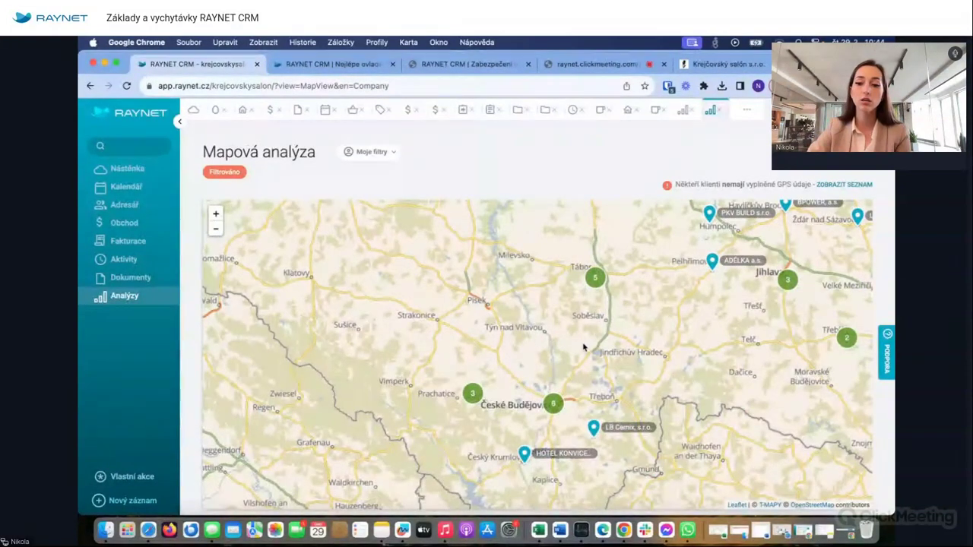
drag(530, 341, 485, 255)
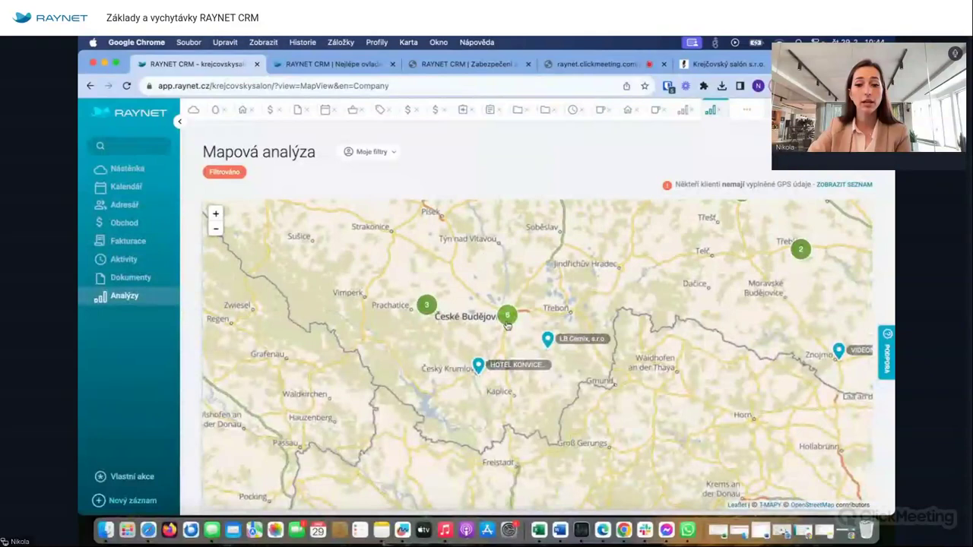
click(507, 318)
drag(549, 332, 512, 265)
scroll(524, 367, up, 5)
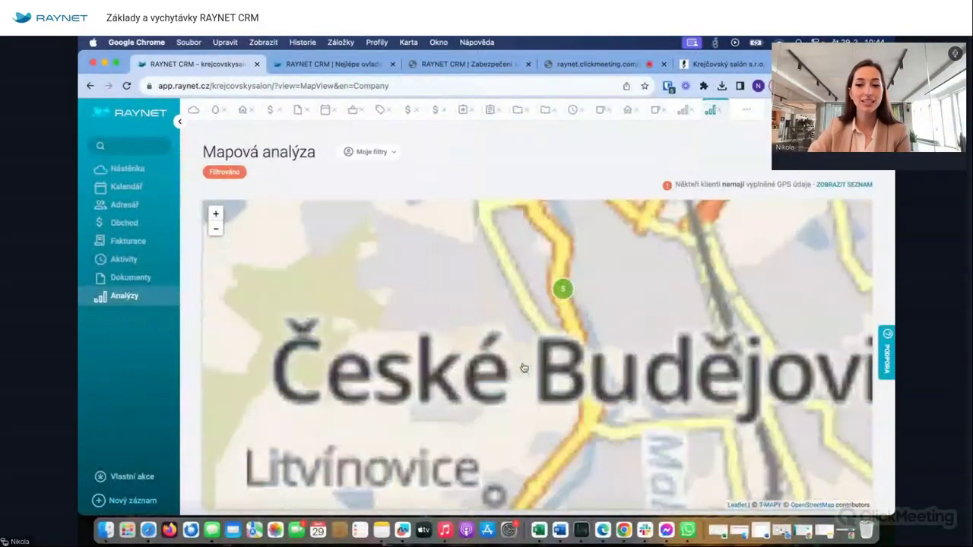
drag(604, 330, 584, 393)
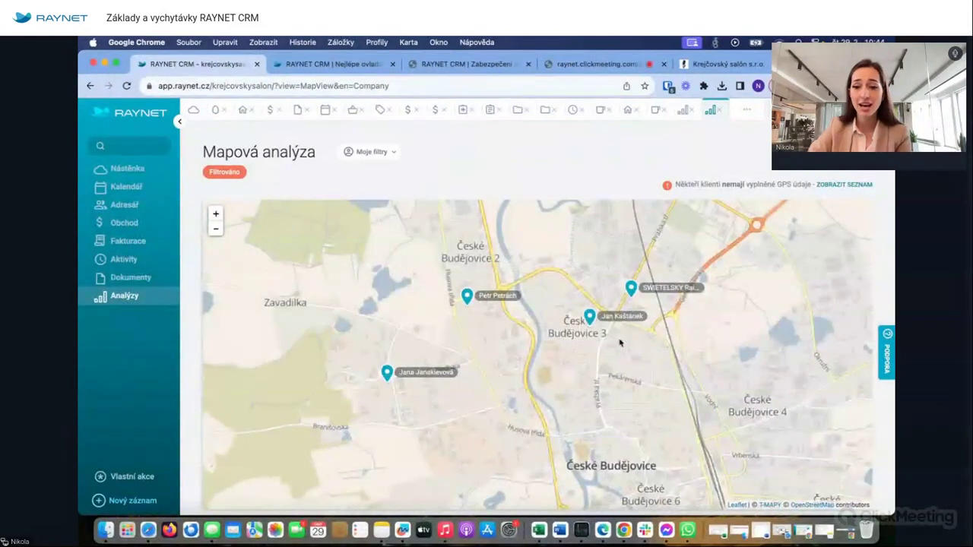
click(631, 293)
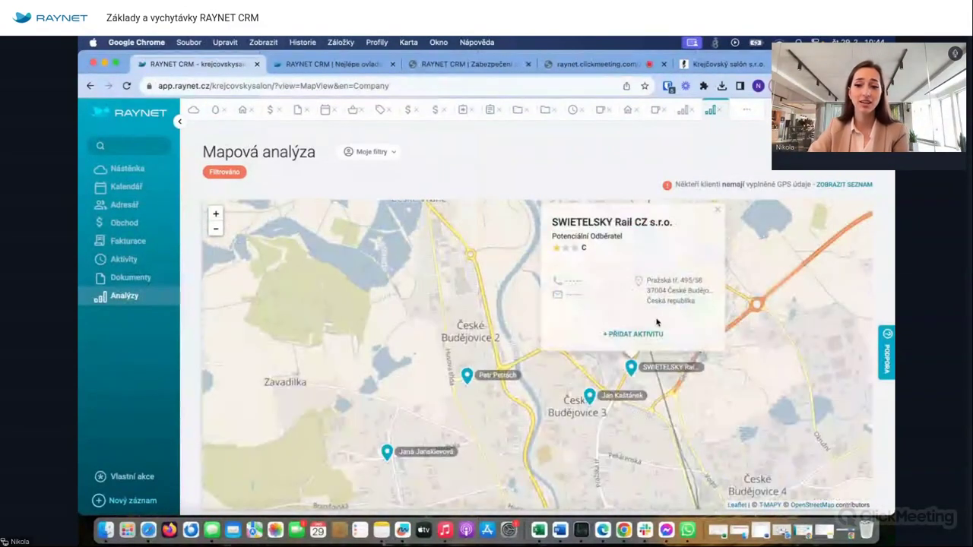
click(634, 334)
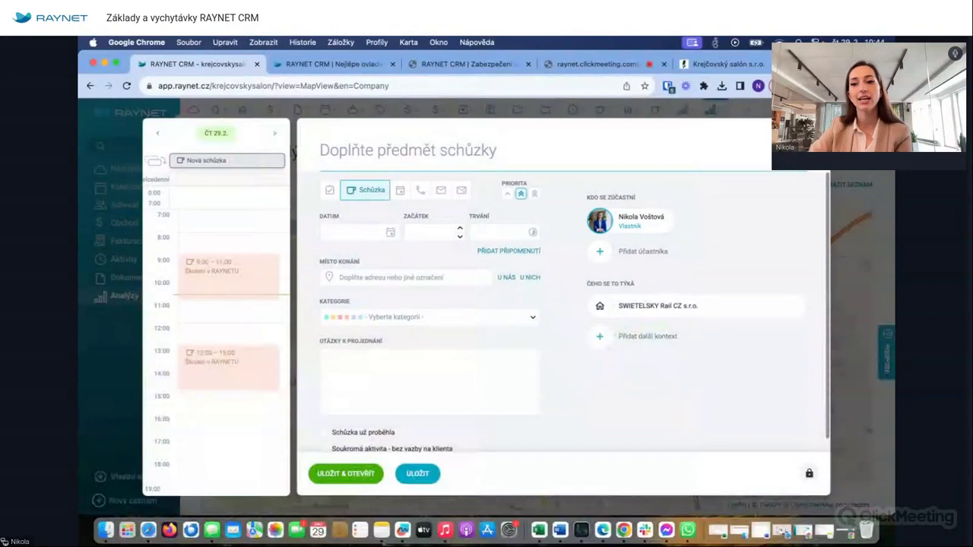
key(Escape)
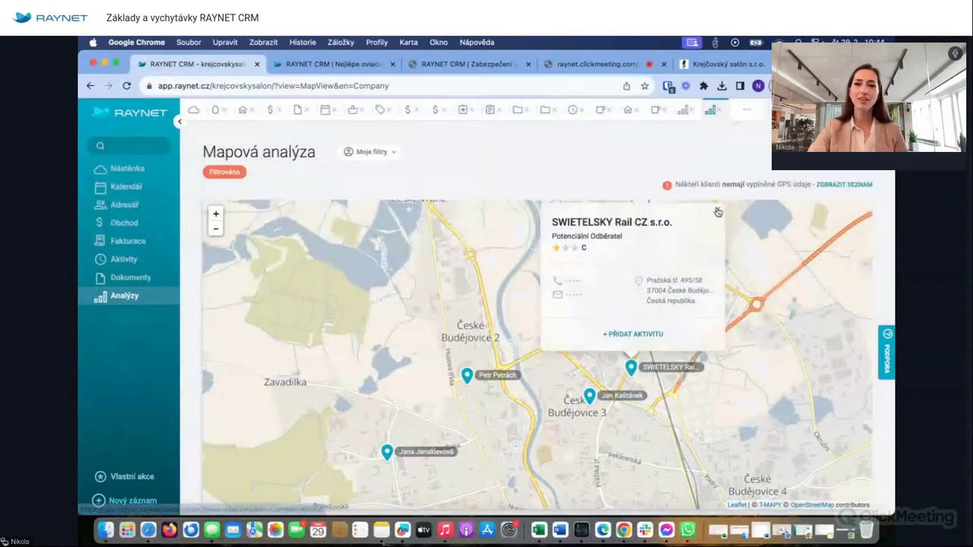
click(718, 211)
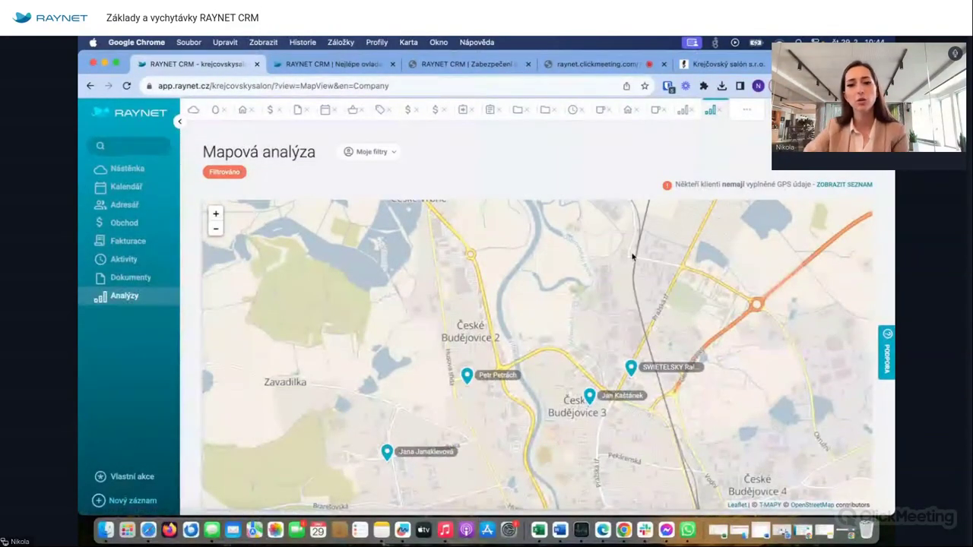
scroll(634, 259, down, 1)
scroll(631, 260, down, 2)
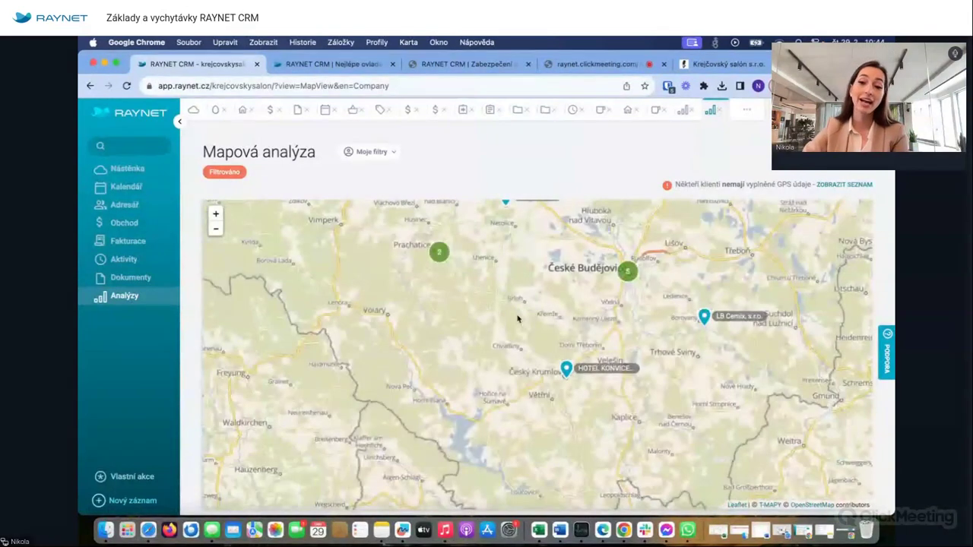
scroll(456, 354, down, 1)
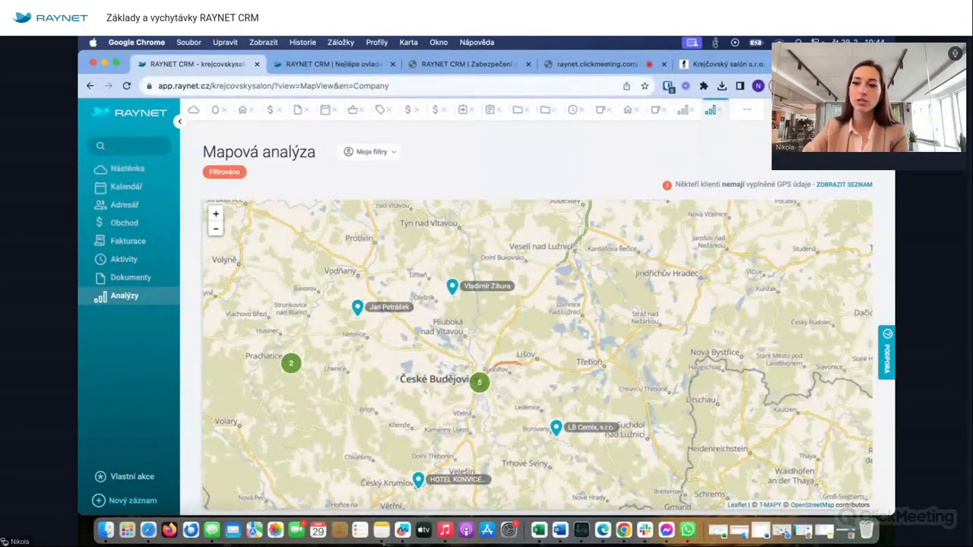
- Show activities instead of clients on the map around Hradec Králové and Pardubice
click(791, 109)
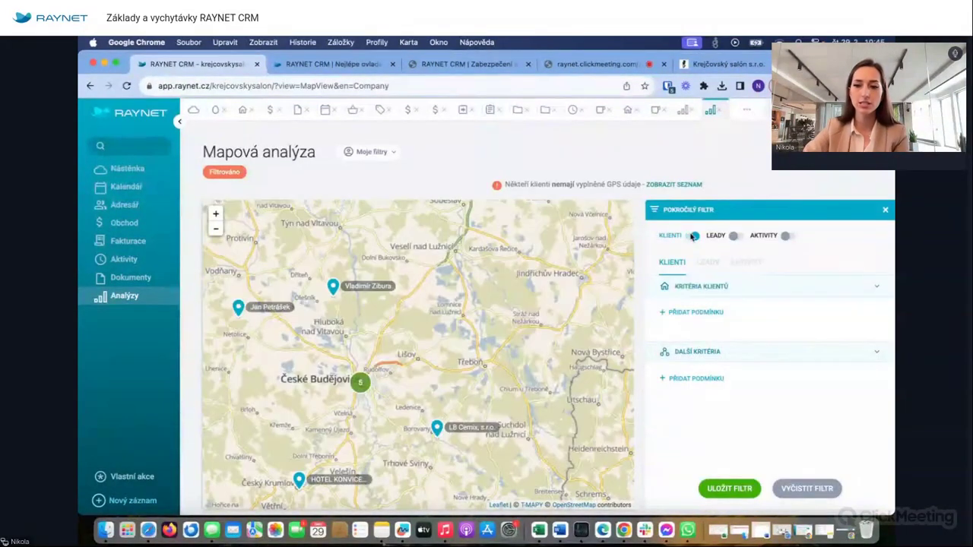
click(784, 235)
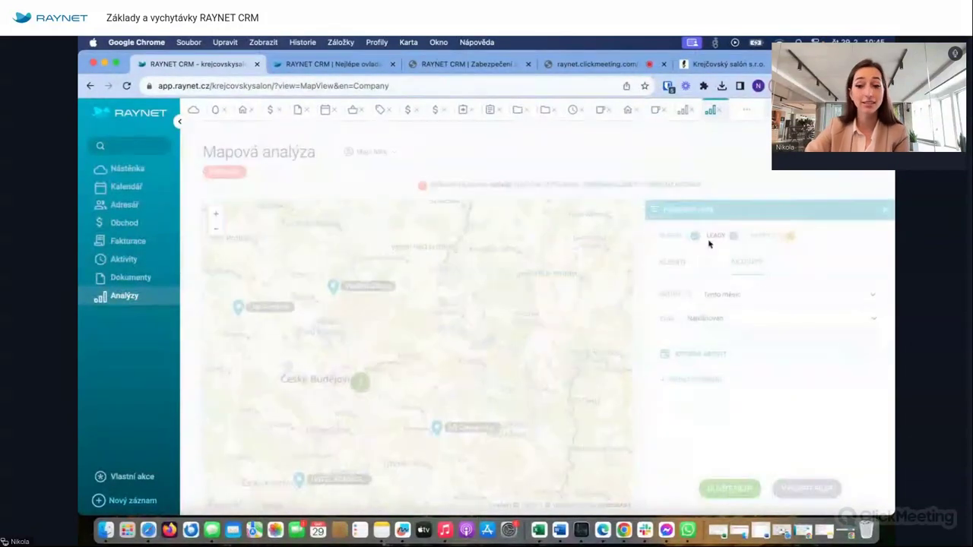
click(691, 236)
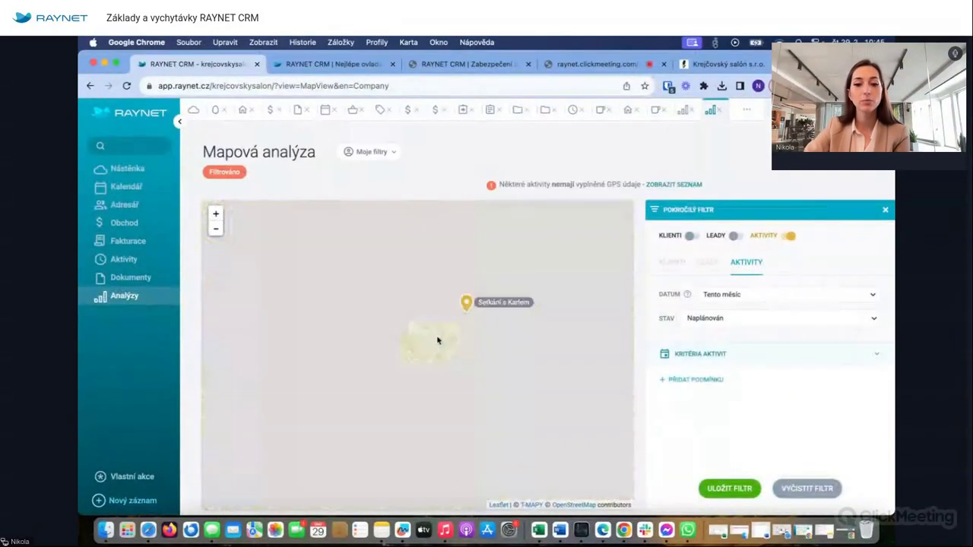
scroll(449, 319, up, 3)
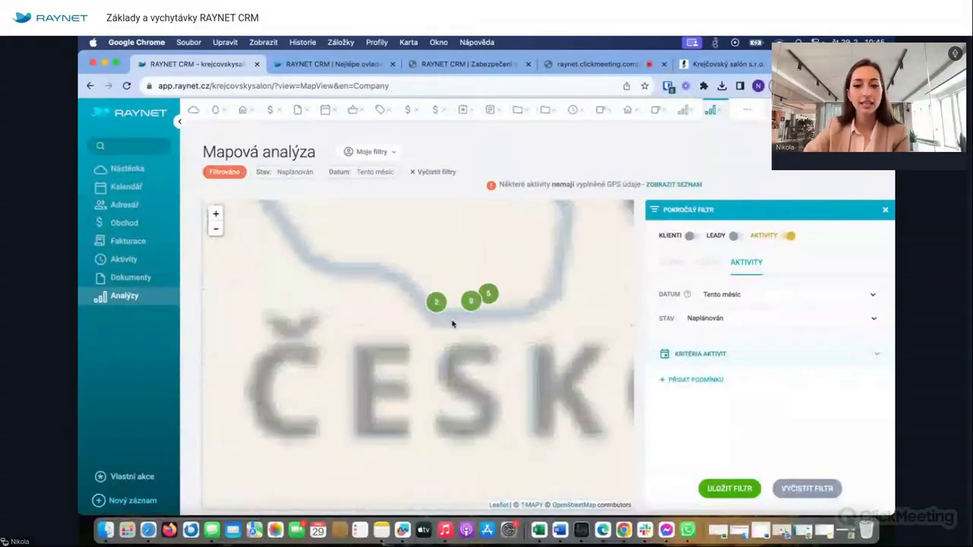
click(567, 262)
drag(588, 302, 480, 340)
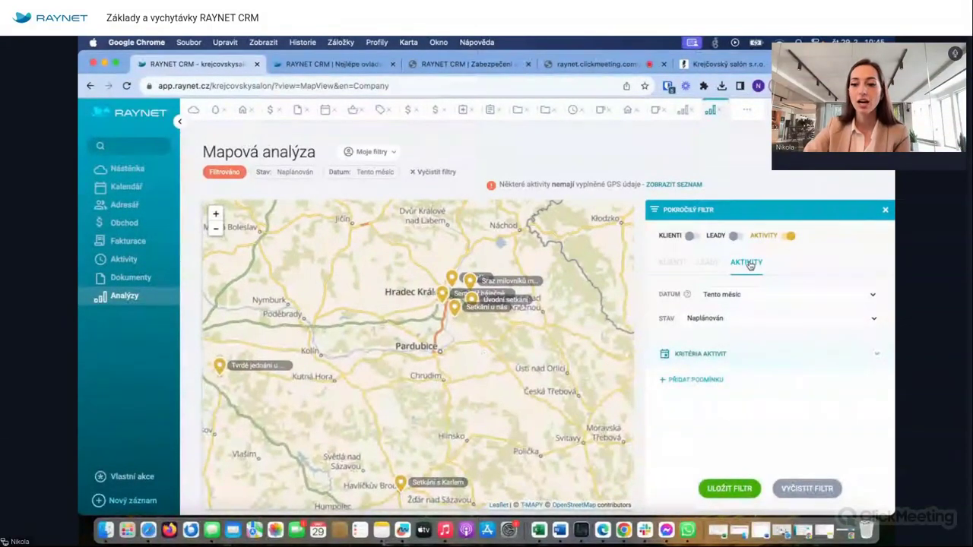
- Limit map activities to Tento týden, close the filter, and return to the Nástěnka dashboard
click(735, 295)
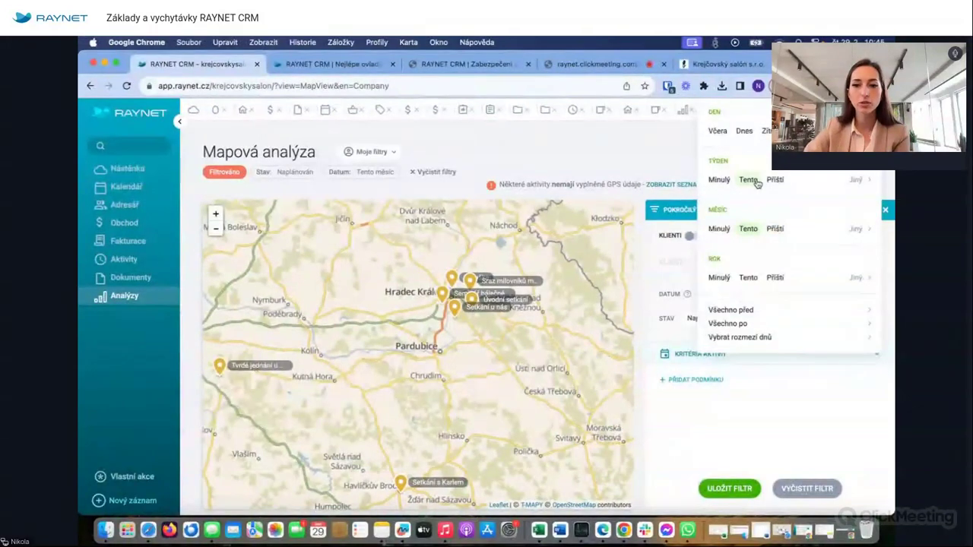
click(756, 181)
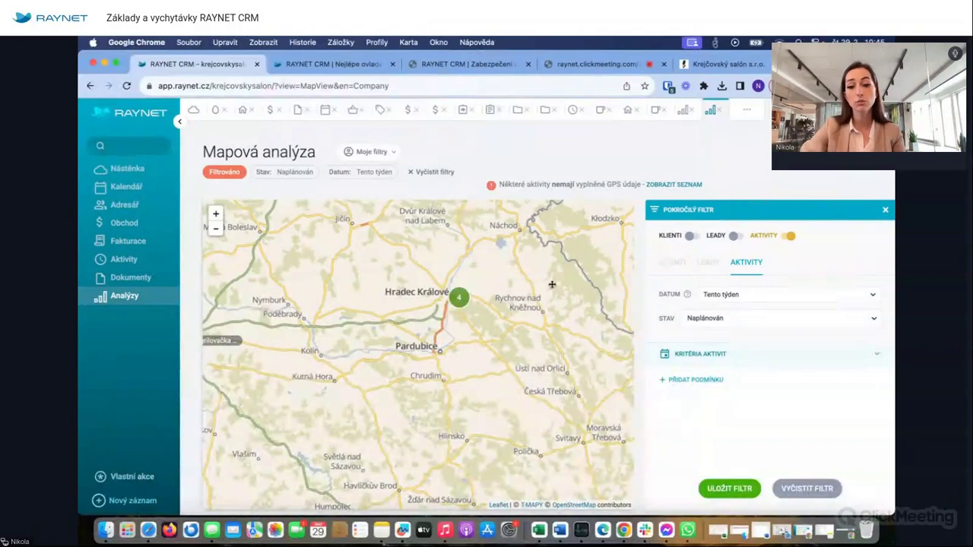
drag(482, 263, 479, 336)
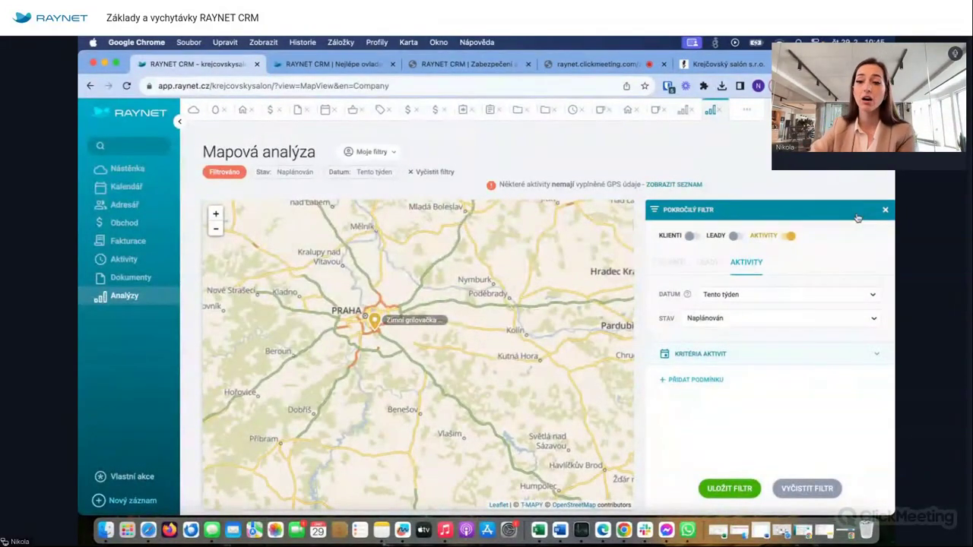
click(885, 210)
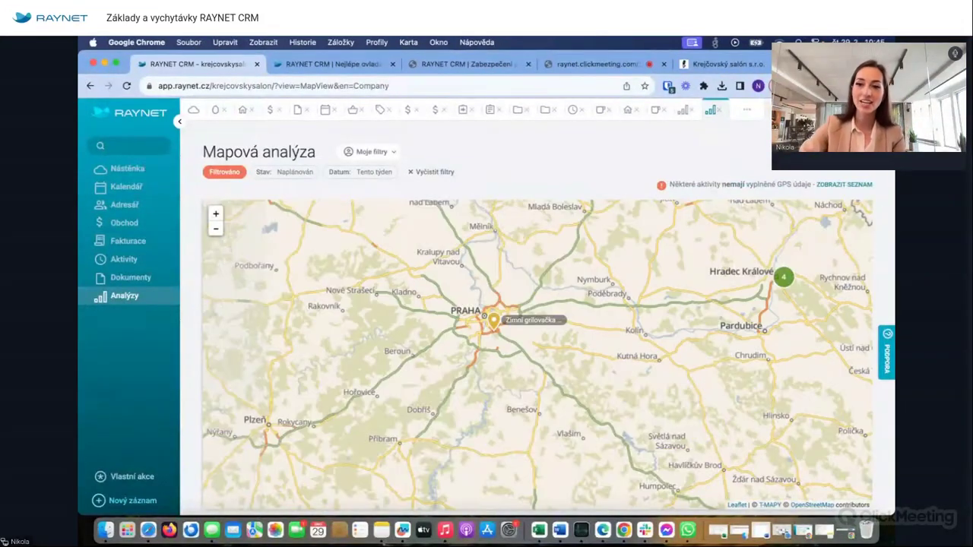
click(741, 114)
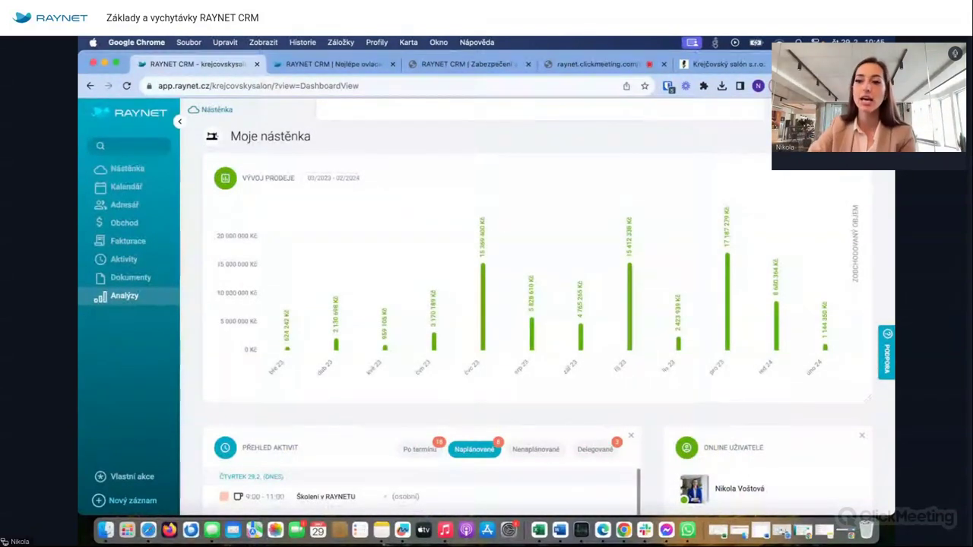
click(874, 110)
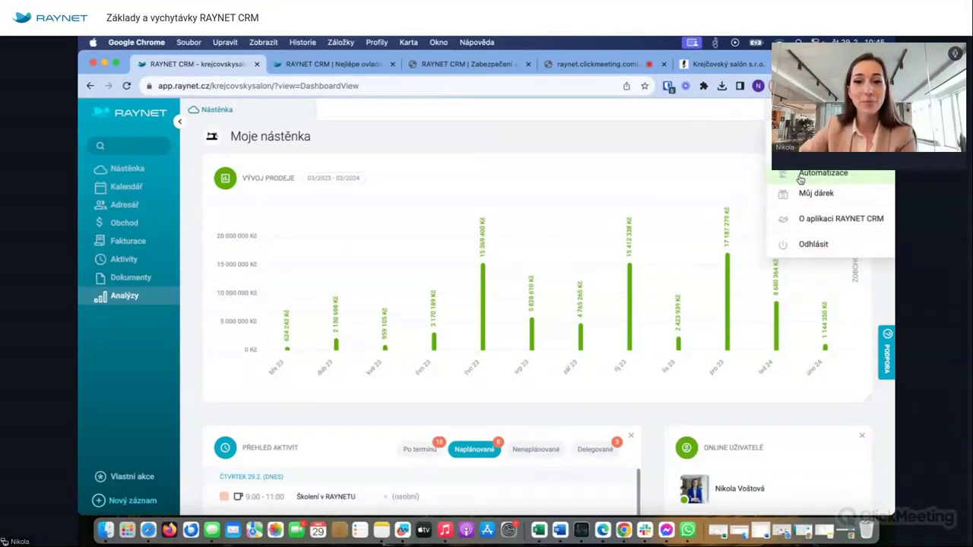
- Drag the 100 košil pro ČR pobočku deal into Šla nabídka on the Obchodní nástěnka
mouse_move(150, 220)
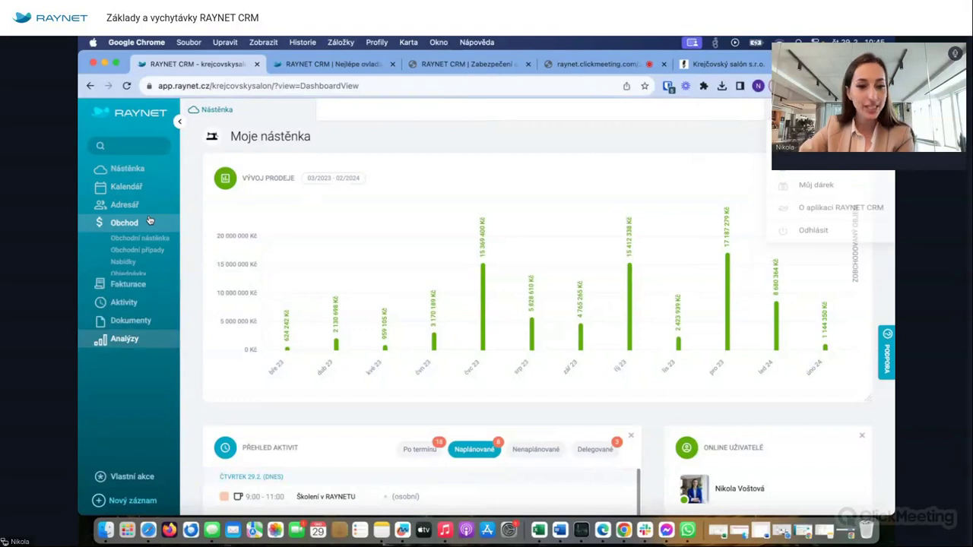
click(131, 238)
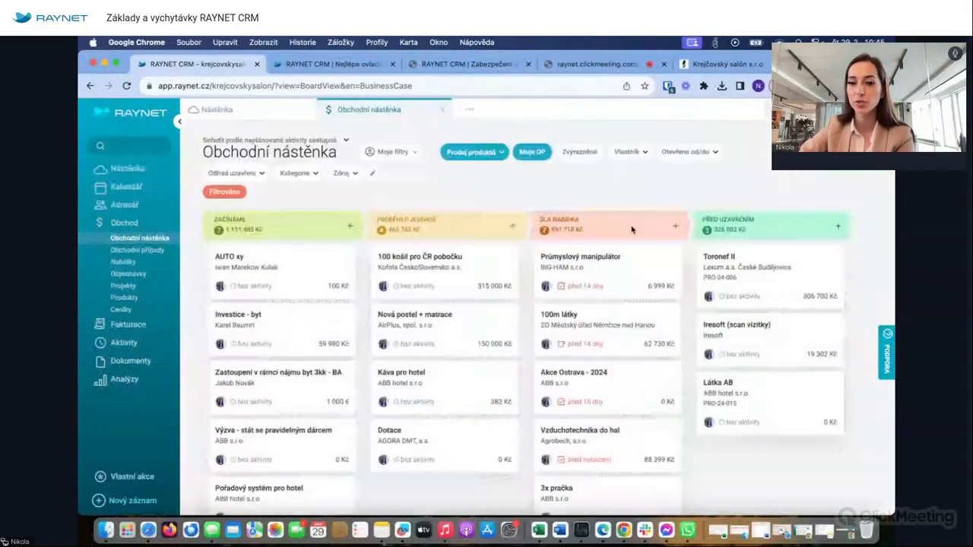
drag(450, 277, 570, 267)
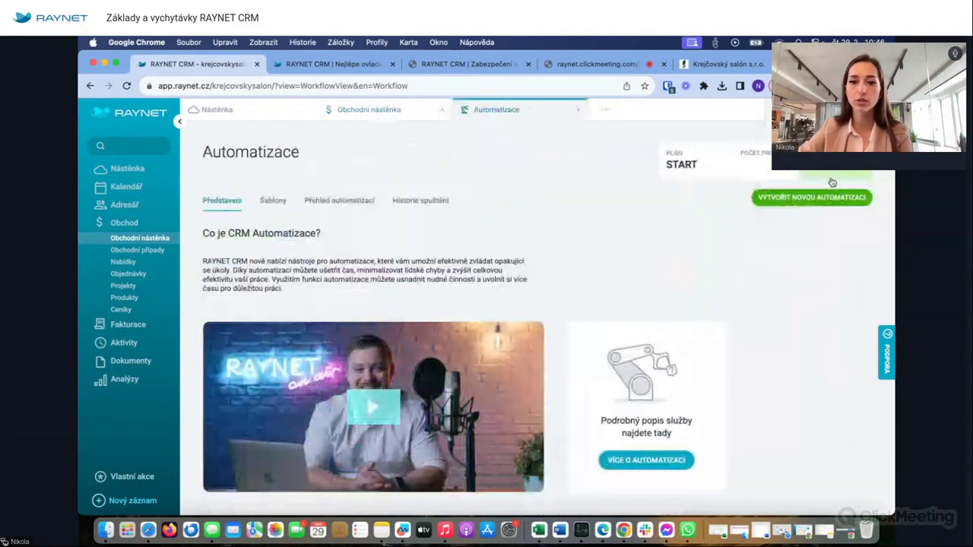
- Browse the Kontaktní osoba and Lead templates, then scroll through the 16 Obchodní případ templates
click(274, 201)
scroll(414, 300, down, 3)
scroll(418, 285, up, 3)
click(252, 274)
click(228, 289)
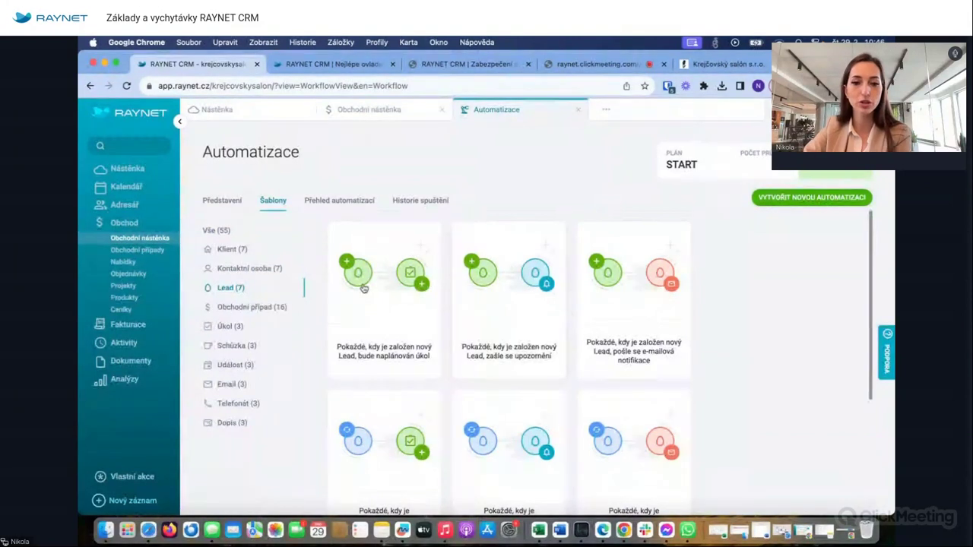
click(258, 304)
scroll(435, 327, down, 3)
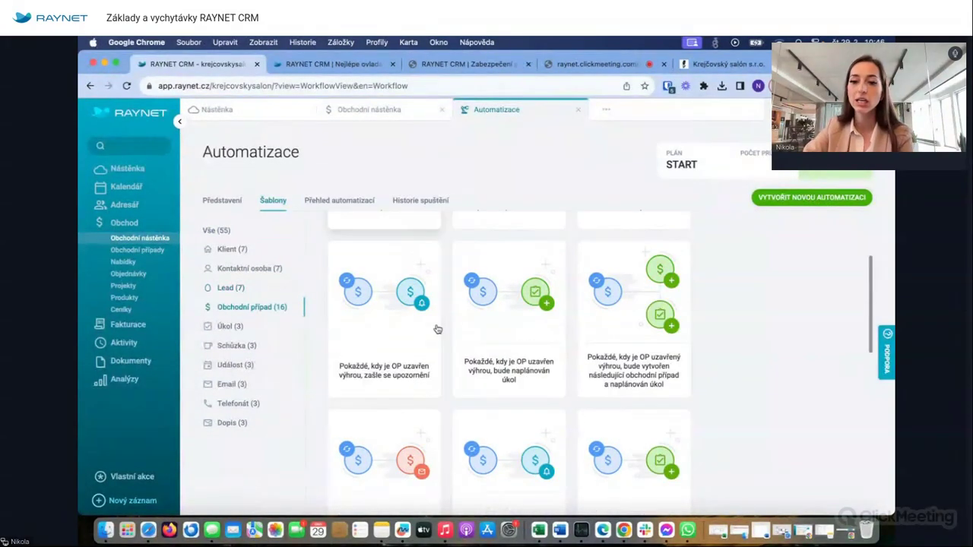
scroll(437, 329, up, 3)
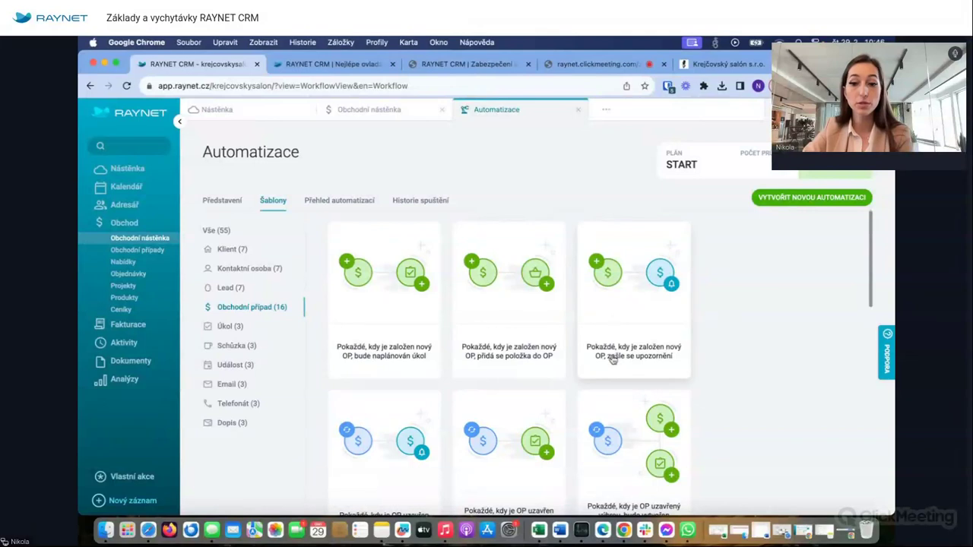
scroll(613, 365, down, 3)
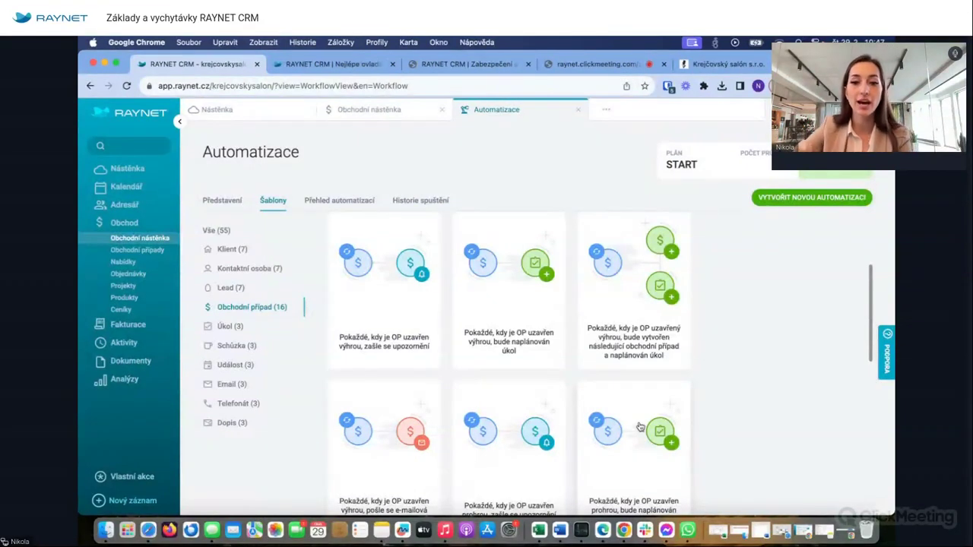
- Build a new Obchodní případ automation triggered by Změna stavu obchodního případu, add an action step, then close the editor
click(816, 196)
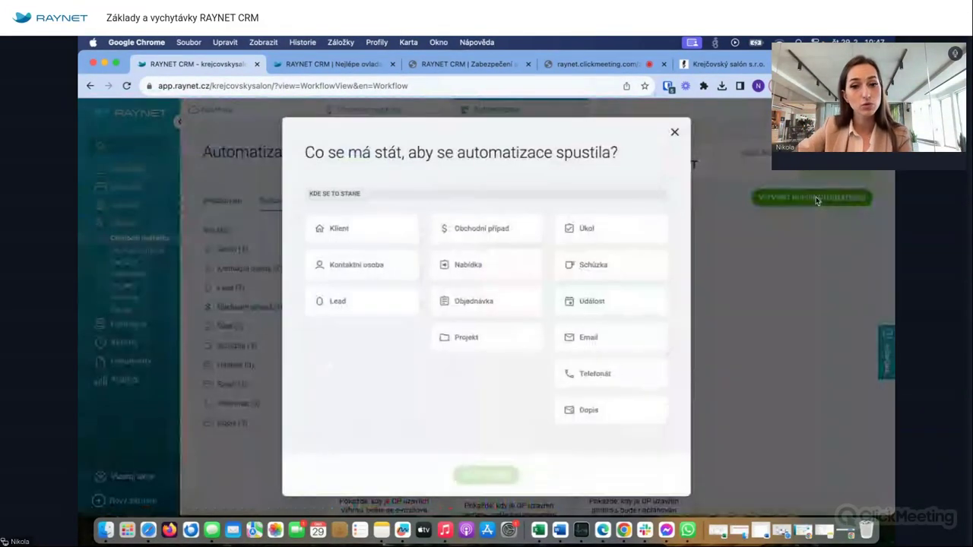
click(471, 234)
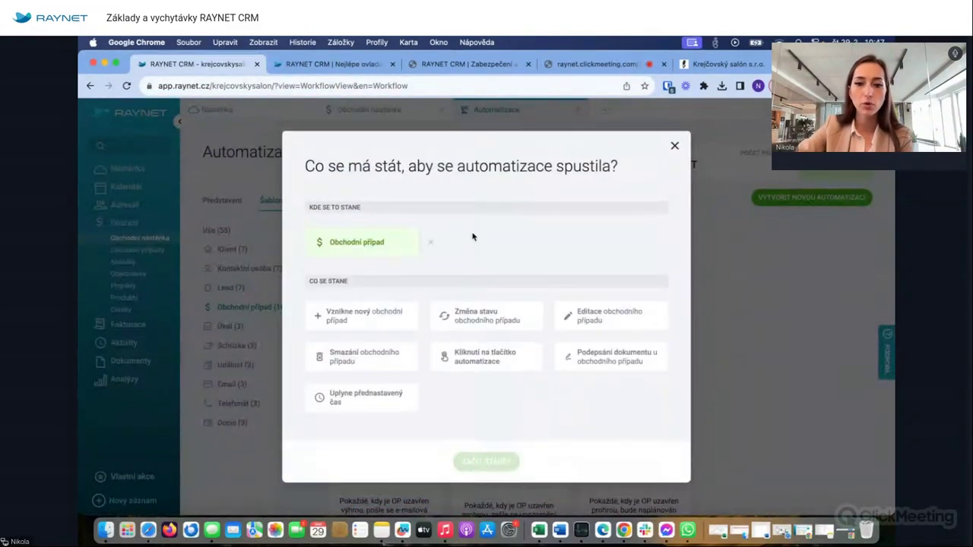
click(498, 321)
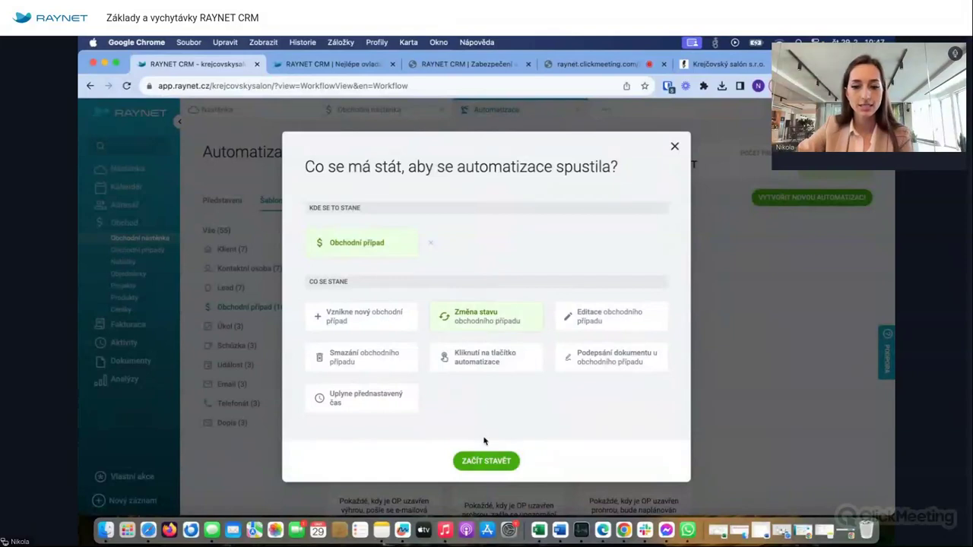
click(485, 460)
click(536, 331)
click(589, 353)
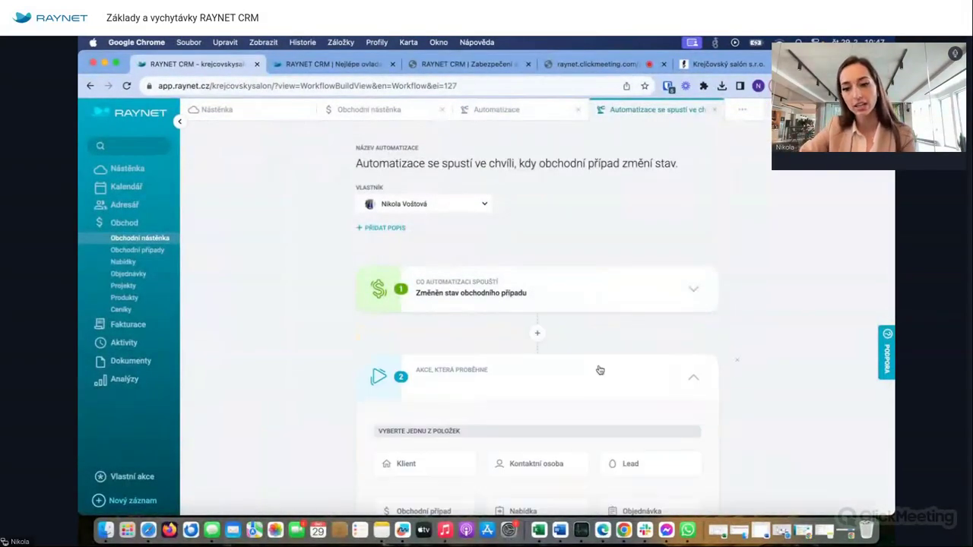
scroll(589, 160, up, 3)
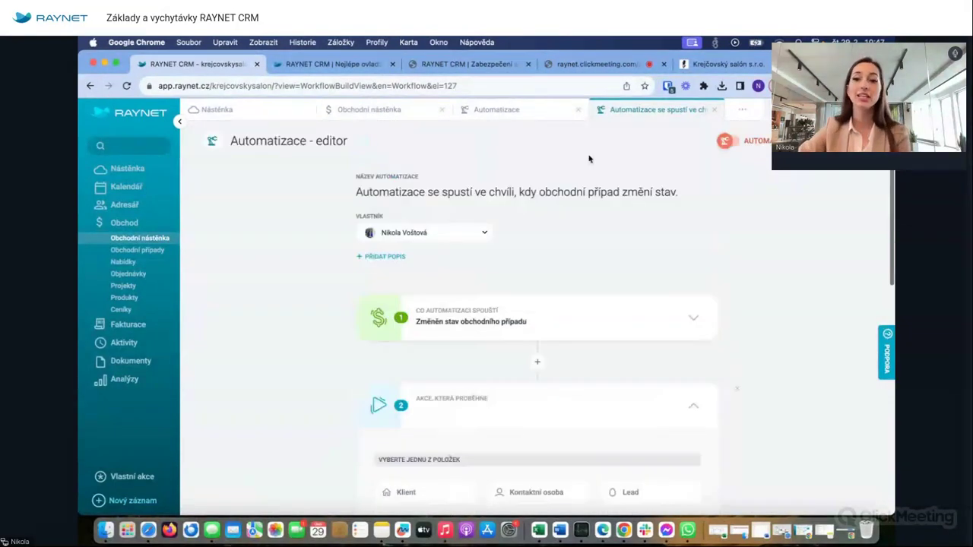
click(739, 110)
- Save the deal-status automation with Uložit a zavřít
click(465, 340)
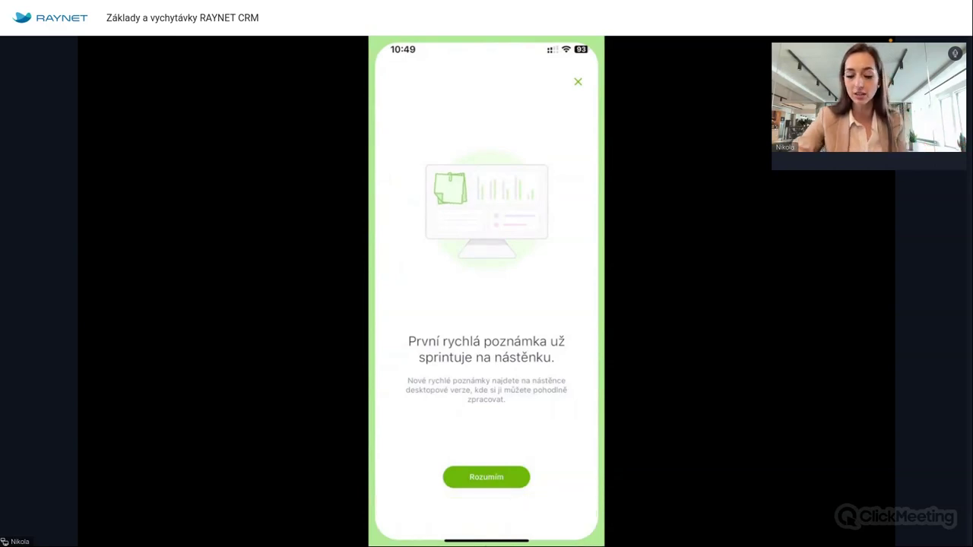
- Dismiss the quick-note confirmation with Rozumím and move on to the Vyhledat search screen
click(486, 477)
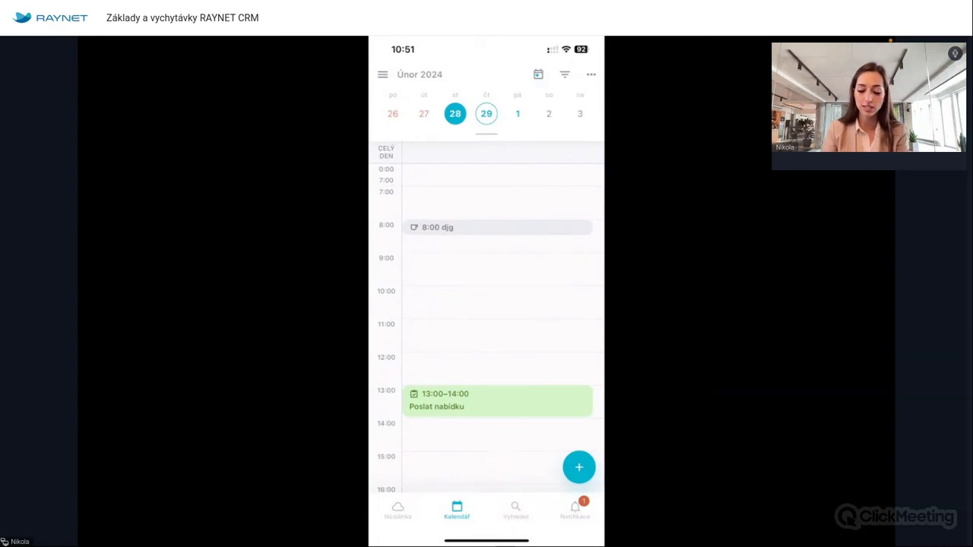
click(515, 509)
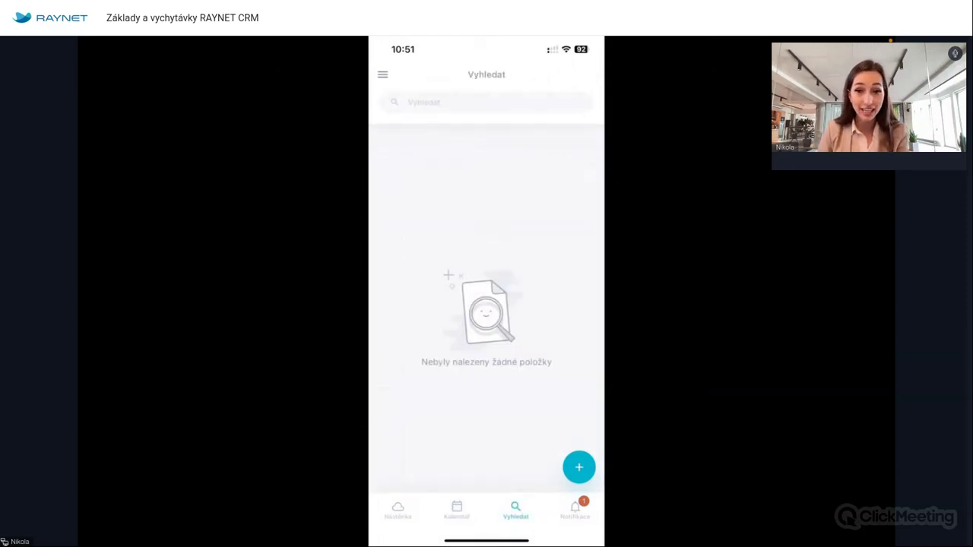
- Focus the Vyhledat search field, then show the Notifikace list of the last 7 days
click(487, 102)
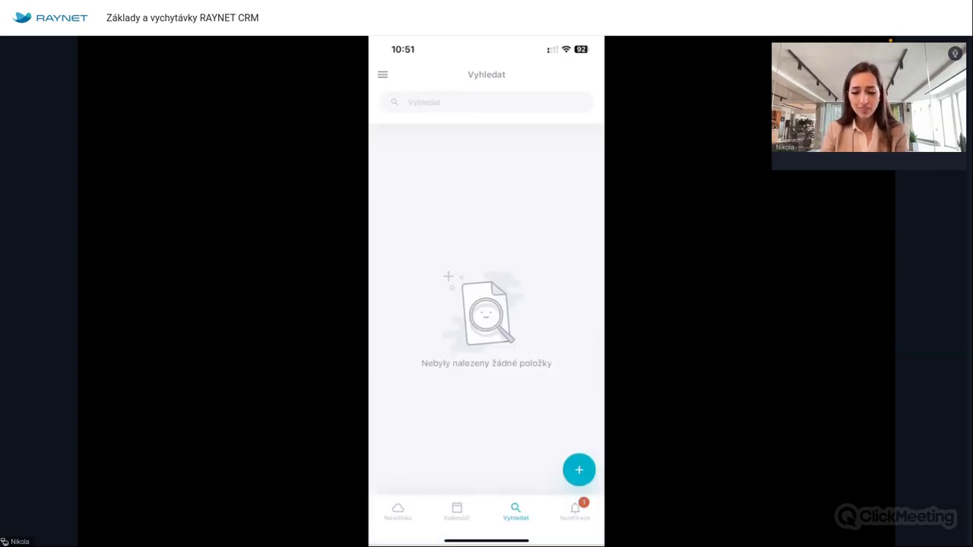
click(574, 509)
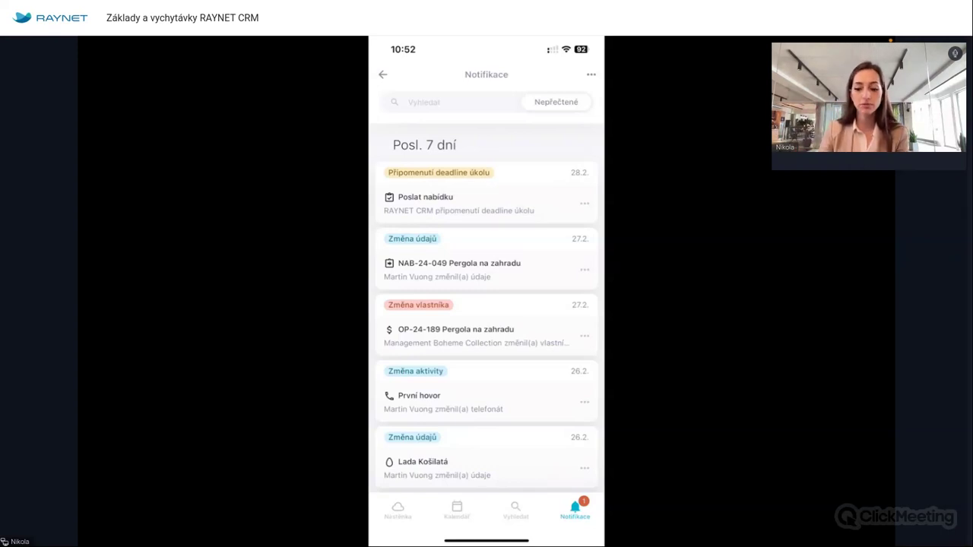
- Scroll the Notifikace list down to Tento měsíc and back up
scroll(487, 327, down, 3)
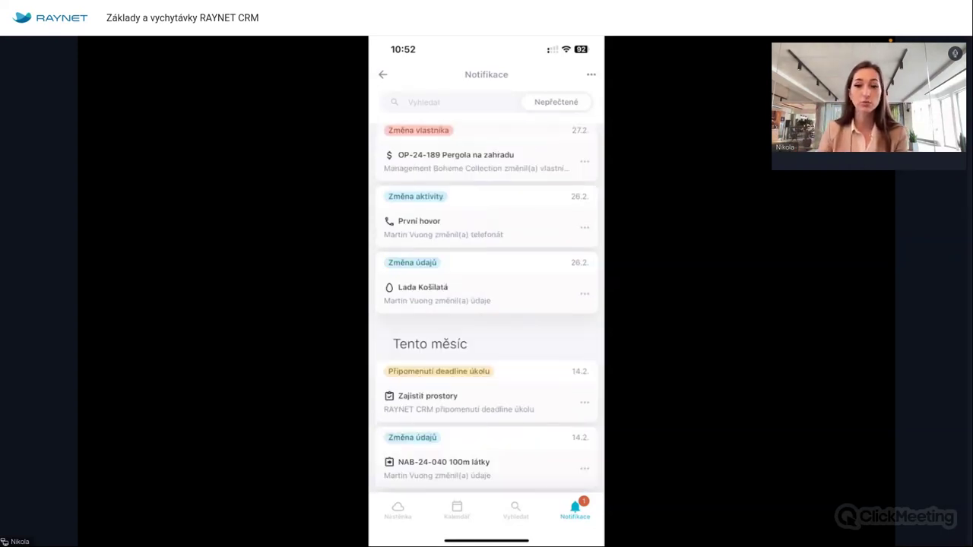
scroll(486, 327, up, 3)
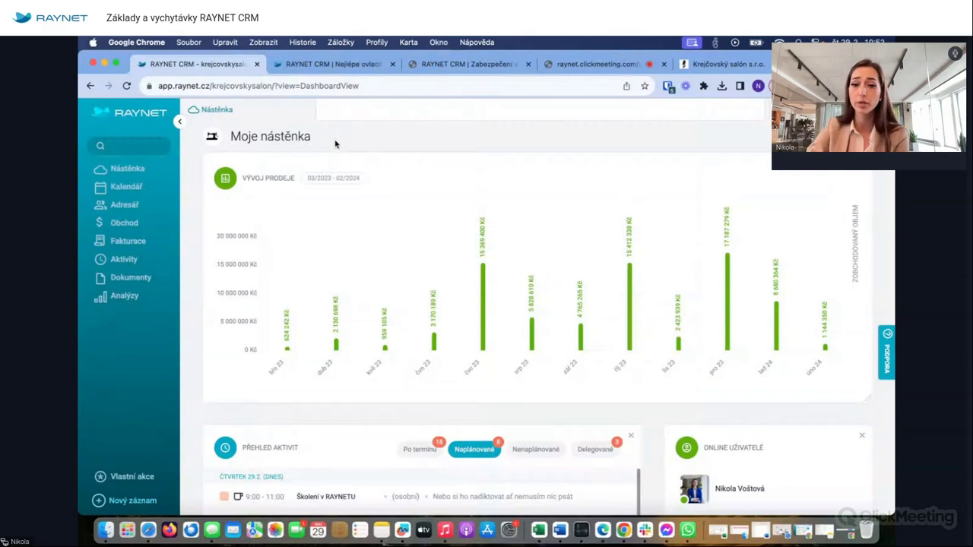
- Reload the dashboard, open the mobile quick note, view its Převést na... options, and close it unconverted
click(126, 86)
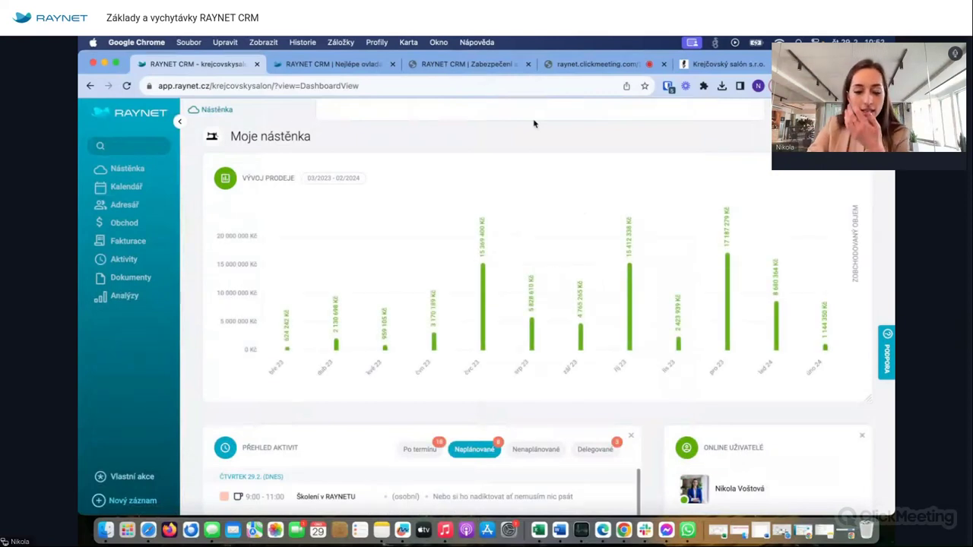
scroll(663, 417, down, 5)
scroll(663, 416, down, 3)
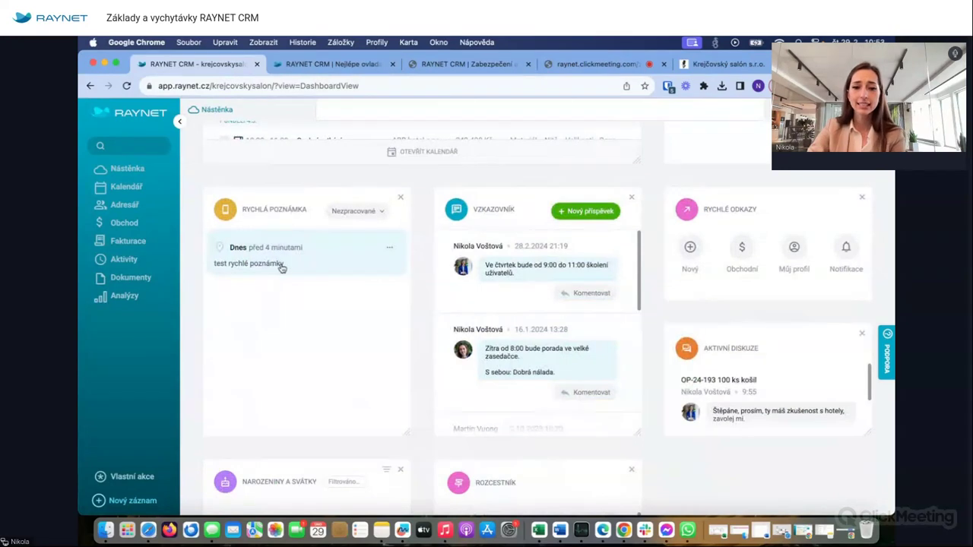
click(281, 266)
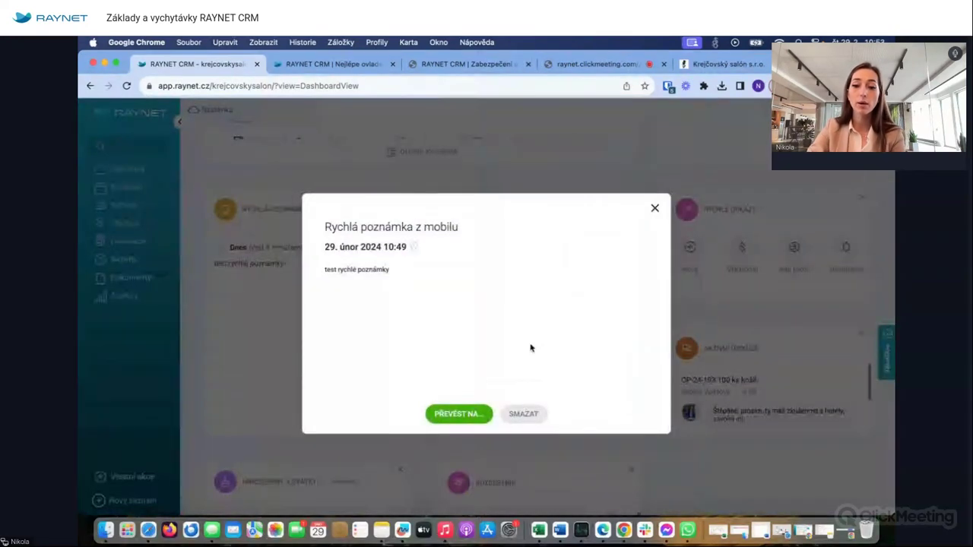
click(453, 415)
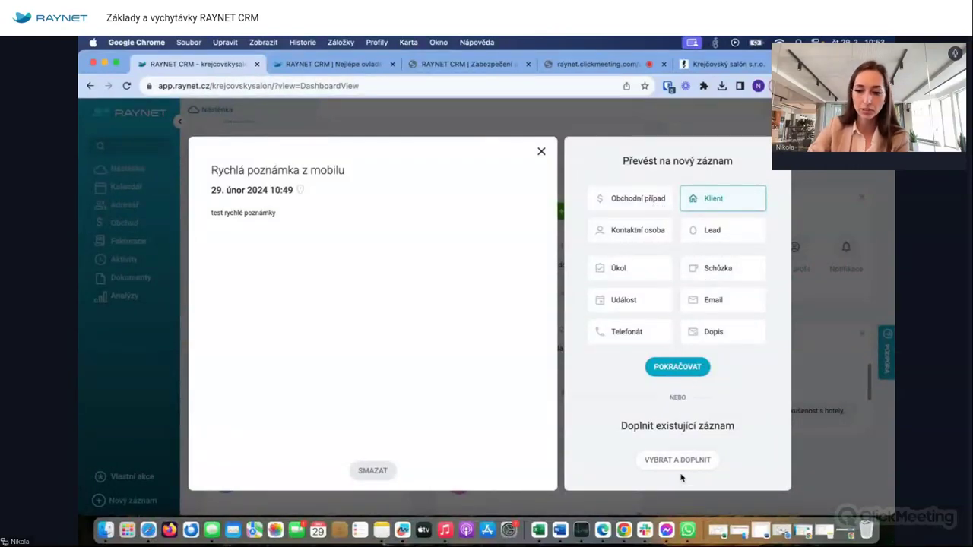
click(542, 152)
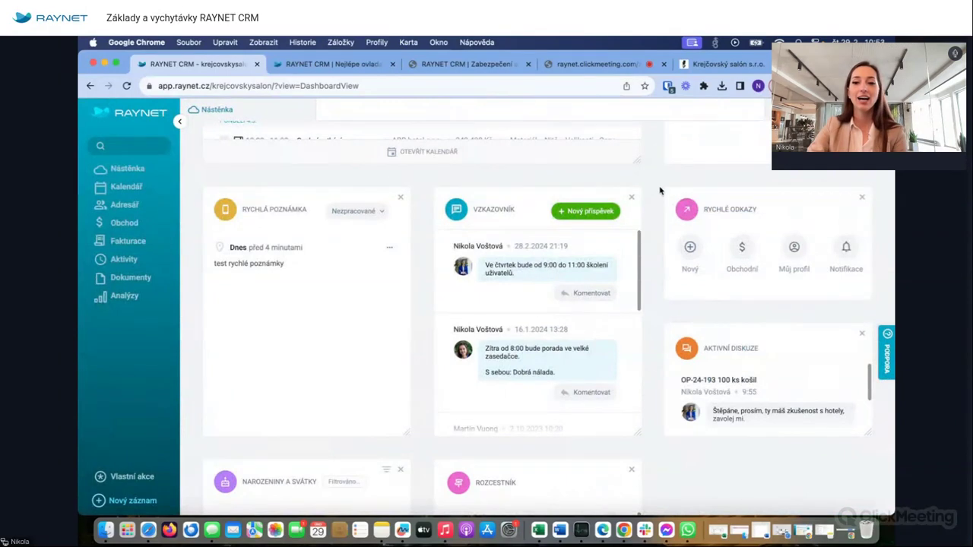
- End screen sharing from the ClickMeeting webinar tab
scroll(647, 160, up, 5)
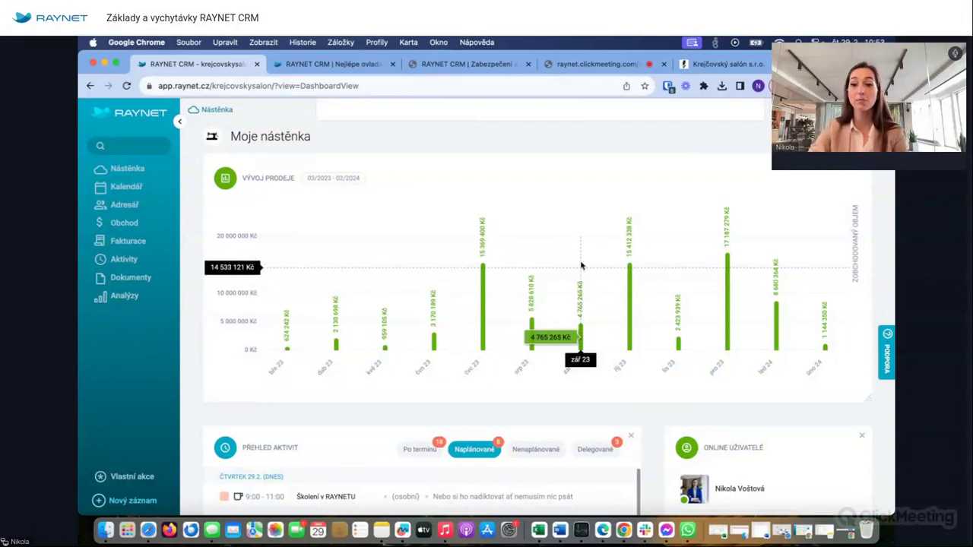
click(583, 65)
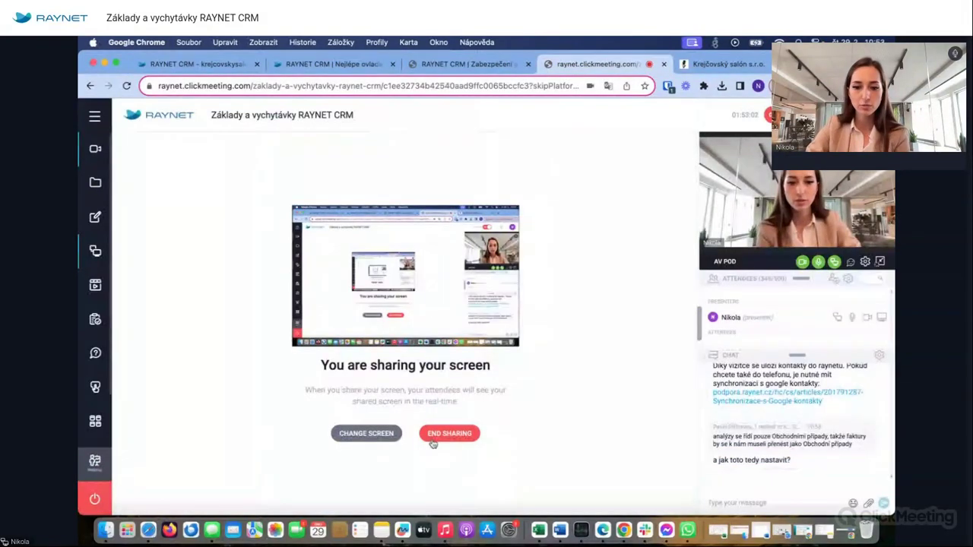
click(430, 435)
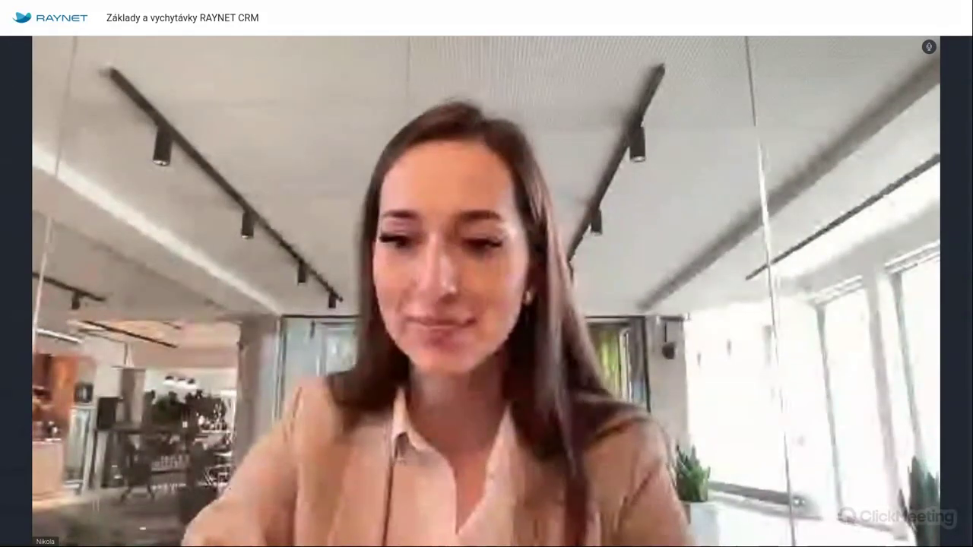